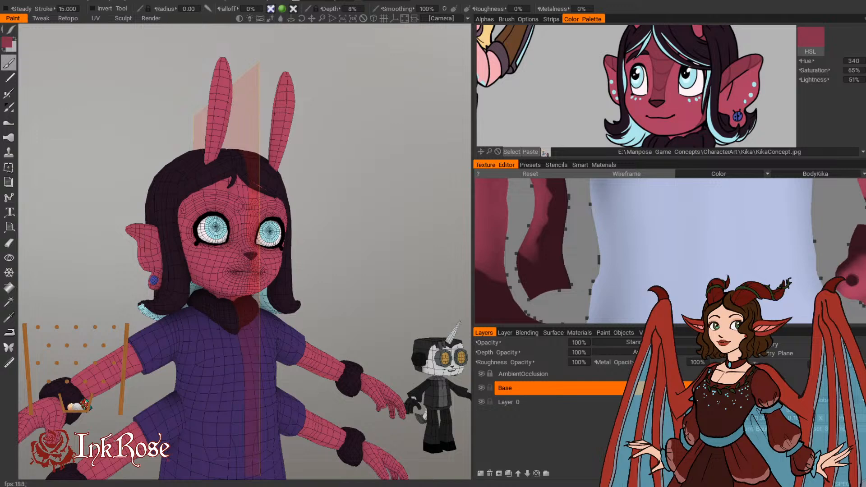
Step: Save the project and frame the character's head in the concept art reference next to the model's face
key("ctrl+s")
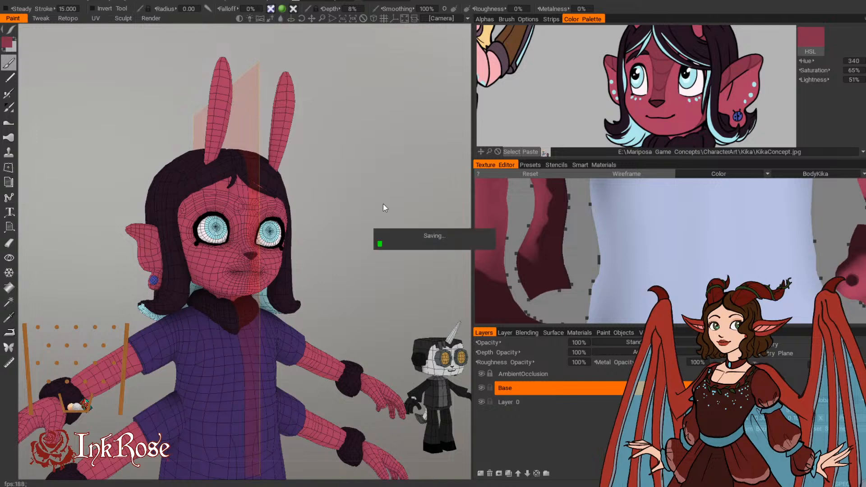
mouse_move(374, 290)
left_mouse_down()
mouse_move(324, 294)
mouse_move(372, 286)
left_mouse_up()
middle_click_drag(574, 142, 572, 109)
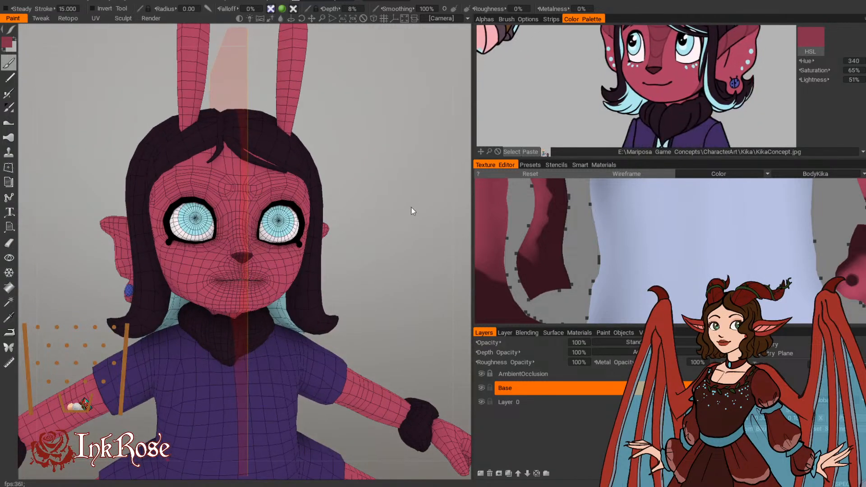
scroll(410, 207, "down", 4)
left_click_drag(411, 207, 317, 240)
scroll(317, 241, "up", 4)
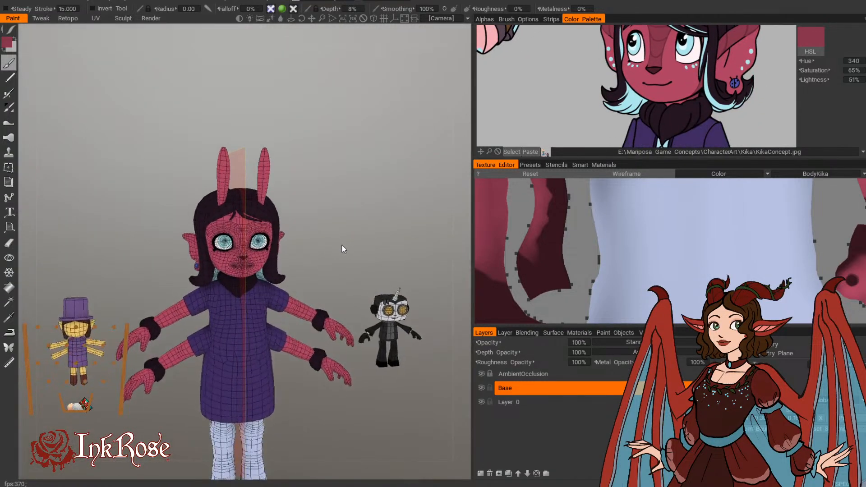
scroll(364, 237, "up", 6)
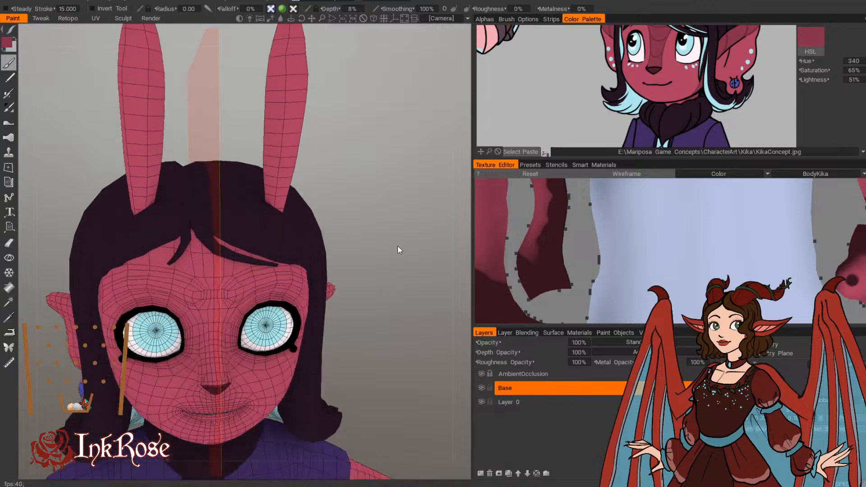
left_click_drag(387, 251, 403, 235)
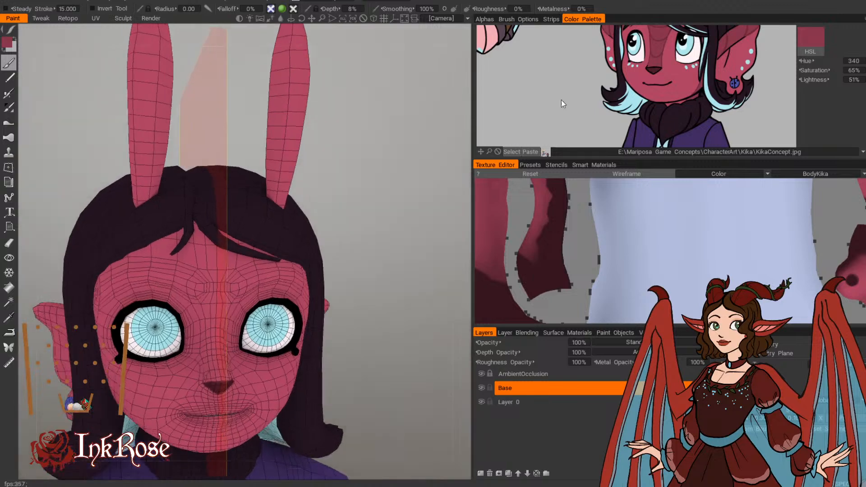
mouse_move(563, 95)
middle_mouse_down()
mouse_move(545, 140)
mouse_move(555, 95)
middle_mouse_up()
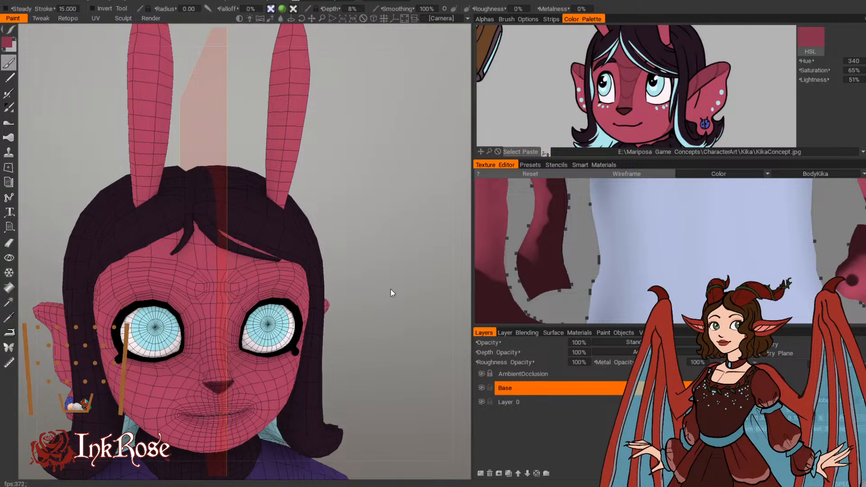
Step: Paint darker mirrored shading along the nose bridge, from the nose tip up to the inner brows
left_click_drag(386, 288, 357, 289)
middle_click_drag(356, 289, 324, 245)
right_click_drag(324, 245, 383, 200)
middle_click_drag(383, 200, 416, 174)
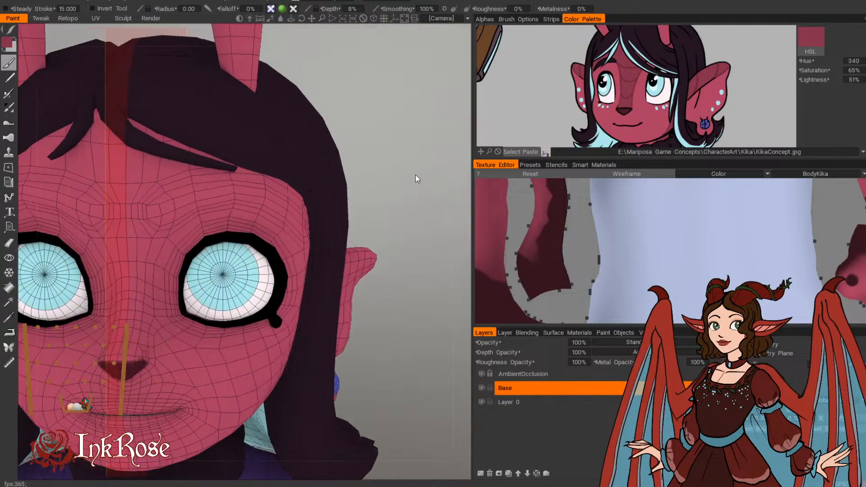
left_click_drag(383, 192, 375, 193)
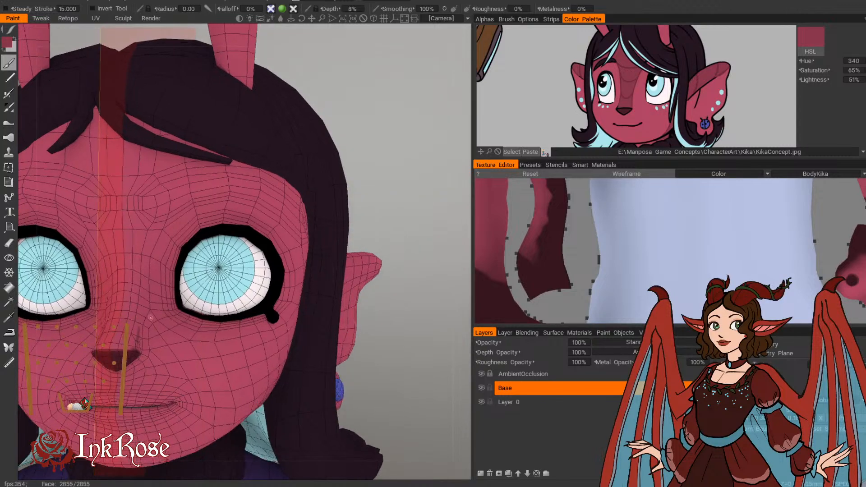
mouse_move(142, 295)
left_mouse_down()
mouse_move(152, 222)
mouse_move(172, 206)
left_mouse_up()
mouse_move(133, 314)
left_mouse_down()
mouse_move(123, 187)
mouse_move(177, 198)
mouse_move(156, 233)
left_mouse_up()
mouse_move(136, 293)
left_mouse_down()
mouse_move(133, 325)
mouse_move(126, 277)
mouse_move(131, 334)
left_mouse_up()
left_click_drag(392, 146, 400, 154)
mouse_move(132, 341)
left_mouse_down()
mouse_move(133, 356)
mouse_move(119, 361)
mouse_move(141, 356)
left_mouse_up()
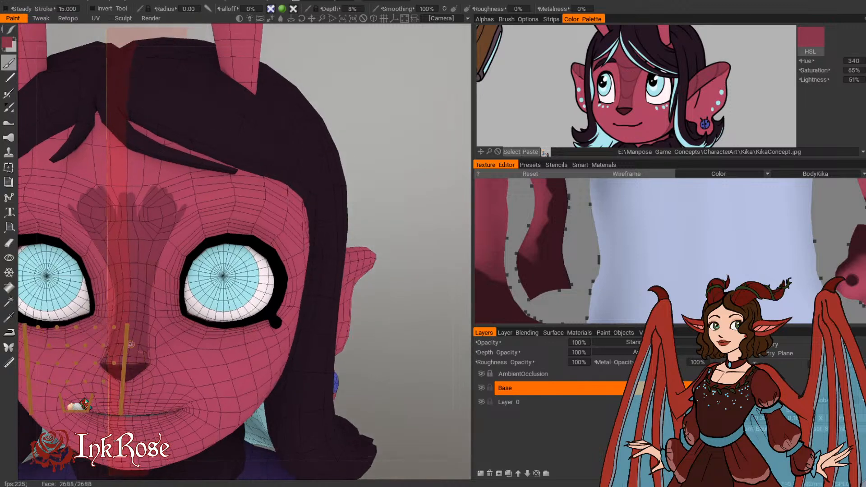
Step: Extend the darker shading from the nose bridge across the lower forehead above both eyes
left_click_drag(372, 138, 359, 127)
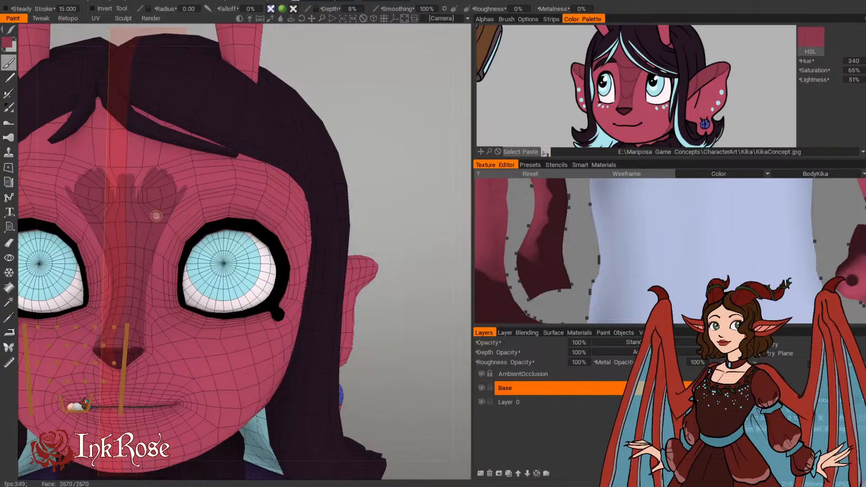
left_click_drag(229, 182, 143, 166)
right_click_drag(132, 172, 140, 172)
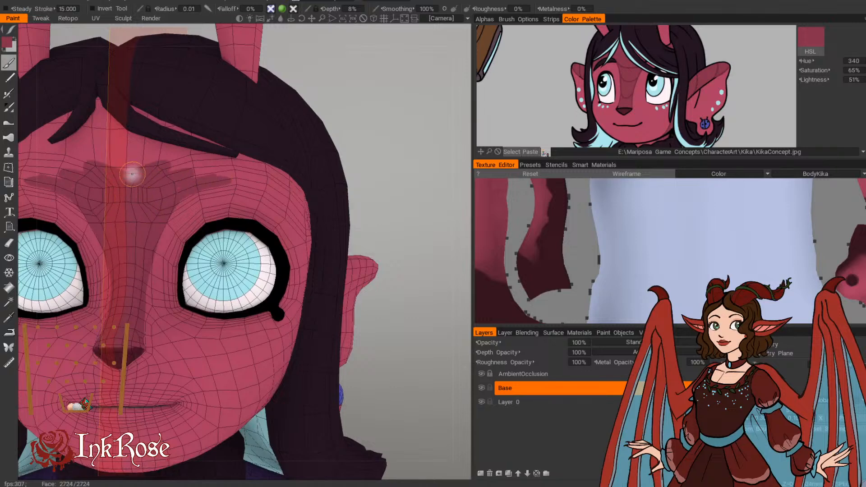
mouse_move(132, 171)
left_mouse_down()
mouse_move(169, 156)
mouse_move(194, 163)
mouse_move(194, 171)
mouse_move(268, 171)
left_mouse_up()
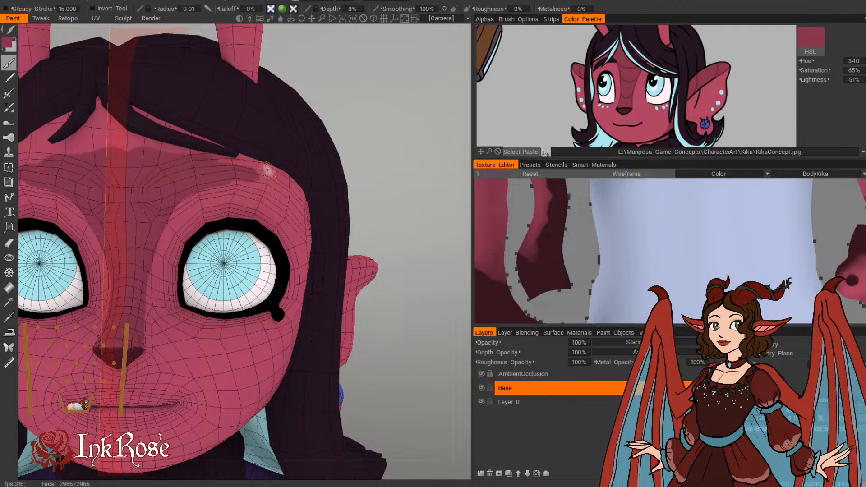
Step: Continue the brow shading around the side of the face to the temple, redoing a faulty stroke
left_click(485, 19)
left_click(574, 20)
left_click_drag(388, 140, 308, 132)
mouse_move(209, 179)
left_mouse_down()
mouse_move(275, 203)
mouse_move(284, 219)
left_mouse_up()
left_click_drag(400, 112, 307, 136)
key("ctrl+z")
mouse_move(216, 203)
left_mouse_down()
mouse_move(265, 219)
mouse_move(287, 242)
left_mouse_up()
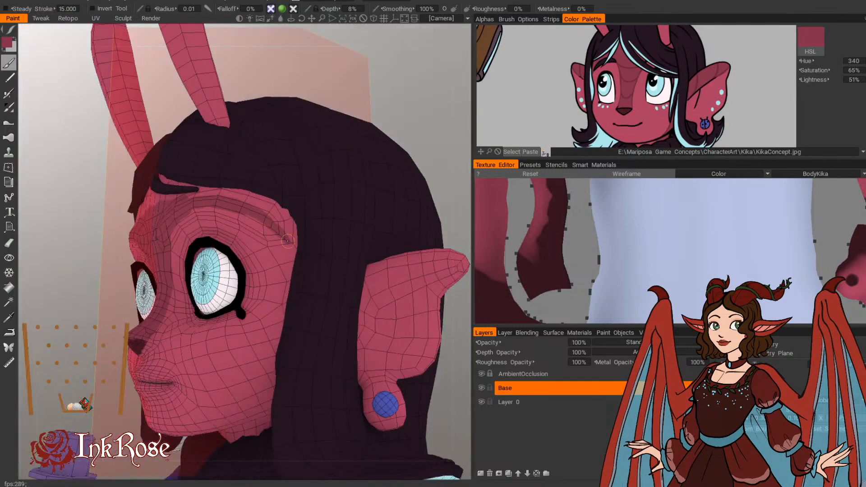
Step: Paint darker shading on the upper inner part of the ear toward its tip
left_click_drag(419, 195, 168, 164)
left_click_drag(133, 272, 210, 233)
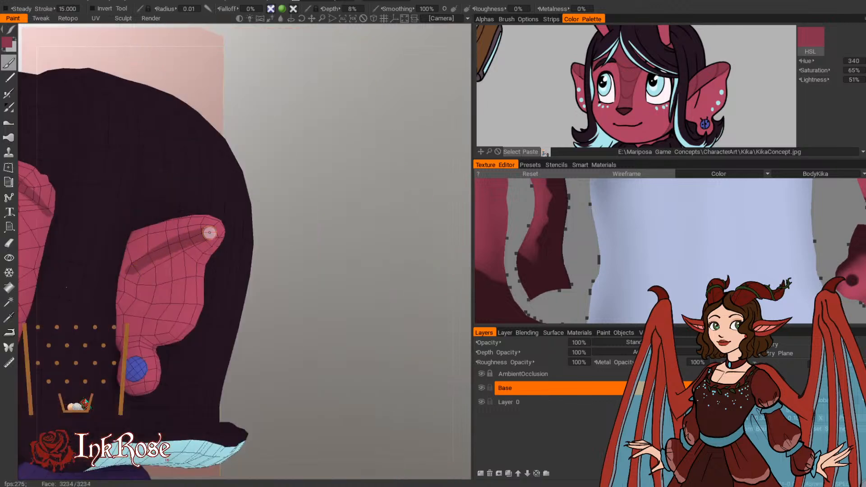
left_click_drag(289, 215, 336, 219)
mouse_move(171, 276)
left_mouse_down()
mouse_move(194, 253)
mouse_move(237, 243)
mouse_move(256, 252)
mouse_move(337, 204)
mouse_move(342, 170)
mouse_move(402, 208)
left_mouse_up()
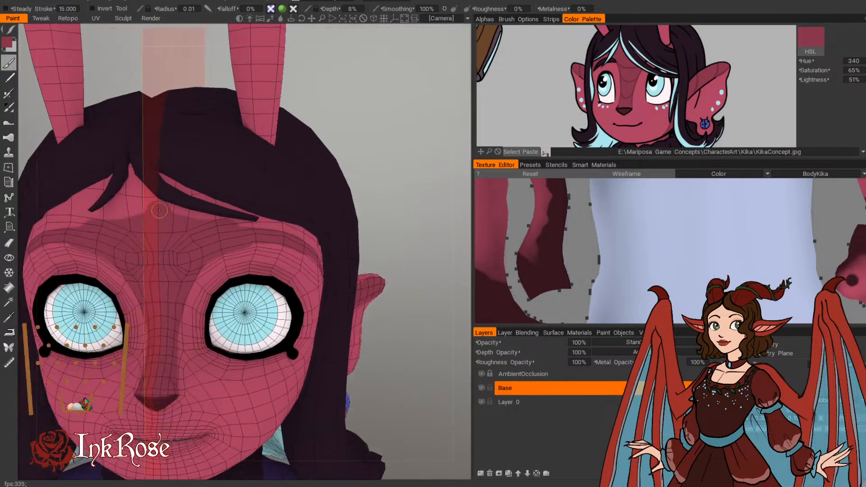
Step: Fill the forehead shading up toward the hairline and compare it from the side and front
left_click_drag(211, 219, 303, 237)
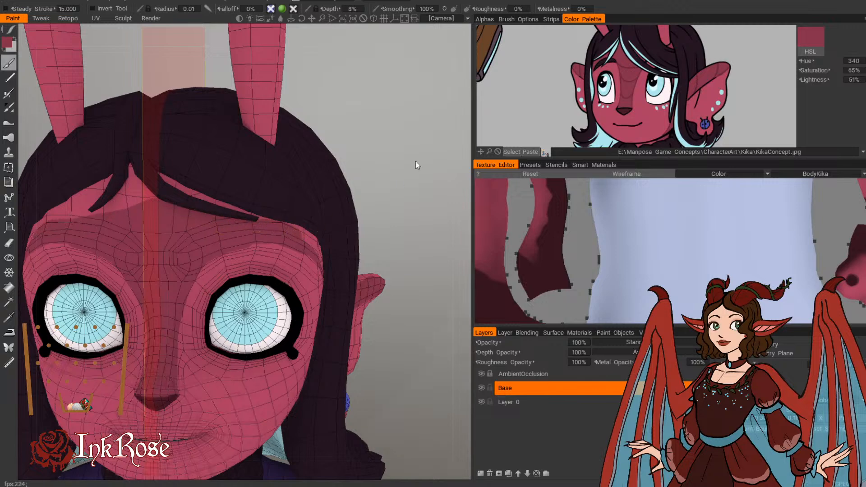
mouse_move(416, 161)
left_mouse_down()
mouse_move(357, 140)
mouse_move(384, 149)
mouse_move(394, 135)
mouse_move(273, 199)
left_mouse_up()
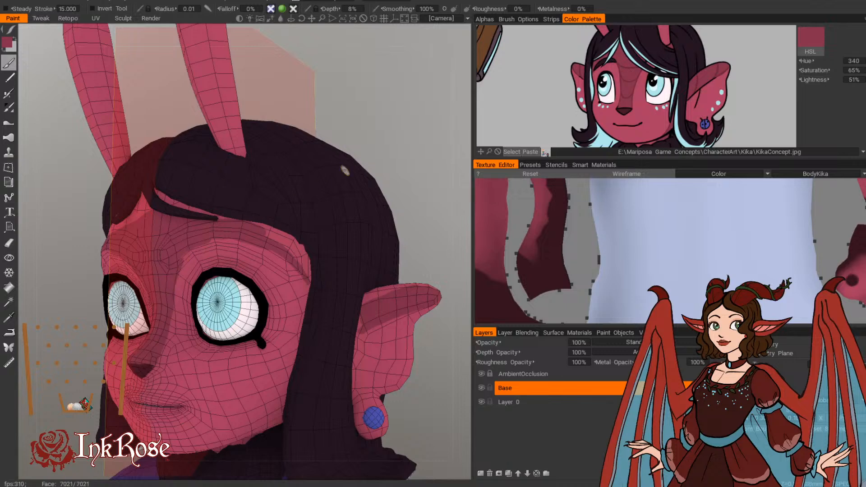
left_click_drag(402, 114, 451, 118)
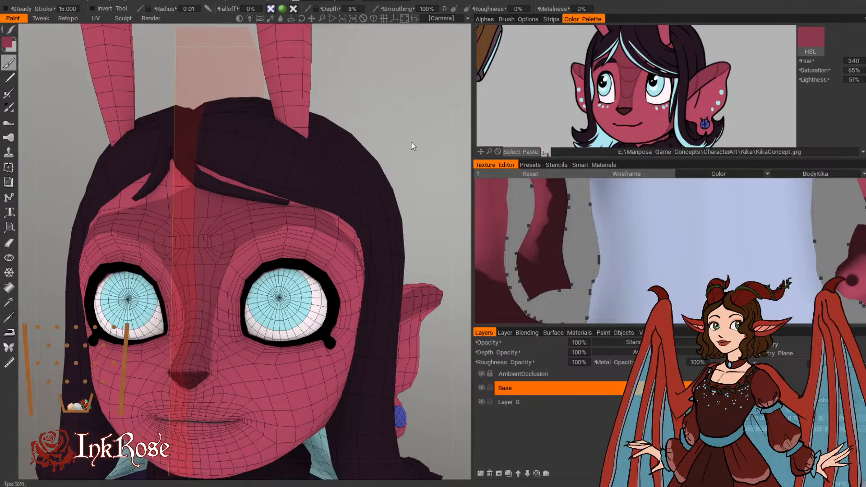
left_click_drag(412, 145, 406, 143)
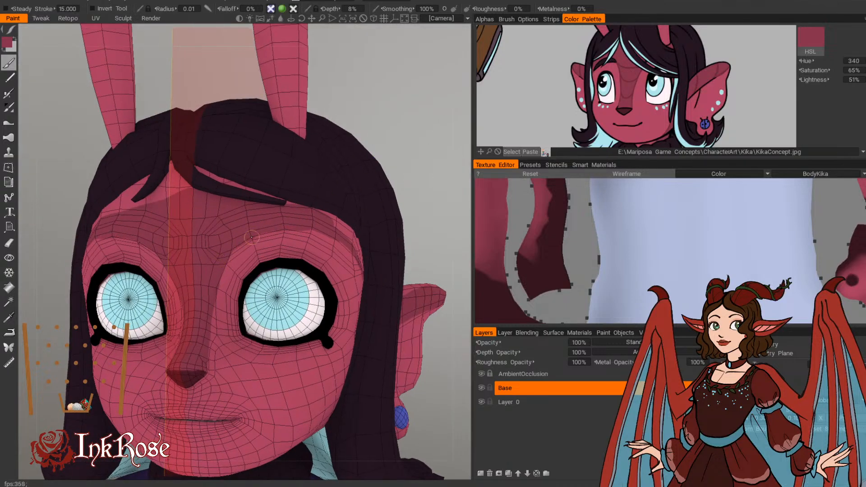
Step: Hide the HairKika surface material to expose the scalp, keeping the Base layer for painting
left_click_drag(415, 132, 398, 155)
left_click(583, 333)
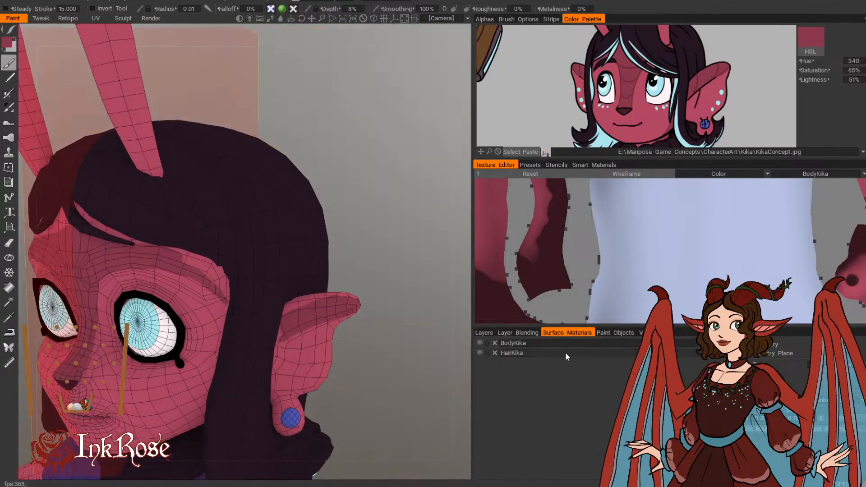
left_click(609, 333)
left_click(552, 334)
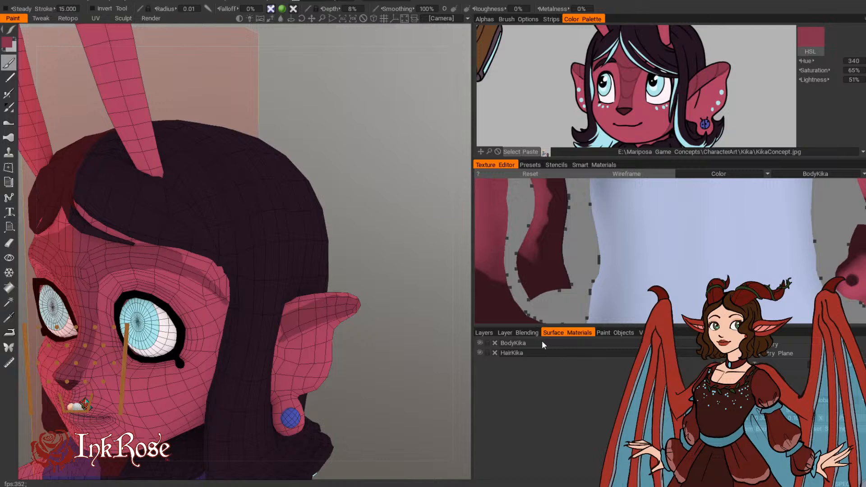
left_click(479, 353)
left_click(485, 333)
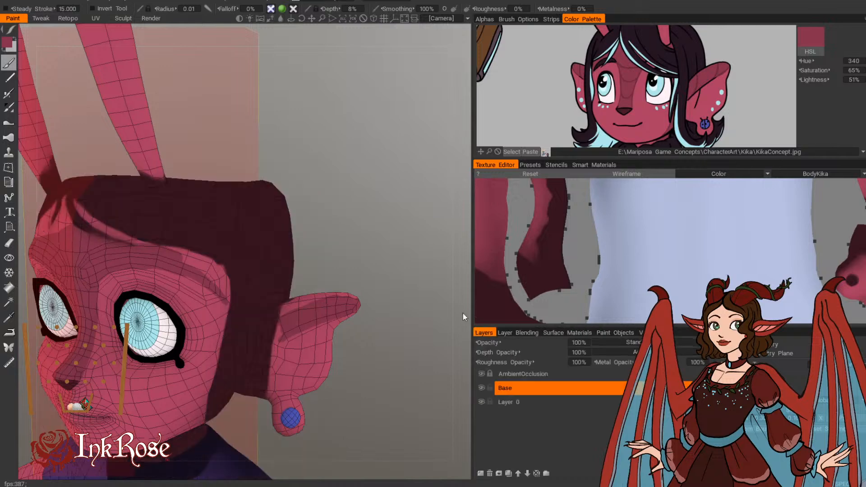
Step: Enlarge the brush and paint darker shading over the exposed scalp on the side of the head
scroll(360, 230, "down", 5)
mouse_move(359, 231)
left_mouse_down()
mouse_move(334, 205)
mouse_move(381, 224)
mouse_move(370, 223)
left_mouse_up()
scroll(382, 224, "up", 5)
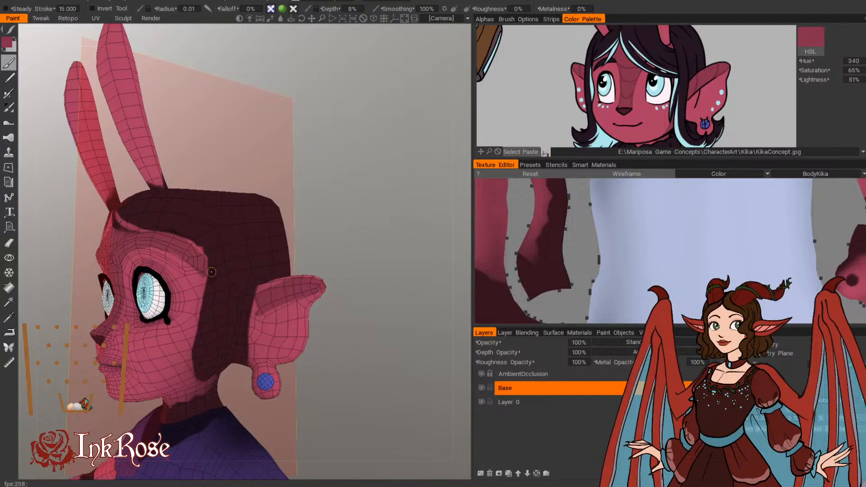
key("]")
key("]")
key("]")
key("]")
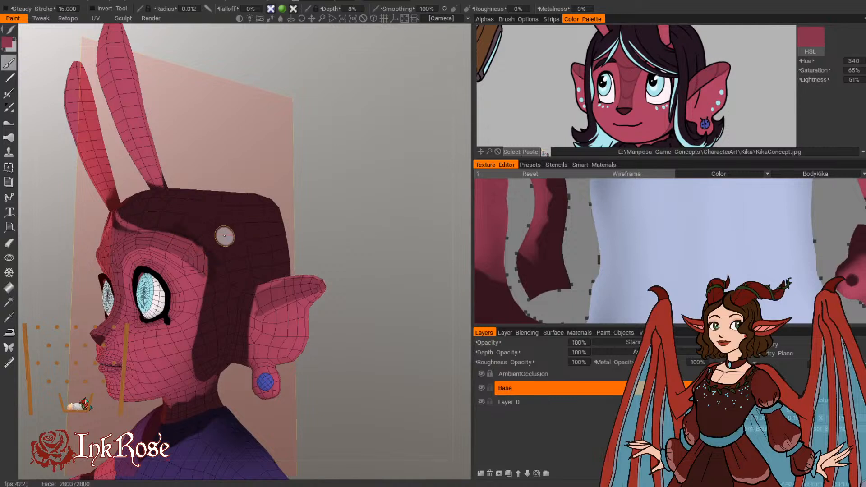
mouse_move(235, 227)
left_mouse_down()
mouse_move(247, 239)
mouse_move(229, 234)
mouse_move(226, 251)
mouse_move(213, 233)
mouse_move(254, 204)
mouse_move(262, 216)
left_mouse_up()
left_click_drag(318, 195, 316, 173)
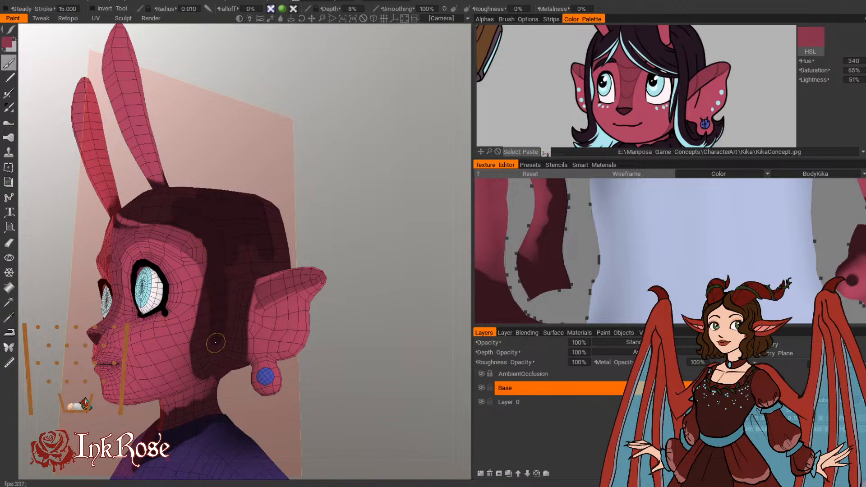
mouse_move(232, 267)
left_mouse_down()
mouse_move(236, 287)
mouse_move(251, 288)
mouse_move(253, 310)
left_mouse_up()
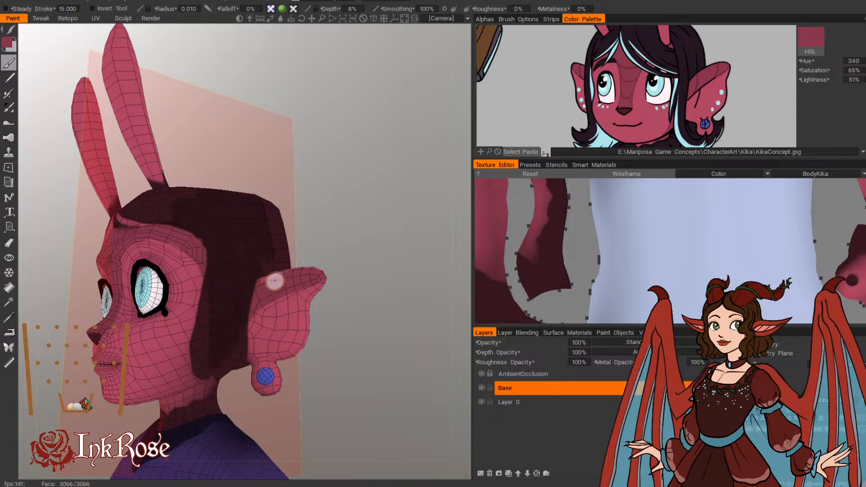
Step: Paint darker shading around the back of the ear and where it meets the head
mouse_move(362, 252)
left_mouse_down()
mouse_move(401, 269)
mouse_move(188, 285)
mouse_move(345, 286)
left_mouse_up()
mouse_move(371, 319)
left_mouse_down()
mouse_move(370, 348)
mouse_move(391, 311)
left_mouse_up()
mouse_move(280, 336)
left_mouse_down()
mouse_move(277, 323)
mouse_move(280, 365)
left_mouse_up()
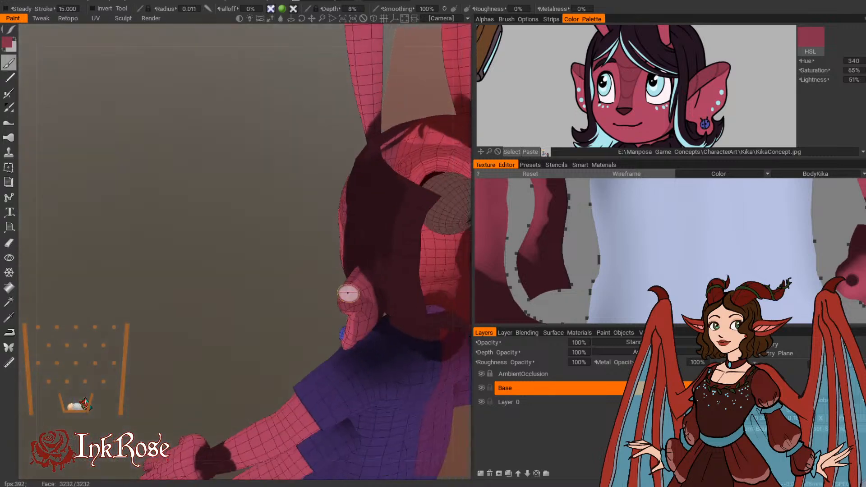
mouse_move(350, 293)
left_mouse_down()
mouse_move(359, 288)
mouse_move(371, 299)
left_mouse_up()
left_click_drag(289, 275, 294, 194)
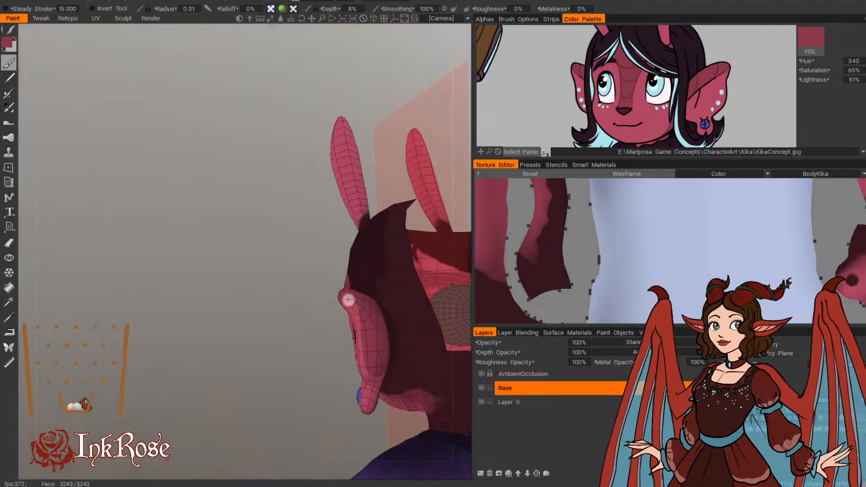
mouse_move(347, 299)
left_mouse_down()
mouse_move(364, 341)
mouse_move(277, 237)
left_mouse_up()
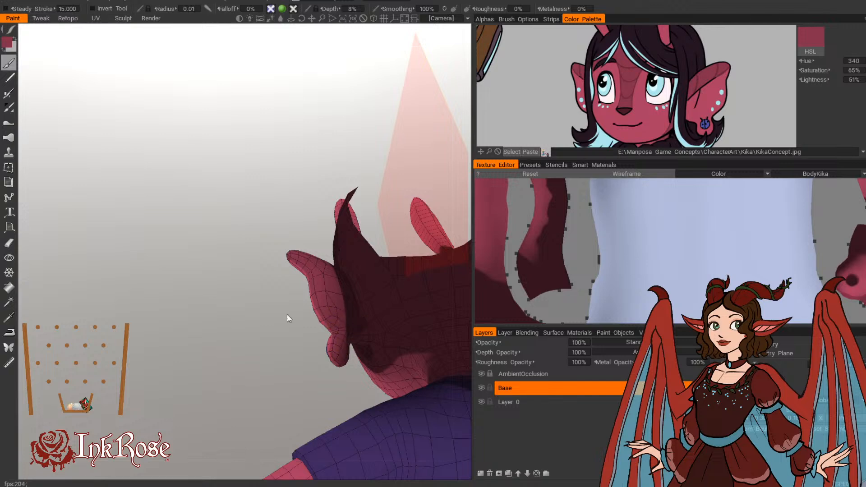
left_click_drag(287, 315, 241, 361)
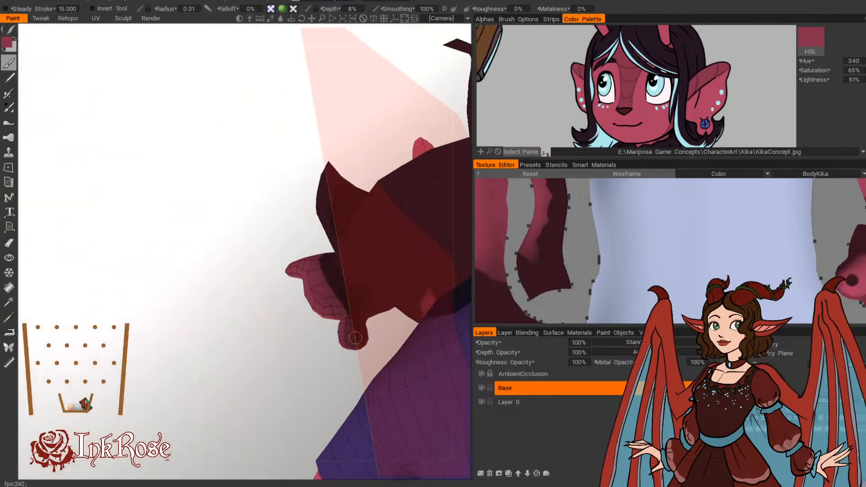
mouse_move(303, 338)
left_mouse_down()
mouse_move(262, 369)
mouse_move(357, 302)
left_mouse_up()
Step: Paint the darker tone across the lower back of the head and the nape with a larger brush
mouse_move(288, 374)
left_mouse_down()
mouse_move(264, 390)
mouse_move(284, 377)
mouse_move(167, 351)
mouse_move(380, 377)
mouse_move(424, 357)
mouse_move(412, 357)
left_mouse_up()
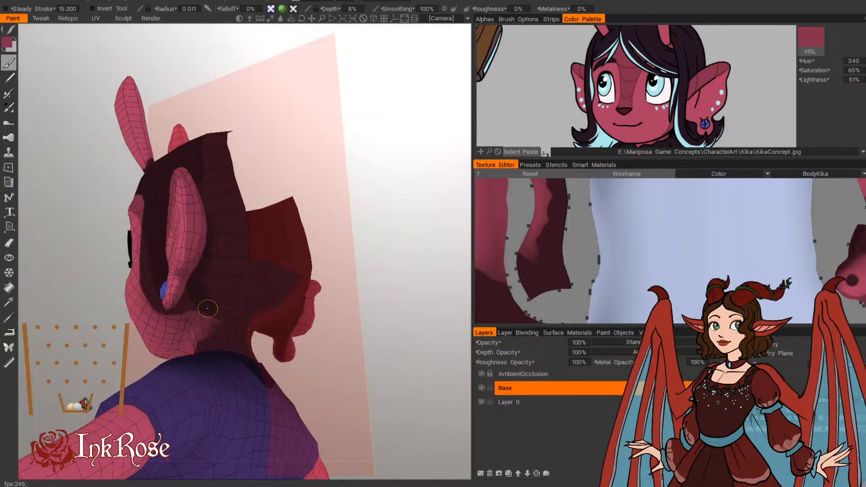
left_click_drag(219, 339, 202, 296)
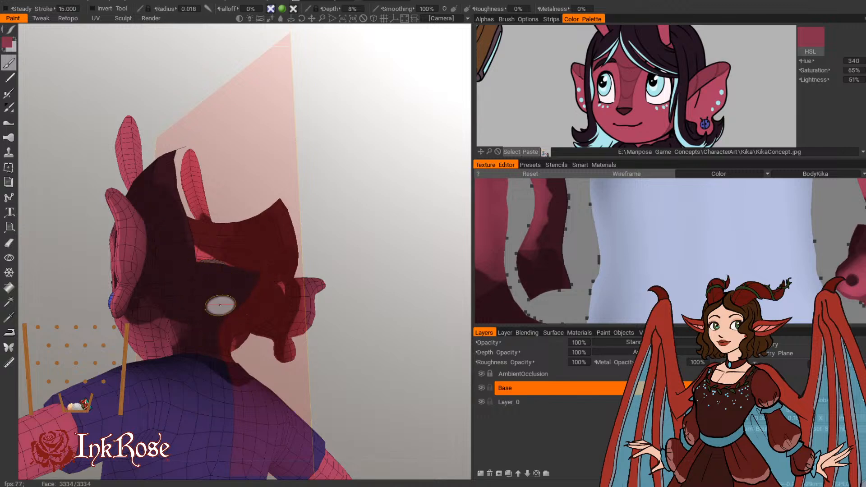
left_click_drag(373, 210, 398, 273)
mouse_move(361, 298)
left_mouse_down()
mouse_move(402, 252)
mouse_move(385, 223)
left_mouse_up()
mouse_move(368, 149)
left_mouse_down()
mouse_move(416, 173)
mouse_move(388, 190)
left_mouse_up()
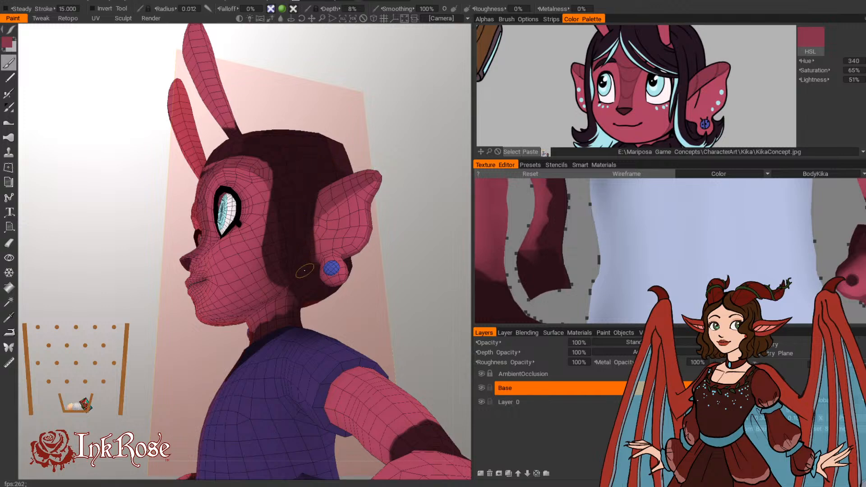
Step: Paint the darker tone along the front hairline above the forehead and undo the last stroke
mouse_move(441, 186)
left_mouse_down()
mouse_move(402, 268)
mouse_move(303, 378)
mouse_move(280, 323)
mouse_move(238, 300)
mouse_move(320, 348)
mouse_move(330, 426)
left_mouse_up()
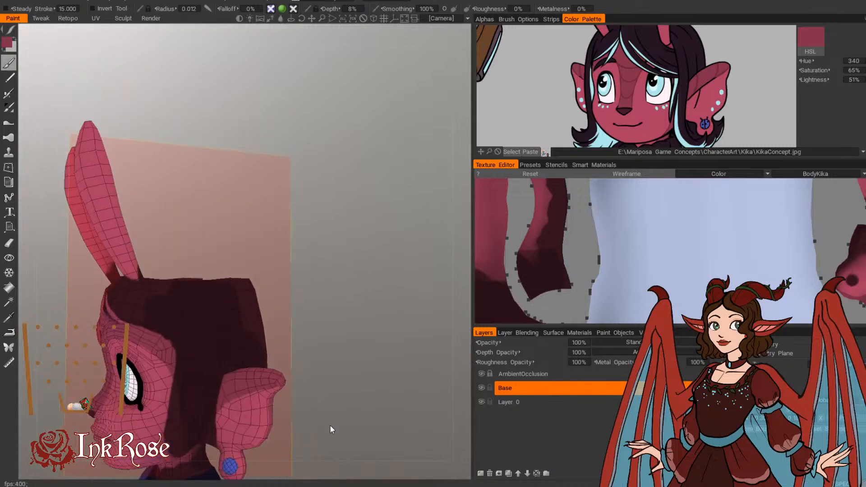
left_click_drag(296, 309, 378, 253)
mouse_move(152, 302)
left_mouse_down("shift")
mouse_move(130, 294)
mouse_move(172, 307)
left_mouse_up("shift")
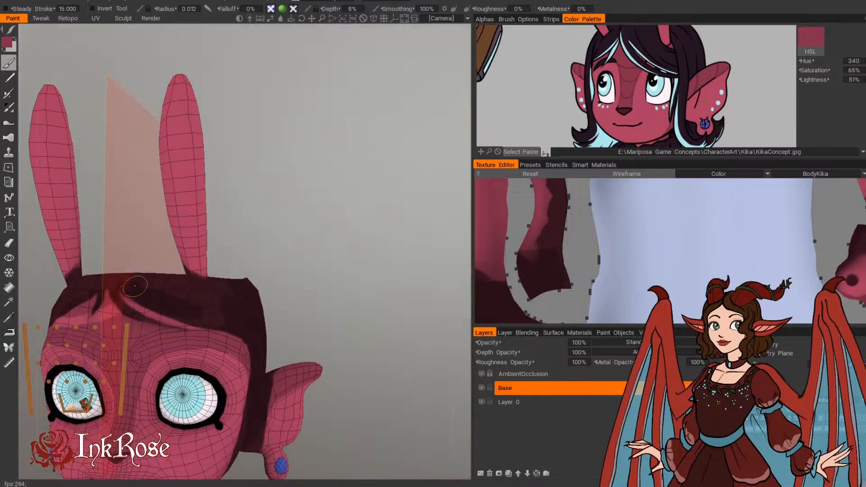
left_click_drag(220, 319, 208, 311, "shift")
key("ctrl+z")
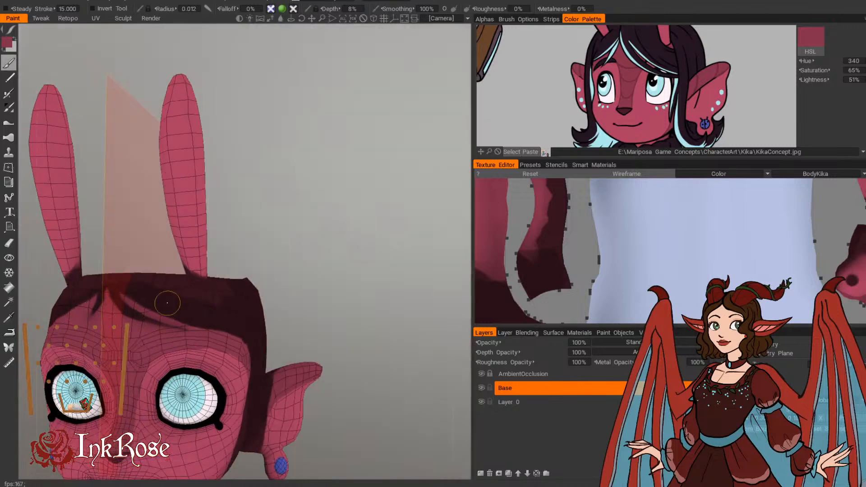
Step: Paint darker shading on the side of the neck, below the ear and behind the jaw, with a slightly smaller brush
left_click_drag(280, 293, 362, 212)
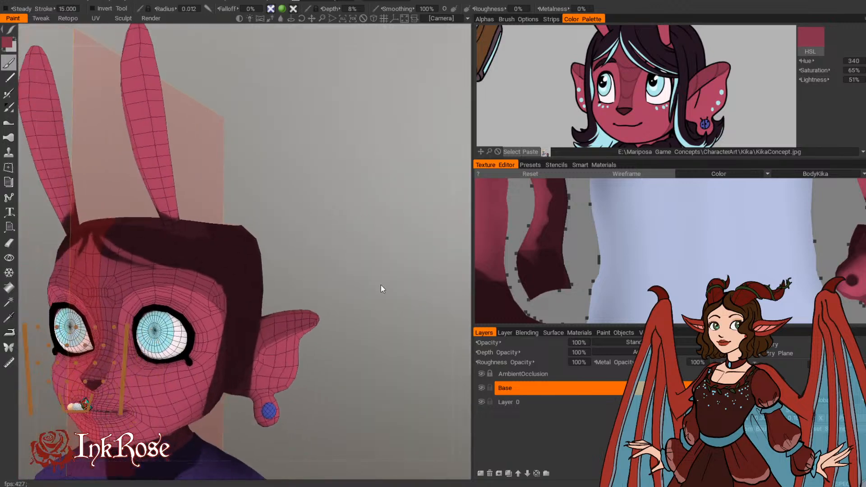
middle_click_drag(355, 293, 391, 200)
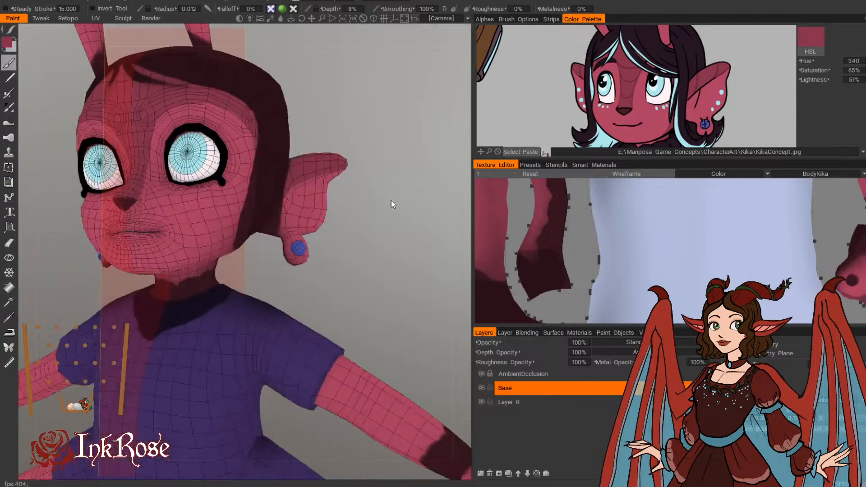
right_click_drag(392, 199, 410, 236)
left_click_drag(411, 237, 395, 291)
scroll(649, 107, "down", 5)
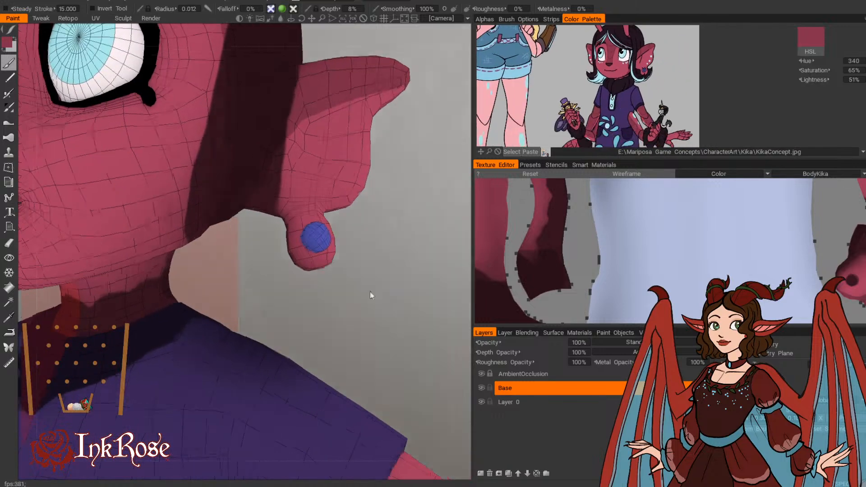
left_click_drag(370, 293, 429, 303)
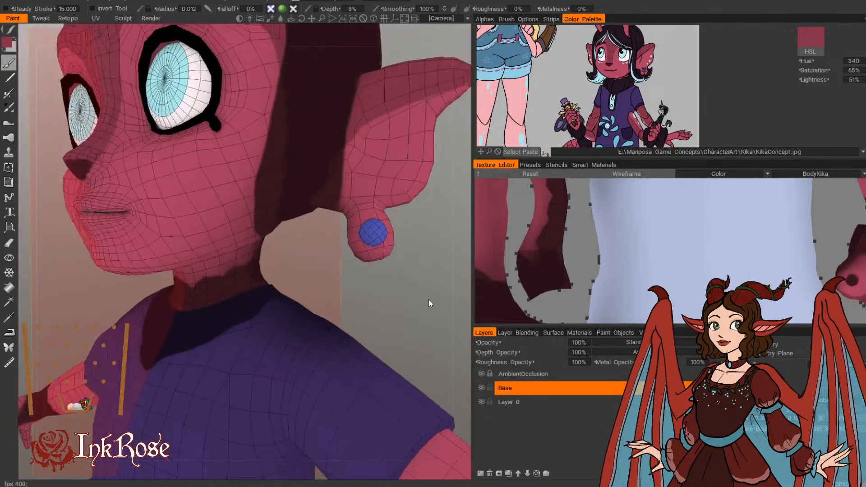
right_click_drag(429, 303, 430, 310)
mouse_move(430, 310)
left_mouse_down()
mouse_move(301, 306)
mouse_move(359, 290)
mouse_move(356, 278)
left_mouse_up()
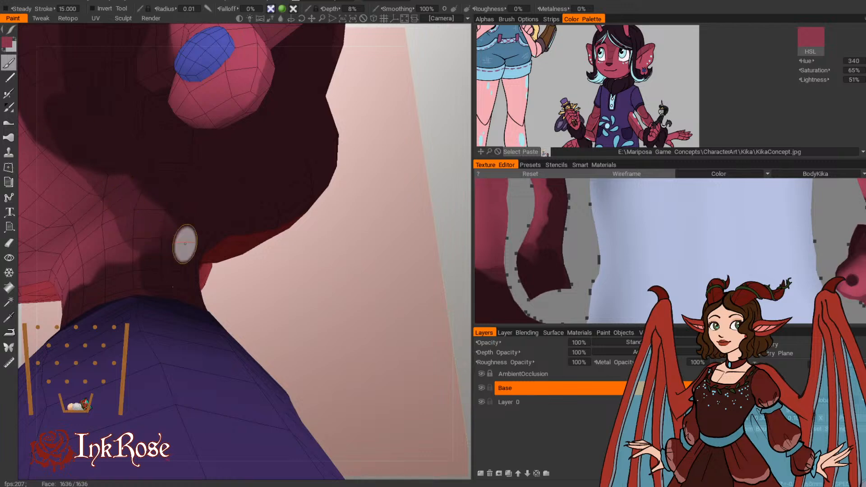
mouse_move(291, 291)
left_mouse_down()
mouse_move(367, 315)
mouse_move(337, 333)
left_mouse_up()
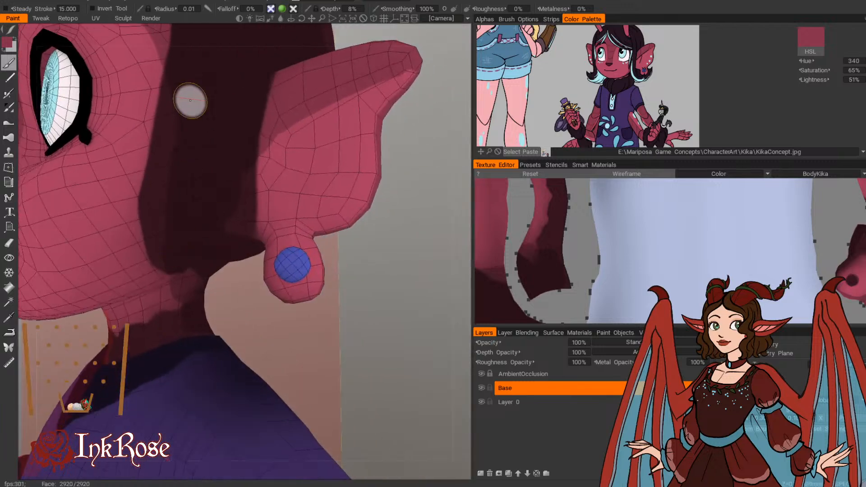
Step: Refine the shadow edge where the jaw meets the neck using a smaller brush
left_click_drag(274, 359, 229, 284)
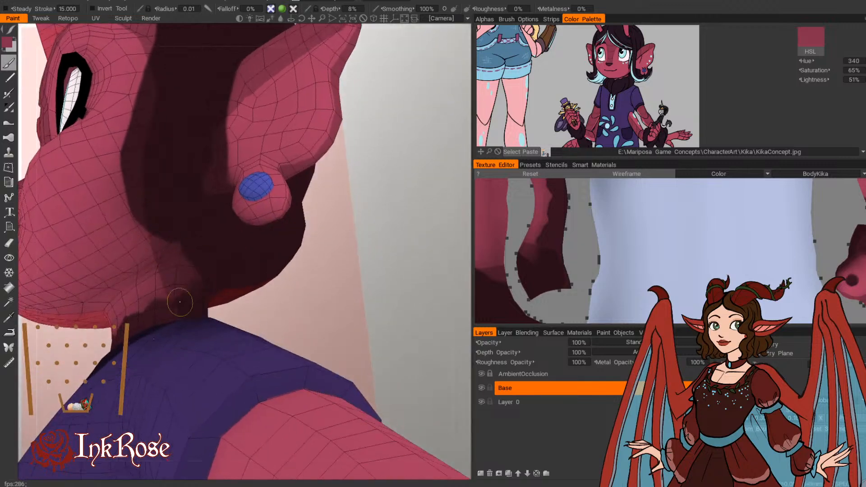
left_click_drag(310, 273, 328, 346)
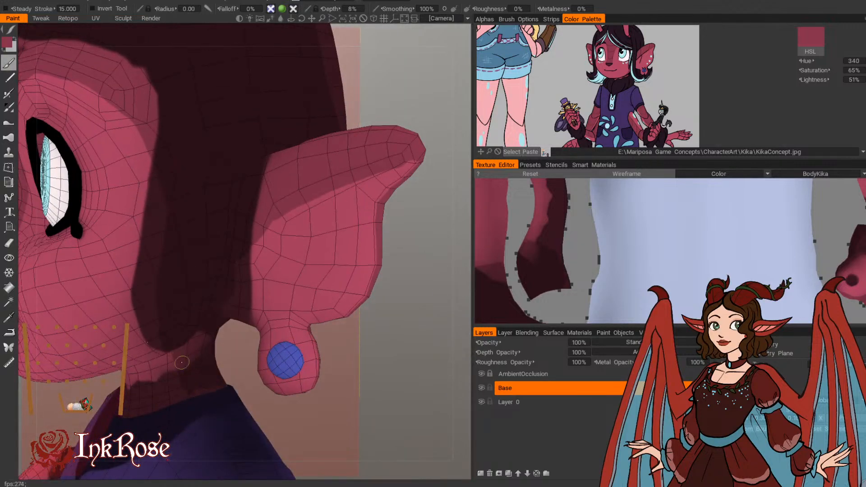
middle_click_drag(337, 421, 255, 325)
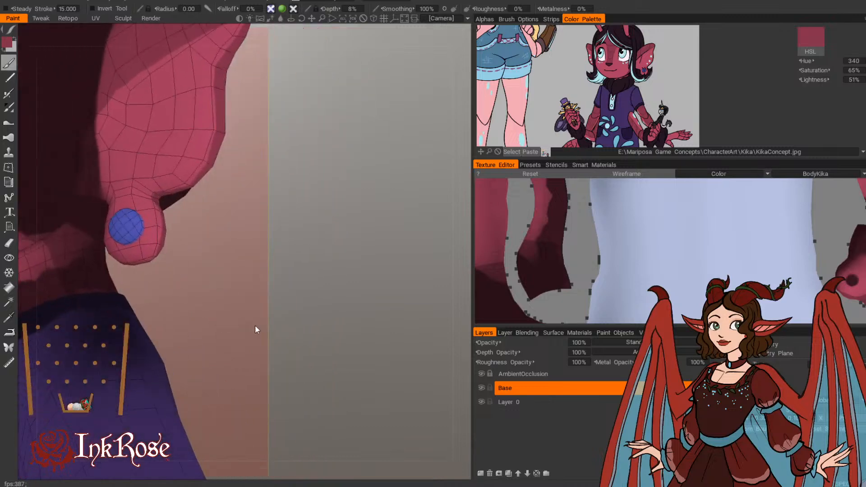
Step: Paint the dark tone around the back of the neck down to the shirt collar
mouse_move(256, 325)
left_mouse_down()
mouse_move(170, 331)
mouse_move(209, 348)
mouse_move(270, 321)
mouse_move(360, 315)
mouse_move(362, 286)
mouse_move(315, 311)
mouse_move(329, 311)
left_mouse_up()
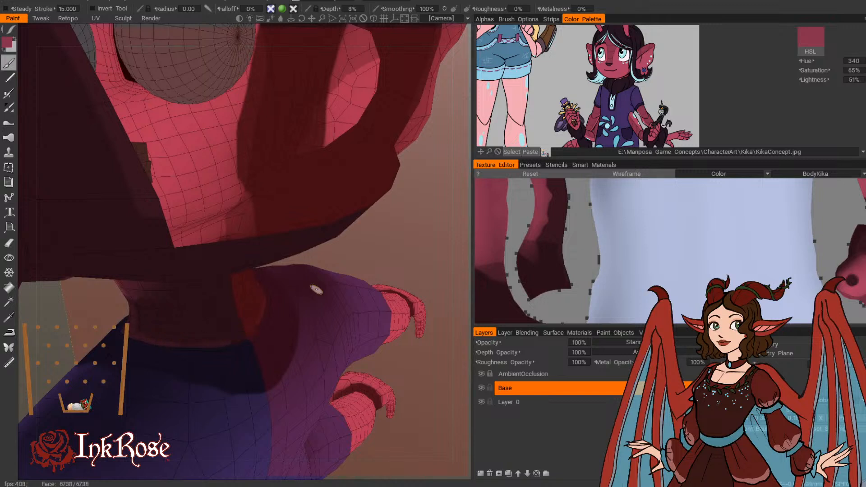
left_click_drag(386, 245, 410, 252)
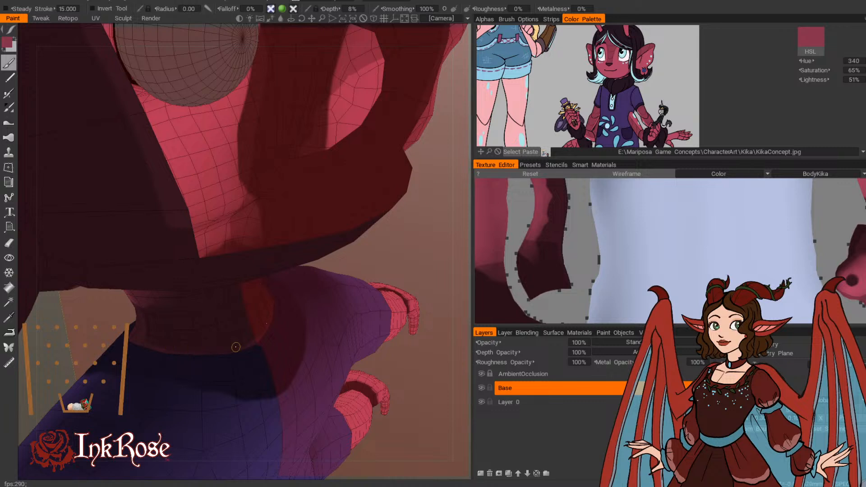
left_click_drag(394, 239, 415, 246)
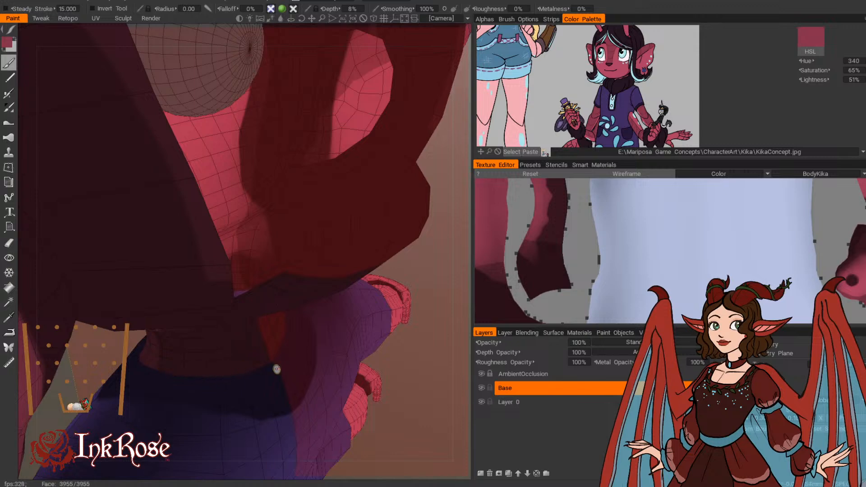
left_click_drag(456, 321, 447, 267)
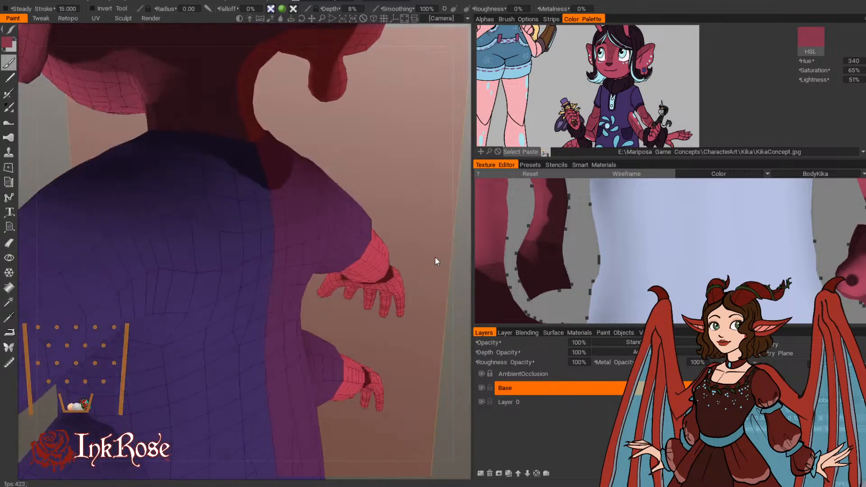
Step: Paint a darker shadow band along the inner side of the arms, from the sleeves to the dark wrist bands
scroll(429, 254, "down", 5)
left_click_drag(362, 387, 264, 300)
scroll(291, 192, "up", 5)
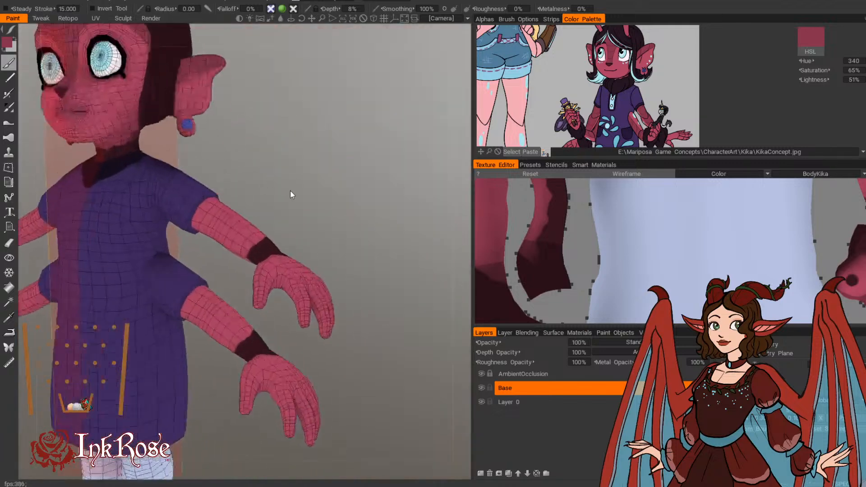
mouse_move(291, 192)
left_mouse_down()
mouse_move(383, 138)
mouse_move(366, 194)
mouse_move(336, 218)
mouse_move(230, 195)
left_mouse_up()
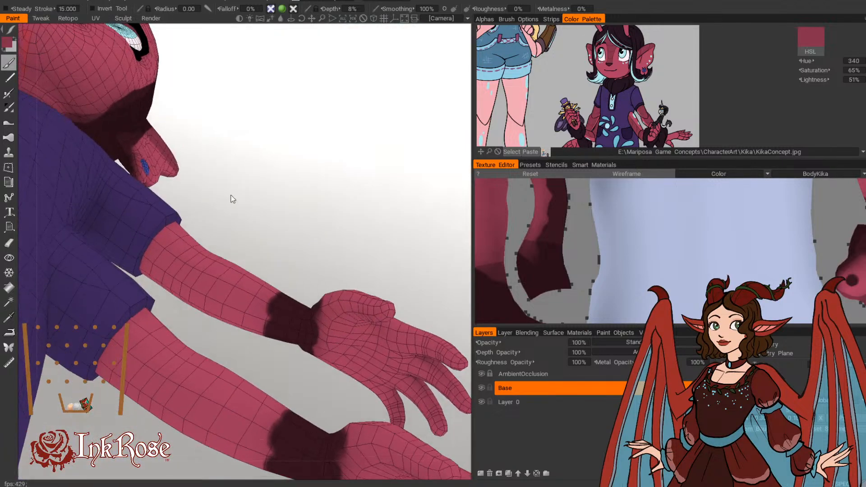
left_click_drag(159, 245, 260, 303)
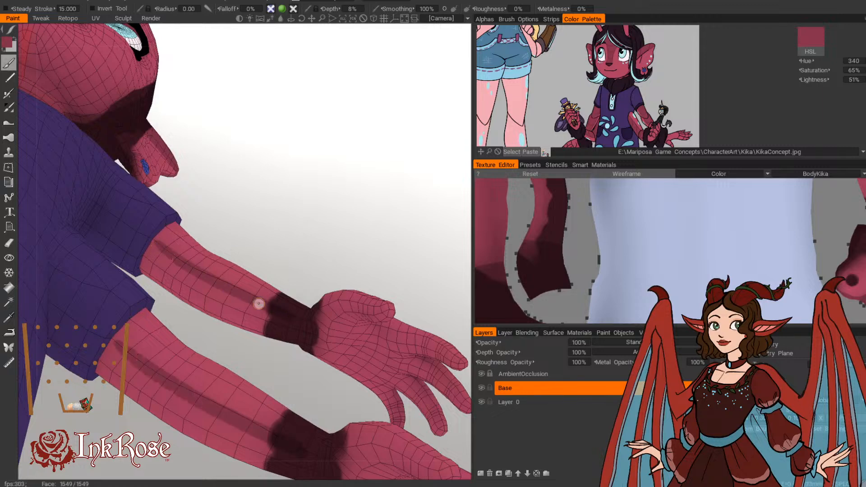
mouse_move(253, 264)
left_mouse_down()
mouse_move(238, 222)
mouse_move(189, 264)
mouse_move(195, 281)
mouse_move(261, 299)
left_mouse_up()
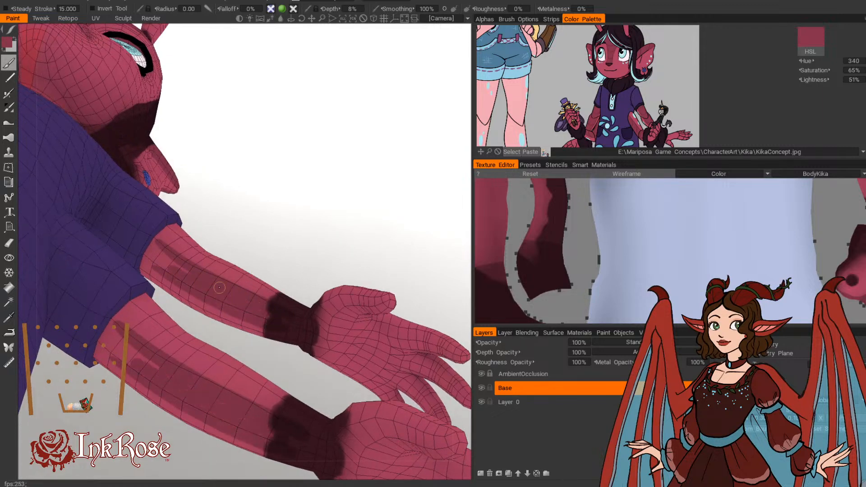
Step: Extend the darker shading across the back of the arms up to the sleeve edges with a larger brush
mouse_move(266, 226)
left_mouse_down()
mouse_move(243, 197)
mouse_move(389, 195)
mouse_move(370, 217)
left_mouse_up()
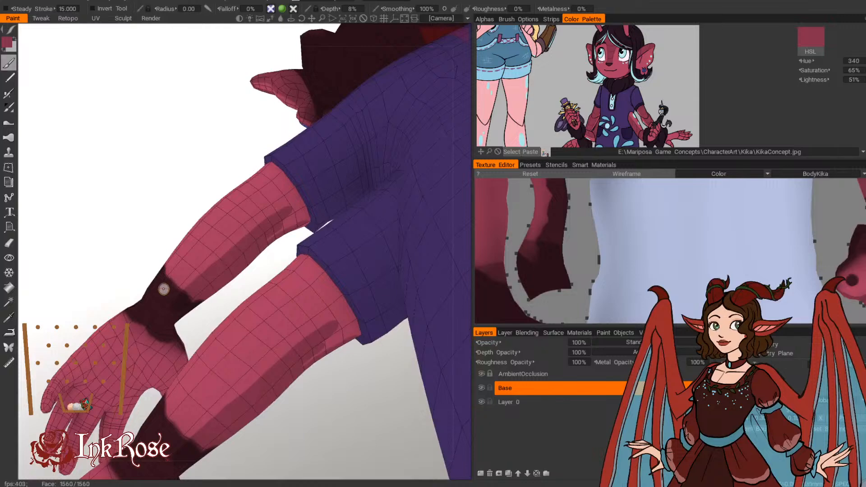
mouse_move(177, 288)
left_mouse_down()
mouse_move(249, 201)
mouse_move(269, 206)
mouse_move(248, 229)
mouse_move(206, 217)
mouse_move(207, 248)
mouse_move(204, 239)
left_mouse_up()
mouse_move(122, 268)
left_mouse_down()
mouse_move(254, 221)
mouse_move(210, 229)
mouse_move(253, 224)
mouse_move(203, 257)
left_mouse_up()
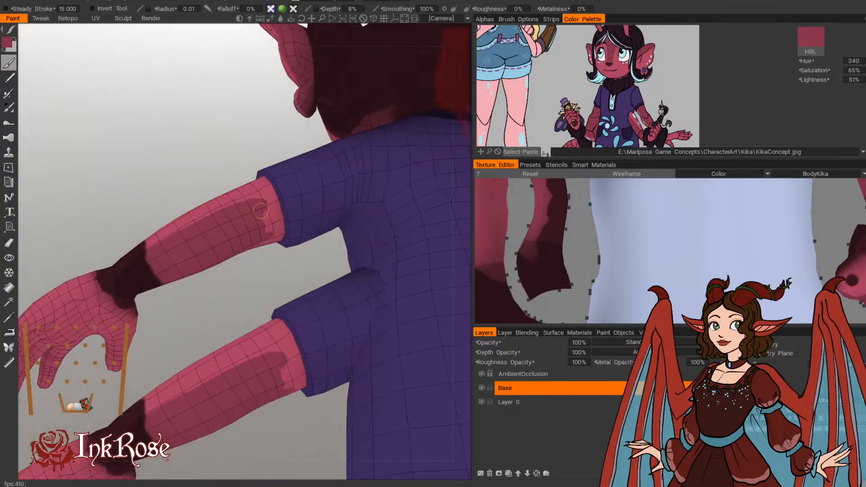
left_click_drag(271, 213, 242, 229, "alt")
left_click_drag(275, 253, 313, 187, "alt")
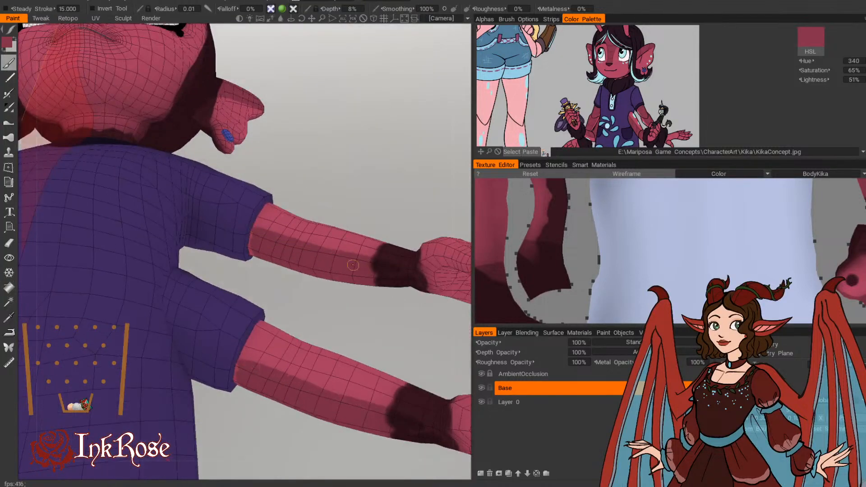
Step: Fill the underside of the arms with the darker shade between the sleeves and the wrists
mouse_move(367, 192)
left_mouse_down("alt")
mouse_move(388, 174)
mouse_move(299, 174)
mouse_move(305, 160)
left_mouse_up("alt")
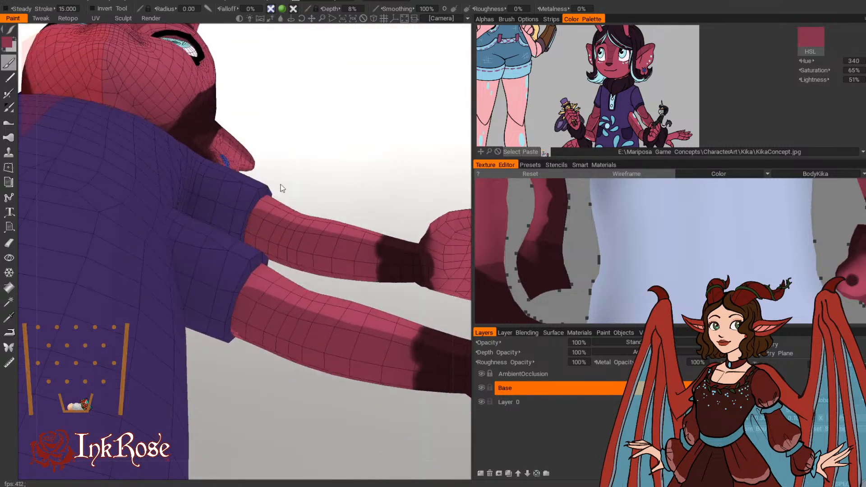
left_click_drag(282, 188, 331, 83, "alt")
left_click_drag(251, 191, 241, 238)
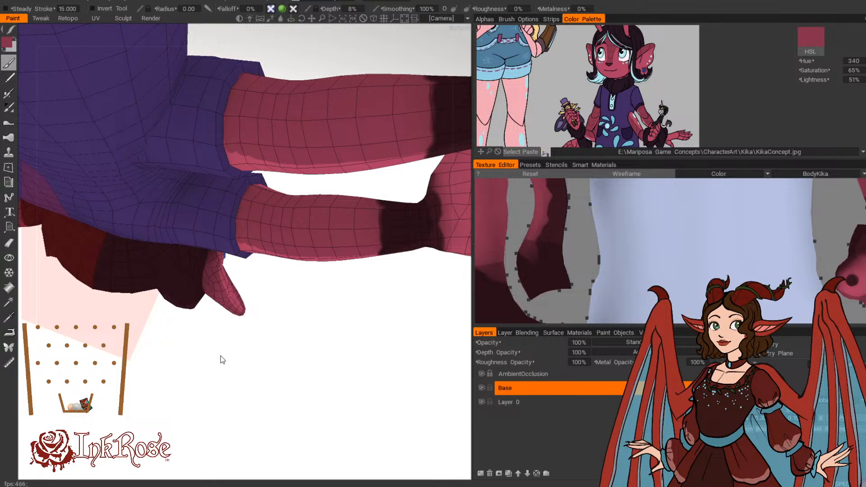
left_click_drag(202, 410, 198, 379)
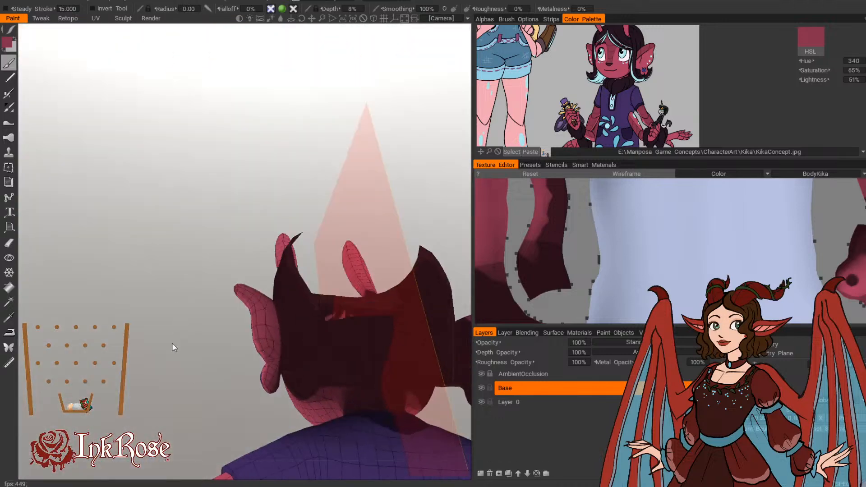
Step: Even out the shadow edge along the front of the arm from the sleeve to the wrist band
left_click_drag(172, 344, 158, 218)
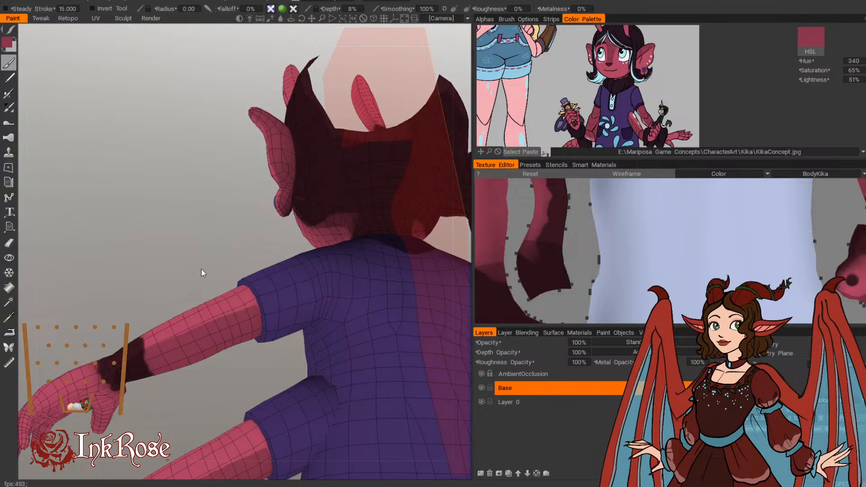
mouse_move(202, 269)
left_mouse_down()
mouse_move(216, 281)
mouse_move(205, 292)
left_mouse_up()
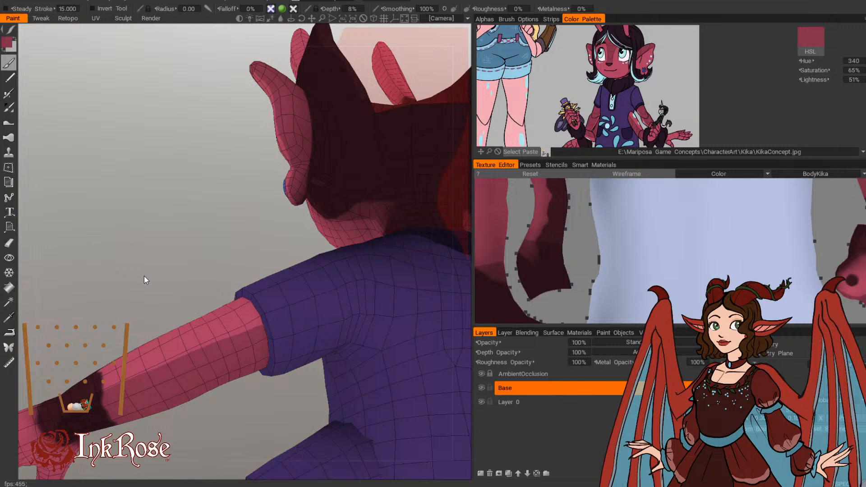
left_click_drag(166, 256, 267, 254)
middle_click_drag(267, 254, 278, 207)
mouse_move(278, 206)
right_mouse_down()
mouse_move(294, 228)
mouse_move(301, 215)
right_mouse_up()
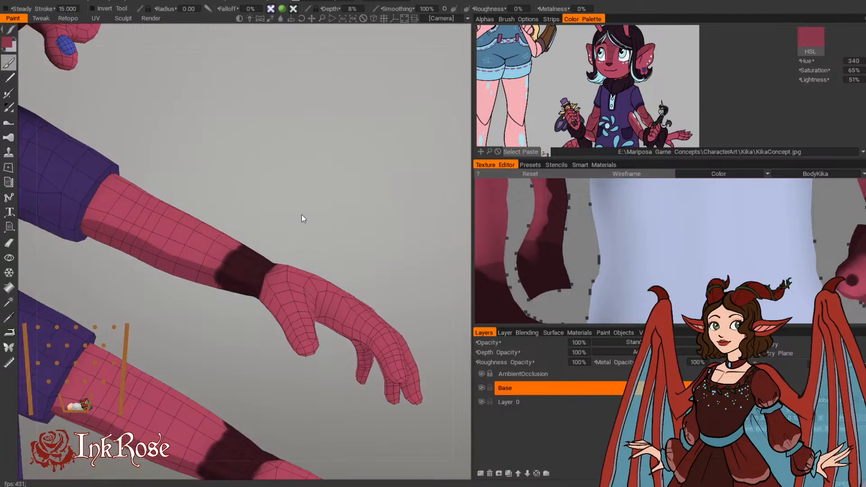
left_click_drag(94, 217, 226, 270)
left_click_drag(220, 189, 236, 175)
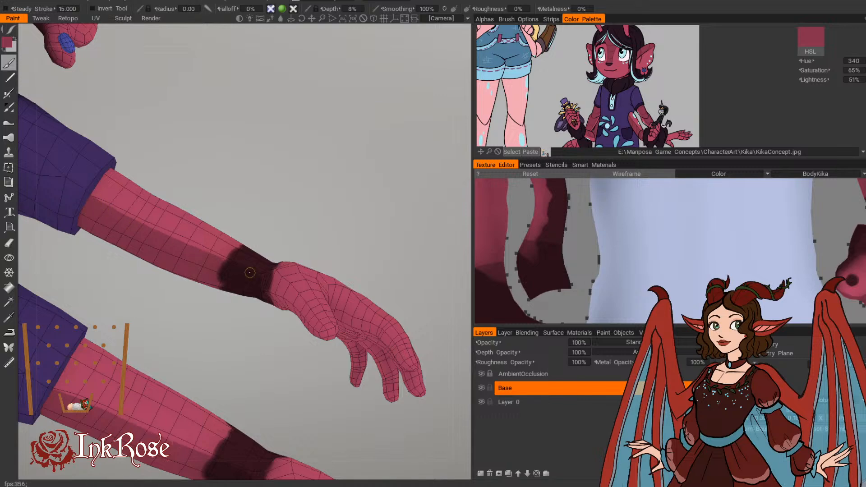
Step: Examine the painted shading on the arms, neck and head from the front and the side
scroll(383, 226, "down", 6)
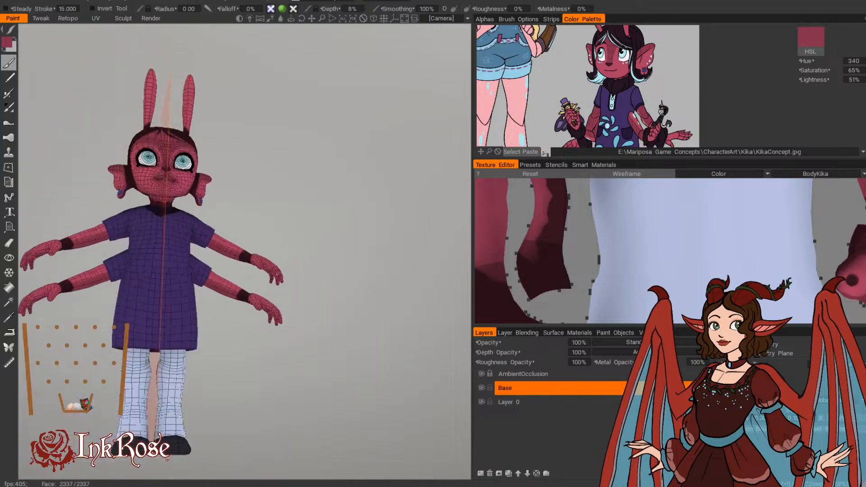
scroll(240, 368, "up", 5)
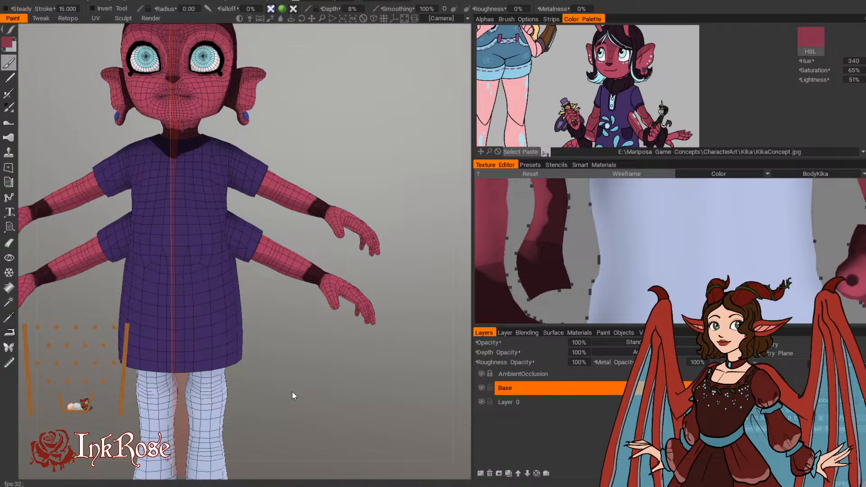
middle_click_drag(290, 176, 301, 267)
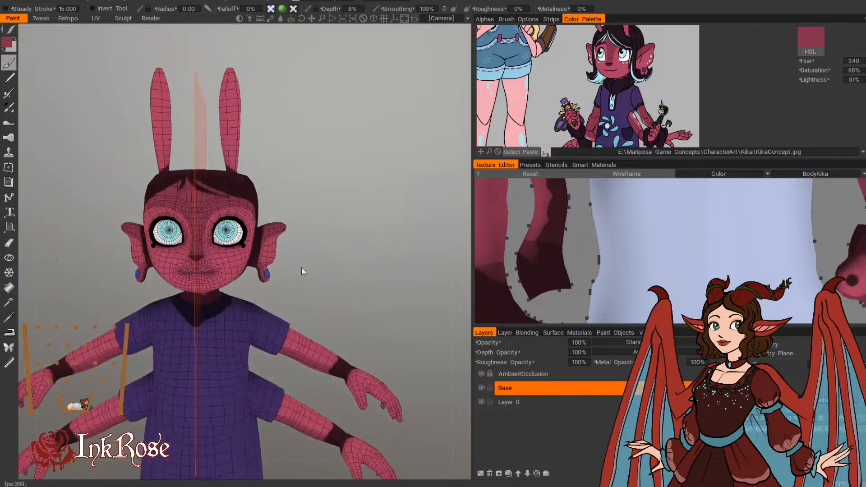
right_click_drag(342, 177, 384, 264)
left_click_drag(383, 264, 348, 253)
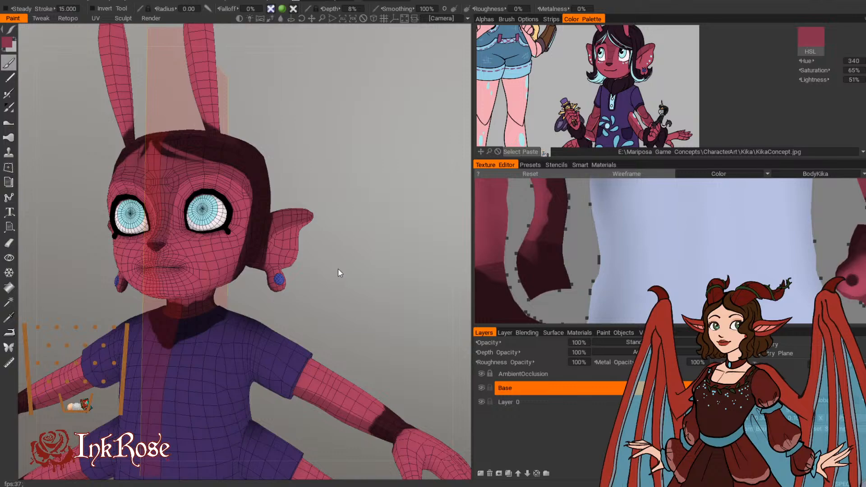
right_click_drag(338, 271, 352, 282)
left_click_drag(352, 282, 322, 322)
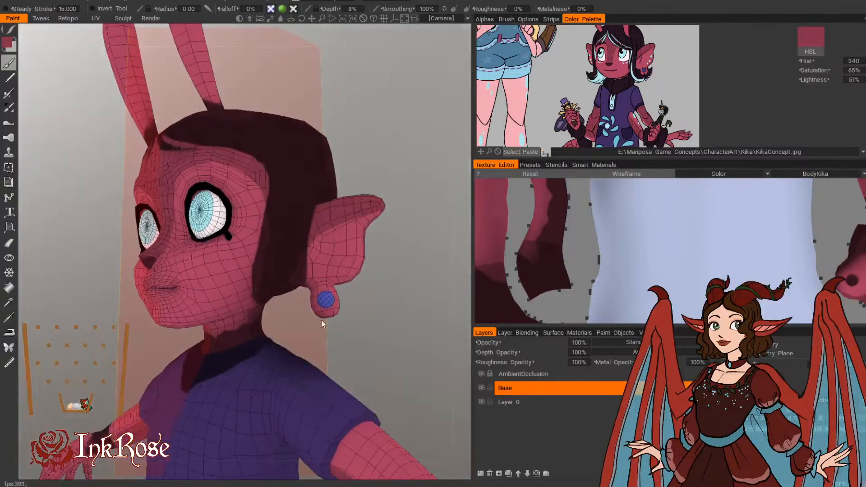
Step: Shade the back of the ear and the underside of the earlobe with the darker pink
middle_click_drag(322, 322, 326, 194)
right_click_drag(326, 194, 346, 204)
middle_click_drag(345, 204, 325, 307)
right_click_drag(326, 307, 347, 262)
left_click_drag(347, 262, 184, 282)
right_click_drag(184, 282, 147, 276)
middle_click_drag(147, 276, 158, 370)
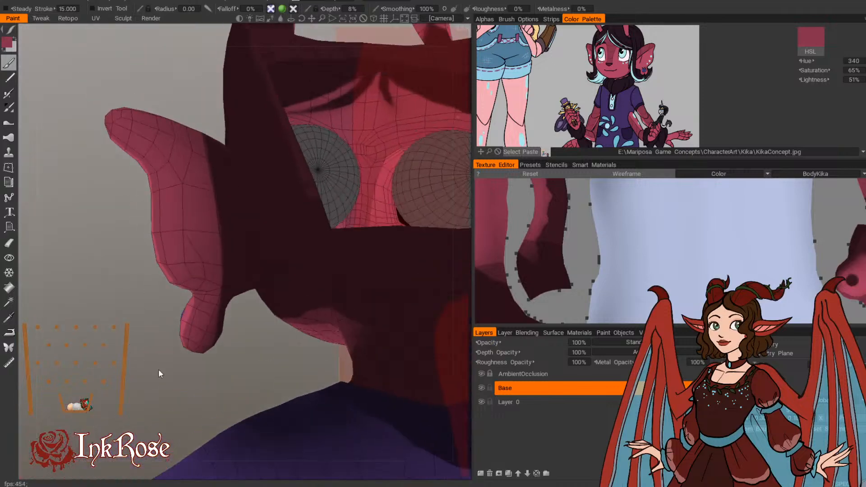
left_click_drag(158, 370, 199, 310)
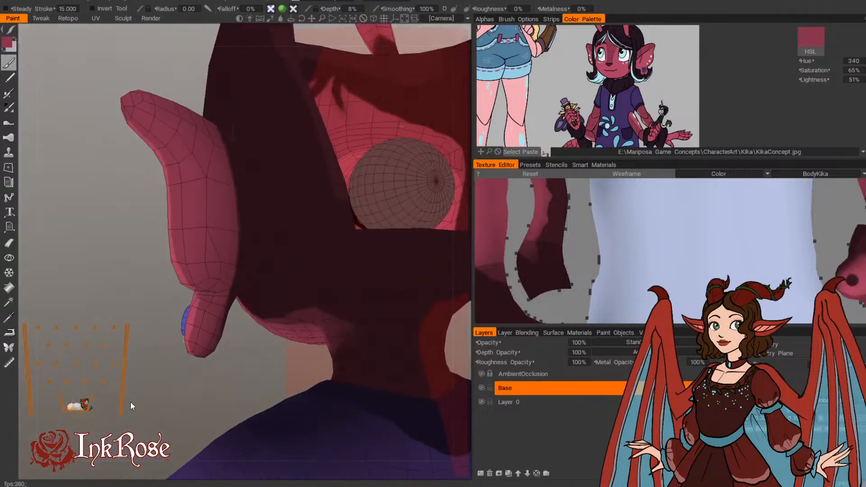
mouse_move(195, 340)
left_mouse_down()
mouse_move(190, 366)
mouse_move(196, 323)
left_mouse_up()
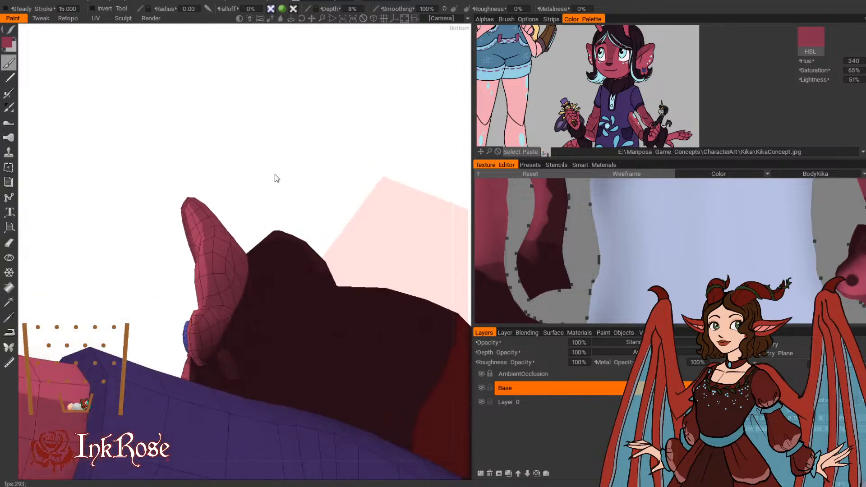
left_click_drag(275, 176, 124, 246)
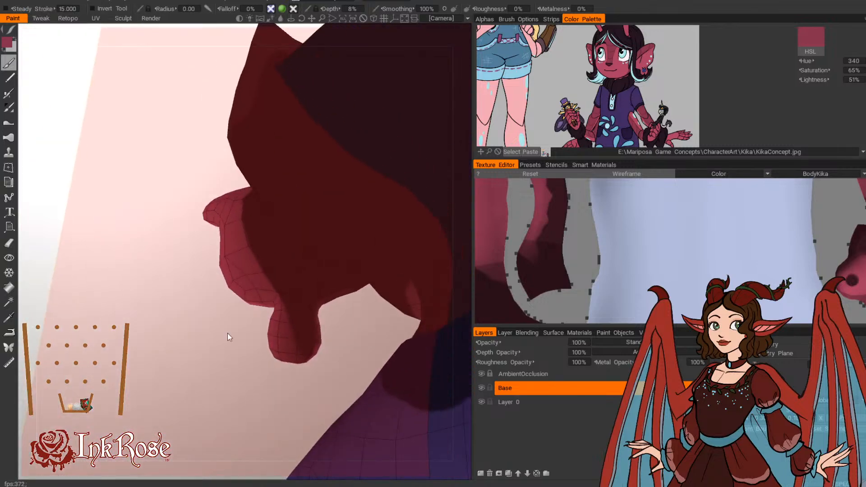
mouse_move(229, 336)
left_mouse_down()
mouse_move(424, 379)
mouse_move(368, 361)
mouse_move(453, 328)
left_mouse_up()
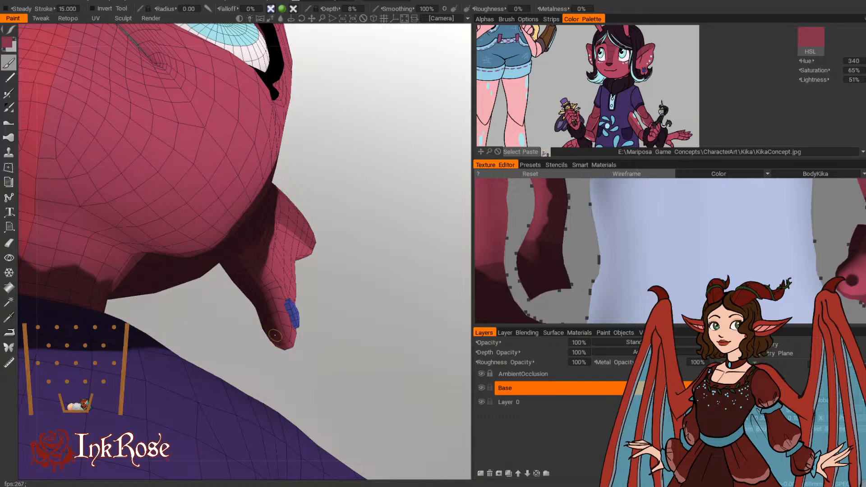
Step: Examine the shading on the face, ears and arms from the front and at an angle
scroll(352, 298, "down", 6)
left_click_drag(367, 293, 298, 304)
scroll(316, 271, "down", 2)
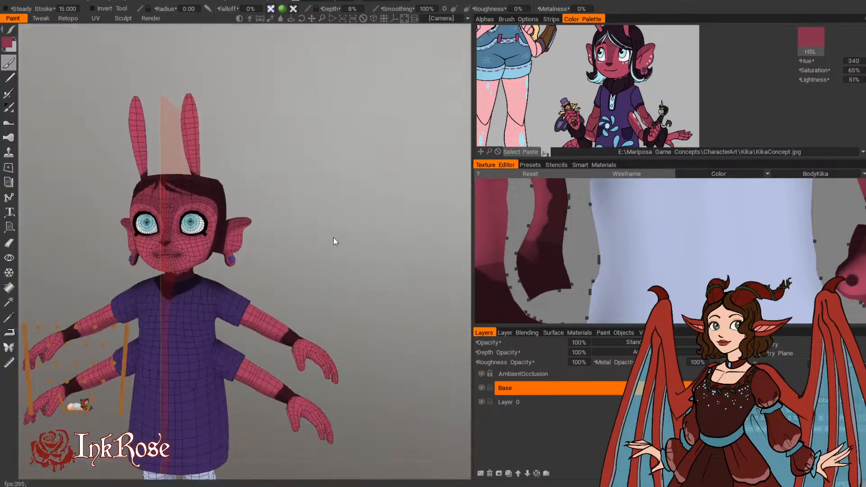
left_click_drag(334, 238, 427, 326)
scroll(360, 257, "up", 4)
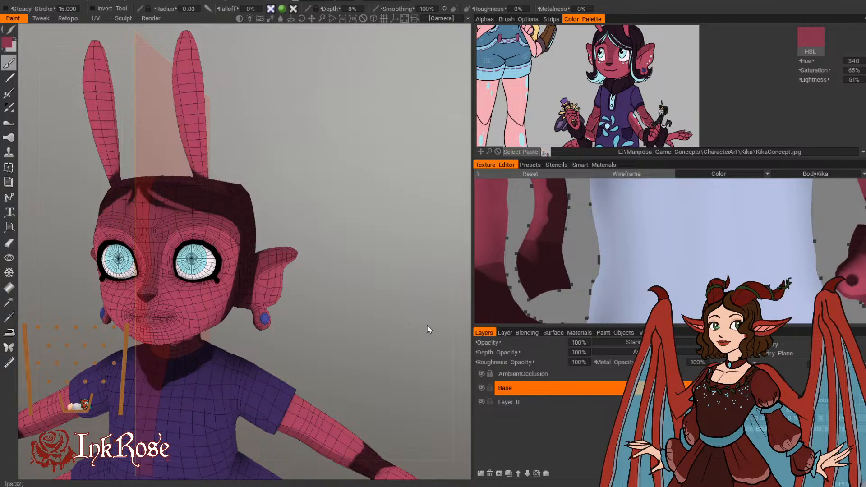
middle_click_drag(426, 326, 419, 297)
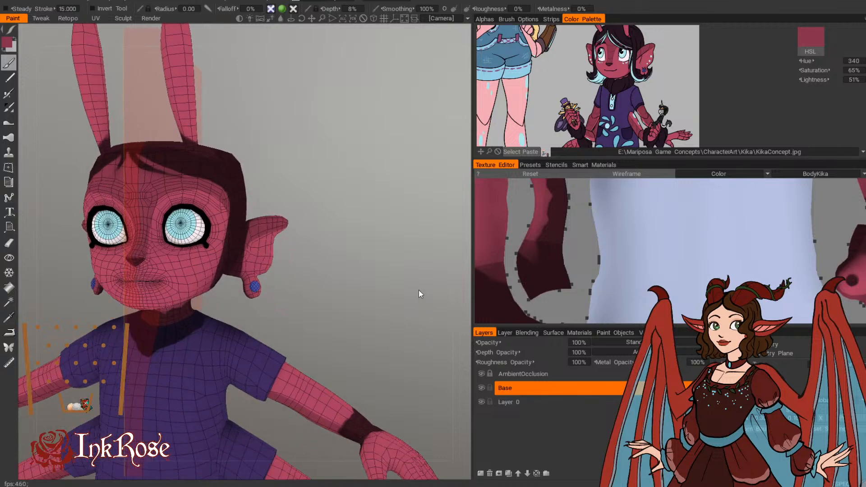
middle_click_drag(303, 264, 375, 215)
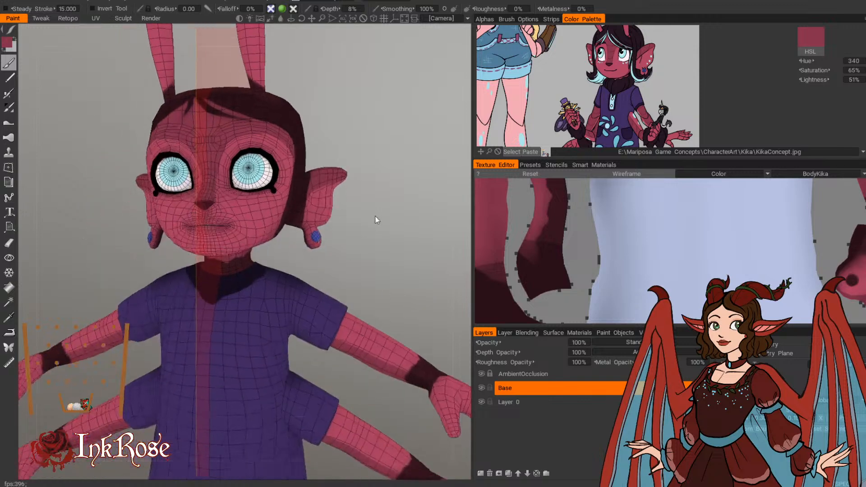
mouse_move(375, 215)
right_mouse_down()
mouse_move(323, 221)
mouse_move(373, 225)
right_mouse_up()
left_click_drag(372, 227, 331, 241)
right_click_drag(331, 240, 335, 319)
left_click_drag(334, 320, 368, 266)
right_click_drag(368, 266, 380, 288)
middle_click_drag(381, 287, 410, 249)
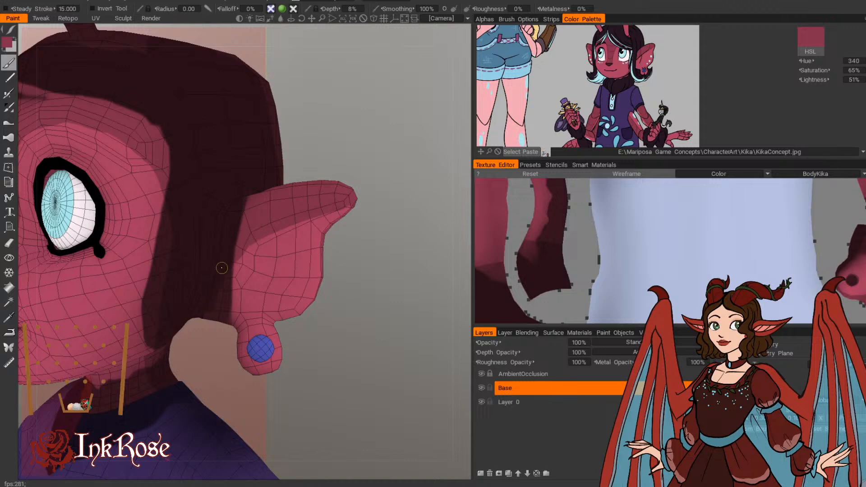
Step: Touch up the darker pink on the ear and down the back of the earlobe
left_click_drag(292, 277, 243, 255, "alt")
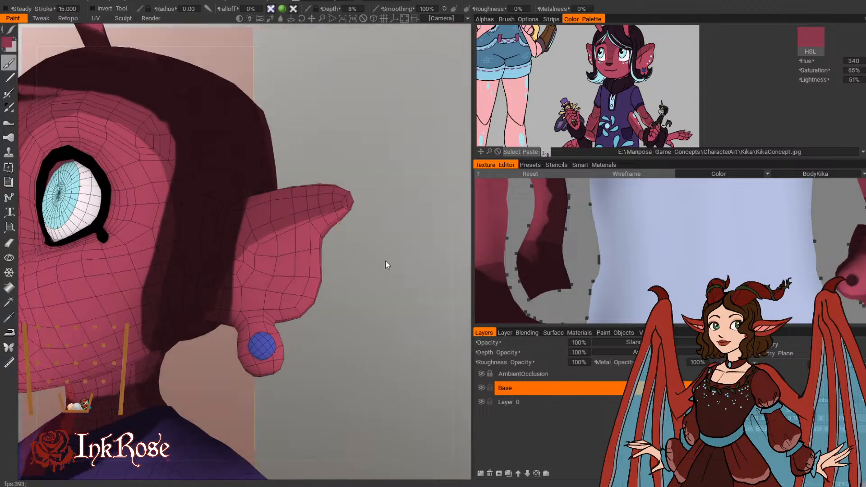
left_click_drag(387, 265, 297, 255)
left_click_drag(397, 184, 362, 163)
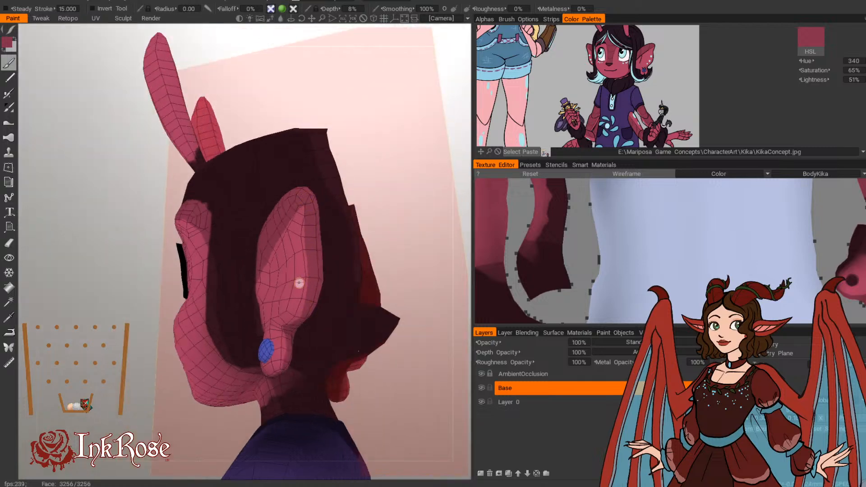
left_click_drag(128, 368, 94, 348)
mouse_move(277, 236)
left_mouse_down()
mouse_move(264, 287)
mouse_move(266, 262)
left_mouse_up()
left_click_drag(123, 346, 88, 372)
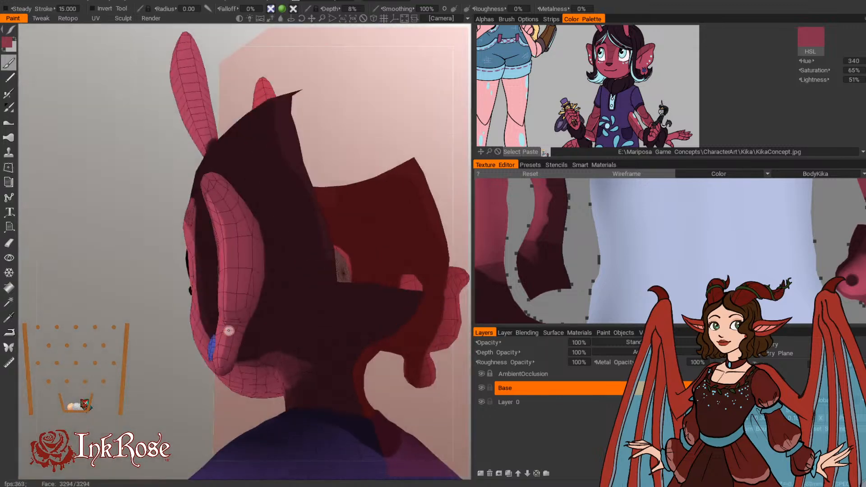
left_click_drag(229, 330, 225, 356)
left_click_drag(131, 379, 333, 393)
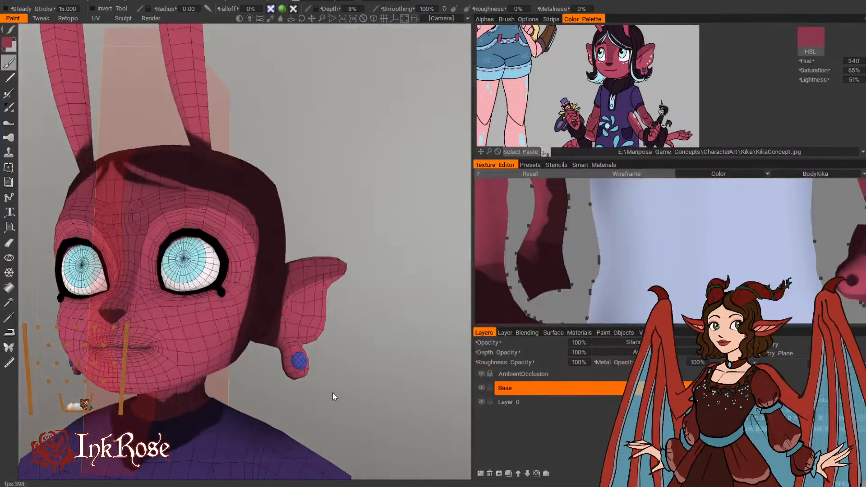
Step: Compare the whole painted character with the concept art, from the head down to the shoes
middle_click_drag(331, 237, 401, 248)
right_click_drag(401, 249, 429, 167)
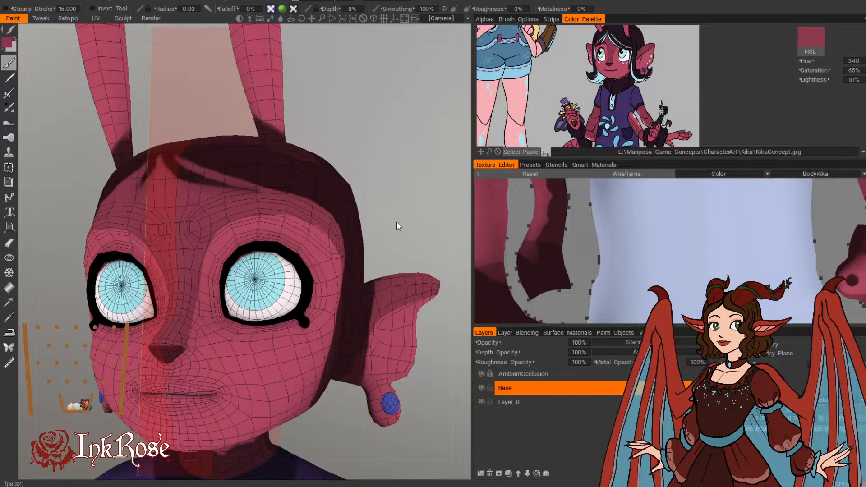
scroll(407, 220, "down", 3)
left_click_drag(395, 221, 177, 293)
middle_click_drag(177, 289, 140, 138)
scroll(140, 137, "down", 3)
mouse_move(140, 137)
left_mouse_down()
mouse_move(339, 168)
mouse_move(454, 150)
mouse_move(458, 191)
left_mouse_up()
middle_click_drag(459, 192, 443, 244)
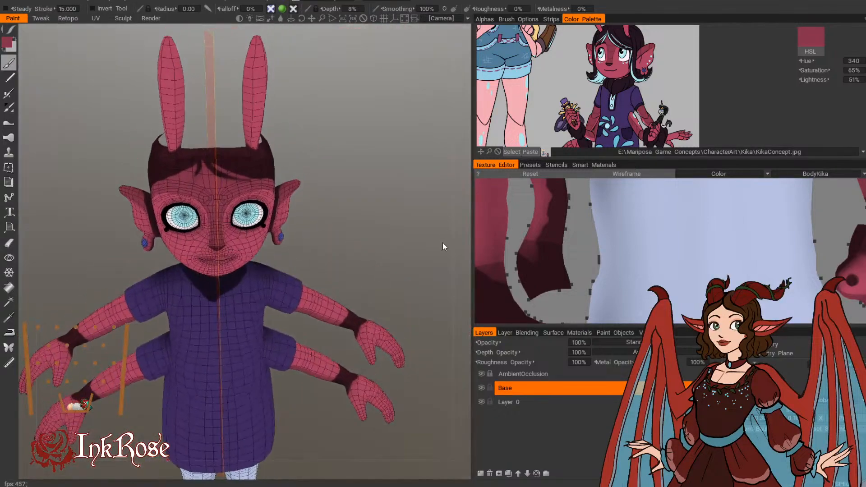
scroll(447, 253, "up", 2)
left_click_drag(425, 257, 392, 194)
middle_click_drag(375, 147, 391, 199)
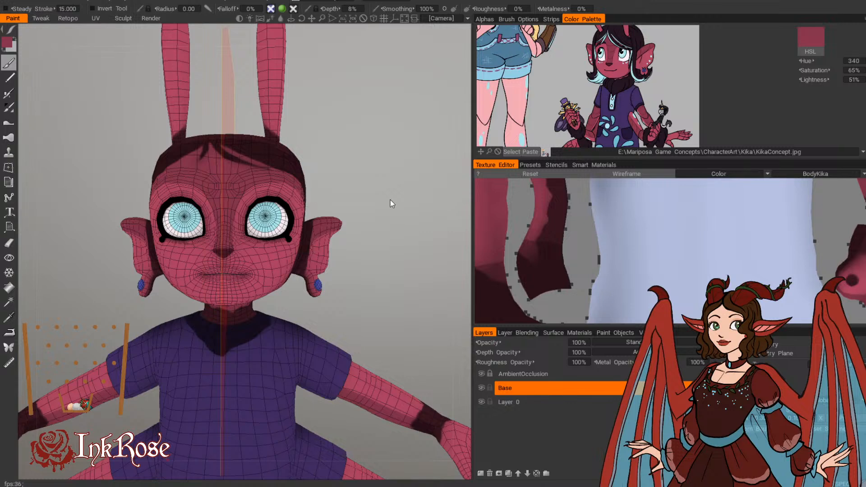
left_click_drag(389, 193, 395, 223)
middle_click_drag(395, 222, 416, 88)
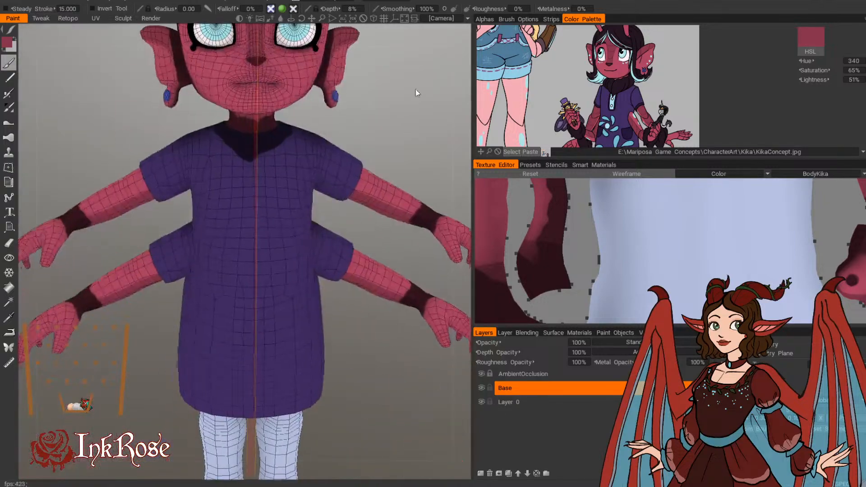
right_click_drag(416, 88, 380, 99)
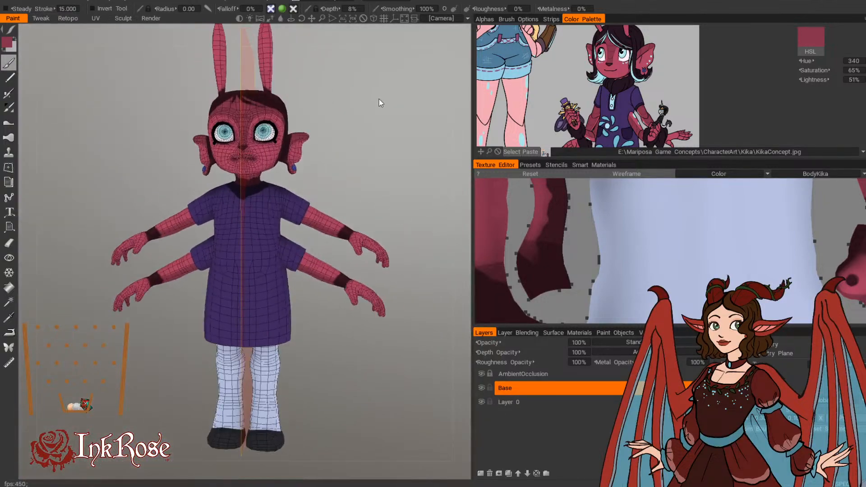
Step: Sample the lightest stocking stripe colour from the concept art (Hue 229, Saturation 13%, Lightness 93%) for painting the legs
scroll(642, 111, "down", 3)
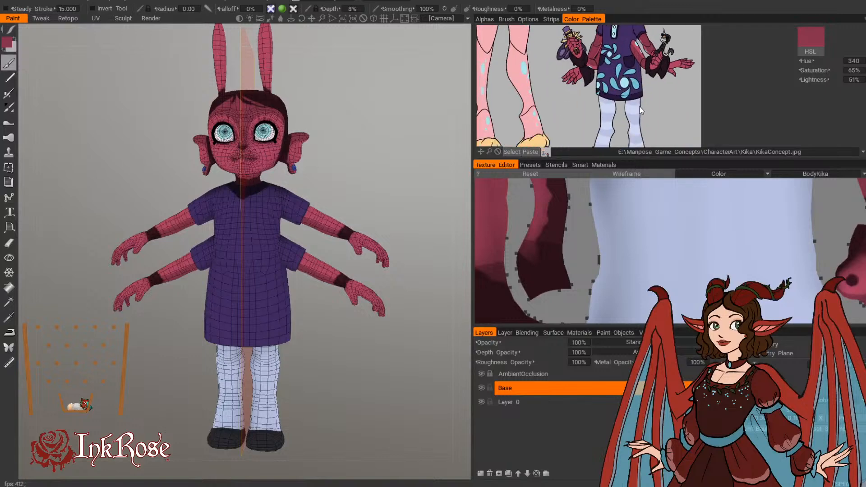
left_click(606, 116)
middle_click_drag(270, 465, 256, 358)
right_click_drag(256, 363, 313, 398)
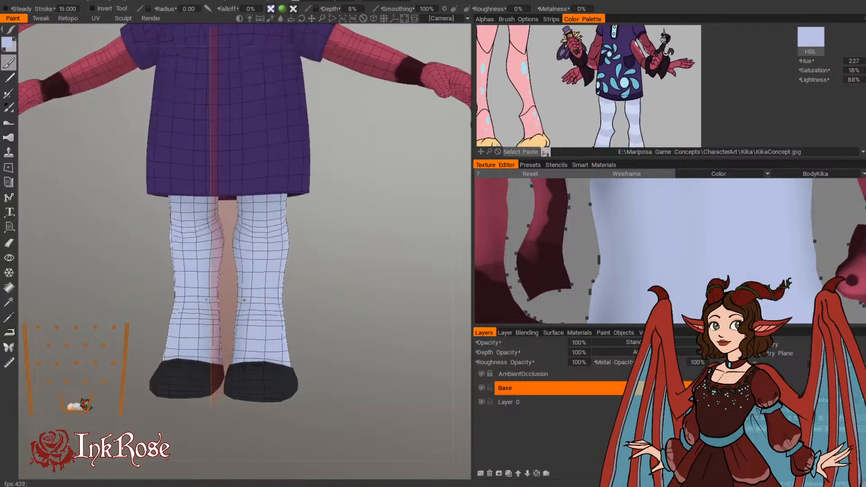
left_click(608, 108)
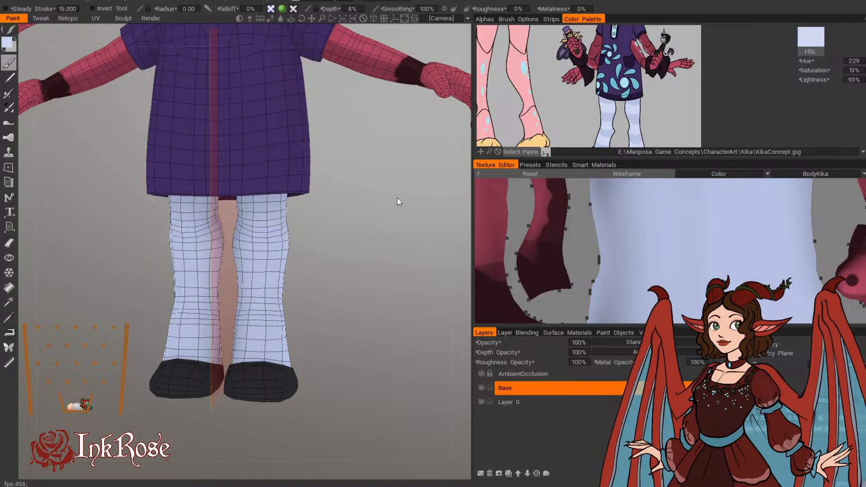
Step: Paint a light stripe around the lower stocking just above the shoe, using a brush radius of 0.01
left_click_drag(380, 269, 356, 268)
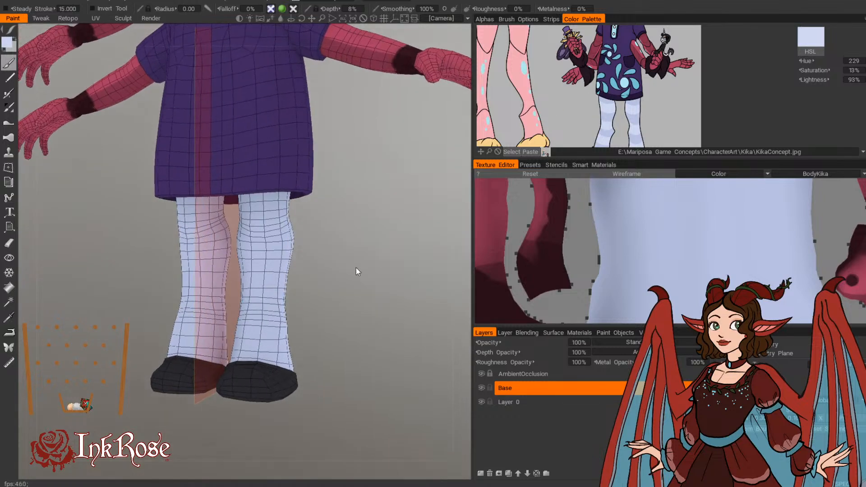
scroll(324, 287, "up", 5)
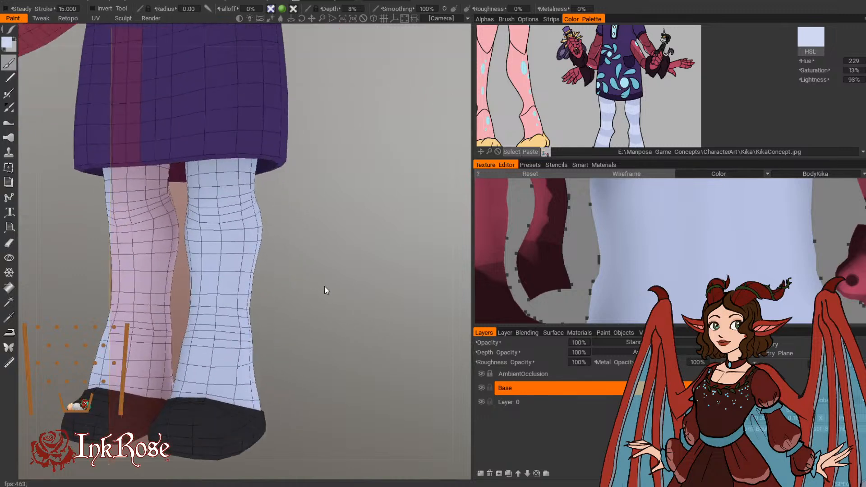
left_click_drag(324, 286, 290, 211)
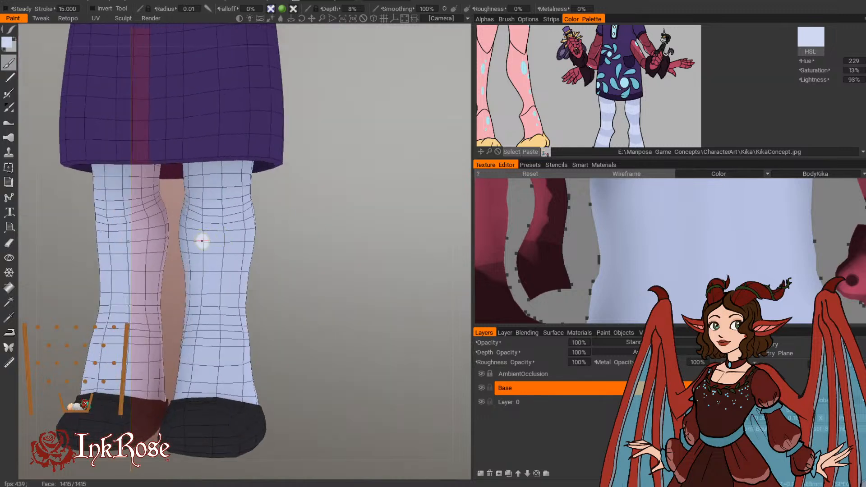
left_click_drag(306, 289, 167, 278)
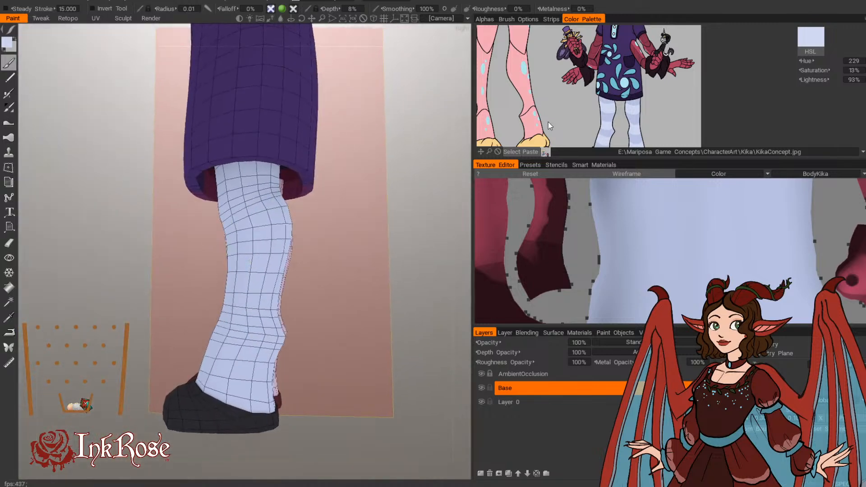
middle_click_drag(548, 122, 550, 91)
left_click_drag(368, 293, 283, 307)
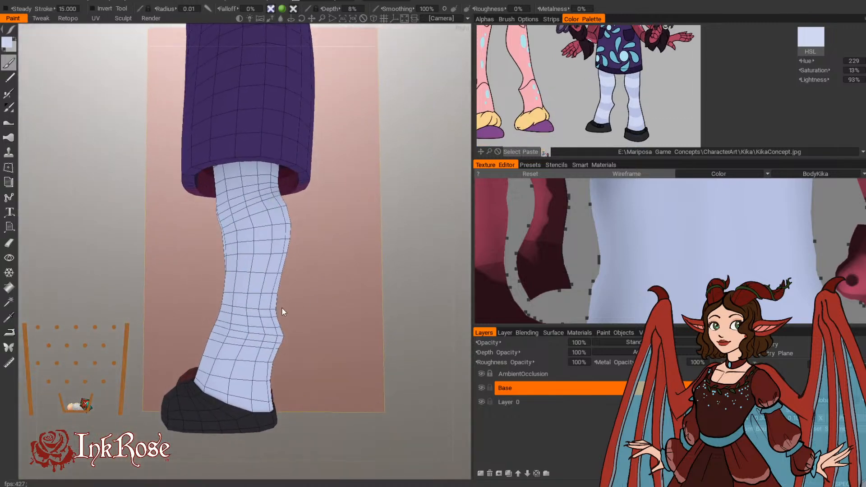
left_click_drag(212, 364, 272, 372)
left_click_drag(196, 347, 285, 351)
mouse_move(175, 359)
left_mouse_down()
mouse_move(222, 360)
mouse_move(317, 333)
mouse_move(187, 362)
mouse_move(167, 360)
mouse_move(225, 349)
mouse_move(167, 352)
left_mouse_up()
mouse_move(247, 324)
left_mouse_down()
mouse_move(180, 333)
mouse_move(261, 349)
left_mouse_up()
Step: Continue the light ankle stripe across the back of the stockings and even out its edges
left_click_drag(157, 311, 86, 295)
mouse_move(159, 329)
left_mouse_down()
mouse_move(190, 331)
mouse_move(152, 328)
mouse_move(197, 350)
left_mouse_up()
mouse_move(149, 312)
left_mouse_down()
mouse_move(122, 312)
mouse_move(208, 337)
left_mouse_up()
mouse_move(123, 312)
left_mouse_down()
mouse_move(107, 309)
mouse_move(149, 310)
mouse_move(208, 333)
left_mouse_up()
mouse_move(116, 302)
left_mouse_down()
mouse_move(67, 300)
mouse_move(114, 333)
mouse_move(138, 328)
mouse_move(115, 345)
left_mouse_up()
mouse_move(71, 282)
left_mouse_down()
mouse_move(58, 272)
mouse_move(199, 299)
mouse_move(107, 298)
left_mouse_up()
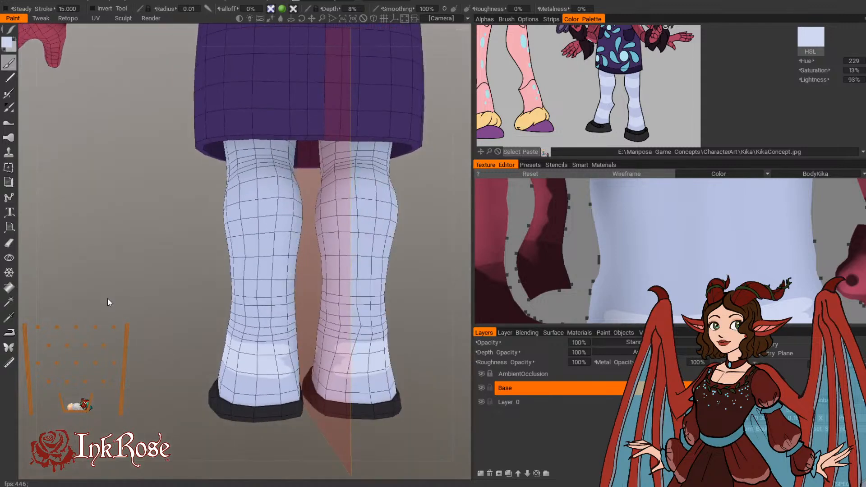
left_click_drag(277, 436, 203, 424)
mouse_move(230, 355)
left_mouse_down()
mouse_move(279, 368)
mouse_move(252, 360)
mouse_move(283, 343)
mouse_move(228, 345)
mouse_move(230, 365)
mouse_move(304, 321)
mouse_move(393, 341)
mouse_move(319, 327)
mouse_move(383, 300)
mouse_move(234, 363)
mouse_move(288, 356)
mouse_move(252, 352)
mouse_move(264, 357)
left_mouse_up()
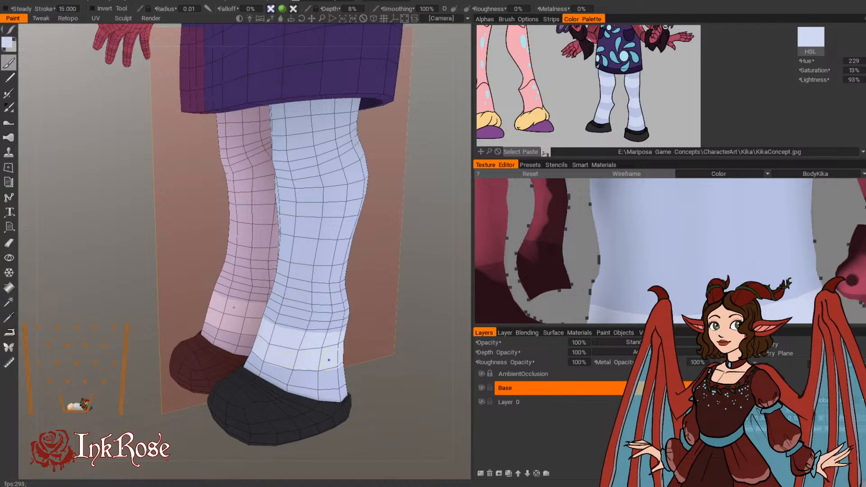
Step: Paint a second light stripe across the front of the shins above the ankle stripe, undoing the stray strokes
mouse_move(346, 354)
middle_mouse_down()
mouse_move(340, 313)
mouse_move(352, 331)
mouse_move(242, 339)
middle_mouse_up()
mouse_move(198, 325)
left_mouse_down()
mouse_move(252, 326)
mouse_move(213, 296)
left_mouse_up()
key("ctrl+z")
left_click_drag(289, 305, 340, 312)
mouse_move(219, 299)
left_mouse_down()
mouse_move(206, 296)
mouse_move(256, 296)
left_mouse_up()
key("ctrl+z")
left_click_drag(312, 303, 374, 305)
mouse_move(209, 295)
left_mouse_down()
mouse_move(256, 294)
mouse_move(246, 320)
mouse_move(203, 321)
mouse_move(192, 294)
left_mouse_up()
mouse_move(348, 311)
left_mouse_down()
mouse_move(209, 325)
mouse_move(269, 324)
left_mouse_up()
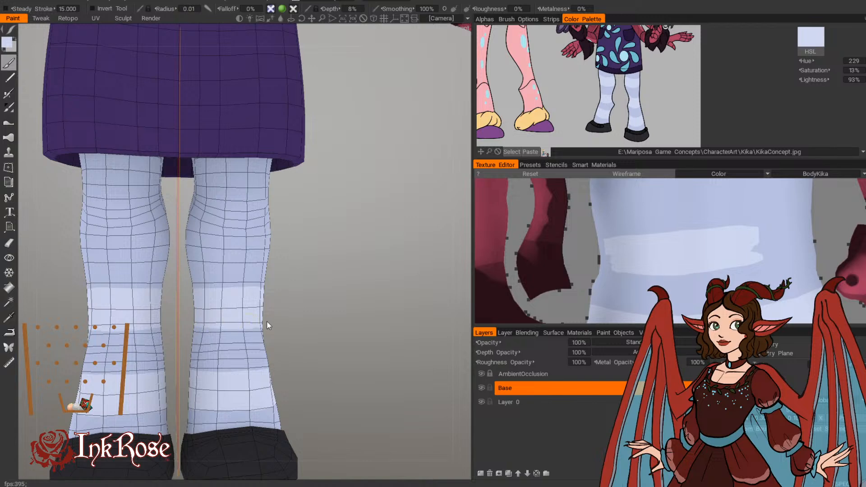
Step: Extend the second light stripe around the back of the calves
mouse_move(334, 325)
left_mouse_down()
mouse_move(103, 312)
mouse_move(106, 327)
mouse_move(58, 321)
left_mouse_up()
mouse_move(144, 328)
left_mouse_down()
mouse_move(184, 331)
mouse_move(195, 316)
mouse_move(152, 312)
left_mouse_up()
left_click_drag(101, 297, 108, 296)
left_click_drag(137, 300, 192, 304)
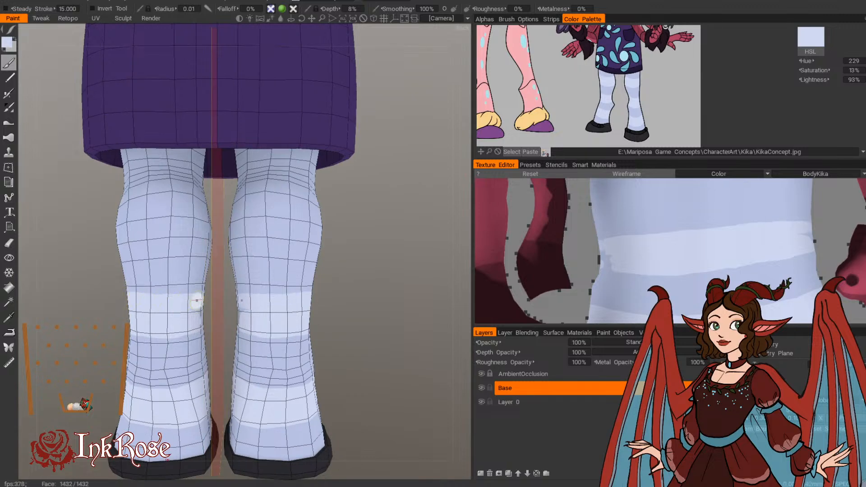
Step: Clean up the second stripe's ragged edges where it wraps around the side of the leg
left_click_drag(106, 294, 50, 275)
left_click_drag(106, 296, 197, 295)
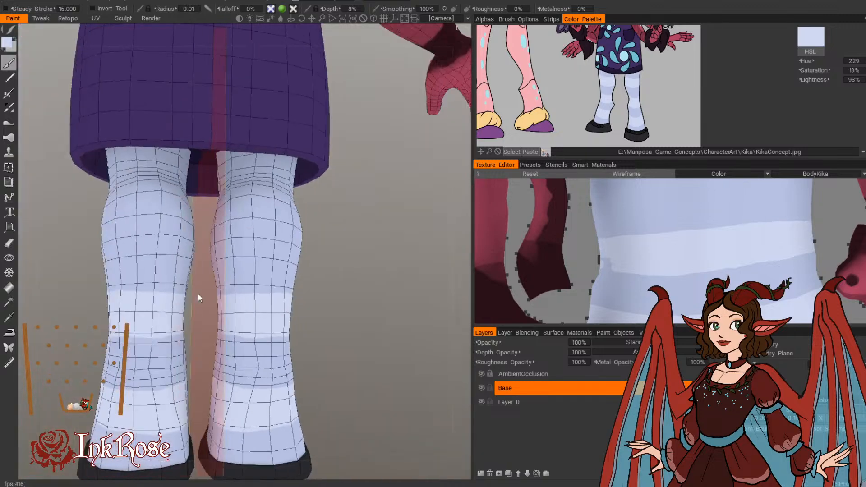
mouse_move(97, 282)
left_mouse_down()
mouse_move(29, 272)
mouse_move(66, 286)
mouse_move(51, 291)
mouse_move(62, 288)
left_mouse_up()
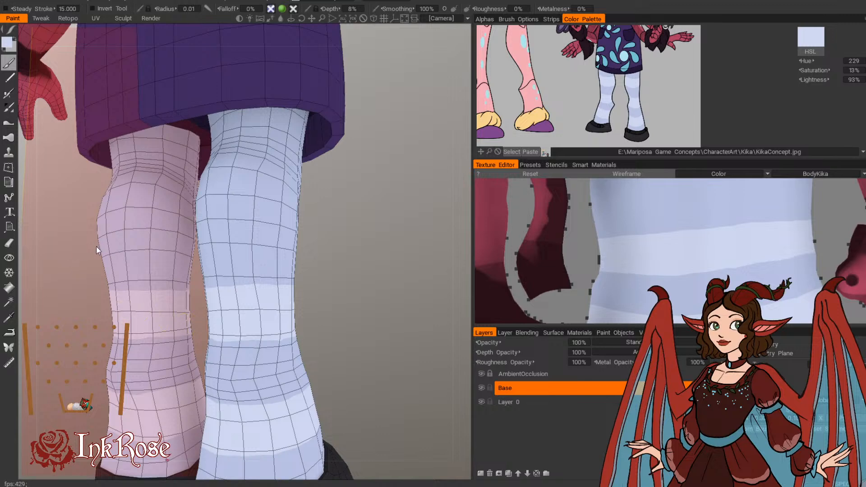
mouse_move(84, 250)
left_mouse_down()
mouse_move(68, 252)
mouse_move(140, 304)
left_mouse_up()
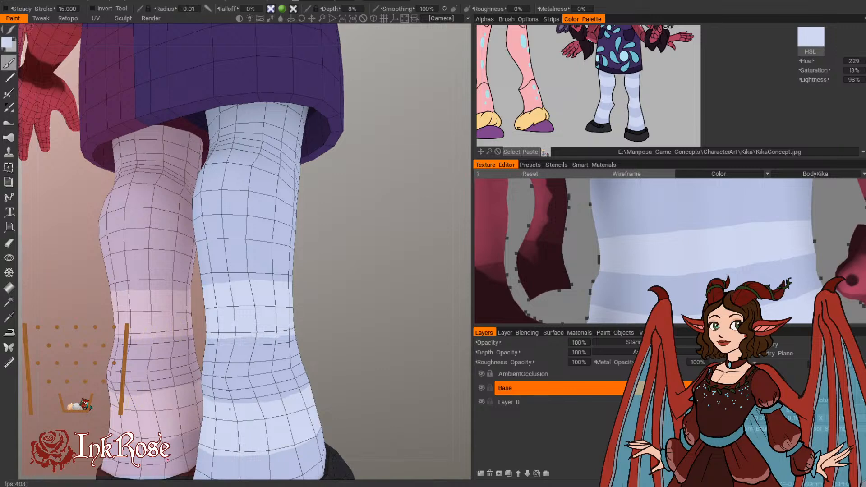
left_click_drag(97, 375, 161, 326)
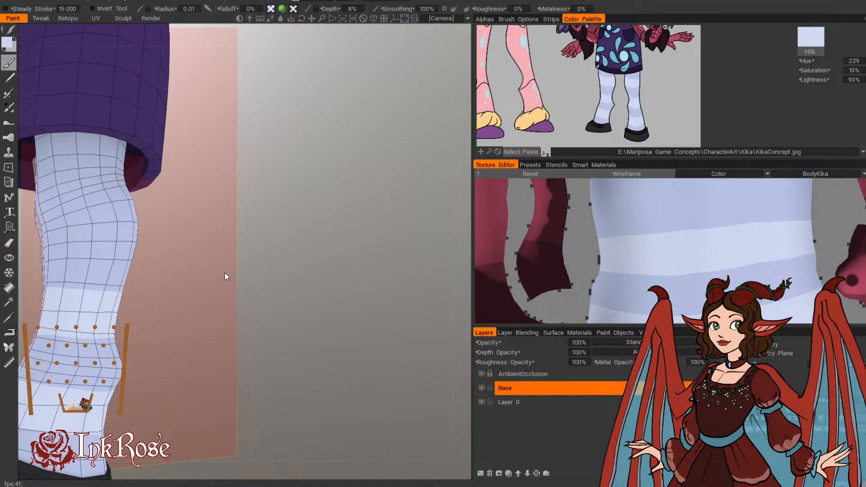
Step: Paint a third light stripe across the outer side of the stocking at knee height
mouse_move(299, 303)
left_mouse_down()
mouse_move(265, 329)
mouse_move(367, 322)
left_mouse_up()
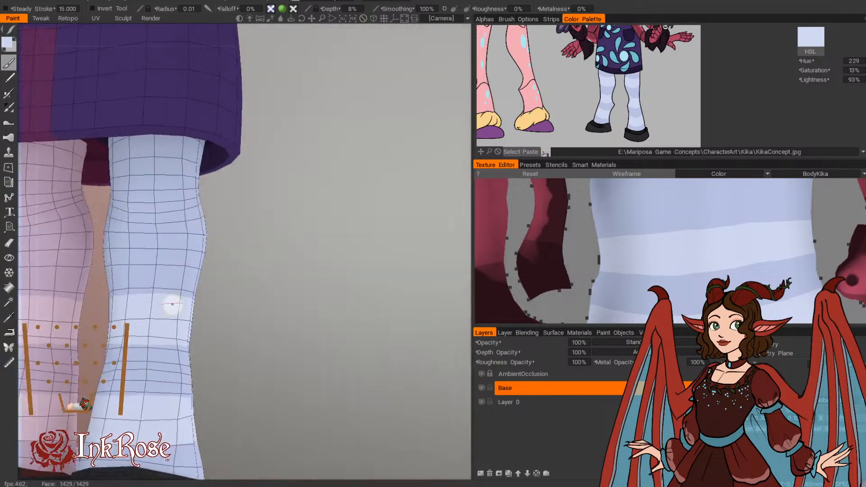
left_click_drag(192, 341, 288, 319)
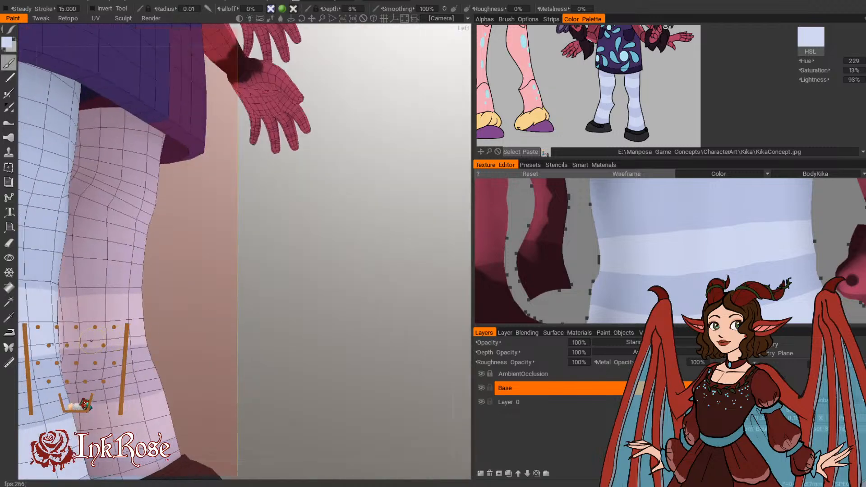
left_click_drag(232, 353, 181, 355)
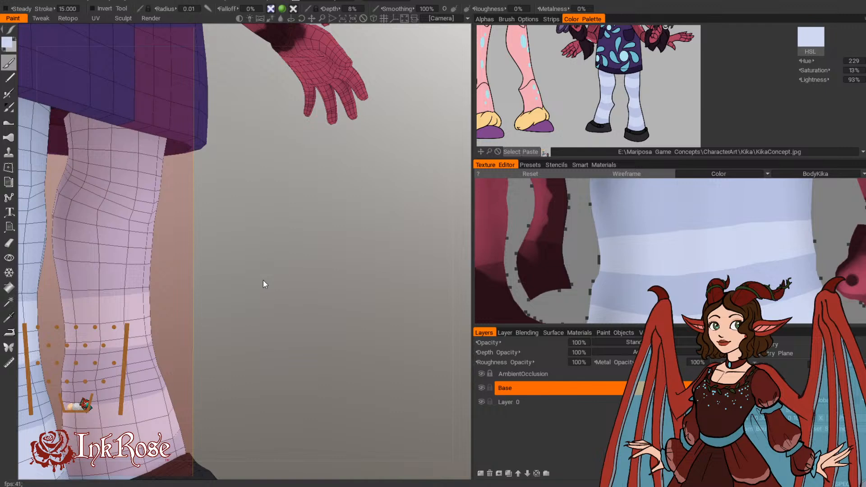
middle_click_drag(237, 215, 269, 233)
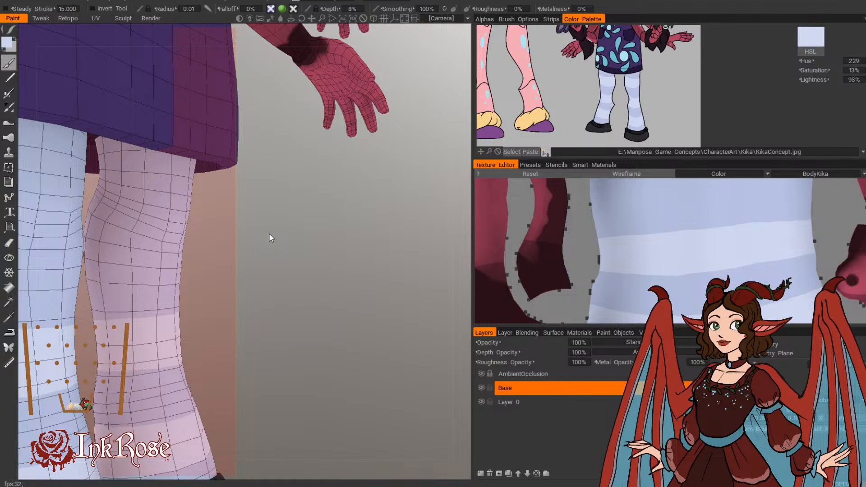
middle_click_drag(269, 235, 295, 320)
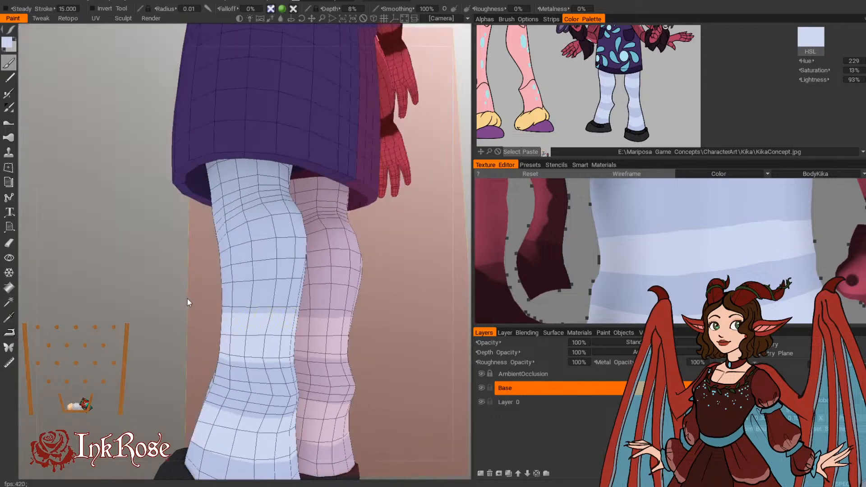
middle_click_drag(188, 302, 303, 269)
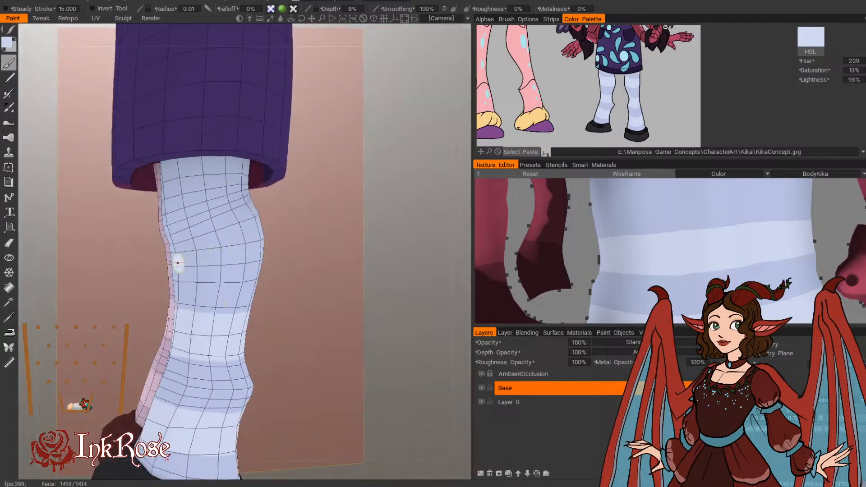
mouse_move(178, 262)
left_mouse_down()
mouse_move(266, 262)
mouse_move(286, 252)
mouse_move(241, 238)
mouse_move(255, 232)
left_mouse_up()
middle_click_drag(255, 233, 388, 178)
mouse_move(192, 242)
left_mouse_down()
mouse_move(216, 245)
mouse_move(192, 224)
left_mouse_up()
mouse_move(192, 223)
middle_mouse_down()
mouse_move(299, 230)
mouse_move(271, 212)
middle_mouse_up()
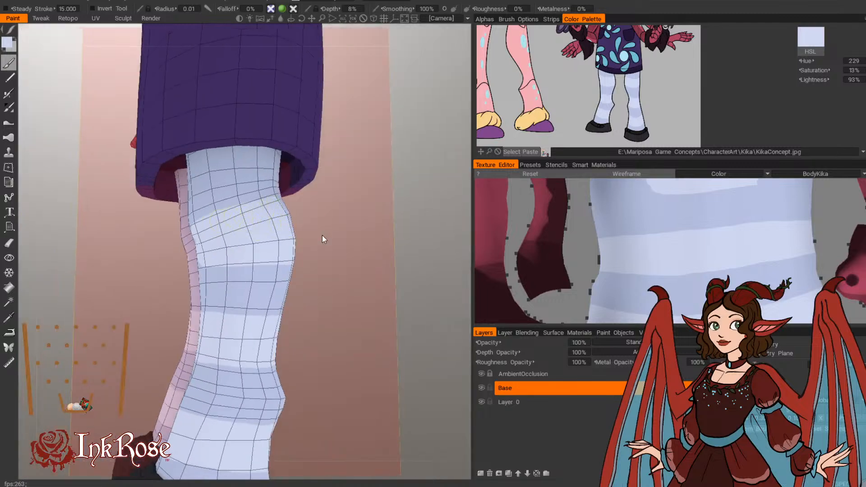
Step: Extend the knee-height light stripe across the front and inner side of the knees, filling the gaps
mouse_move(322, 239)
middle_mouse_down()
mouse_move(424, 285)
mouse_move(397, 271)
middle_mouse_up()
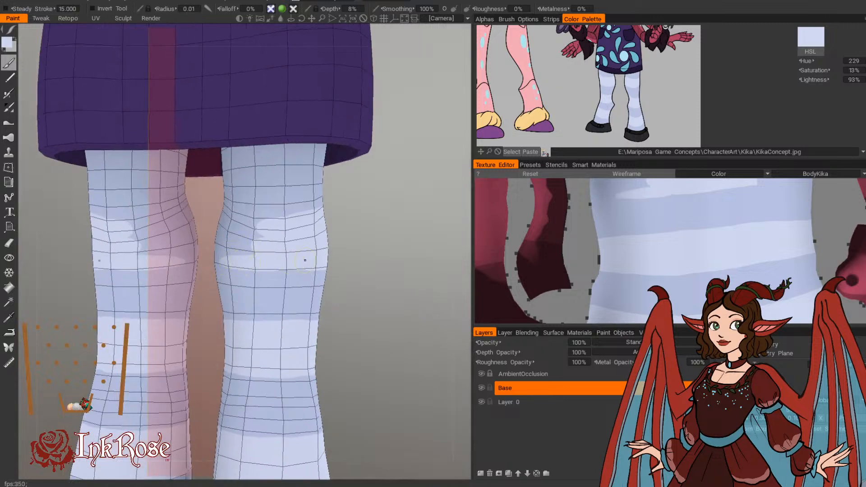
mouse_move(305, 260)
left_mouse_down()
mouse_move(225, 239)
mouse_move(244, 219)
mouse_move(278, 226)
mouse_move(303, 256)
left_mouse_up()
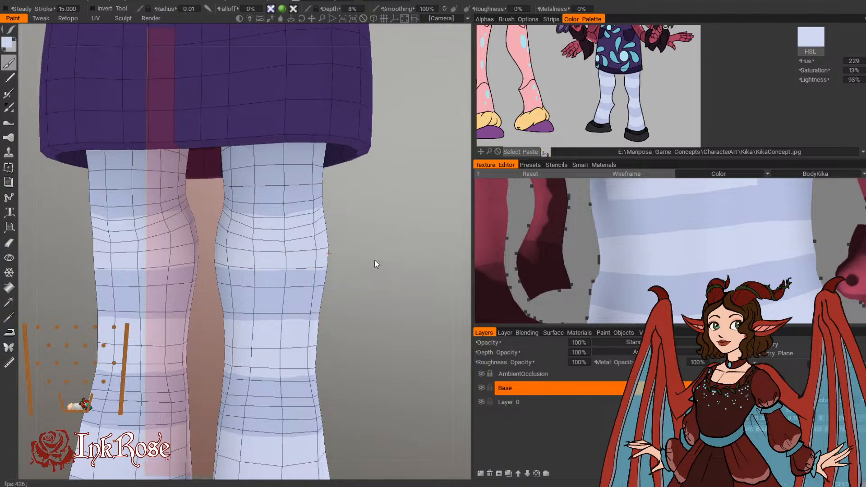
mouse_move(374, 265)
left_mouse_down()
mouse_move(348, 270)
mouse_move(258, 216)
left_mouse_up()
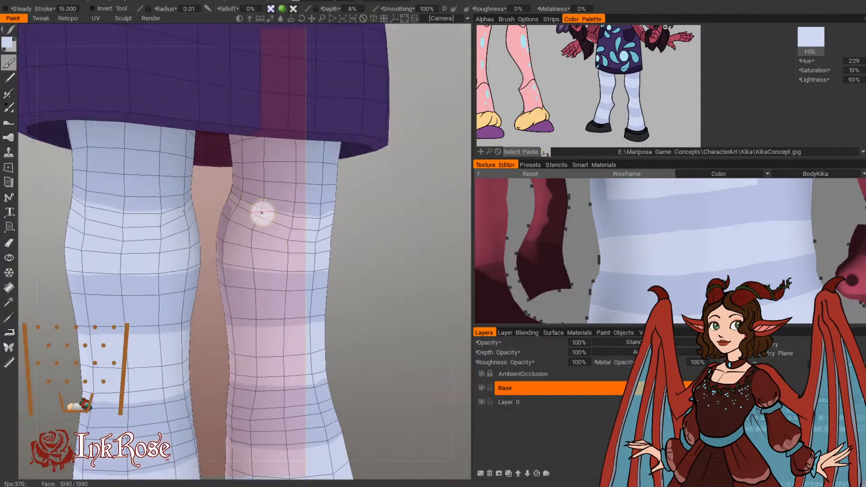
mouse_move(363, 247)
left_mouse_down()
mouse_move(323, 245)
mouse_move(309, 222)
mouse_move(292, 222)
left_mouse_up()
Step: Continue the knee stripe around the back of the legs and join it with the front portion
mouse_move(373, 284)
left_mouse_down()
mouse_move(236, 315)
mouse_move(191, 364)
mouse_move(194, 310)
mouse_move(137, 312)
left_mouse_up()
mouse_move(365, 256)
left_mouse_down()
mouse_move(329, 256)
mouse_move(354, 298)
left_mouse_up()
mouse_move(253, 316)
left_mouse_down()
mouse_move(117, 353)
mouse_move(59, 352)
left_mouse_up()
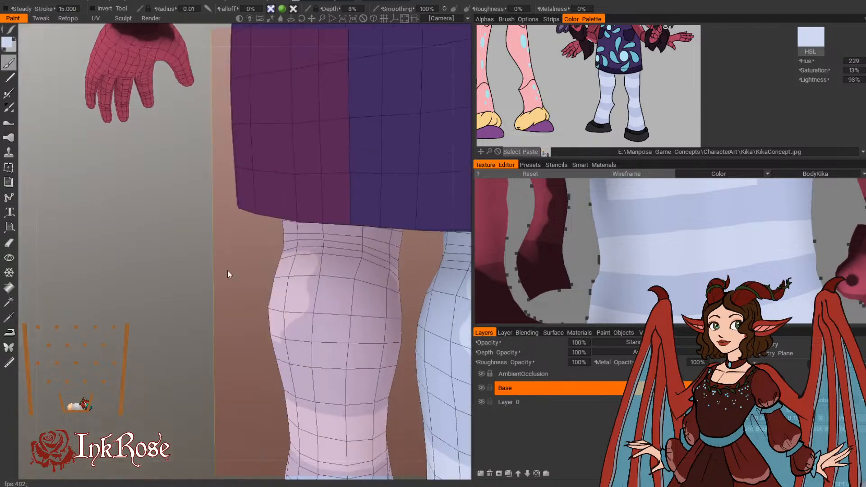
mouse_move(283, 336)
left_mouse_down()
mouse_move(354, 340)
mouse_move(343, 325)
mouse_move(362, 271)
mouse_move(319, 265)
mouse_move(370, 273)
mouse_move(384, 301)
left_mouse_up()
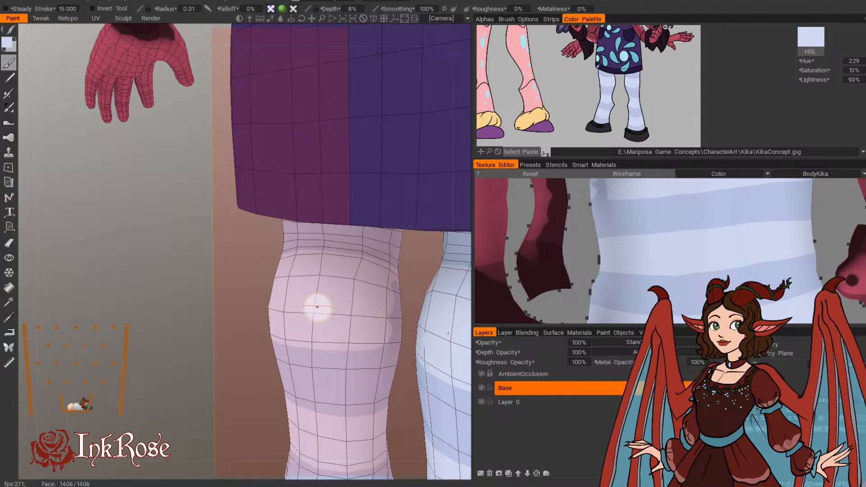
mouse_move(205, 276)
left_mouse_down()
mouse_move(158, 270)
mouse_move(61, 286)
left_mouse_up()
left_click_drag(398, 374, 325, 336)
mouse_move(220, 289)
left_mouse_down()
mouse_move(242, 280)
mouse_move(249, 321)
mouse_move(232, 341)
left_mouse_up()
mouse_move(391, 336)
left_mouse_down()
mouse_move(422, 371)
mouse_move(370, 354)
mouse_move(305, 304)
left_mouse_up()
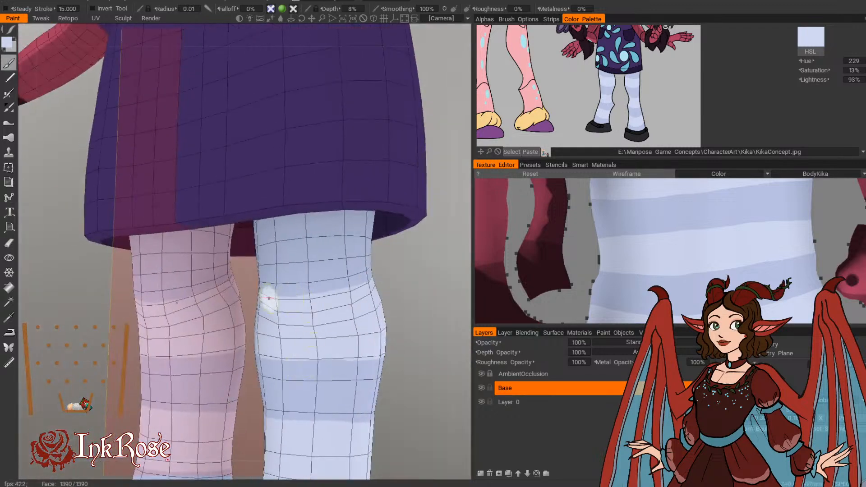
Step: Even out the upper edge of the second light stripe around the side and back of the calves
mouse_move(418, 302)
left_mouse_down()
mouse_move(414, 312)
mouse_move(251, 316)
mouse_move(242, 349)
mouse_move(230, 309)
mouse_move(161, 286)
left_mouse_up()
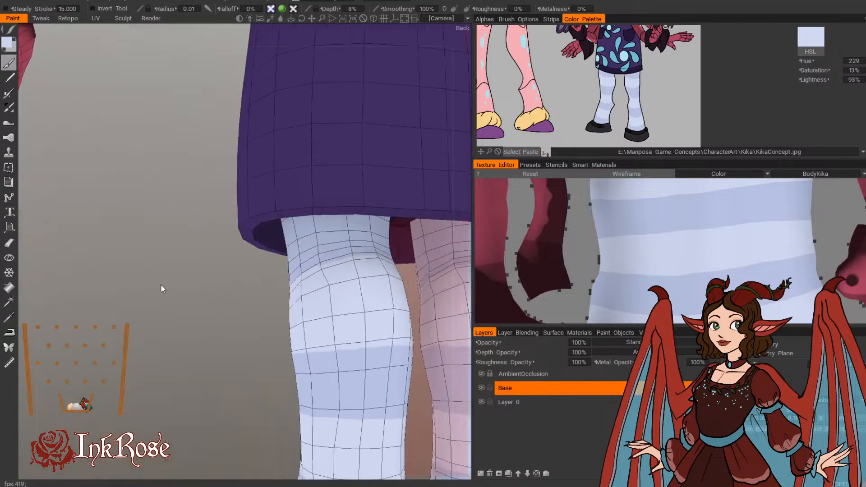
mouse_move(108, 336)
left_mouse_down()
mouse_move(195, 347)
mouse_move(352, 337)
mouse_move(389, 348)
mouse_move(377, 345)
left_mouse_up()
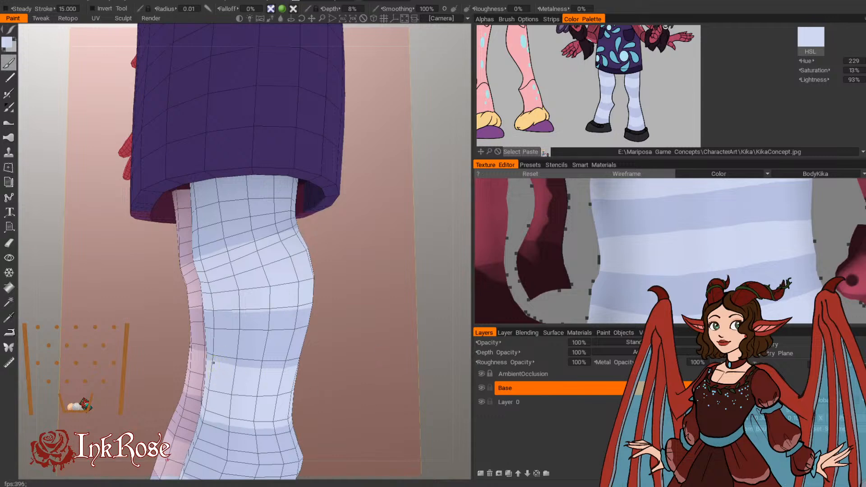
left_click_drag(345, 399, 369, 400)
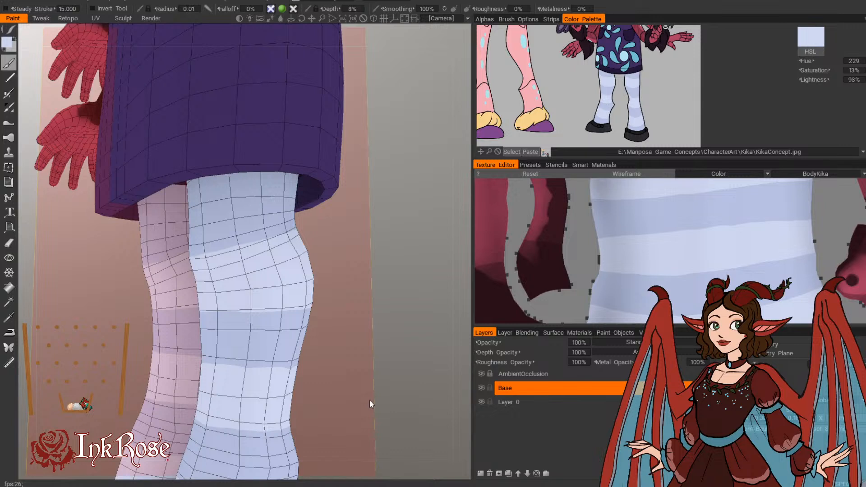
left_click_drag(370, 400, 228, 345)
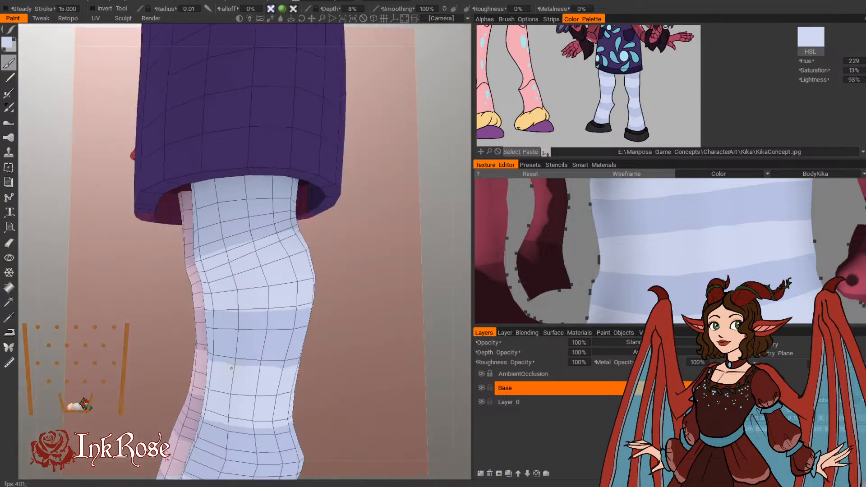
left_click_drag(324, 370, 382, 364)
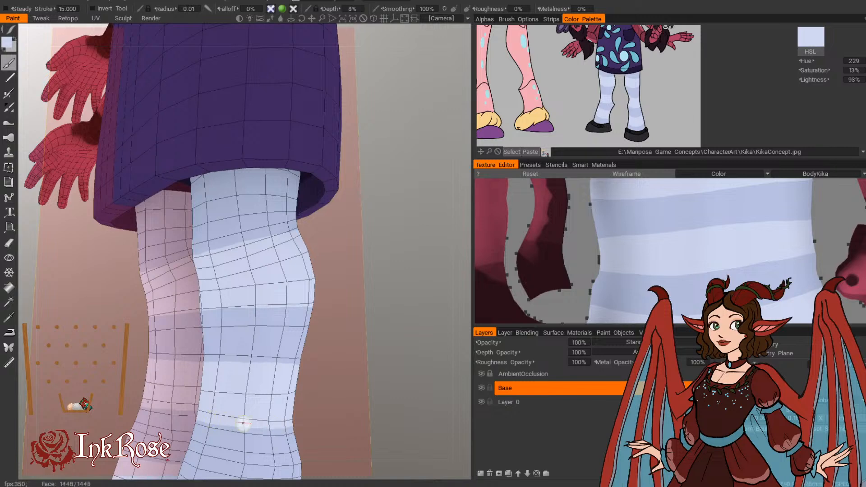
left_click_drag(327, 327, 415, 324)
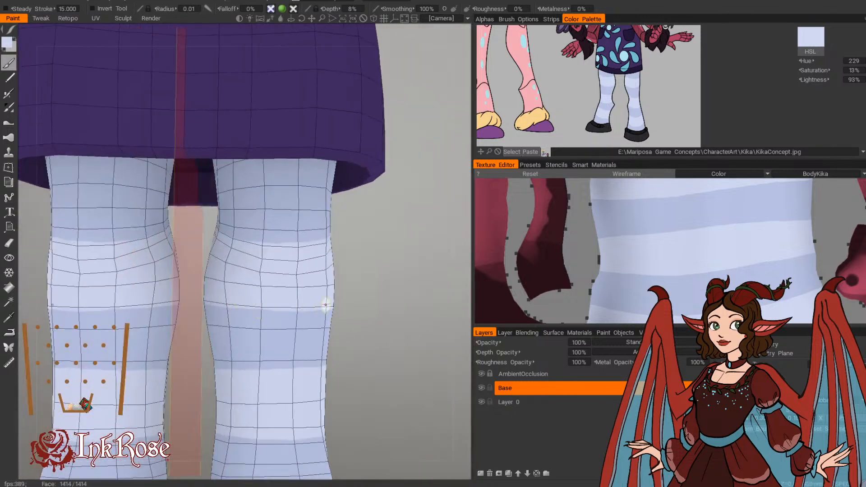
mouse_move(391, 361)
left_mouse_down()
mouse_move(342, 369)
mouse_move(461, 365)
left_mouse_up()
left_click_drag(221, 394, 354, 399)
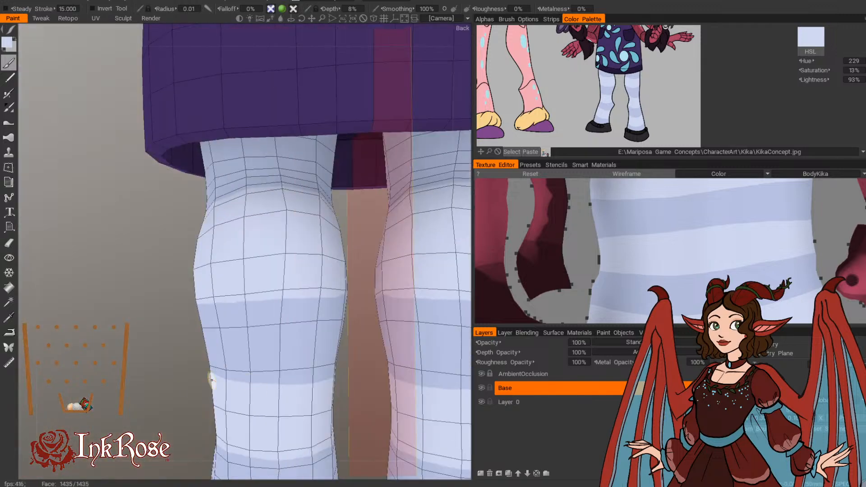
mouse_move(211, 380)
left_mouse_down()
mouse_move(151, 375)
mouse_move(201, 377)
left_mouse_up()
left_click_drag(281, 379, 336, 377)
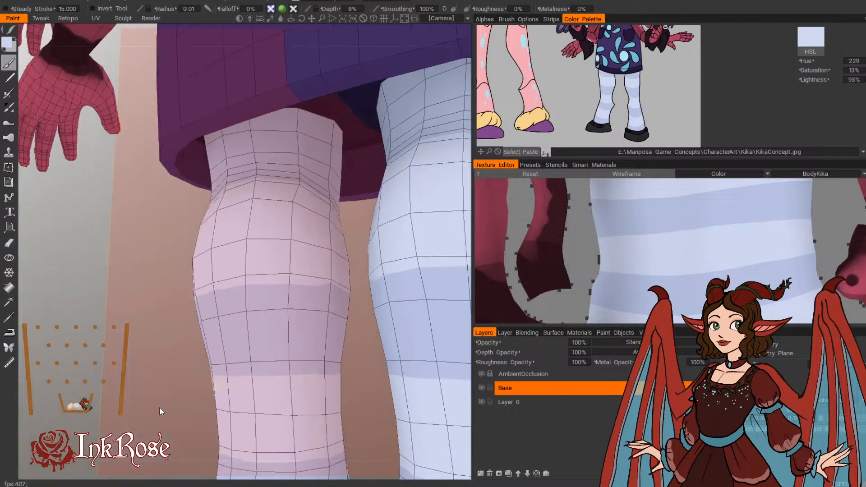
Step: Smooth the lower edge of the second light stripe across the back and side of the calves
middle_click_drag(159, 408, 175, 302)
left_click_drag(175, 302, 219, 323)
left_click_drag(75, 297, 110, 300)
left_click_drag(172, 324, 239, 328)
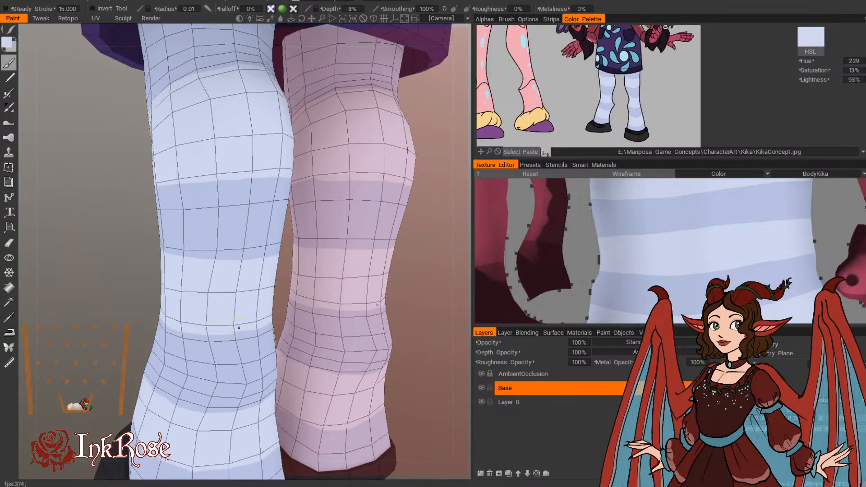
left_click_drag(134, 297, 323, 296)
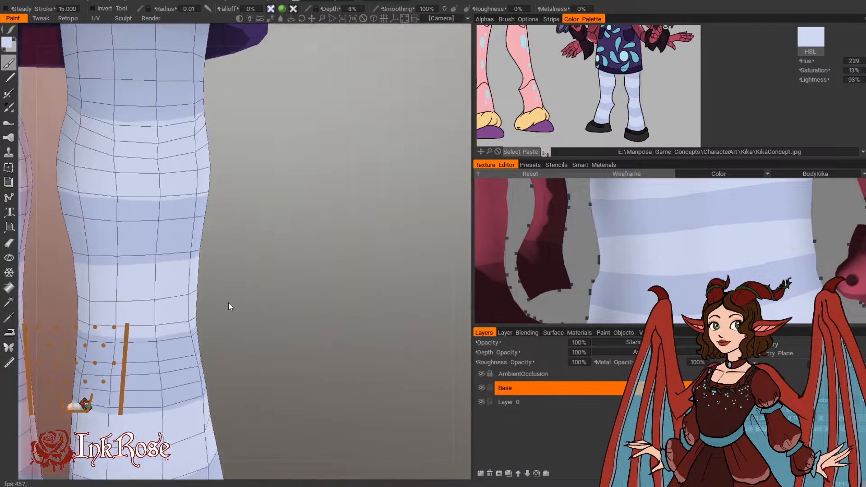
mouse_move(228, 302)
left_mouse_down()
mouse_move(301, 406)
mouse_move(367, 367)
left_mouse_up()
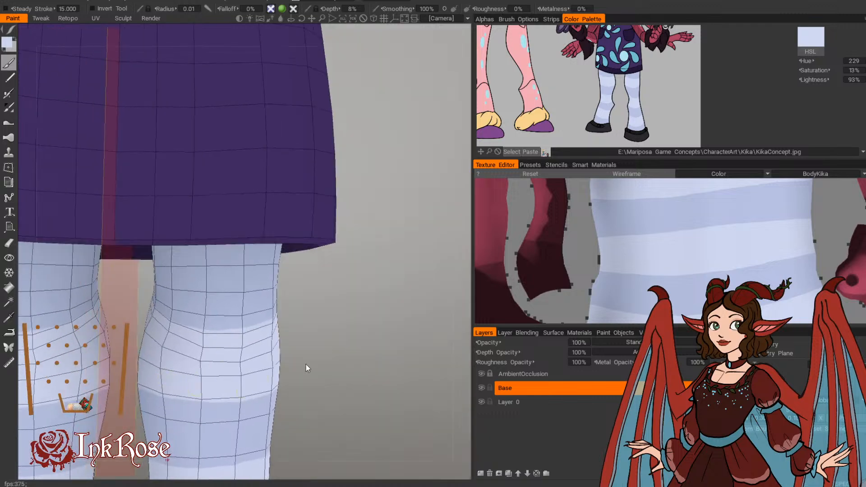
Step: Clean up the upper and lower edges of the knee stripe around the side and back of the legs
left_click_drag(306, 367, 226, 326)
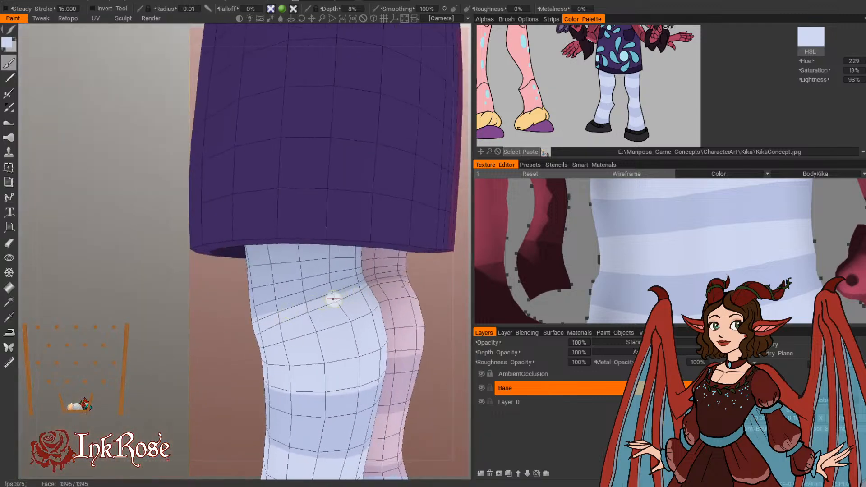
left_click_drag(333, 300, 183, 329, "alt")
left_click_drag(266, 310, 308, 305)
mouse_move(232, 350)
left_mouse_down("alt")
mouse_move(141, 348)
mouse_move(235, 372)
left_mouse_up("alt")
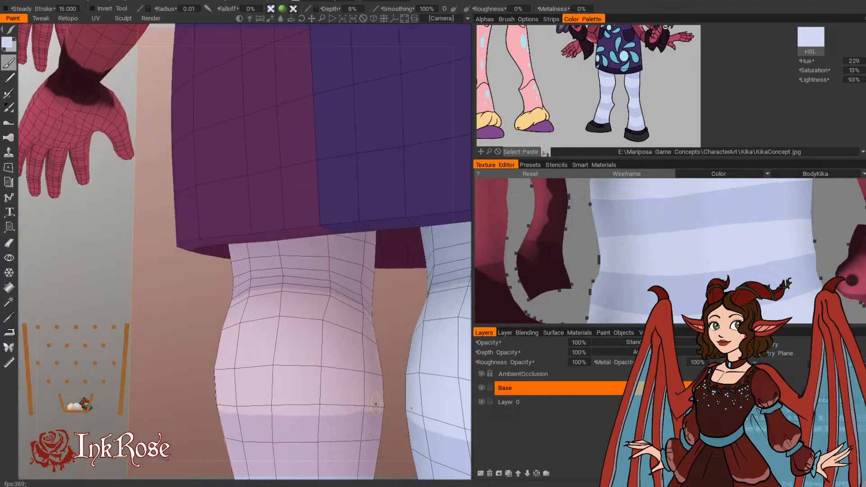
left_click_drag(338, 409, 380, 408)
mouse_move(193, 420)
left_mouse_down("alt")
mouse_move(244, 415)
mouse_move(233, 406)
left_mouse_up("alt")
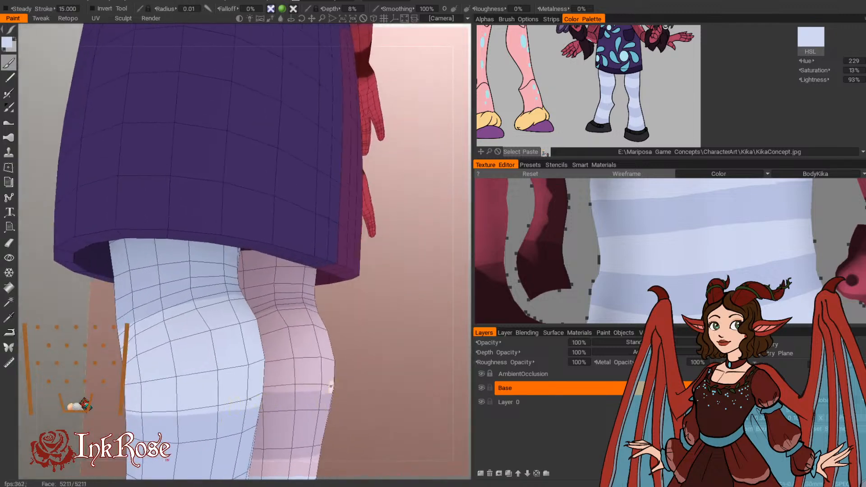
left_click_drag(280, 394, 353, 373, "alt")
right_click_drag(379, 361, 337, 356)
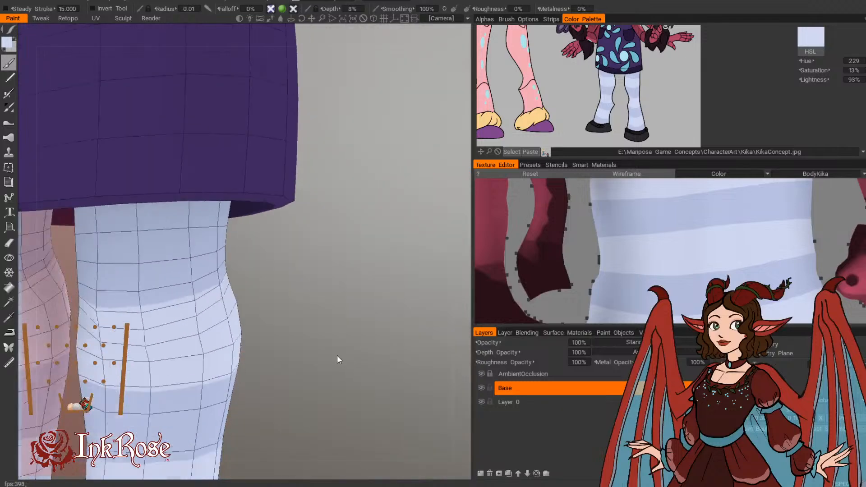
Step: Examine the three painted stripes around the stockings and on the unwrapped leg texture
left_click_drag(337, 356, 346, 352)
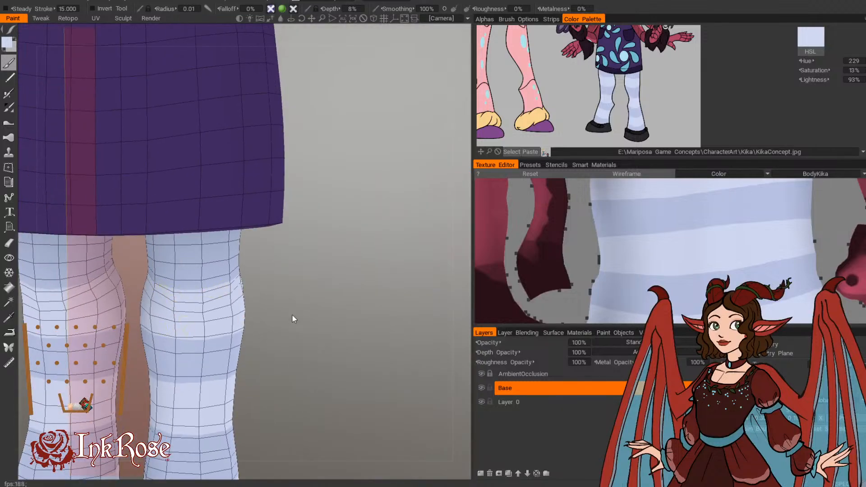
middle_click_drag(291, 314, 370, 302)
right_click_drag(371, 301, 351, 295)
left_click_drag(351, 295, 244, 285)
right_click_drag(369, 323, 372, 345)
left_click_drag(372, 345, 288, 317)
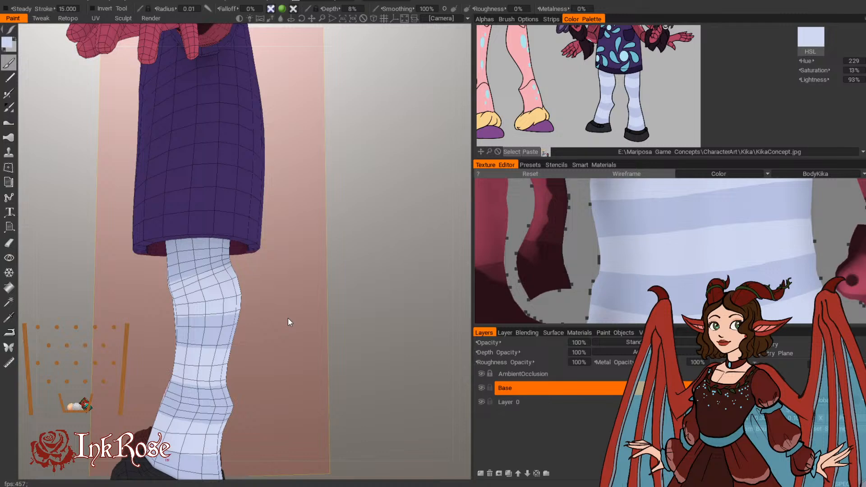
middle_click_drag(348, 228, 383, 336)
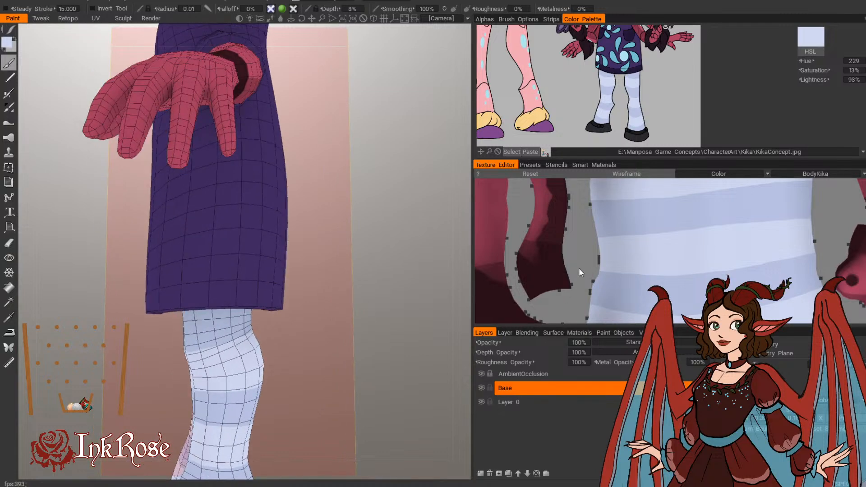
scroll(580, 269, "down", 4)
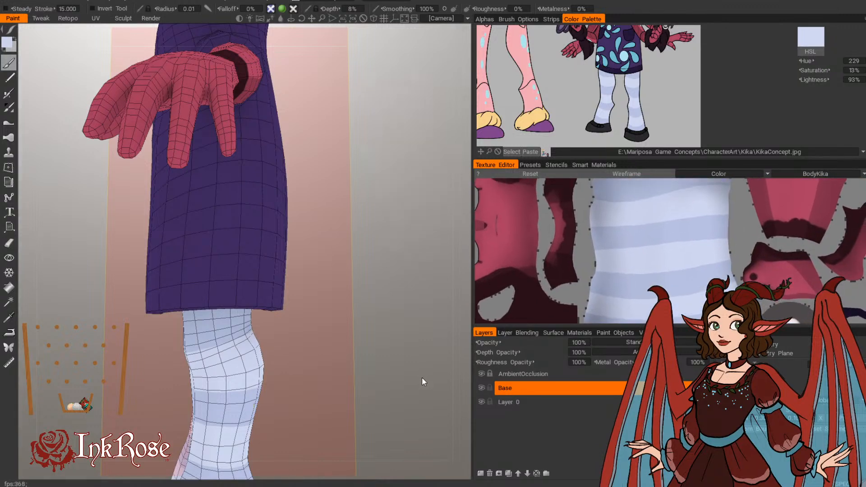
left_click_drag(422, 378, 434, 307)
right_click_drag(434, 307, 428, 352)
left_click_drag(429, 352, 428, 381)
middle_click_drag(428, 382, 436, 270)
Step: Paint a light stripe across the legs just below the dress hem
left_click_drag(399, 293, 453, 276)
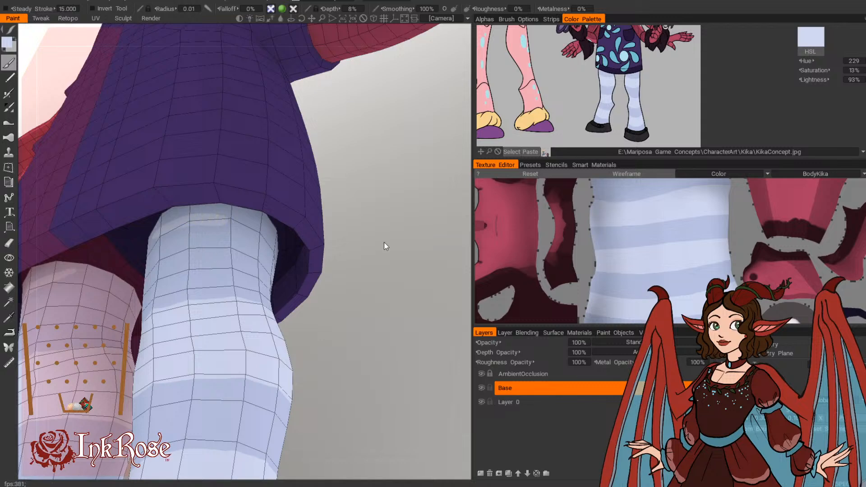
mouse_move(385, 243)
left_mouse_down()
mouse_move(405, 265)
mouse_move(397, 283)
left_mouse_up()
mouse_move(169, 196)
left_mouse_down()
mouse_move(235, 192)
mouse_move(264, 201)
left_mouse_up()
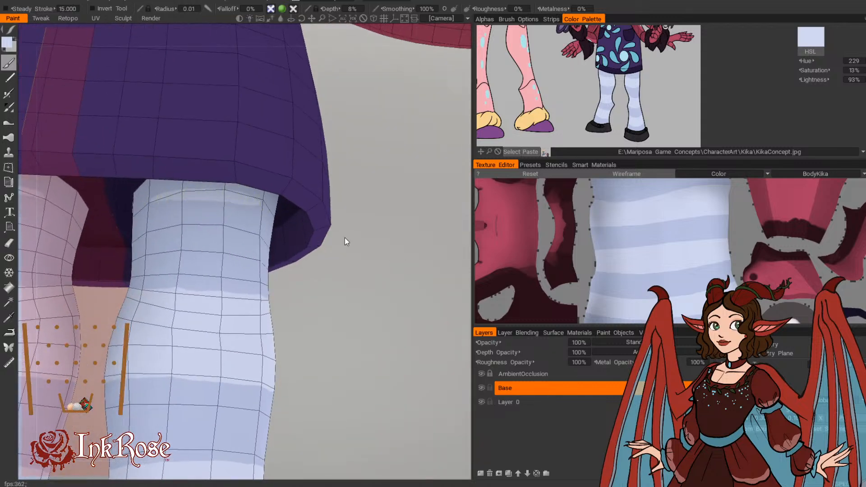
mouse_move(299, 300)
left_mouse_down()
mouse_move(228, 311)
mouse_move(289, 301)
left_mouse_up()
left_click_drag(196, 317, 264, 300)
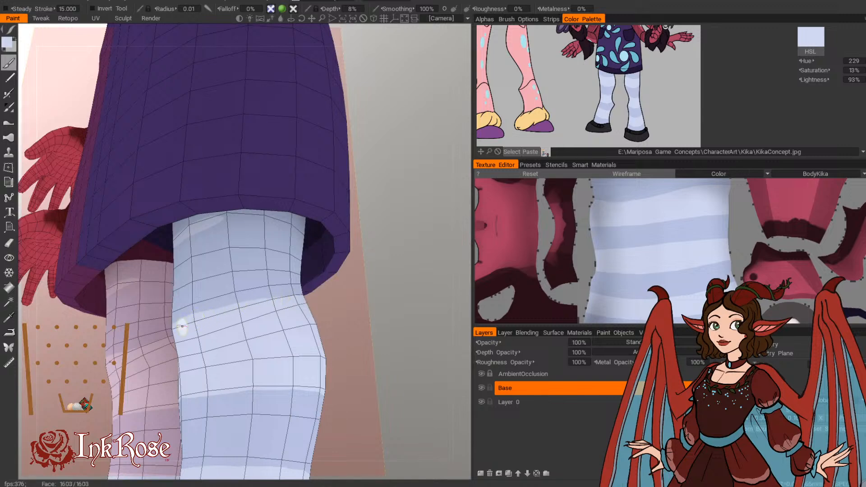
left_click_drag(361, 304, 351, 232)
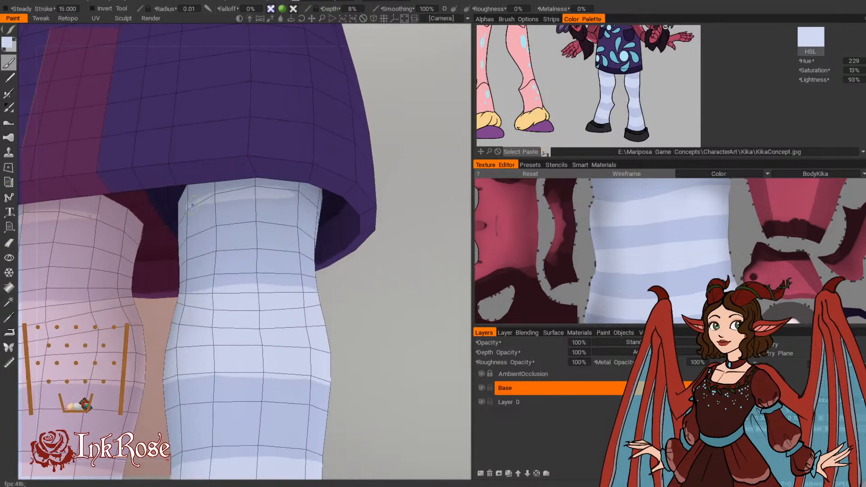
left_click_drag(193, 204, 302, 201)
mouse_move(352, 289)
left_mouse_down()
mouse_move(294, 348)
mouse_move(273, 345)
left_mouse_up()
left_click_drag(225, 253, 295, 252)
Step: Extend the light stripe under the dress hem around the side and inner faces of the legs
left_click_drag(145, 326, 81, 331)
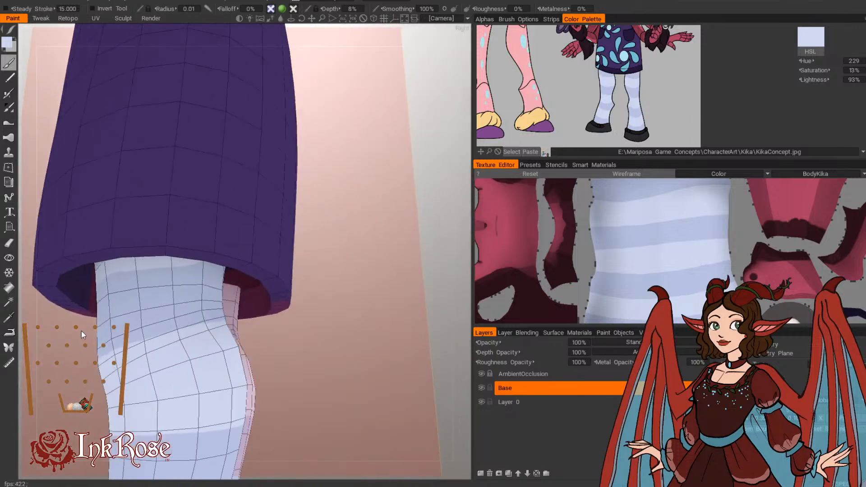
left_click_drag(186, 284, 404, 307)
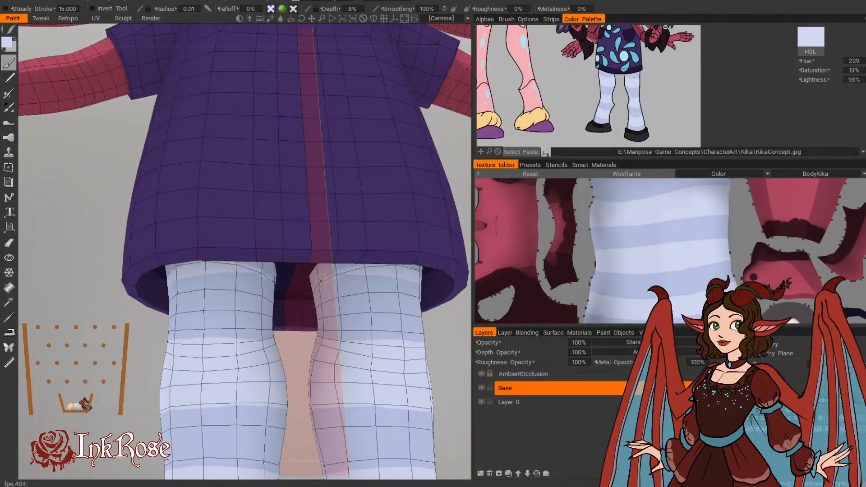
left_click_drag(321, 281, 394, 272)
middle_click_drag(388, 327, 176, 280)
left_click_drag(252, 328, 297, 338)
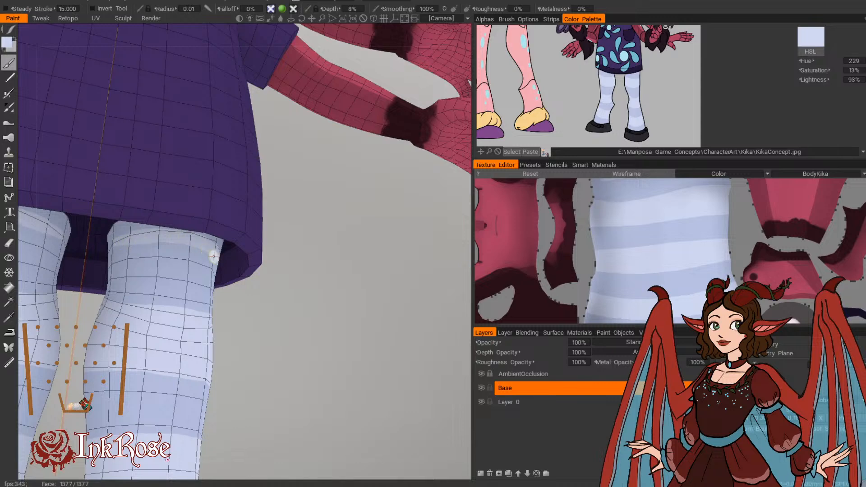
mouse_move(214, 257)
left_mouse_down()
mouse_move(299, 303)
mouse_move(170, 201)
left_mouse_up()
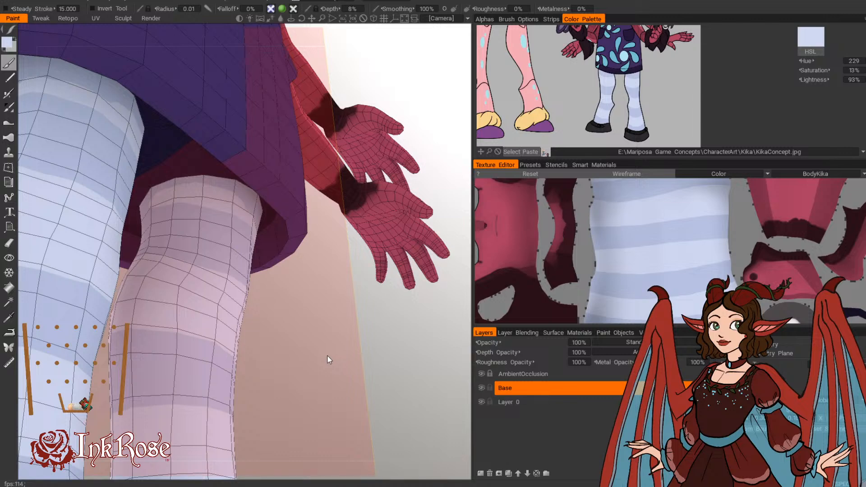
Step: Examine the striped stockings from several sides, up close and on the whole figure
scroll(327, 356, "down", 5)
left_click_drag(285, 347, 212, 381)
scroll(316, 344, "up", 6)
left_click_drag(316, 343, 234, 342)
scroll(334, 351, "down", 2)
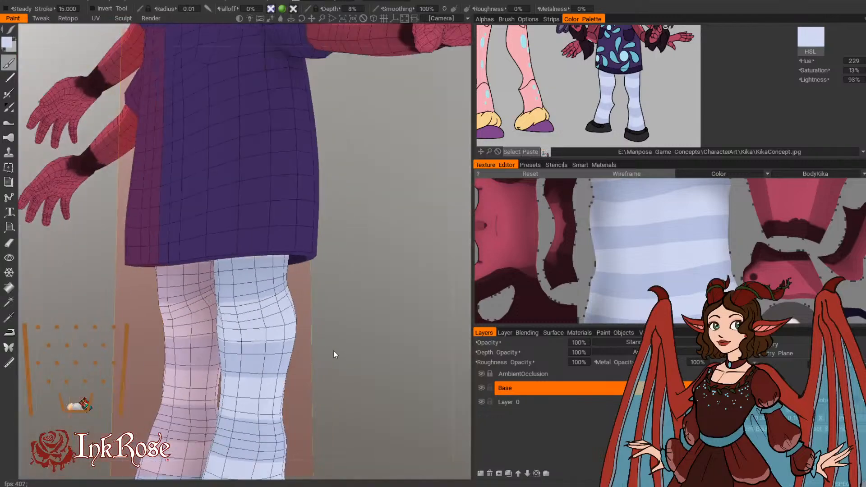
left_click_drag(334, 353, 330, 358)
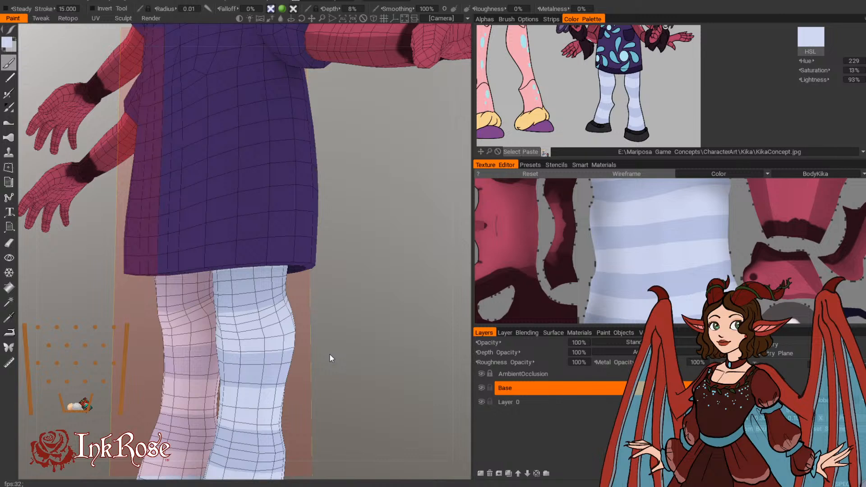
scroll(358, 383, "down", 5)
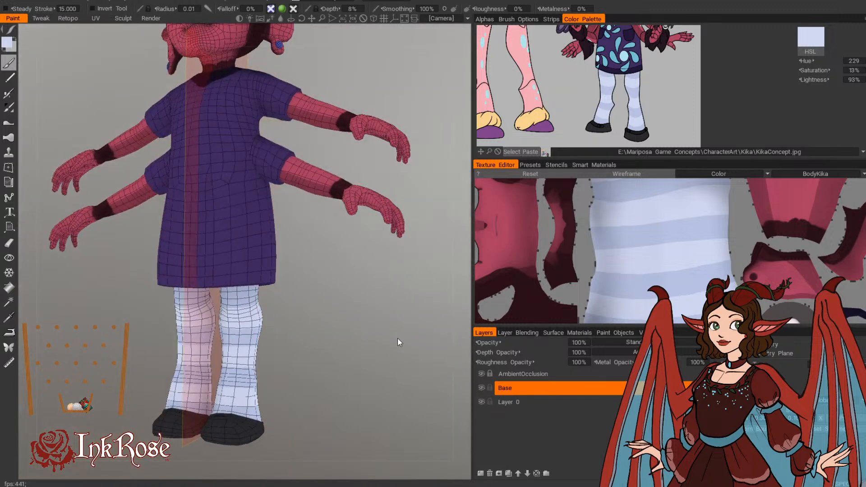
scroll(344, 358, "up", 4)
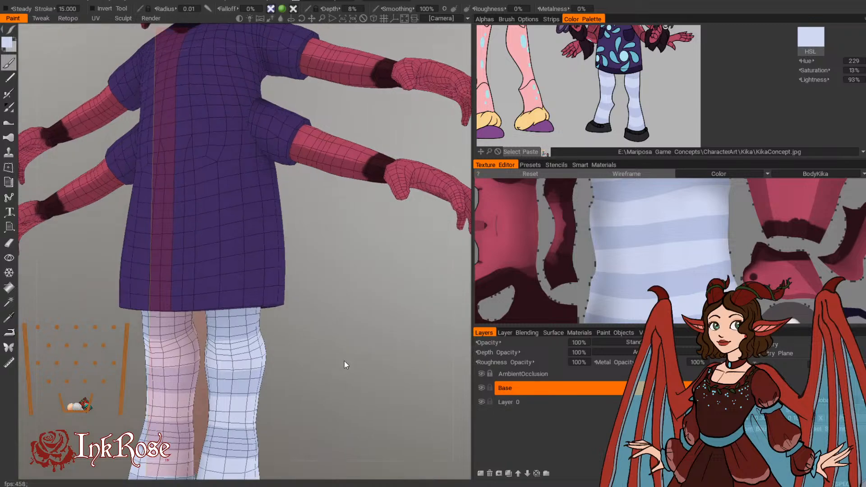
Step: Fill the top band of the unwrapped leg texture with the light stripe colour, using a larger brush
middle_click_drag(344, 361, 347, 320)
scroll(348, 323, "up", 5)
left_click_drag(355, 335, 417, 304)
middle_click_drag(416, 304, 402, 376)
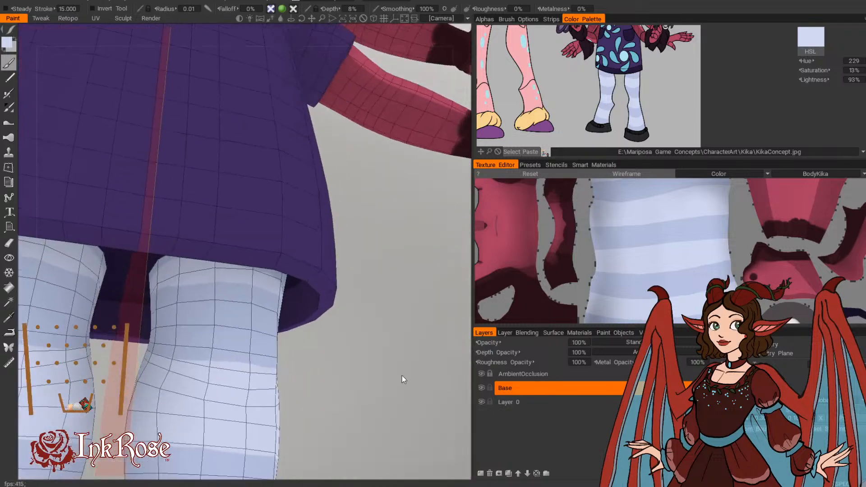
scroll(402, 375, "up", 2)
middle_click_drag(603, 235, 589, 302)
scroll(584, 229, "up", 5)
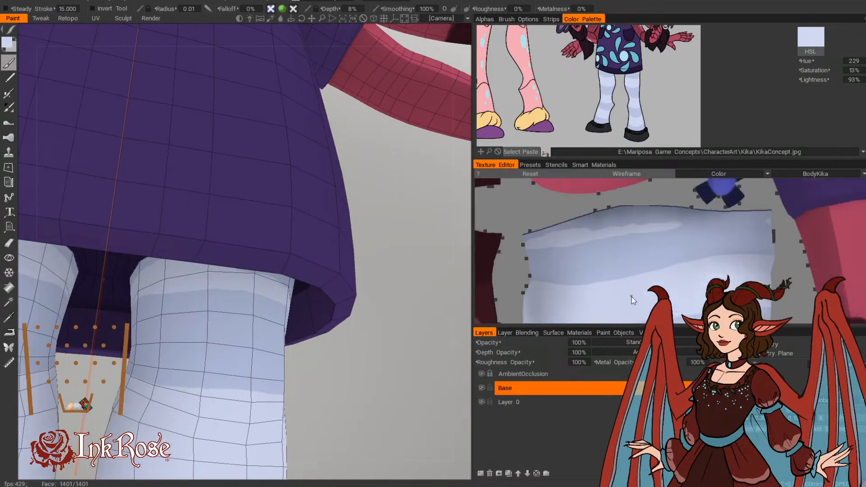
middle_click_drag(600, 251, 589, 293)
left_click_drag(527, 274, 612, 255)
mouse_move(557, 265)
left_mouse_down()
mouse_move(632, 252)
mouse_move(598, 267)
mouse_move(695, 254)
mouse_move(706, 260)
mouse_move(688, 254)
mouse_move(759, 257)
left_mouse_up()
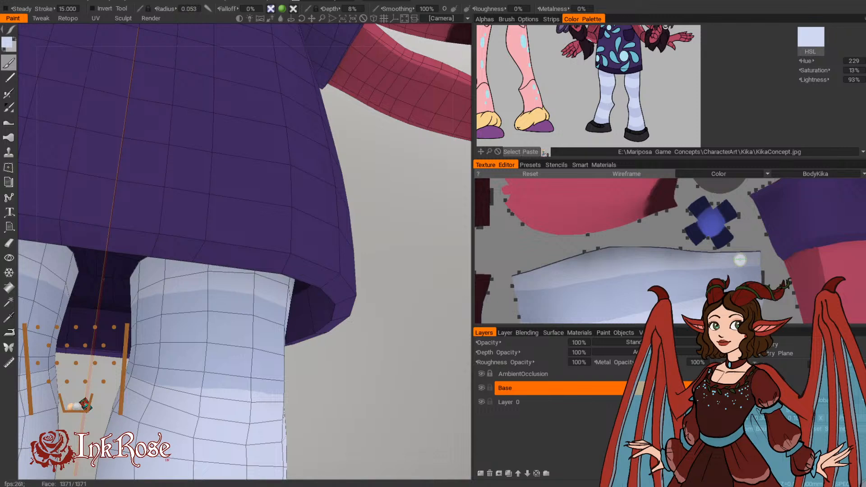
Step: Smooth the lower edge of the topmost light stripe around the legs under the hem
mouse_move(378, 358)
left_mouse_down()
mouse_move(372, 371)
mouse_move(391, 377)
mouse_move(384, 361)
left_mouse_up()
scroll(221, 280, "down", 8)
scroll(198, 284, "down", 5)
left_click_drag(195, 283, 255, 283)
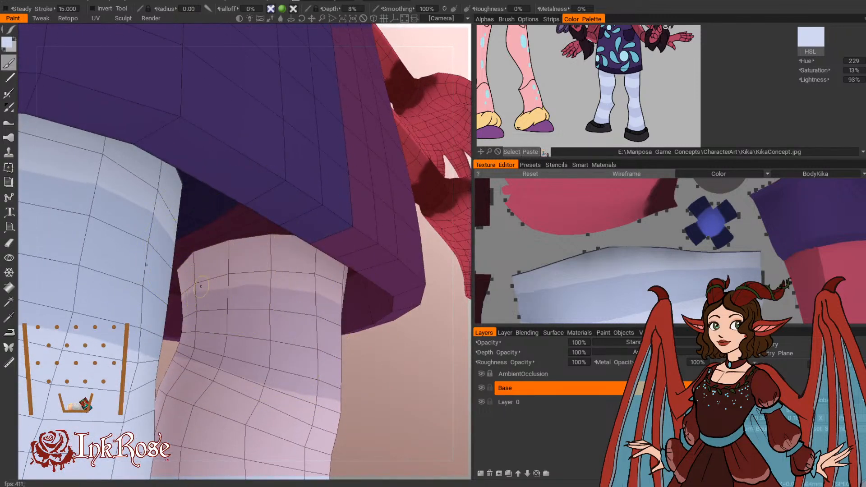
mouse_move(365, 391)
left_mouse_down()
mouse_move(381, 379)
mouse_move(443, 380)
mouse_move(426, 306)
left_mouse_up()
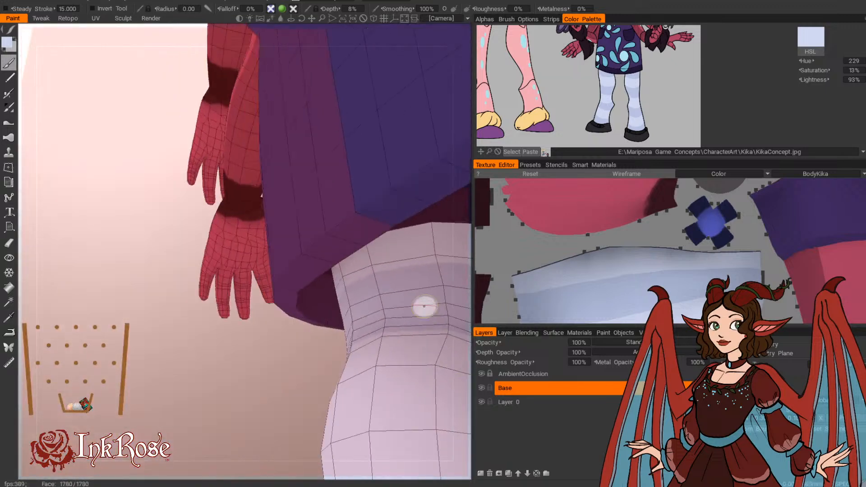
mouse_move(155, 340)
left_mouse_down()
mouse_move(120, 381)
mouse_move(183, 360)
mouse_move(450, 360)
left_mouse_up()
Step: Inspect the striped stockings on the whole figure from several sides and compare them with the concept art
right_click_drag(323, 388, 258, 353)
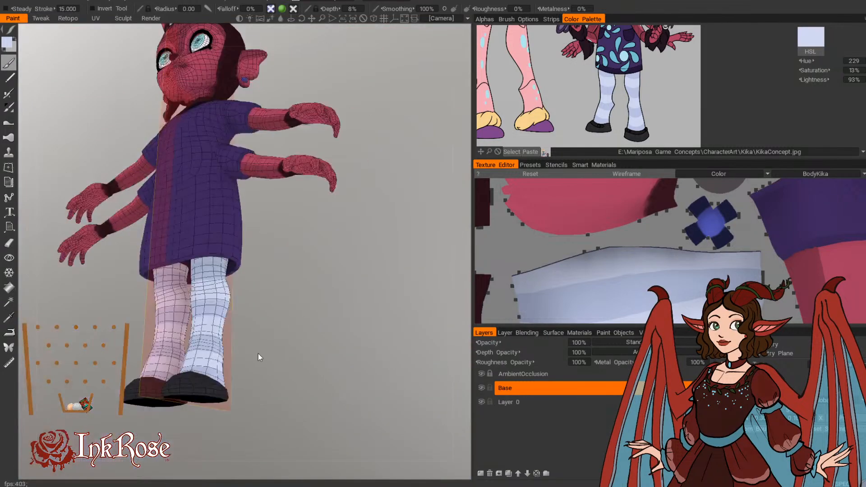
left_click_drag(258, 354, 130, 350)
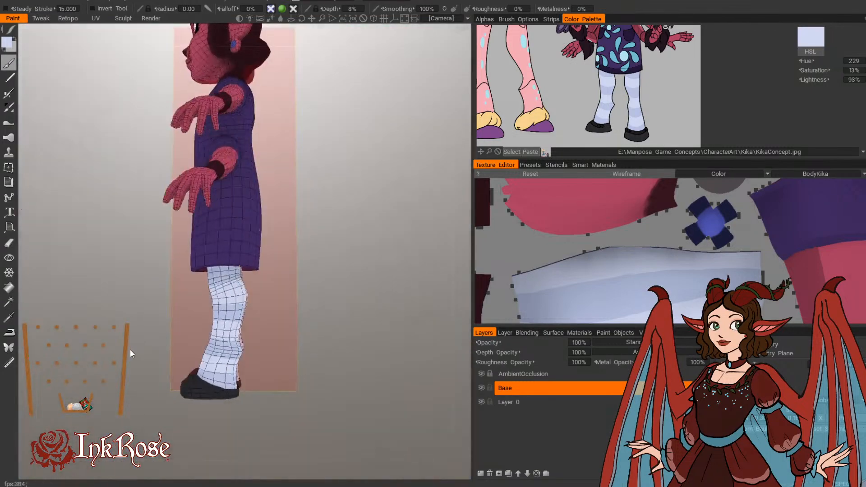
mouse_move(120, 375)
middle_mouse_down()
mouse_move(129, 328)
mouse_move(132, 380)
middle_mouse_up()
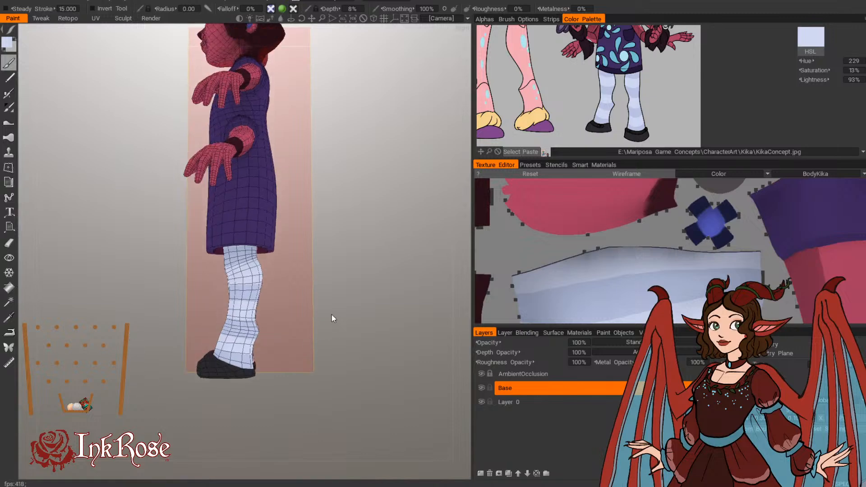
middle_click_drag(331, 315, 347, 343)
left_click_drag(347, 343, 417, 348)
middle_click_drag(417, 348, 399, 381)
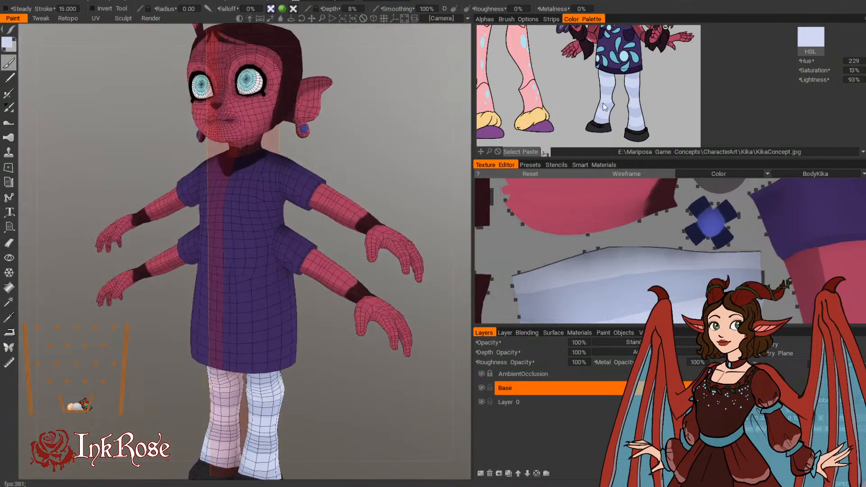
middle_click_drag(631, 76, 637, 126)
middle_click_drag(632, 52, 593, 87)
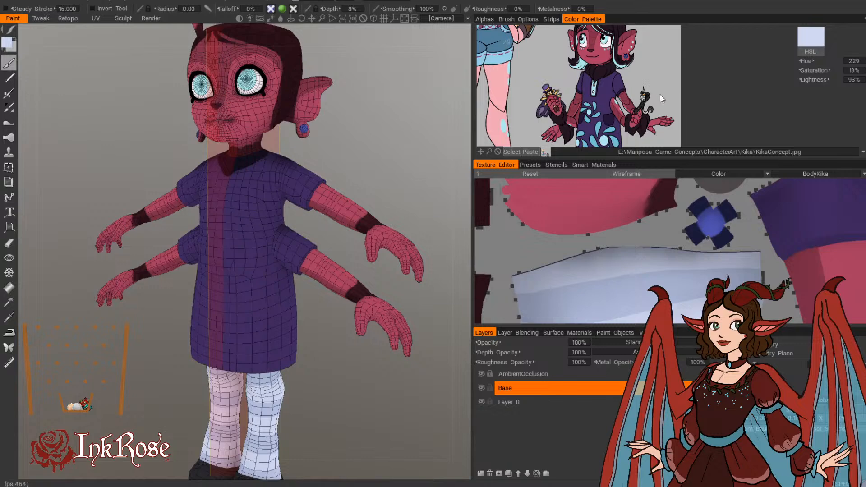
Step: Pick the dark purple of the dress details from the concept art (hue 264, saturation 62%, lightness 21%)
middle_click_drag(661, 98, 621, 111)
left_click(618, 106)
scroll(381, 377, "up", 5)
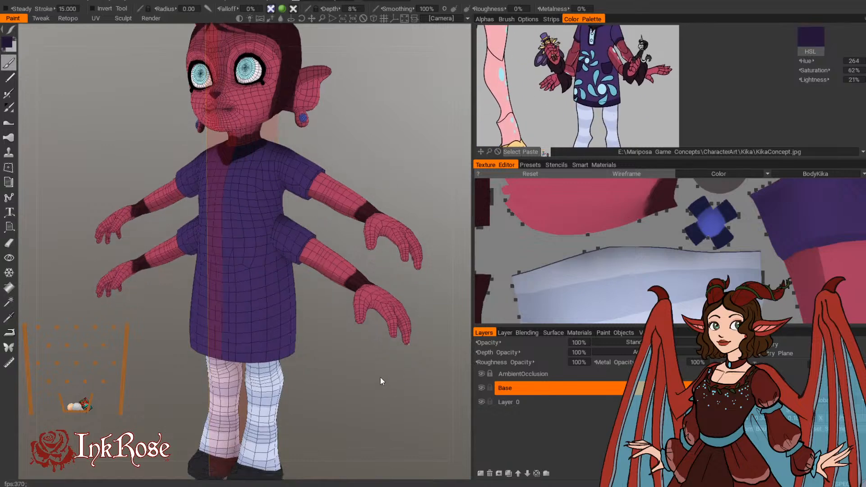
Step: Paint the slanted upper edge of the mirrored pockets on the front of the dress in dark purple
scroll(378, 369, "up", 5)
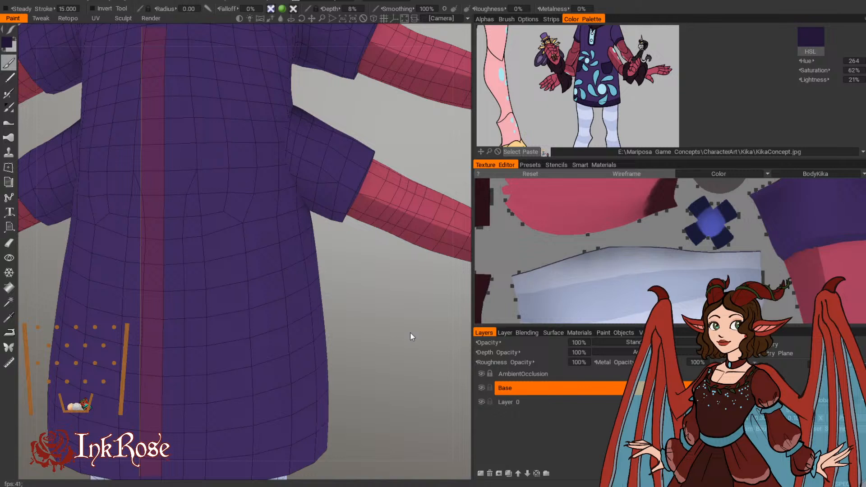
key("space")
middle_click_drag(359, 293, 380, 330)
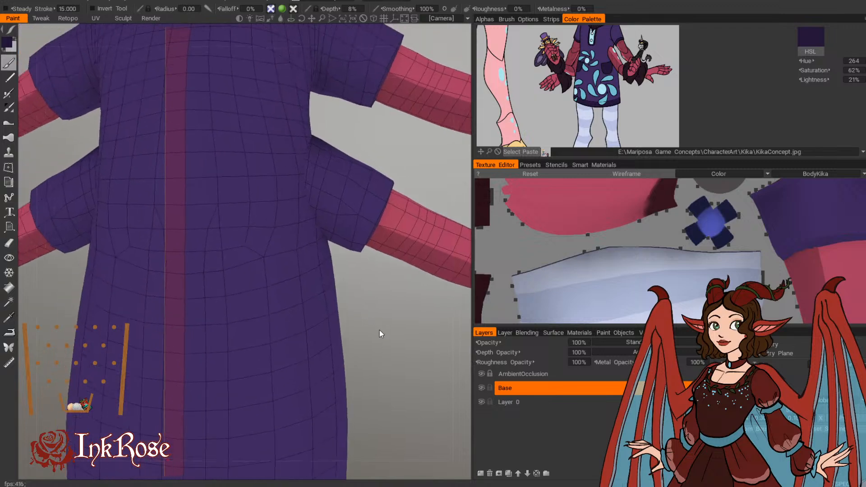
right_click_drag(380, 329, 368, 346)
middle_click_drag(367, 347, 386, 348)
mouse_move(385, 348)
right_mouse_down()
mouse_move(394, 331)
mouse_move(405, 336)
mouse_move(392, 344)
right_mouse_up()
middle_click_drag(391, 345, 410, 348)
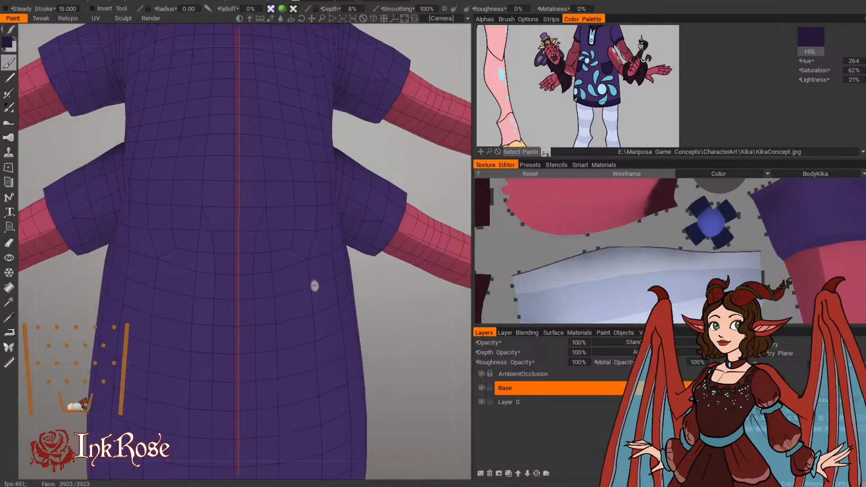
right_click_drag(370, 285, 360, 325)
left_click_drag(360, 324, 352, 322)
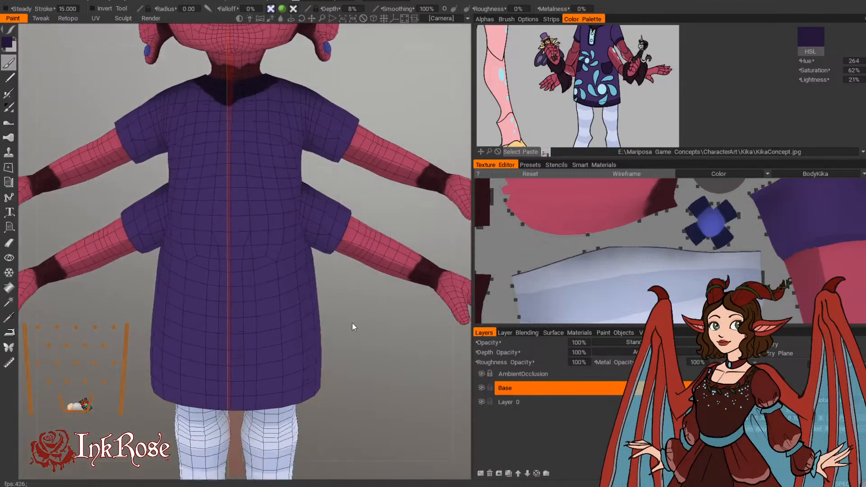
right_click_drag(352, 322, 354, 326)
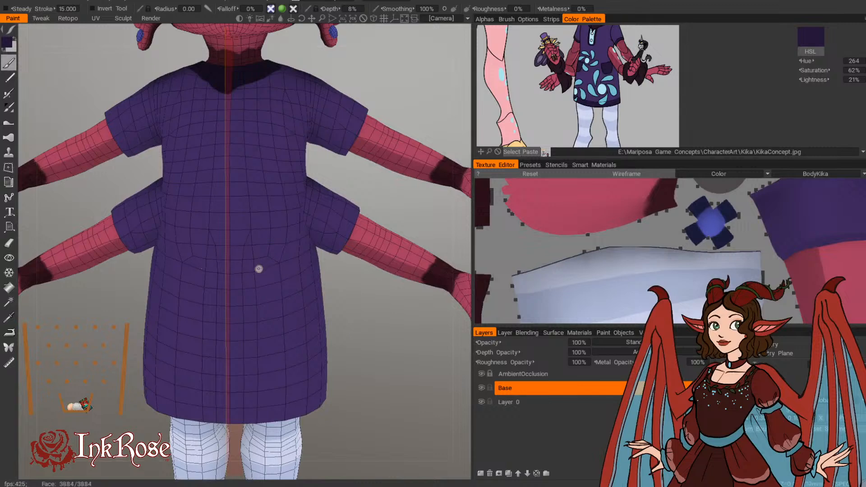
left_click_drag(259, 268, 303, 255)
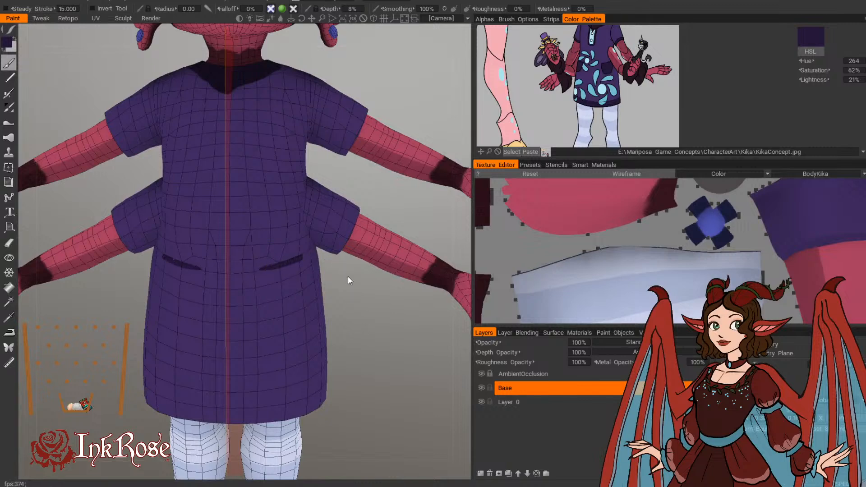
Step: Outline the curved sides and bottom of the mirrored dress pockets and fill them with dark purple
left_click_drag(361, 343, 359, 326)
left_click_drag(261, 268, 271, 306)
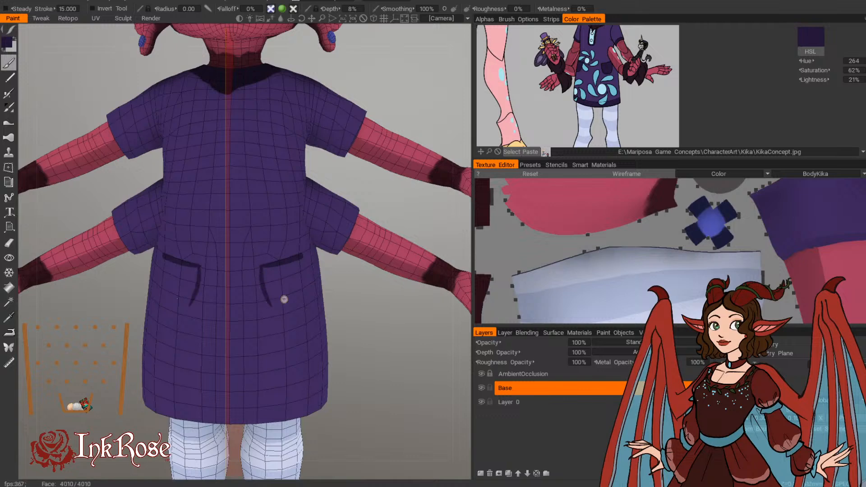
key("ctrl+z")
left_click_drag(261, 269, 272, 298)
left_click_drag(364, 340, 345, 336)
mouse_move(255, 269)
left_mouse_down()
mouse_move(269, 306)
mouse_move(256, 273)
mouse_move(285, 309)
left_mouse_up()
key("ctrl+z")
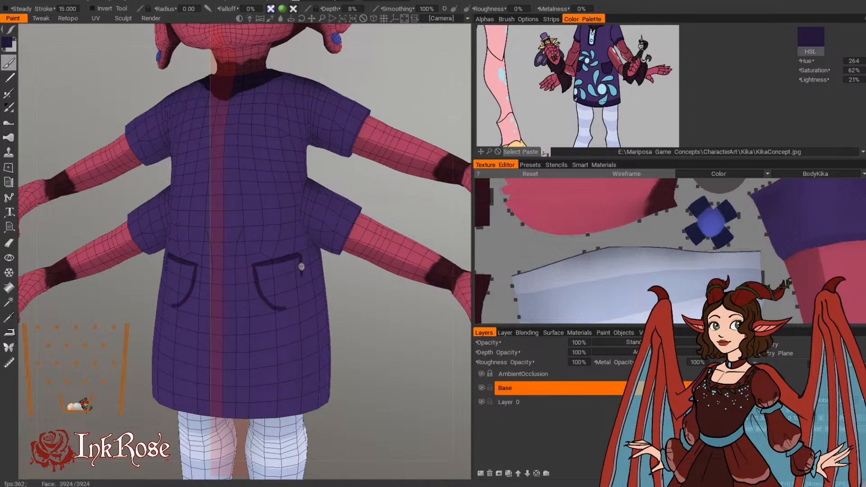
mouse_move(298, 255)
left_mouse_down()
mouse_move(296, 307)
mouse_move(278, 309)
mouse_move(296, 293)
mouse_move(271, 302)
mouse_move(263, 267)
mouse_move(296, 264)
mouse_move(271, 291)
mouse_move(282, 280)
mouse_move(289, 293)
mouse_move(293, 272)
left_mouse_up()
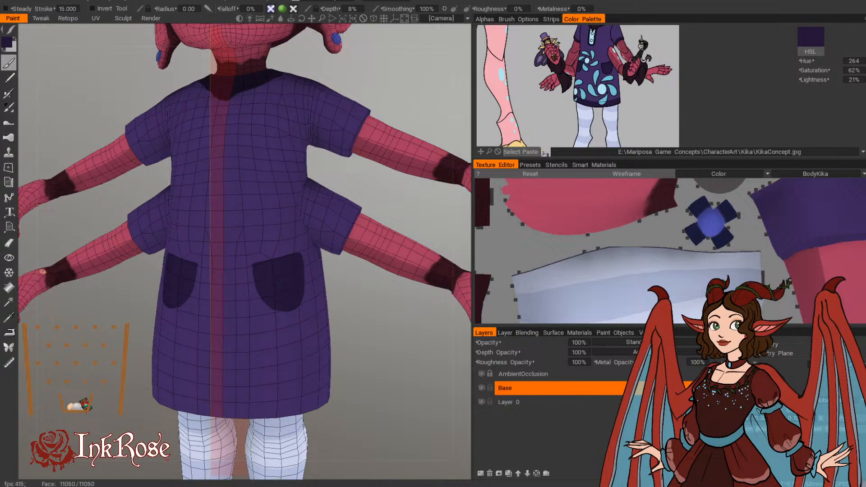
left_click(9, 243)
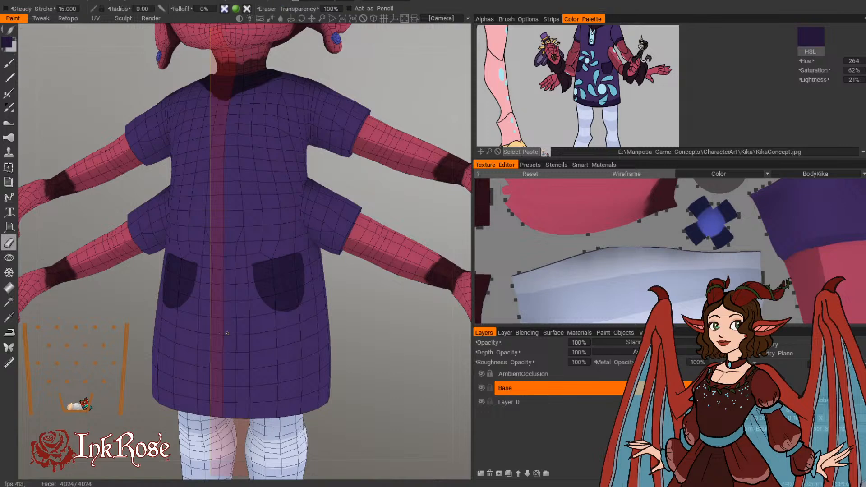
left_click(492, 19)
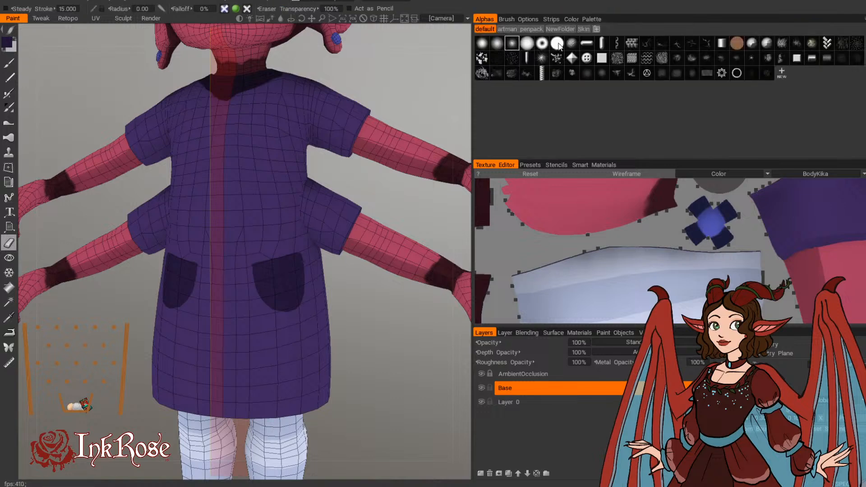
left_click(589, 20)
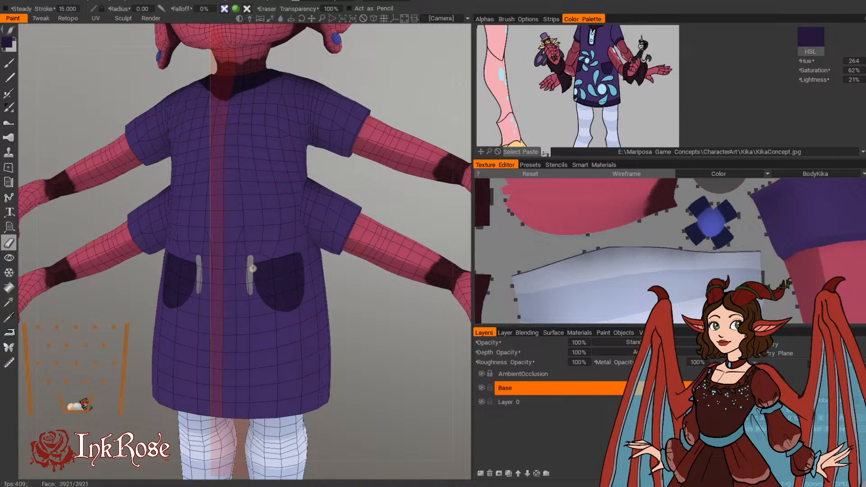
left_click(10, 63)
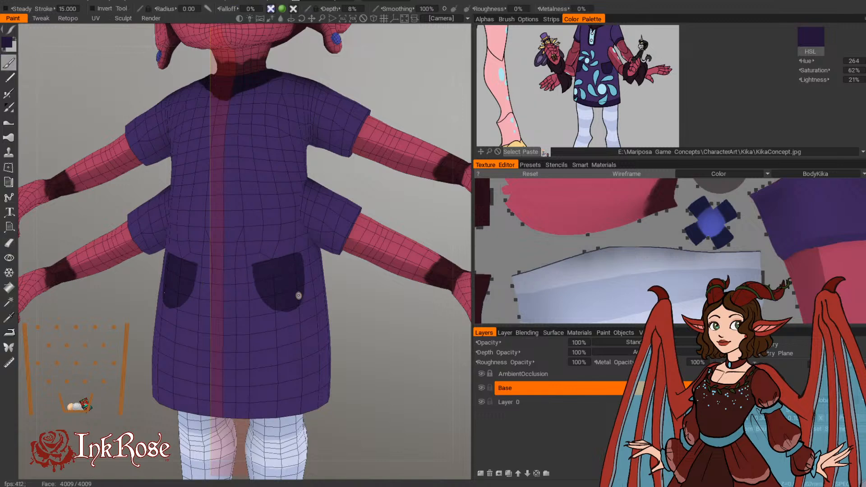
Step: Sample the dress purple (hue 265, saturation 57%, lightness 37%) and trim the edges of the mirrored pockets with it
left_click_drag(370, 387, 385, 371)
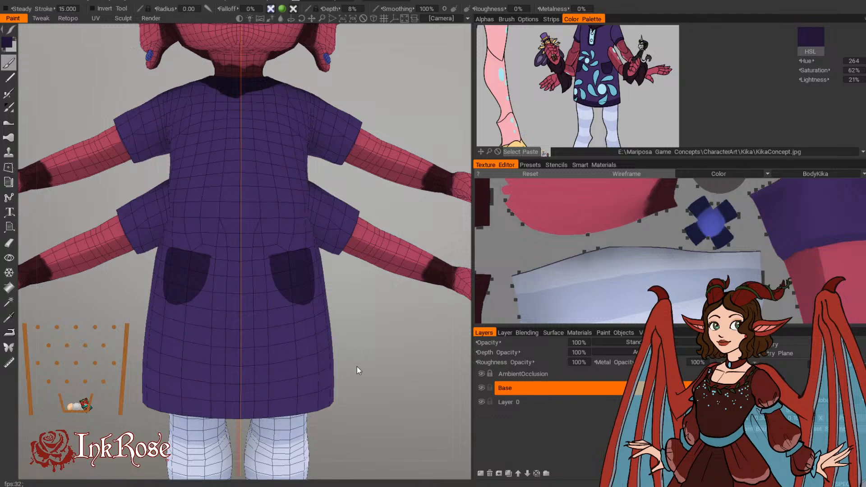
mouse_move(367, 349)
left_mouse_down()
mouse_move(345, 366)
mouse_move(335, 364)
mouse_move(361, 349)
left_mouse_up()
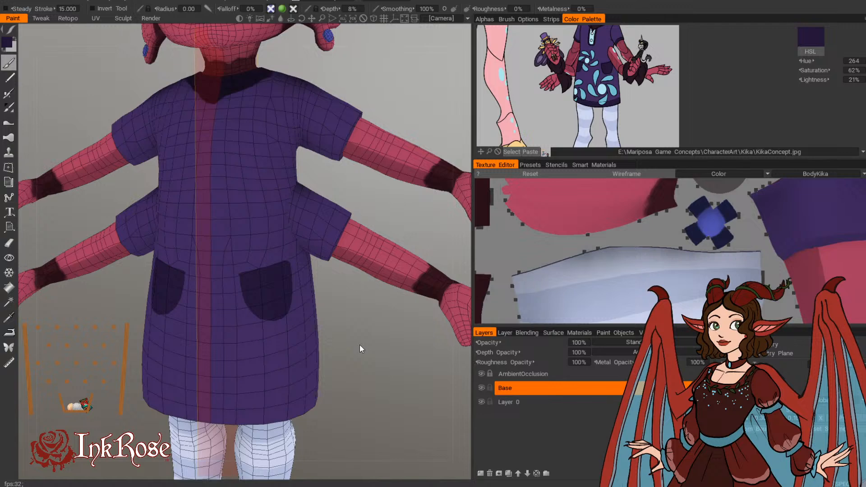
left_click_drag(337, 331, 356, 332)
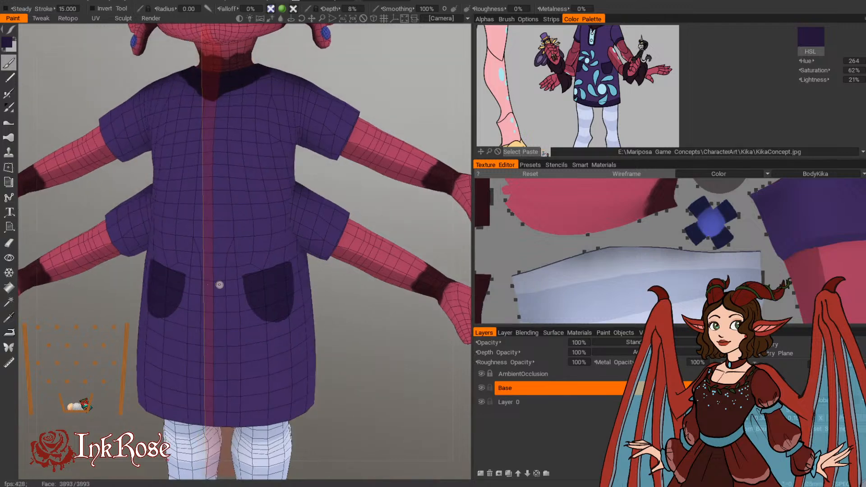
key("v")
left_click_drag(239, 267, 261, 317)
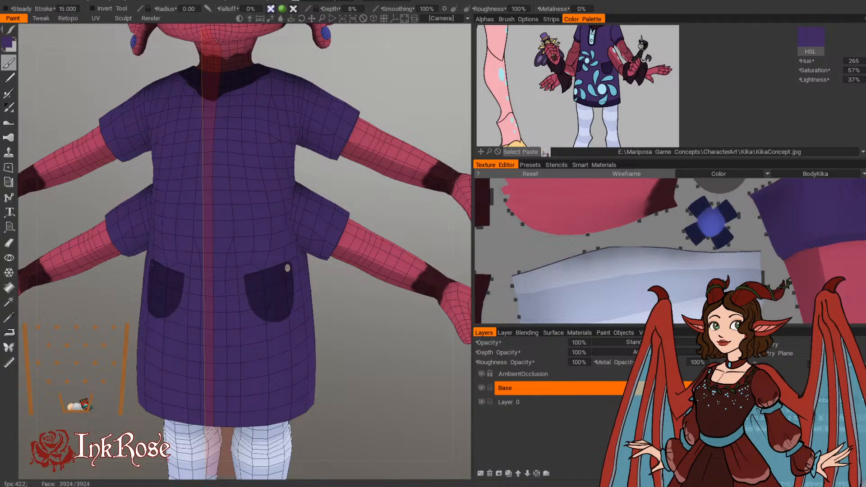
left_click_drag(318, 319, 286, 312)
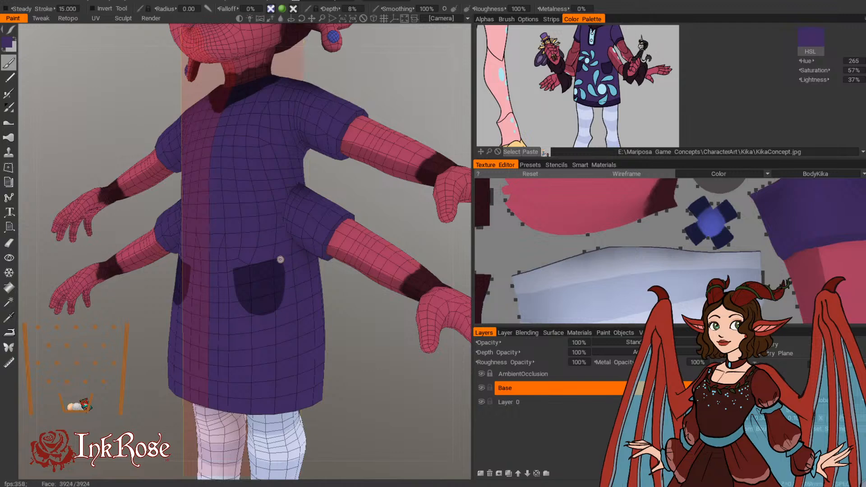
left_click_drag(367, 354, 328, 268)
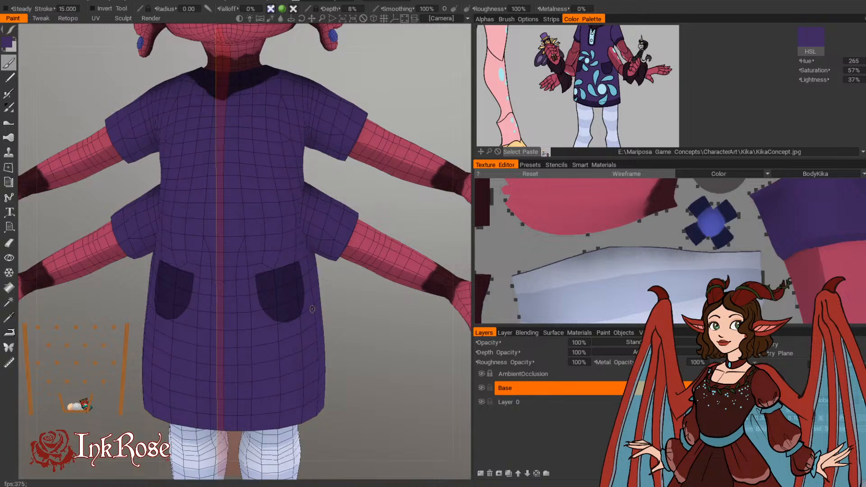
left_click_drag(368, 344, 258, 312)
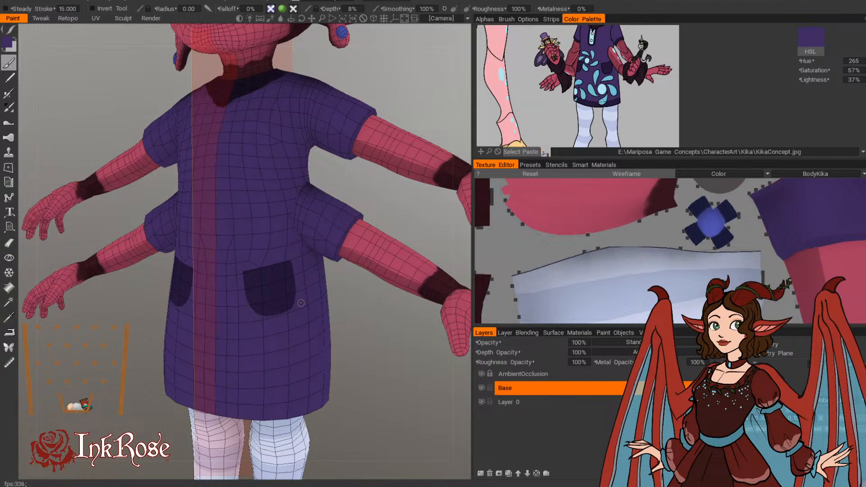
left_click_drag(368, 369, 404, 352)
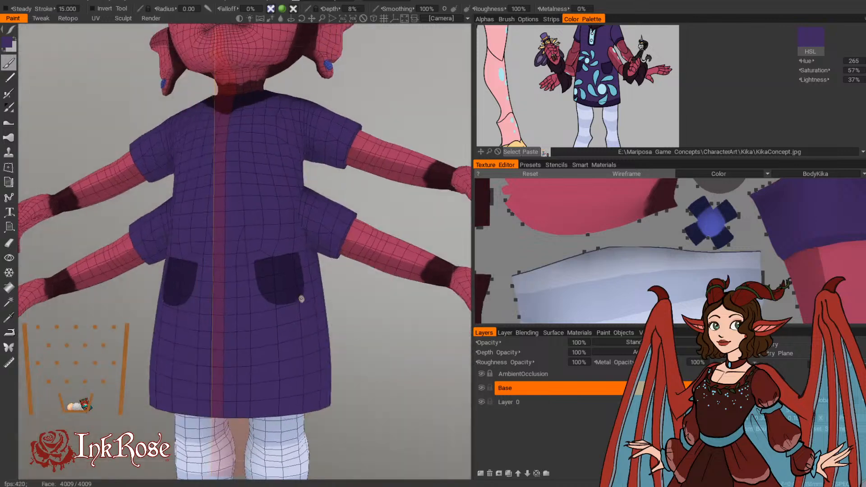
left_click_drag(352, 330, 336, 364)
Step: Sample the dark purple (hue 265, saturation 62%, lightness 21%) and fill a band of it along the bottom hem of the dress
key("v")
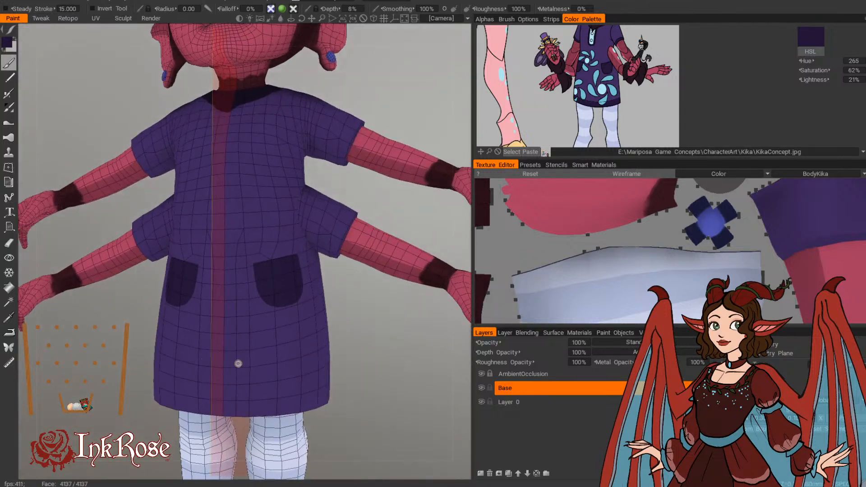
mouse_move(10, 30)
left_click(262, 33)
mouse_move(217, 408)
left_mouse_down()
mouse_move(326, 397)
mouse_move(288, 375)
mouse_move(191, 454)
left_mouse_up()
left_click_drag(339, 390, 425, 392)
left_click_drag(181, 405, 391, 373)
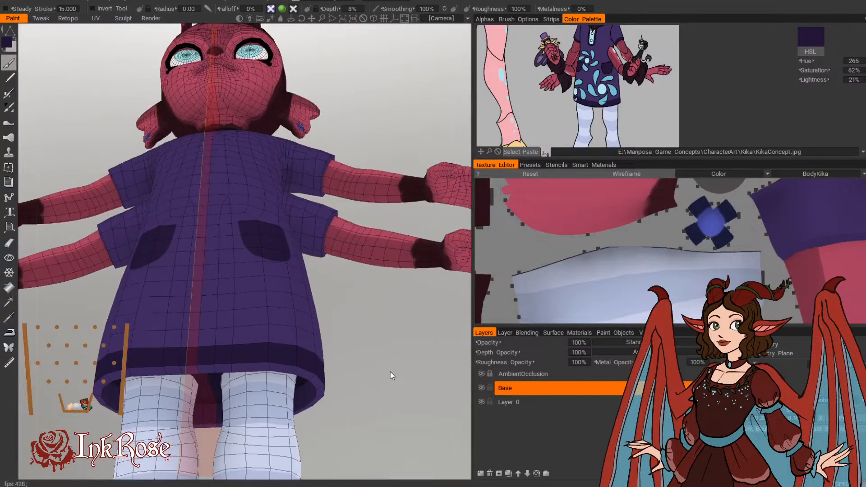
Step: Set a deeper purple (hue 265, saturation 90%, lightness 15%) and fill the underside rim of the dress hem with it
left_click(9, 45)
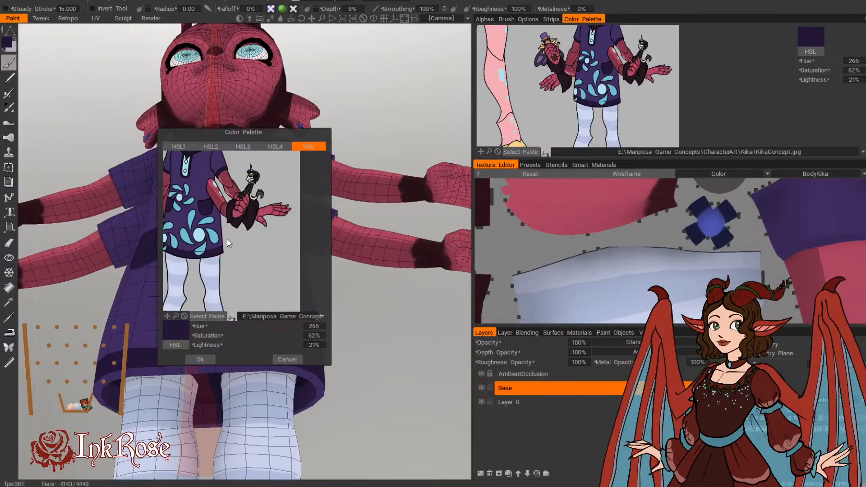
left_click(226, 273)
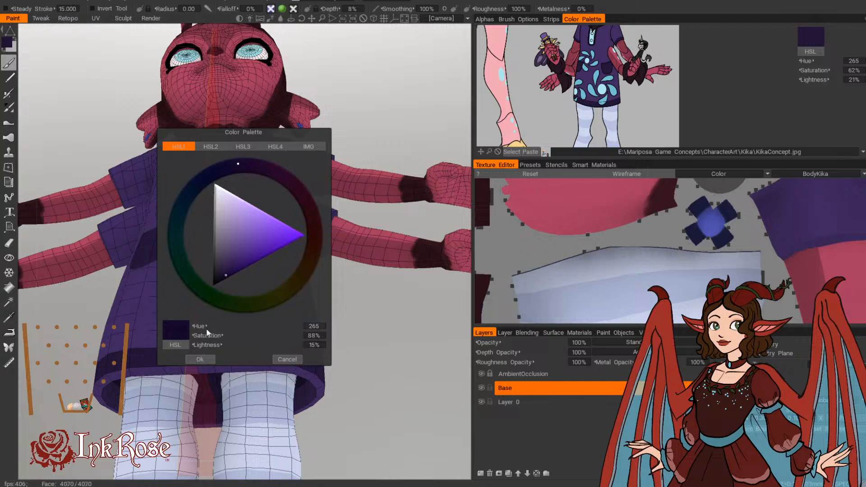
left_click(203, 359)
mouse_move(199, 374)
left_mouse_down()
mouse_move(270, 370)
mouse_move(313, 378)
mouse_move(324, 392)
left_mouse_up()
left_click_drag(353, 407, 318, 392)
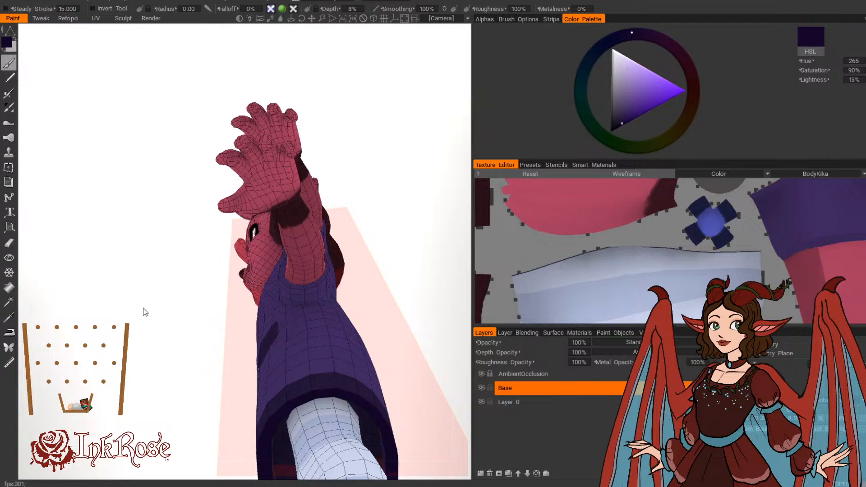
Step: Switch the color palette back to the concept image and shift it to show the dress and its sleeves
left_click_drag(144, 309, 345, 427)
left_click(860, 20)
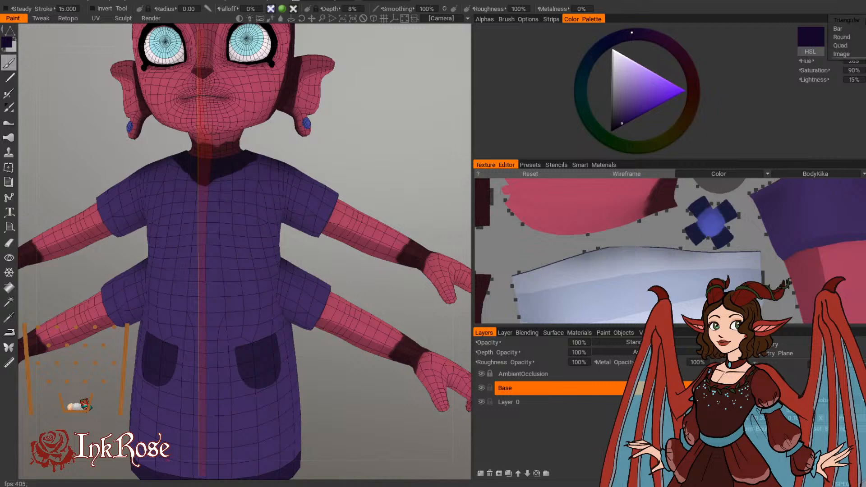
left_click(833, 53)
middle_click_drag(541, 67, 561, 96)
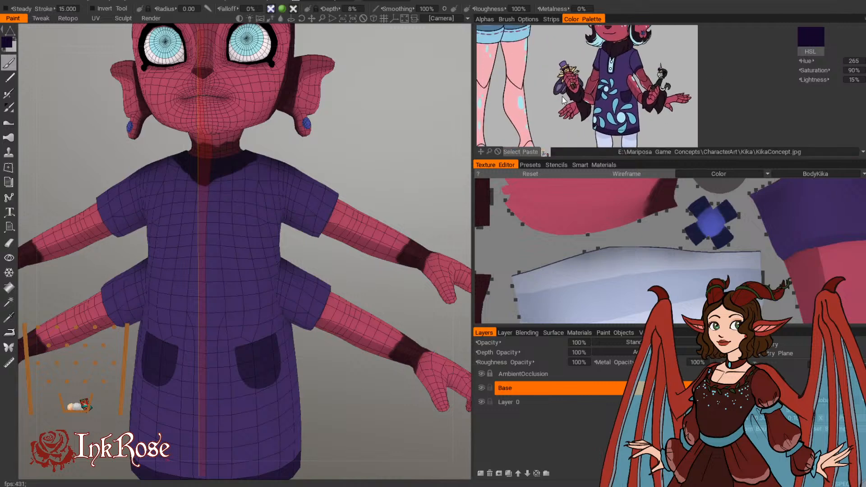
left_click_drag(436, 148, 250, 159)
mouse_move(293, 194)
left_mouse_down()
mouse_move(344, 156)
mouse_move(413, 144)
left_mouse_up()
key("ctrl+z")
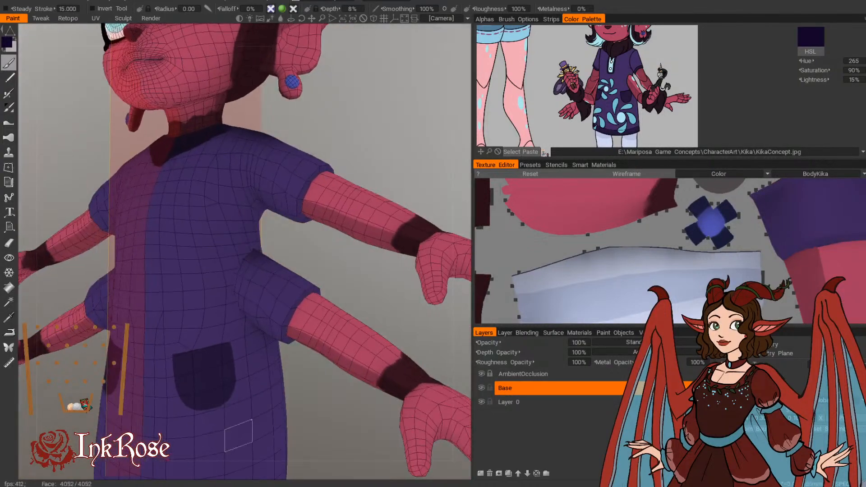
Step: Sample the dark purple (hue 264, saturation 62%, lightness 20%) and fill cuff bands around the ends of the upper and lower sleeves
middle_click_drag(226, 474, 205, 426)
key("v")
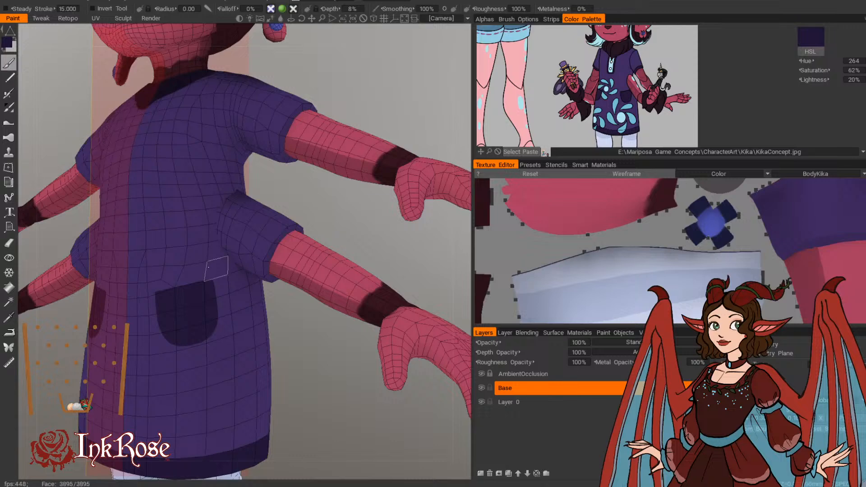
middle_click_drag(216, 269, 222, 408)
left_click_drag(282, 280, 301, 262)
mouse_move(328, 219)
left_mouse_down()
mouse_move(367, 222)
mouse_move(310, 222)
mouse_move(107, 313)
left_mouse_up()
left_click(300, 270)
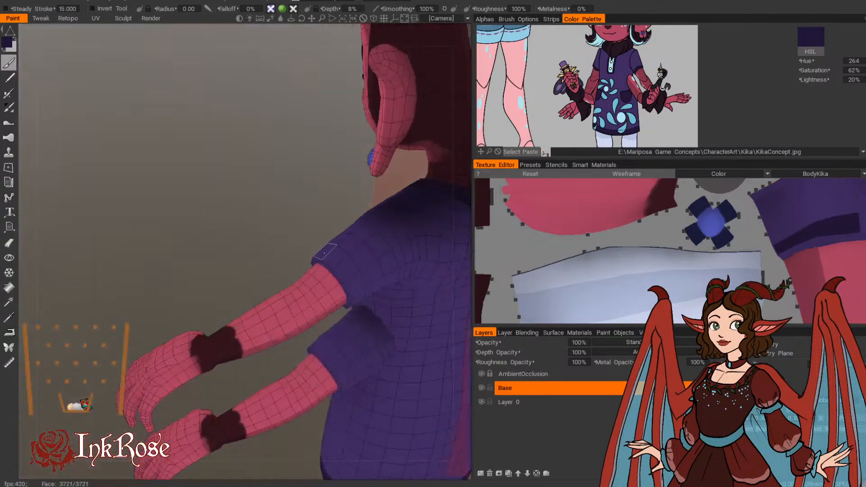
left_click_drag(325, 251, 356, 285)
left_click_drag(316, 219, 284, 194)
left_click_drag(327, 276, 333, 296)
left_click_drag(292, 215, 333, 272)
mouse_move(241, 215)
left_mouse_down()
mouse_move(448, 309)
mouse_move(449, 269)
left_mouse_up()
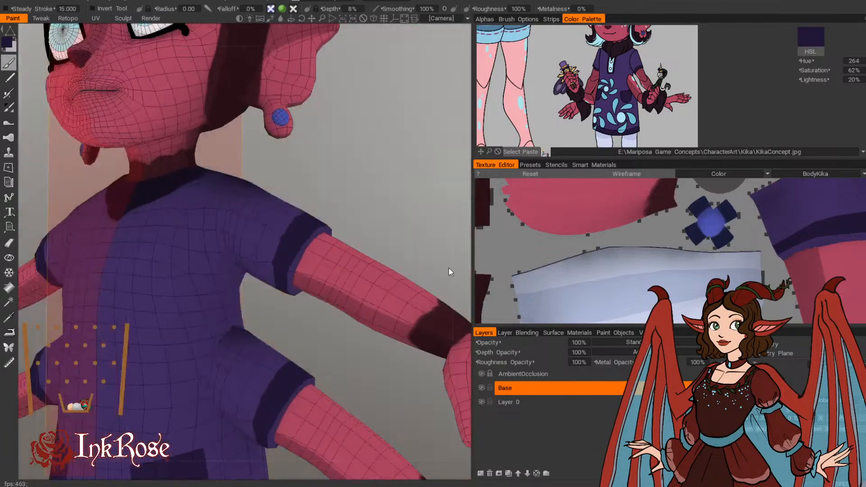
left_click_drag(396, 221, 355, 236)
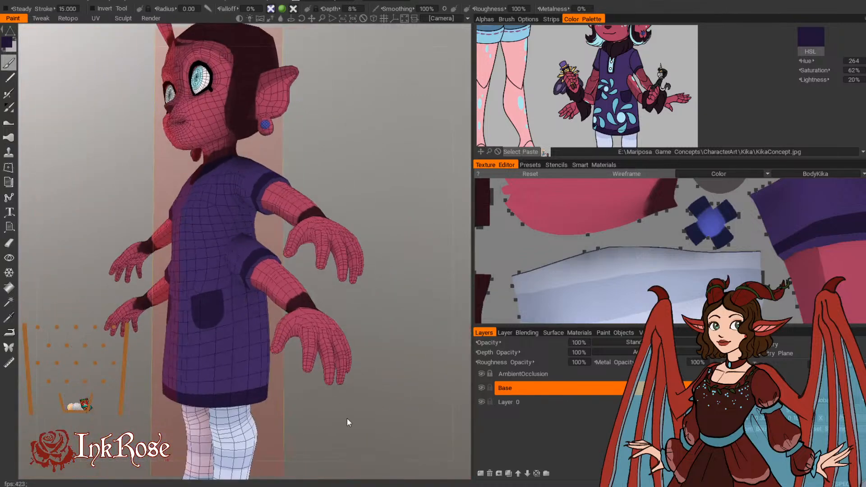
Step: Sample the deepest purple from under the hem (hue 265, saturation 90%, lightness 12%) and fill the inner rims of the sleeve openings
left_click_drag(356, 429, 383, 380)
middle_click_drag(383, 381, 412, 307)
key("v")
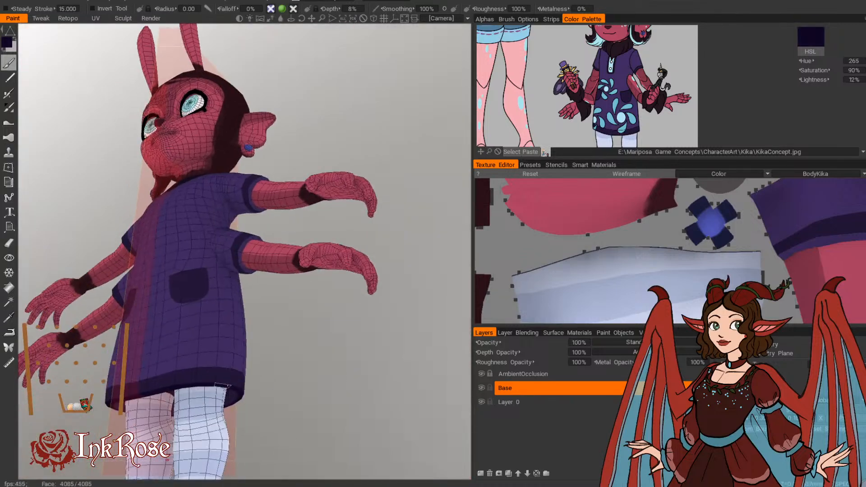
middle_click_drag(312, 103, 316, 125)
right_click_drag(315, 125, 336, 195)
left_click_drag(336, 194, 383, 235)
middle_click_drag(384, 154, 342, 363)
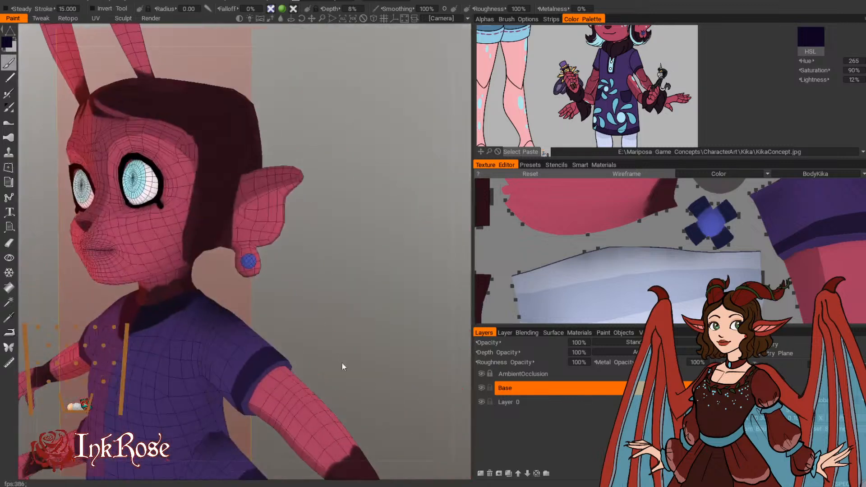
middle_click_drag(338, 286, 313, 231)
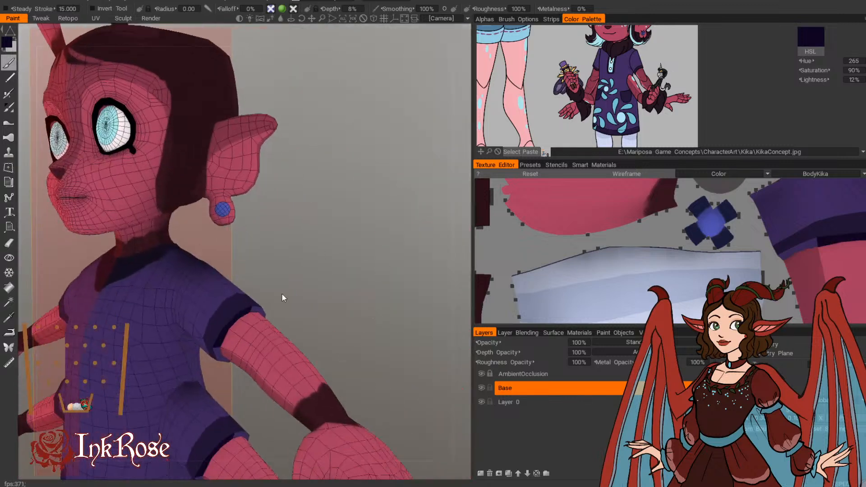
left_click_drag(283, 296, 231, 340)
mouse_move(402, 244)
left_mouse_down()
mouse_move(303, 296)
mouse_move(310, 351)
left_mouse_up()
left_click_drag(214, 279, 429, 316)
scroll(372, 283, "down", 4)
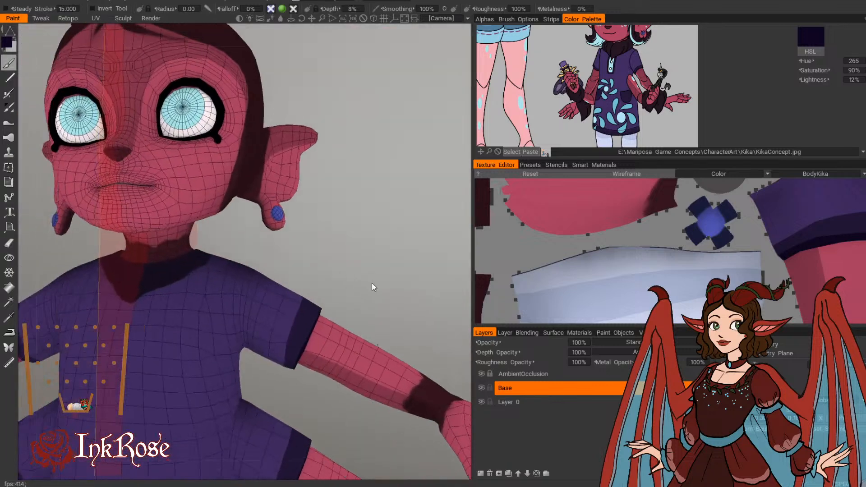
Step: Examine the dress collar, sleeve cuffs and pockets together with the head from near and far
middle_click_drag(368, 296, 387, 292)
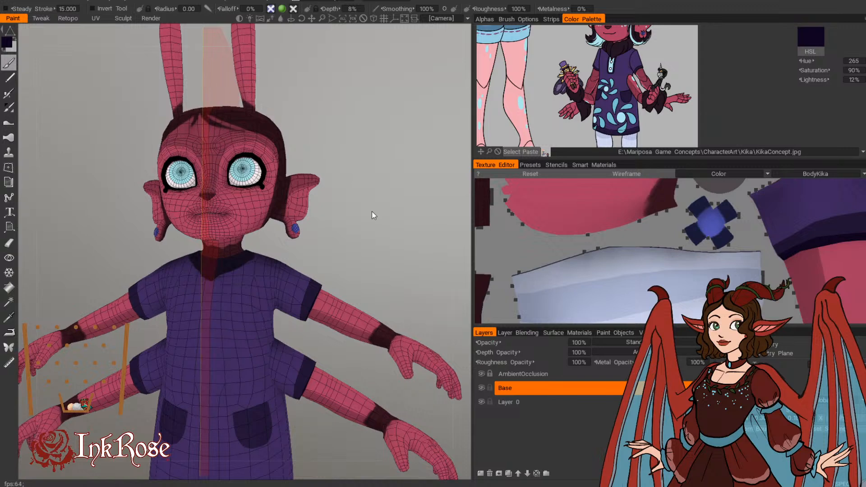
right_click_drag(372, 211, 370, 244)
left_click_drag(370, 243, 383, 244)
middle_click_drag(361, 253, 318, 254)
right_click_drag(317, 253, 364, 261)
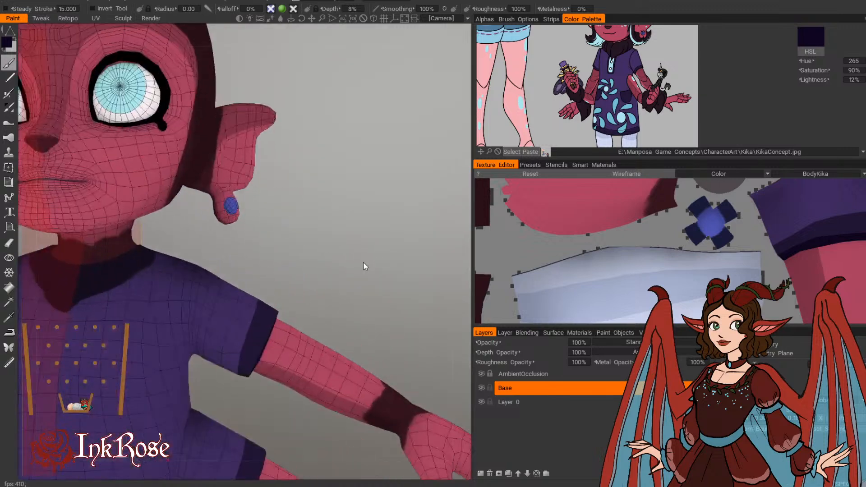
middle_click_drag(364, 261, 362, 334)
left_click_drag(361, 334, 371, 313)
left_click_drag(346, 267, 361, 262)
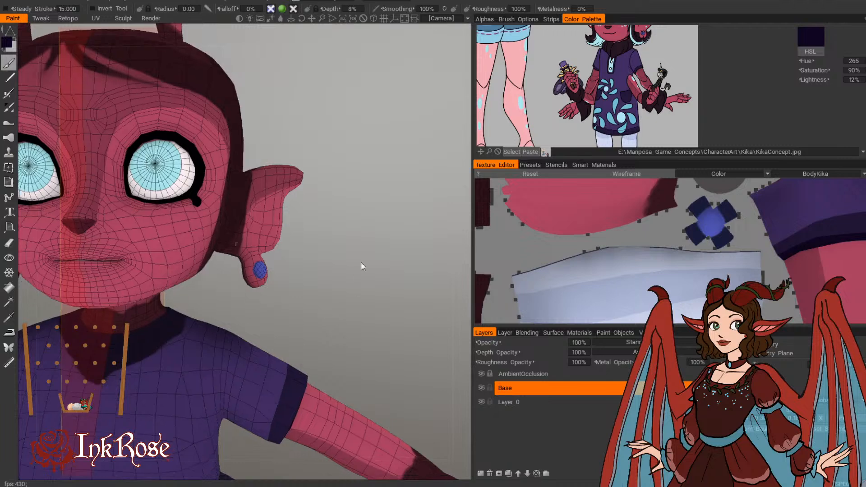
middle_click_drag(361, 262, 374, 236)
right_click_drag(374, 236, 323, 249)
middle_click_drag(323, 249, 365, 202)
left_click_drag(364, 202, 376, 212)
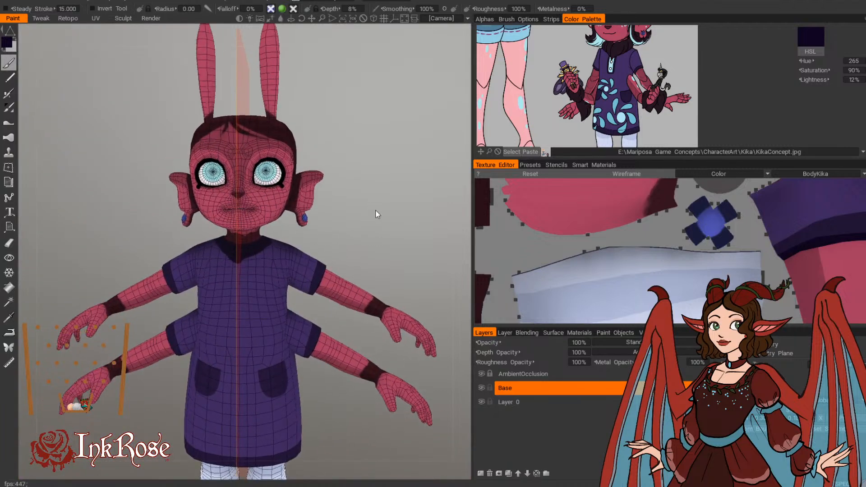
middle_click_drag(376, 212, 357, 208)
right_click_drag(357, 208, 370, 212)
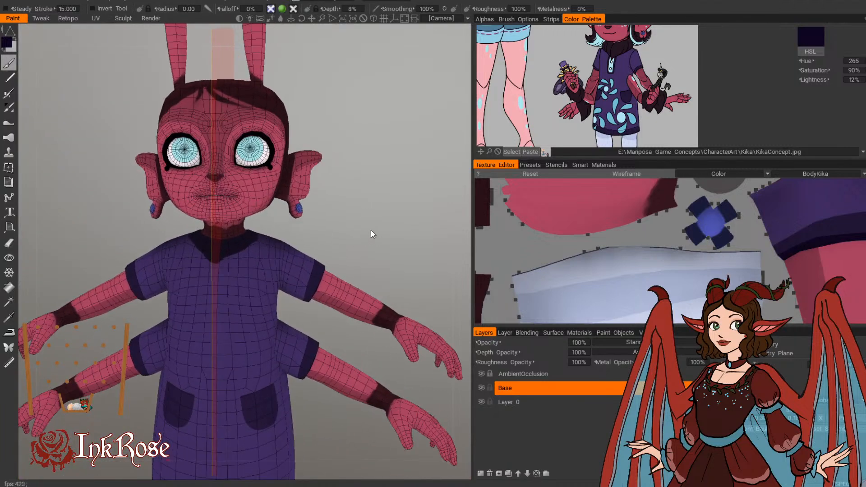
left_click_drag(371, 230, 370, 240)
Step: Bring the head and upper body of the concept art into view and compare them with the whole figure
middle_click_drag(640, 58, 659, 96)
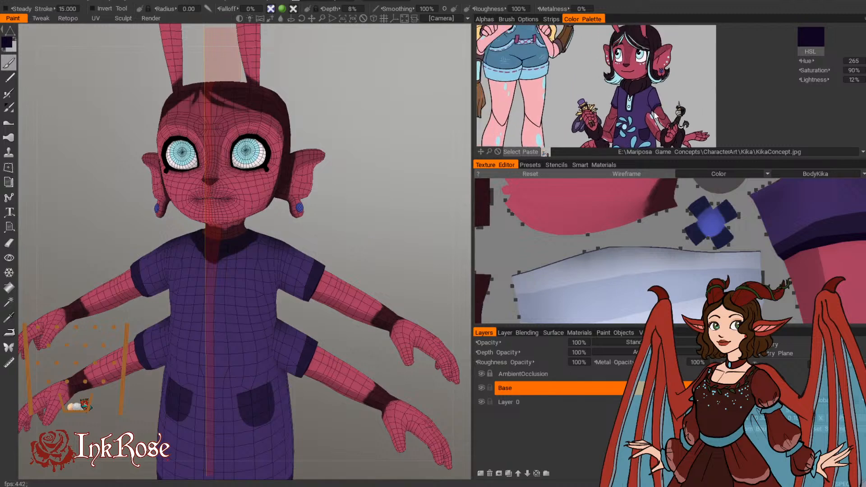
right_click_drag(412, 219, 381, 217)
middle_click_drag(382, 218, 398, 148)
right_click_drag(398, 148, 378, 147)
mouse_move(378, 147)
left_mouse_down()
mouse_move(406, 146)
mouse_move(378, 150)
left_mouse_up()
right_click_drag(379, 150, 408, 150)
right_click_drag(391, 189, 389, 216)
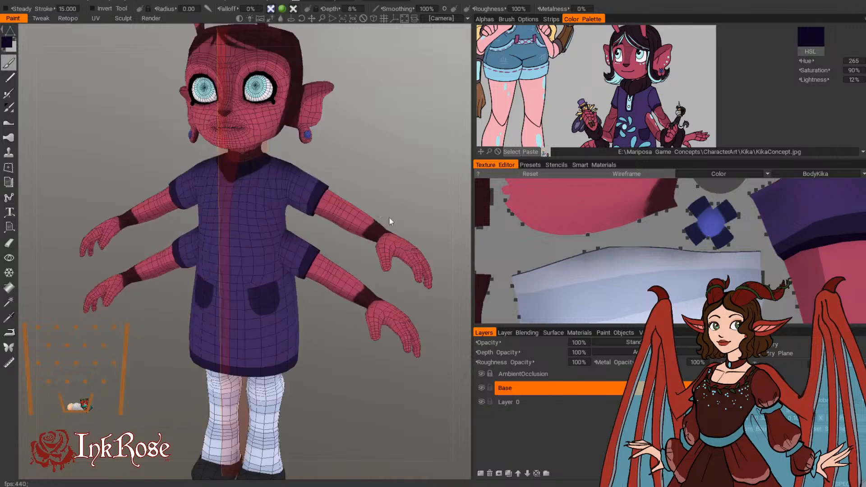
Step: Make the HairKika surface material visible again and bring the whole figure into a front view
left_click(570, 332)
left_click(480, 353)
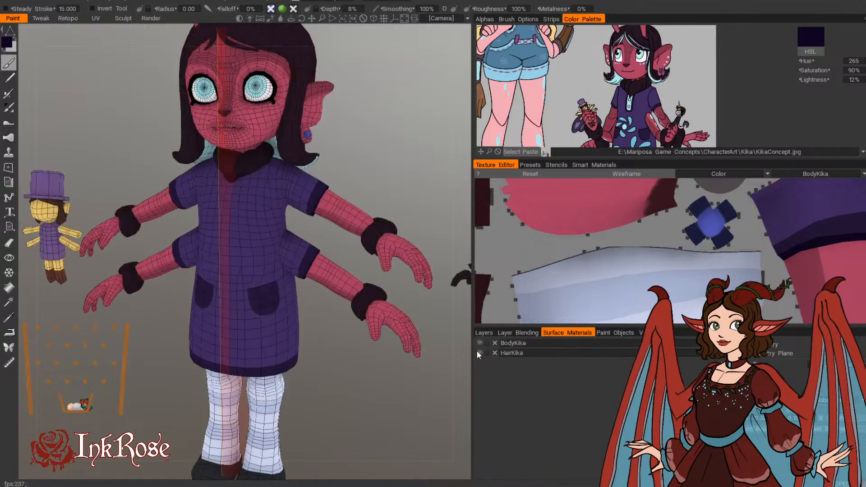
left_click(481, 333)
right_click_drag(375, 188, 367, 139)
mouse_move(367, 139)
left_mouse_down()
mouse_move(351, 143)
mouse_move(358, 149)
left_mouse_up()
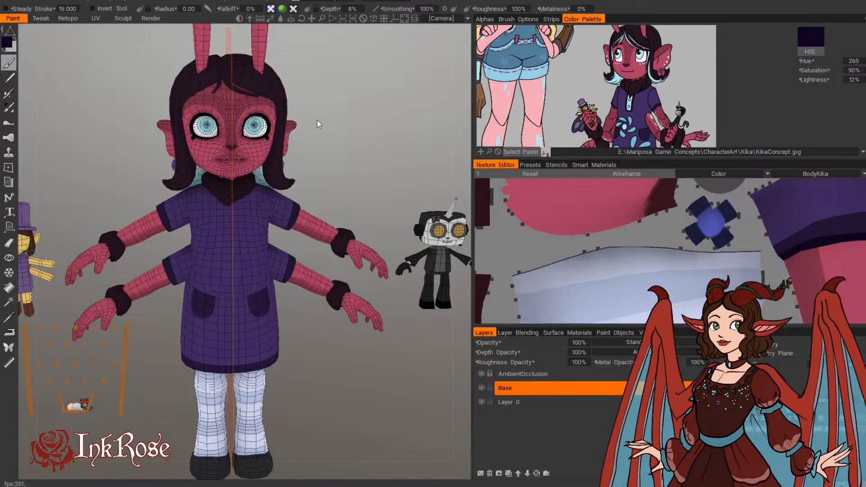
middle_click_drag(351, 160, 329, 169)
right_click_drag(327, 205, 321, 182)
Step: Add a new layer above AmbientOcclusion and give the brush a different pen-pressure profile and a soft round alpha
left_click(508, 374)
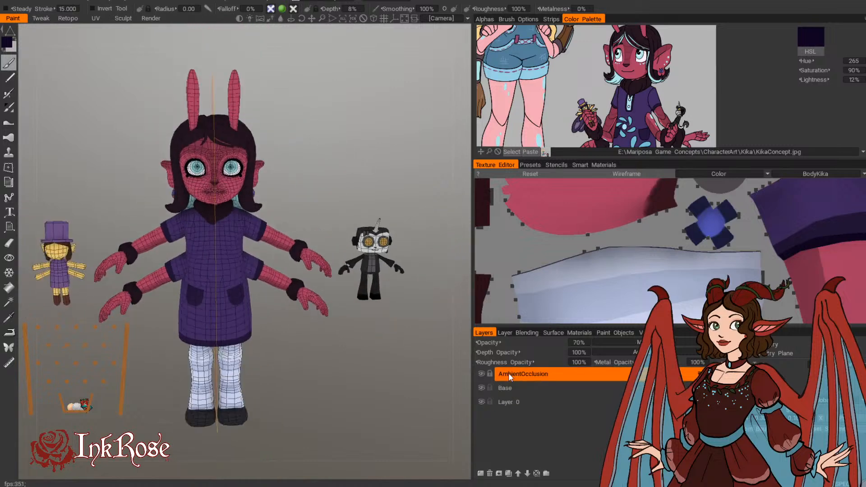
left_click(481, 474)
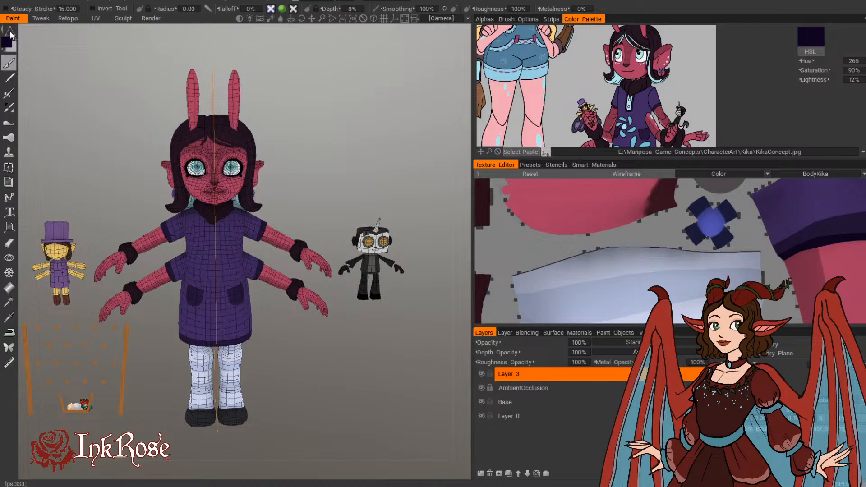
mouse_move(10, 34)
left_click(37, 34)
middle_click_drag(330, 126, 330, 180)
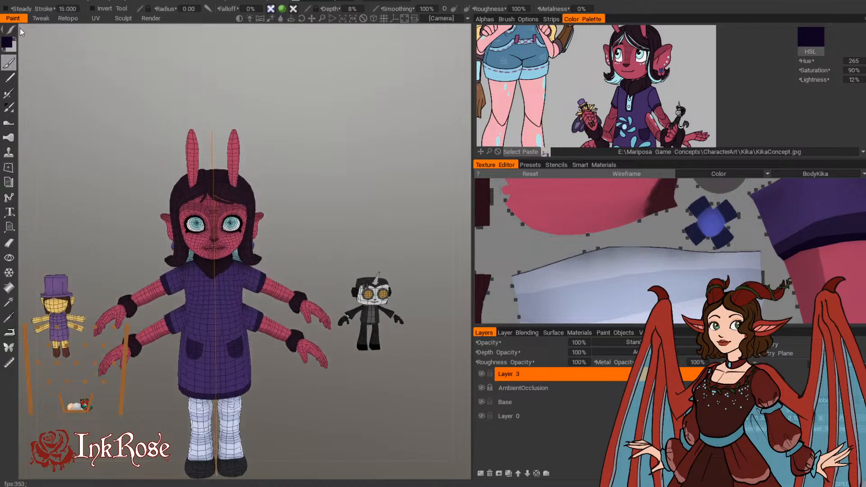
left_click(47, 29)
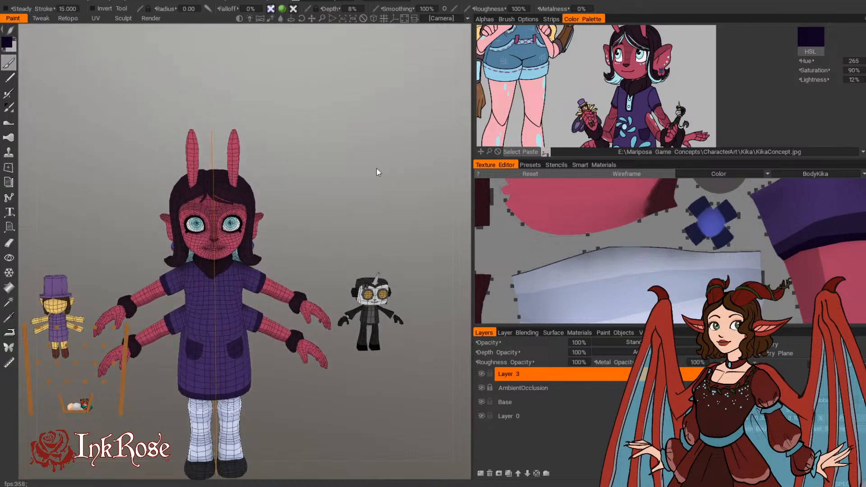
left_click(487, 19)
left_click(513, 43)
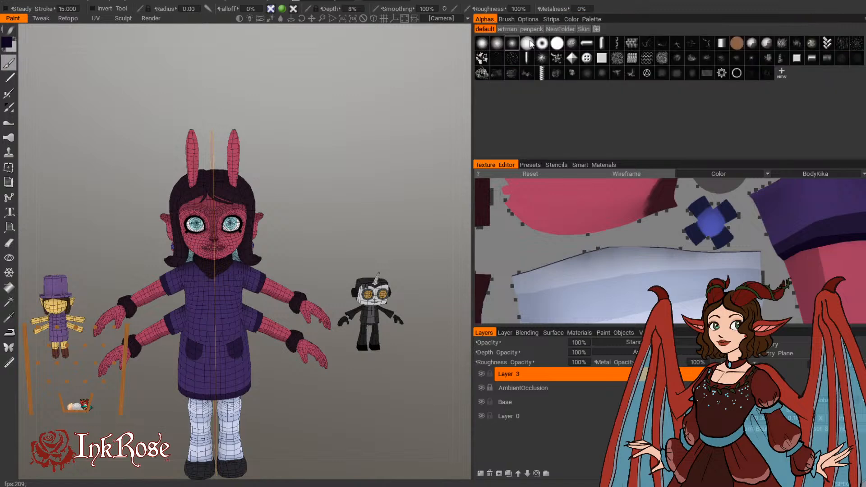
left_click(569, 19)
Step: Compare the concept art's face with the model and sample the pink skin colour from the face (hue 340, saturation 64%, lightness 67%)
left_click_drag(372, 180, 339, 185)
middle_click_drag(605, 104, 600, 117)
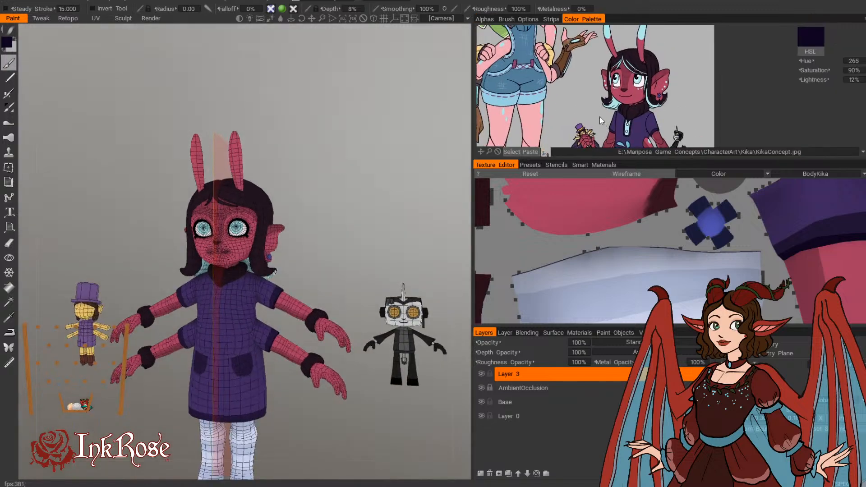
mouse_move(614, 92)
right_mouse_down()
mouse_move(632, 103)
mouse_move(605, 89)
right_mouse_up()
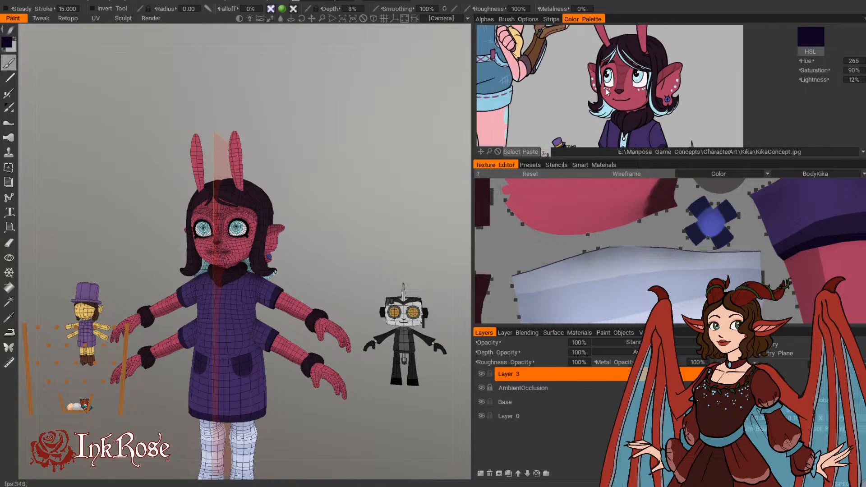
middle_click_drag(413, 217, 400, 238)
right_click_drag(400, 238, 421, 127)
middle_click_drag(422, 128, 445, 154)
mouse_move(446, 154)
left_mouse_down()
mouse_move(440, 170)
mouse_move(441, 158)
left_mouse_up()
key("v")
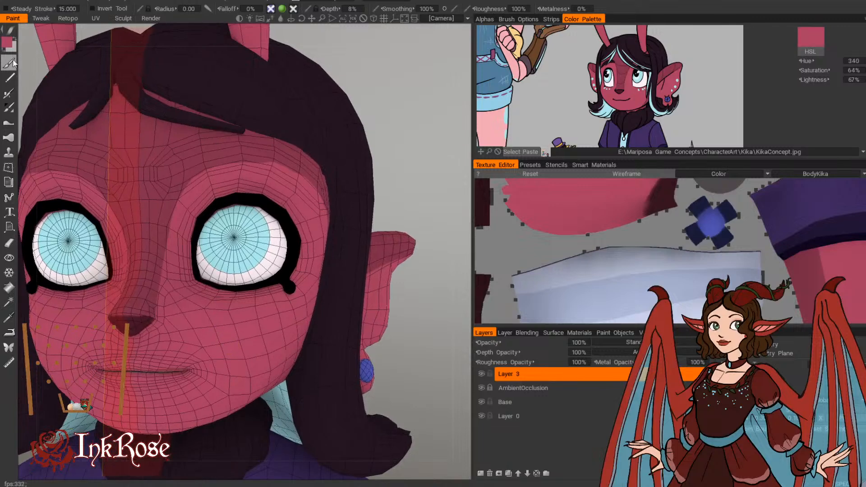
Step: Change the paint colour to a deeper, more saturated pink with hue 333, saturation 86% and lightness 52%
left_click(8, 41)
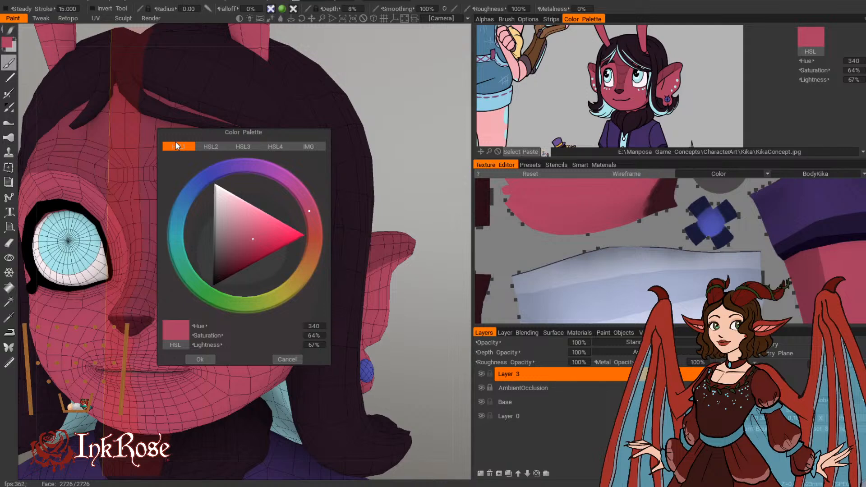
left_click_drag(283, 135, 404, 168)
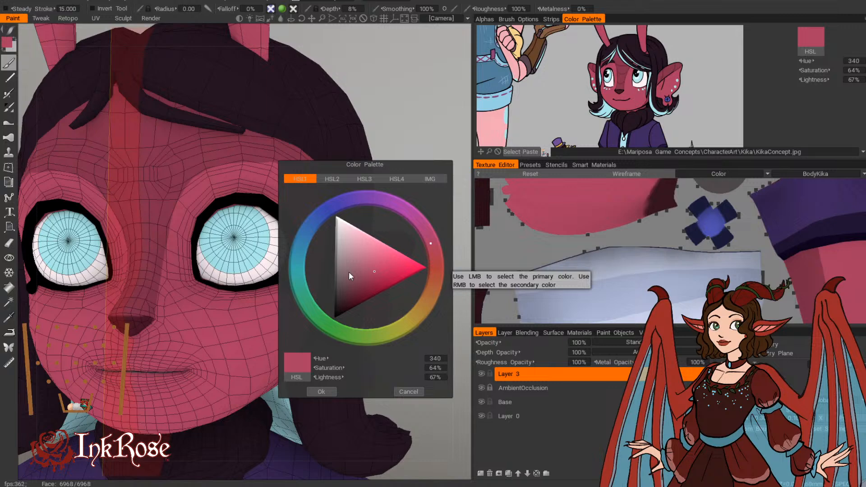
left_click(375, 277)
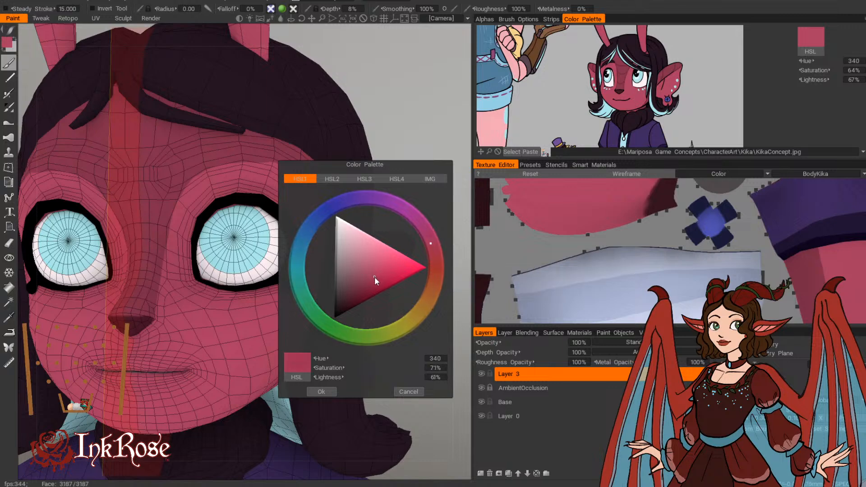
left_click_drag(375, 278, 378, 282)
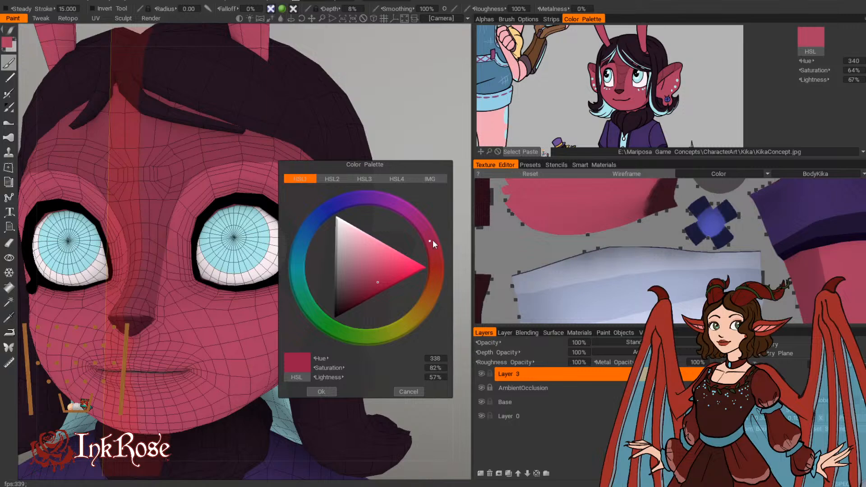
left_click_drag(433, 240, 432, 233)
left_click_drag(377, 282, 375, 287)
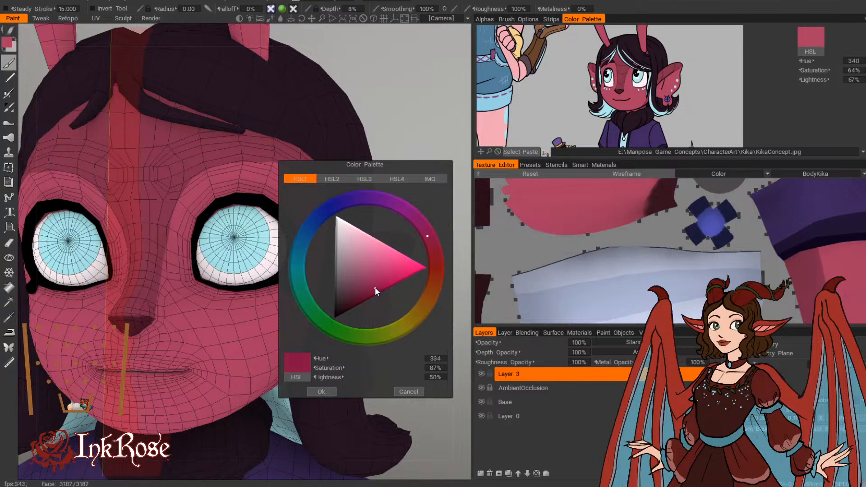
left_click(321, 392)
Step: Brush soft deep-pink shading under the chin and along the jaw, enlarging the brush to radius 0.050
left_click_drag(420, 192, 369, 155)
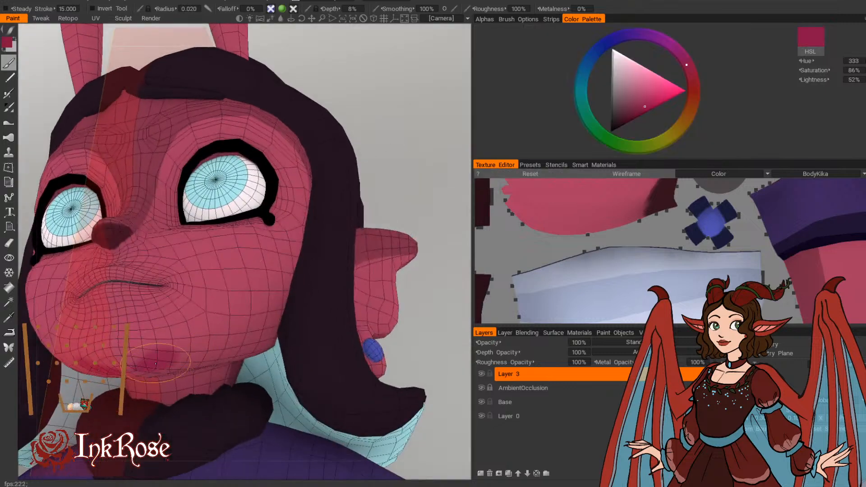
left_click_drag(422, 176, 414, 135)
key("bracketright")
key("bracketright")
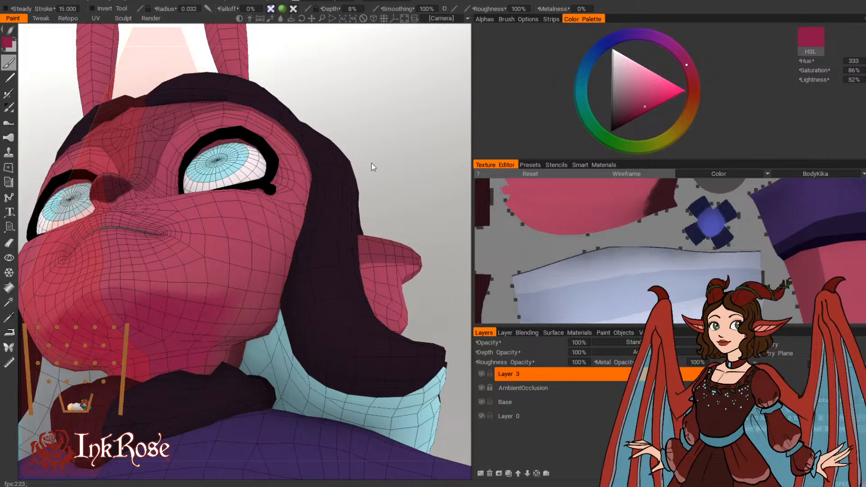
left_click_drag(372, 167, 325, 232)
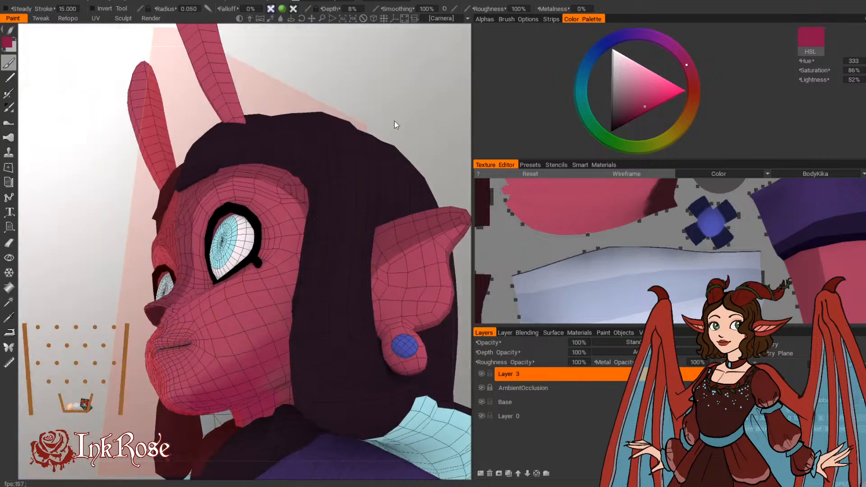
left_click_drag(395, 122, 483, 278)
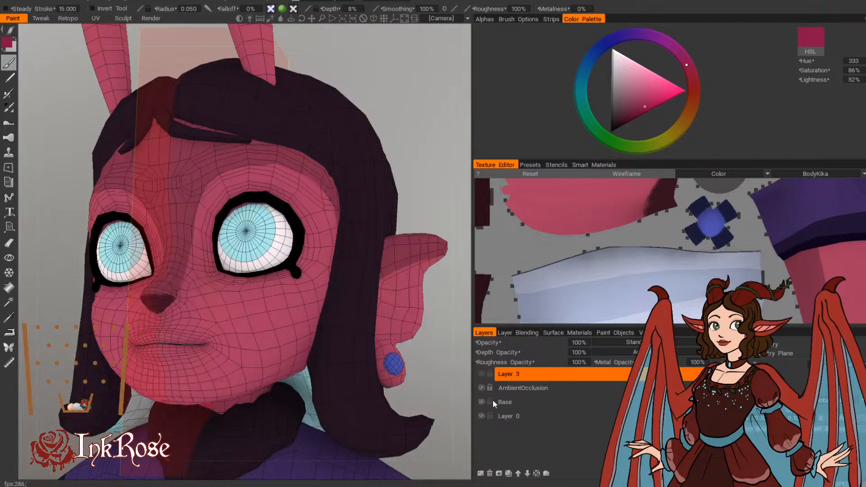
Step: Hide Layer 3 and AmbientOcclusion, and freeze the darker skin areas of Base by albedo colour with the magic wand, tolerance 32
left_click(482, 388)
left_click(500, 400)
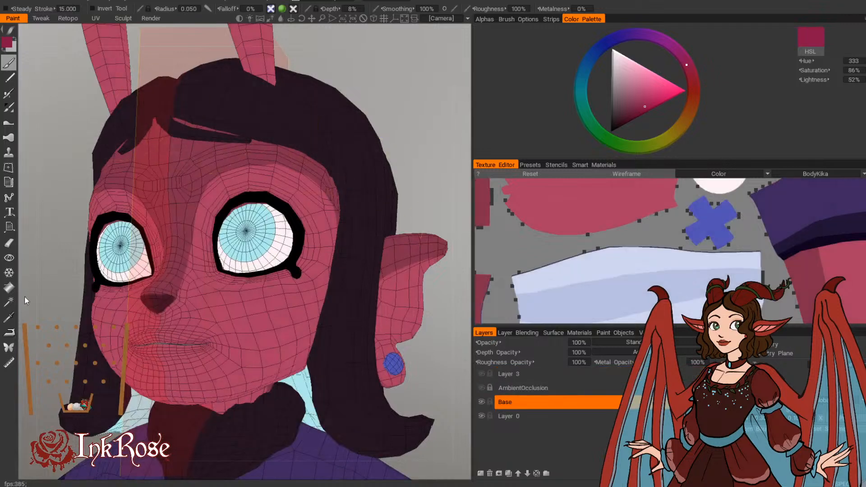
left_click(9, 302)
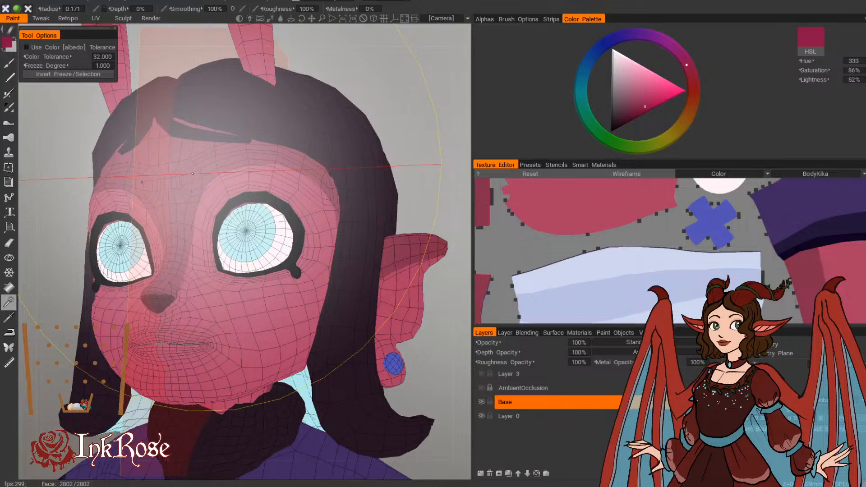
left_click_drag(192, 173, 268, 174)
left_click(26, 47)
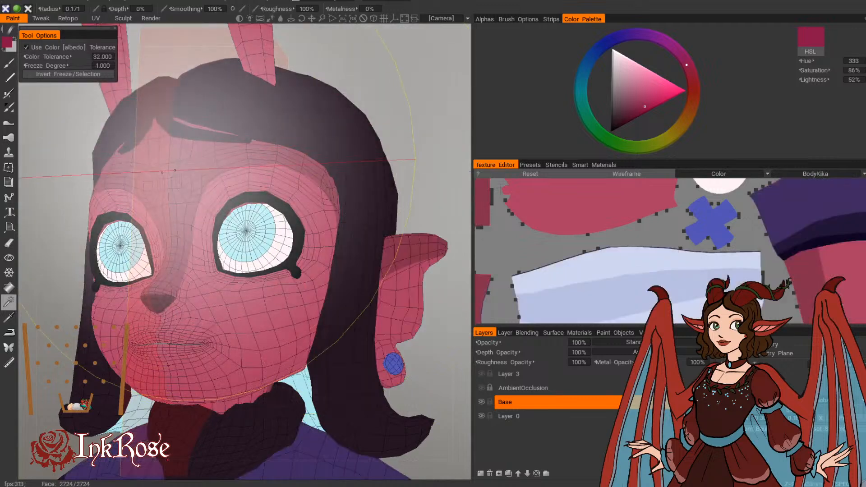
left_click(174, 171)
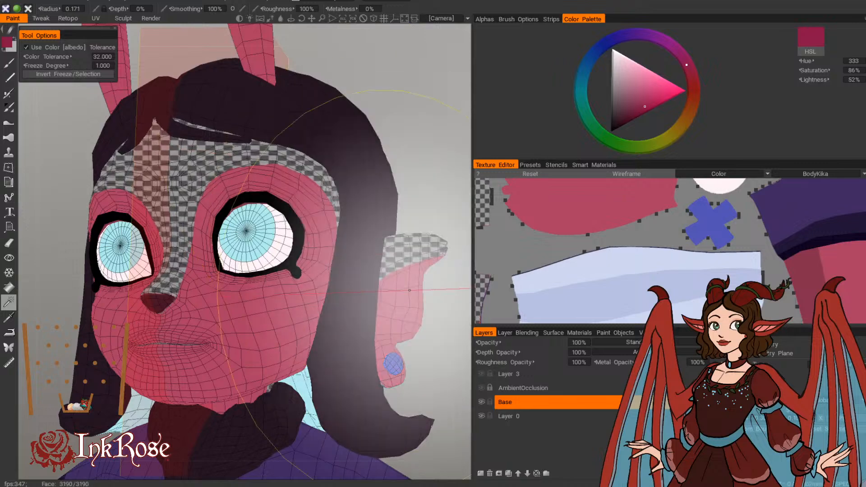
scroll(358, 192, "down", 5)
mouse_move(358, 193)
left_mouse_down()
mouse_move(363, 174)
mouse_move(296, 168)
mouse_move(312, 178)
mouse_move(352, 261)
left_mouse_up()
left_click(260, 195)
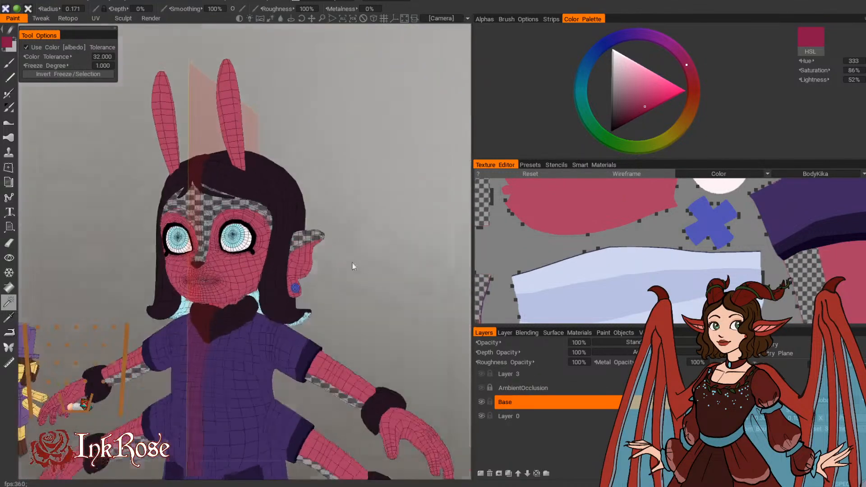
Step: Show Layer 3 and AmbientOcclusion again and brush deep-pink shading on Layer 3 over the lower cheek, jaw and chin, radius 0.064
scroll(386, 241, "up", 4)
scroll(387, 240, "up", 2)
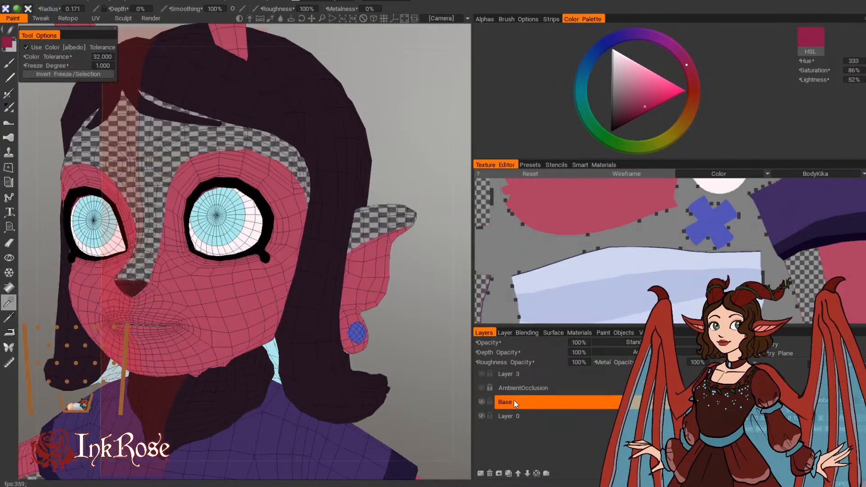
left_click(482, 375)
left_click(504, 375)
left_click(9, 63)
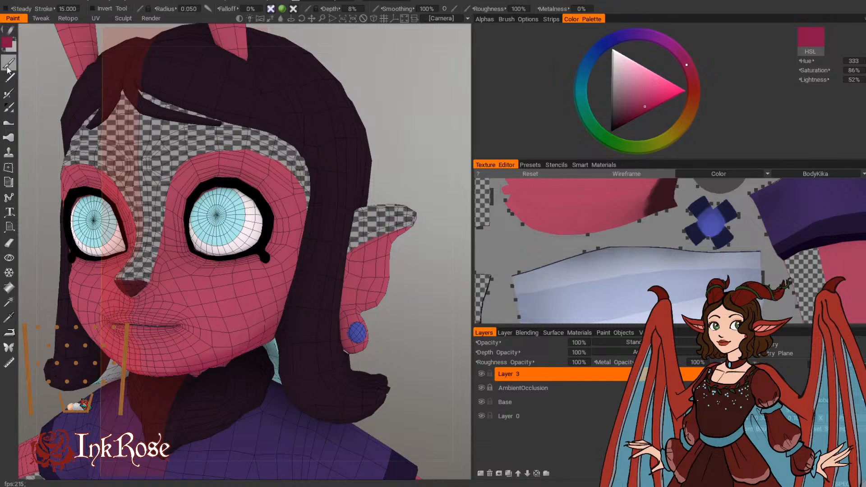
mouse_move(394, 131)
left_mouse_down()
mouse_move(395, 108)
mouse_move(392, 121)
mouse_move(345, 127)
left_mouse_up()
right_click_drag(214, 296, 238, 296)
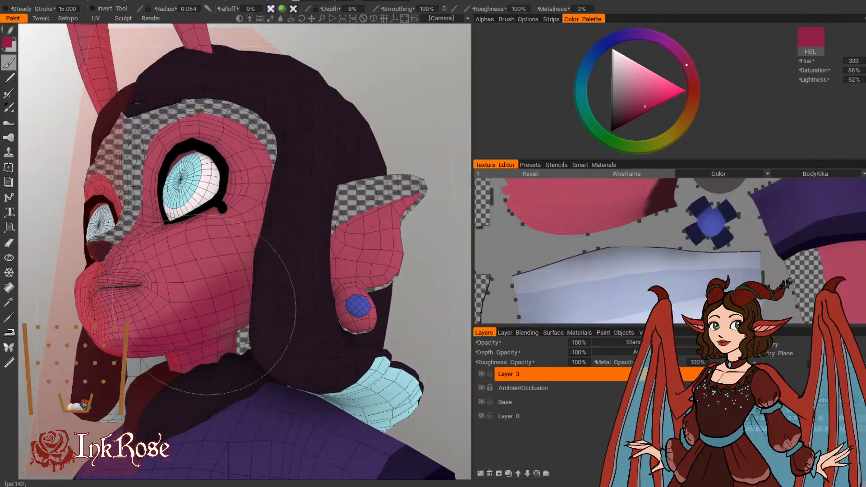
left_click_drag(391, 102, 435, 89)
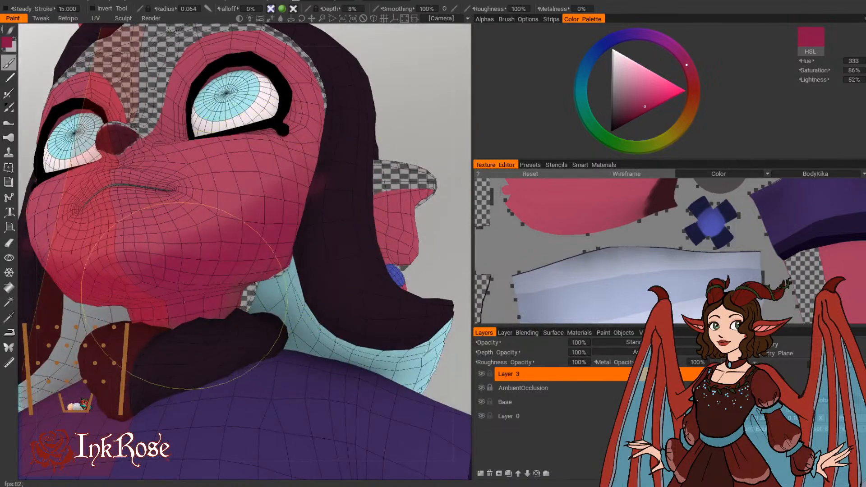
left_click_drag(443, 76, 368, 105)
Step: Shade the inside of the ear below its frozen upper part in deep pink with a brush radius of 0.039
right_click_drag(421, 163, 366, 165)
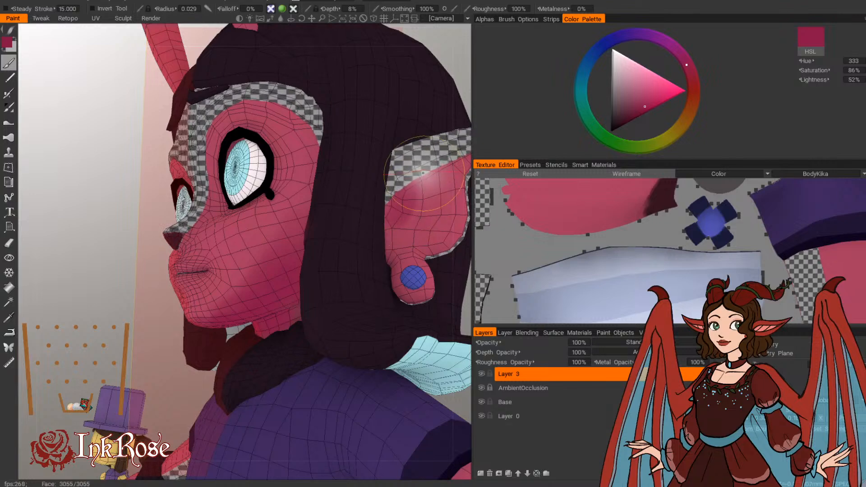
right_click_drag(424, 174, 393, 165)
middle_click_drag(394, 165, 255, 249)
left_click_drag(408, 143, 413, 148)
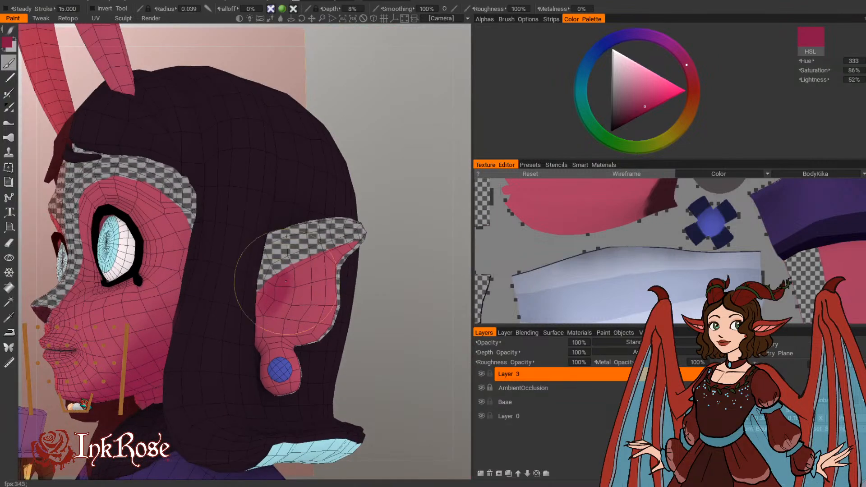
left_click_drag(286, 281, 309, 266)
Step: Hide Layer 3 and AmbientOcclusion, and make Base the active layer for magic-wand freezing
scroll(376, 239, "down", 5)
left_click_drag(357, 241, 439, 205)
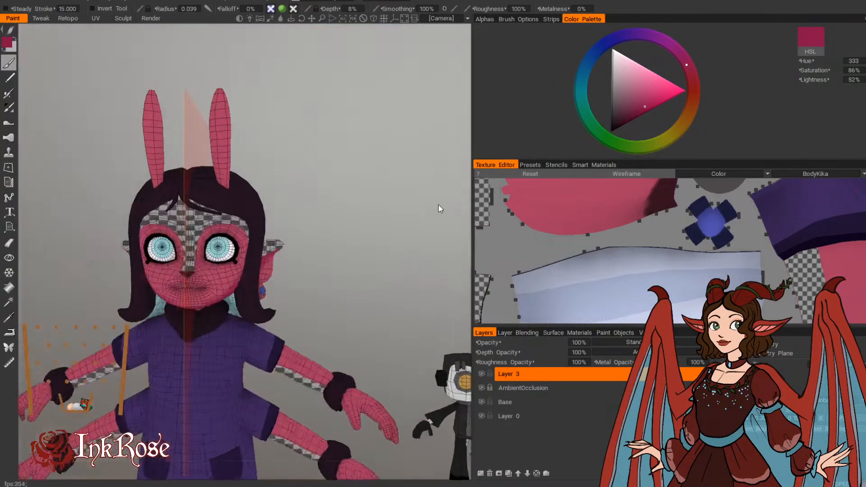
right_click_drag(402, 209, 417, 219)
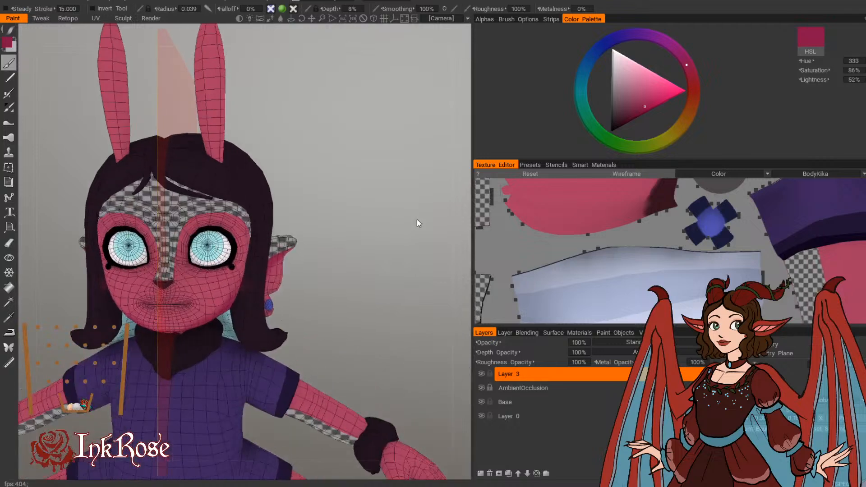
left_click(482, 374)
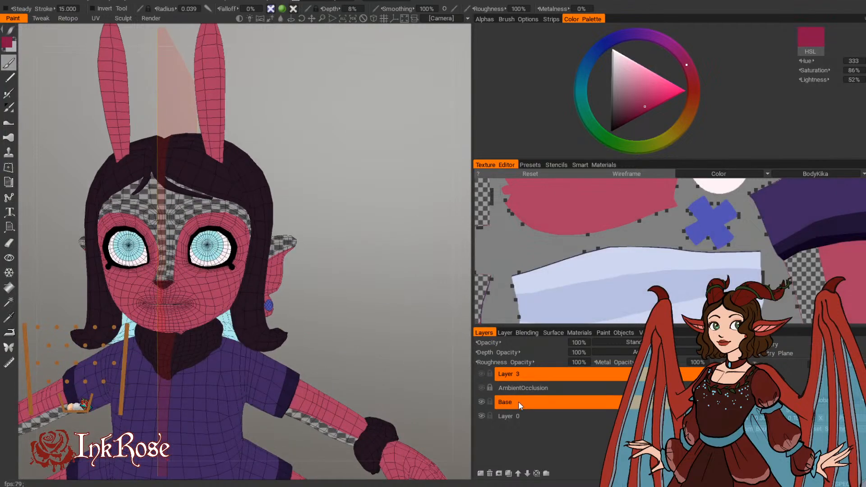
left_click(506, 402)
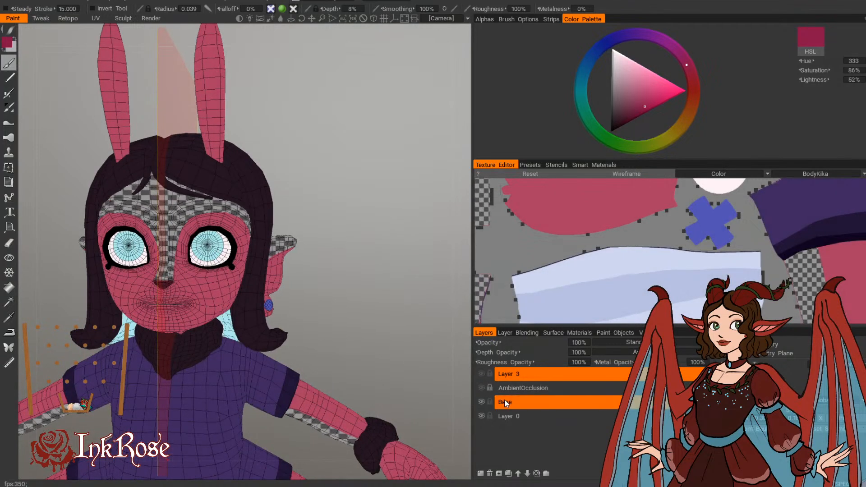
left_click(9, 302)
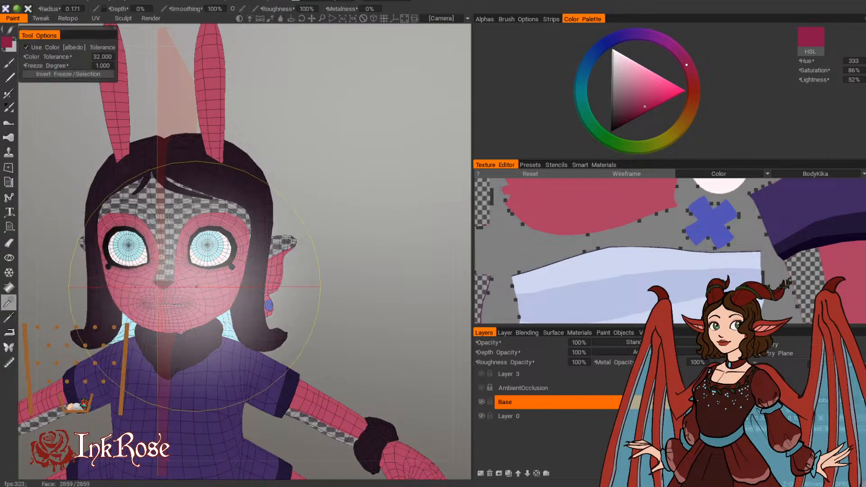
Step: Freeze the lighter pink skin of the face, arms and long head ears on Base by albedo colour with the magic wand, tolerance 32
scroll(401, 352, "up", 5)
left_click_drag(400, 360, 358, 362)
left_click(381, 300)
scroll(414, 367, "down", 5)
middle_click_drag(369, 372, 329, 321)
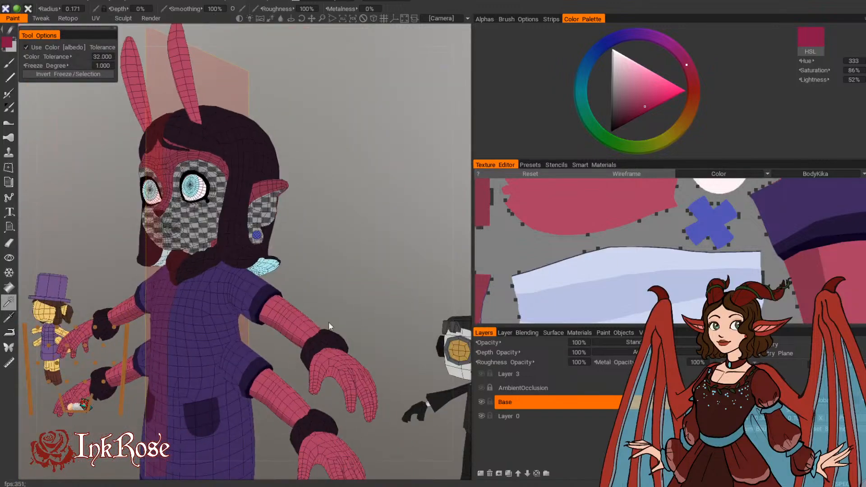
left_click(305, 328)
scroll(321, 283, "up", 5)
scroll(321, 283, "down", 6)
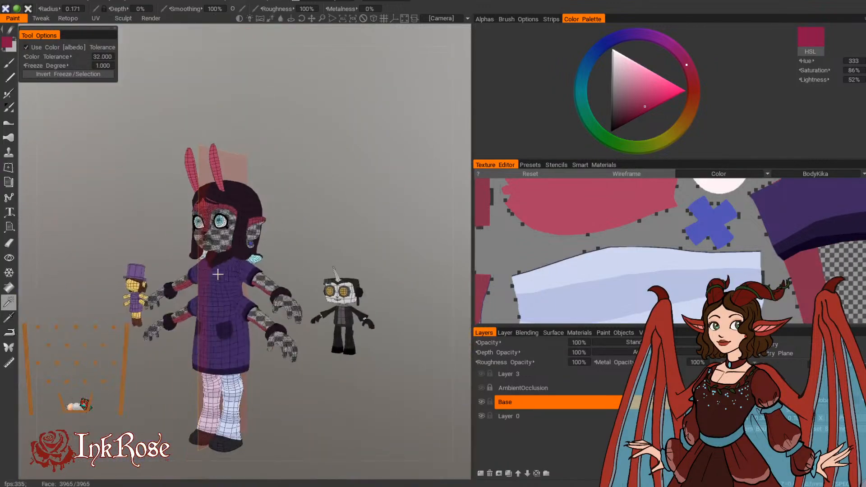
scroll(315, 251, "up", 7)
middle_click_drag(358, 308, 376, 370)
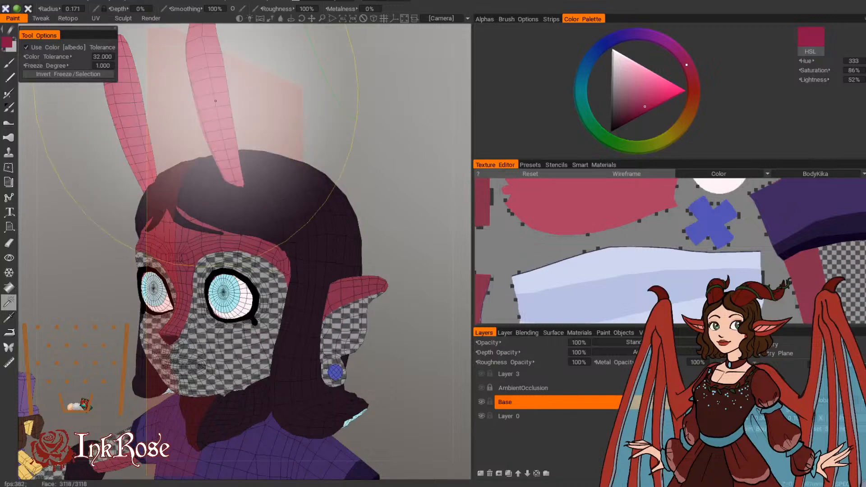
left_click(214, 99)
Step: Invert the freeze so only the lighter skin is paintable, and show Layer 3 and AmbientOcclusion again with Layer 3 active
left_click(150, 1)
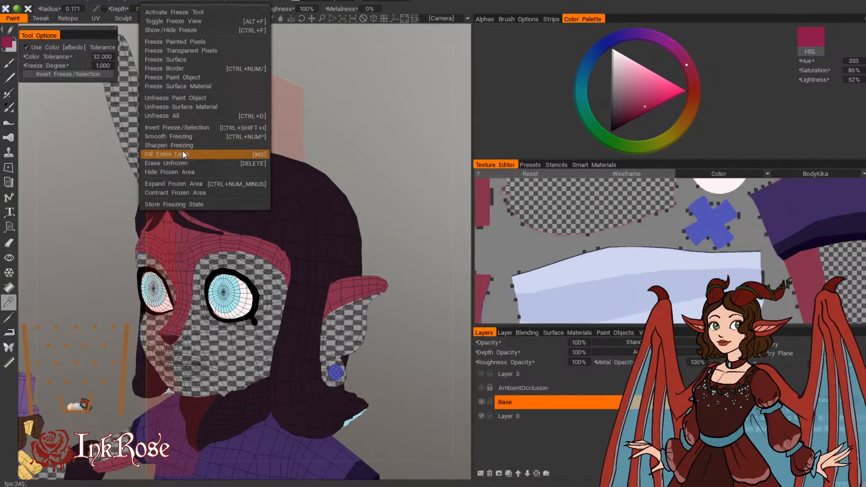
key("Return")
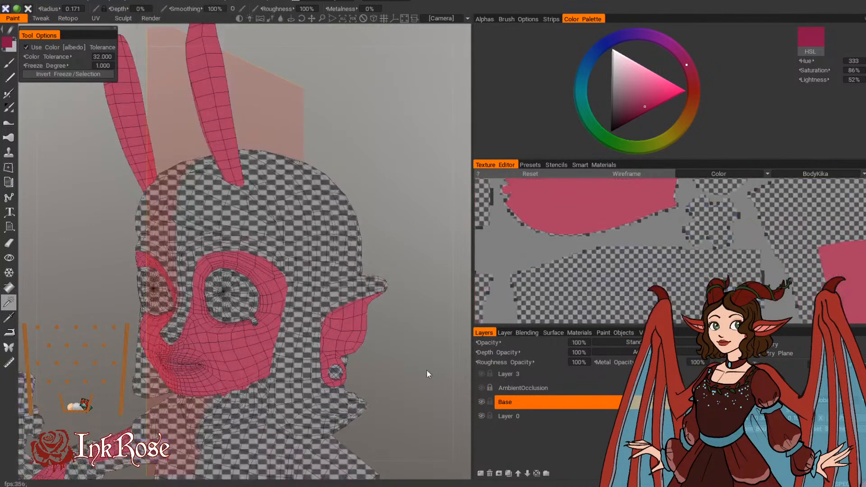
left_click(492, 376)
left_click(481, 388)
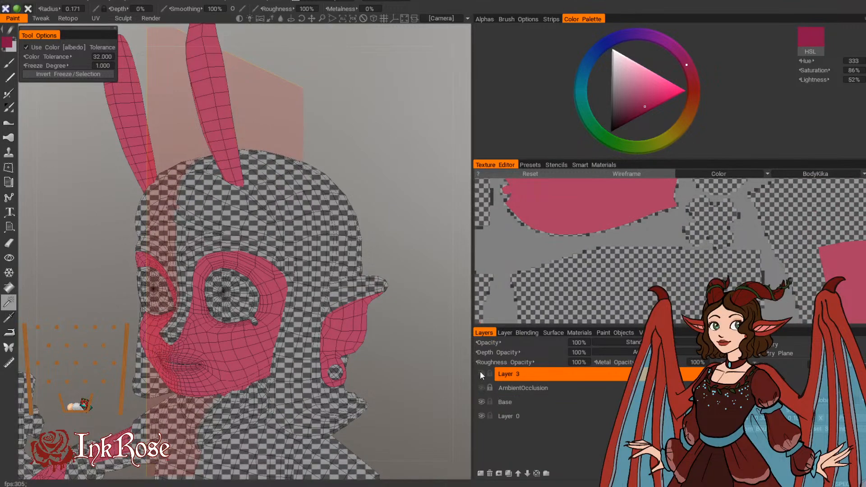
left_click(481, 374)
left_click(483, 389)
right_click_drag(437, 378, 437, 333)
middle_click_drag(438, 333, 415, 232)
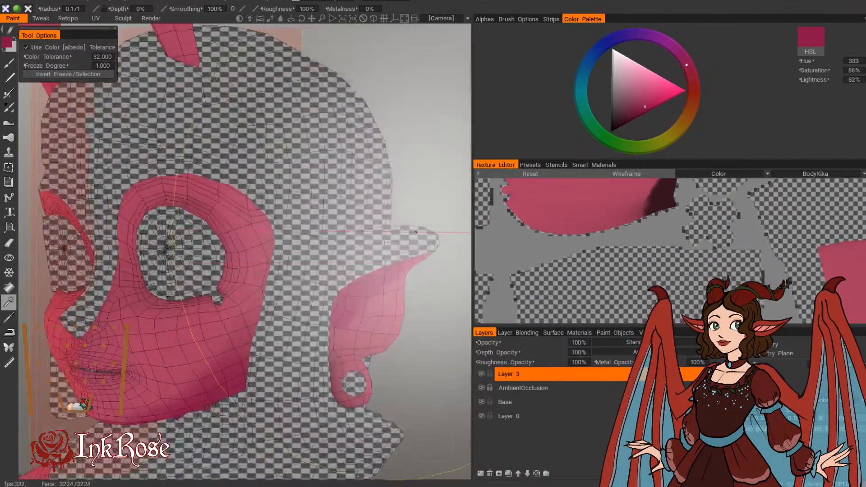
Step: Brush deep-pink shading on Layer 3 from the side of the nose up around the inner eye corner, radius 0.047
left_click(9, 64)
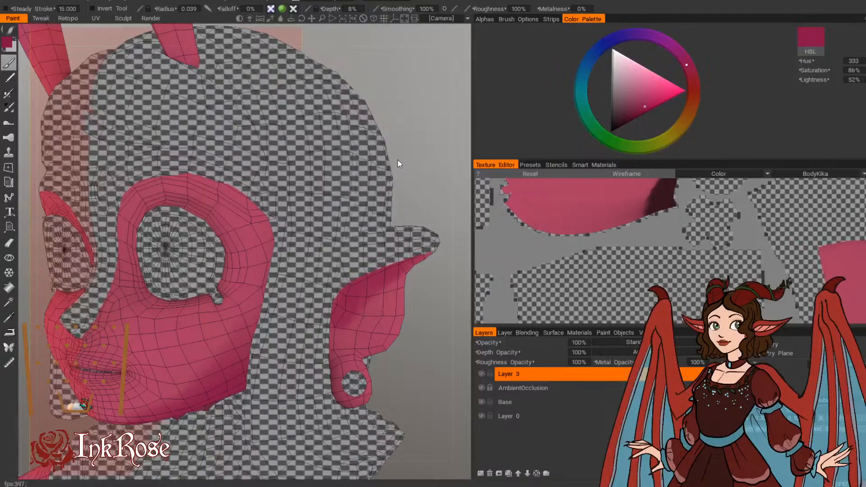
mouse_move(399, 164)
left_mouse_down()
mouse_move(429, 158)
mouse_move(436, 168)
mouse_move(419, 150)
mouse_move(439, 145)
left_mouse_up()
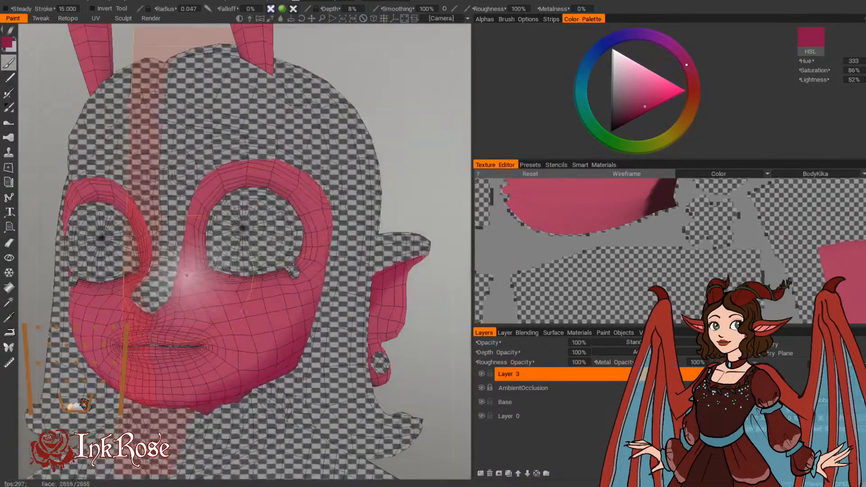
left_click_drag(186, 275, 213, 184)
left_click_drag(368, 103, 376, 123)
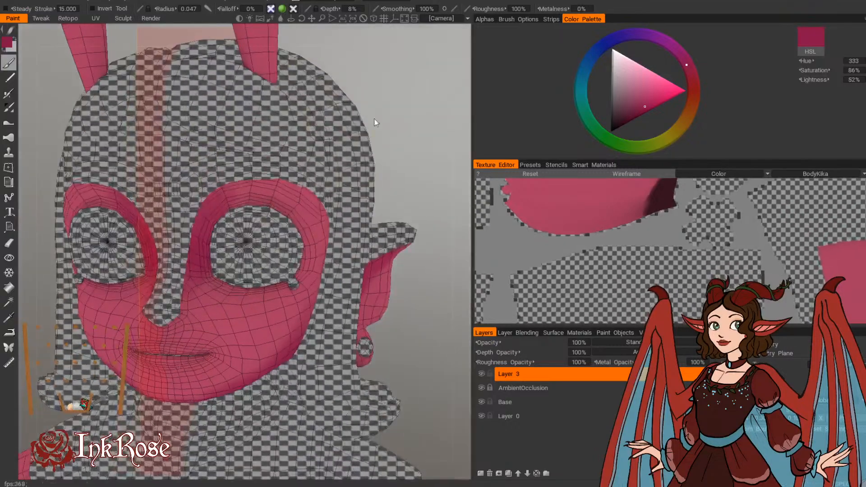
mouse_move(229, 193)
left_mouse_down()
mouse_move(201, 222)
mouse_move(193, 269)
left_mouse_up()
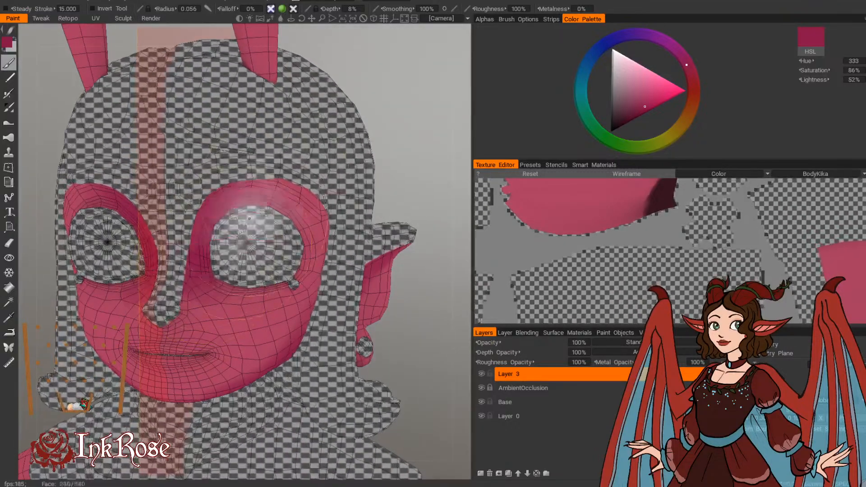
Step: Extend the deep-pink shading over the upper eye socket with a brush radius of 0.068
left_click_drag(409, 122, 348, 130)
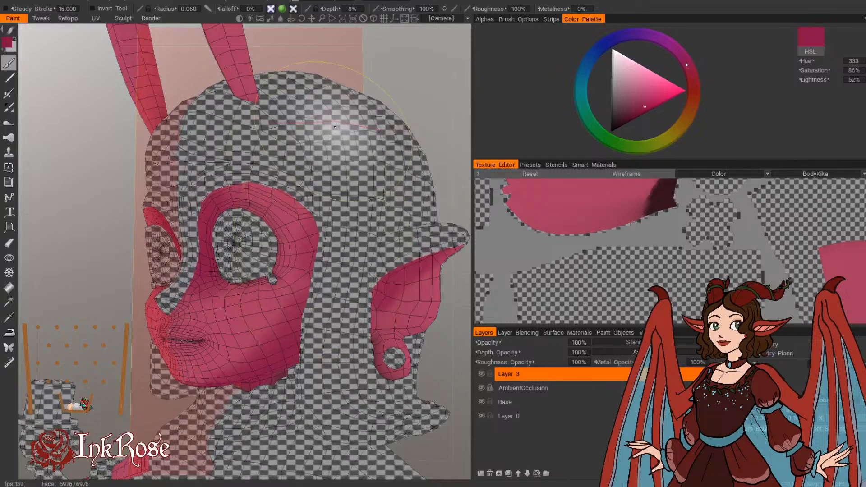
middle_click_drag(335, 127, 286, 134)
left_click_drag(399, 82, 410, 78)
mouse_move(216, 155)
right_mouse_down()
mouse_move(185, 187)
mouse_move(174, 186)
right_mouse_up()
left_click_drag(225, 197, 266, 222)
left_click_drag(399, 126, 360, 128)
Step: Shade the side ear's inner edges and the lobe around the earring in deep pink, using brush radii of 0.027 and 0.031
right_click_drag(334, 309, 346, 310)
left_click_drag(320, 290, 389, 257)
left_click_drag(417, 202, 437, 180)
right_click_drag(386, 252, 397, 251)
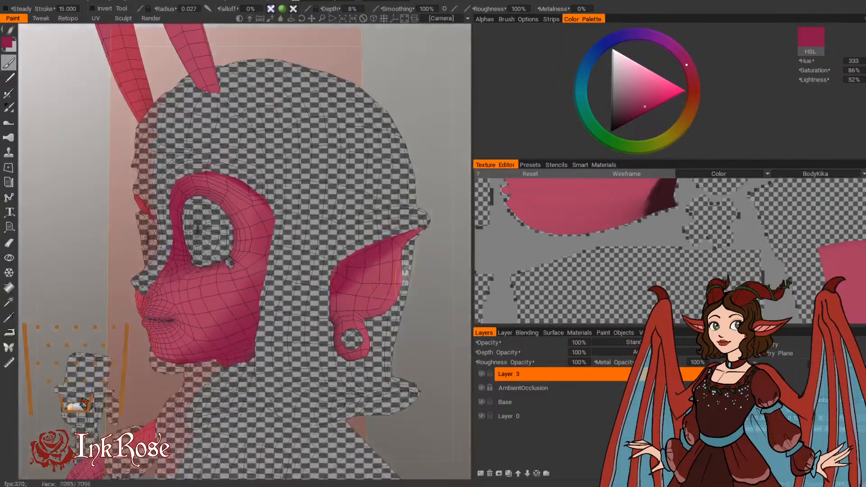
left_click_drag(420, 333, 416, 295)
right_click_drag(359, 294, 363, 294)
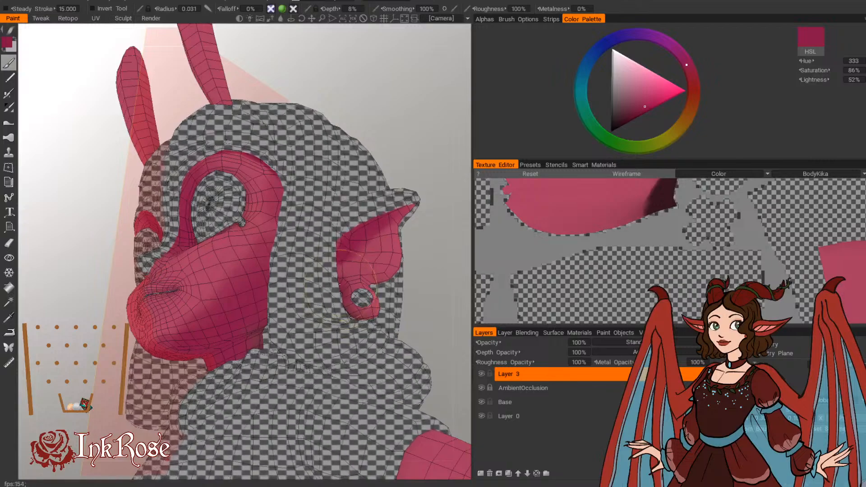
left_click_drag(429, 297, 399, 326)
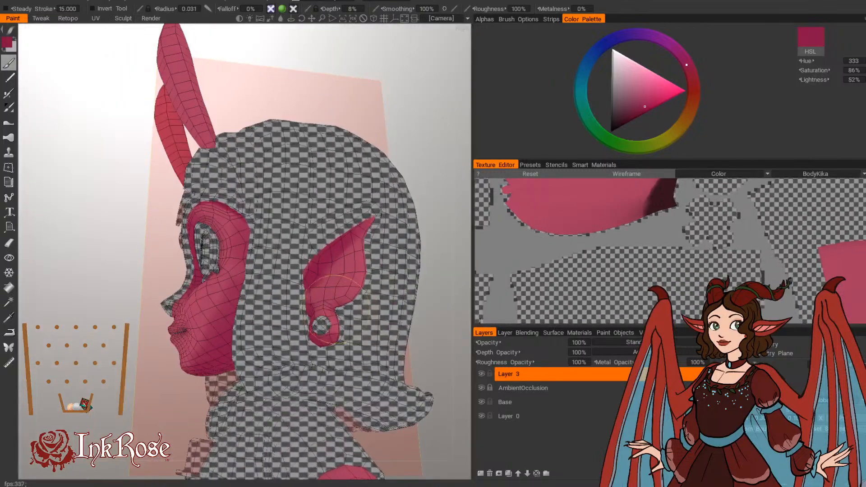
left_click_drag(434, 253, 466, 234)
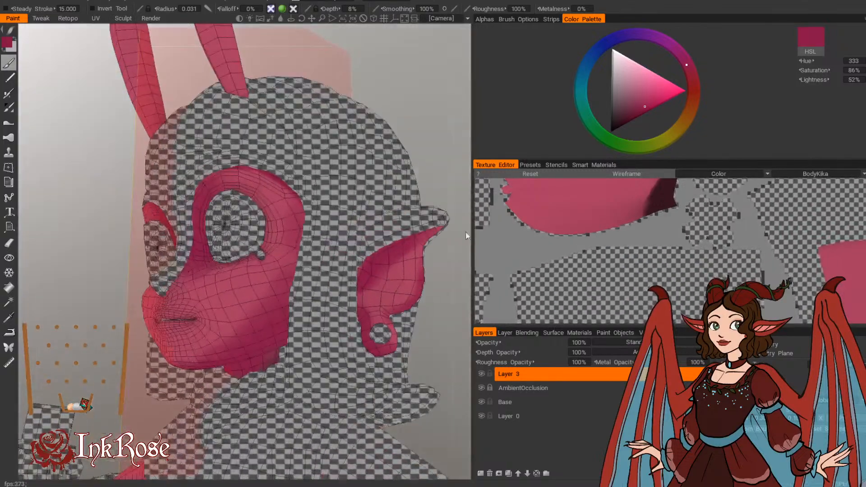
mouse_move(434, 310)
left_mouse_down()
mouse_move(460, 269)
mouse_move(445, 264)
left_mouse_up()
left_click_drag(424, 176, 406, 217)
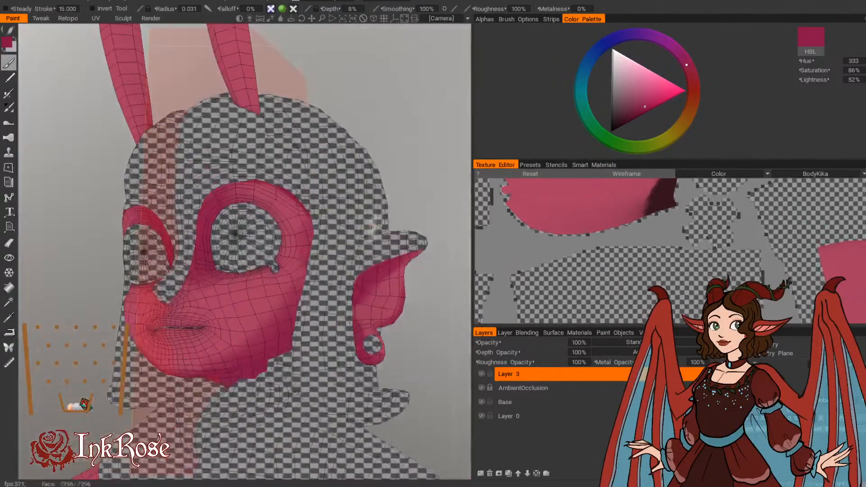
Step: Shade the skin beneath and beside the nose tip in deep pink, reducing the brush radius from 0.024 to 0.01
left_click_drag(427, 409, 446, 339)
left_click_drag(352, 221, 388, 253)
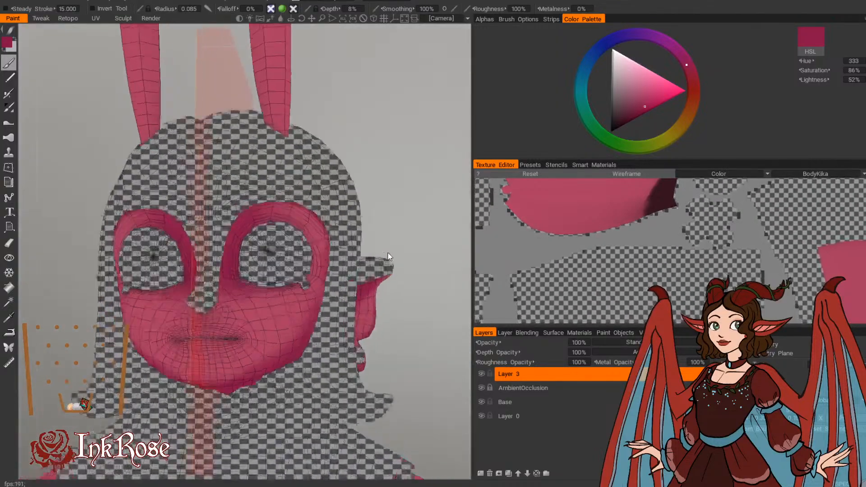
right_click_drag(387, 253, 413, 223)
middle_click_drag(413, 223, 387, 182)
right_click_drag(387, 186, 433, 187)
right_click_drag(164, 294, 135, 295)
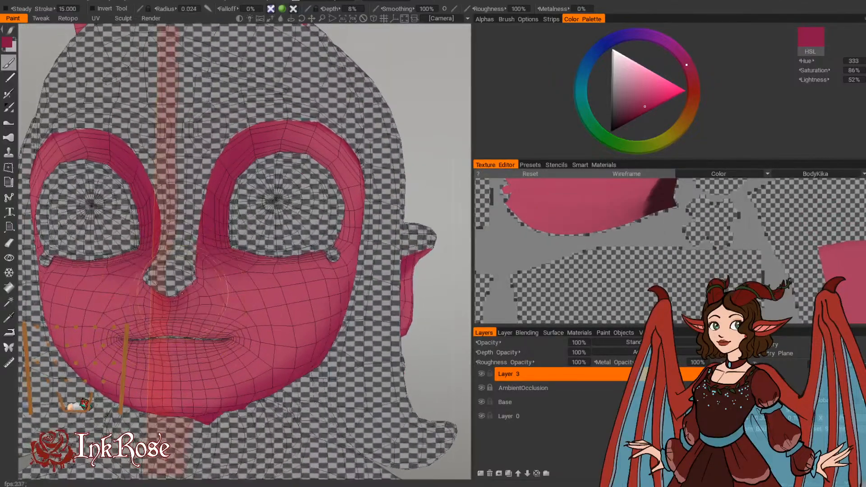
left_click_drag(427, 103, 418, 92)
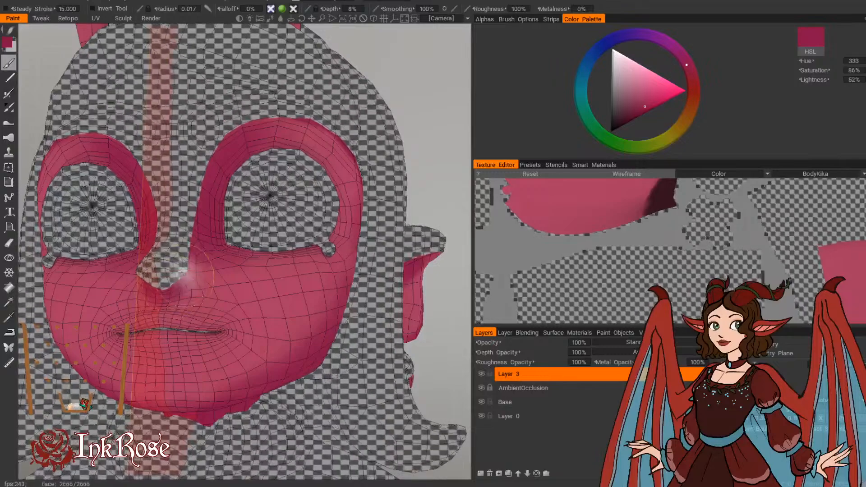
right_click_drag(184, 275, 173, 276)
left_click_drag(425, 84, 368, 100)
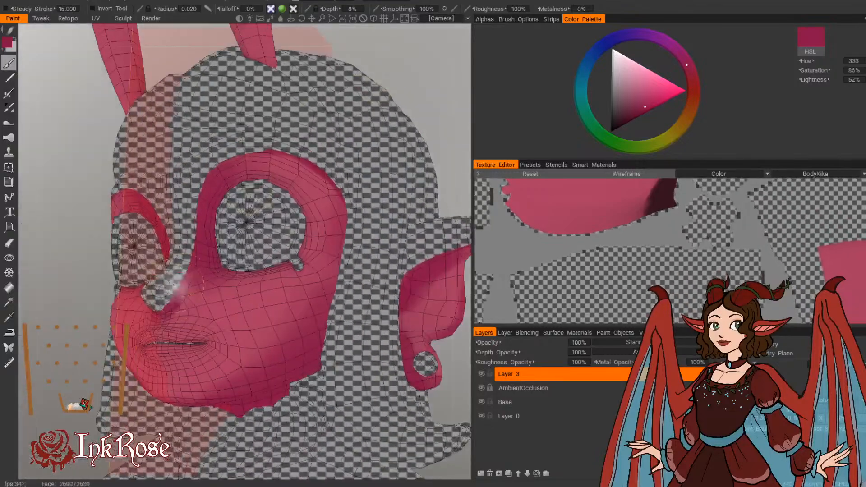
right_click_drag(174, 289, 162, 298)
left_click_drag(166, 307, 182, 276)
left_click_drag(414, 52, 442, 74)
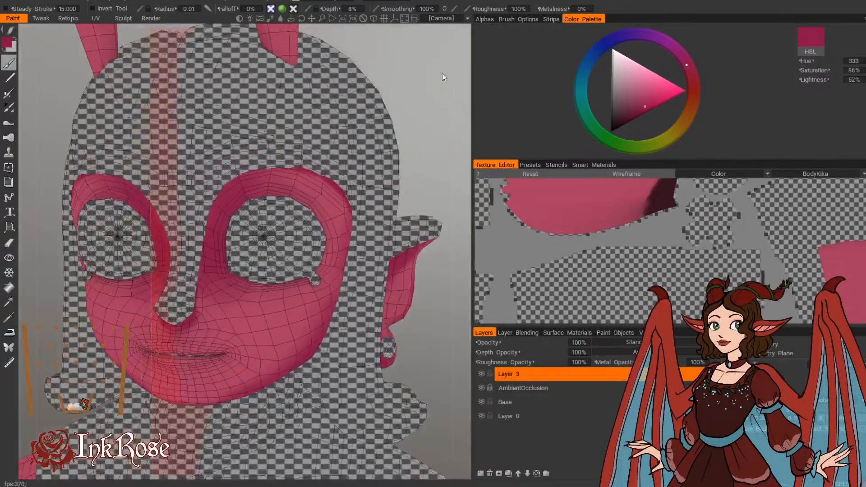
Step: Deepen the shading around the eye socket, along the upper rim at radius 0.012 and down the outer edge at radius 0.022
mouse_move(380, 72)
left_mouse_down()
mouse_move(391, 47)
mouse_move(388, 84)
mouse_move(404, 67)
mouse_move(395, 140)
left_mouse_up()
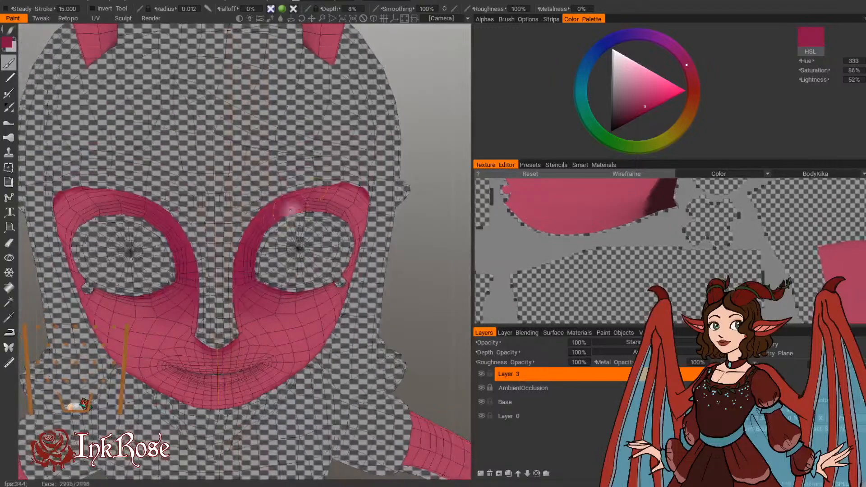
left_click_drag(459, 132, 384, 129)
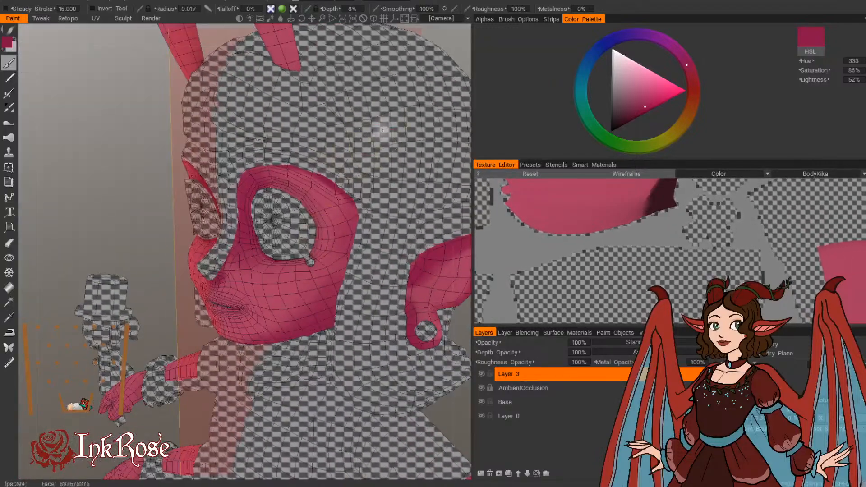
left_click_drag(144, 255, 99, 263)
key("bracketright")
key("bracketright")
key("bracketright")
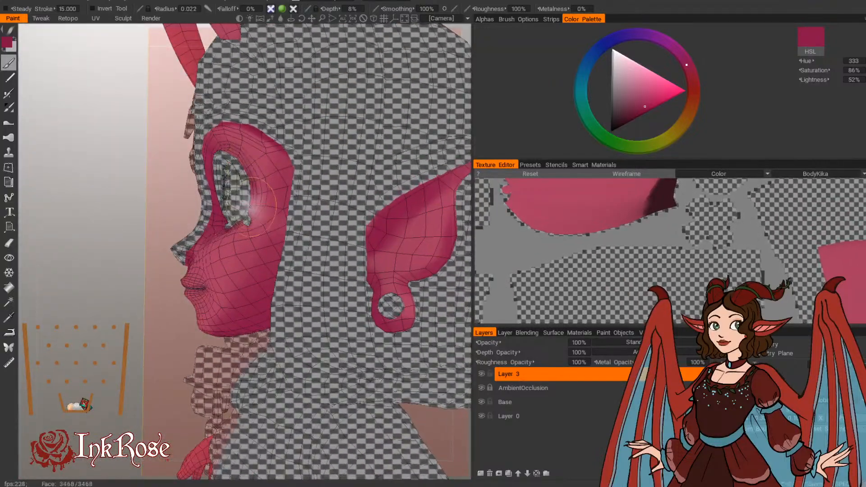
left_click_drag(254, 206, 242, 167)
left_click_drag(131, 333, 305, 354)
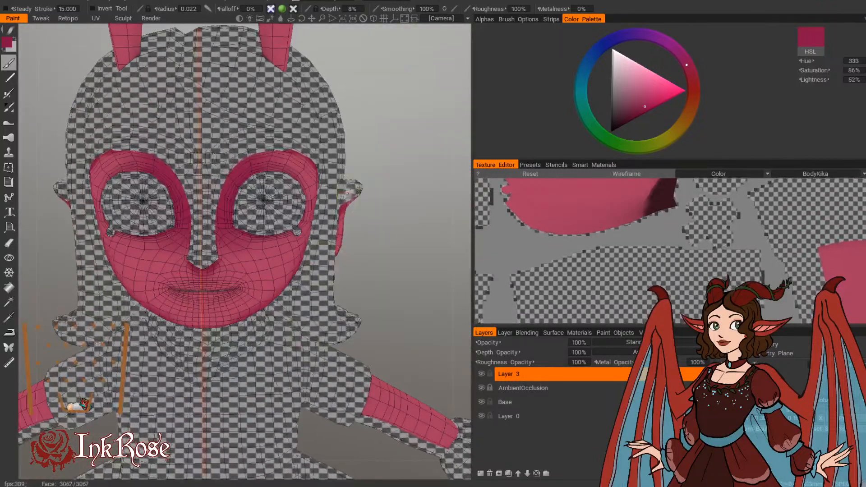
middle_click_drag(382, 221, 378, 264)
scroll(378, 264, "up", 6)
scroll(370, 264, "down", 6)
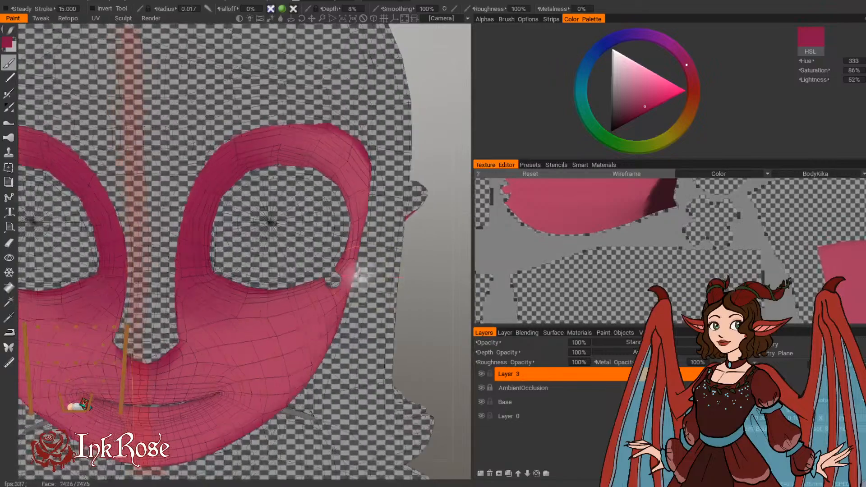
scroll(413, 279, "up", 4)
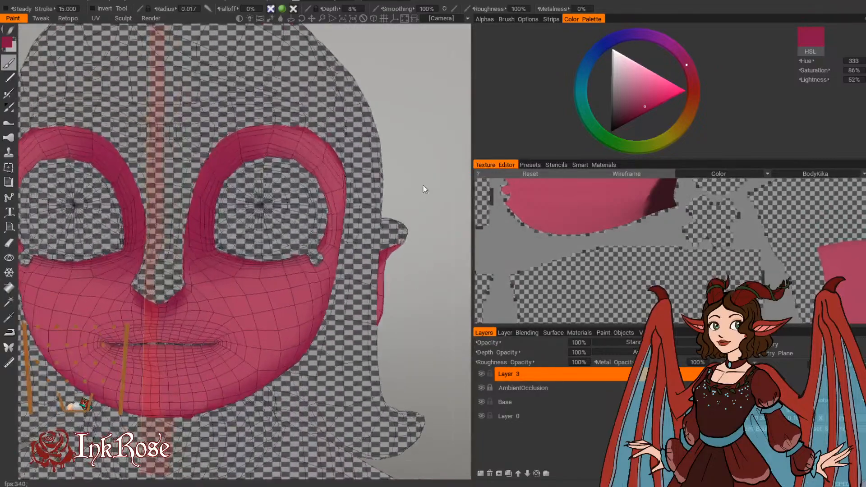
Step: Shade the lips and the area just under the nose in deep pink, with brush radii of 0.016 and 0.013
mouse_move(157, 356)
left_mouse_down()
mouse_move(114, 349)
mouse_move(187, 348)
mouse_move(158, 347)
left_mouse_up()
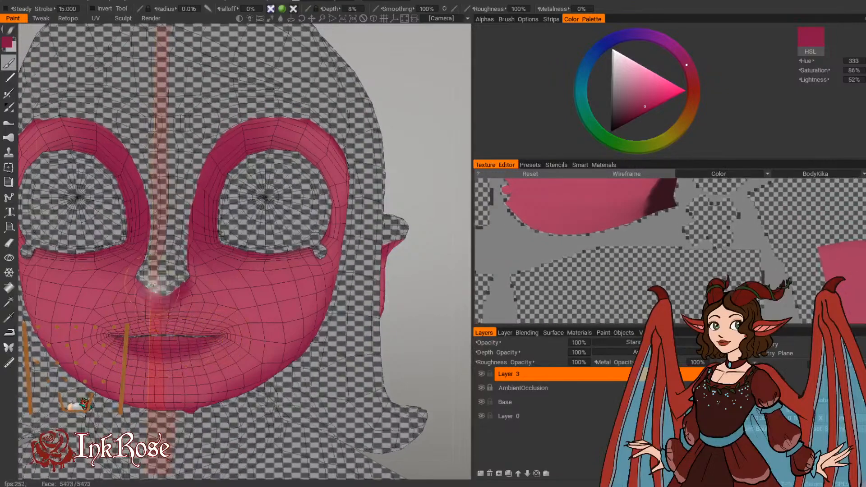
key("bracketleft")
key("bracketleft")
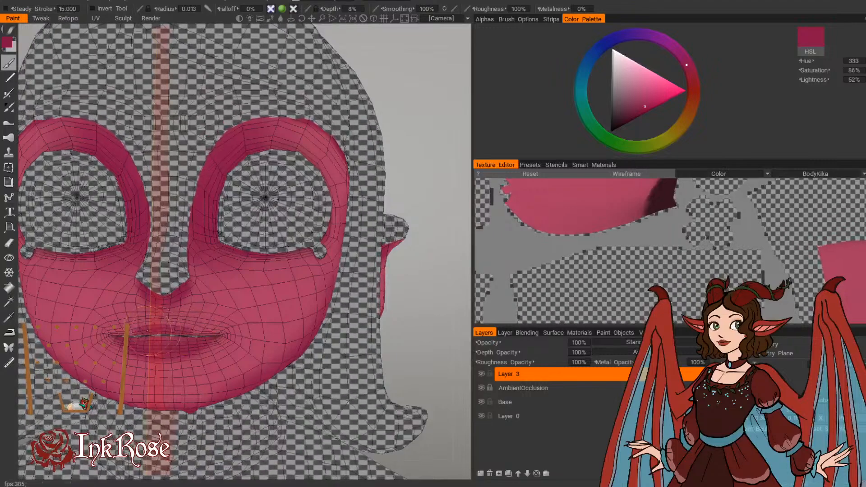
left_click_drag(419, 126, 408, 73)
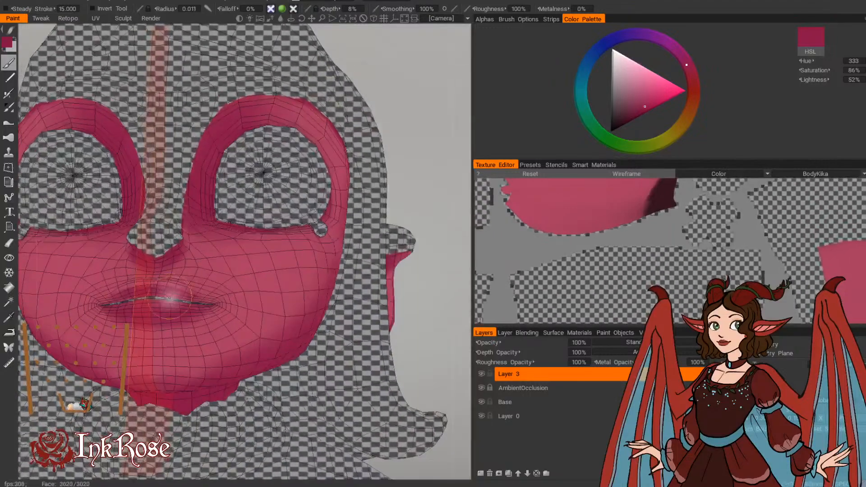
Step: Refine the deep-pink shading of the upper lip and mouth line with a brush smaller than radius 0.011
key("bracketleft")
key("bracketleft")
key("bracketleft")
key("bracketleft")
key("bracketleft")
key("bracketleft")
key("bracketleft")
key("bracketleft")
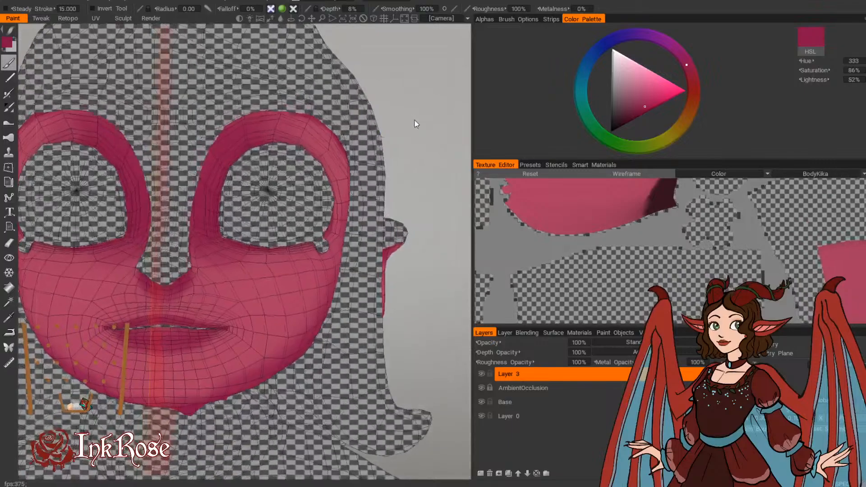
middle_click_drag(425, 212, 440, 225)
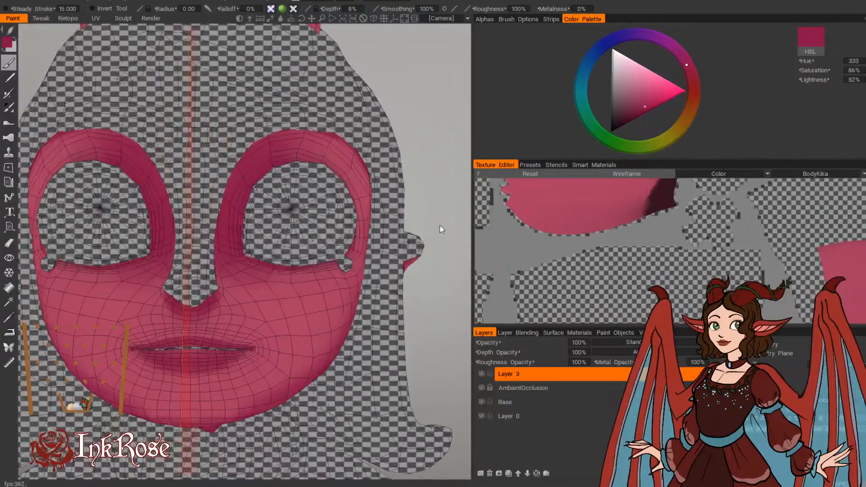
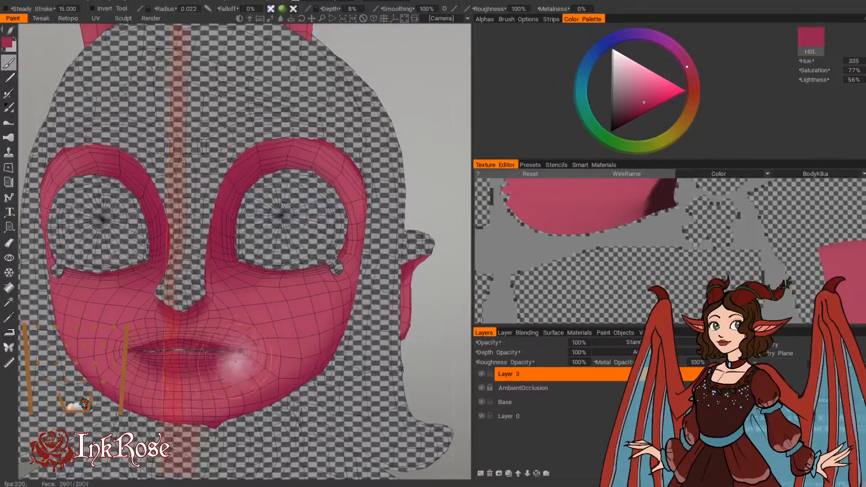
Step: Sample the lighter skin pink (hue 340, saturation 64%, lightness 63%) and brush it over the pointed ear's inner surface
left_click_drag(441, 133, 439, 137)
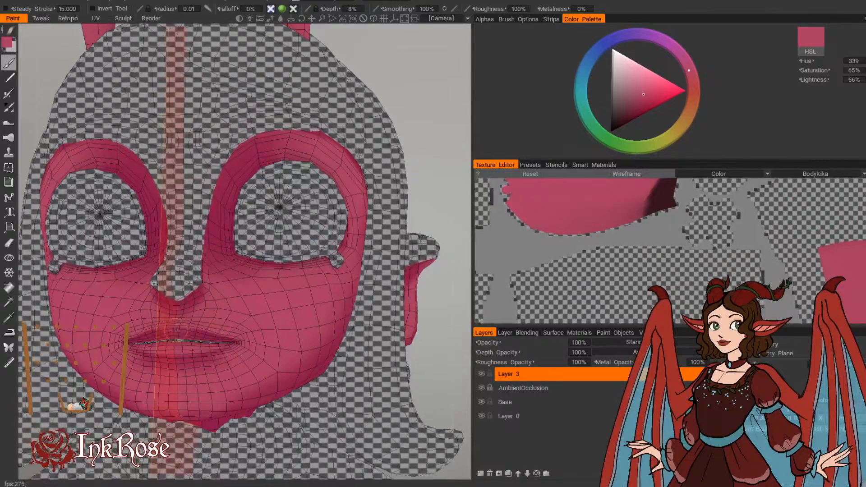
left_click_drag(451, 160, 405, 140)
middle_click_drag(404, 139, 386, 143)
key("v")
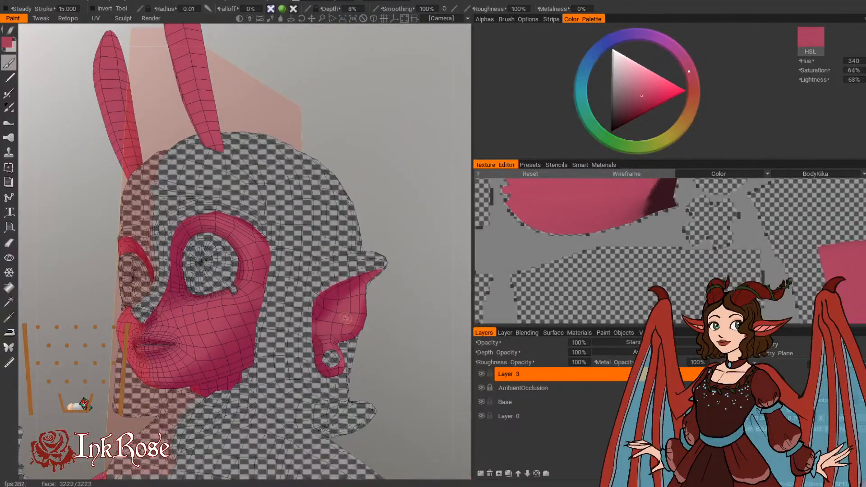
right_click_drag(341, 315, 363, 315)
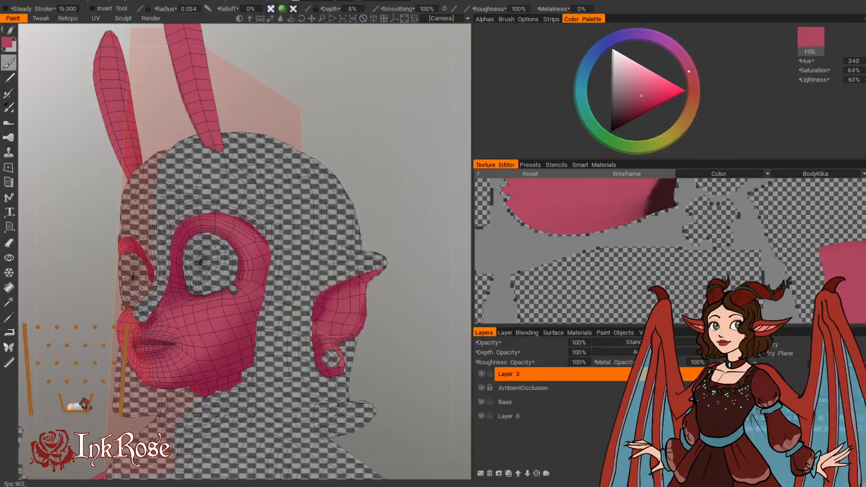
Step: Sample deep pink (hue 334, saturation 84%, lightness 52%) and shade the front of the horns' lower parts at radii 0.047 and 0.069
mouse_move(397, 159)
left_mouse_down()
mouse_move(419, 167)
mouse_move(405, 168)
left_mouse_up()
key("v")
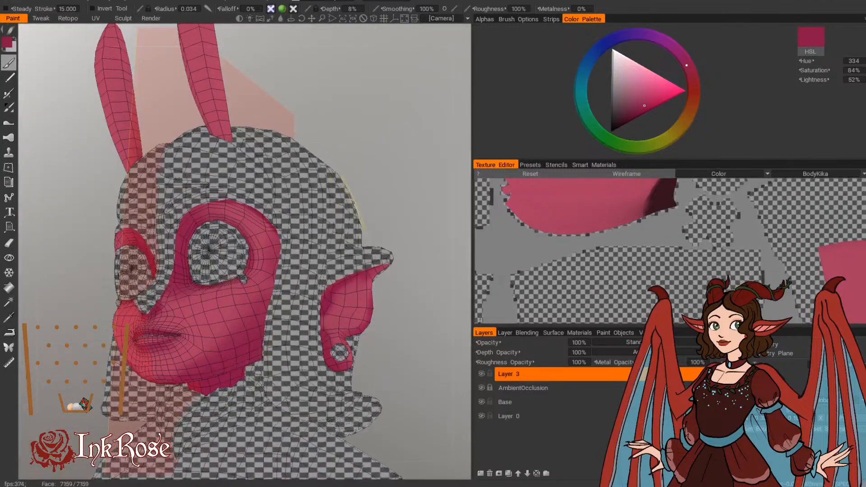
middle_click_drag(360, 146, 350, 282)
left_click_drag(350, 282, 443, 212)
middle_click_drag(444, 212, 369, 258)
left_click_drag(369, 259, 320, 271)
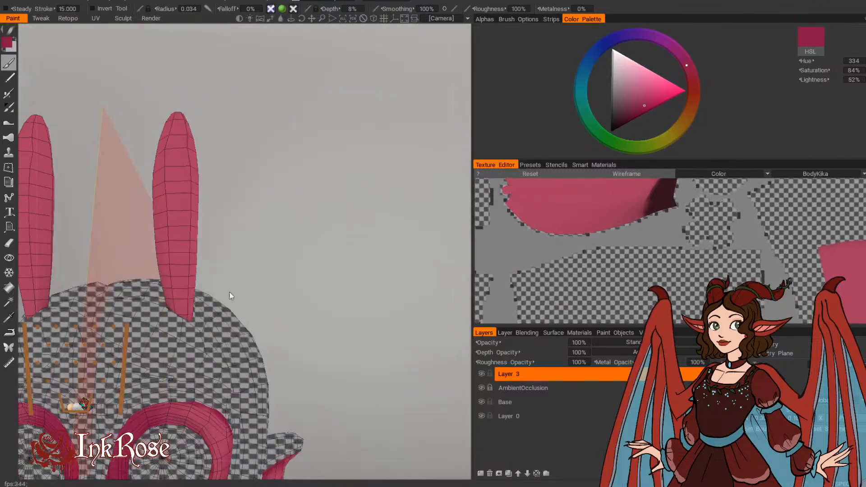
left_click_drag(203, 247, 215, 248)
key("bracketright")
key("bracketright")
key("bracketright")
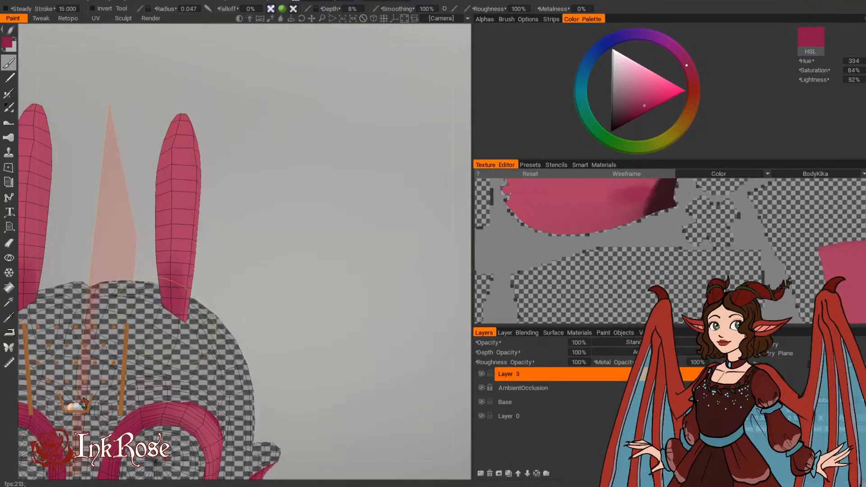
left_click_drag(175, 201, 172, 229)
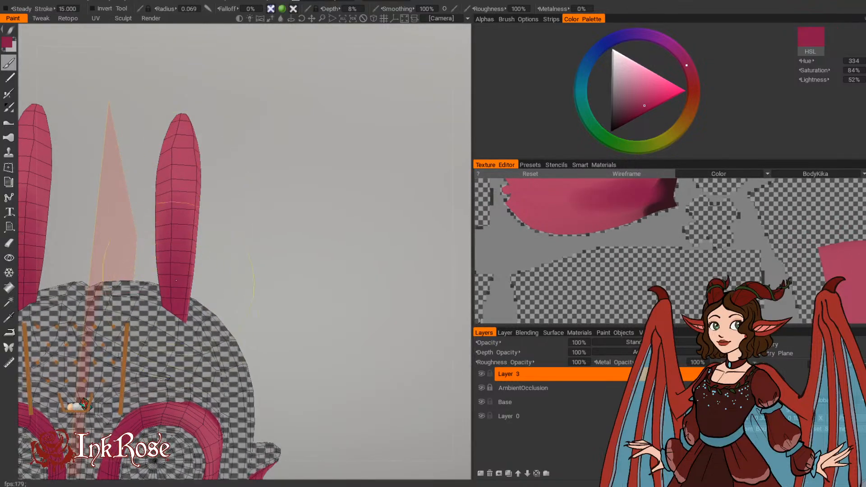
left_click_drag(204, 294, 170, 230)
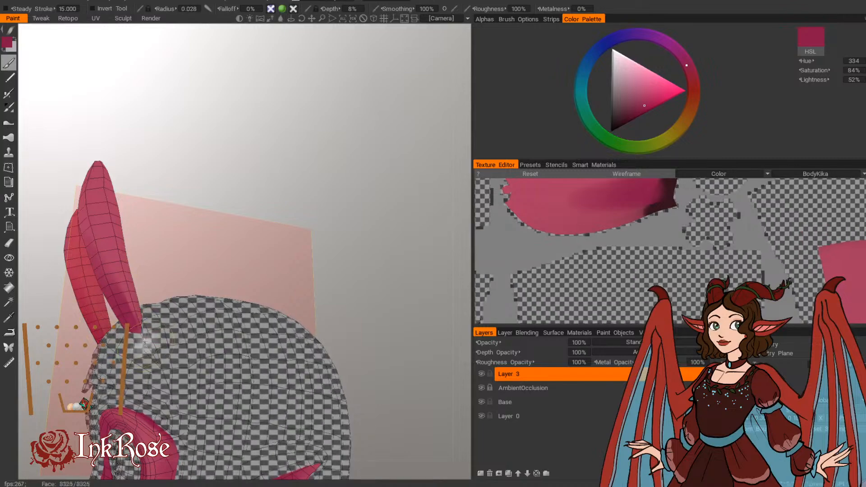
Step: Deepen the back and sides of the horn bases in deep pink, increasing the brush radius from 0.028 to 0.053
left_click_drag(174, 124, 118, 225)
left_click_drag(194, 234, 128, 267)
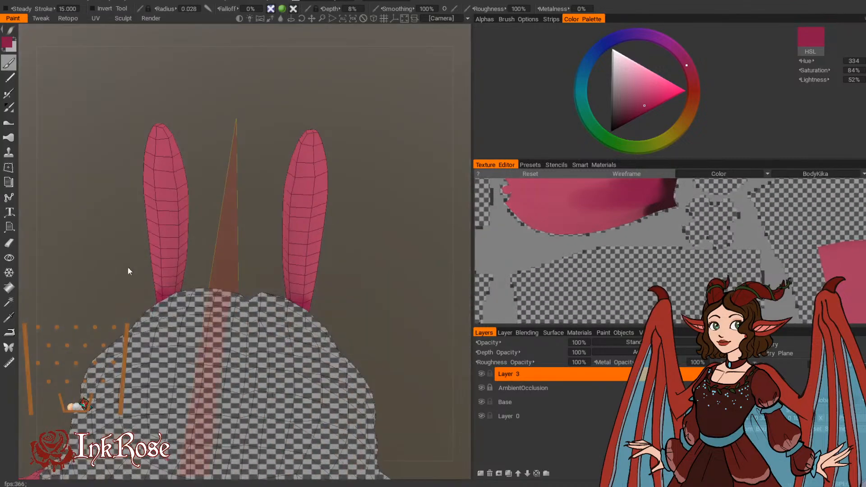
mouse_move(108, 298)
left_mouse_down()
mouse_move(151, 243)
mouse_move(229, 321)
mouse_move(186, 274)
left_mouse_up()
key("bracketright")
key("bracketright")
key("bracketright")
key("bracketright")
key("bracketright")
key("bracketright")
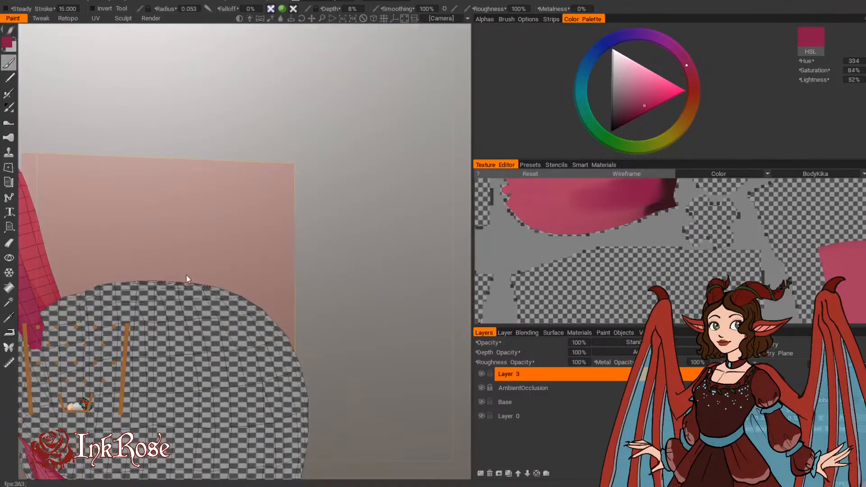
middle_click_drag(177, 253, 289, 256)
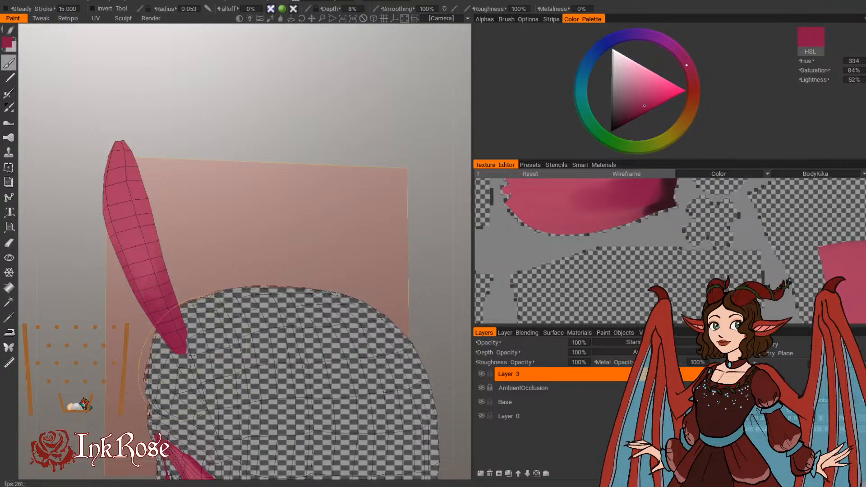
left_click_drag(204, 210, 316, 228)
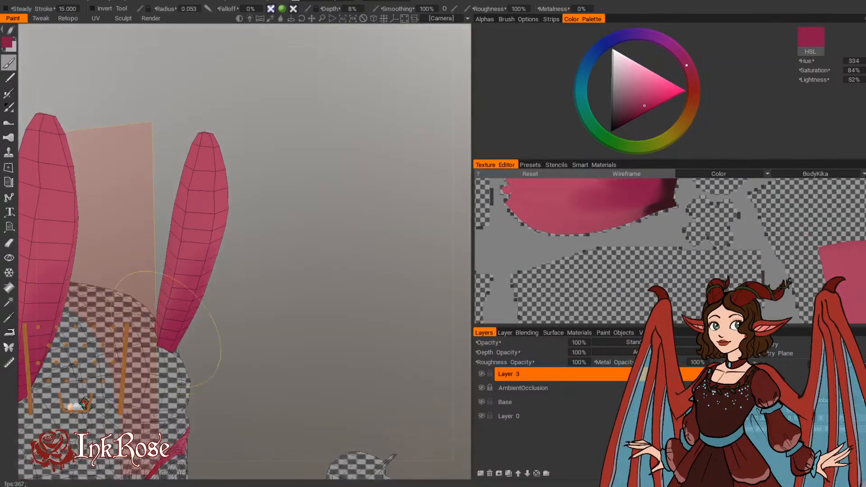
Step: Extend the deep-pink shading up the horns' outer sides with a brush radius of 0.071
mouse_move(163, 331)
left_mouse_down()
mouse_move(280, 252)
mouse_move(371, 266)
mouse_move(171, 347)
mouse_move(174, 287)
mouse_move(262, 212)
mouse_move(359, 261)
mouse_move(163, 346)
left_mouse_up()
left_click_drag(262, 332, 214, 259)
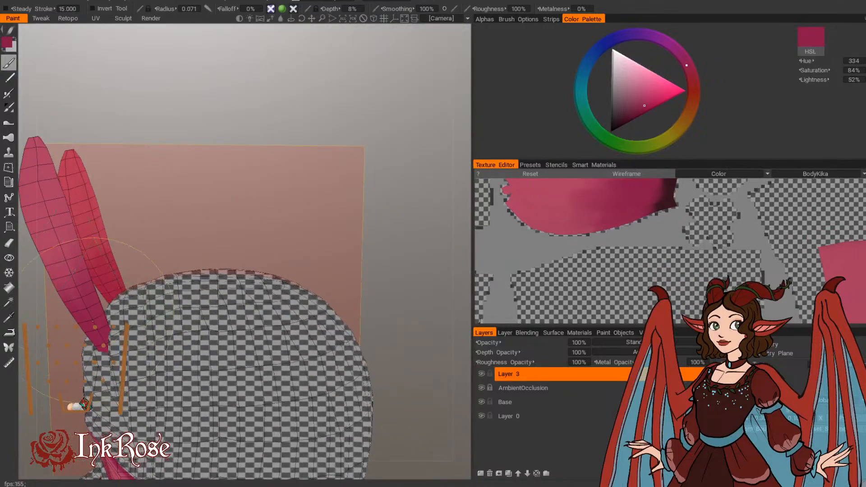
left_click_drag(246, 199, 62, 205)
left_click_drag(107, 190, 291, 241)
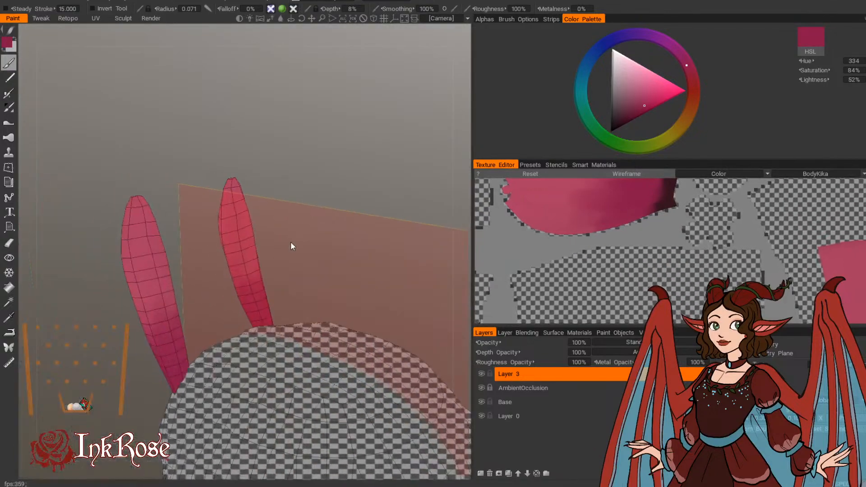
Step: Shade the shoulder-side edge of the arm's lighter skin area in deep pink, with brush radii of 0.016, 0.013 and 0.01
mouse_move(120, 249)
left_mouse_down()
mouse_move(155, 361)
mouse_move(333, 337)
mouse_move(370, 227)
left_mouse_up()
scroll(370, 227, "down", 5)
middle_click_drag(371, 227, 343, 179)
scroll(357, 186, "up", 5)
left_click_drag(343, 182, 310, 263)
right_click_drag(203, 309, 185, 309)
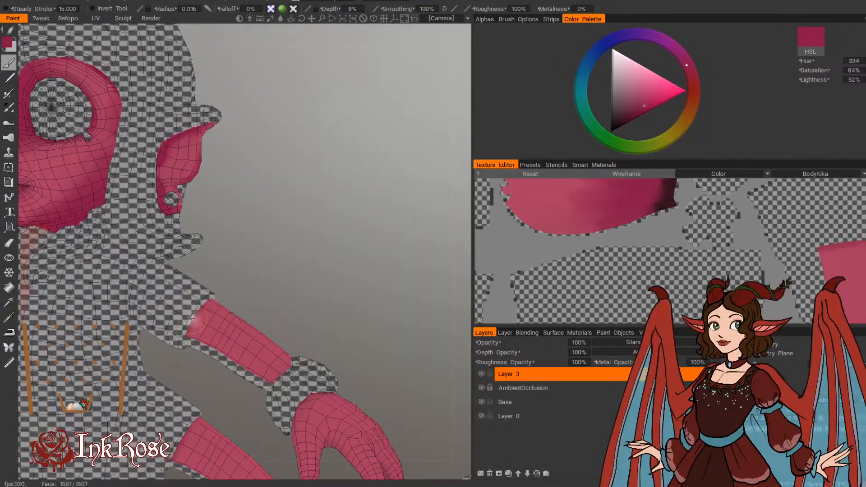
left_click_drag(209, 302, 188, 335)
left_click_drag(268, 270, 135, 271)
left_click_drag(192, 289, 208, 302)
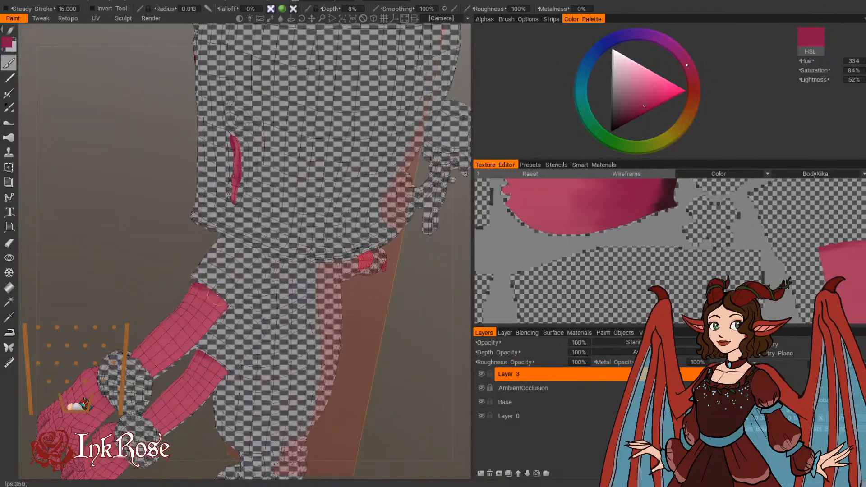
mouse_move(159, 274)
left_mouse_down()
mouse_move(151, 248)
mouse_move(172, 238)
mouse_move(222, 280)
mouse_move(202, 318)
mouse_move(224, 311)
mouse_move(206, 285)
left_mouse_up()
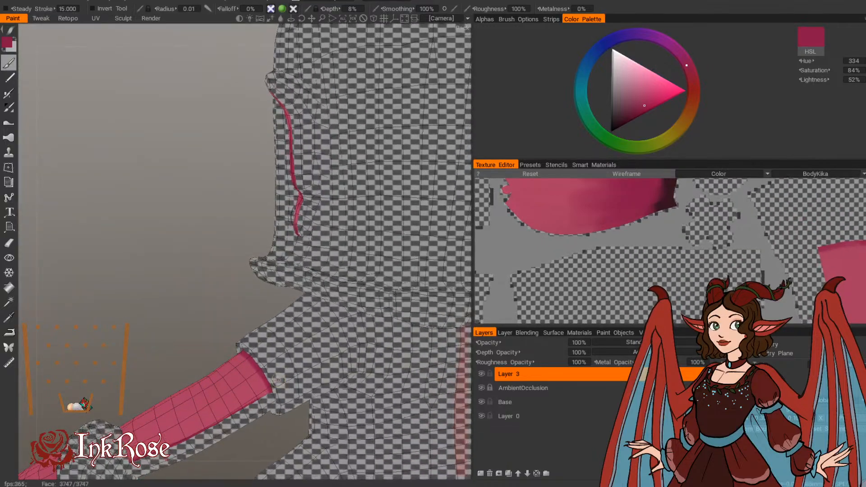
Step: Shade the end of the arm's skin area where it meets the wrist cuff in deep pink at radius 0.01
middle_click_drag(175, 444, 185, 370)
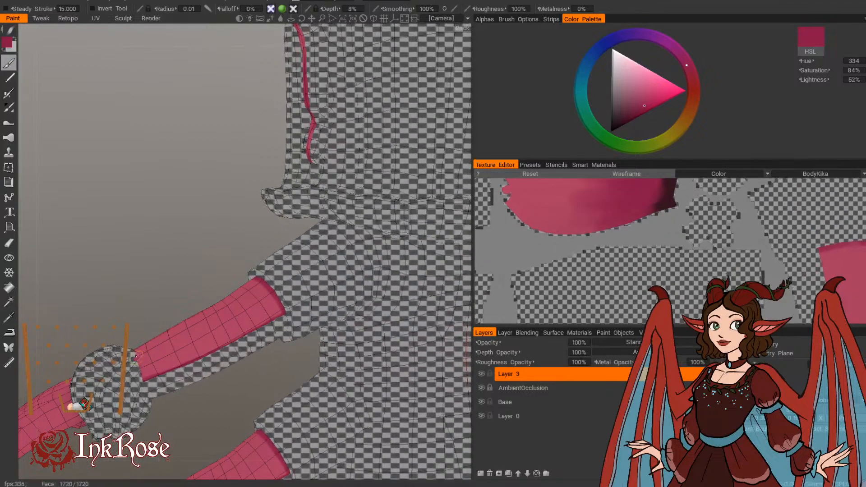
middle_click_drag(137, 333, 331, 340)
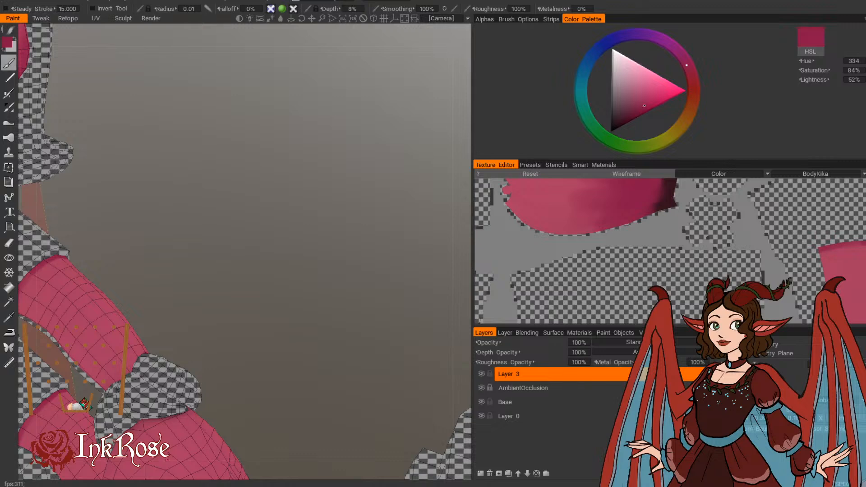
middle_click_drag(241, 308, 246, 321)
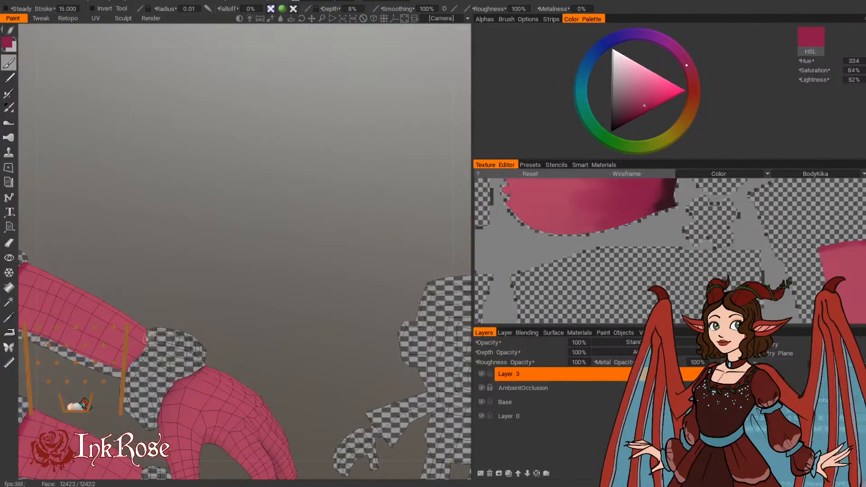
left_click_drag(193, 269, 273, 285)
Step: Shade the lower side of the arm's skin area in deep pink, with brush radii of 0.029, 0.043 and 0.039
right_click_drag(143, 363, 155, 359)
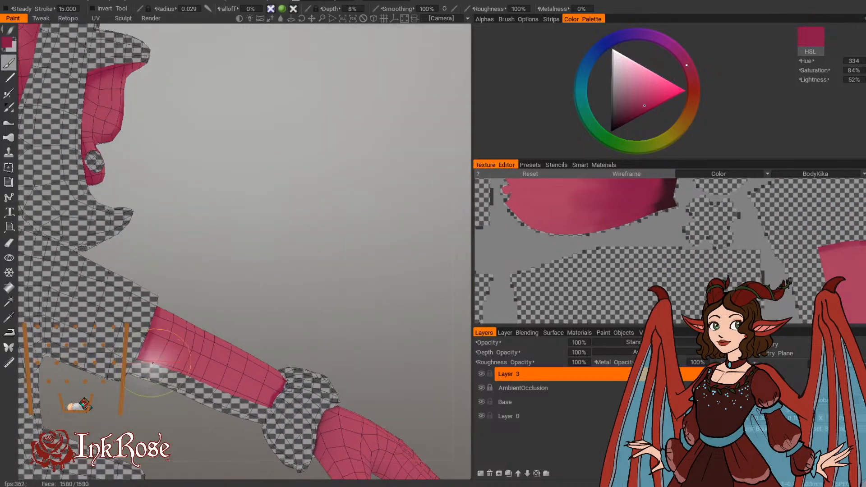
left_click_drag(133, 351, 194, 360)
right_click_drag(190, 360, 174, 359)
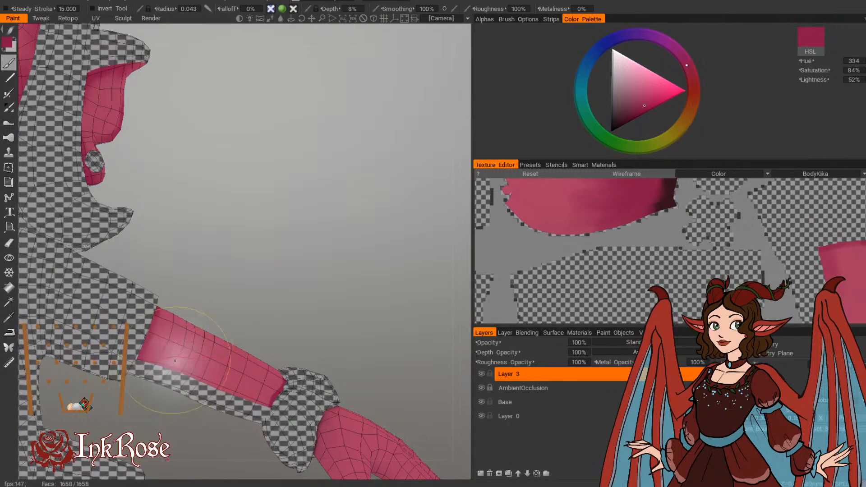
mouse_move(175, 359)
left_mouse_down()
mouse_move(190, 361)
mouse_move(186, 354)
left_mouse_up()
left_click_drag(245, 324, 266, 325)
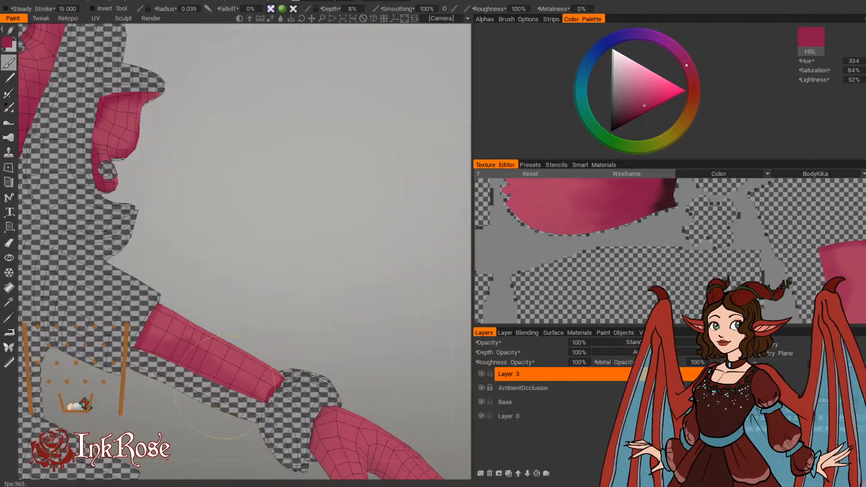
left_click_drag(181, 361, 230, 383)
left_click_drag(247, 350, 238, 346)
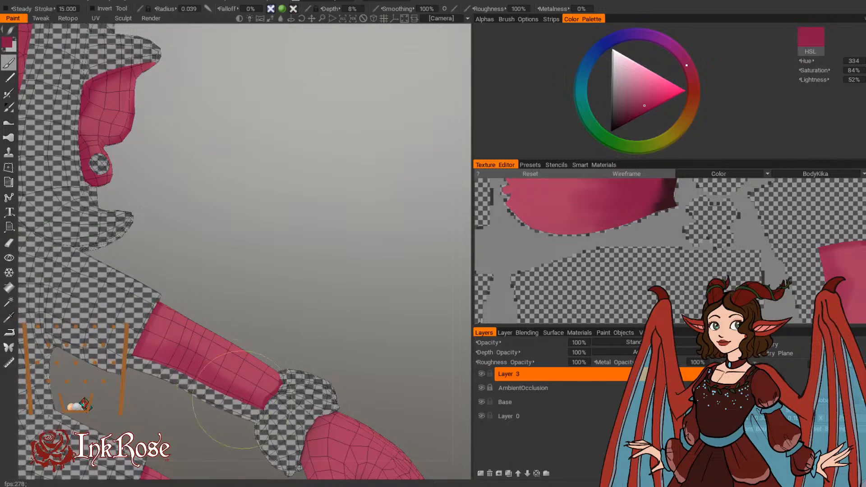
Step: Broaden the soft deep-pink shading along the arm's underside and elbow, with brush radii of 0.057 and 0.069
left_click_drag(334, 336, 131, 291)
right_click_drag(234, 391, 253, 391)
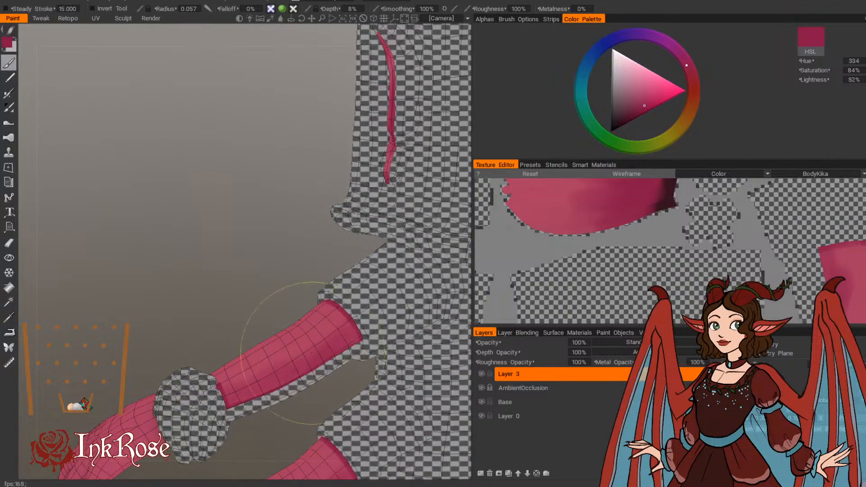
mouse_move(247, 298)
left_mouse_down()
mouse_move(415, 313)
mouse_move(429, 337)
mouse_move(290, 358)
mouse_move(354, 258)
left_mouse_up()
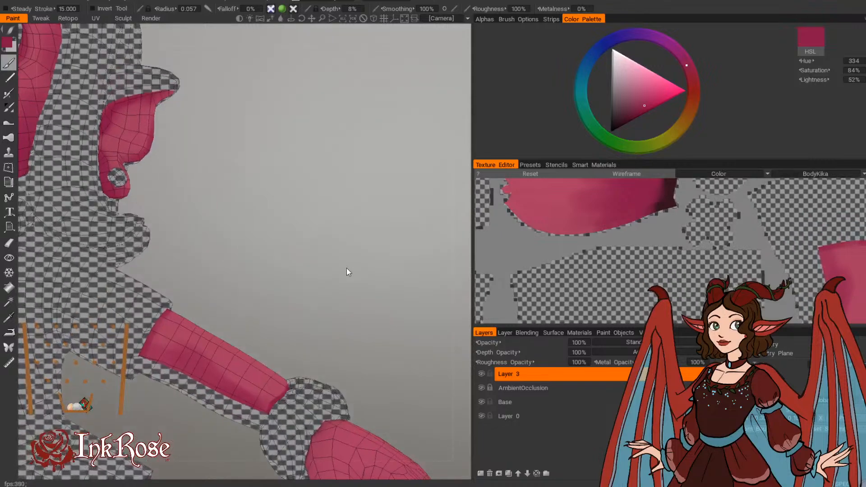
mouse_move(233, 272)
left_mouse_down()
mouse_move(226, 296)
mouse_move(235, 307)
left_mouse_up()
key("bracketright")
key("bracketright")
key("bracketright")
key("bracketright")
key("bracketright")
key("bracketright")
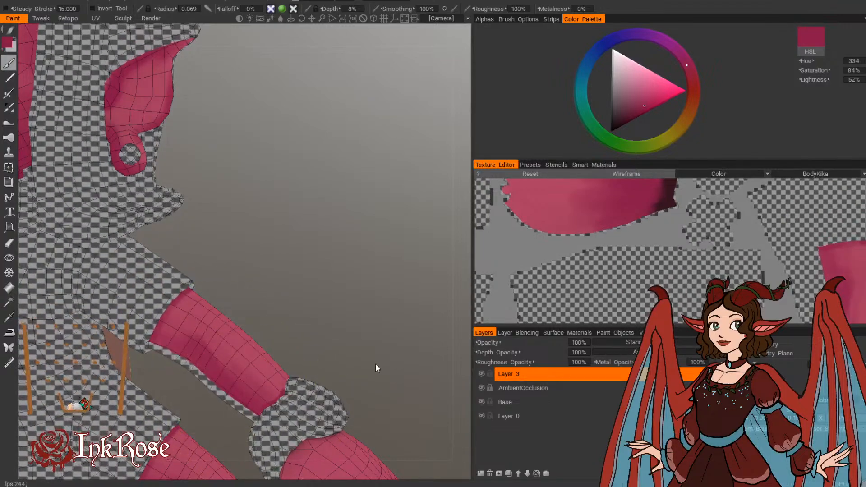
Step: Shade the hand between the thumb and forefinger in deep pink, reducing the brush radius from 0.036 to 0.023
mouse_move(375, 363)
left_mouse_down()
mouse_move(388, 361)
mouse_move(334, 362)
mouse_move(310, 256)
mouse_move(289, 218)
mouse_move(342, 205)
mouse_move(343, 213)
mouse_move(363, 214)
left_mouse_up()
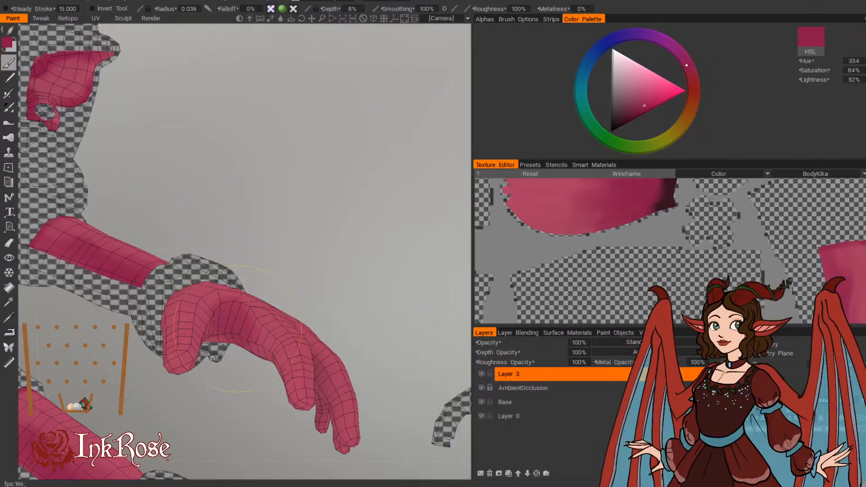
mouse_move(300, 243)
left_mouse_down()
mouse_move(337, 346)
mouse_move(319, 388)
left_mouse_up()
mouse_move(318, 356)
left_mouse_down()
mouse_move(331, 189)
mouse_move(258, 191)
mouse_move(218, 224)
mouse_move(231, 347)
left_mouse_up()
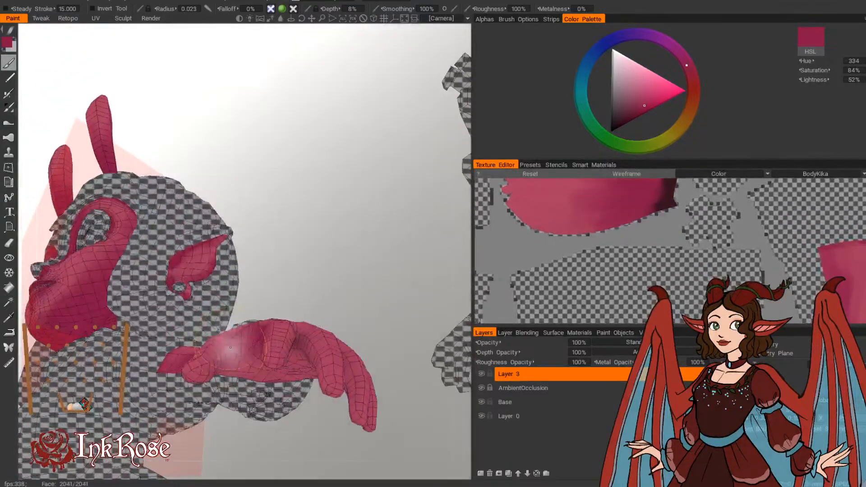
left_click_drag(259, 311, 345, 246)
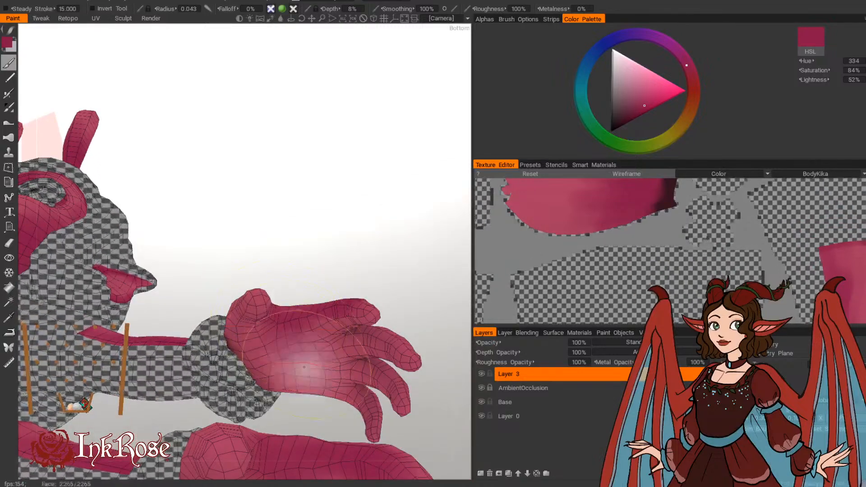
Step: Deepen the centre of the palm and the finger bases in deep pink, with brush radii of 0.043, 0.054 and 0.04
left_click_drag(304, 367, 354, 231)
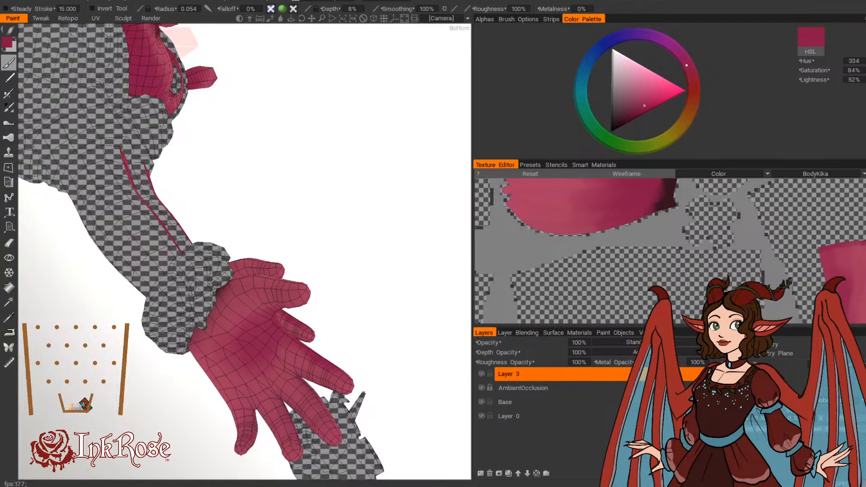
mouse_move(289, 234)
left_mouse_down()
mouse_move(283, 218)
mouse_move(275, 236)
mouse_move(318, 220)
mouse_move(325, 184)
mouse_move(310, 170)
mouse_move(315, 184)
left_mouse_up()
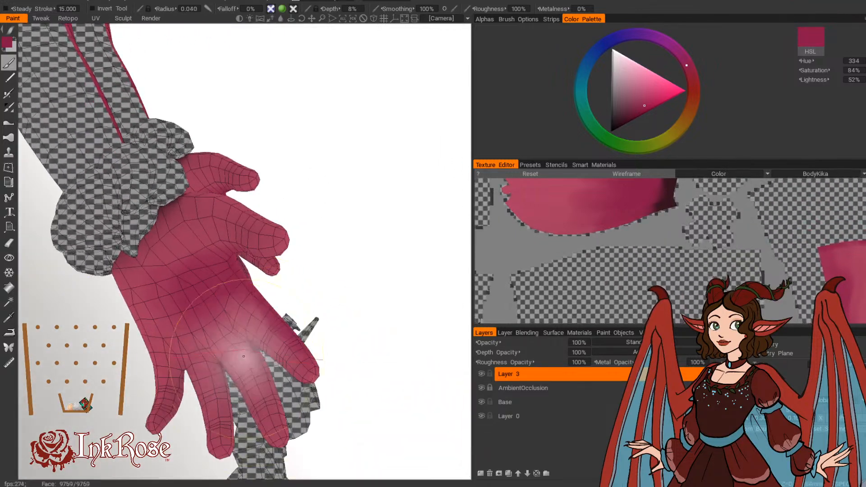
mouse_move(331, 278)
left_mouse_down()
mouse_move(286, 265)
mouse_move(312, 308)
mouse_move(380, 255)
mouse_move(382, 268)
mouse_move(294, 330)
mouse_move(296, 323)
mouse_move(374, 440)
mouse_move(372, 319)
mouse_move(408, 425)
mouse_move(337, 450)
mouse_move(312, 418)
mouse_move(272, 436)
mouse_move(377, 440)
mouse_move(296, 377)
mouse_move(298, 414)
left_mouse_up()
left_click_drag(295, 275, 302, 247)
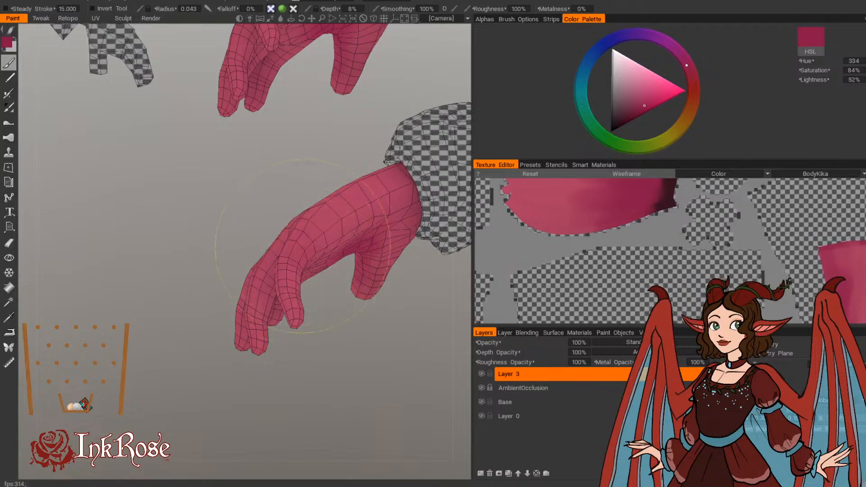
Step: Shade the thumb web and the back of the hand along the cuff at radius 0.043, and reduce the brush radius to 0.015
left_click_drag(365, 297, 367, 285)
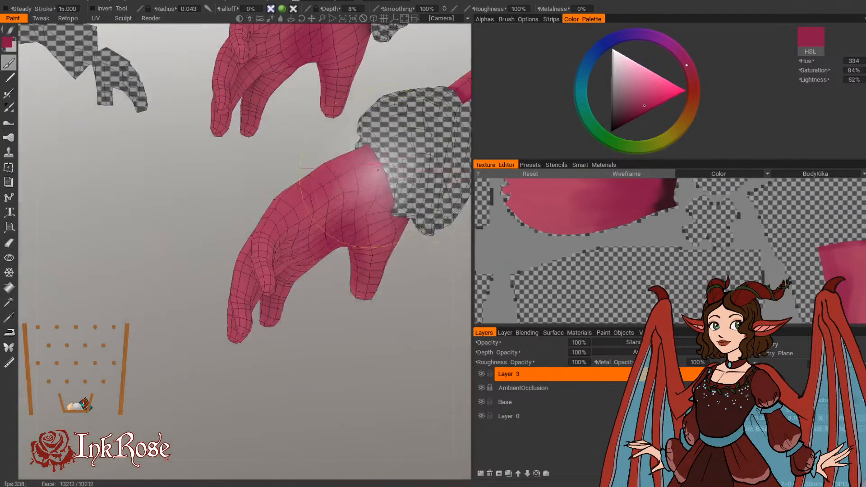
mouse_move(367, 170)
left_mouse_down()
mouse_move(401, 228)
mouse_move(373, 262)
mouse_move(406, 233)
left_mouse_up()
key("bracketleft")
key("bracketleft")
key("bracketleft")
key("bracketleft")
key("bracketleft")
key("bracketleft")
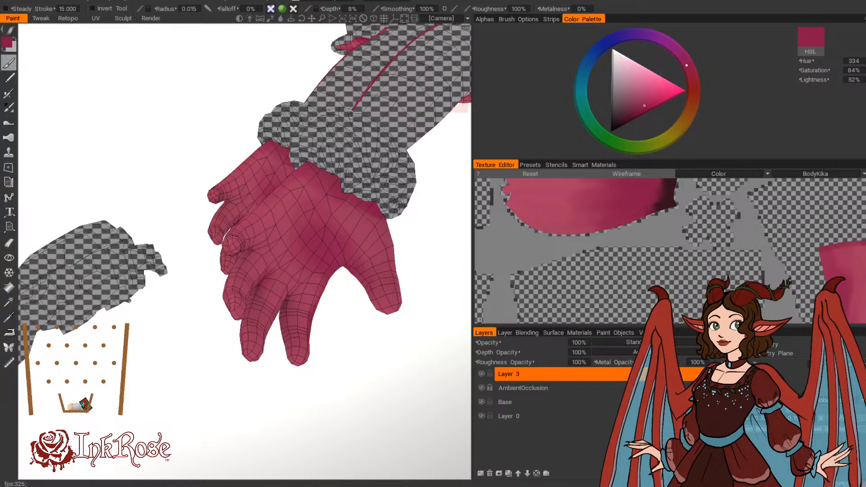
Step: Shade the palm side of the index and middle fingers in deep pink, with brush radii of 0.016, 0.027, 0.036 and 0.025
left_click_drag(140, 389, 223, 444)
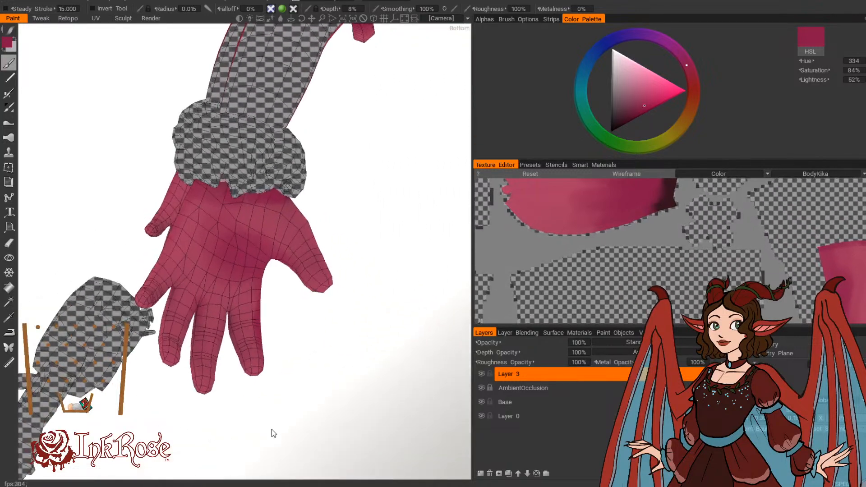
left_click_drag(272, 430, 312, 398)
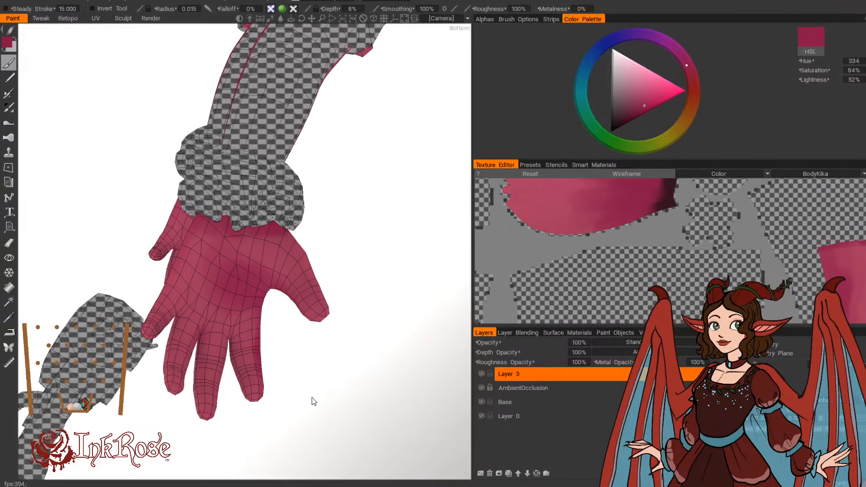
mouse_move(336, 212)
left_mouse_down()
mouse_move(348, 236)
mouse_move(323, 249)
mouse_move(339, 237)
mouse_move(330, 227)
left_mouse_up()
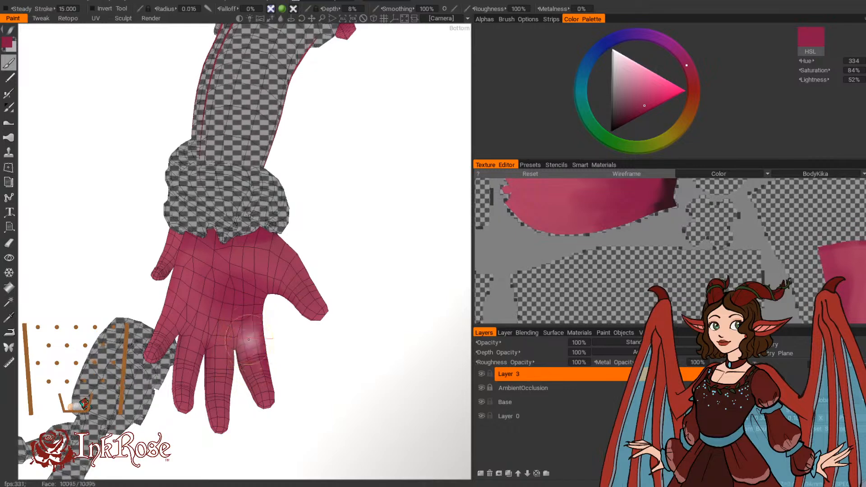
right_click_drag(262, 387, 258, 381)
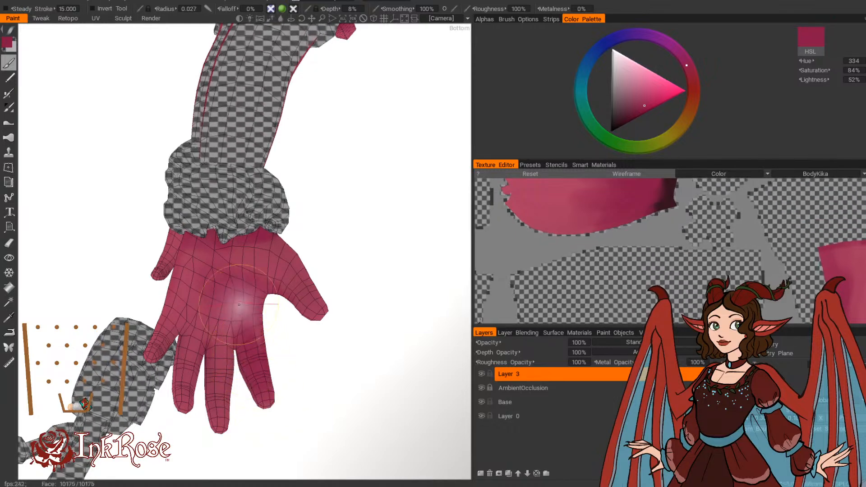
left_click_drag(252, 352, 222, 394)
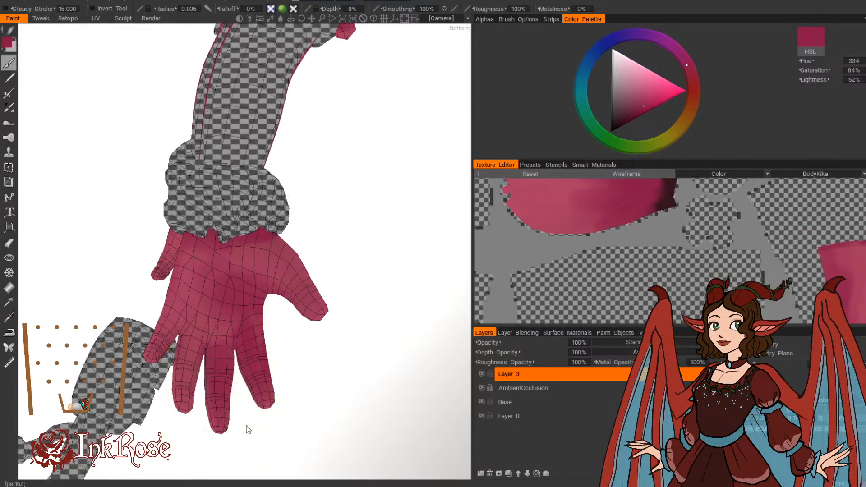
left_click_drag(248, 429, 228, 423)
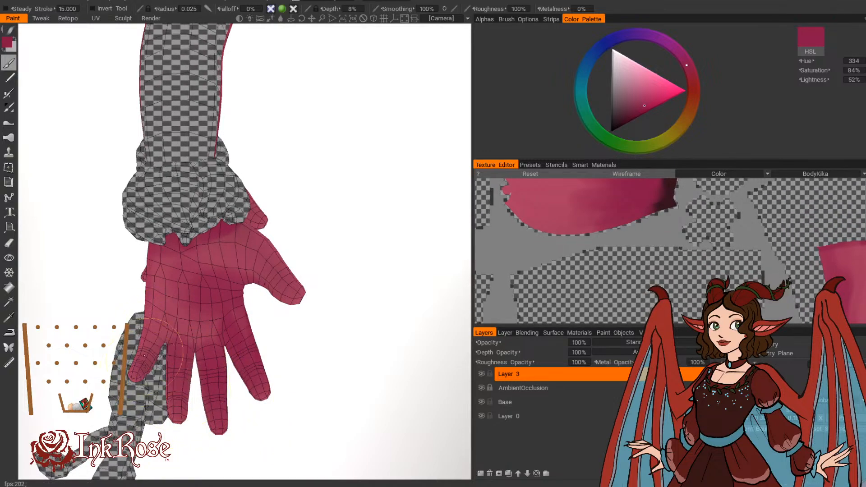
Step: Deepen the palm and the finger bases in soft deep pink, with brush radii of 0.032 and 0.037
left_click_drag(289, 416, 330, 418)
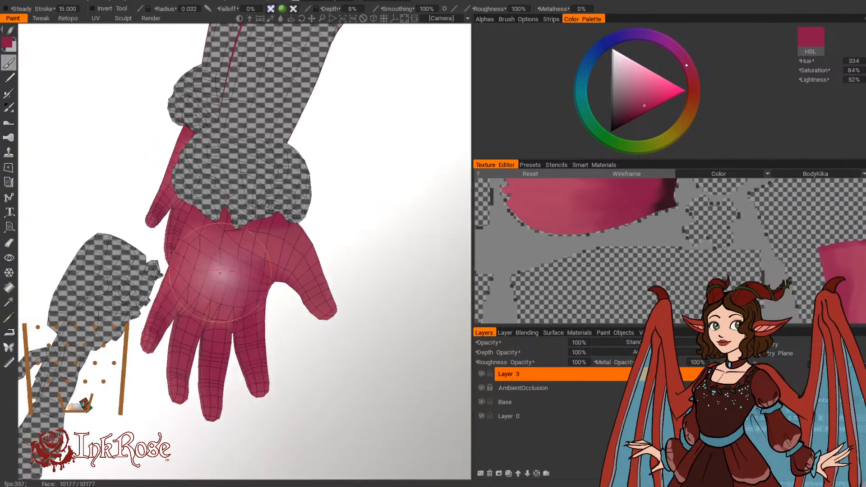
right_click_drag(249, 351, 257, 349)
left_click_drag(251, 441, 296, 424)
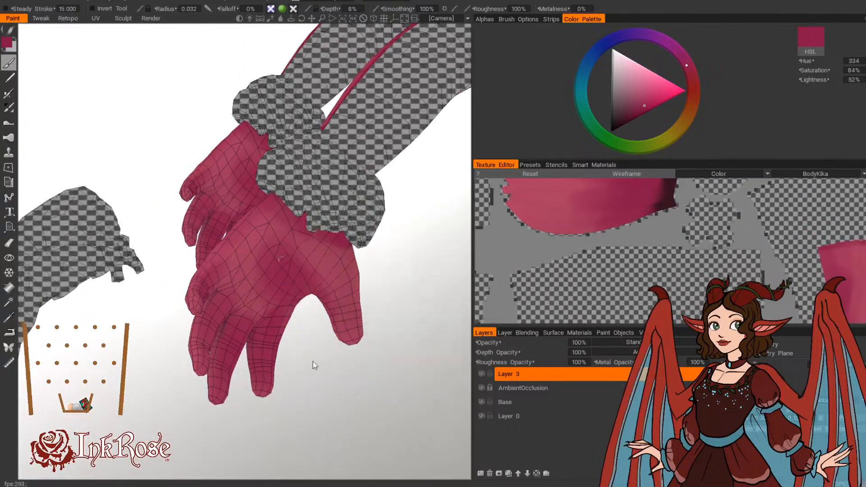
left_click_drag(313, 364, 344, 336)
right_click_drag(318, 290, 328, 290)
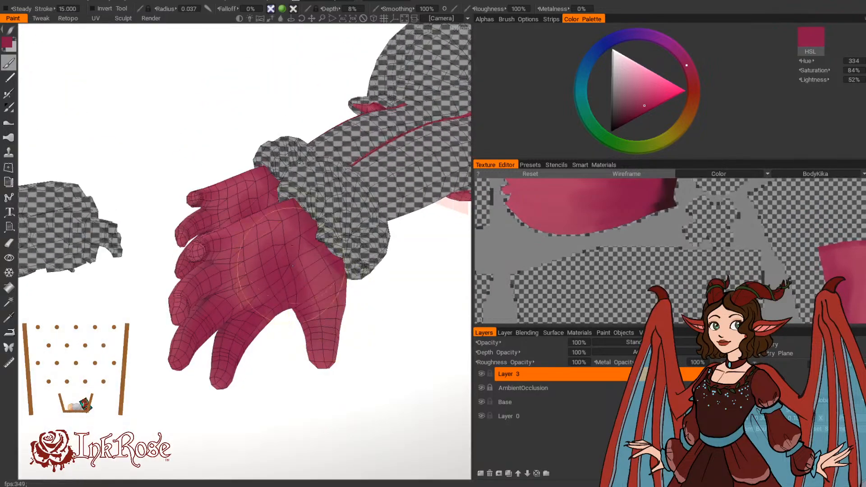
Step: Shade the outer edge of the palm and the curled finger undersides in deep pink, with brush radii of 0.037, 0.032 and 0.022
mouse_move(295, 327)
left_mouse_down()
mouse_move(272, 418)
mouse_move(258, 426)
mouse_move(330, 429)
mouse_move(323, 340)
left_mouse_up()
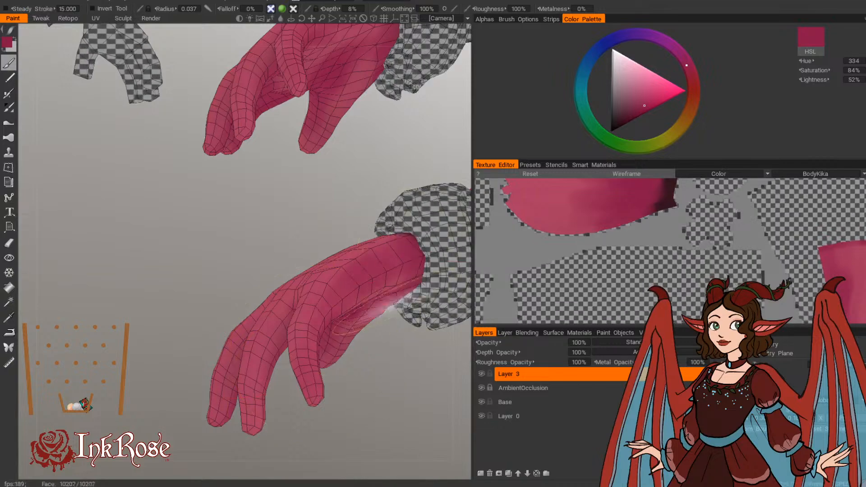
left_click_drag(387, 357, 294, 390)
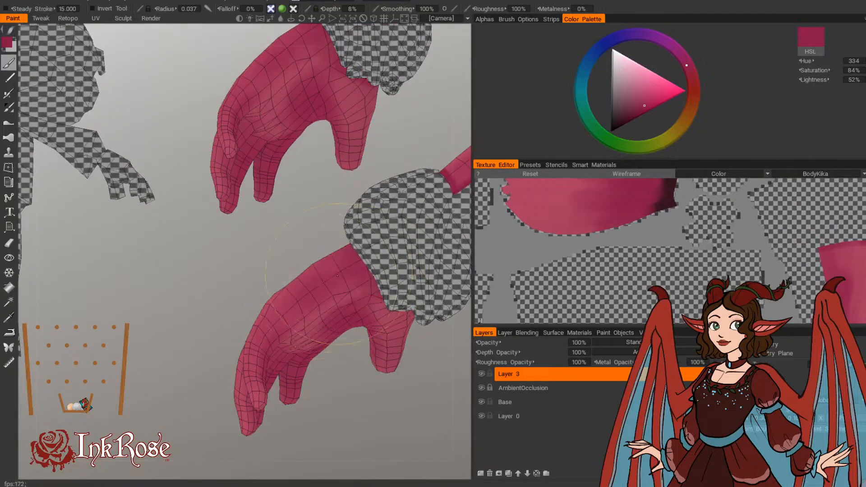
mouse_move(248, 260)
left_mouse_down()
mouse_move(306, 301)
mouse_move(284, 281)
mouse_move(276, 316)
left_mouse_up()
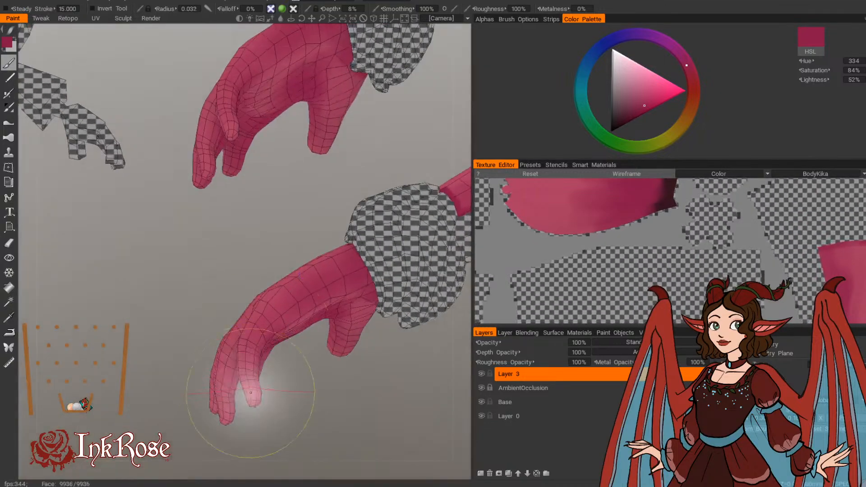
right_click_drag(347, 308, 323, 306)
left_click_drag(312, 397, 161, 431)
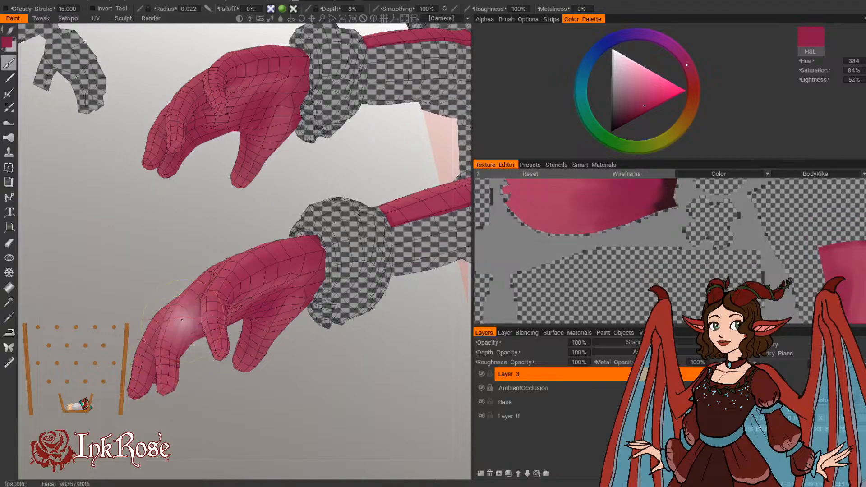
Step: Darken the inner sides of the fingers and the gaps between them in deep pink, with brush radii of 0.019 and 0.014
mouse_move(199, 396)
left_mouse_down()
mouse_move(372, 394)
mouse_move(422, 347)
mouse_move(280, 286)
mouse_move(318, 264)
mouse_move(270, 276)
mouse_move(286, 297)
mouse_move(335, 330)
mouse_move(348, 321)
mouse_move(280, 253)
mouse_move(314, 236)
mouse_move(264, 279)
mouse_move(348, 302)
mouse_move(393, 286)
mouse_move(272, 277)
mouse_move(335, 348)
mouse_move(298, 391)
mouse_move(252, 231)
left_mouse_up()
mouse_move(292, 392)
left_mouse_down()
mouse_move(188, 403)
mouse_move(171, 395)
mouse_move(244, 410)
mouse_move(269, 222)
mouse_move(252, 222)
mouse_move(202, 409)
mouse_move(213, 380)
mouse_move(277, 358)
mouse_move(228, 371)
mouse_move(325, 245)
mouse_move(393, 227)
mouse_move(379, 218)
mouse_move(464, 242)
mouse_move(449, 182)
left_mouse_up()
mouse_move(169, 208)
left_mouse_down()
mouse_move(168, 234)
mouse_move(180, 203)
left_mouse_up()
mouse_move(397, 181)
left_mouse_down()
mouse_move(355, 161)
mouse_move(326, 316)
left_mouse_up()
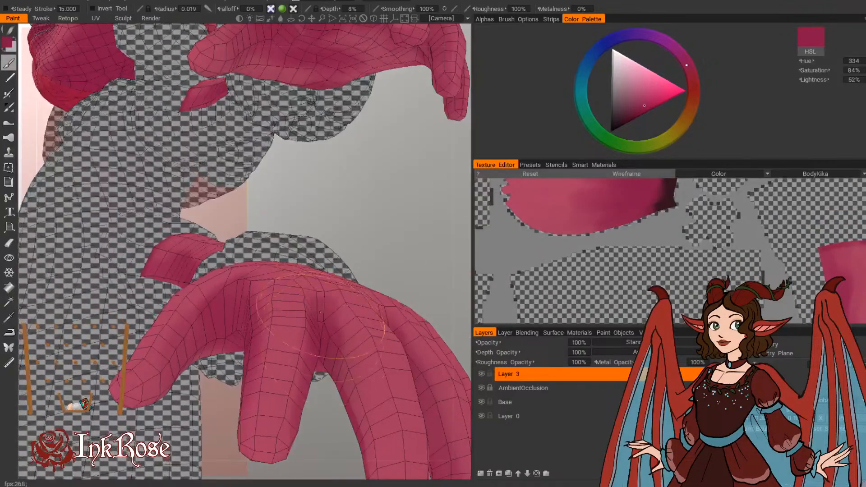
mouse_move(391, 386)
left_mouse_down("alt")
mouse_move(357, 318)
mouse_move(289, 271)
left_mouse_up("alt")
mouse_move(194, 203)
left_mouse_down("alt")
mouse_move(304, 147)
mouse_move(345, 146)
left_mouse_up("alt")
mouse_move(227, 166)
left_mouse_down()
mouse_move(264, 239)
mouse_move(270, 281)
left_mouse_up()
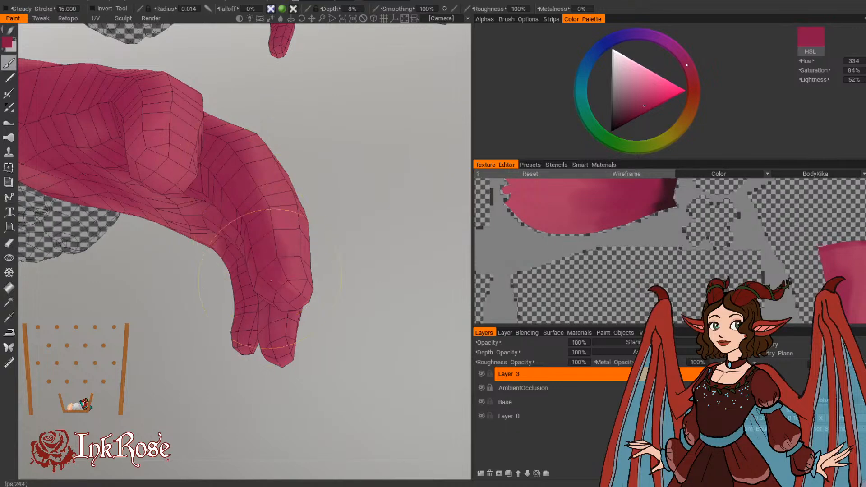
Step: Deepen the palm side of the index finger and the hollow behind the thumb in deep pink, with brush radii of 0.014 and 0.021
left_click_drag(414, 316, 410, 355, "alt")
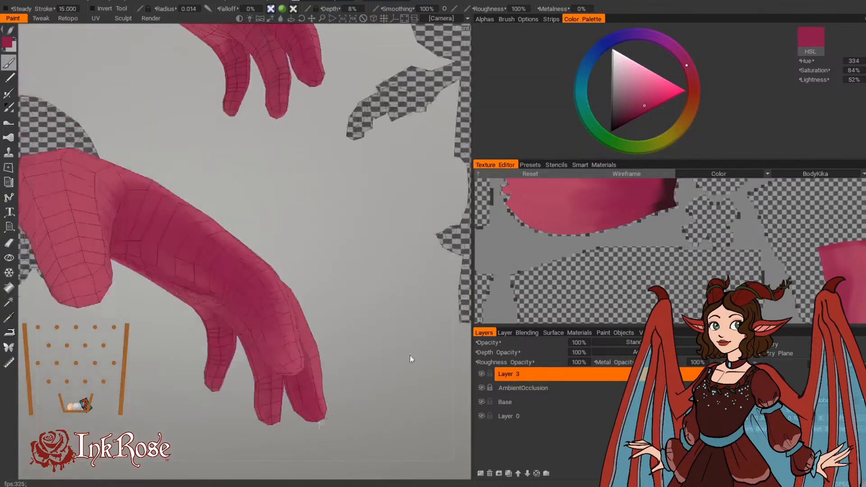
left_click_drag(220, 278, 240, 315)
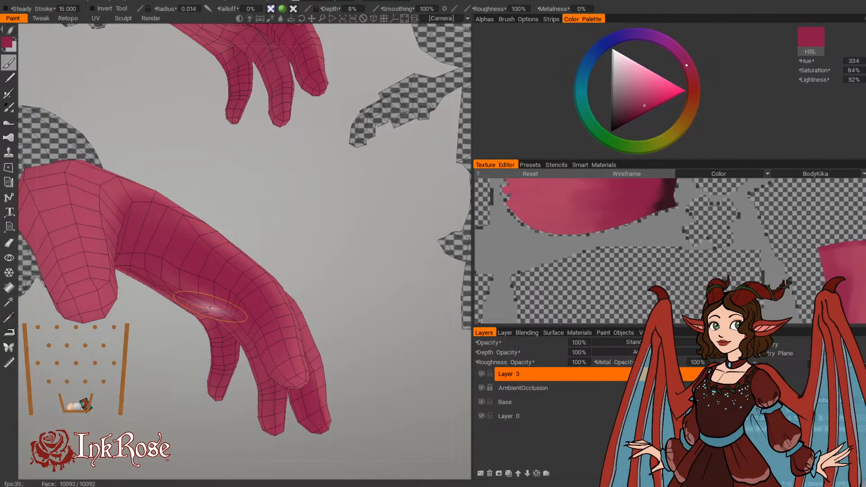
left_click_drag(209, 307, 286, 291, "alt")
left_click_drag(363, 332, 230, 322)
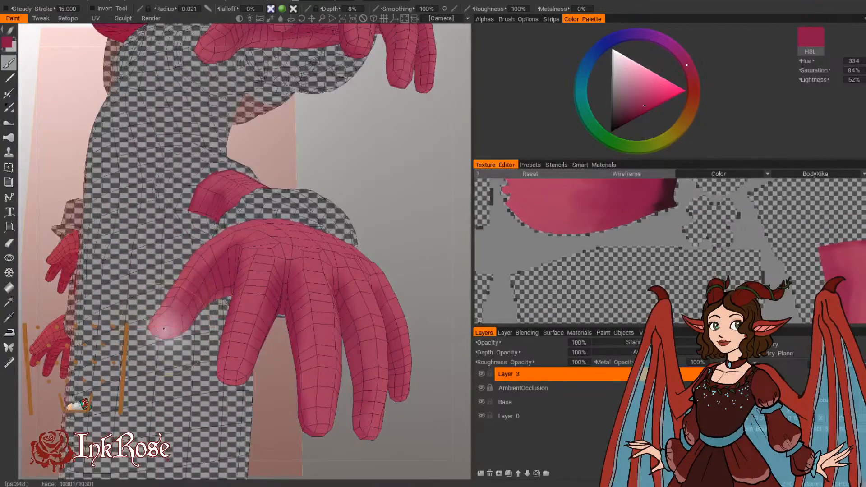
mouse_move(374, 210)
left_mouse_down()
mouse_move(448, 209)
mouse_move(502, 234)
left_mouse_up()
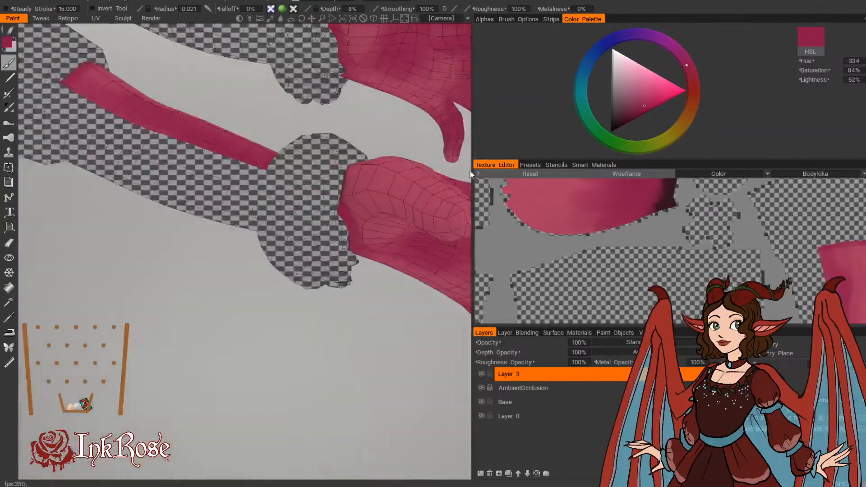
Step: Shade the base of the thumb beside the cuff in deep pink, with brush radii of 0.021 and 0.030
middle_click_drag(377, 374, 213, 385)
left_click_drag(213, 385, 430, 306)
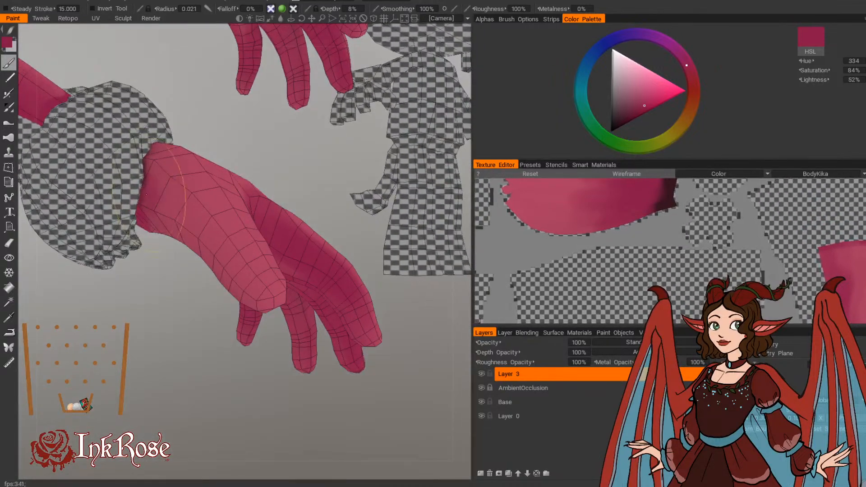
left_click_drag(195, 158, 190, 117, "alt")
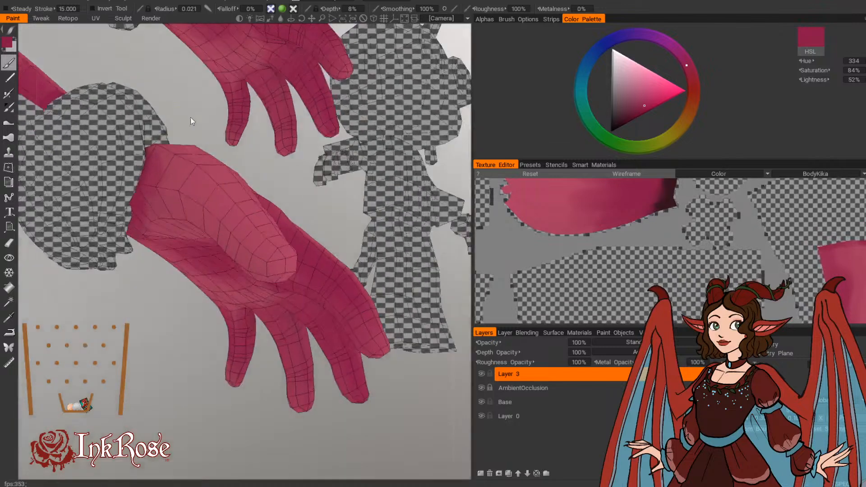
key("bracketright")
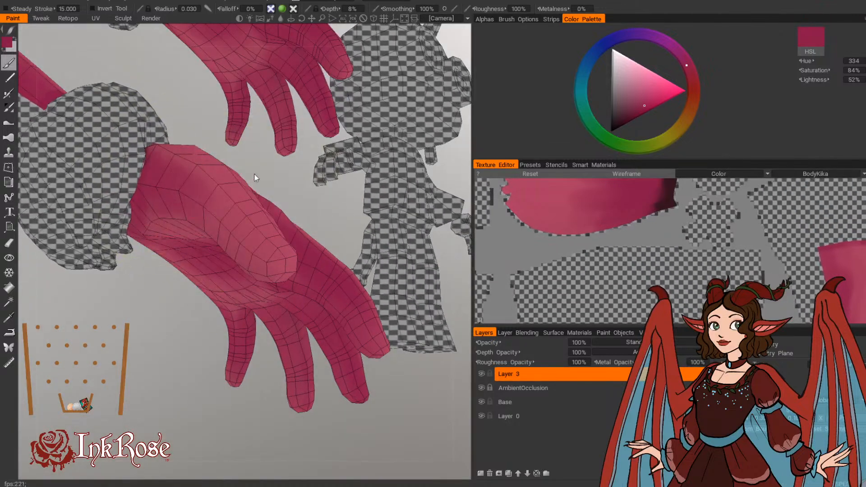
Step: Paint a narrow deep-pink shadow where the wrist and back of the hand meet the cuff, with brush radii of 0.014 and 0.01
left_click_drag(256, 177, 259, 241)
left_click_drag(168, 318, 162, 356)
key("bracketleft")
key("bracketleft")
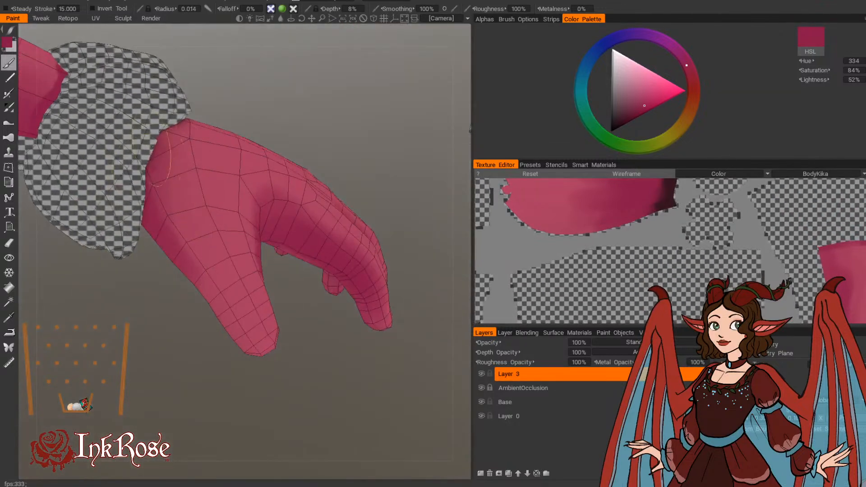
left_click_drag(212, 97, 149, 118)
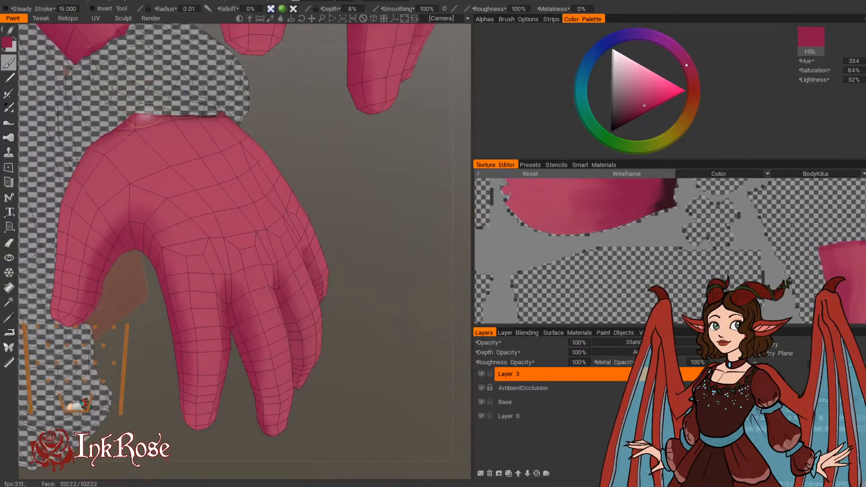
key("bracketleft")
Step: Continue the deep-pink cuff shadow around the outer side of the hand, with brush radii of 0.016 and 0.027
left_click_drag(311, 206, 297, 155)
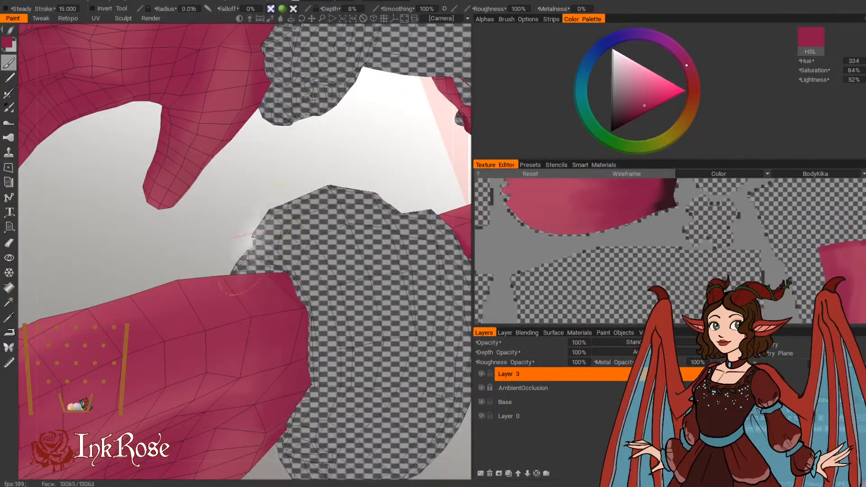
mouse_move(243, 231)
left_mouse_down()
mouse_move(295, 219)
mouse_move(434, 278)
mouse_move(427, 291)
mouse_move(359, 253)
mouse_move(456, 261)
mouse_move(327, 264)
mouse_move(352, 233)
left_mouse_up()
scroll(332, 266, "up", 5)
scroll(281, 341, "down", 4)
mouse_move(267, 343)
left_mouse_down()
mouse_move(285, 343)
mouse_move(270, 331)
mouse_move(350, 201)
mouse_move(378, 208)
mouse_move(374, 220)
mouse_move(379, 212)
left_mouse_up()
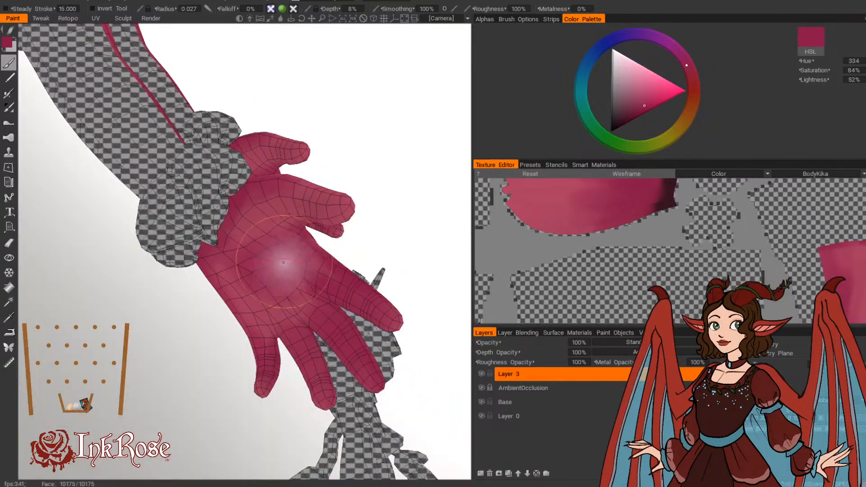
Step: Blend deep pink over the palm's outer edge and the side of the hand below the cuff, with brush radii of 0.027 and 0.032
left_click_drag(332, 246, 270, 356)
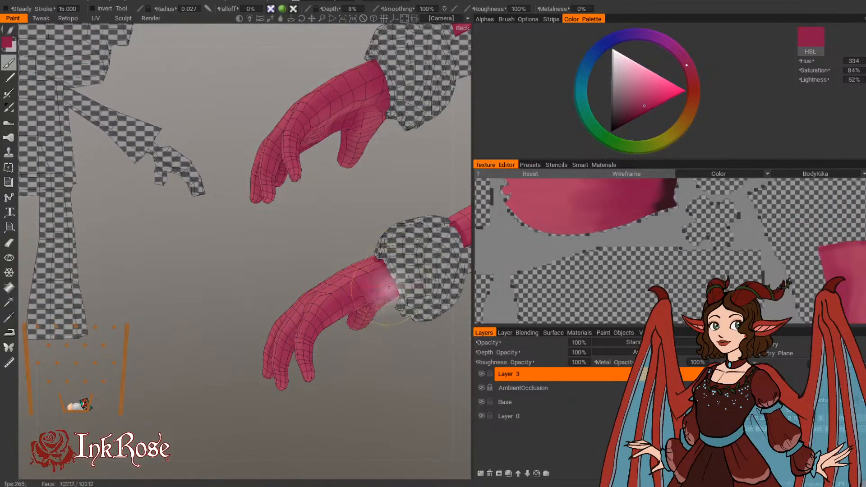
mouse_move(383, 339)
left_mouse_down()
mouse_move(372, 418)
mouse_move(410, 408)
left_mouse_up()
mouse_move(260, 424)
left_mouse_down()
mouse_move(274, 435)
mouse_move(423, 414)
mouse_move(383, 417)
left_mouse_up()
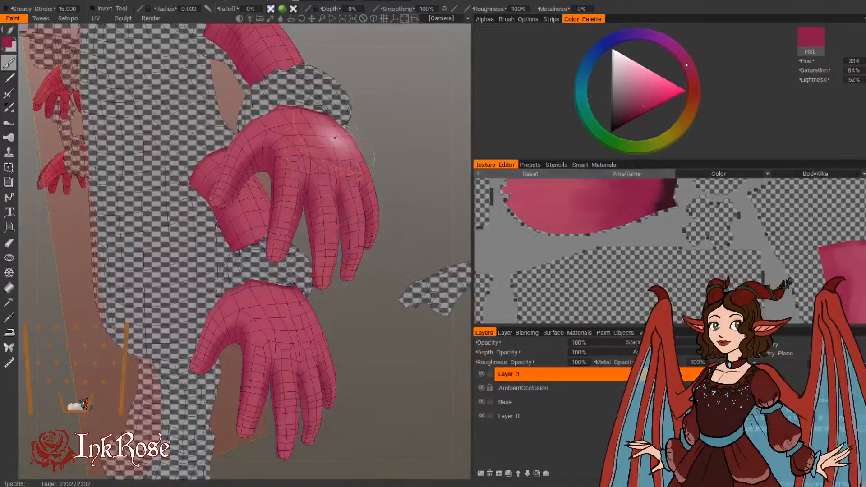
mouse_move(377, 147)
left_mouse_down()
mouse_move(337, 223)
mouse_move(368, 243)
mouse_move(354, 272)
mouse_move(372, 269)
mouse_move(380, 284)
mouse_move(369, 281)
mouse_move(367, 201)
left_mouse_up()
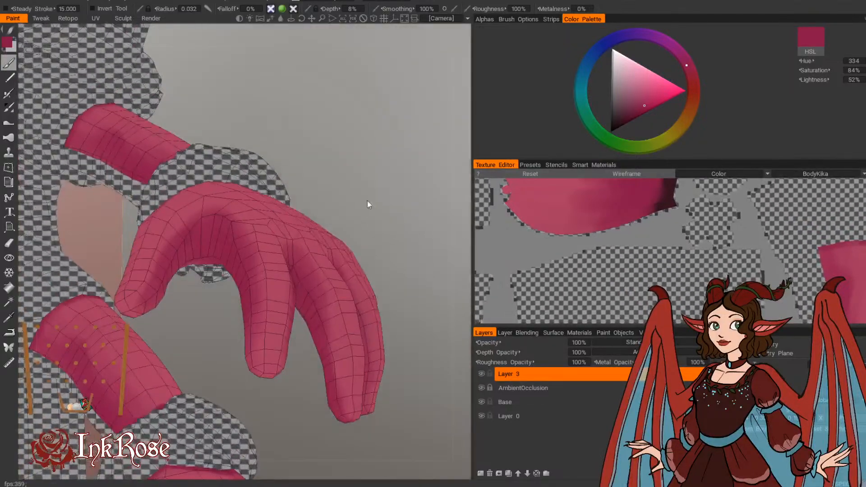
Step: Refine the deep-pink shading on the undersides of the outer fingers, with brush radii of 0.012 and 0.017
mouse_move(392, 280)
left_mouse_down()
mouse_move(352, 248)
mouse_move(263, 246)
mouse_move(341, 236)
mouse_move(319, 163)
mouse_move(184, 157)
left_mouse_up()
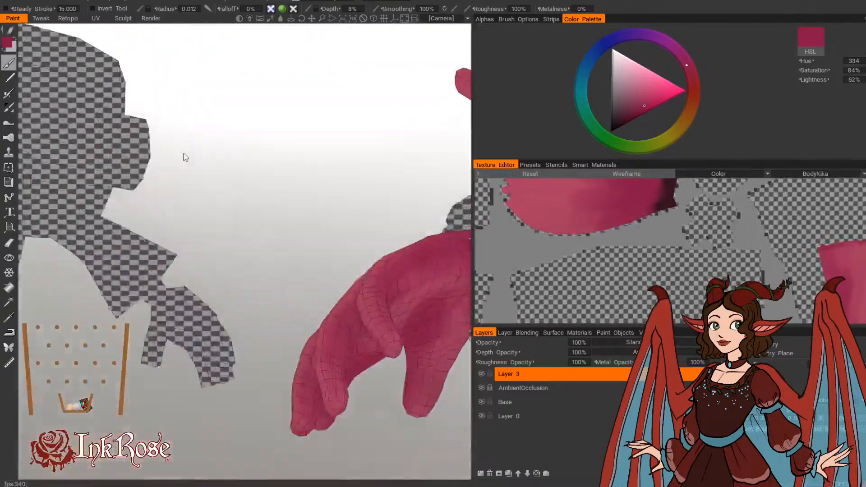
mouse_move(353, 440)
left_mouse_down()
mouse_move(335, 452)
mouse_move(242, 451)
mouse_move(291, 435)
left_mouse_up()
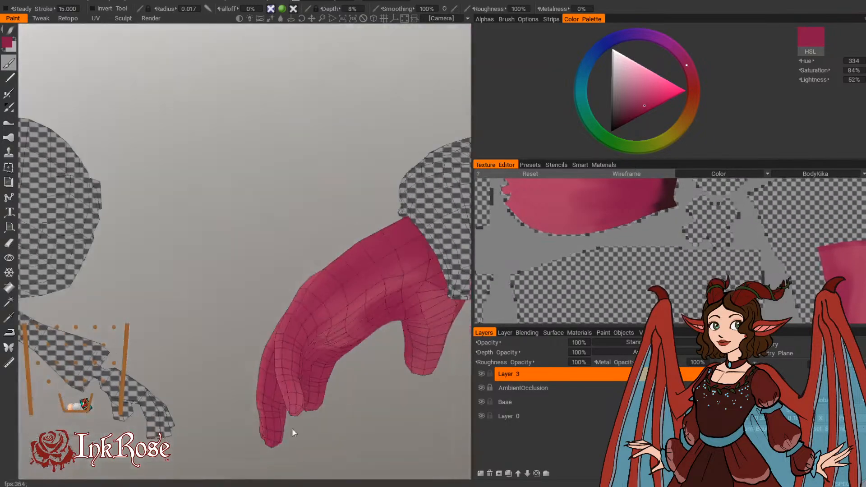
left_click_drag(288, 236, 496, 276)
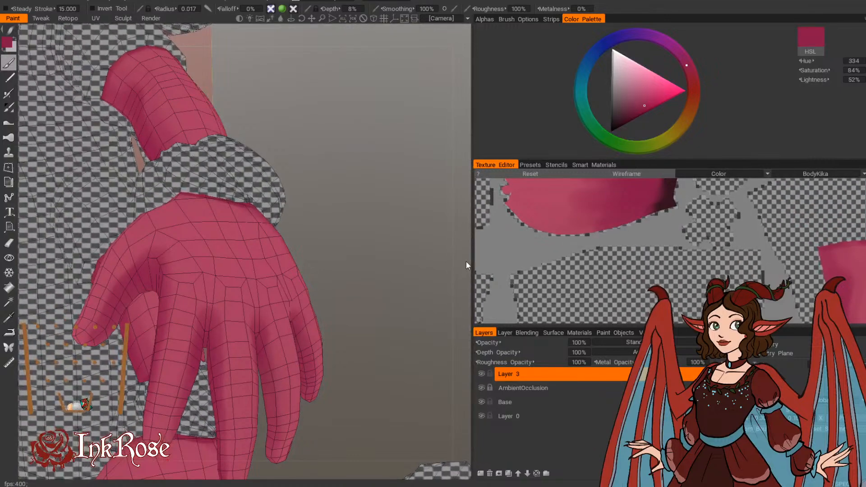
Step: Shade the back of the index finger between its knuckles in deep pink, with a brush radius of 0.022
left_click_drag(467, 261, 381, 325)
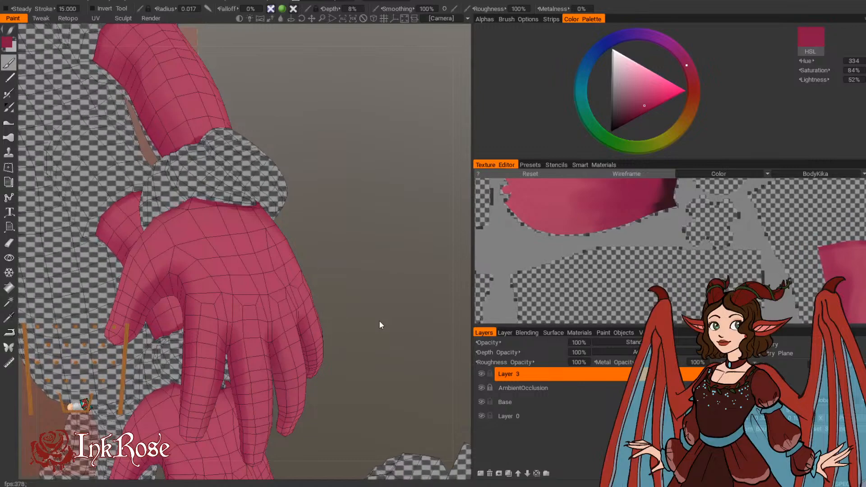
mouse_move(352, 226)
left_mouse_down()
mouse_move(339, 257)
mouse_move(337, 236)
mouse_move(338, 253)
left_mouse_up()
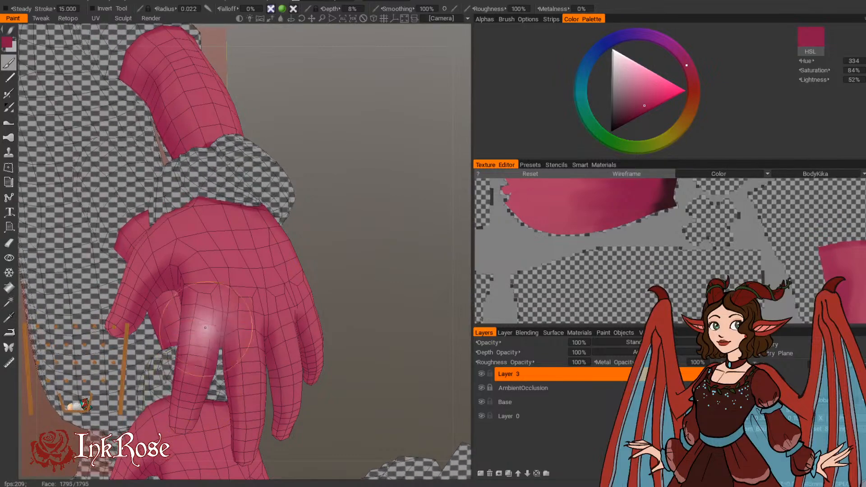
left_click_drag(320, 237, 308, 244)
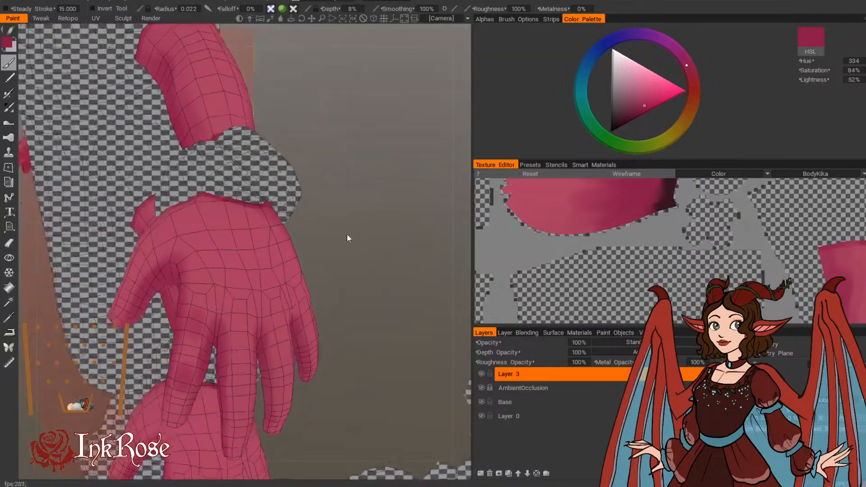
Step: Blend deep pink over the backs of the fingers and knuckles, with a brush radius of 0.022
mouse_move(348, 238)
left_mouse_down()
mouse_move(296, 248)
mouse_move(304, 264)
mouse_move(234, 338)
left_mouse_up()
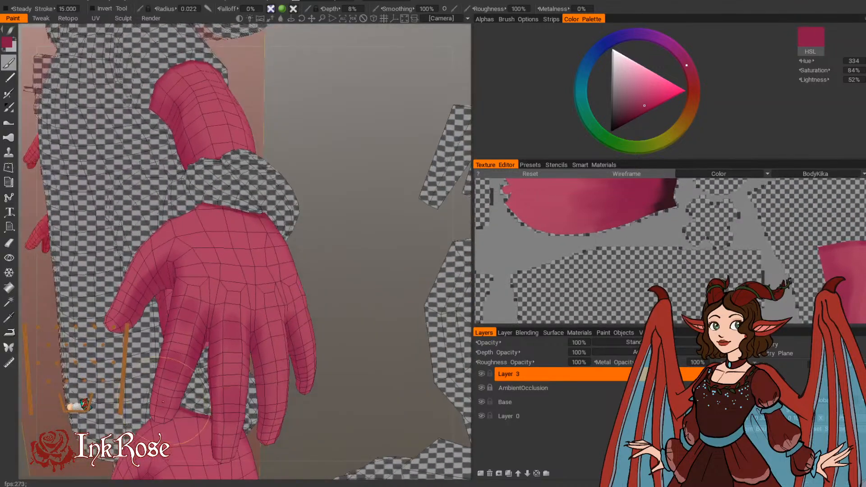
left_click_drag(346, 259, 312, 271)
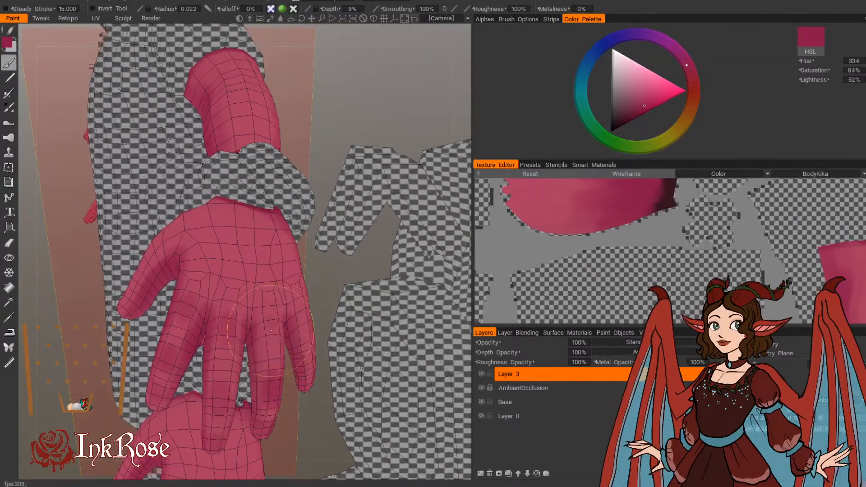
left_click_drag(275, 326, 265, 220)
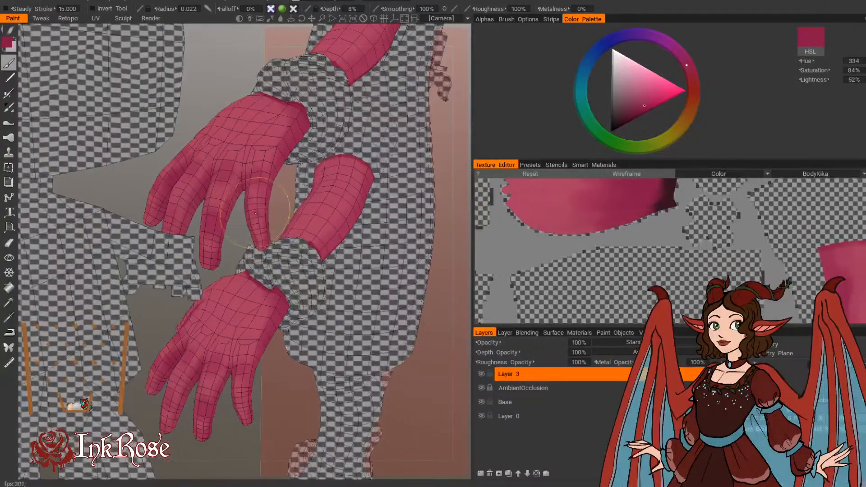
mouse_move(279, 399)
left_mouse_down()
mouse_move(406, 417)
mouse_move(392, 329)
mouse_move(282, 351)
mouse_move(381, 257)
mouse_move(430, 246)
mouse_move(403, 225)
mouse_move(385, 242)
left_mouse_up()
right_click_drag(322, 365, 338, 365)
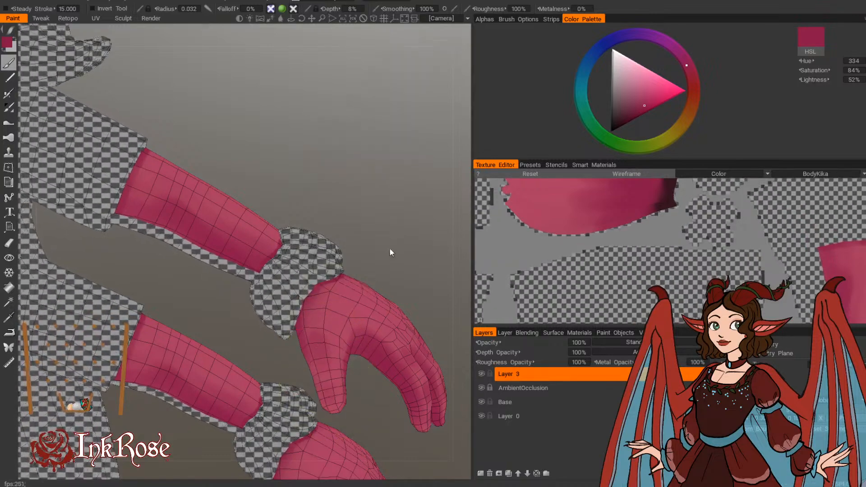
Step: Change the brush color to a darker magenta with hue 327, saturation 93% and lightness 45% for shading the head
left_click_drag(390, 249, 394, 253)
middle_click_drag(270, 140, 413, 343)
left_click_drag(413, 343, 420, 304)
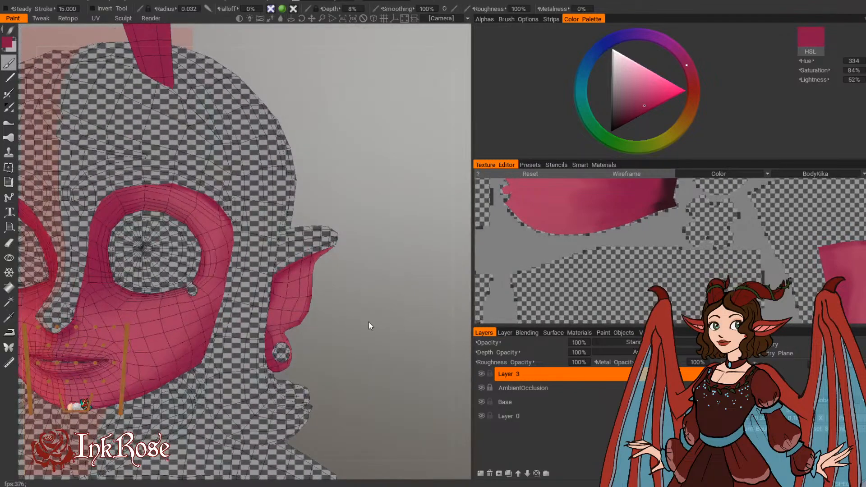
middle_click_drag(385, 295, 449, 294)
left_click_drag(449, 294, 439, 254)
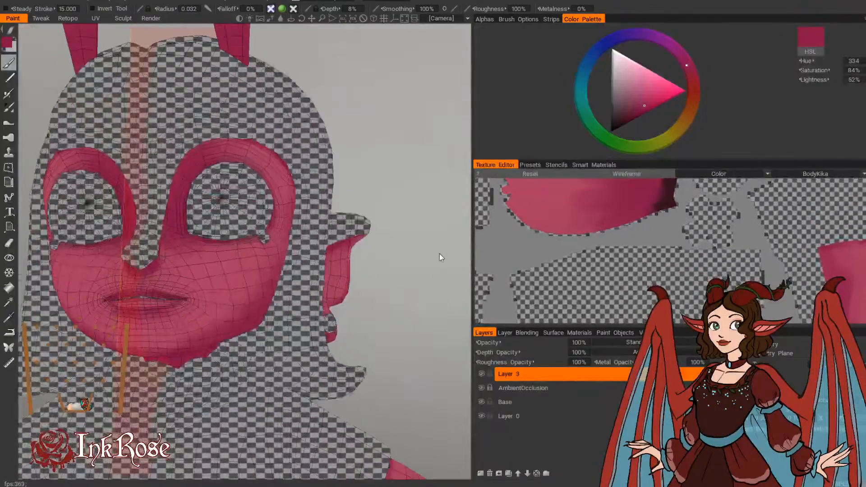
scroll(446, 260, "up", 3)
left_click(7, 43)
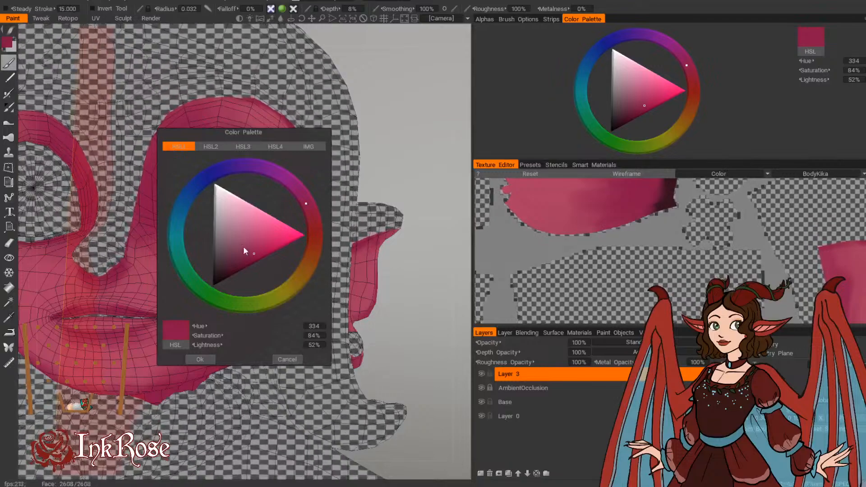
left_click(251, 260)
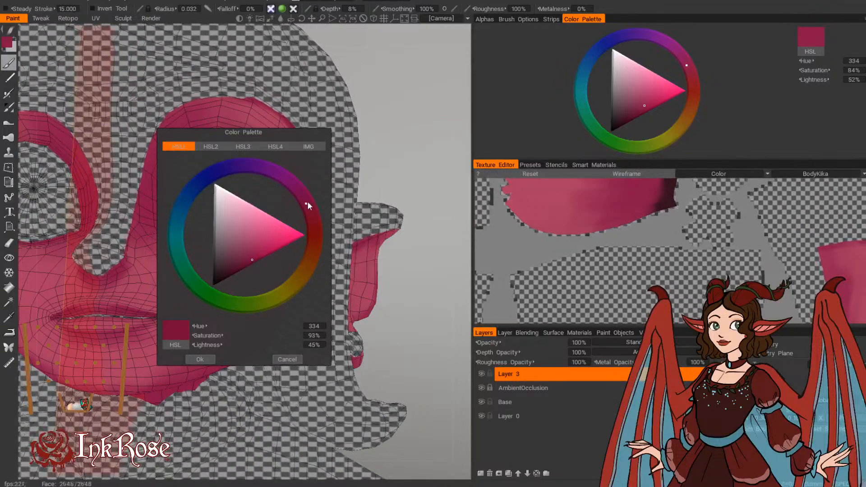
left_click(302, 197)
left_click(201, 359)
Step: Shade the underside of the chin in dark magenta, with brush radii of 0.040 and 0.048
left_click_drag(403, 174, 407, 106)
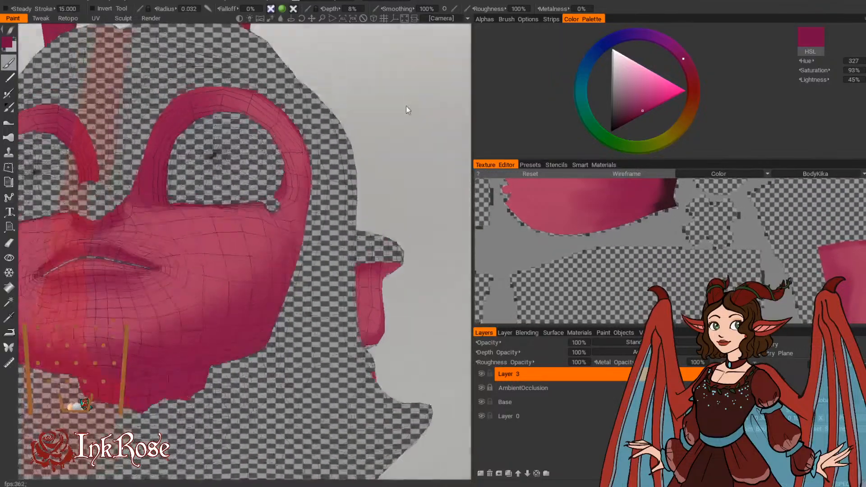
left_click_drag(392, 177, 394, 120)
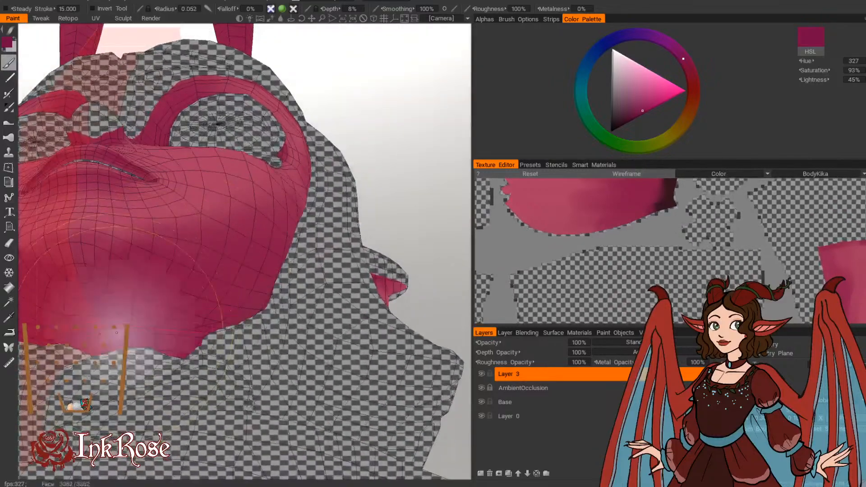
mouse_move(117, 333)
left_mouse_down()
mouse_move(140, 339)
mouse_move(96, 291)
mouse_move(115, 312)
left_mouse_up()
key("[")
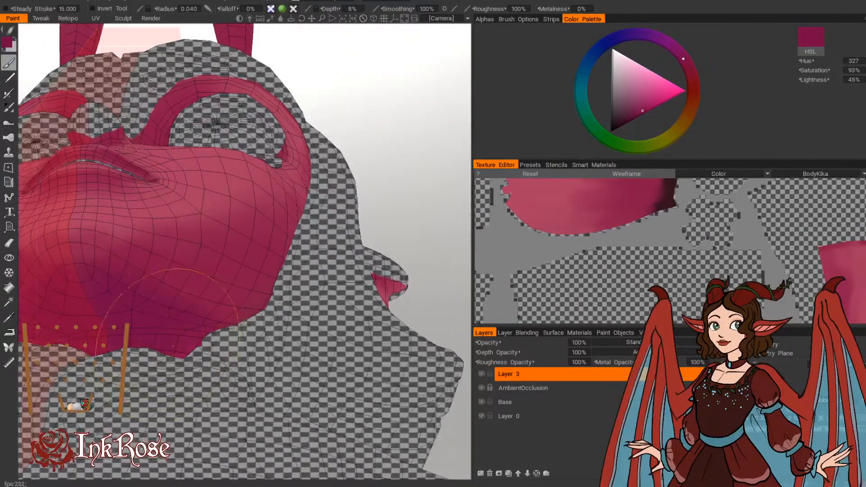
left_click_drag(393, 100, 380, 147)
key("]")
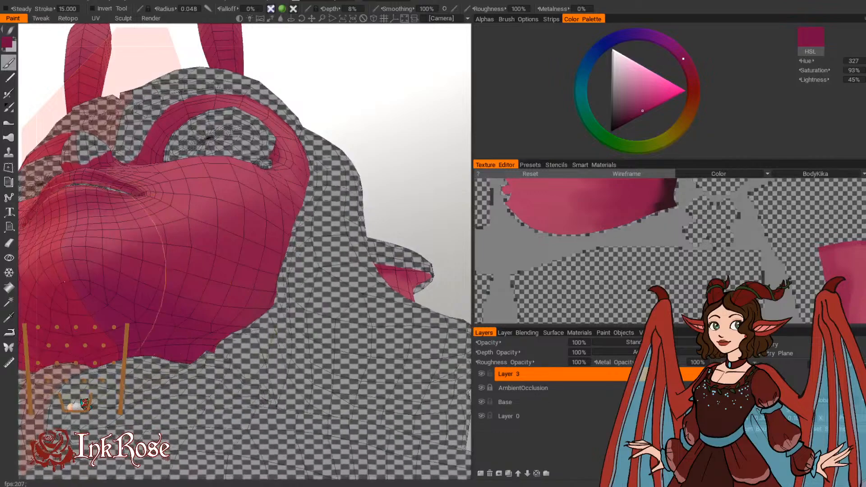
Step: Extend the dark magenta shadow along the jawline and lower cheek, with a brush radius of 0.069
left_click_drag(391, 156, 390, 211)
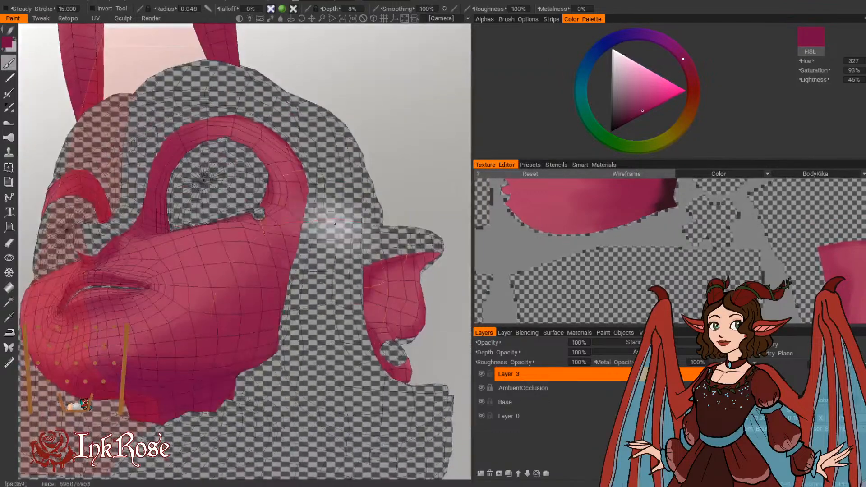
key("]")
key("]")
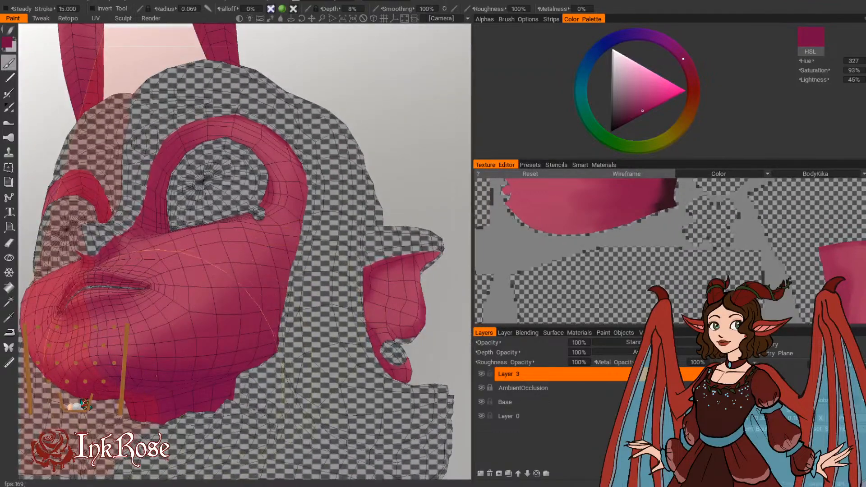
left_click_drag(398, 131, 381, 195)
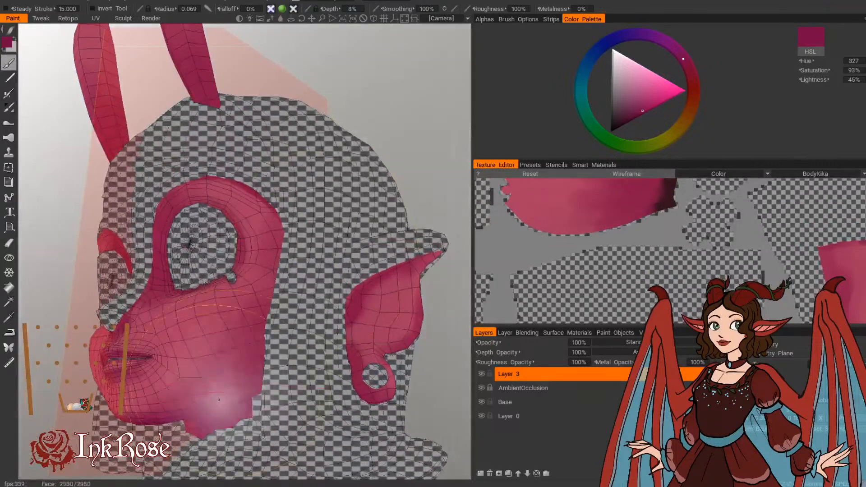
Step: Paint a dark magenta shadow under the ear's upper front fold, with a brush radius of 0.011
middle_click_drag(355, 184, 220, 199)
left_click_drag(342, 155, 314, 155)
left_click_drag(354, 192, 388, 158)
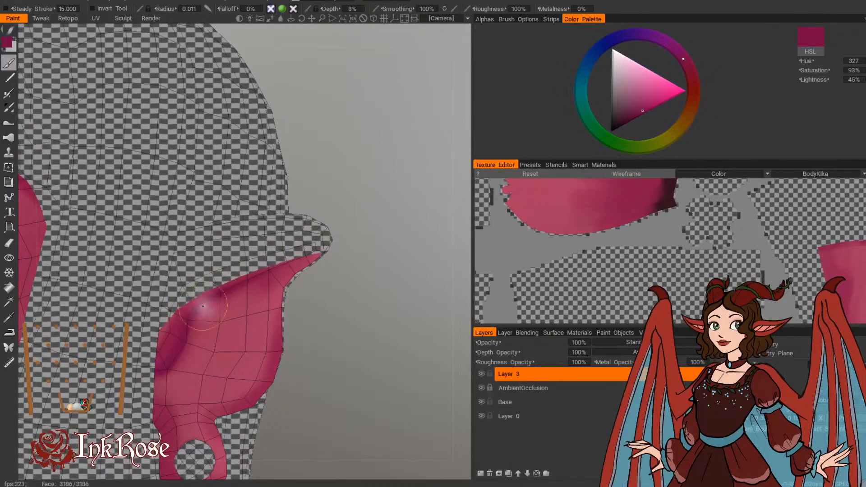
middle_click_drag(417, 191, 410, 137)
left_click_drag(394, 208, 257, 223)
Step: Shade the ear's rear and lower edge in dark magenta, with a brush radius of 0.025
mouse_move(347, 306)
middle_mouse_down()
mouse_move(325, 209)
mouse_move(328, 237)
middle_mouse_up()
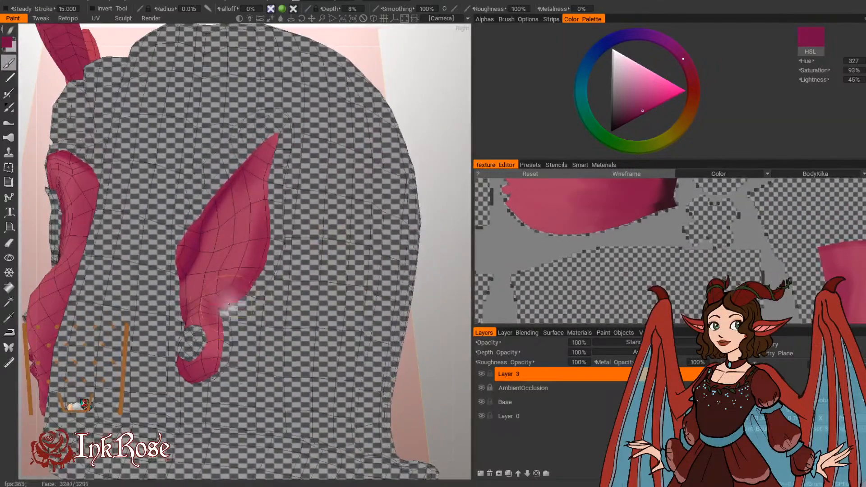
key("bracketright")
key("bracketright")
key("bracketright")
key("bracketright")
key("bracketright")
mouse_move(242, 284)
left_mouse_down()
mouse_move(266, 252)
mouse_move(277, 189)
left_mouse_up()
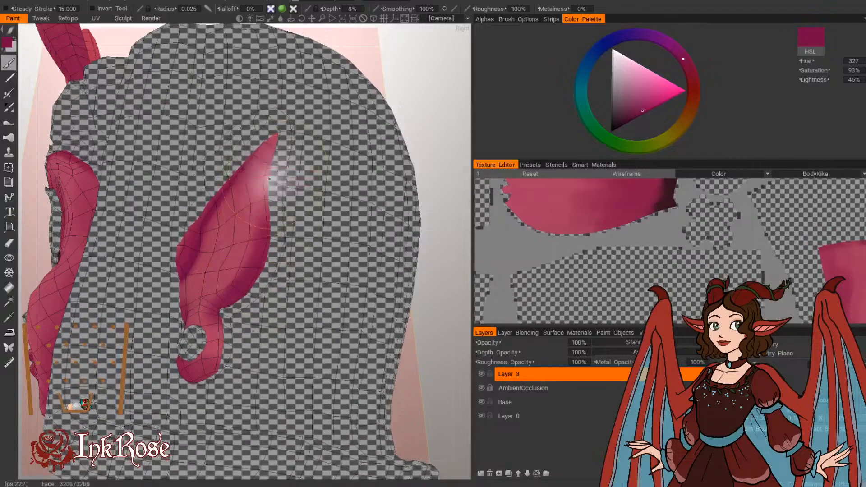
left_click_drag(378, 147, 378, 131, "alt")
key("bracketleft")
Step: Shade the earlobe and the rim around its hole in dark magenta, reducing the brush to a very fine radius for the rim
mouse_move(402, 105)
left_mouse_down()
mouse_move(448, 116)
mouse_move(465, 135)
left_mouse_up()
left_click_drag(409, 346, 394, 302)
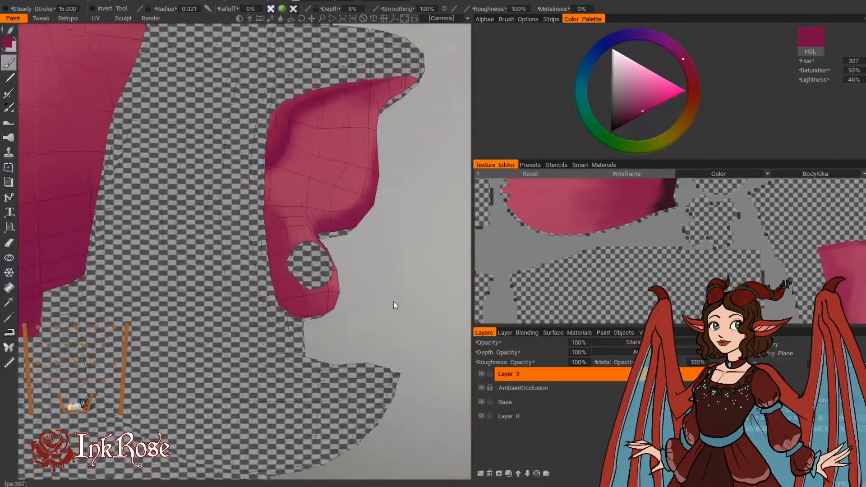
left_click_drag(380, 251, 384, 183)
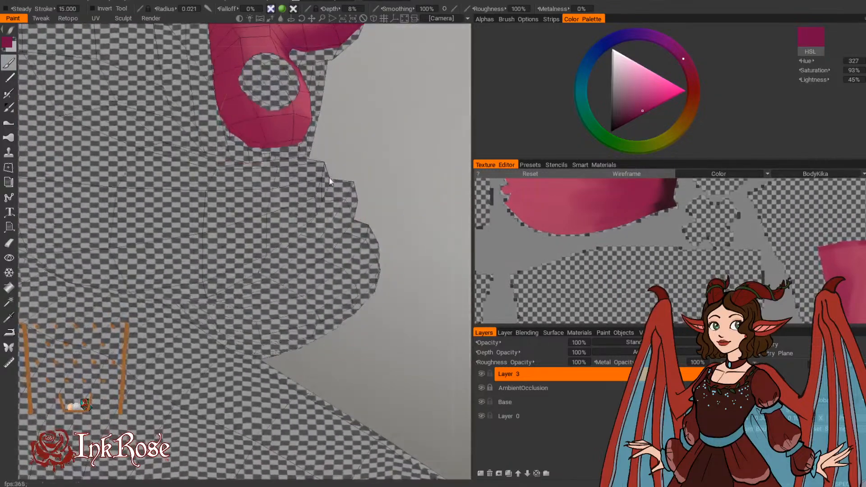
left_click_drag(322, 143, 346, 264)
mouse_move(353, 330)
left_mouse_down()
mouse_move(355, 318)
mouse_move(368, 327)
left_mouse_up()
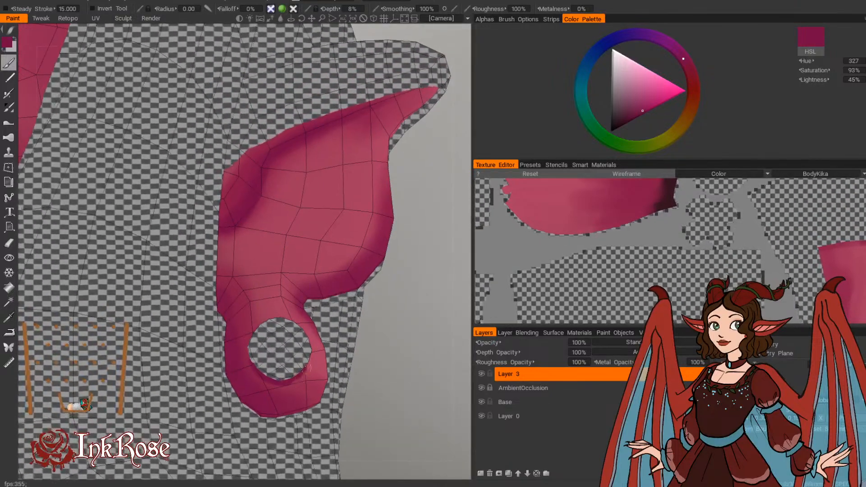
mouse_move(343, 334)
left_mouse_down()
mouse_move(195, 381)
mouse_move(191, 407)
left_mouse_up()
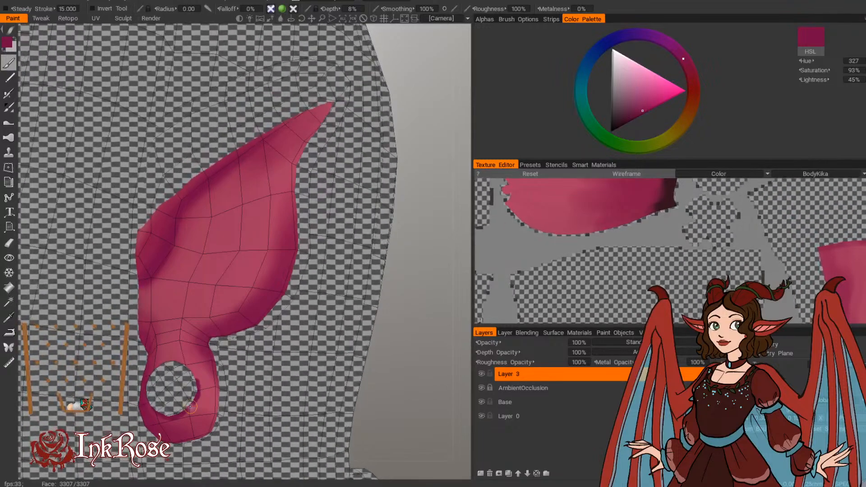
left_click_drag(260, 350, 180, 413, "alt")
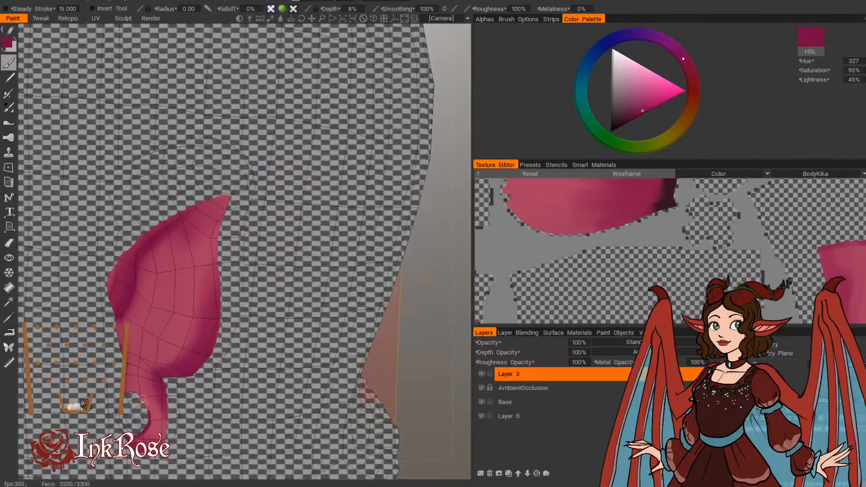
Step: Paint a fine dark magenta shadow along the eye opening's inner rim beside the nose bridge
right_click_drag(371, 377, 357, 347)
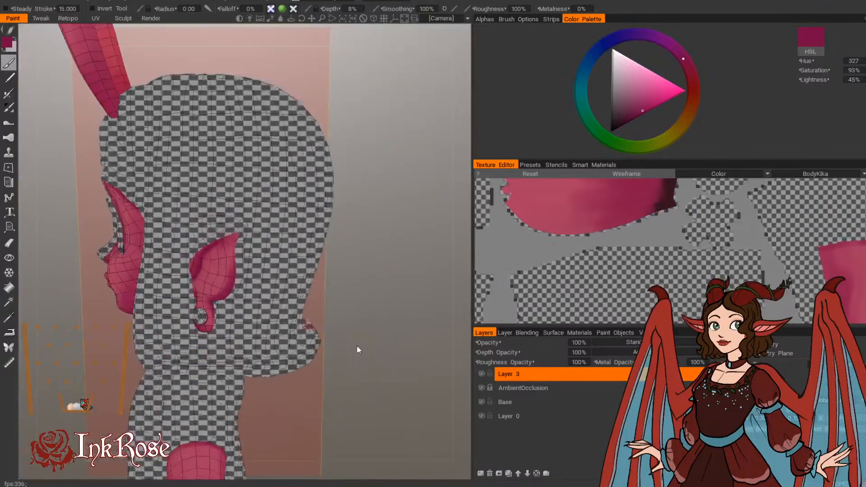
left_click_drag(356, 346, 407, 332)
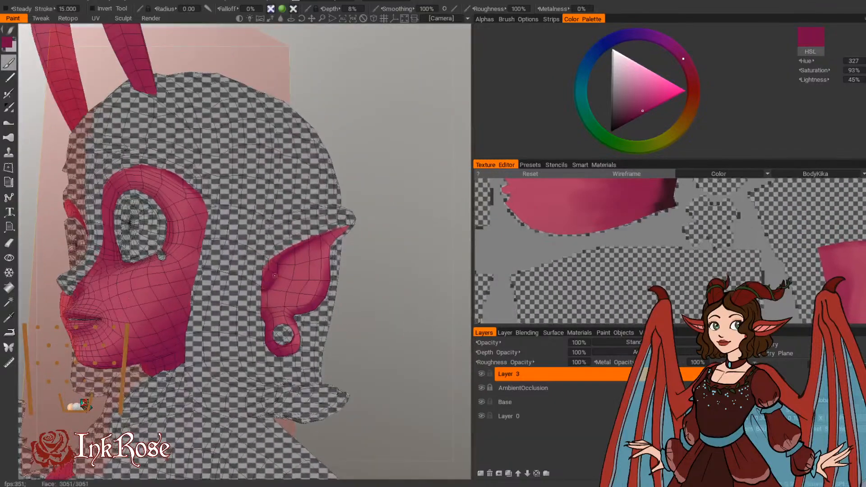
left_click_drag(361, 235, 413, 265)
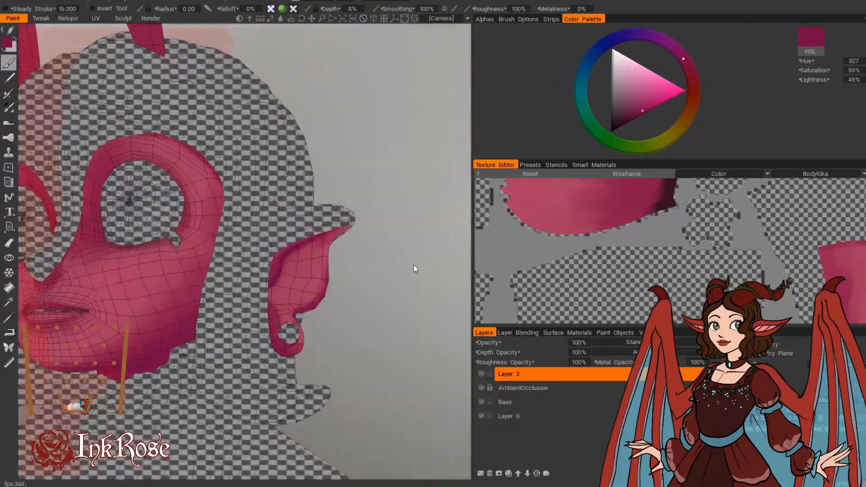
left_click_drag(360, 340, 408, 251)
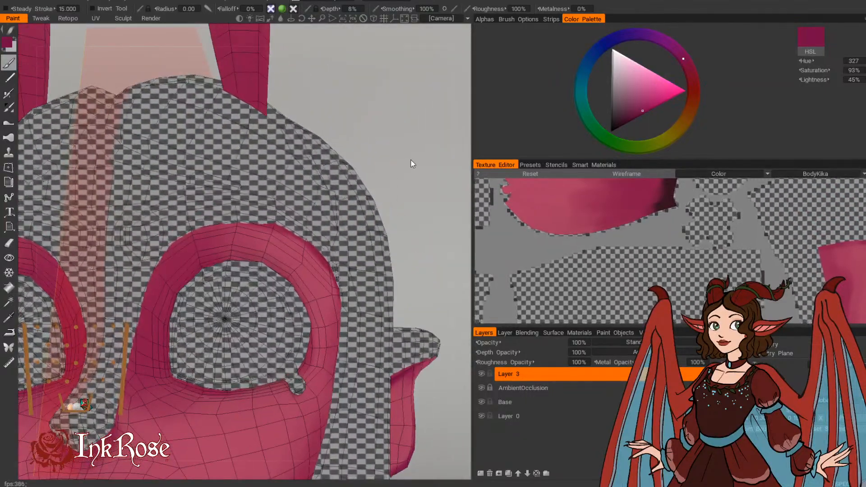
left_click_drag(411, 161, 422, 185)
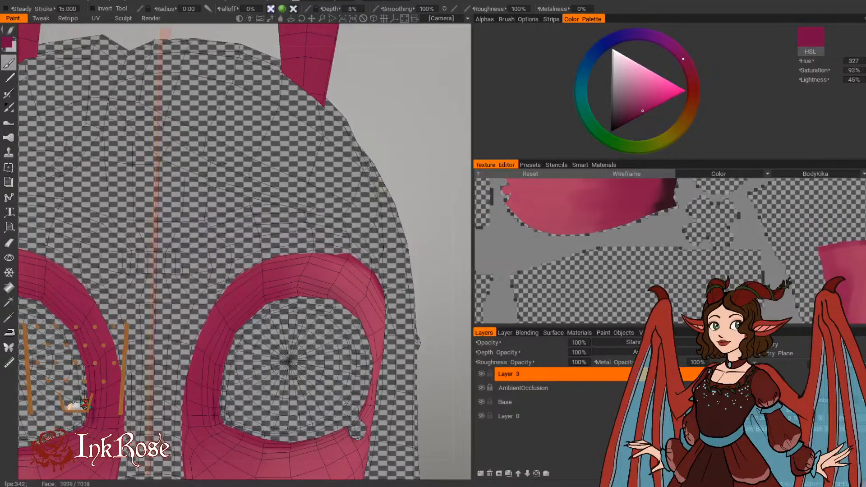
left_click_drag(386, 190, 417, 174)
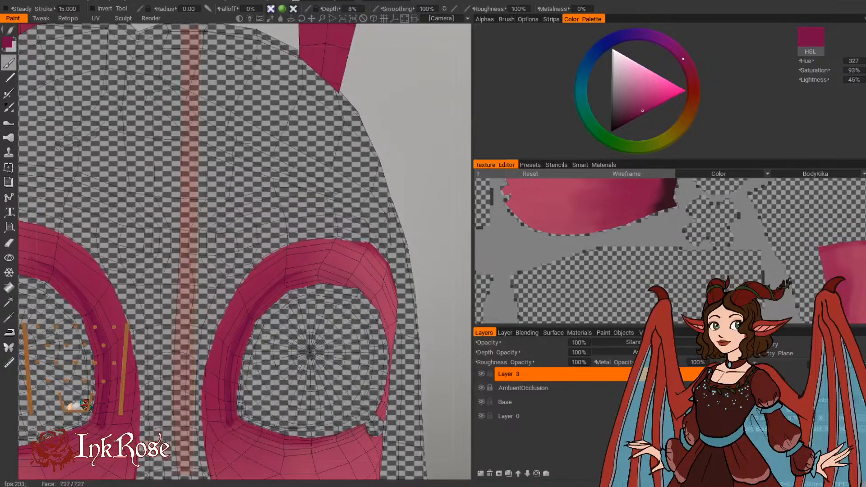
Step: Continue the dark magenta shading along the lower and upper rims of the eye opening, with brush radii of 0.01 and 0.013
left_click_drag(440, 192, 418, 202)
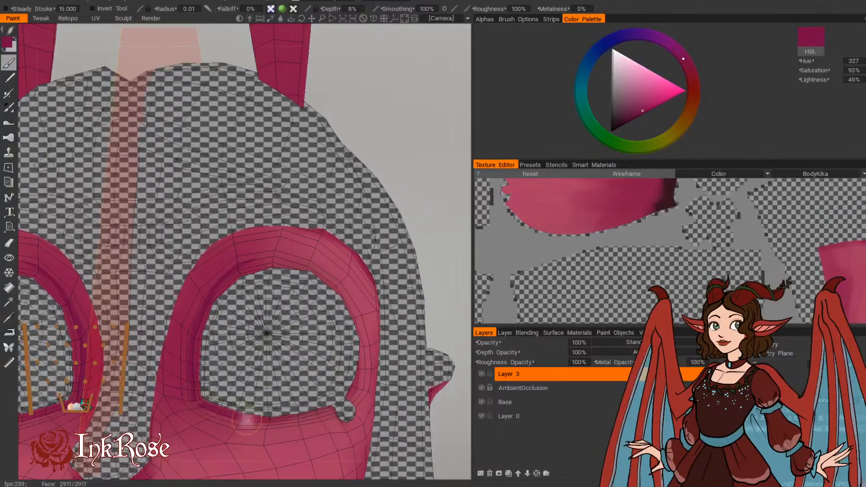
left_click_drag(246, 420, 204, 406)
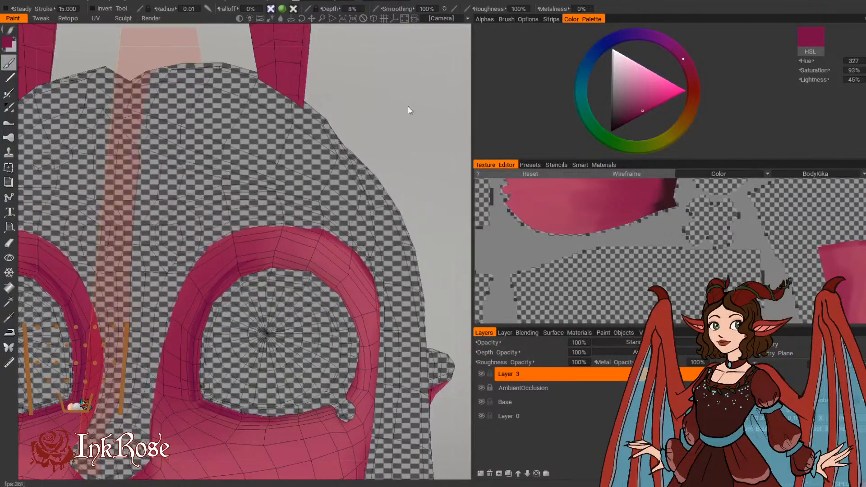
left_click_drag(409, 110, 276, 287)
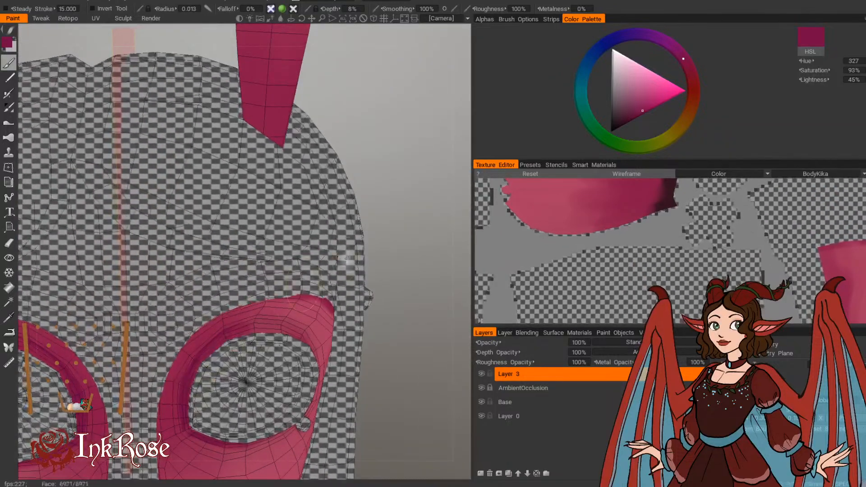
Step: Shade the outer and rear rim of the eye opening in dark magenta from the side, with a brush radius of 0.014
left_click_drag(392, 252, 266, 289)
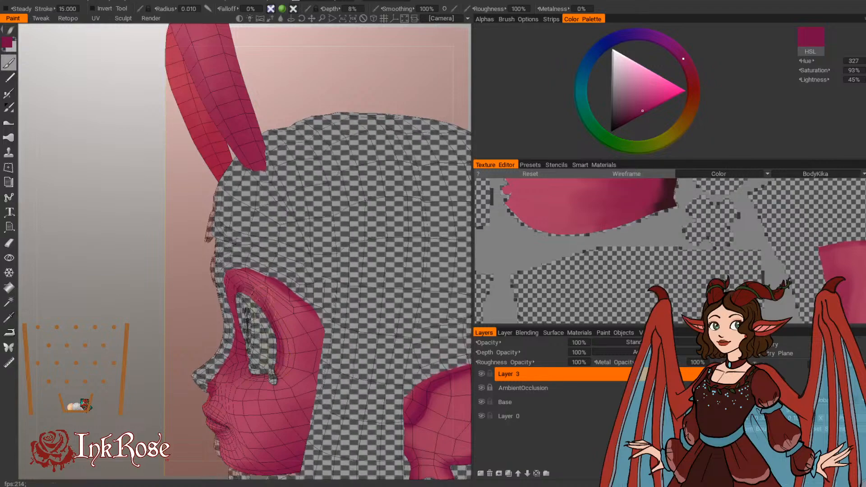
left_click_drag(174, 278, 163, 279)
right_click_drag(253, 345, 263, 348)
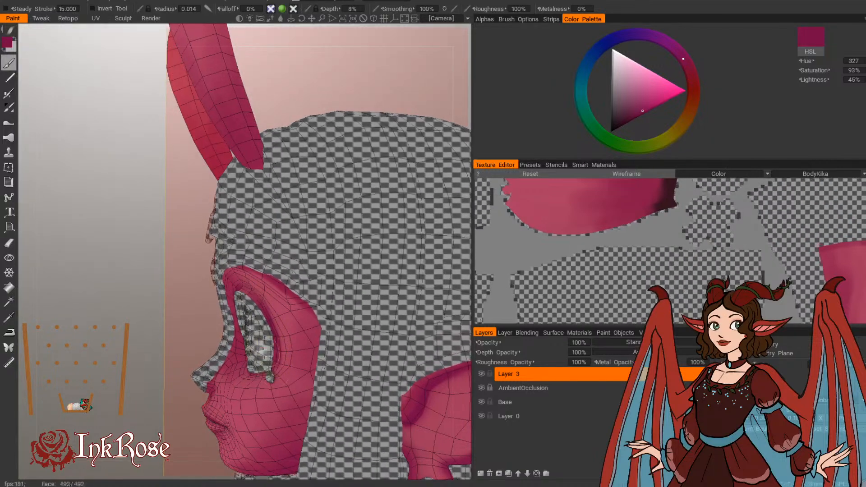
left_click_drag(282, 267, 290, 261, "alt")
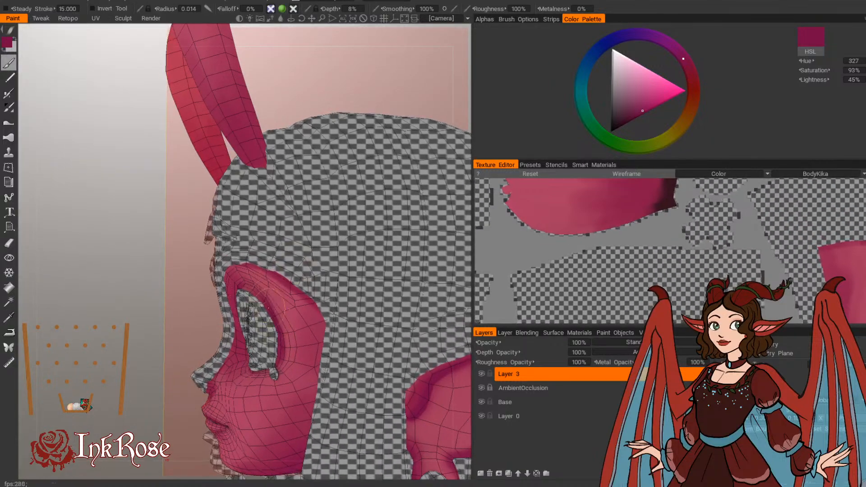
left_click_drag(209, 311, 230, 305, "alt")
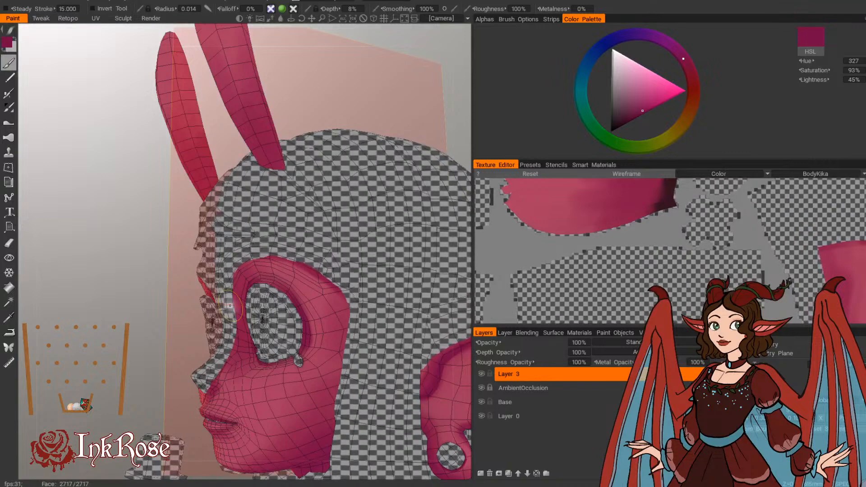
Step: Deepen the dark magenta shading along the cheek's rear edge and the jaw, with brush radii of 0.038 and 0.032
middle_click_drag(156, 236, 139, 286)
mouse_move(324, 183)
left_mouse_down()
mouse_move(334, 188)
mouse_move(235, 270)
left_mouse_up()
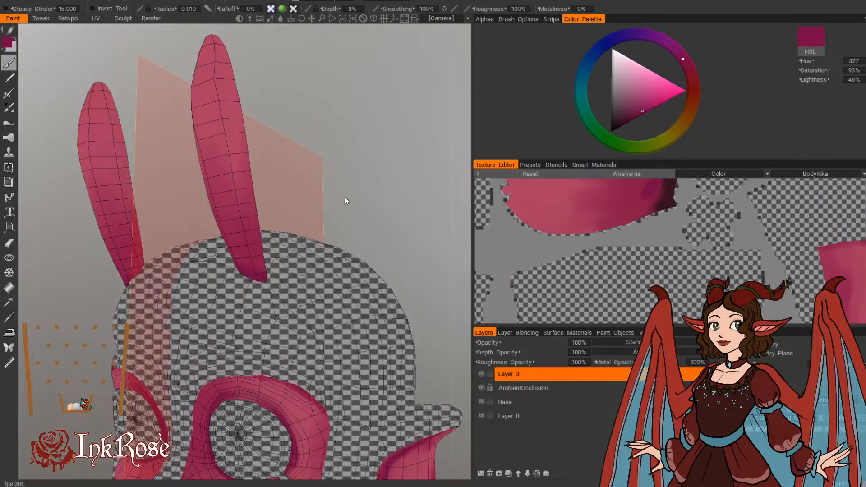
mouse_move(346, 199)
left_mouse_down()
mouse_move(400, 205)
mouse_move(363, 271)
mouse_move(408, 283)
mouse_move(251, 300)
mouse_move(218, 374)
mouse_move(364, 288)
mouse_move(380, 288)
mouse_move(192, 181)
mouse_move(408, 203)
mouse_move(429, 408)
mouse_move(374, 149)
mouse_move(387, 118)
left_mouse_up()
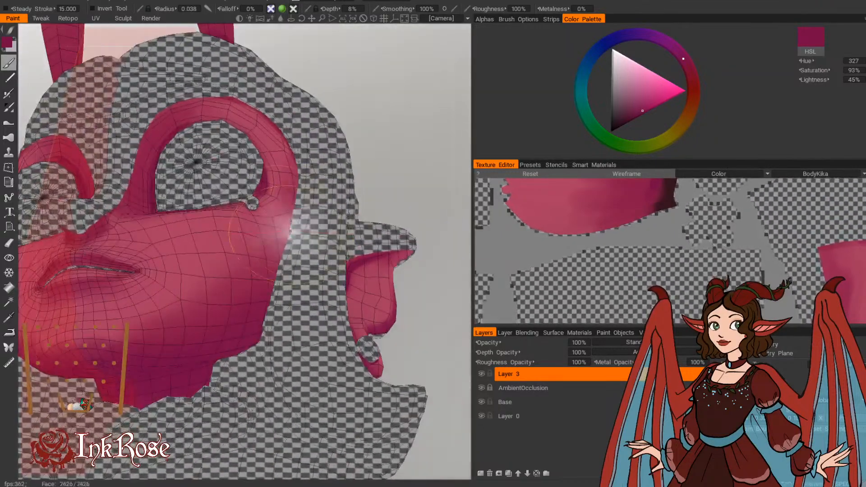
mouse_move(392, 165)
left_mouse_down()
mouse_move(395, 131)
mouse_move(403, 188)
left_mouse_up()
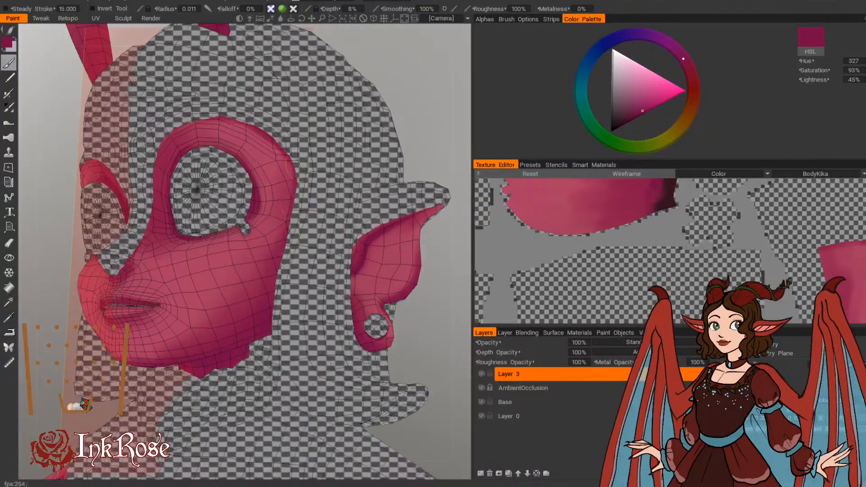
middle_click_drag(353, 187, 281, 214)
left_click_drag(392, 144, 410, 104)
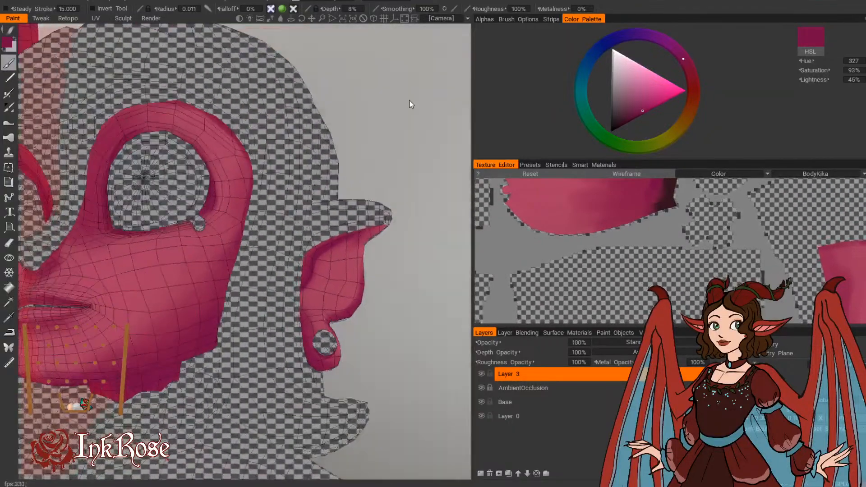
left_click_drag(233, 267, 223, 316)
mouse_move(380, 179)
left_mouse_down()
mouse_move(397, 140)
mouse_move(349, 152)
left_mouse_up()
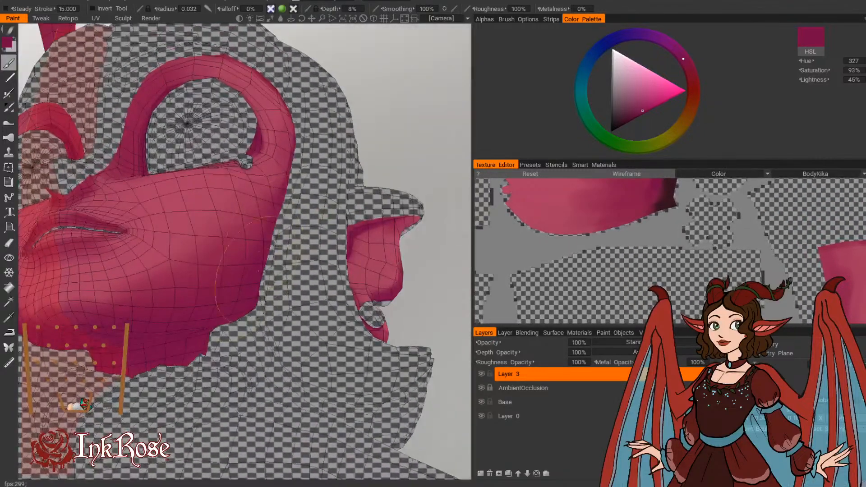
left_click_drag(402, 119, 449, 139)
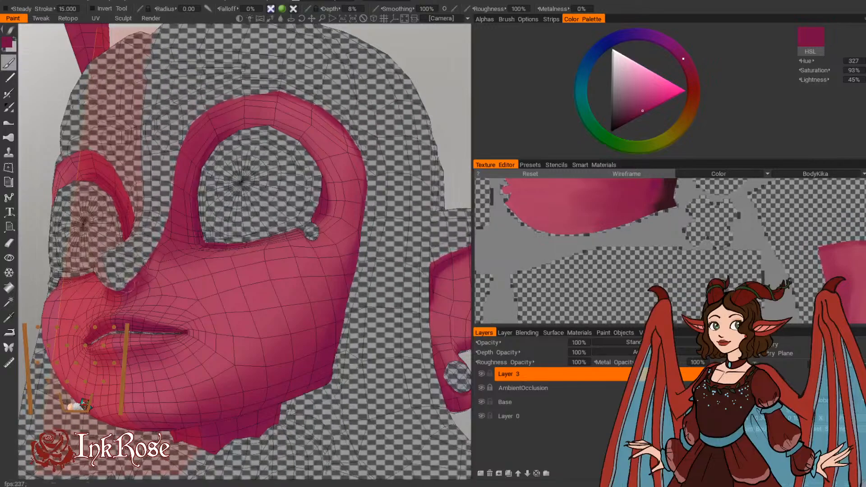
Step: Darken the eye opening's inner rim beside the nose bridge and its upper curve with a fine dark magenta brush
left_click_drag(439, 74, 404, 92)
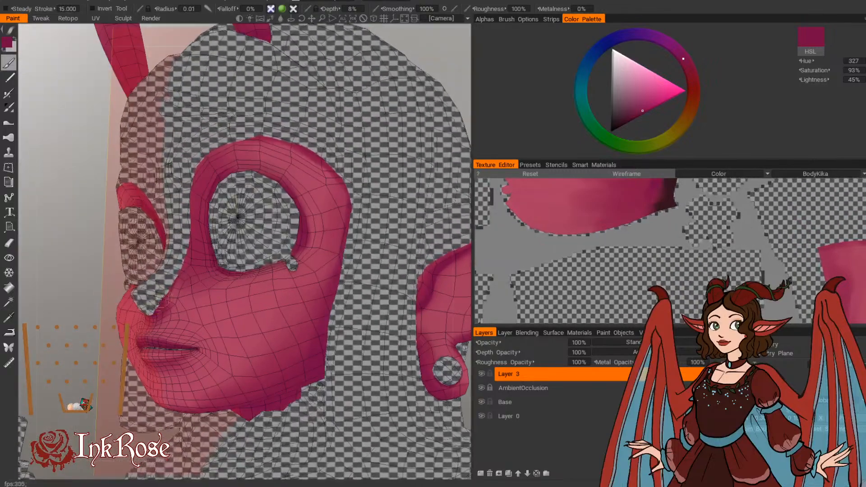
mouse_move(100, 364)
left_mouse_down()
mouse_move(54, 375)
mouse_move(66, 374)
left_mouse_up()
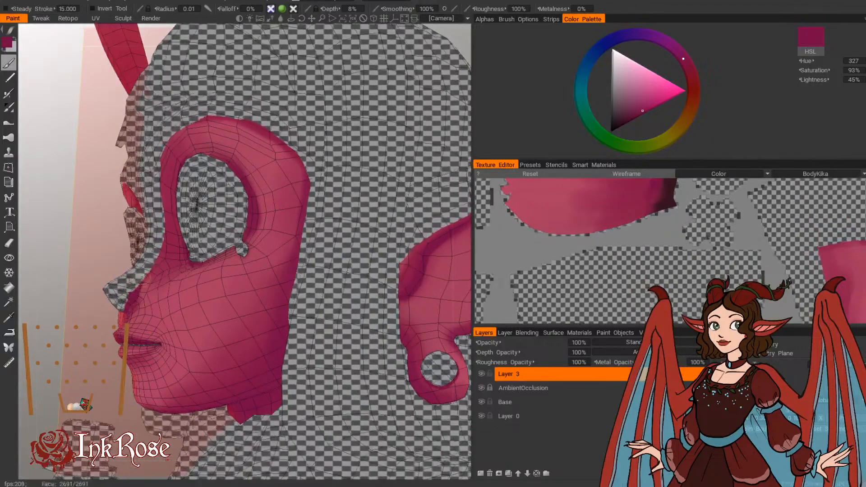
left_click_drag(67, 291, 113, 285)
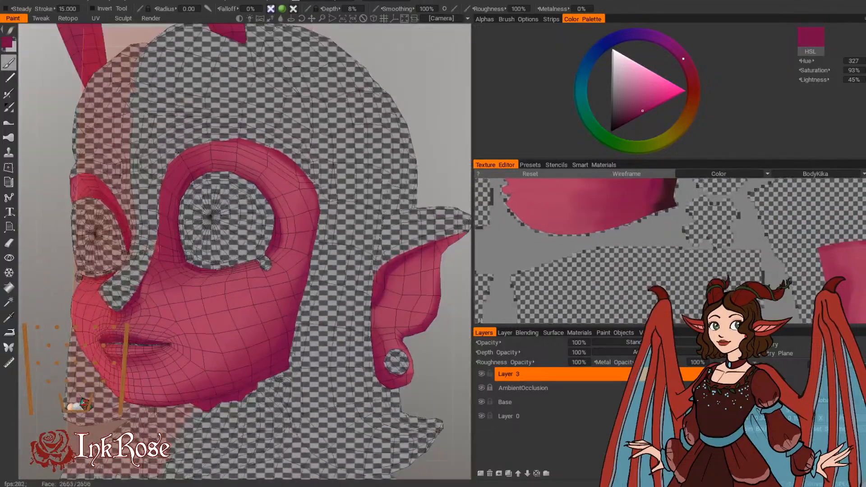
left_click_drag(421, 59, 445, 79)
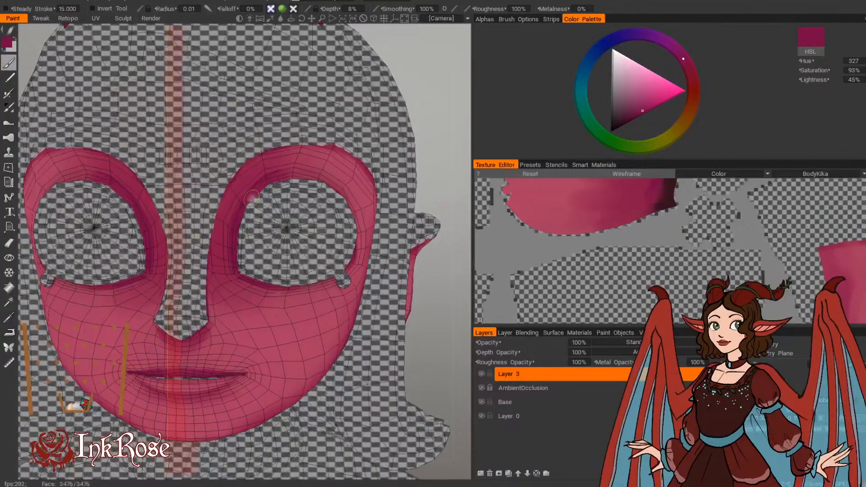
scroll(238, 242, "up", 3)
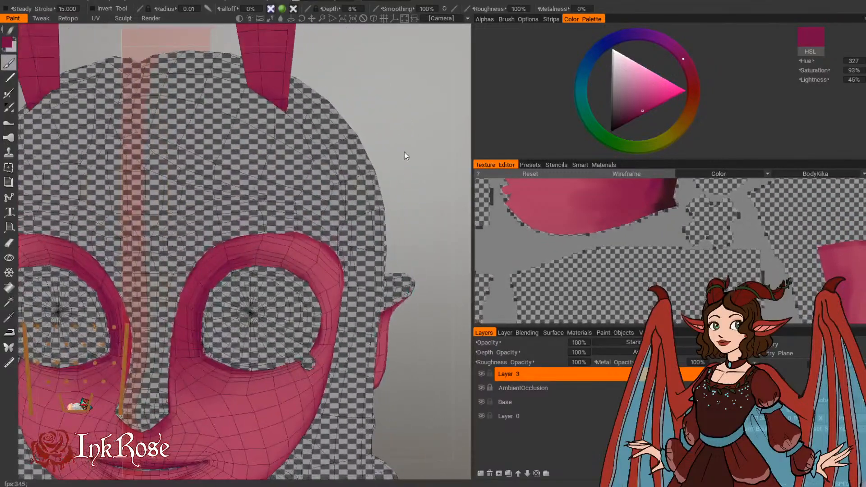
scroll(401, 155, "down", 2)
left_click_drag(398, 156, 389, 155)
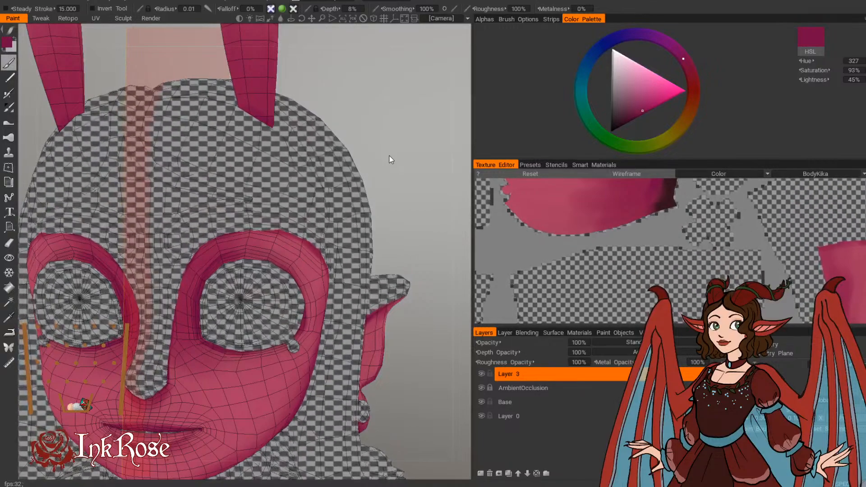
Step: Refine the dark magenta edge along the lower eyelid and the inner upper part of the eye opening's rim
right_click_drag(407, 167, 352, 218)
left_click_drag(351, 218, 386, 253)
right_click_drag(385, 253, 413, 358)
left_click_drag(412, 357, 406, 228)
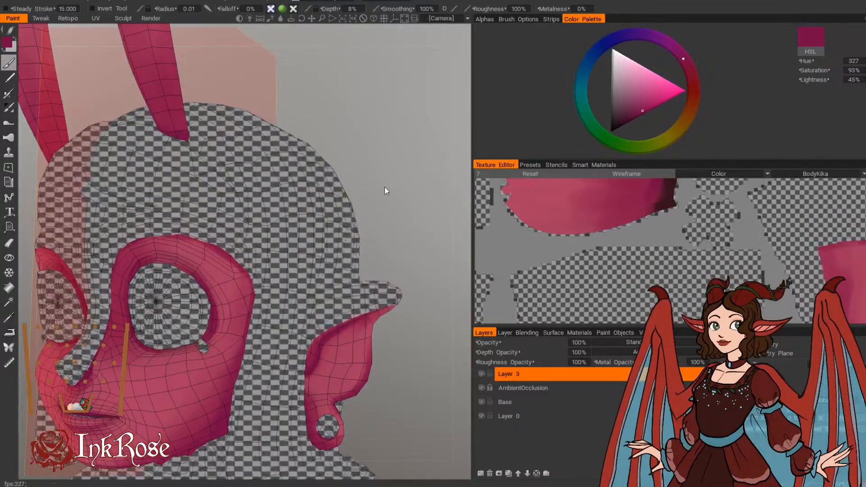
left_click_drag(385, 186, 444, 161)
left_click_drag(216, 288, 256, 281)
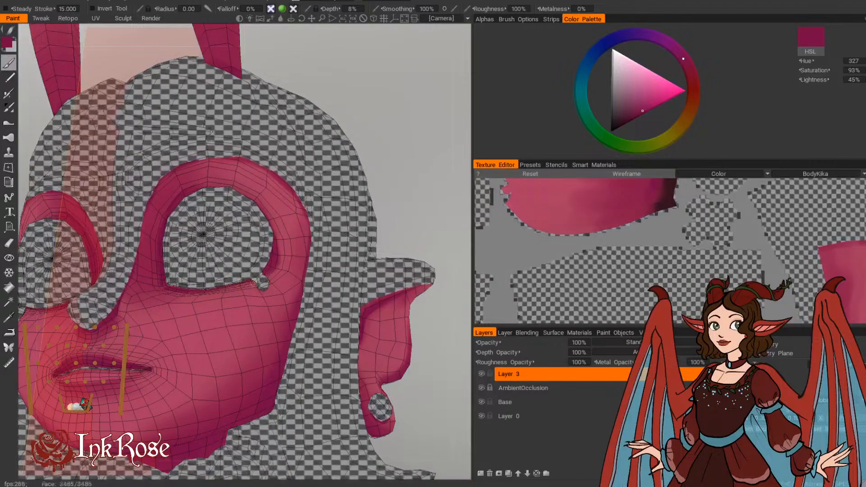
mouse_move(377, 141)
left_mouse_down()
mouse_move(388, 128)
mouse_move(393, 144)
mouse_move(356, 160)
mouse_move(361, 154)
mouse_move(421, 172)
mouse_move(435, 169)
mouse_move(431, 154)
mouse_move(442, 163)
left_mouse_up()
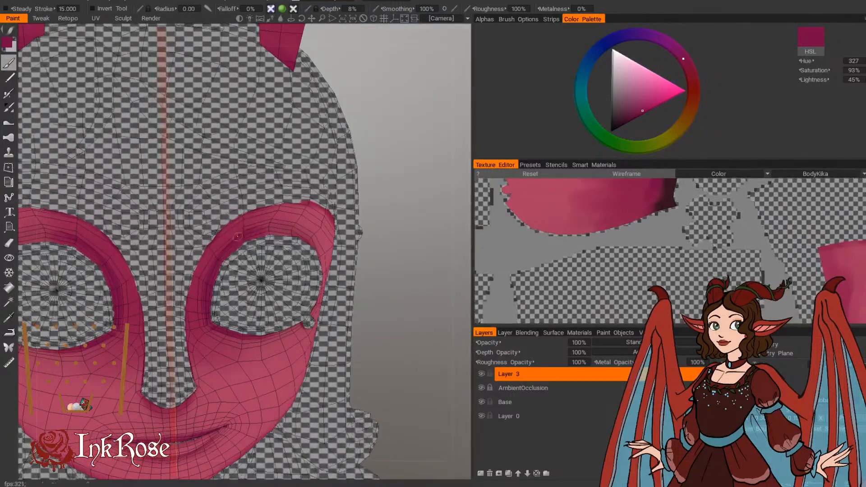
left_click_drag(391, 201, 387, 171)
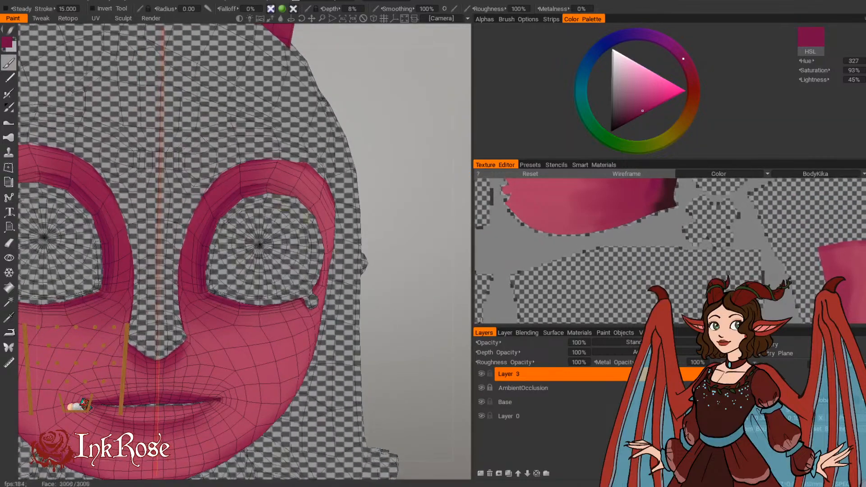
Step: Touch up the dark magenta shading around the mouth and under the lower lip with a fine brush
middle_click_drag(402, 437, 304, 237)
middle_click_drag(356, 282, 397, 307)
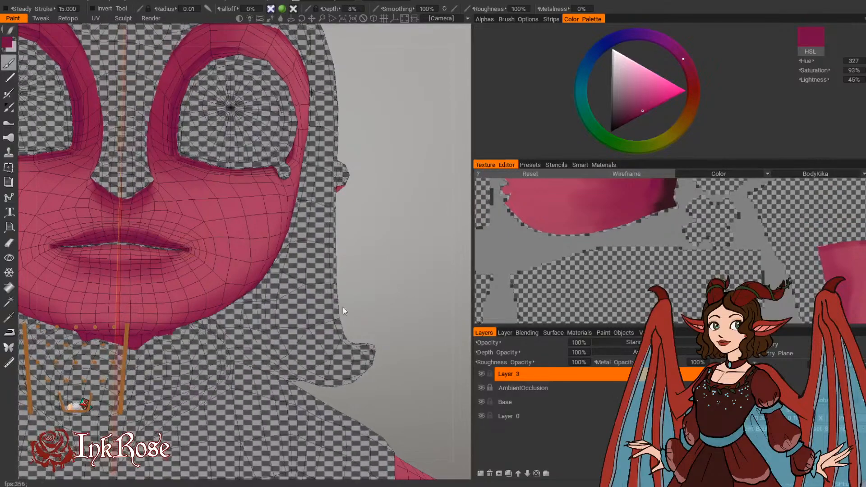
scroll(356, 217, "down", 6)
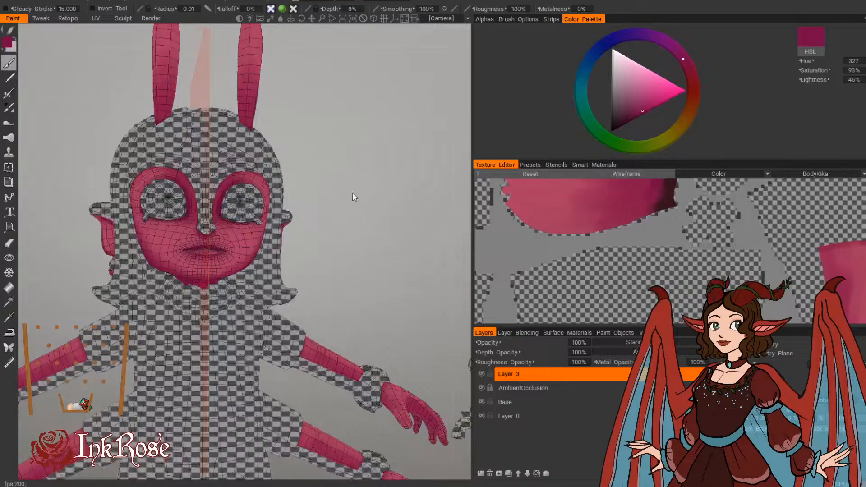
left_click_drag(353, 194, 382, 256)
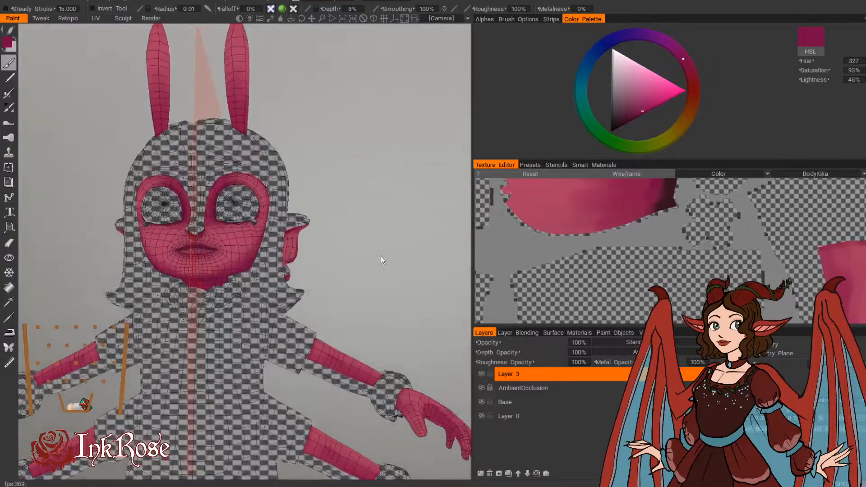
Step: Paint a fine dark magenta shadow on the back of the hand along the wrist edge where it meets the cuff
middle_click_drag(382, 257, 296, 187)
scroll(287, 217, "up", 4)
middle_click_drag(283, 224, 279, 201)
scroll(278, 200, "down", 3)
left_click_drag(280, 199, 315, 186)
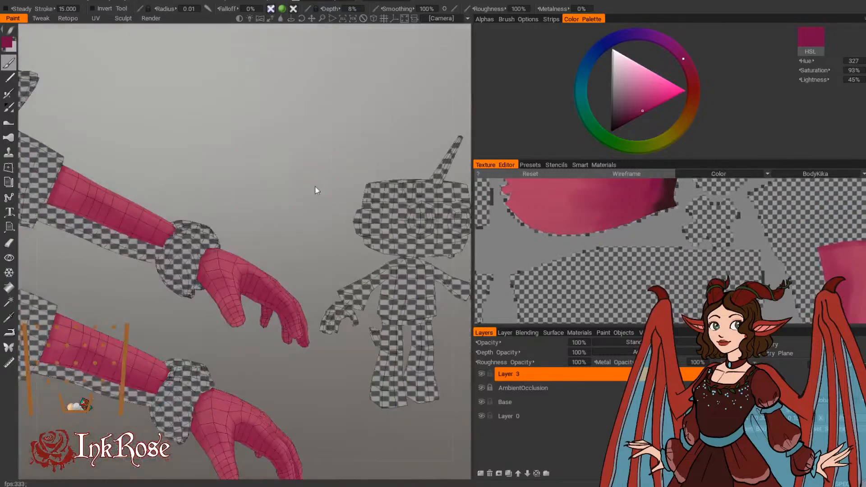
scroll(325, 212, "up", 3)
middle_click_drag(332, 220, 342, 243)
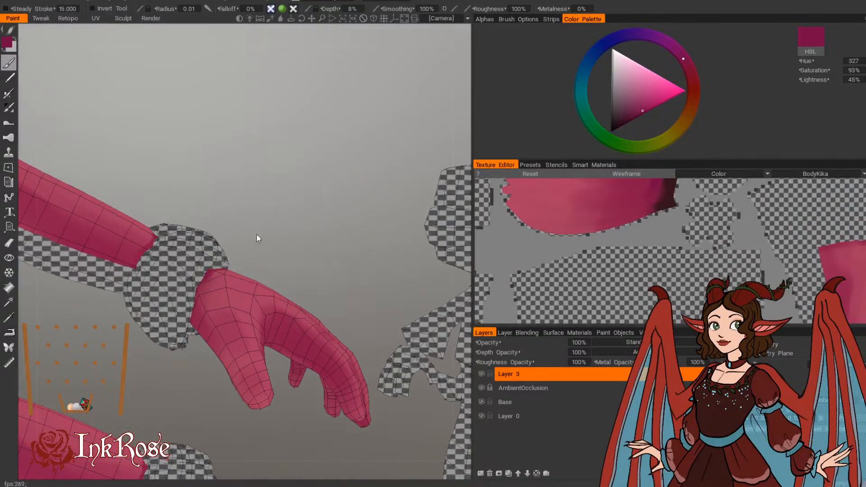
left_click_drag(257, 238, 191, 279)
left_click_drag(233, 248, 163, 246)
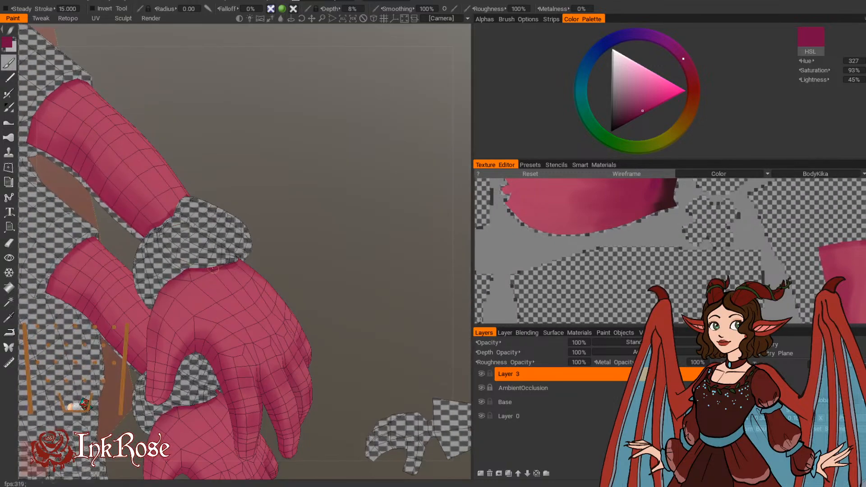
left_click_drag(316, 235, 212, 149)
left_click_drag(211, 179, 242, 198)
left_click_drag(306, 188, 315, 191)
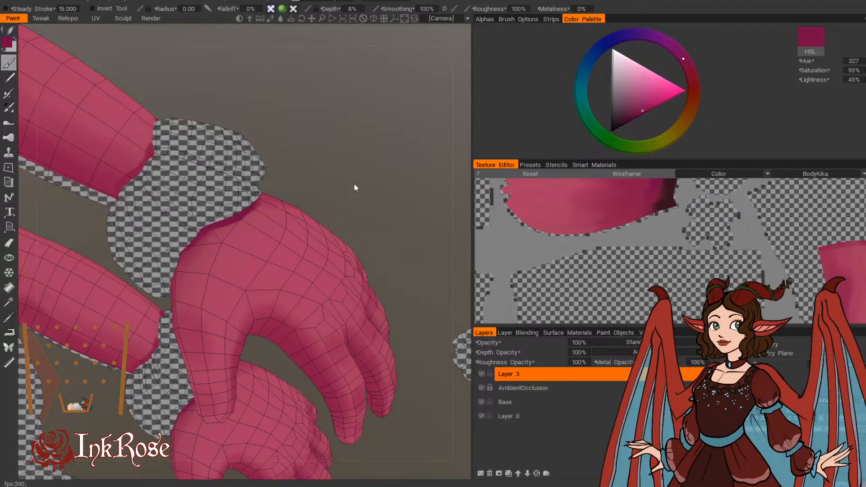
Step: Darken the forearm ends in dark magenta where they meet the cuffs and sleeves, including on the back
left_click_drag(354, 184, 337, 266)
left_click_drag(250, 281, 236, 181)
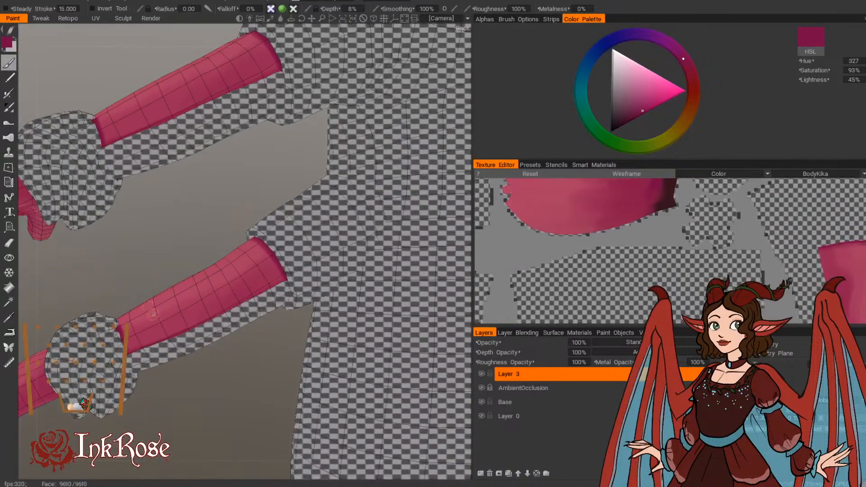
left_click_drag(92, 293, 365, 281)
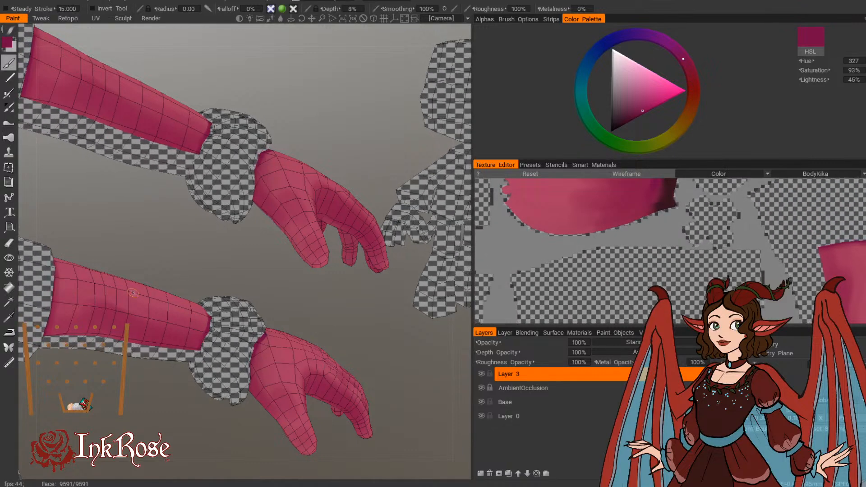
Step: Shade the forearm in soft dark magenta along its lower side and middle, with brush radii of 0.027 and 0.037
left_click_drag(220, 250, 193, 222)
middle_click_drag(126, 234, 202, 225)
left_click_drag(334, 283, 286, 257)
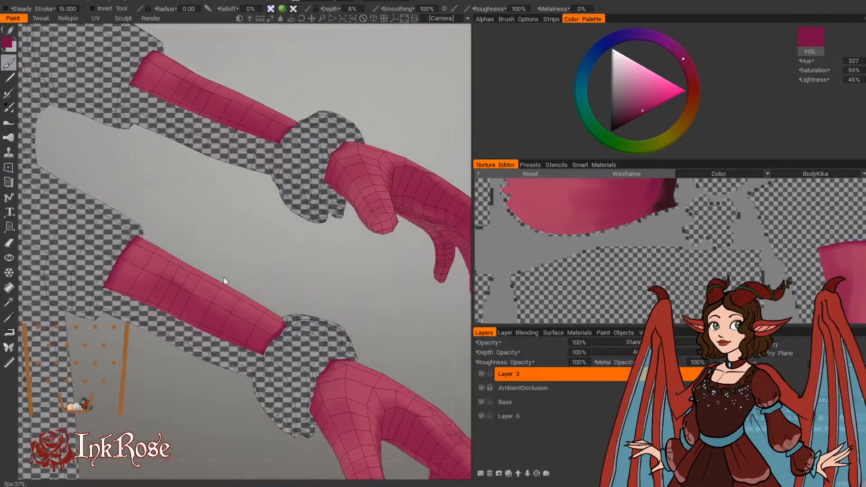
mouse_move(166, 310)
left_mouse_down()
mouse_move(170, 294)
mouse_move(174, 305)
left_mouse_up()
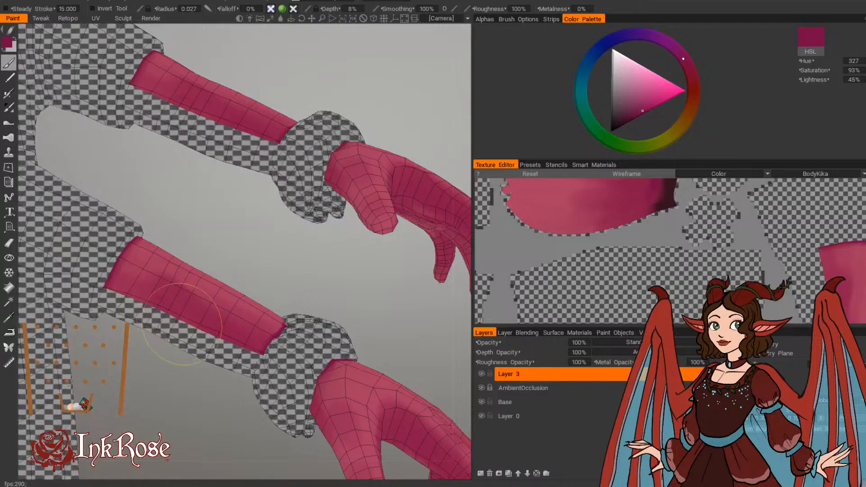
key("bracketright")
key("bracketright")
key("bracketright")
key("bracketright")
key("bracketright")
key("bracketright")
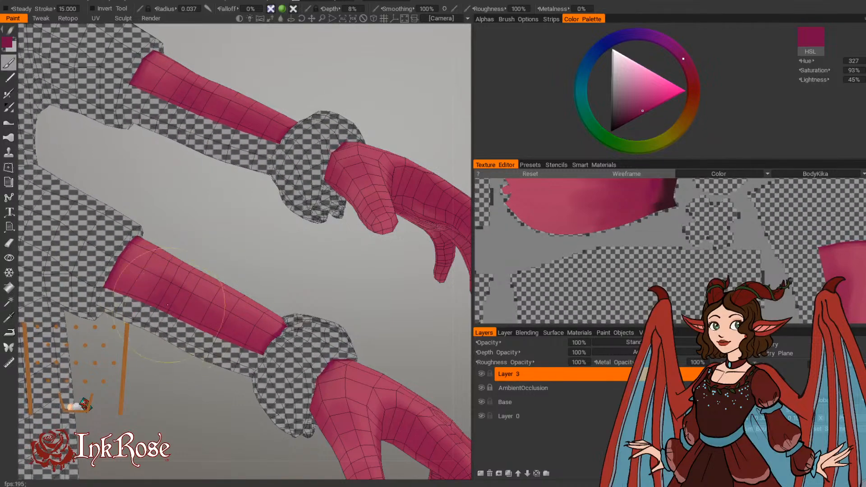
scroll(218, 340, "down", 5)
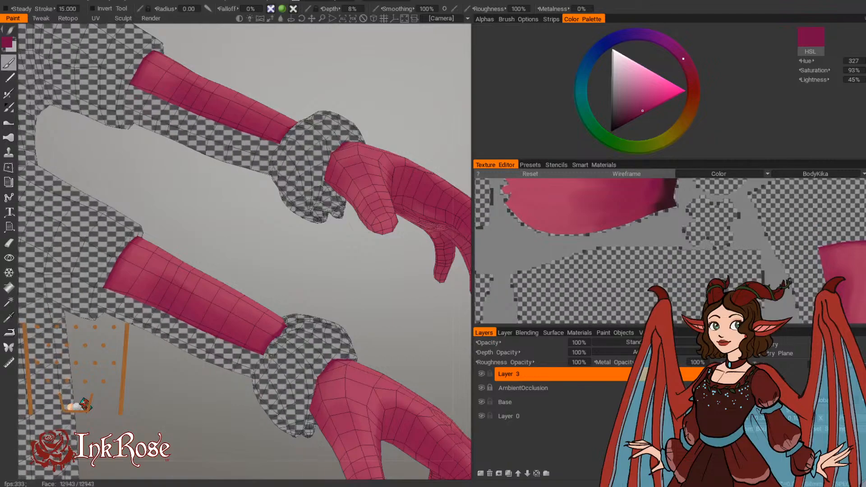
scroll(320, 254, "down", 5)
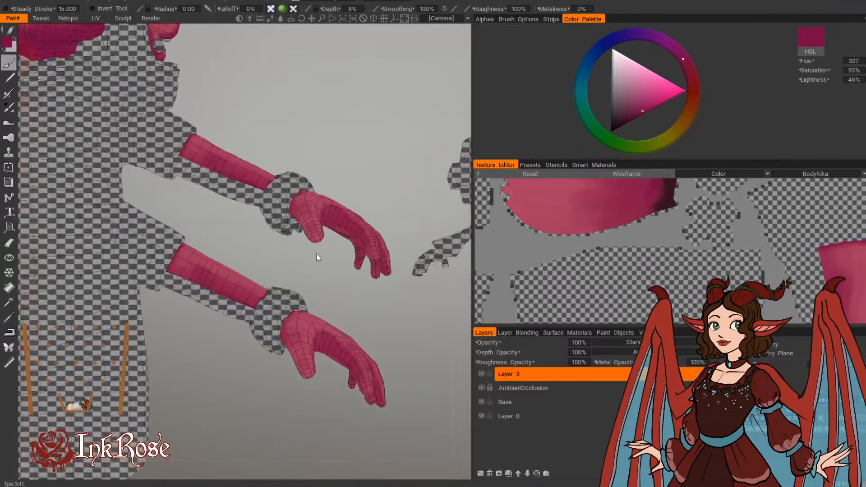
Step: Paint narrow dark magenta shadows between the finger bases on the back of the hand, with a brush radius of 0.011
left_click_drag(318, 258, 329, 320)
middle_click_drag(329, 320, 264, 248)
scroll(264, 248, "up", 4)
left_click_drag(264, 248, 365, 164)
middle_click_drag(300, 276, 280, 393)
left_click_drag(281, 393, 305, 418)
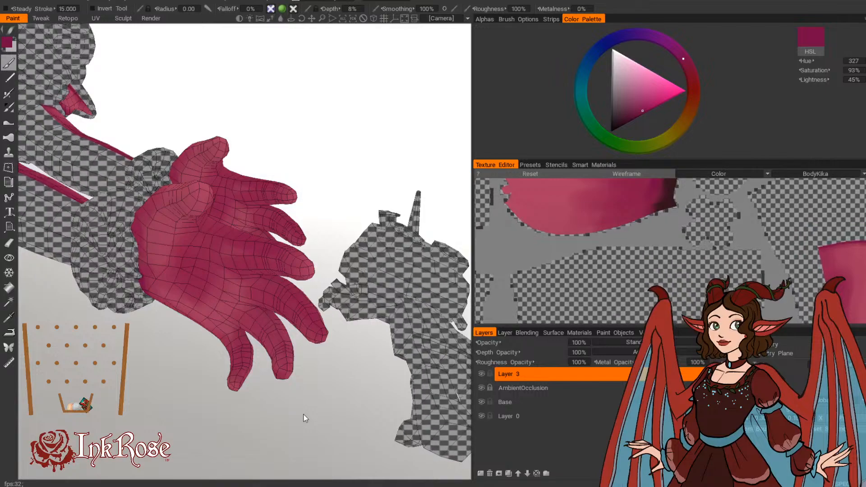
middle_click_drag(299, 435, 275, 426)
middle_click_drag(252, 455, 207, 244)
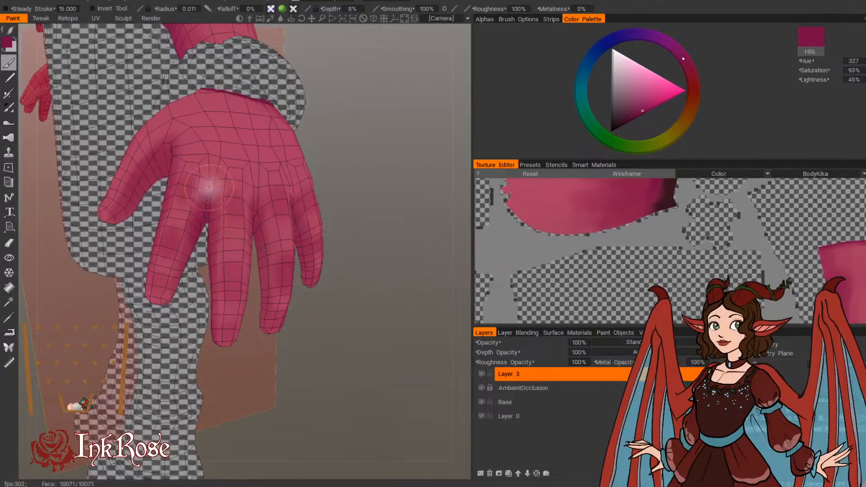
middle_click_drag(364, 140, 210, 195)
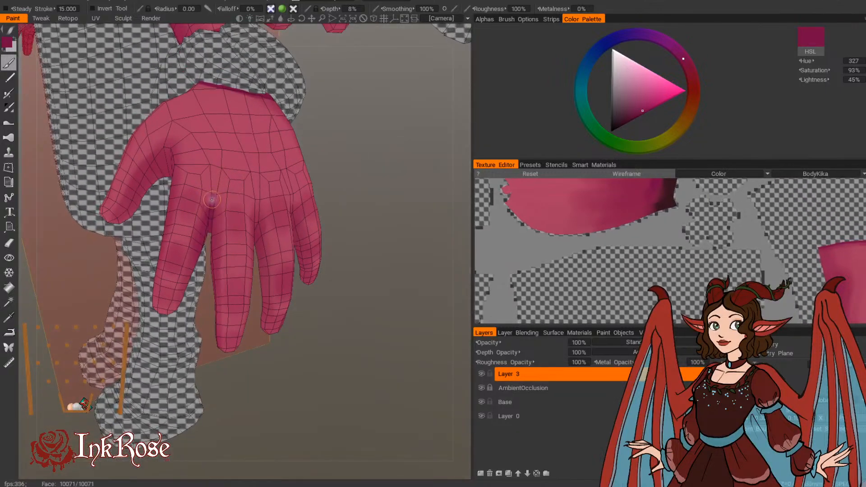
middle_click_drag(210, 216, 299, 209)
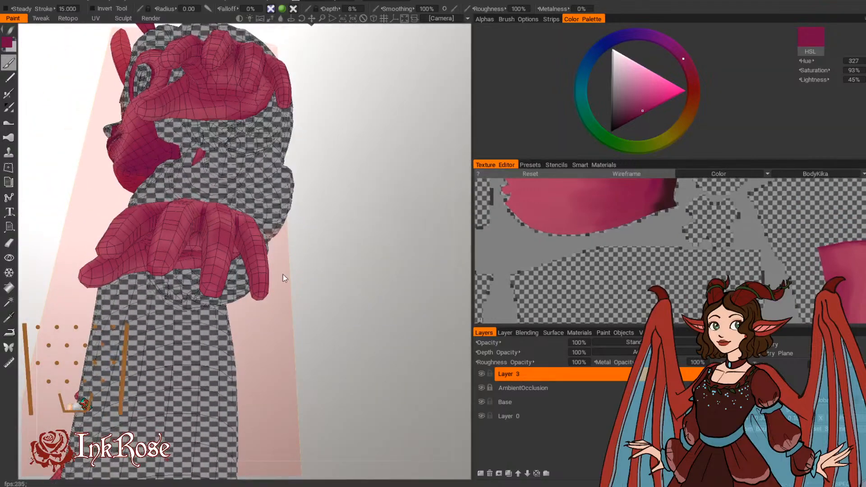
Step: Paint dark magenta shadows between the finger bases on the palm side, with a brush radius of about 0.010
middle_click_drag(297, 281, 321, 274)
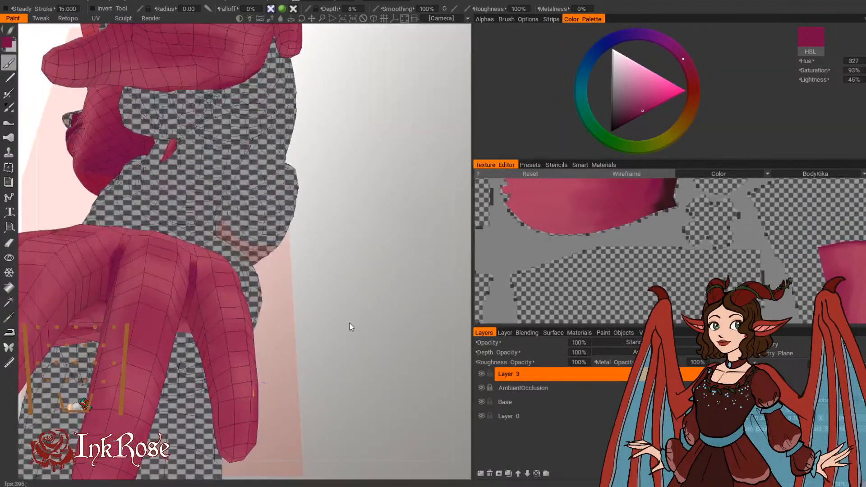
middle_click_drag(352, 327, 343, 276)
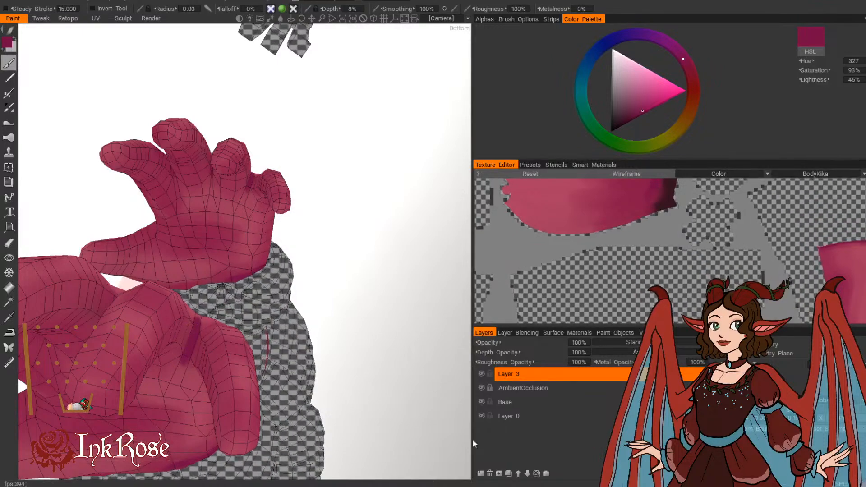
middle_click_drag(233, 335, 392, 205)
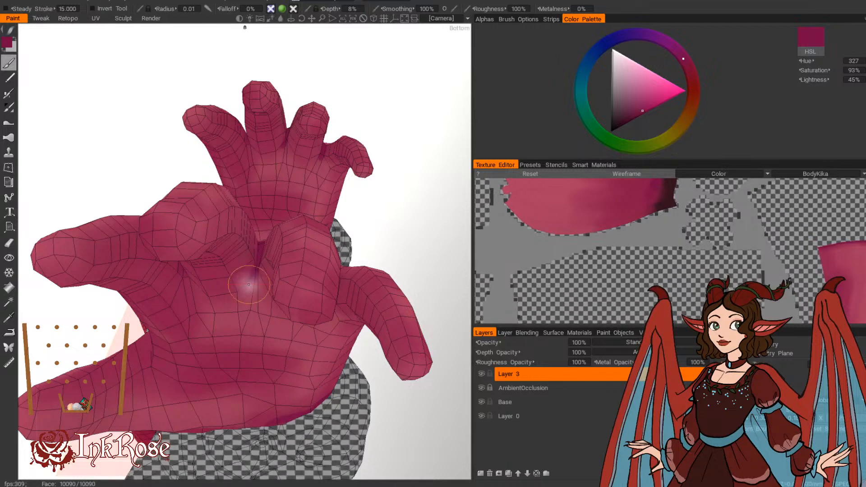
middle_click_drag(260, 283, 336, 154)
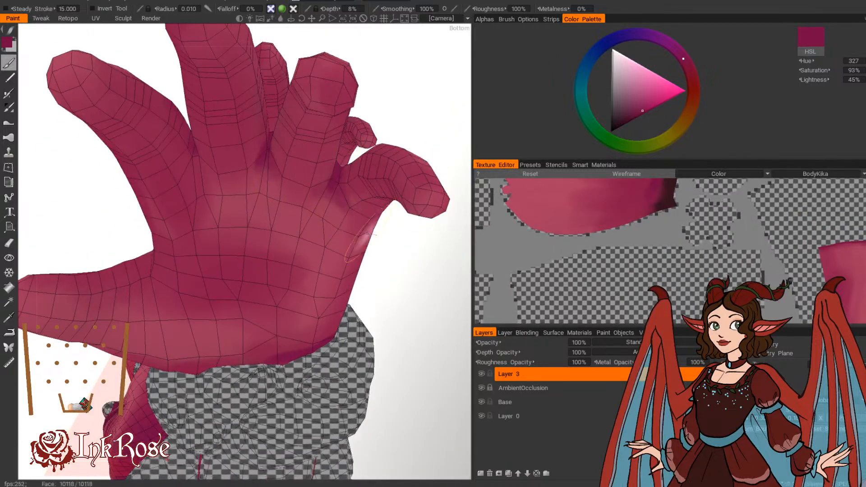
middle_click_drag(367, 235, 319, 202)
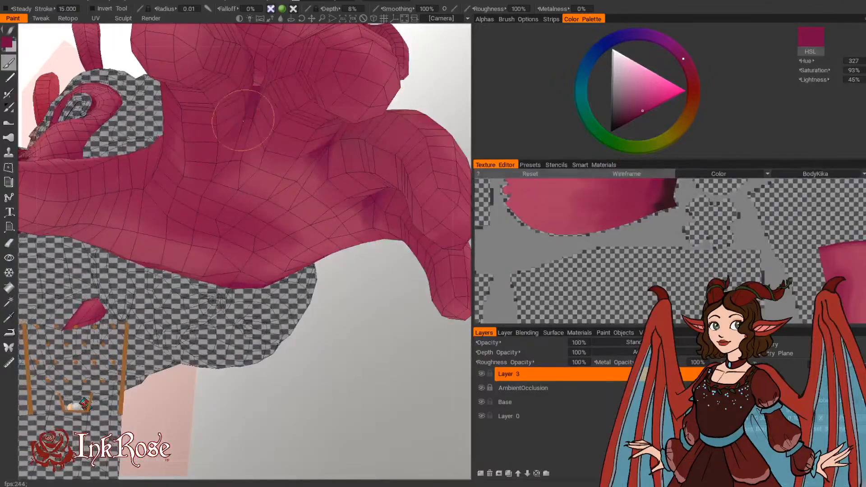
Step: Refine the dark magenta shading between the knuckles and along the fingers from the back and thumb side of the hand
middle_click_drag(332, 323, 333, 398)
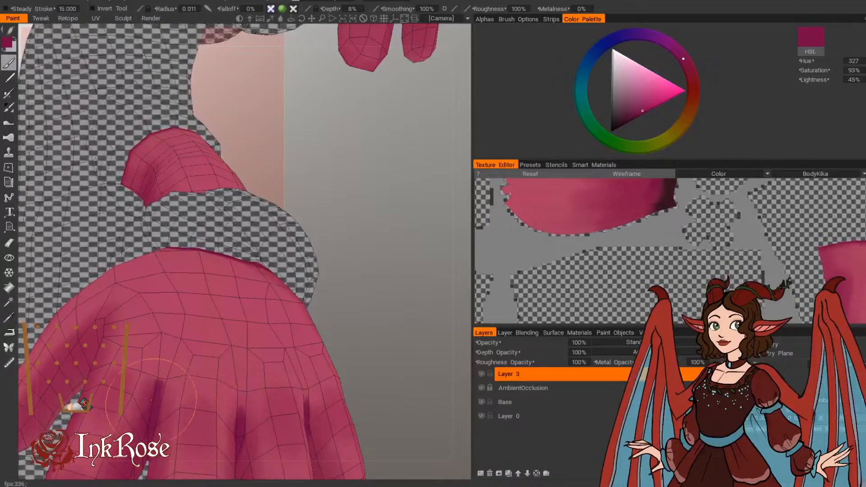
scroll(354, 344, "down", 3)
left_click_drag(368, 333, 366, 292)
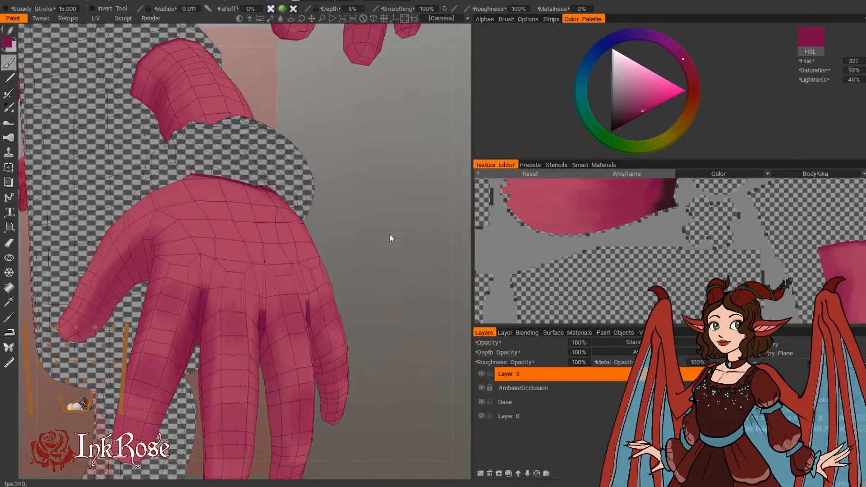
mouse_move(391, 238)
left_mouse_down()
mouse_move(364, 246)
mouse_move(345, 265)
left_mouse_up()
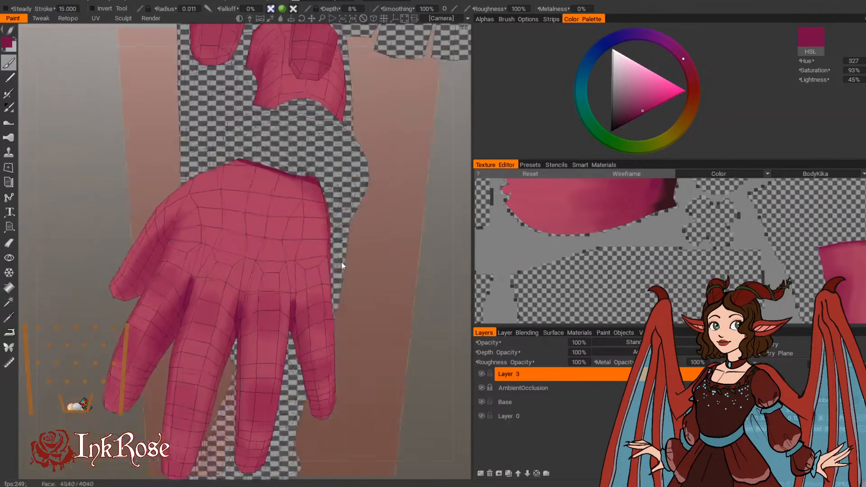
mouse_move(350, 334)
left_mouse_down()
mouse_move(371, 299)
mouse_move(397, 314)
mouse_move(120, 350)
left_mouse_up()
left_click_drag(319, 329, 374, 270)
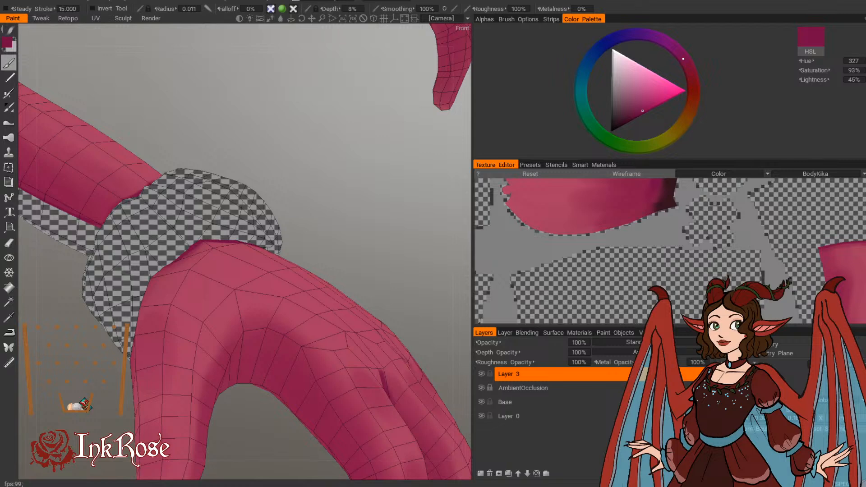
middle_click_drag(388, 191, 329, 151)
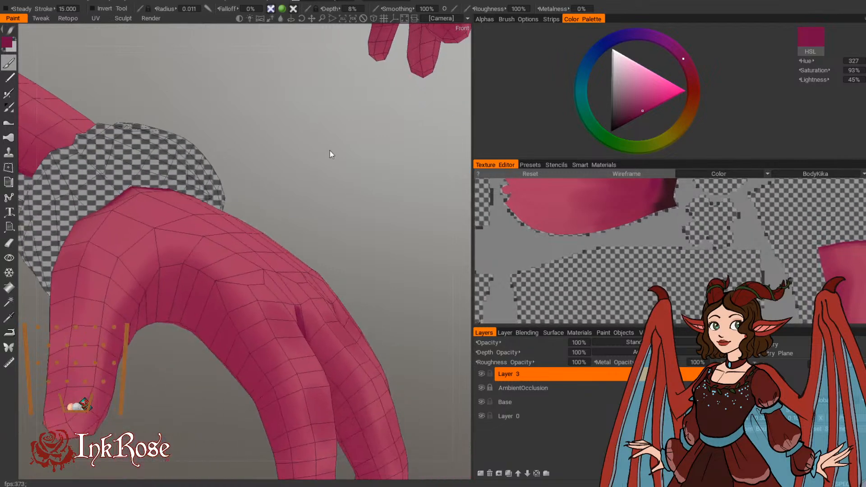
scroll(318, 153, "down", 3)
left_click_drag(356, 181, 386, 205)
middle_click_drag(386, 204, 314, 177)
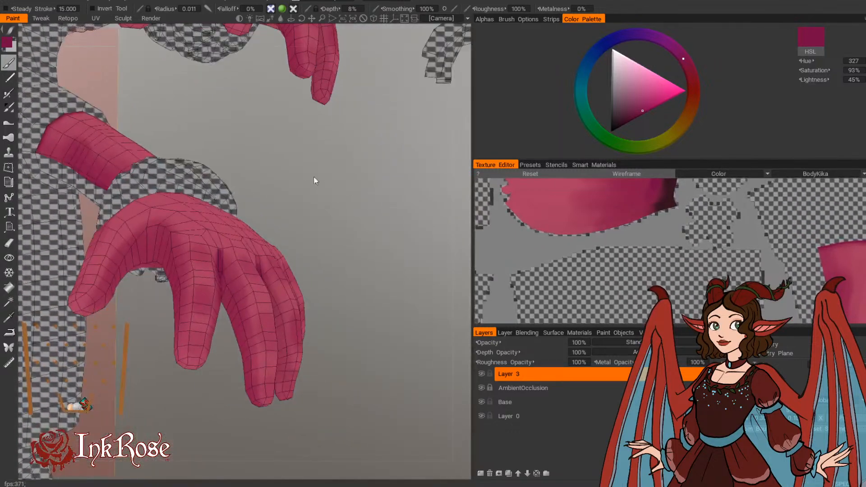
Step: Shade the hollow of the palm and the inner side of the hand in soft dark magenta, with brush radii of 0.032 and 0.040
mouse_move(313, 177)
left_mouse_down()
mouse_move(324, 164)
mouse_move(334, 183)
left_mouse_up()
middle_click_drag(334, 183, 374, 203)
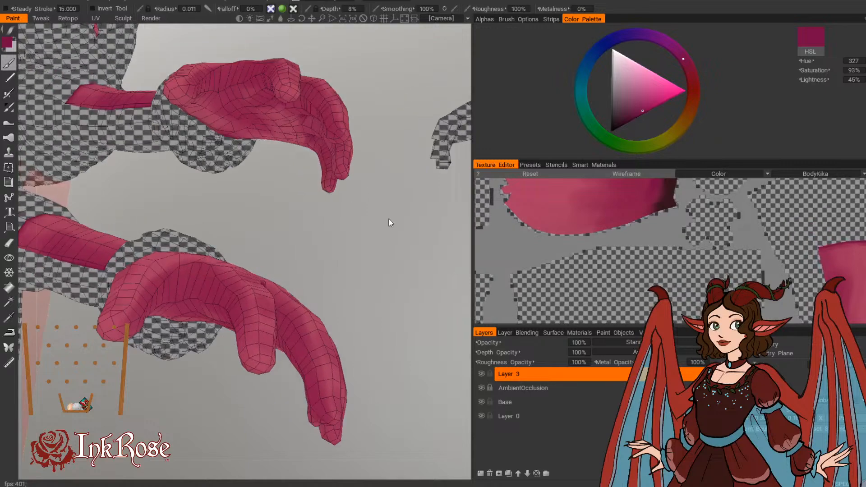
right_click_drag(153, 298, 168, 298)
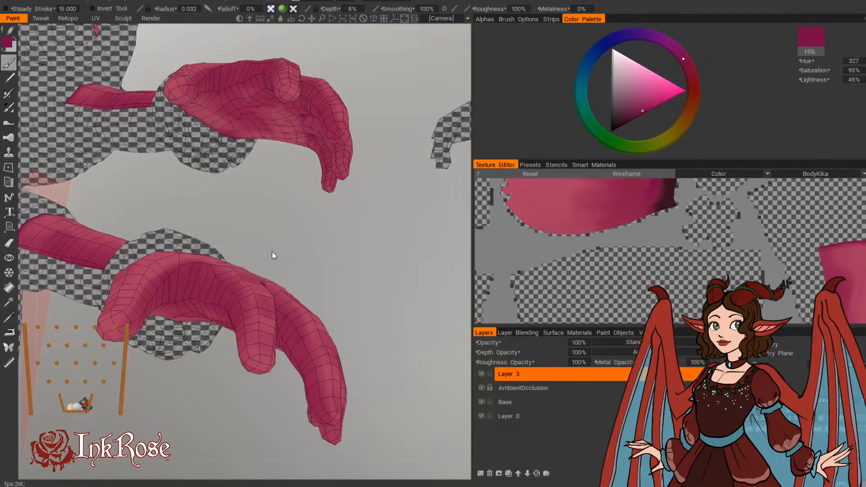
left_click_drag(272, 252, 276, 247)
mouse_move(324, 261)
left_mouse_down()
mouse_move(297, 173)
mouse_move(273, 152)
left_mouse_up()
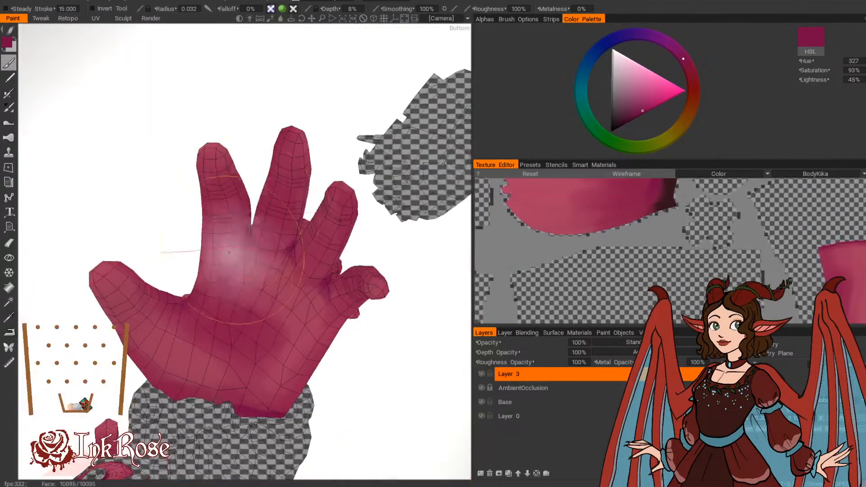
right_click_drag(189, 306, 195, 305)
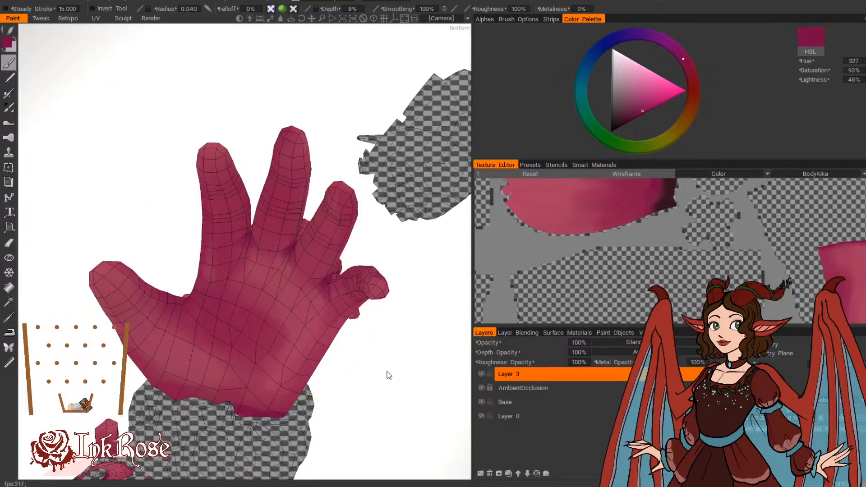
Step: Darken the palm side around the finger bases in dark magenta, with brush radii from 0.019 to 0.025
mouse_move(387, 373)
left_mouse_down()
mouse_move(342, 360)
mouse_move(345, 375)
mouse_move(319, 325)
left_mouse_up()
right_click_drag(231, 232, 213, 232)
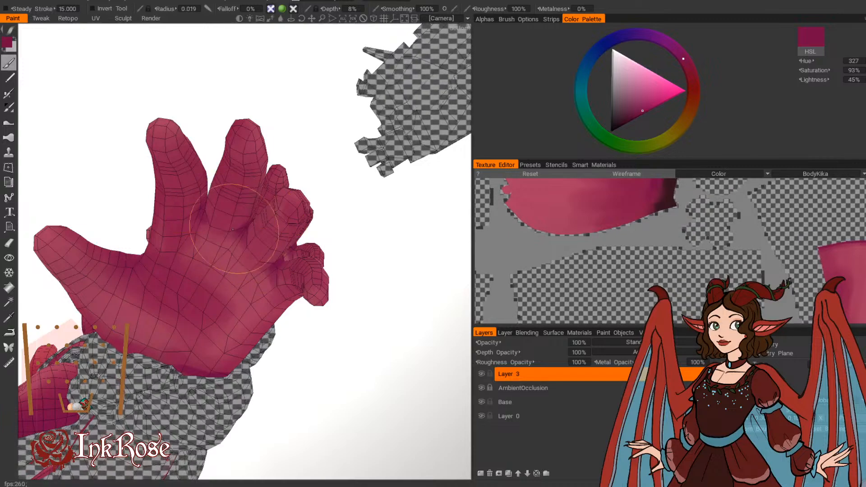
left_click_drag(329, 381, 415, 400)
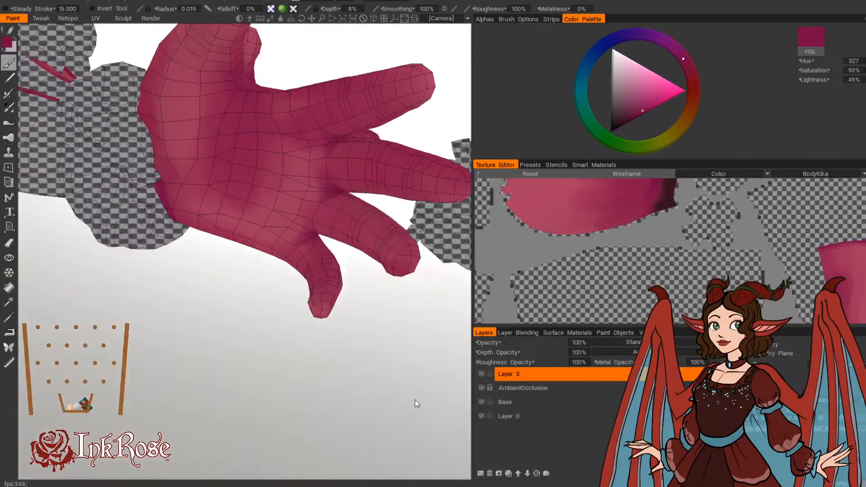
left_click_drag(210, 359, 383, 358)
middle_click_drag(383, 357, 312, 344)
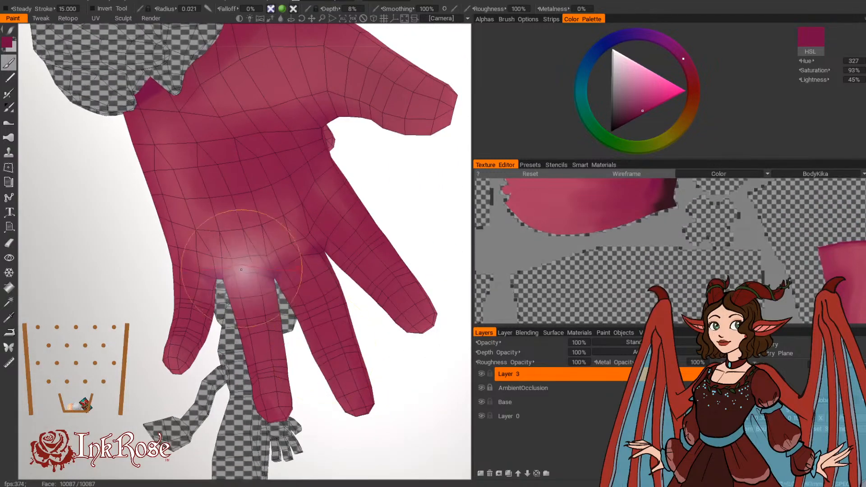
right_click_drag(253, 274, 262, 275)
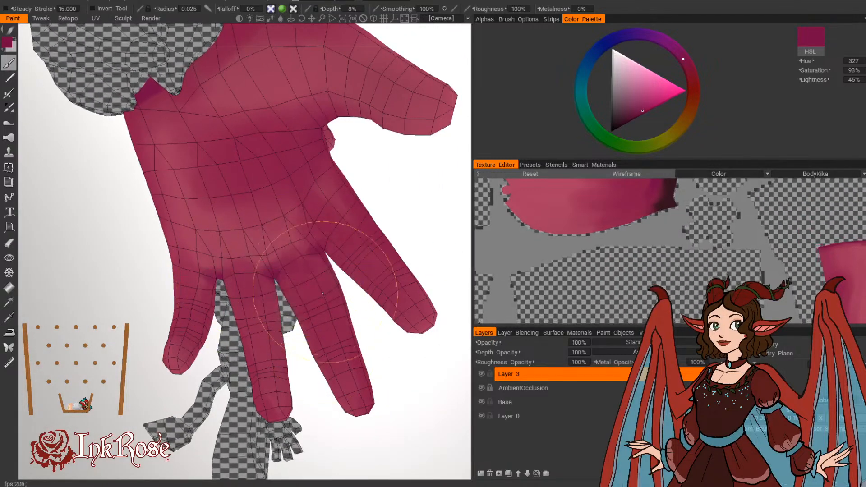
left_click_drag(373, 192, 395, 207)
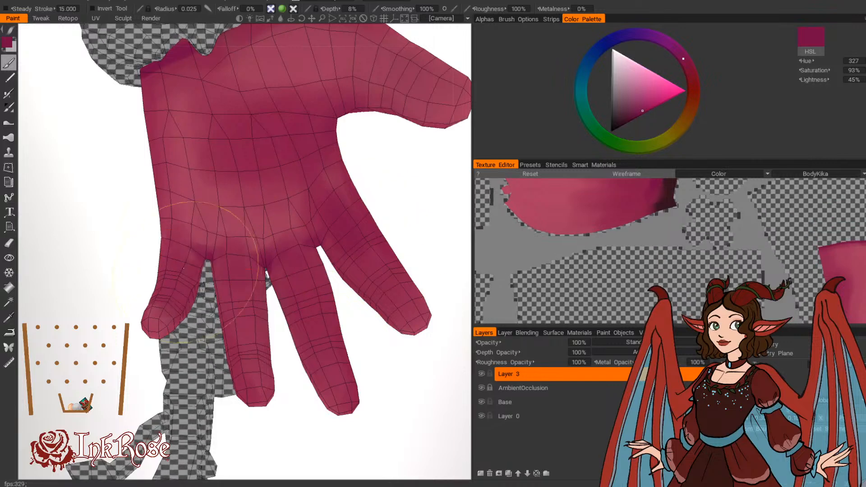
Step: Shade the undersides of the fingers in soft dark magenta, with brush radii of 0.021 and 0.025
left_click_drag(276, 410, 284, 437)
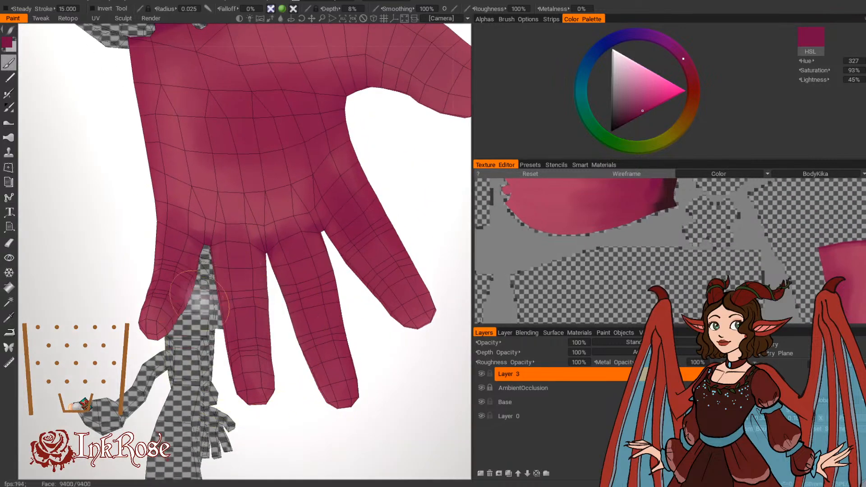
right_click_drag(324, 319, 317, 318)
left_click_drag(377, 326, 400, 340)
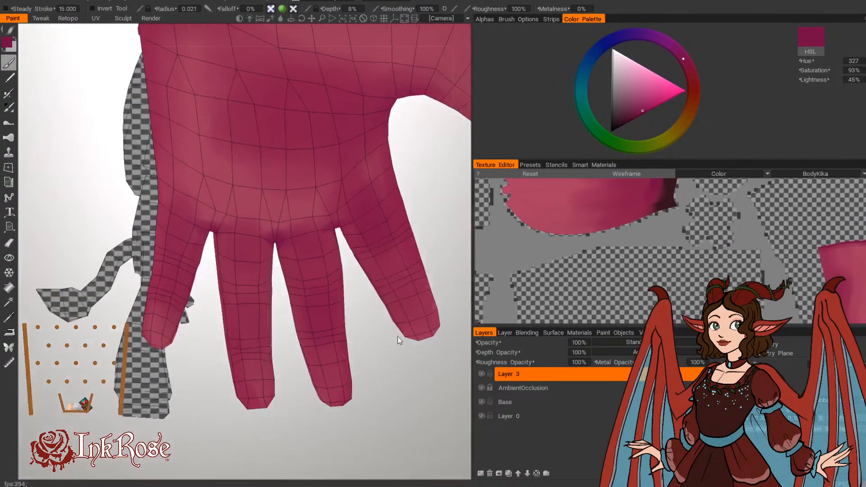
right_click_drag(244, 263, 247, 262)
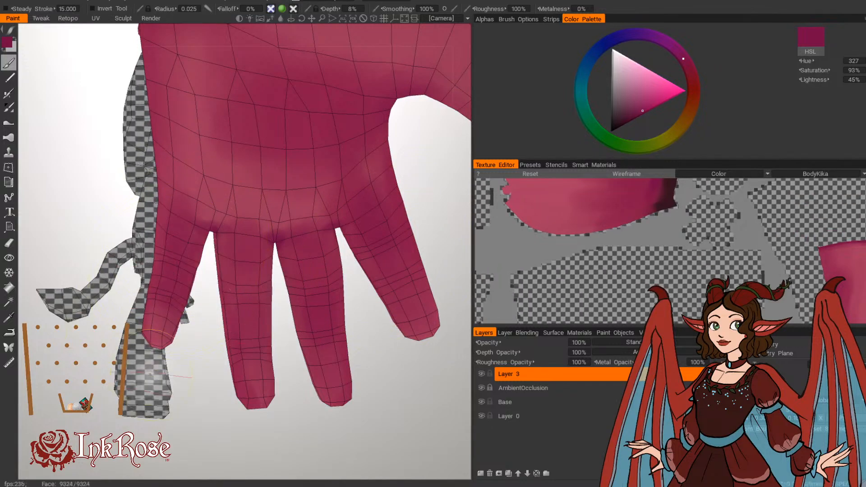
mouse_move(105, 416)
left_mouse_down()
mouse_move(179, 437)
mouse_move(327, 451)
mouse_move(391, 445)
mouse_move(137, 416)
mouse_move(204, 366)
mouse_move(412, 395)
mouse_move(370, 334)
left_mouse_up()
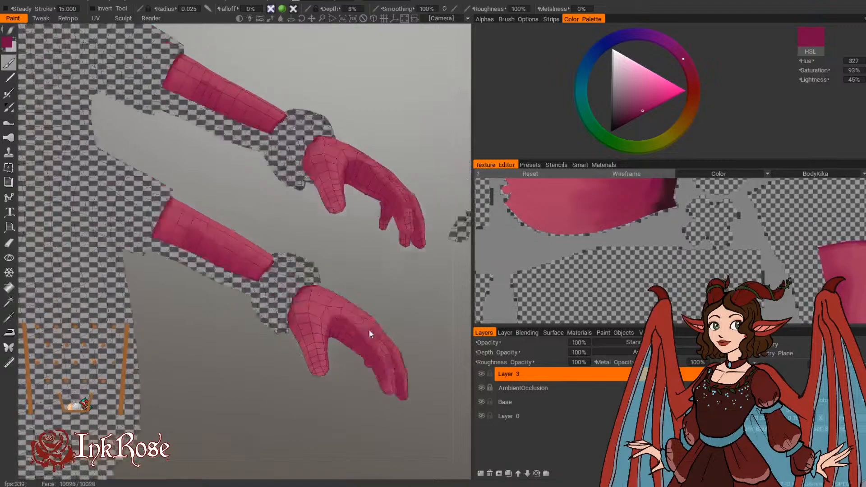
Step: Sample the pink skin color from the cheek and lighten it to hue 343, saturation 53% and lightness 79%
middle_click_drag(369, 334, 397, 381)
middle_click_drag(306, 266, 382, 413)
middle_click_drag(339, 208, 377, 361)
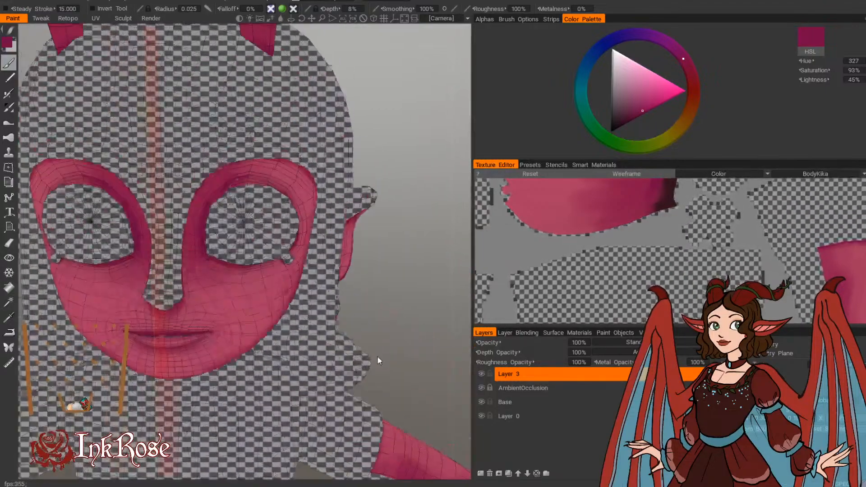
left_click_drag(377, 361, 429, 346)
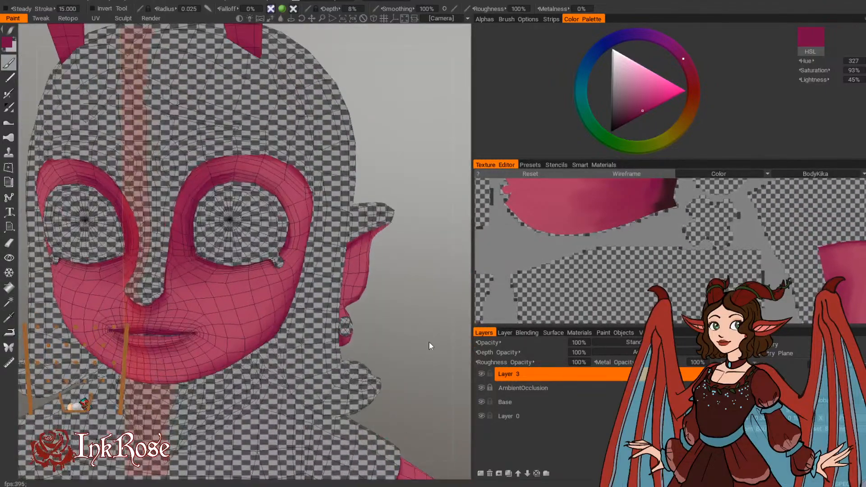
key("v")
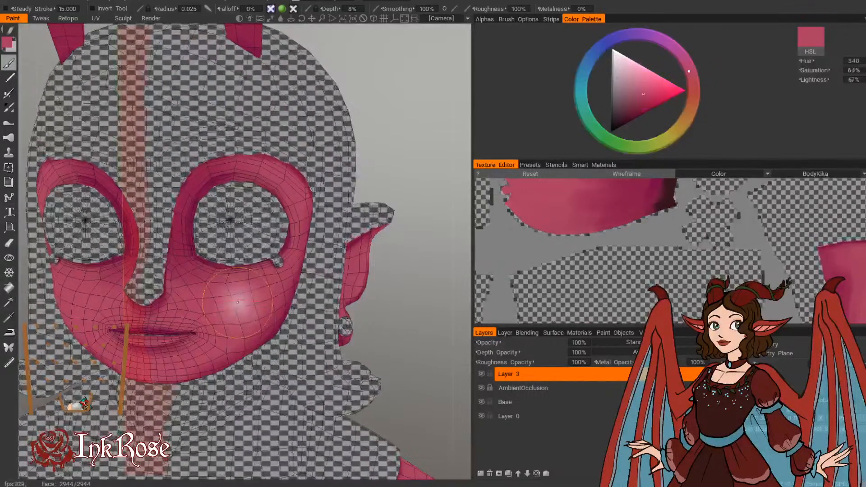
left_click(7, 42)
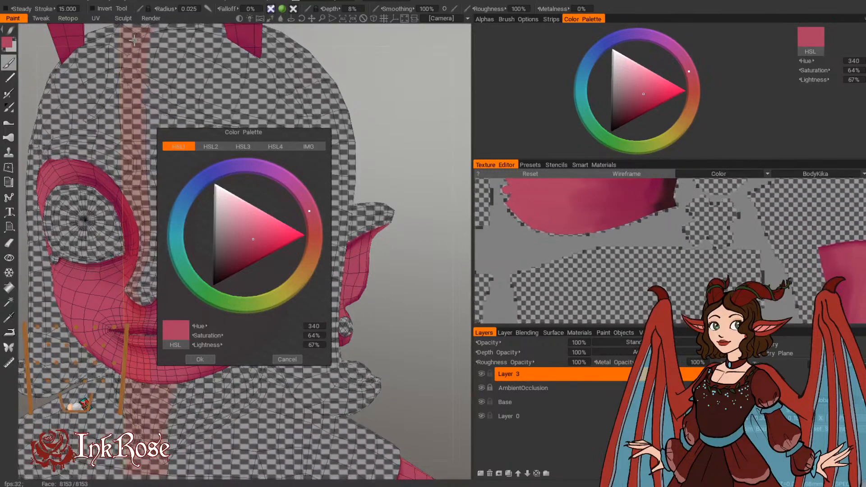
left_click_drag(253, 239, 252, 231)
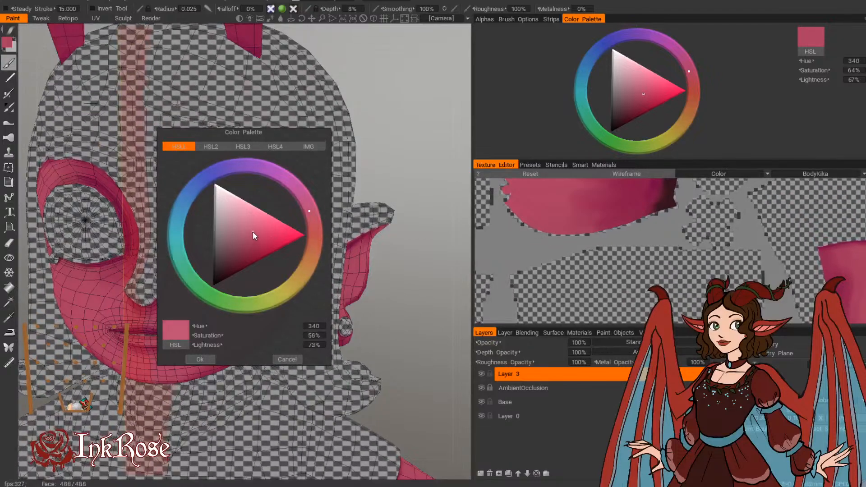
left_click(312, 218)
left_click_drag(314, 218, 313, 215)
left_click(252, 226)
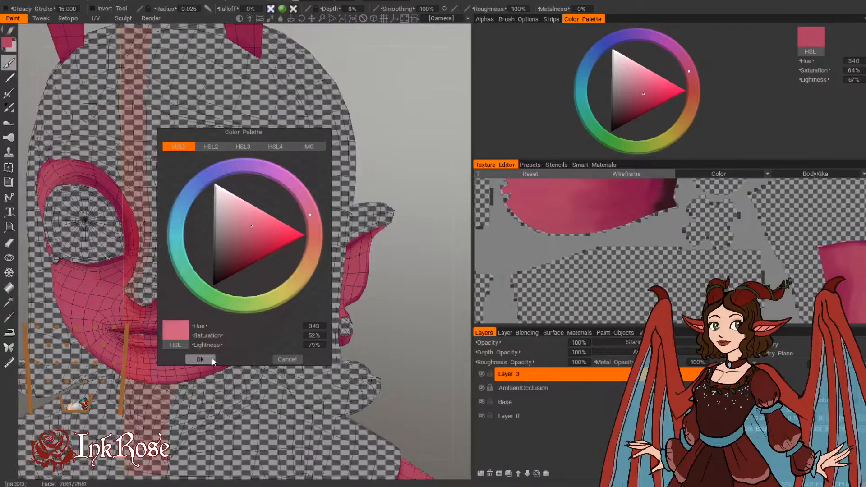
left_click(211, 359)
Step: Highlight the inner ear in soft light pink, with brush radii of 0.059 and 0.054
mouse_move(413, 270)
left_mouse_down()
mouse_move(424, 290)
mouse_move(420, 249)
left_mouse_up()
mouse_move(253, 271)
left_mouse_down()
mouse_move(261, 280)
mouse_move(236, 284)
mouse_move(267, 273)
mouse_move(220, 295)
mouse_move(266, 276)
left_mouse_up()
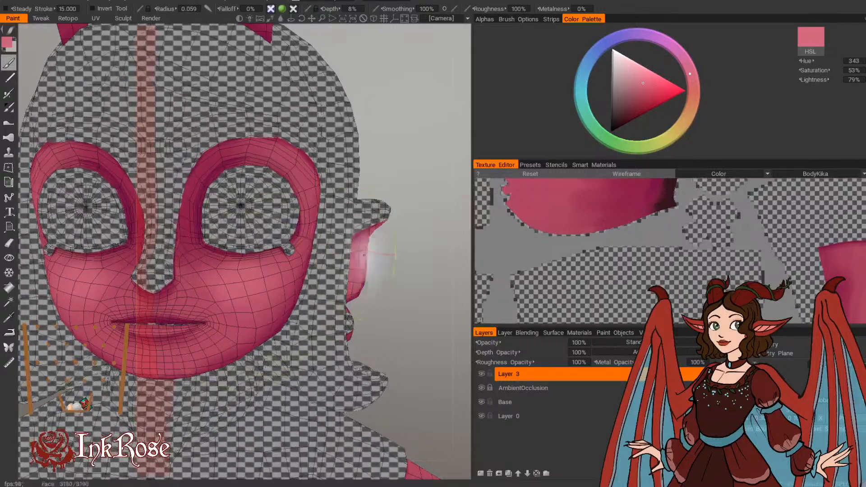
left_click_drag(436, 266, 391, 272)
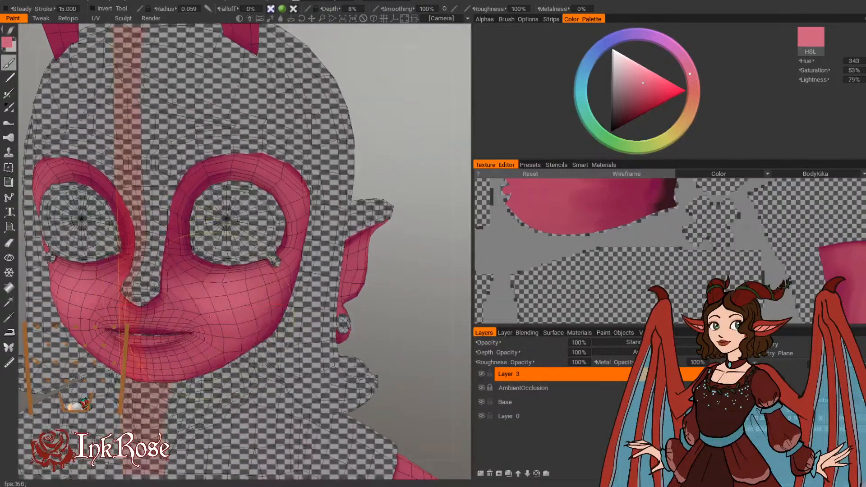
left_click_drag(385, 304, 419, 296)
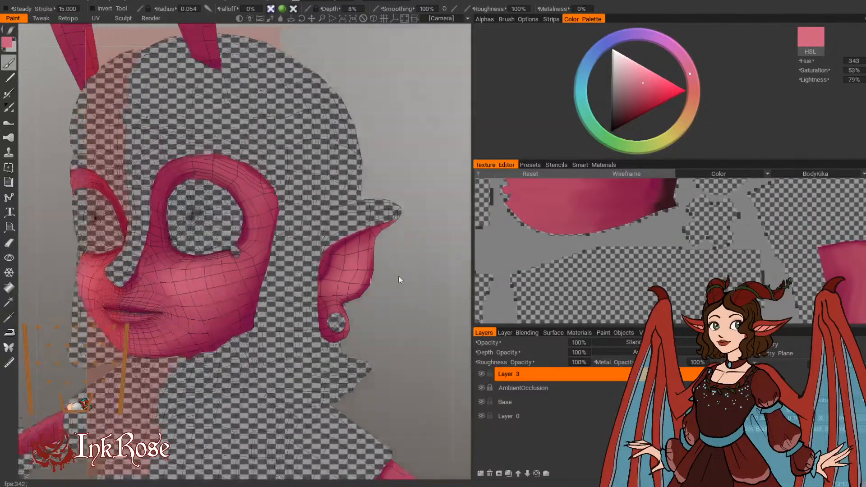
Step: Highlight the chin and the cheeks in soft light pink, with brush radii of 0.042 and 0.051
left_click_drag(398, 276, 423, 278)
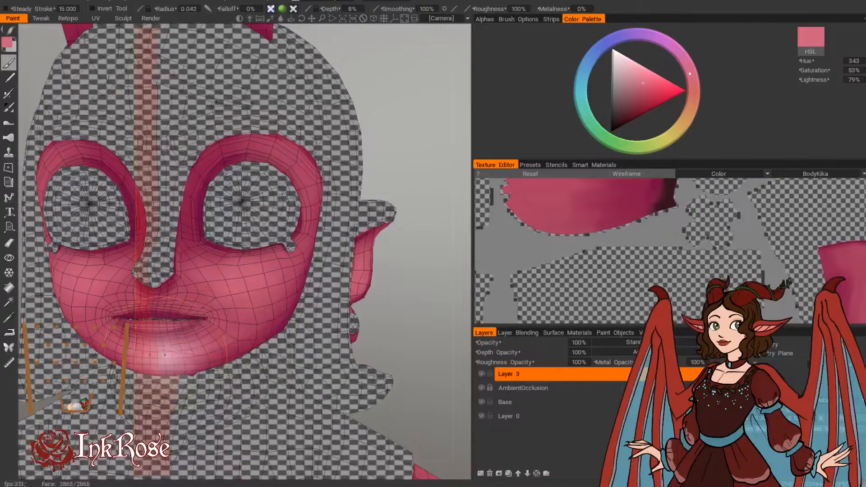
key("bracketright")
key("bracketright")
key("bracketright")
key("bracketright")
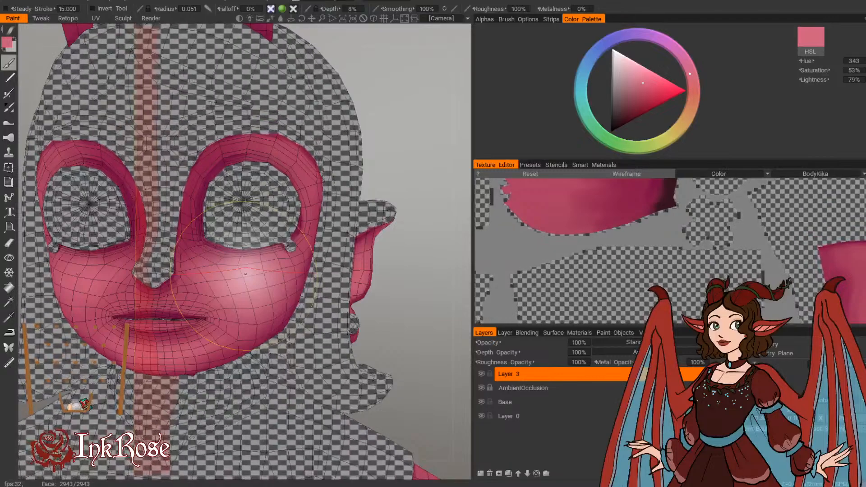
Step: Brighten the upper eyelid rims in light pink, with brush radii from 0.017 to 0.021
mouse_move(388, 261)
left_mouse_down()
mouse_move(368, 276)
mouse_move(419, 177)
mouse_move(372, 212)
mouse_move(385, 270)
left_mouse_up()
right_click_drag(385, 269, 405, 305)
left_click_drag(405, 305, 399, 344)
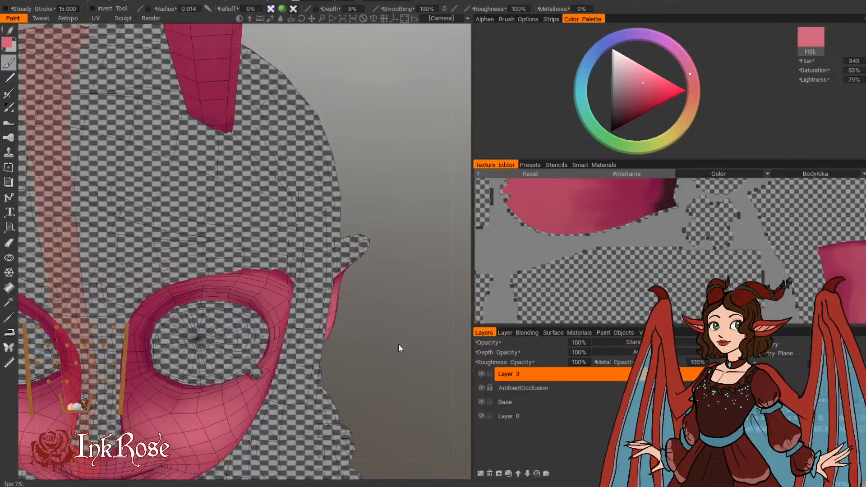
mouse_move(399, 344)
left_mouse_down()
mouse_move(396, 281)
mouse_move(404, 289)
left_mouse_up()
mouse_move(240, 312)
left_mouse_down()
mouse_move(287, 296)
mouse_move(220, 318)
left_mouse_up()
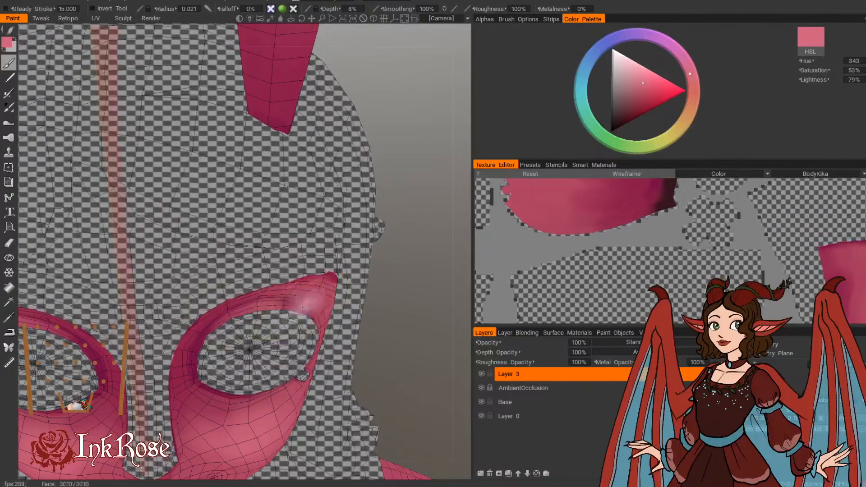
left_click_drag(382, 324, 428, 309)
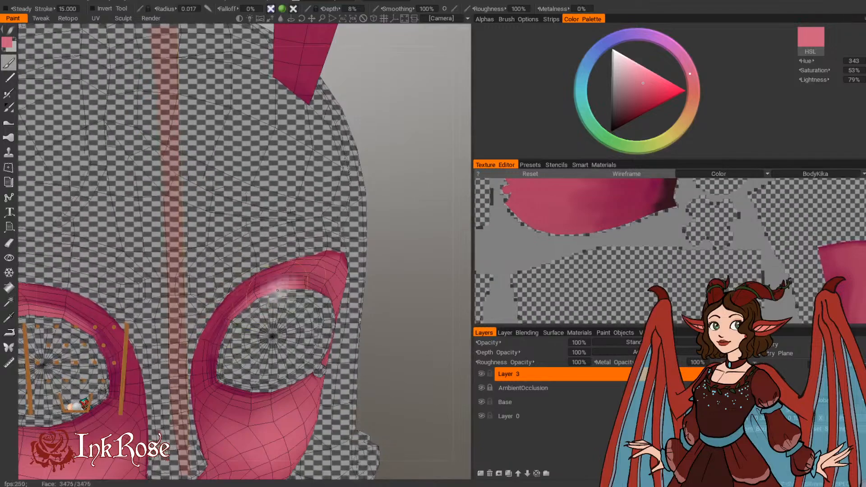
left_click_drag(279, 325, 252, 303, "alt")
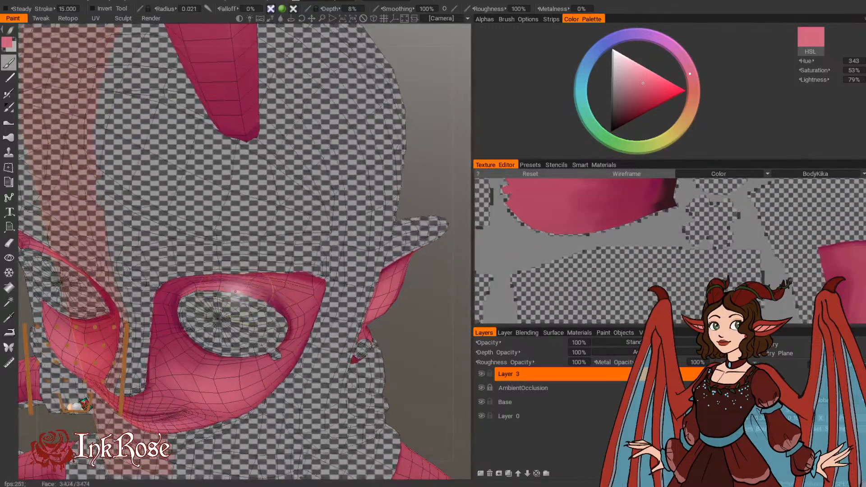
mouse_move(381, 343)
left_mouse_down("alt")
mouse_move(437, 320)
mouse_move(444, 305)
left_mouse_up("alt")
left_click_drag(420, 332, 450, 364, "alt")
Step: Add light pink highlights to the skin above and around the eye sockets, with brush radii from 0.024 to 0.048
scroll(433, 331, "up", 2)
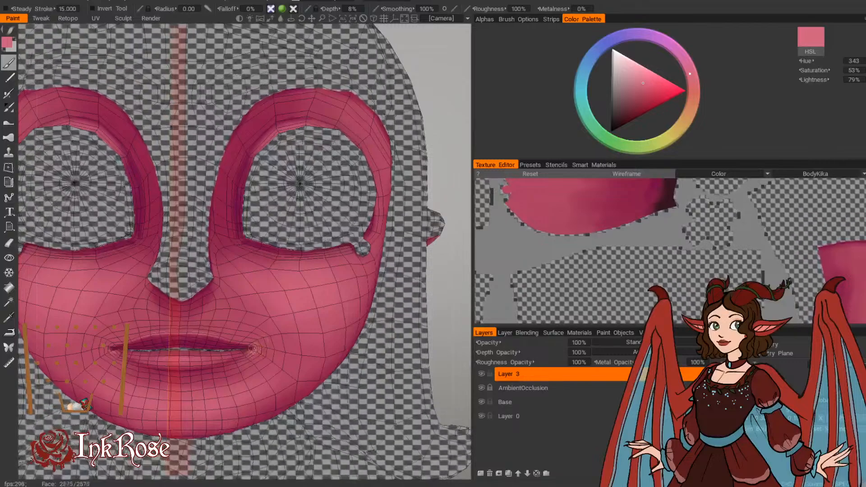
scroll(445, 305, "down", 3)
left_click_drag(445, 305, 406, 162)
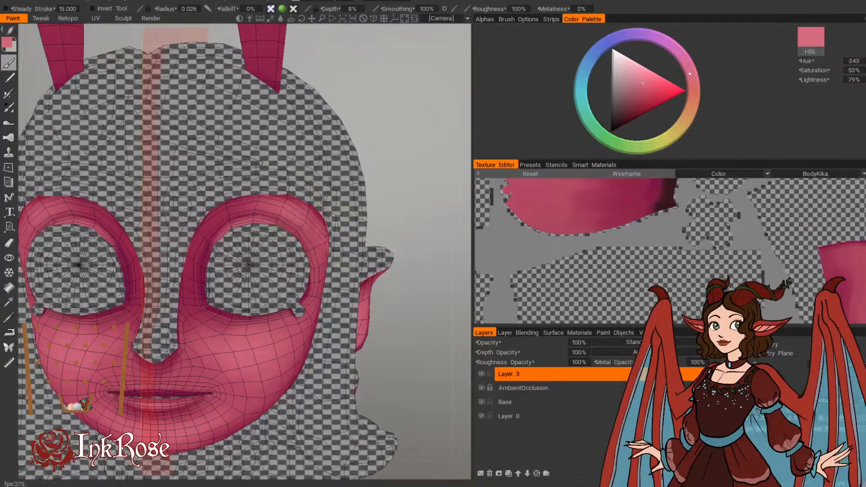
left_click_drag(425, 289, 405, 277)
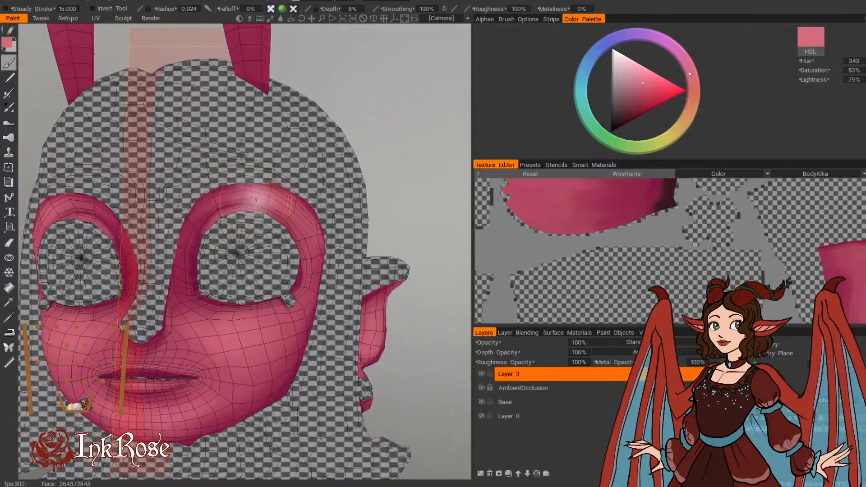
left_click_drag(408, 183, 386, 192)
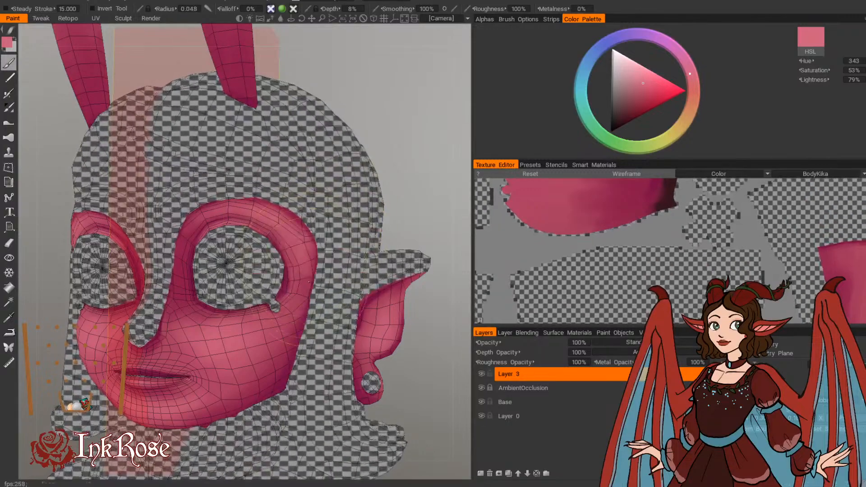
mouse_move(403, 135)
left_mouse_down()
mouse_move(446, 128)
mouse_move(387, 149)
mouse_move(437, 164)
left_mouse_up()
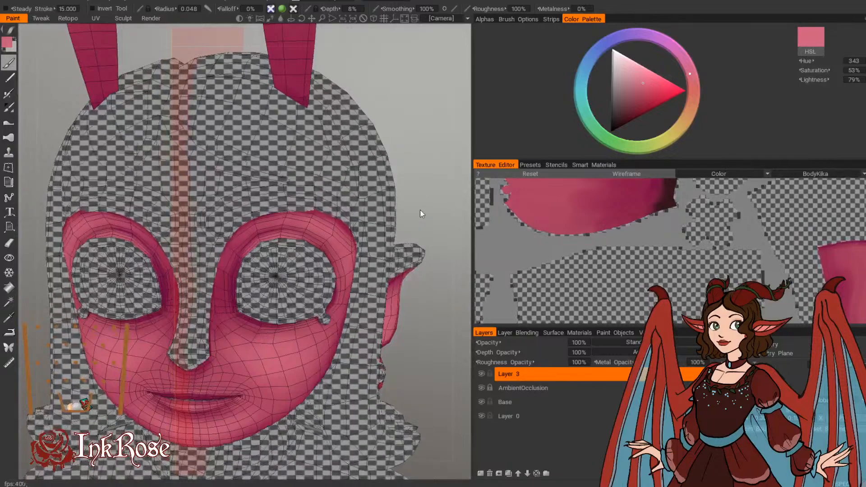
Step: Lighten the upper part of the horns on all sides in soft light pink, with a brush radius of 0.063
mouse_move(377, 242)
left_mouse_down()
mouse_move(370, 294)
mouse_move(378, 238)
mouse_move(361, 242)
mouse_move(364, 221)
mouse_move(389, 216)
mouse_move(362, 176)
left_mouse_up()
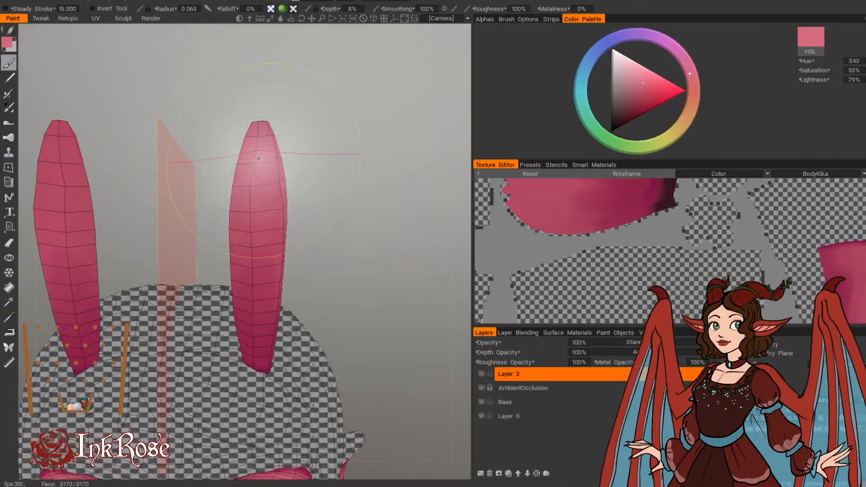
key("bracketright")
key("bracketright")
key("bracketright")
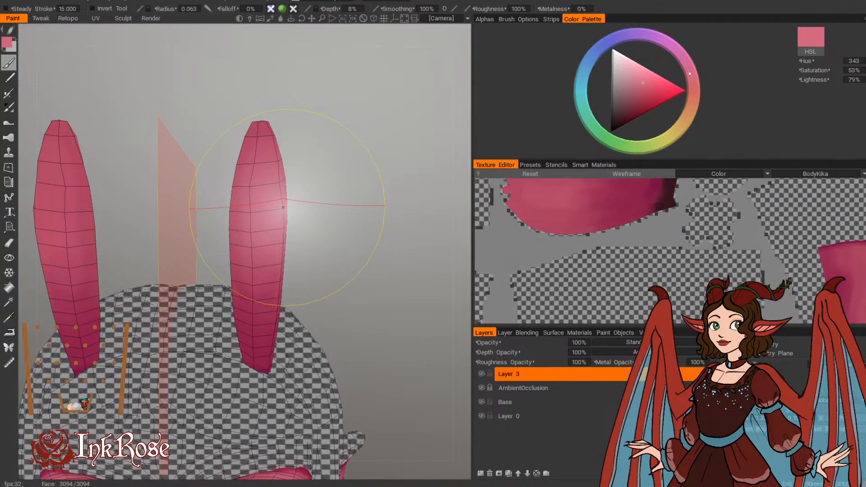
left_click_drag(458, 265, 138, 207)
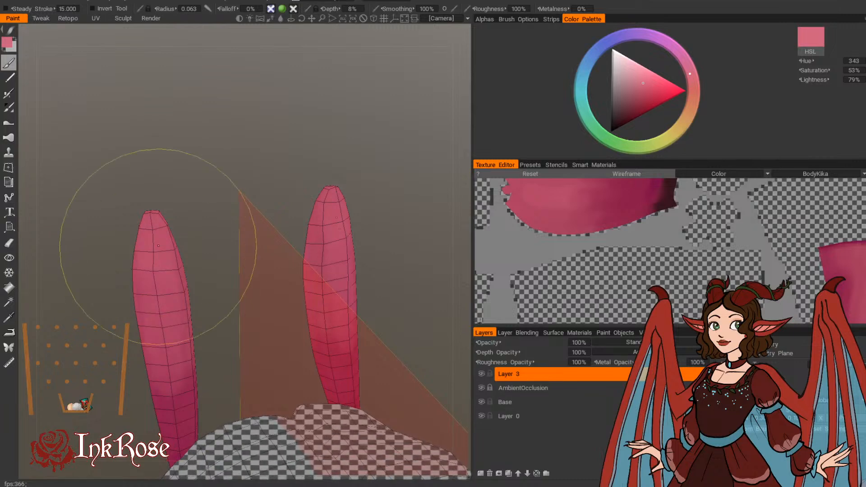
left_click_drag(182, 211, 202, 208)
mouse_move(156, 236)
left_mouse_down()
mouse_move(161, 293)
mouse_move(165, 248)
mouse_move(155, 232)
mouse_move(155, 283)
mouse_move(146, 307)
left_mouse_up()
left_click_drag(203, 280, 320, 289)
Step: Highlight the outer side of the arm above the cuff in soft light pink, with brush radii of 0.072 and 0.069
scroll(321, 319, "down", 5)
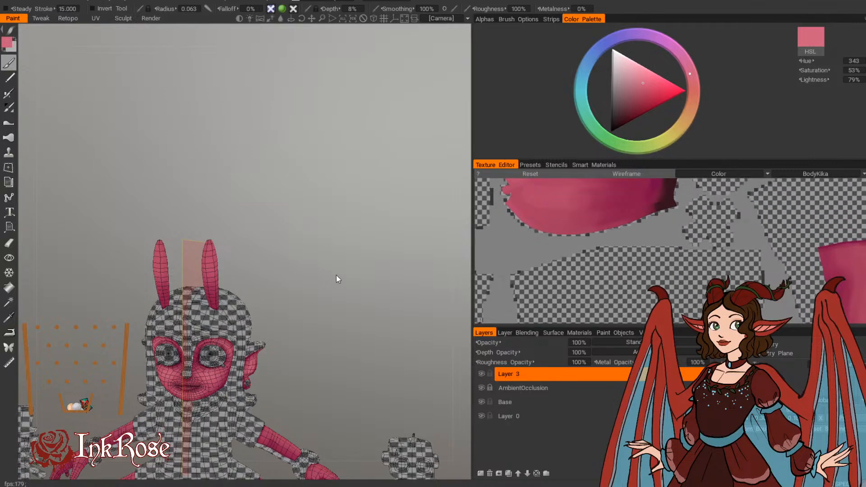
middle_click_drag(334, 368, 341, 194)
right_click_drag(340, 194, 334, 254)
left_click_drag(334, 254, 328, 295)
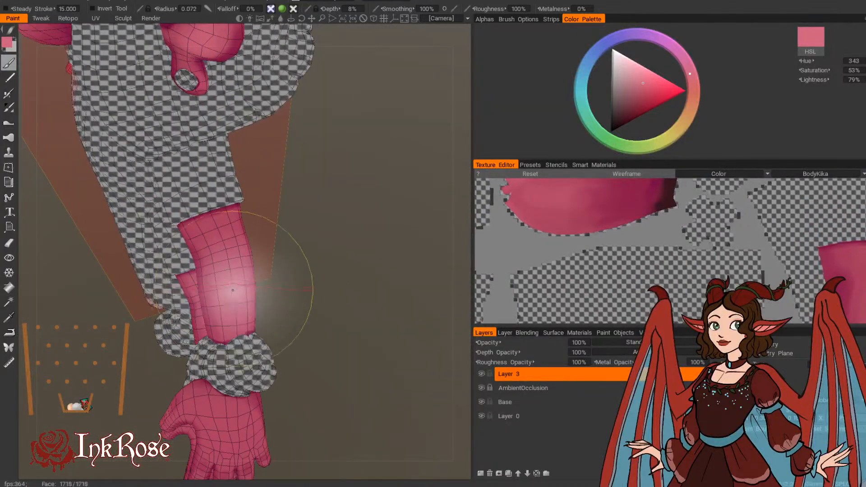
mouse_move(234, 288)
left_mouse_down()
mouse_move(220, 291)
mouse_move(226, 316)
mouse_move(234, 285)
left_mouse_up()
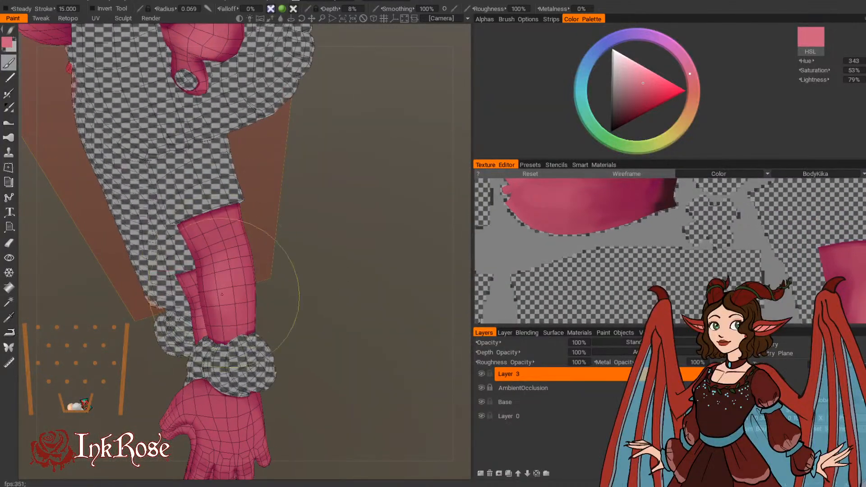
left_click_drag(294, 284, 303, 279)
mouse_move(231, 286)
left_mouse_down()
mouse_move(237, 247)
mouse_move(223, 264)
left_mouse_up()
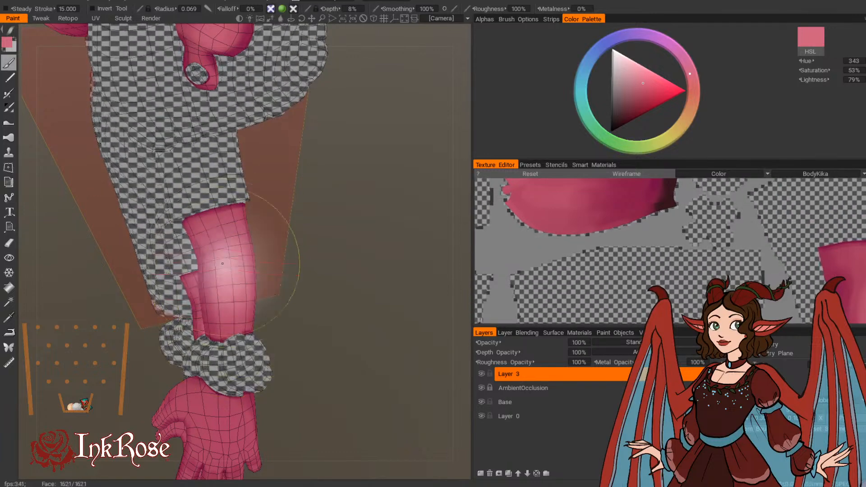
left_click_drag(276, 265, 284, 241)
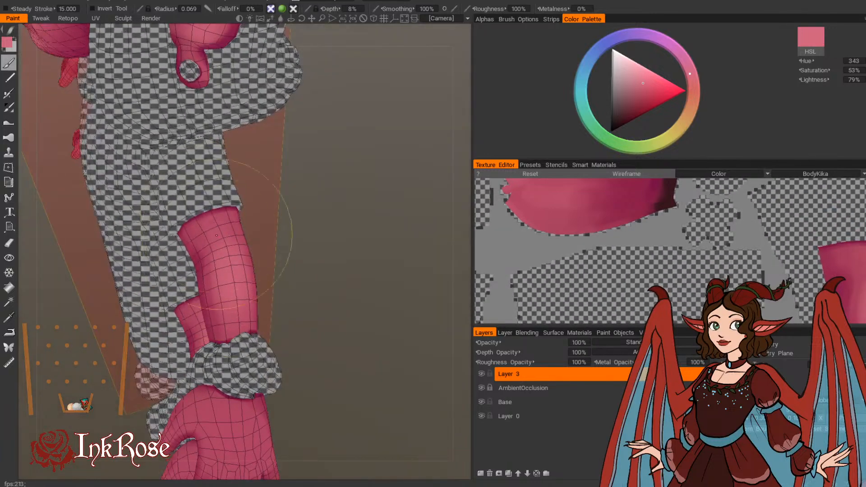
left_click_drag(303, 312, 271, 290)
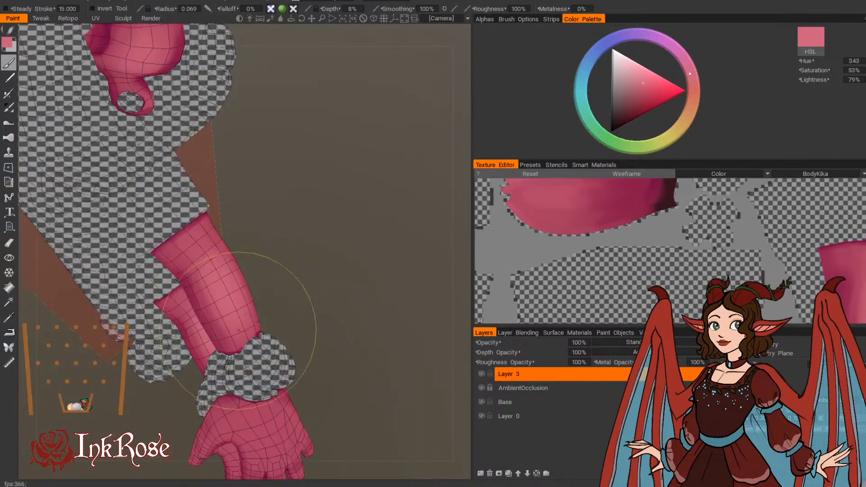
mouse_move(330, 258)
left_mouse_down()
mouse_move(316, 211)
mouse_move(310, 286)
mouse_move(358, 243)
mouse_move(311, 257)
mouse_move(217, 339)
left_mouse_up()
Step: Highlight the knuckles on the back of the hand in light pink, with brush radii of 0.025 and 0.015
key("bracketleft")
key("bracketleft")
key("bracketleft")
key("bracketleft")
key("bracketleft")
key("bracketleft")
key("bracketleft")
key("bracketleft")
left_click_drag(394, 227, 343, 216)
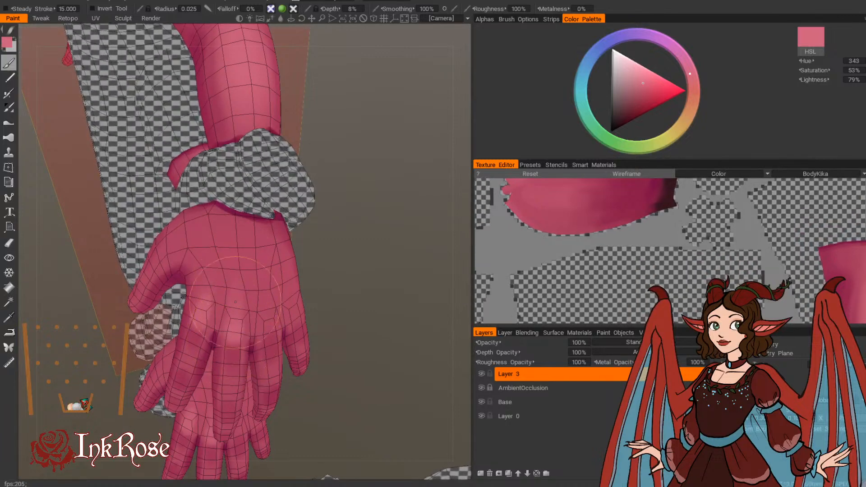
left_click_drag(361, 261, 328, 254)
left_click_drag(236, 301, 268, 334)
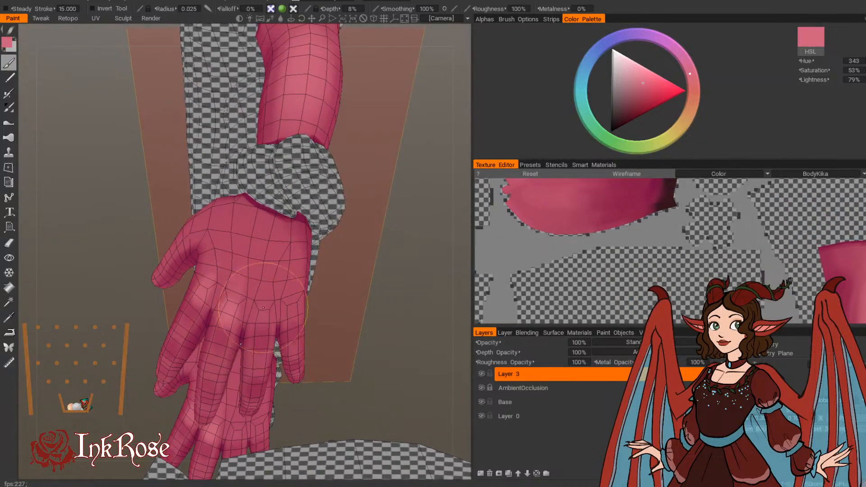
left_click_drag(265, 296, 263, 313)
mouse_move(366, 313)
left_mouse_down()
mouse_move(323, 289)
mouse_move(289, 315)
left_mouse_up()
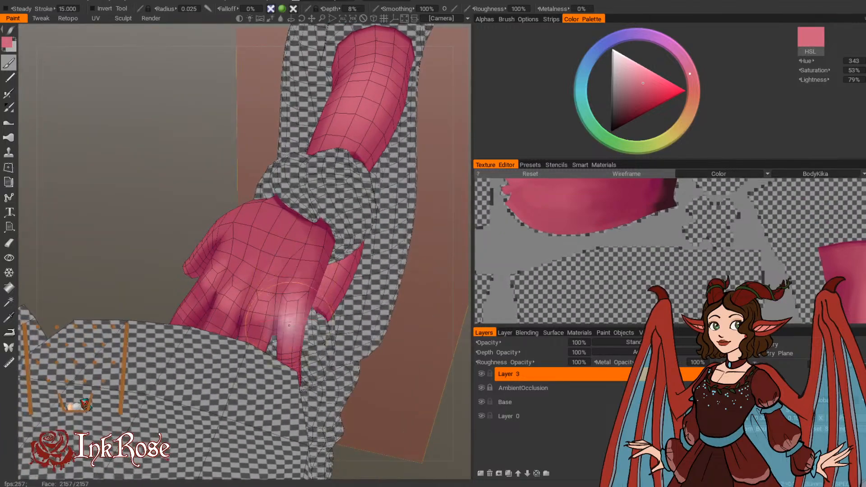
left_click_drag(385, 401, 427, 316)
mouse_move(432, 413)
left_mouse_down("alt")
mouse_move(295, 355)
mouse_move(234, 312)
left_mouse_up("alt")
mouse_move(250, 253)
left_mouse_down("alt")
mouse_move(329, 274)
mouse_move(280, 271)
left_mouse_up("alt")
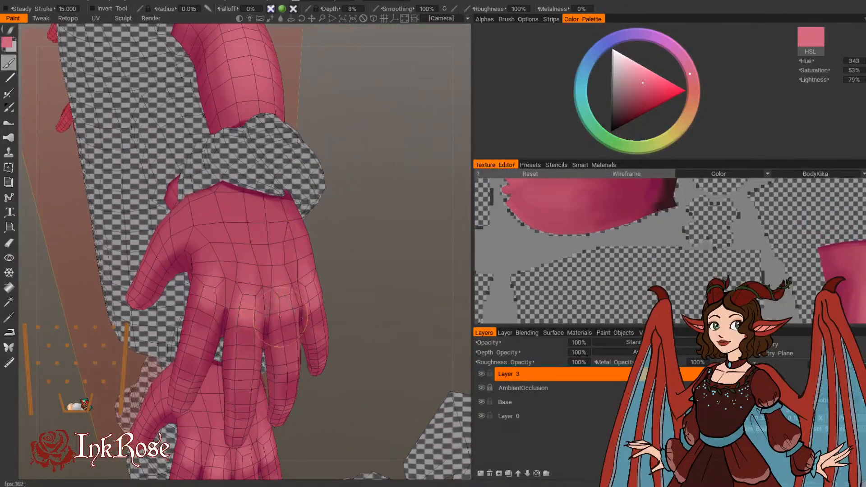
Step: Highlight the middle sections of the fingers in light pink, with brush radii of 0.021 and 0.024
left_click_drag(360, 257, 365, 264, "alt")
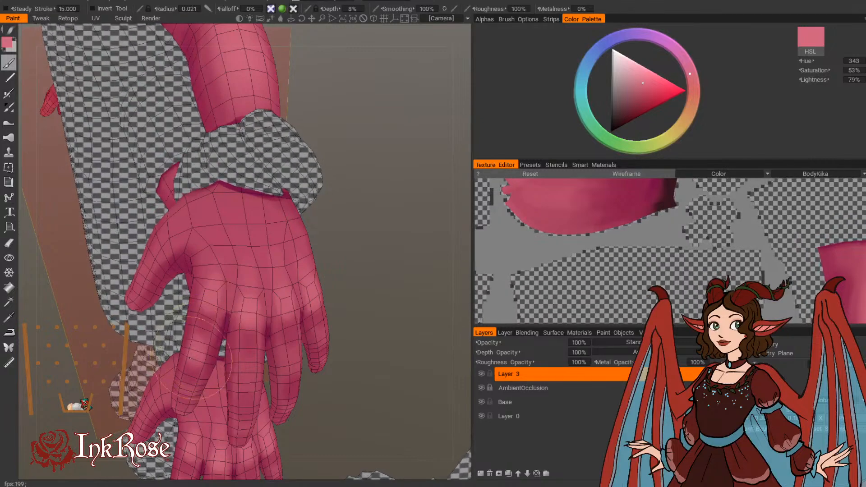
left_click_drag(361, 253, 236, 367, "alt")
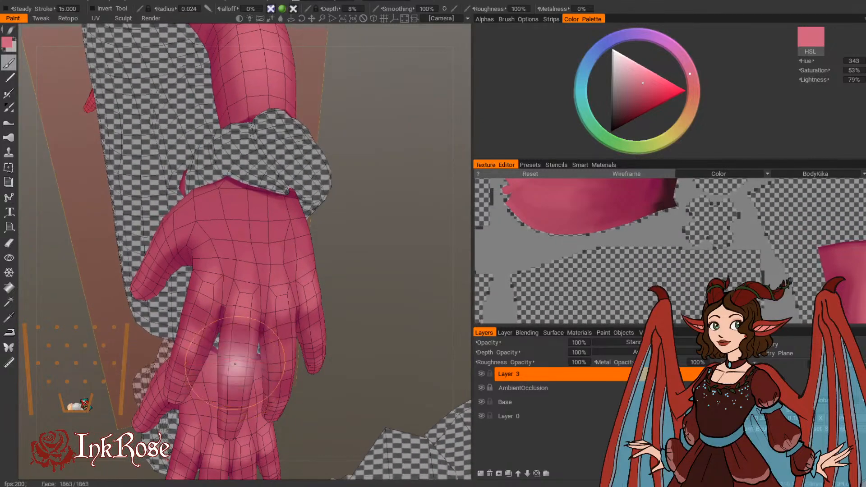
left_click_drag(387, 268, 272, 346, "alt")
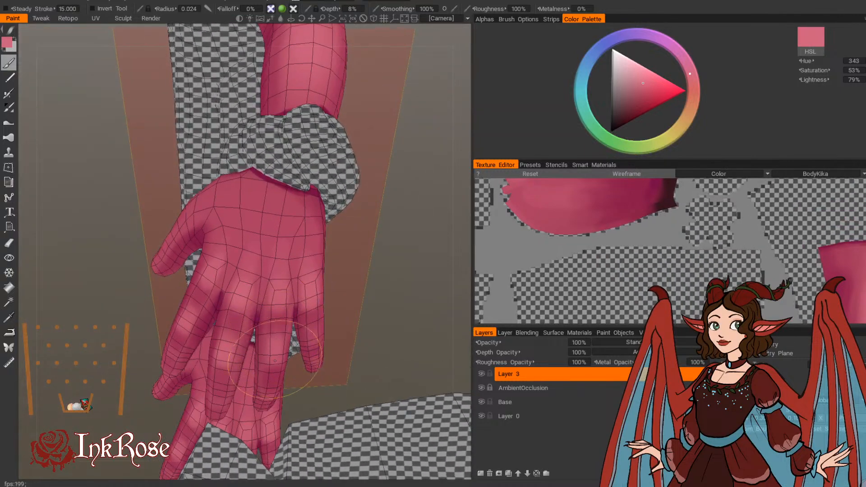
mouse_move(361, 285)
left_mouse_down()
mouse_move(411, 258)
mouse_move(397, 271)
left_mouse_up()
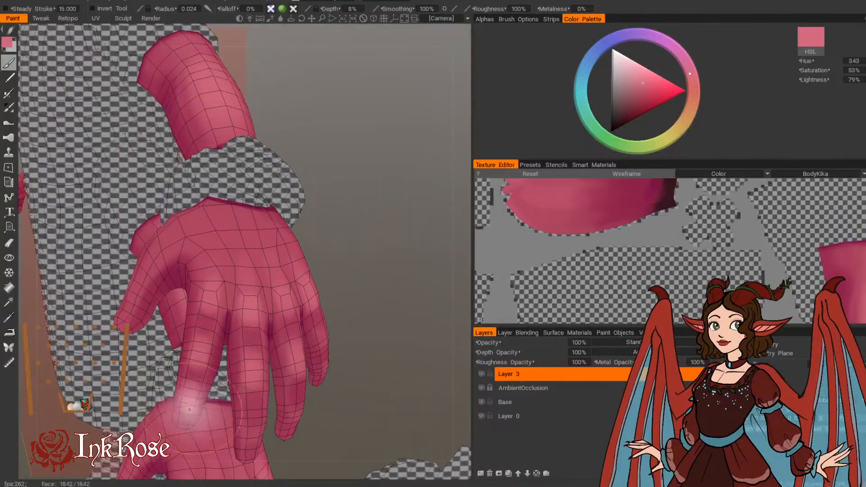
left_click_drag(361, 316, 289, 332)
mouse_move(221, 410)
left_mouse_down()
mouse_move(222, 393)
mouse_move(219, 421)
mouse_move(218, 305)
mouse_move(247, 404)
mouse_move(313, 367)
mouse_move(291, 316)
left_mouse_up()
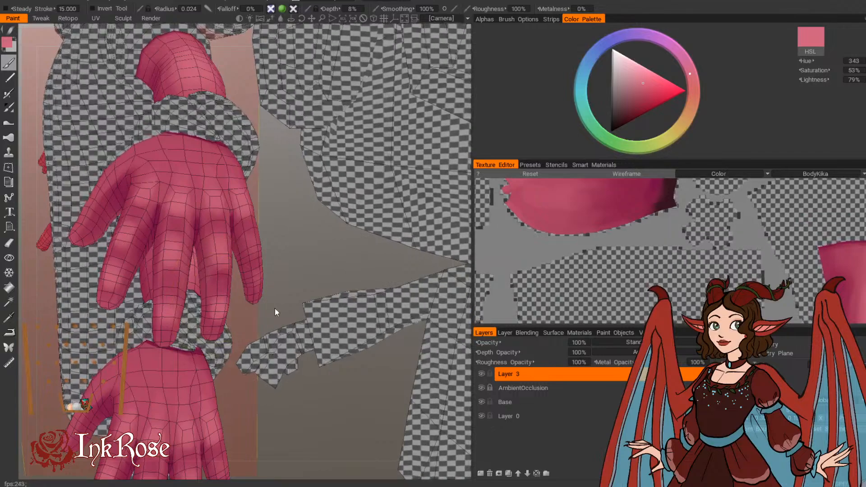
Step: Highlight the lower finger sections and fingertips in light pink, with brush radii of 0.019, 0.024 and 0.031
mouse_move(275, 308)
left_mouse_down("alt")
mouse_move(269, 284)
mouse_move(255, 282)
left_mouse_up("alt")
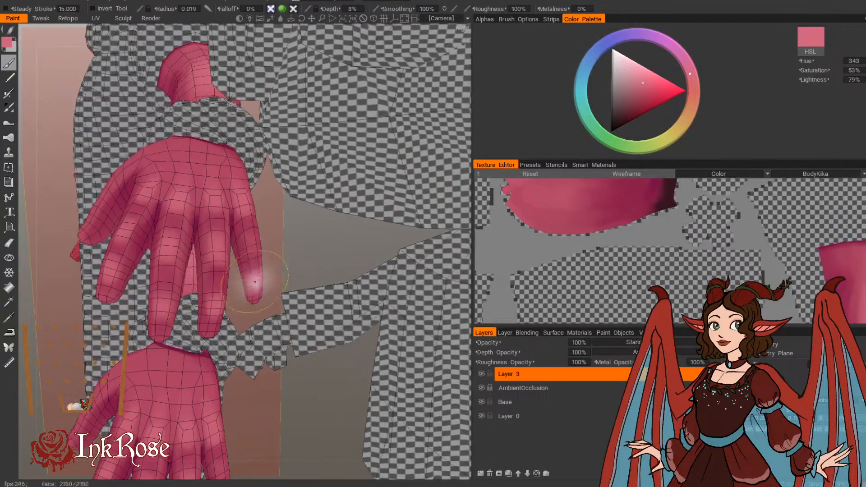
key("]")
mouse_move(244, 233)
left_mouse_down()
mouse_move(250, 247)
mouse_move(302, 271)
mouse_move(282, 267)
left_mouse_up()
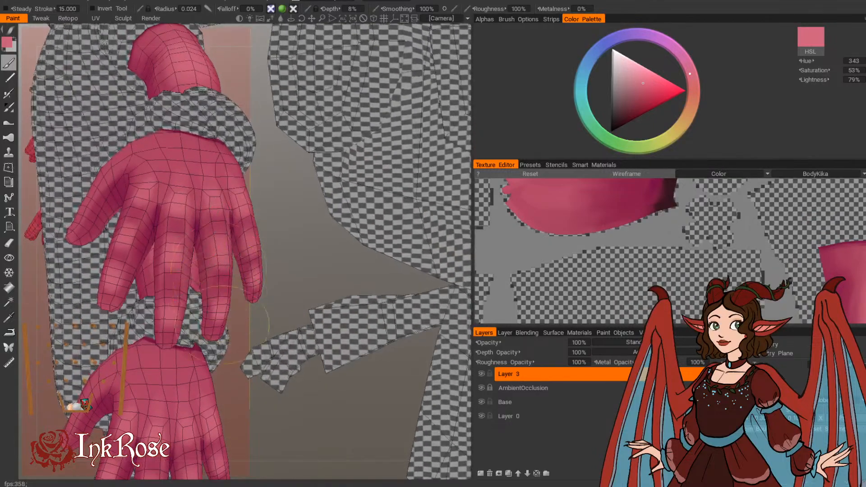
left_click_drag(309, 225, 271, 239, "alt")
key("]")
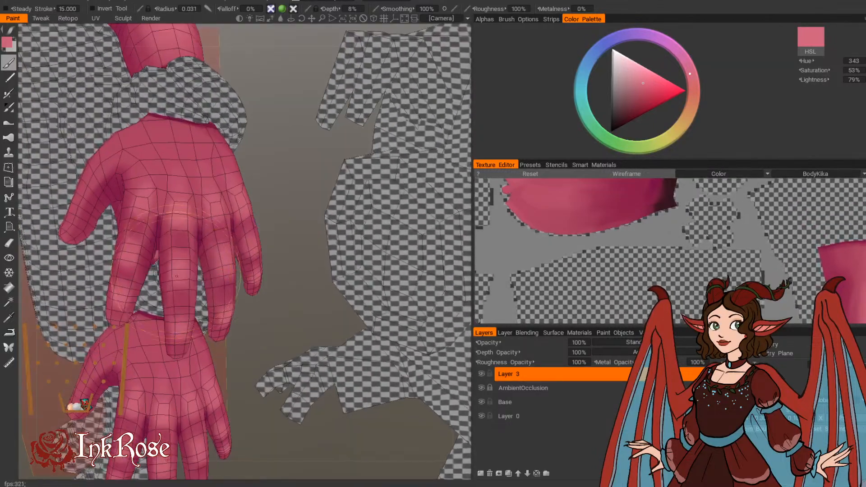
left_click_drag(177, 226, 178, 326)
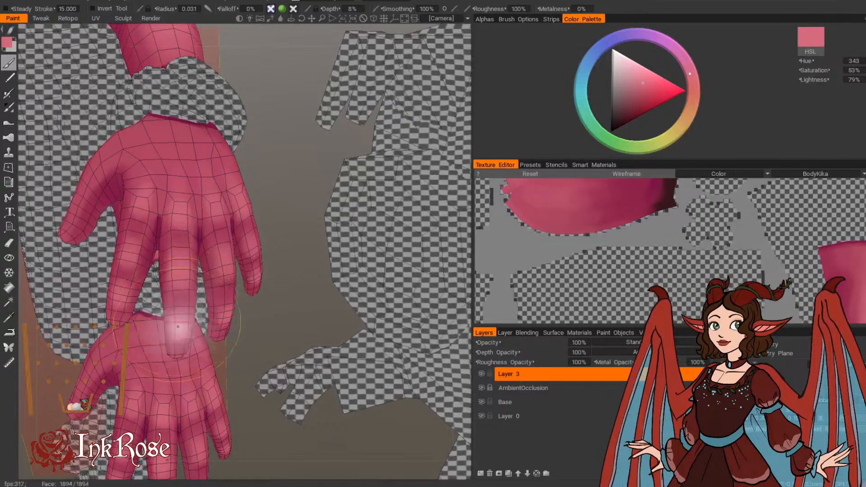
mouse_move(276, 195)
left_mouse_down()
mouse_move(311, 203)
mouse_move(326, 221)
left_mouse_up()
key("[")
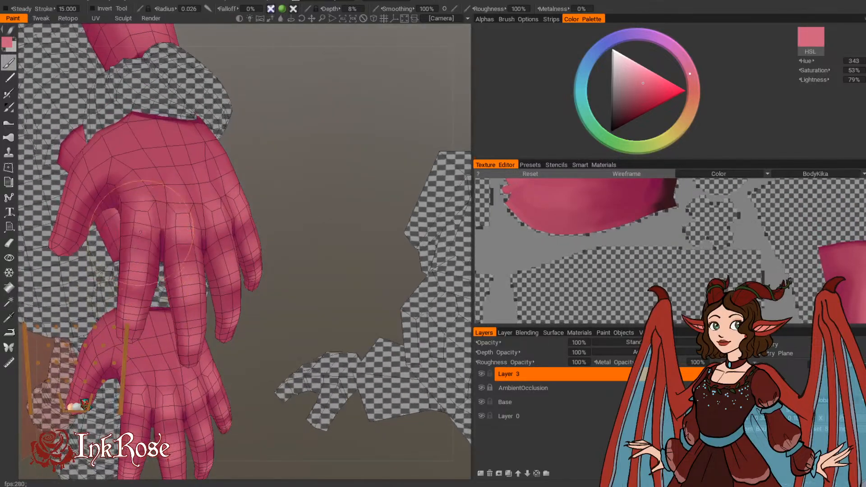
Step: Highlight the index finger and thumb in light pink, with brush radii of 0.026 and 0.033
left_click_drag(258, 138, 291, 141)
left_click_drag(245, 349, 204, 346)
mouse_move(240, 314)
left_mouse_down()
mouse_move(244, 286)
mouse_move(278, 325)
mouse_move(335, 358)
left_mouse_up()
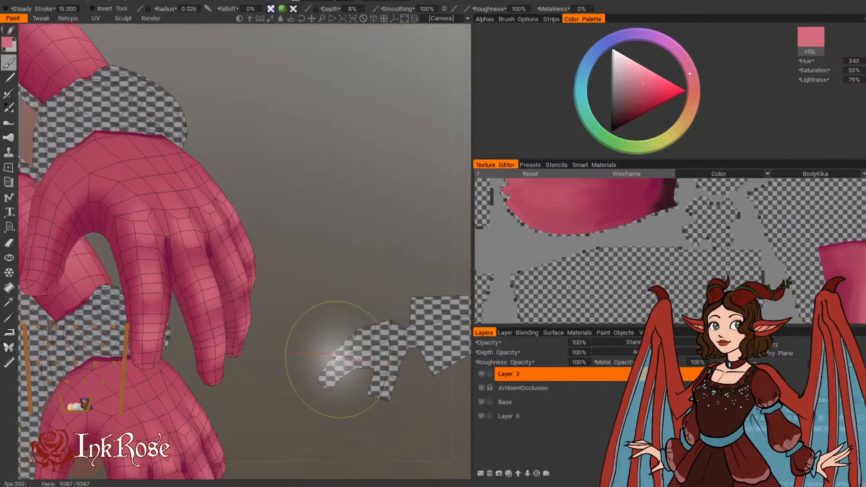
left_click_drag(313, 176, 388, 211)
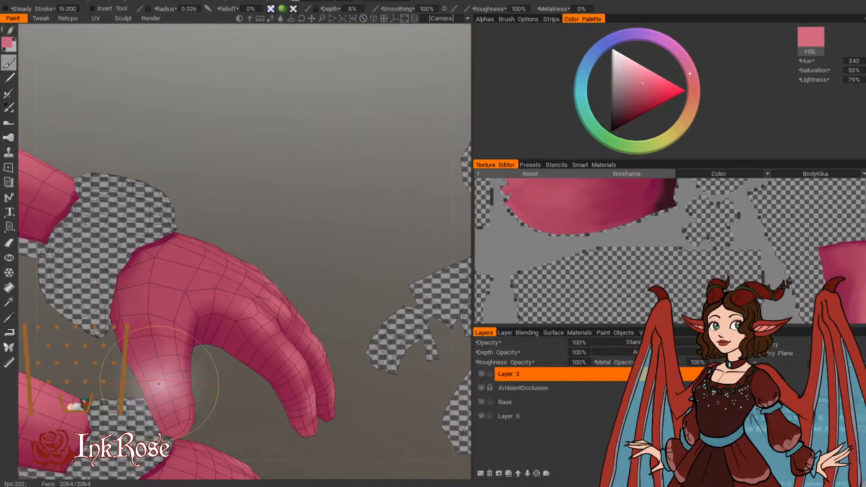
mouse_move(187, 217)
left_mouse_down()
mouse_move(227, 253)
mouse_move(253, 216)
left_mouse_up()
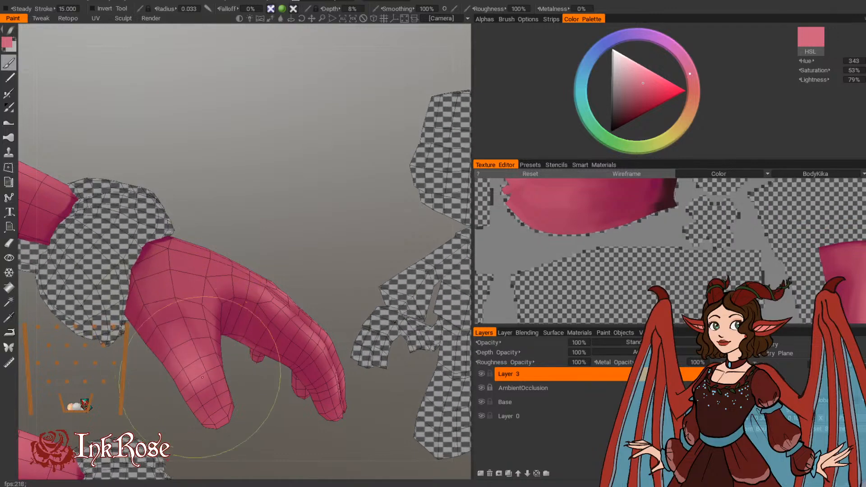
Step: Lighten the thumb base and the back of the hand in light pink, with brush radii of 0.038, 0.048 and 0.063
mouse_move(260, 207)
left_mouse_down()
mouse_move(211, 416)
mouse_move(214, 339)
mouse_move(159, 285)
left_mouse_up()
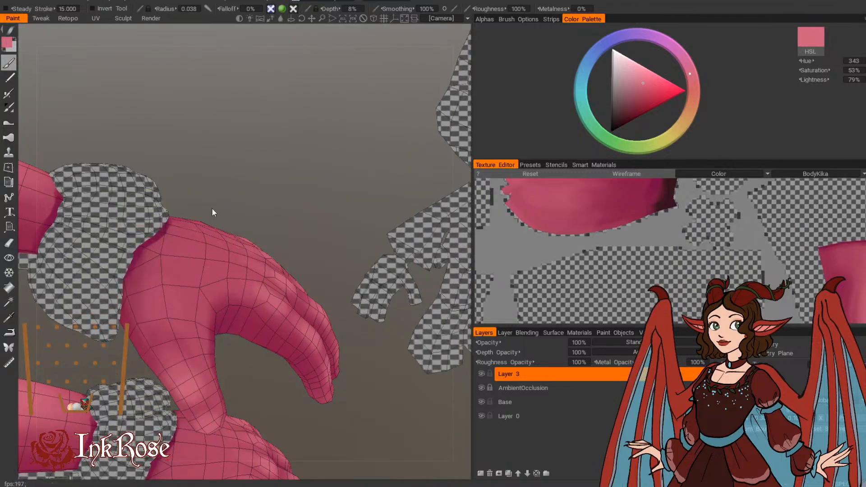
left_click_drag(212, 210, 147, 291)
mouse_move(226, 158)
left_mouse_down()
mouse_move(254, 176)
mouse_move(253, 206)
left_mouse_up()
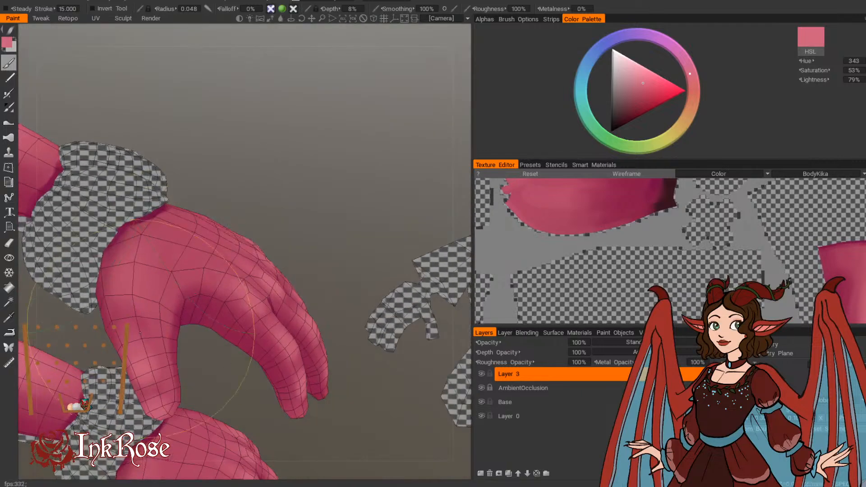
left_click_drag(258, 164, 195, 217)
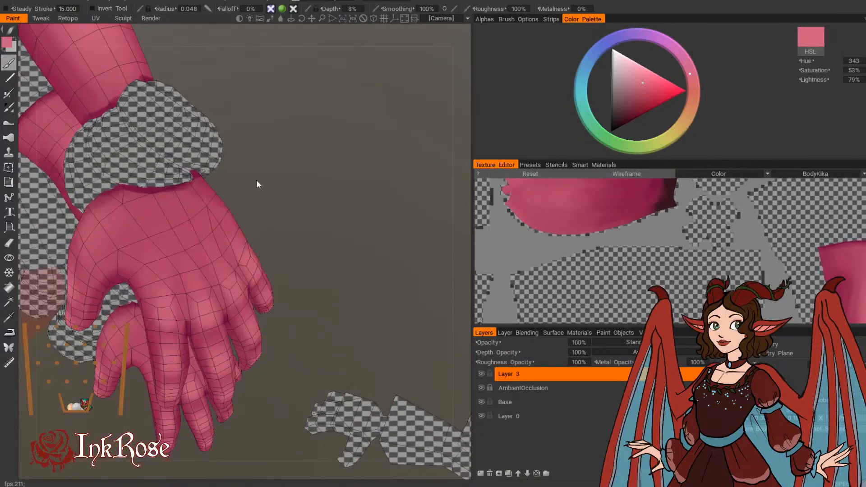
left_click_drag(256, 180, 243, 198)
right_click_drag(168, 282, 199, 282)
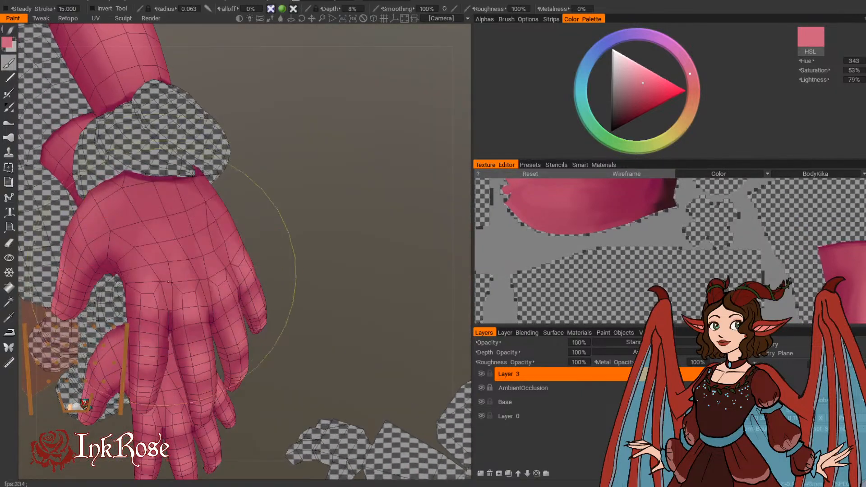
mouse_move(328, 263)
left_mouse_down()
mouse_move(299, 278)
mouse_move(302, 226)
mouse_move(330, 292)
left_mouse_up()
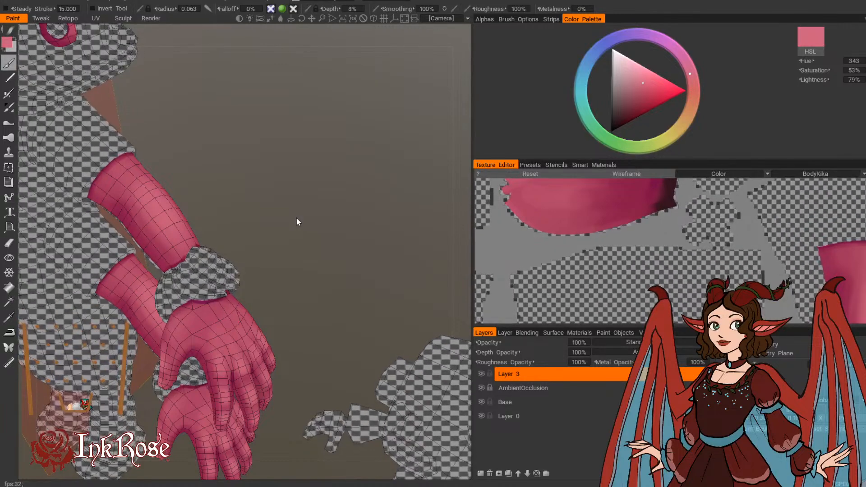
Step: Blend the highlight along the arm above the cuff with pinks sampled from the arm, using brush radii of 0.041 to 0.054
left_click_drag(299, 269, 277, 261)
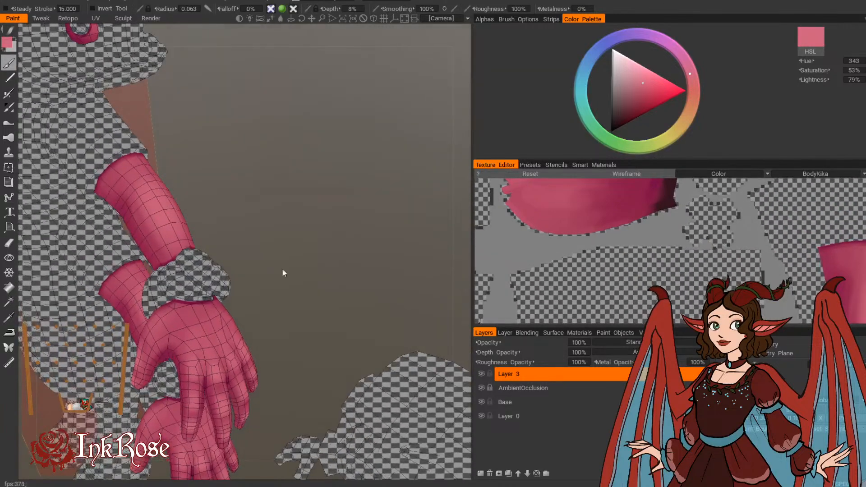
left_click_drag(276, 315, 303, 264)
right_click_drag(303, 264, 329, 302)
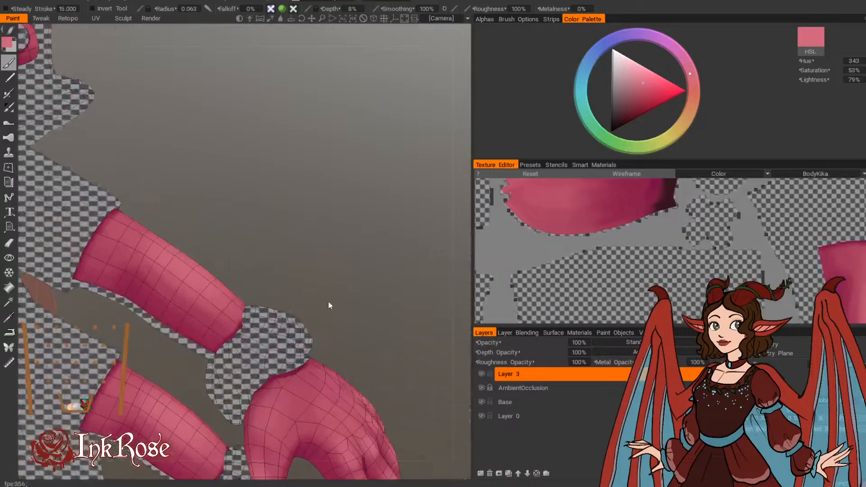
key("v")
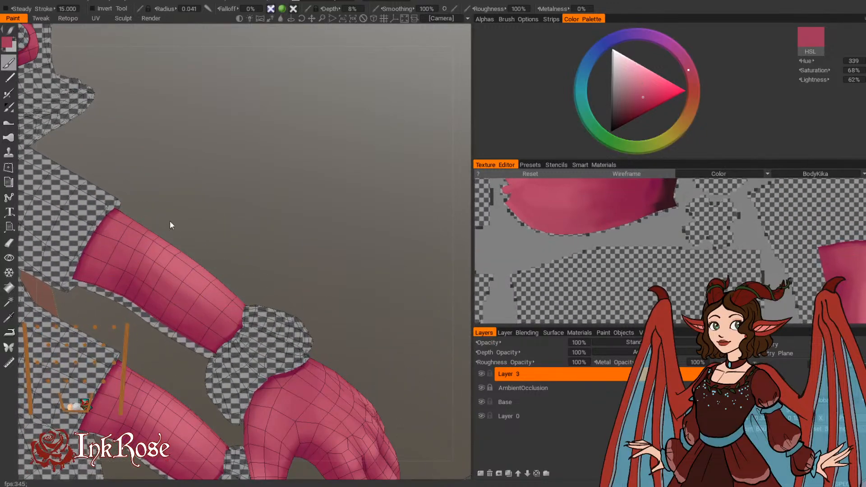
key("v")
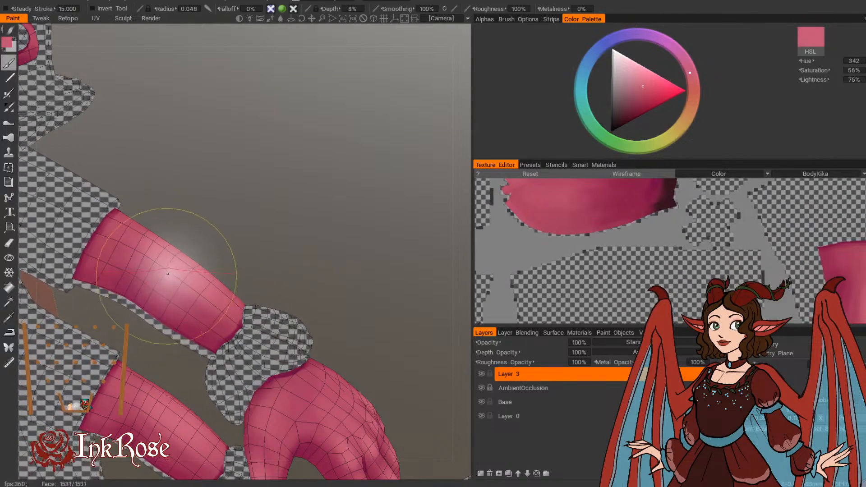
left_click_drag(201, 285, 172, 191, "alt")
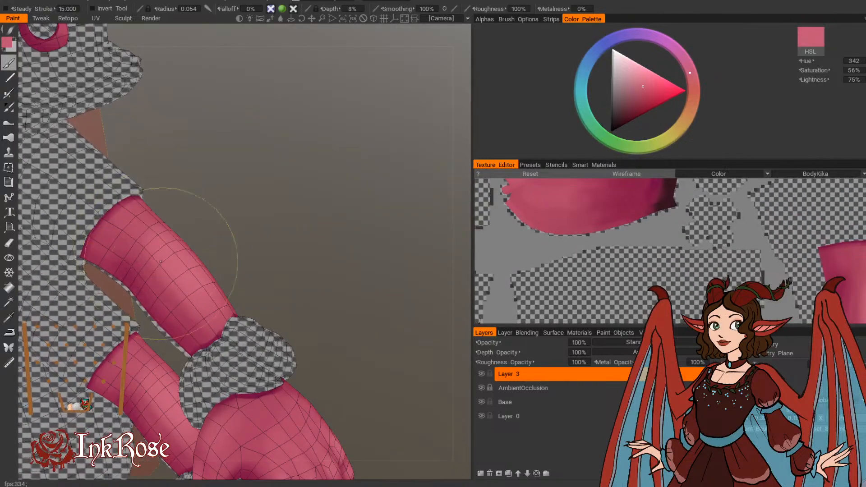
Step: Examine the painted highlights on the arms, ear, face and horns from several angles
left_click_drag(237, 223, 259, 236)
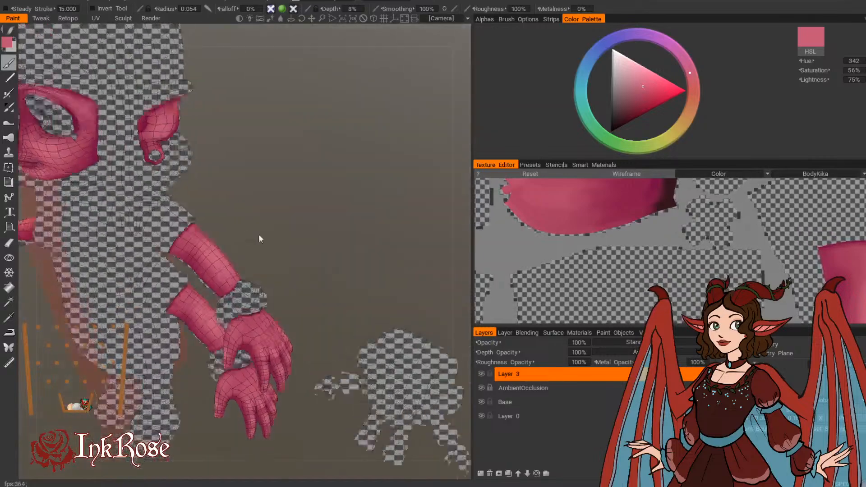
mouse_move(259, 236)
right_mouse_down()
mouse_move(288, 310)
mouse_move(308, 211)
right_mouse_up()
middle_click_drag(308, 211, 294, 243)
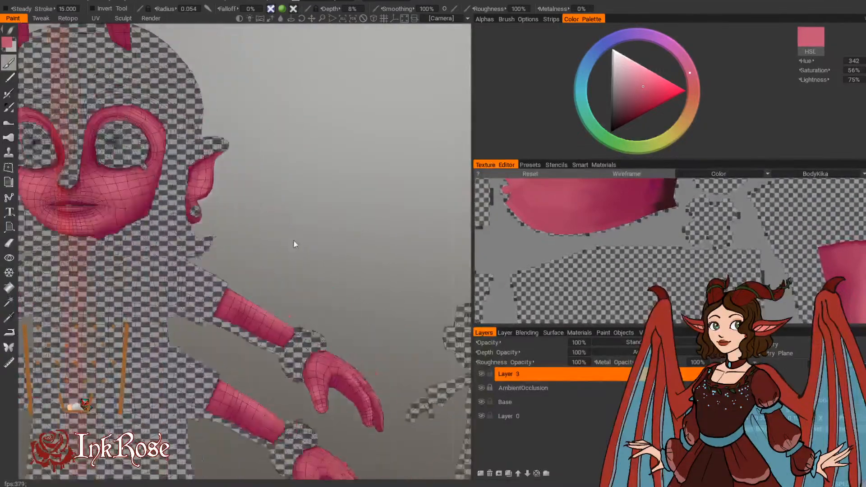
right_click_drag(294, 243, 326, 239)
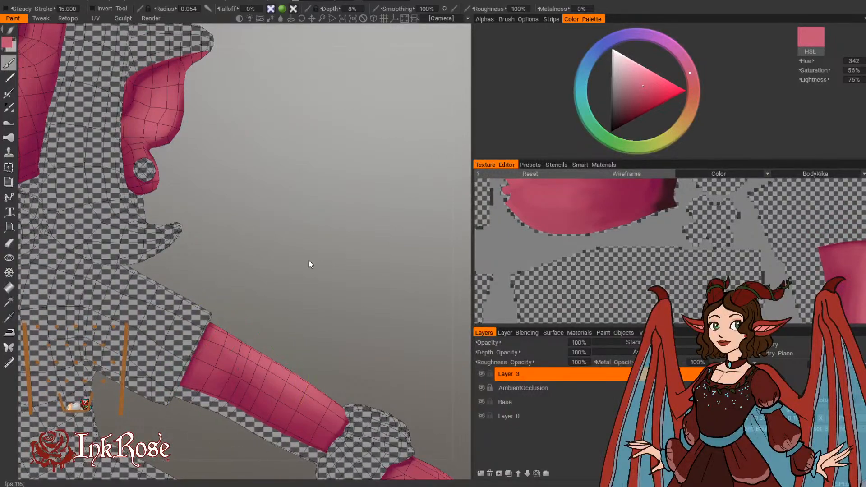
middle_click_drag(258, 243, 349, 291)
right_click_drag(350, 291, 340, 285)
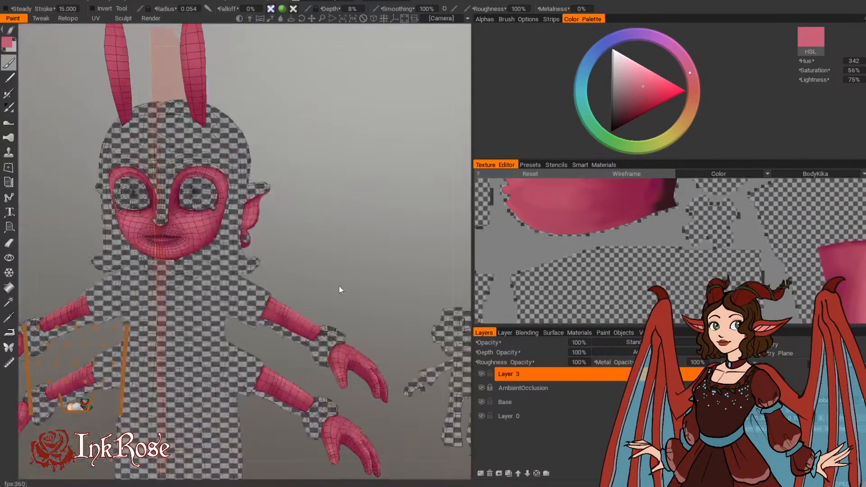
left_click_drag(339, 285, 306, 240)
Step: Deepen the inner eye socket beside the nose in sampled dark pink (hue 333, saturation 85%, lightness 52%), with a small brush
right_click_drag(305, 239, 443, 329)
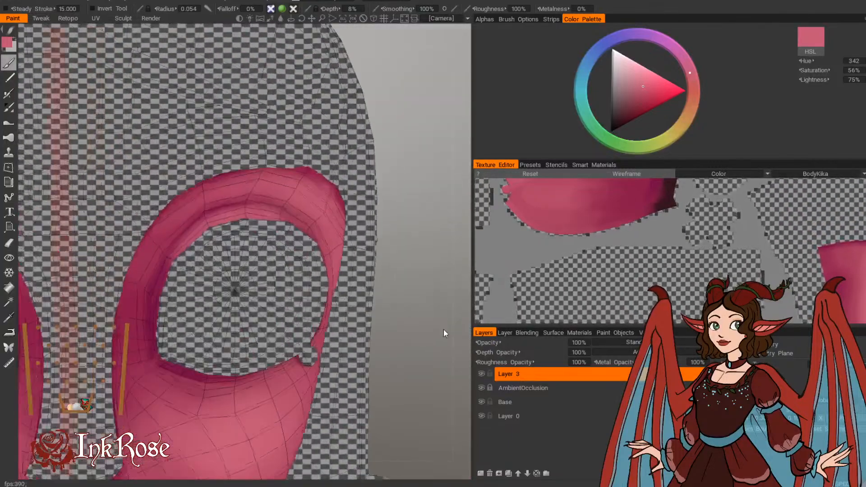
key("v")
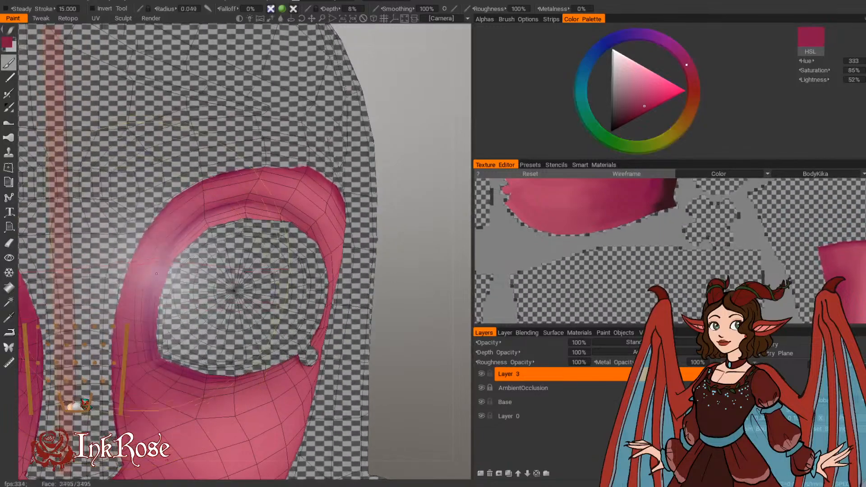
right_click_drag(155, 280, 139, 306)
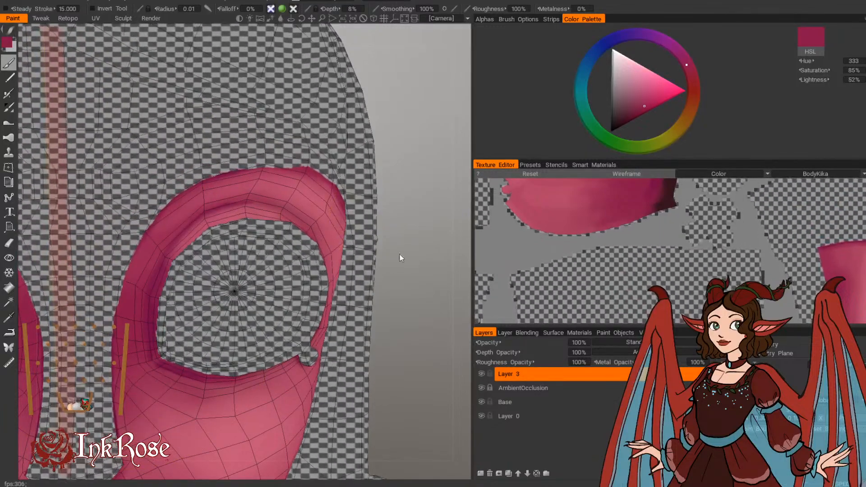
left_click_drag(400, 257, 403, 296)
right_click_drag(403, 299, 397, 315)
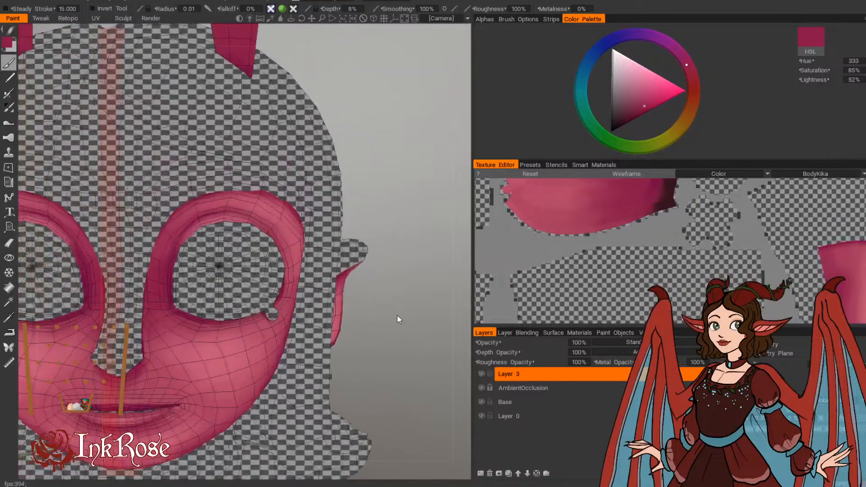
left_click_drag(397, 315, 423, 314)
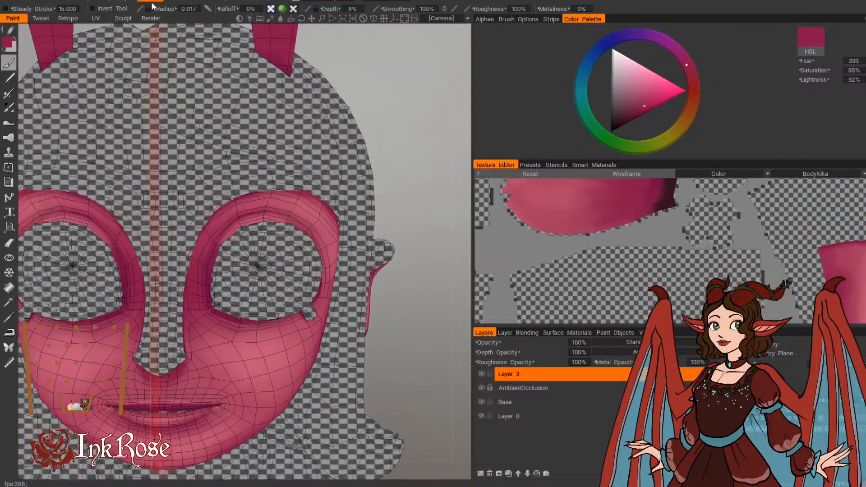
Step: Unfreeze all areas of the model and review the painted skin against the rest of the character
mouse_move(152, 3)
left_click(170, 117)
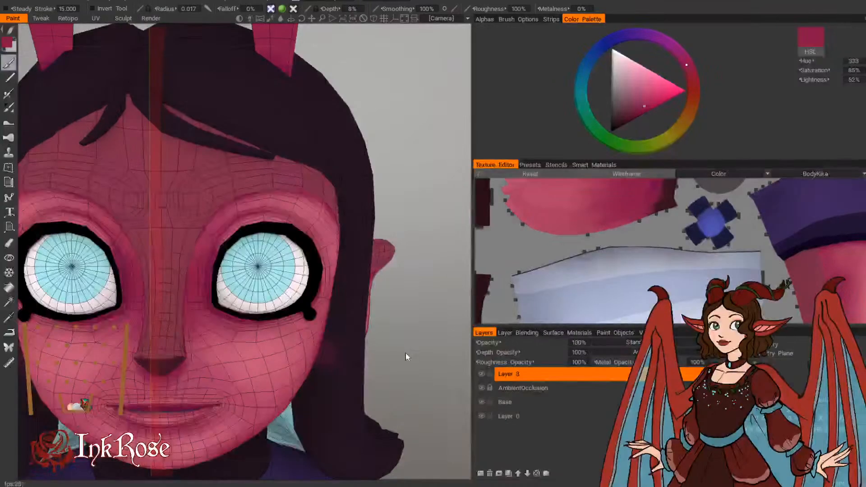
right_click_drag(406, 356, 394, 329)
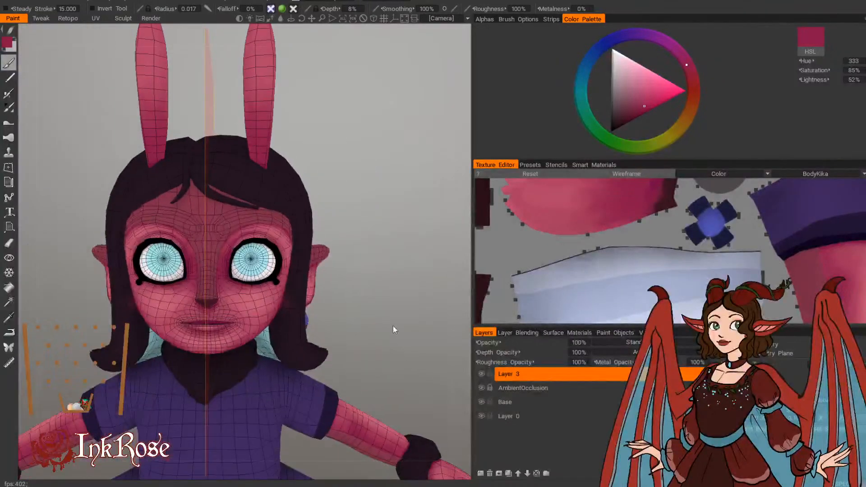
left_click_drag(395, 329, 421, 359)
right_click_drag(421, 358, 363, 266)
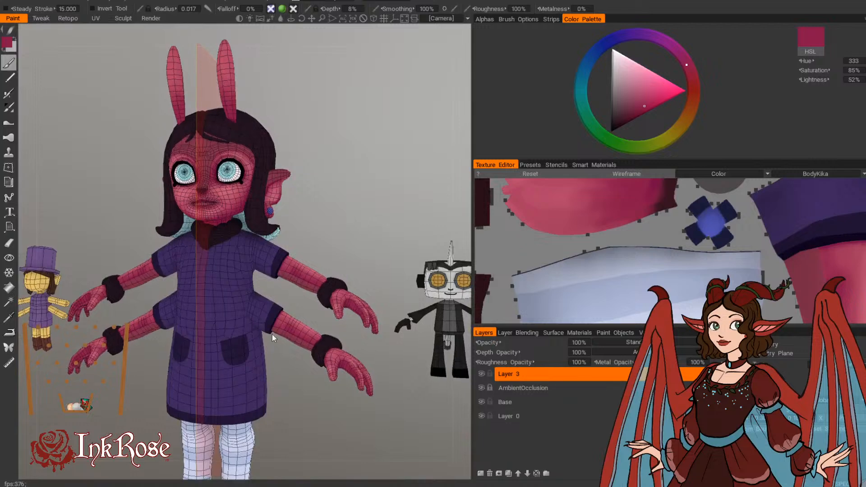
middle_click_drag(307, 229, 331, 230)
right_click_drag(331, 230, 345, 229)
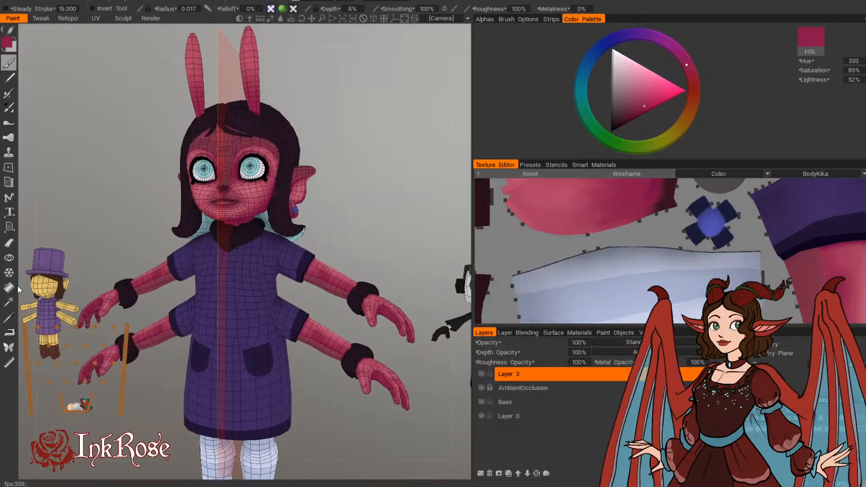
Step: Freeze the dress's main purple area by color from the Base layer with a color tolerance of 32, and reactivate Layer 3
middle_click_drag(297, 429, 291, 401)
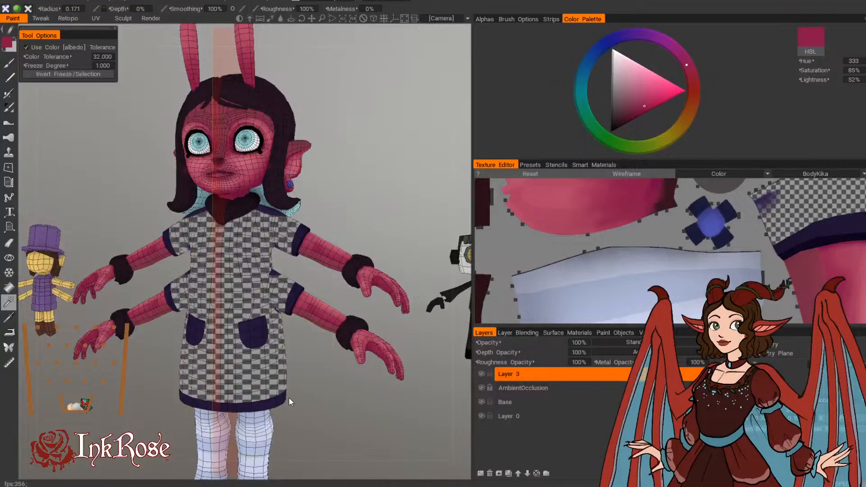
left_click(482, 401)
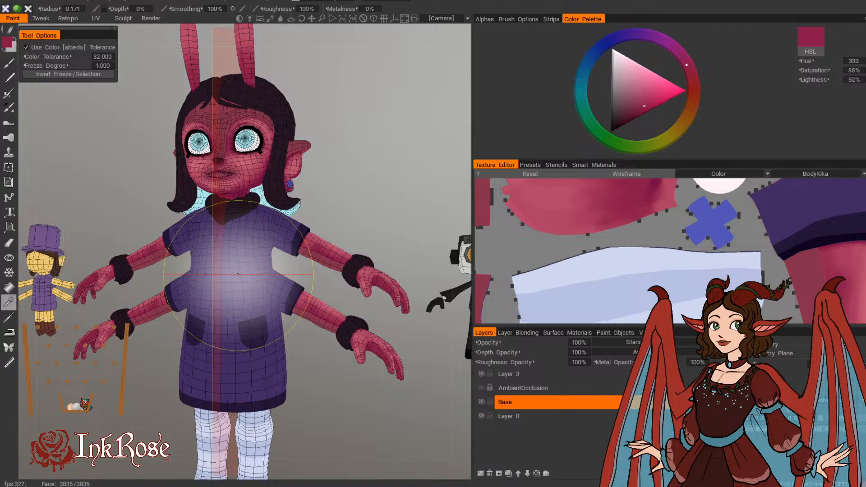
left_click(238, 274)
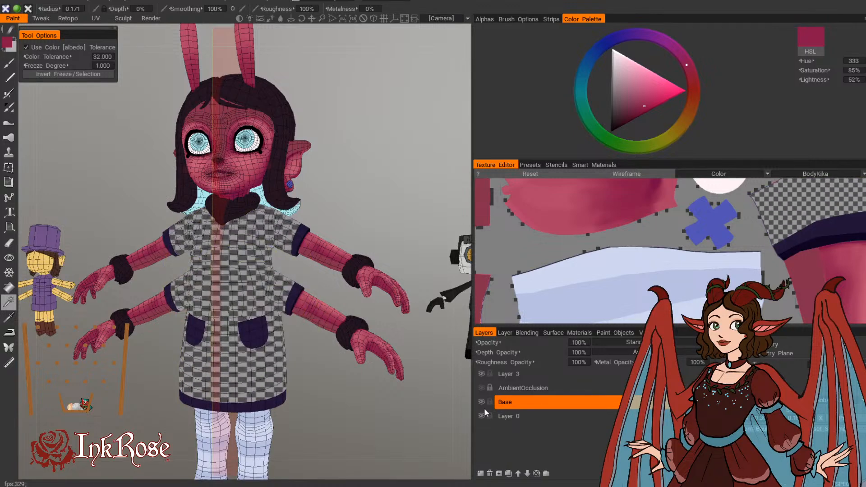
left_click(509, 372)
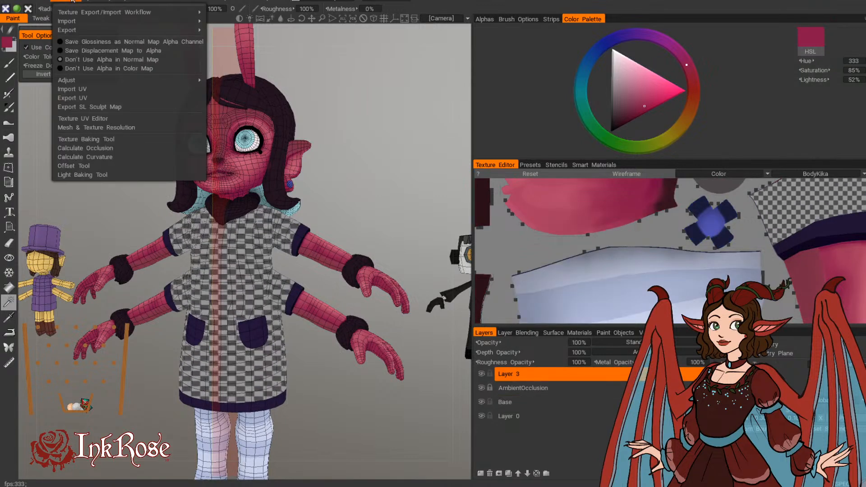
Step: Invert the freeze so that only the dress's main purple area can be painted, and switch back to the brush
mouse_move(68, 2)
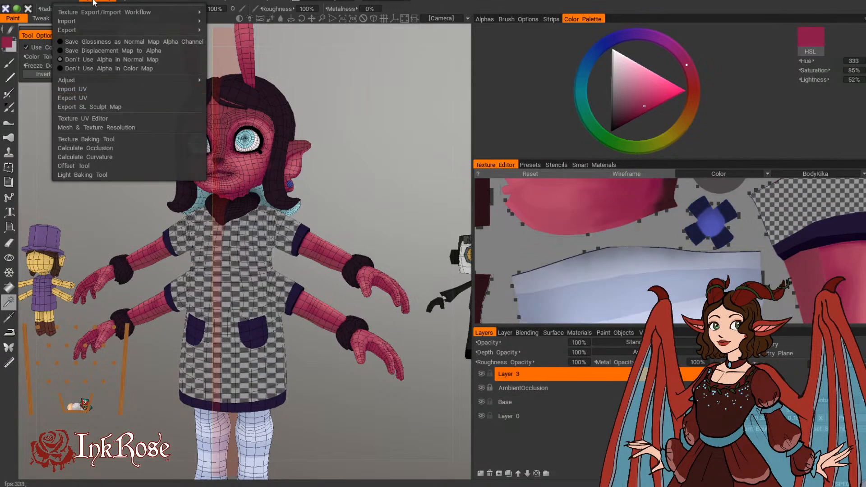
mouse_move(151, 2)
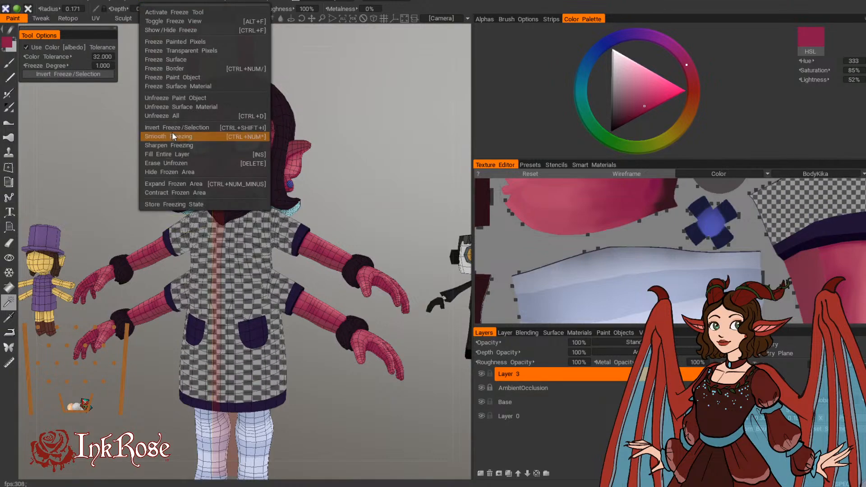
left_click(177, 128)
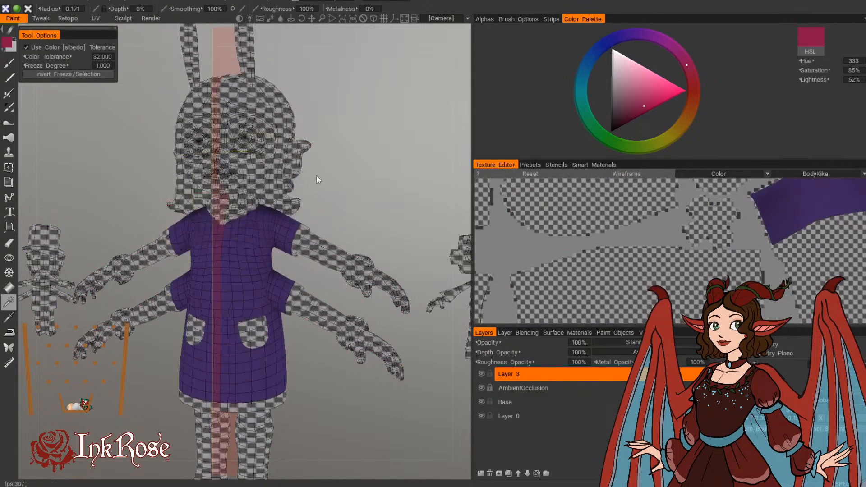
middle_click_drag(317, 176, 313, 196)
right_click_drag(312, 196, 355, 200)
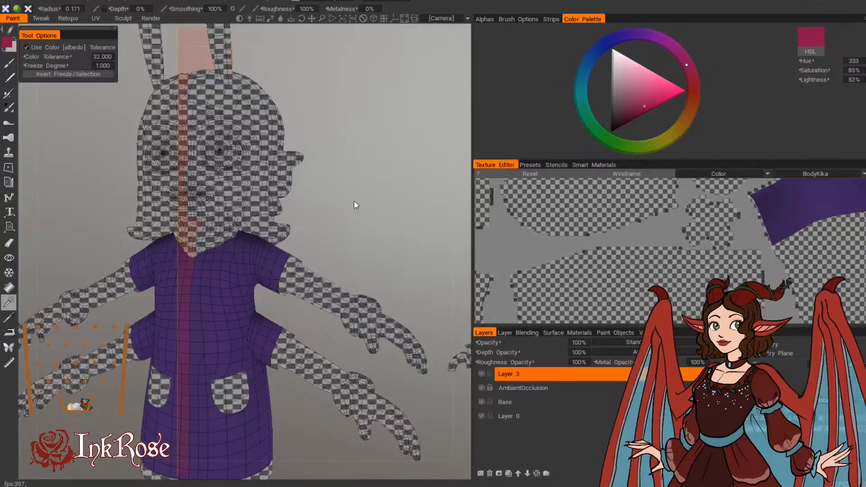
left_click(9, 65)
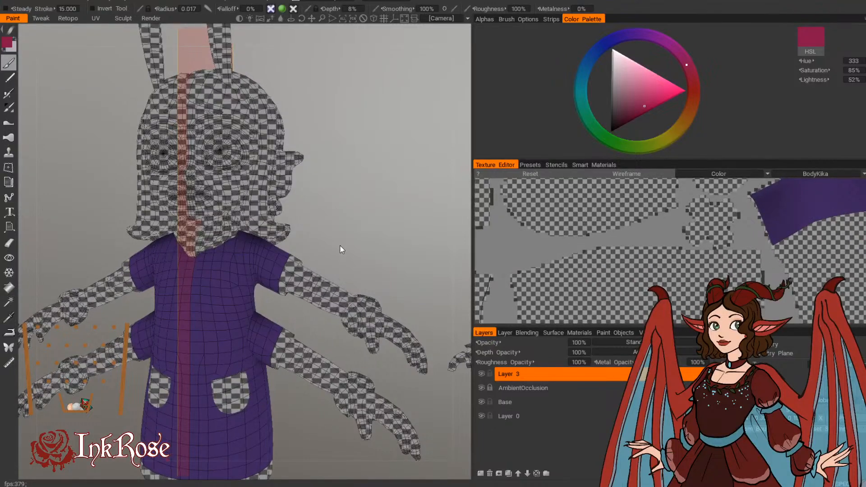
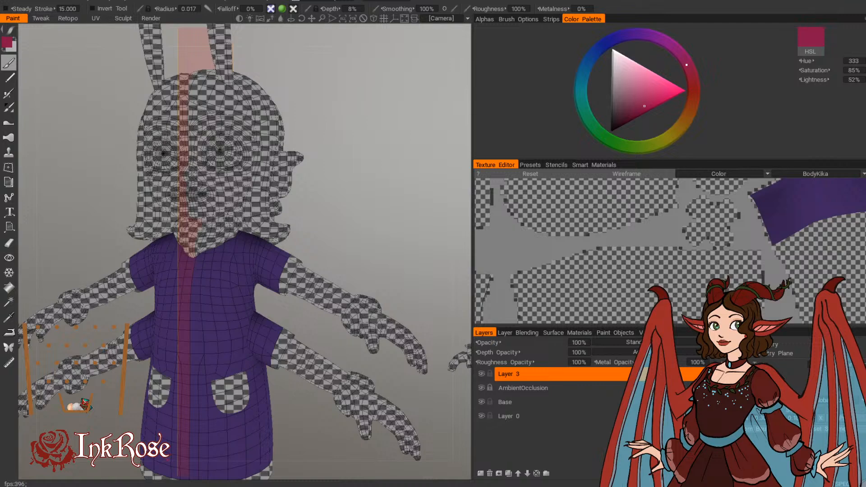
Step: Sample the dress purple and darken it to hue 270, saturation 80% and lightness 31% as the shading colour
left_click_drag(361, 262, 380, 257)
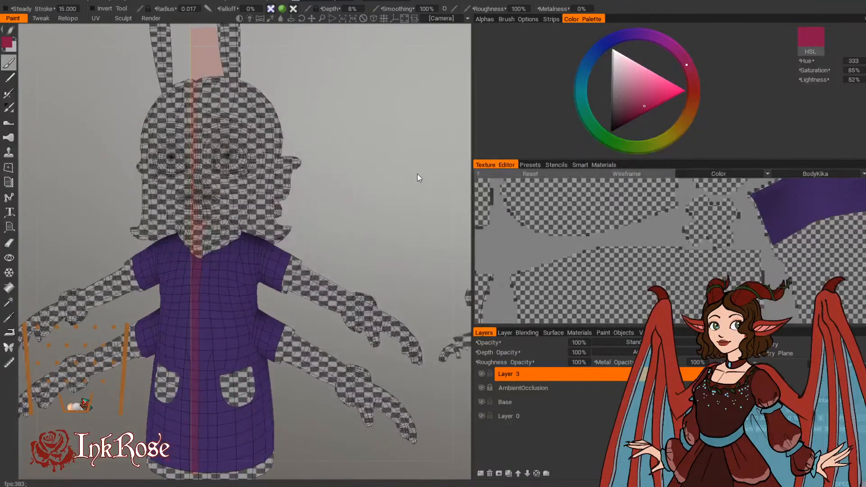
mouse_move(418, 174)
left_mouse_down()
mouse_move(380, 100)
mouse_move(427, 135)
mouse_move(380, 212)
left_mouse_up()
middle_click_drag(380, 213, 351, 202)
scroll(359, 206, "up", 2)
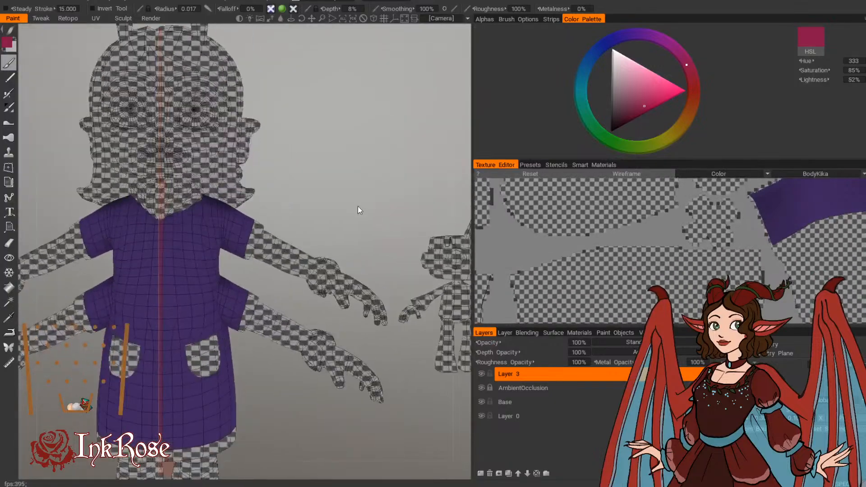
key("v")
left_click(8, 44)
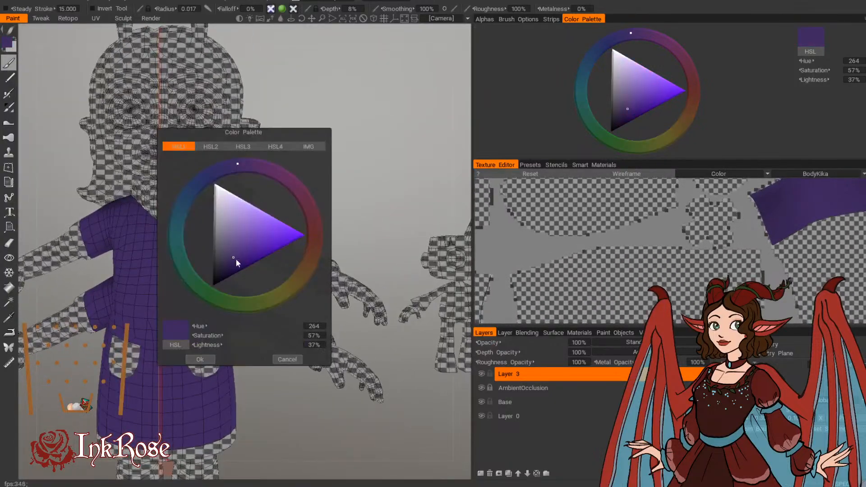
left_click(234, 264)
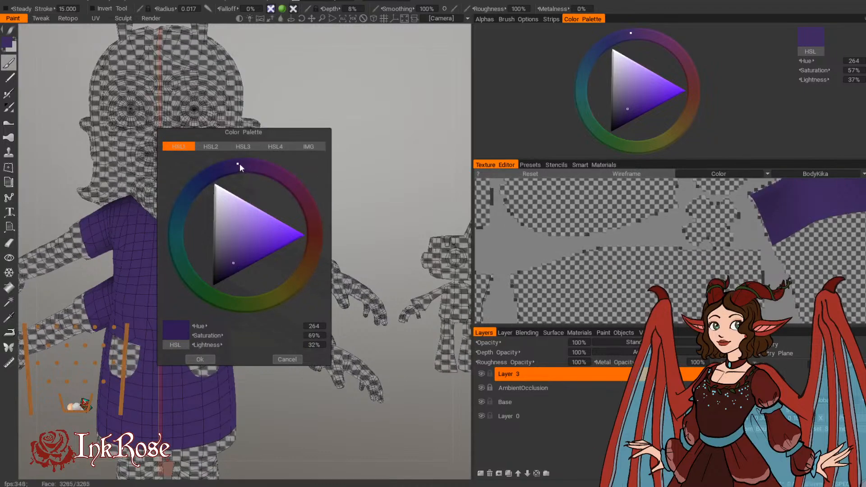
left_click(245, 163)
left_click(235, 265)
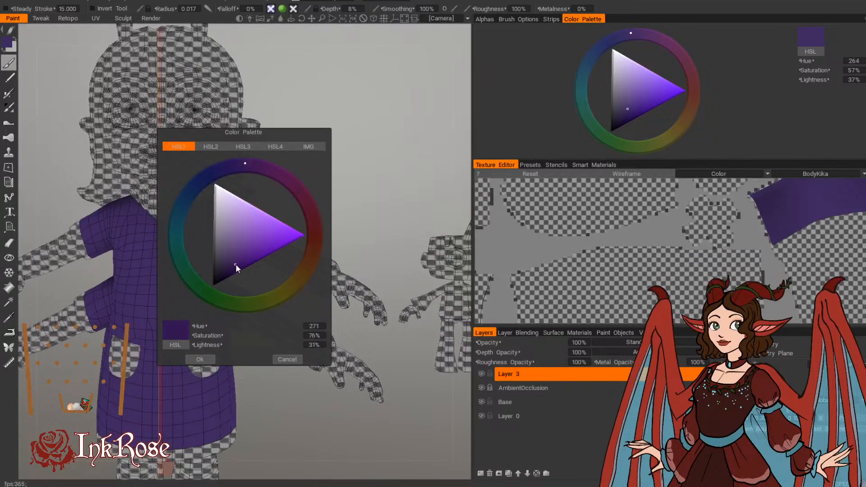
left_click_drag(235, 264, 237, 265)
left_click(200, 359)
Step: Shade the sides and lower edge of the skirt in the dark purple with a large soft brush, radius about 0.16
mouse_move(199, 361)
left_mouse_down("alt")
mouse_move(239, 395)
mouse_move(222, 313)
left_mouse_up("alt")
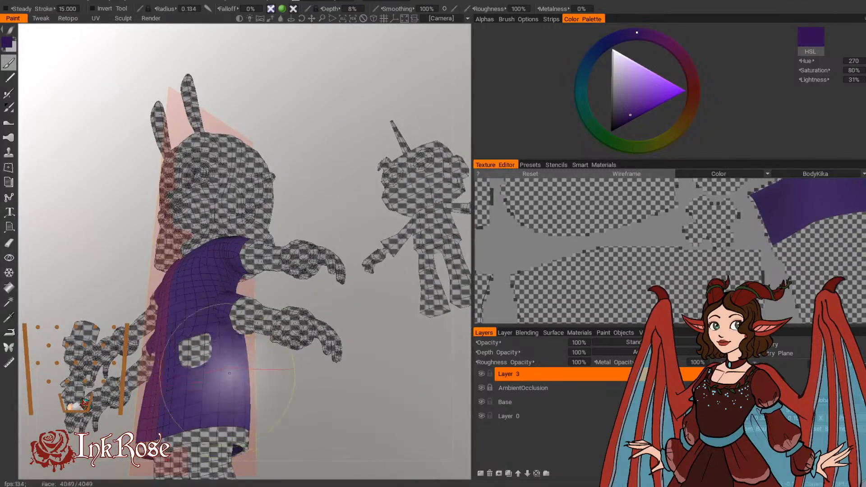
left_click_drag(228, 431, 219, 409, "alt")
key("bracketright")
key("bracketright")
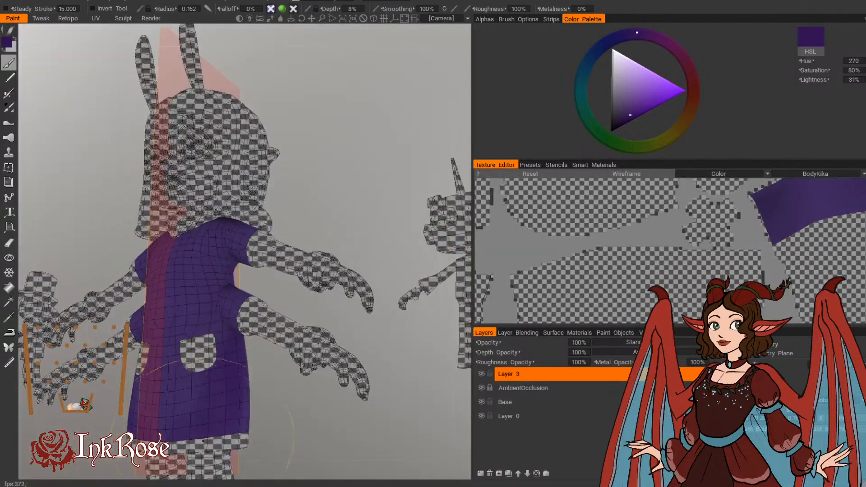
left_click_drag(280, 416, 310, 412, "alt")
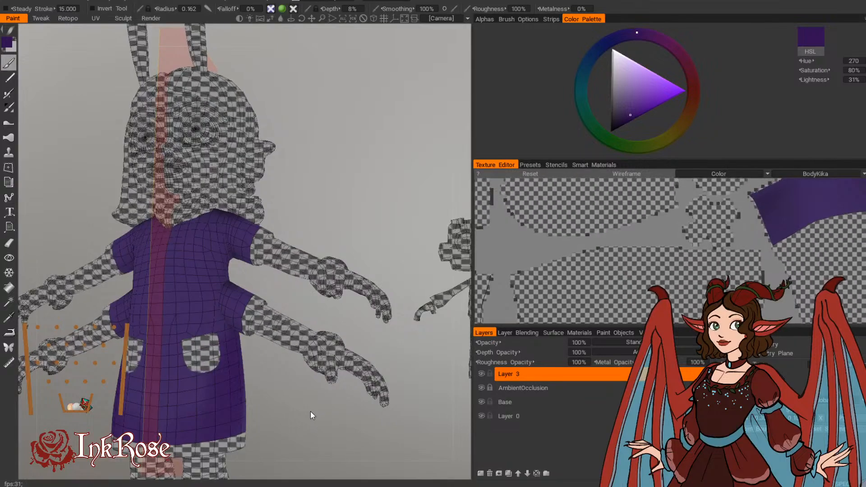
left_click_drag(266, 421, 169, 409)
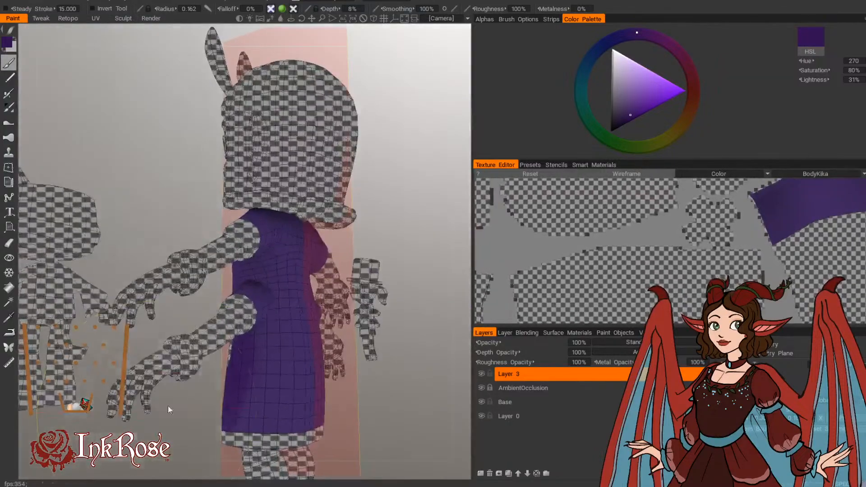
middle_click_drag(271, 391, 205, 346)
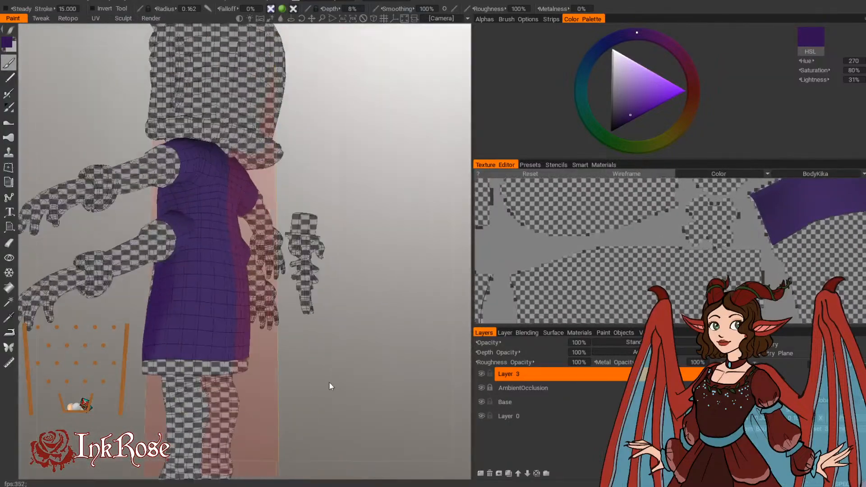
right_click_drag(332, 386, 321, 371)
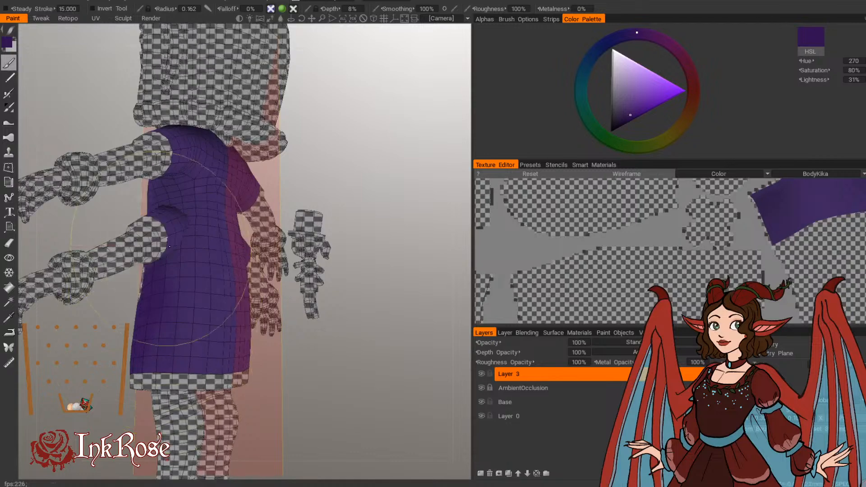
left_click_drag(280, 397, 232, 387)
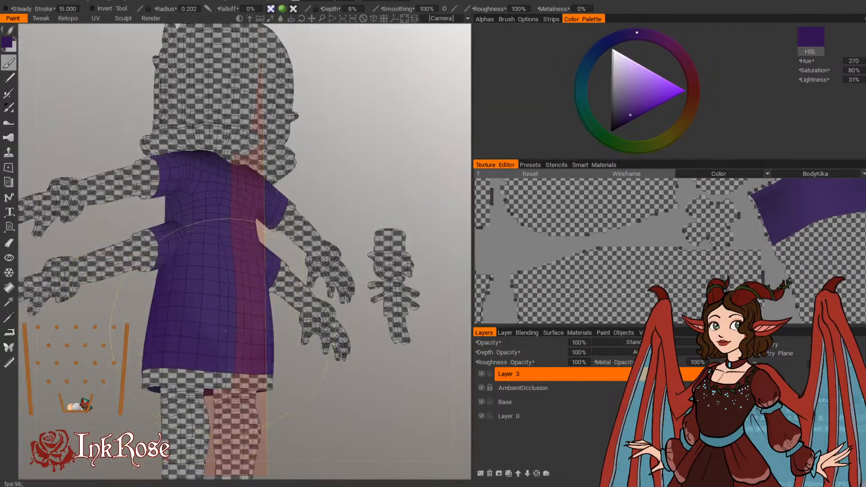
Step: Shade the back of the skirt toward its hem and outer side, with the brush radius around 0.18 to 0.2
right_click_drag(226, 331, 222, 312)
left_click_drag(226, 331, 190, 344)
mouse_move(191, 309)
left_mouse_down("alt")
mouse_move(216, 312)
mouse_move(250, 345)
mouse_move(217, 312)
left_mouse_up("alt")
right_click_drag(186, 259, 165, 258)
mouse_move(107, 395)
left_mouse_down("alt")
mouse_move(75, 386)
mouse_move(82, 383)
left_mouse_up("alt")
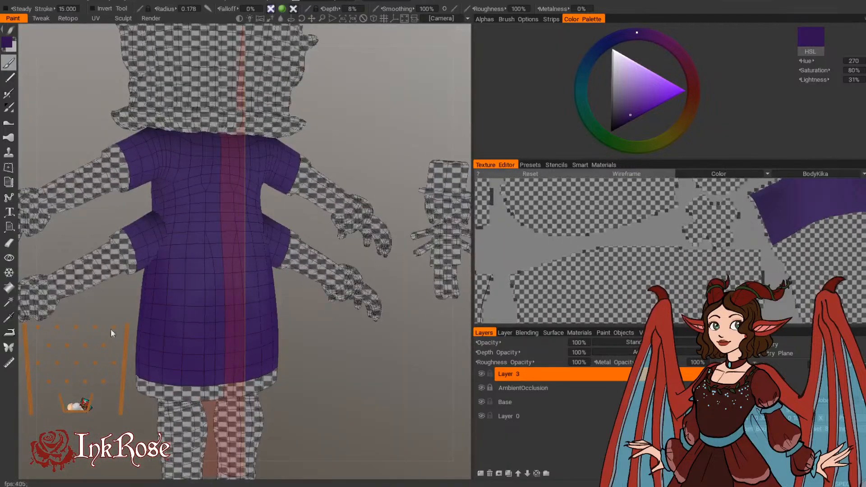
middle_click_drag(100, 246, 113, 294, "alt")
right_click_drag(113, 294, 102, 291, "alt")
middle_click_drag(101, 292, 109, 310, "alt")
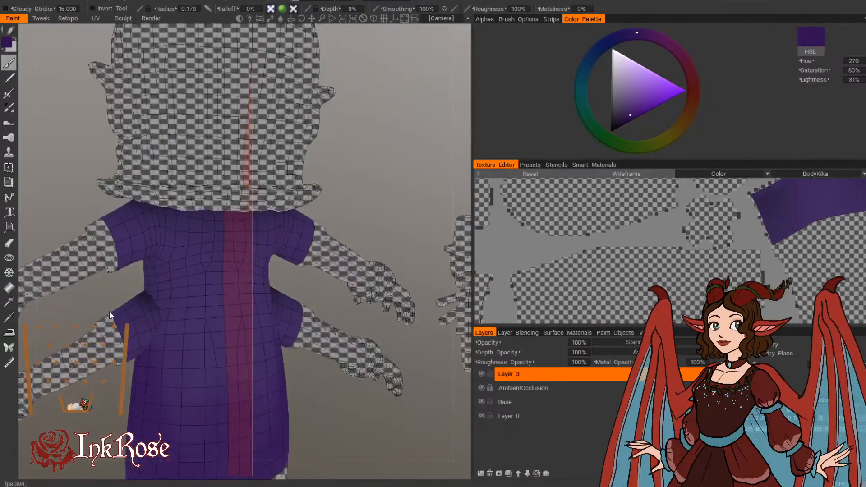
left_click_drag(110, 311, 93, 281, "alt")
Step: Darken the upper back of the dress beneath the hair and out toward the upper sleeve, reducing the brush radius
right_click_drag(197, 229, 200, 229)
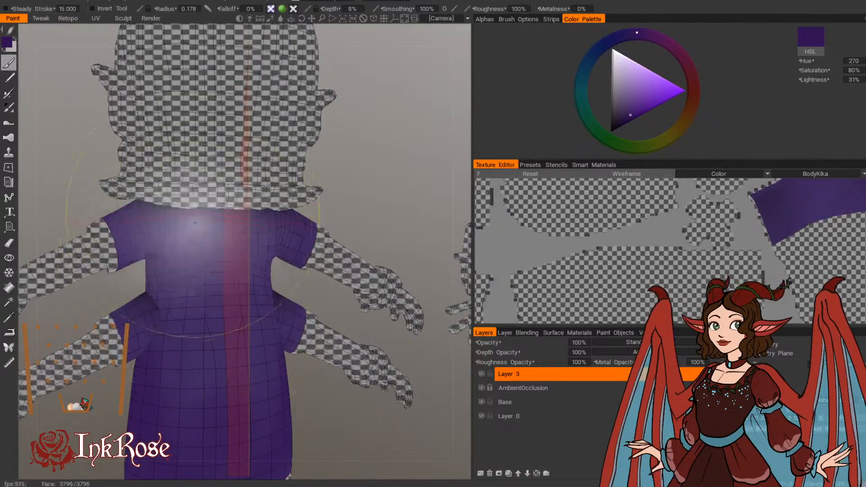
right_click_drag(197, 282, 200, 282)
right_click_drag(178, 248, 145, 232)
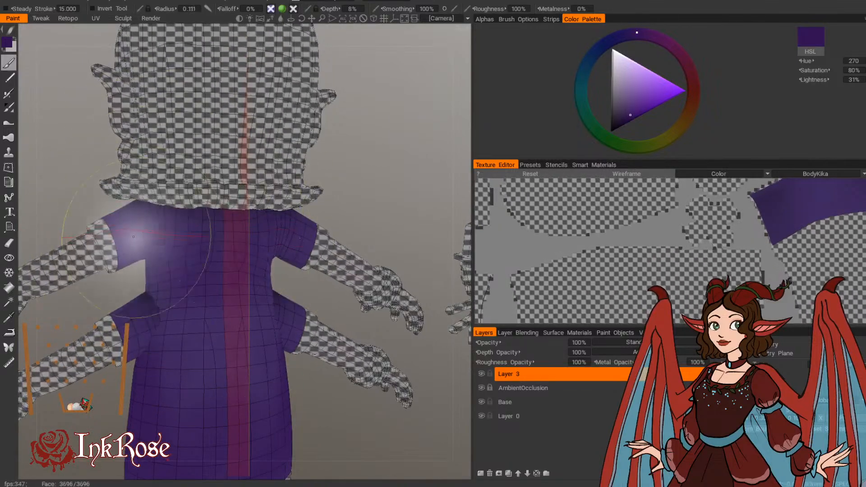
left_click_drag(107, 109, 122, 266, "alt")
right_click_drag(122, 266, 113, 265)
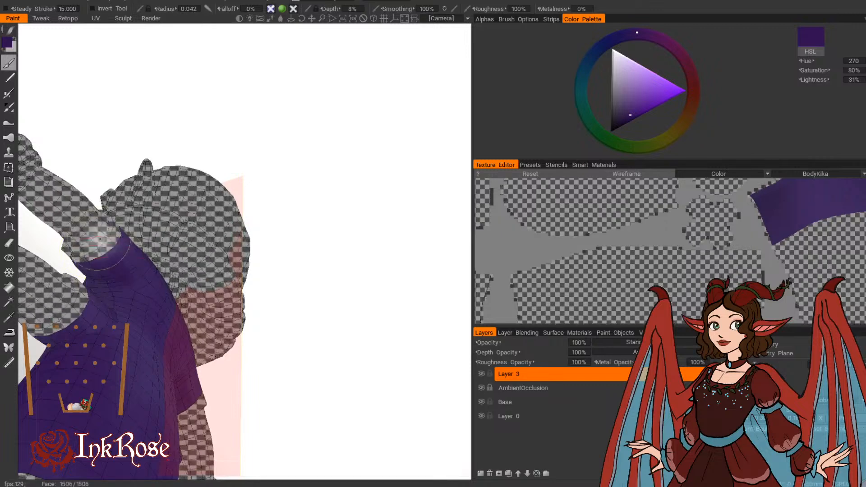
Step: Shade the upper sleeve and the shoulder where it meets the hair, with a brush radius between 0.04 and 0.1
left_click_drag(84, 263, 101, 248)
mouse_move(148, 112)
left_mouse_down("alt")
mouse_move(149, 139)
mouse_move(137, 132)
left_mouse_up("alt")
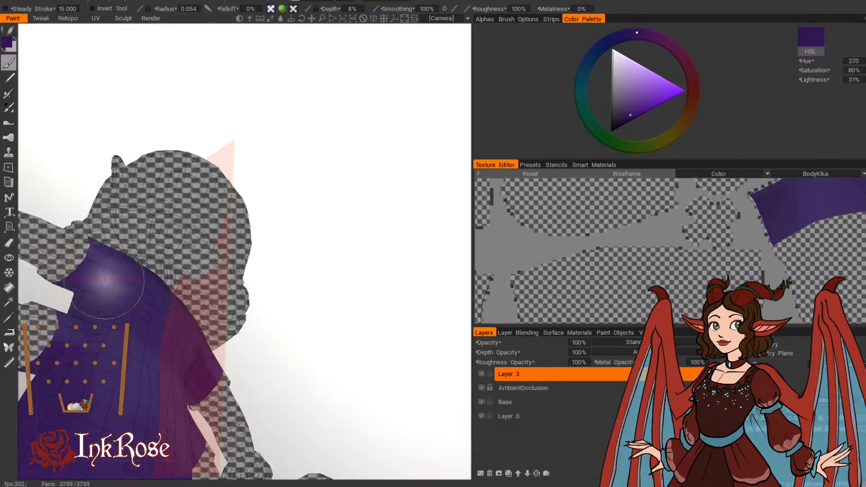
right_click_drag(105, 286, 112, 277)
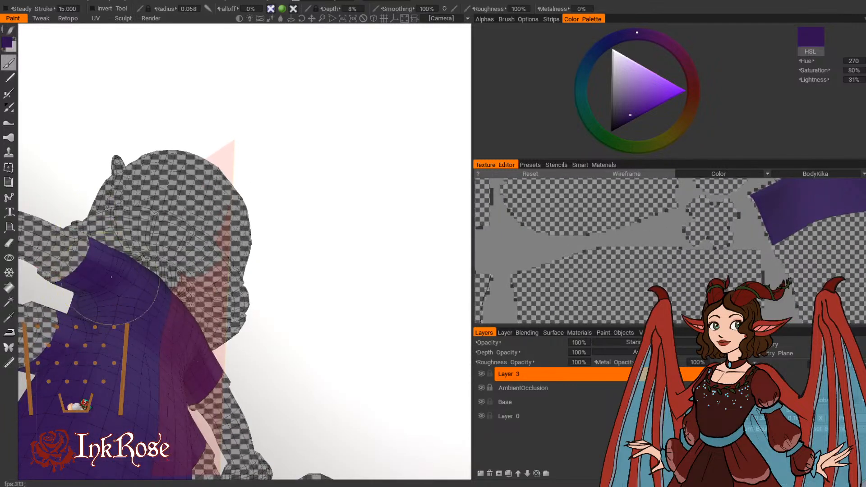
left_click_drag(96, 173, 108, 253, "alt")
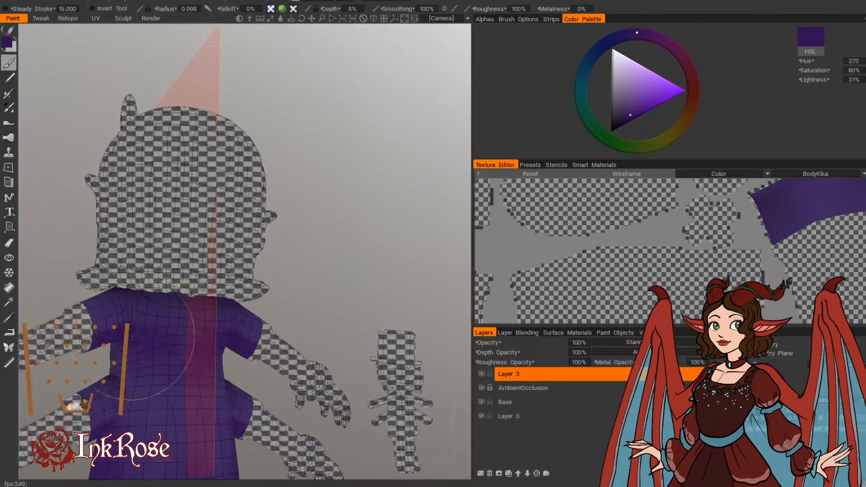
mouse_move(163, 325)
right_mouse_down()
mouse_move(176, 324)
mouse_move(159, 324)
right_mouse_up()
Step: Shade the front shoulder beside the neck, the underarm and the dress's side between the sleeves, with a radius of 0.05 to 0.1
mouse_move(68, 254)
left_mouse_down("alt")
mouse_move(250, 265)
mouse_move(280, 293)
mouse_move(247, 290)
mouse_move(333, 269)
mouse_move(211, 294)
left_mouse_up("alt")
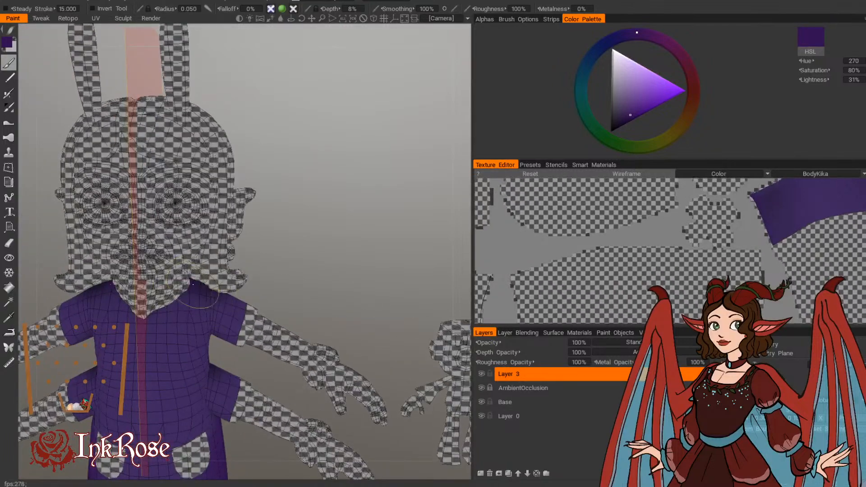
mouse_move(267, 270)
left_mouse_down("alt")
mouse_move(215, 277)
mouse_move(279, 193)
left_mouse_up("alt")
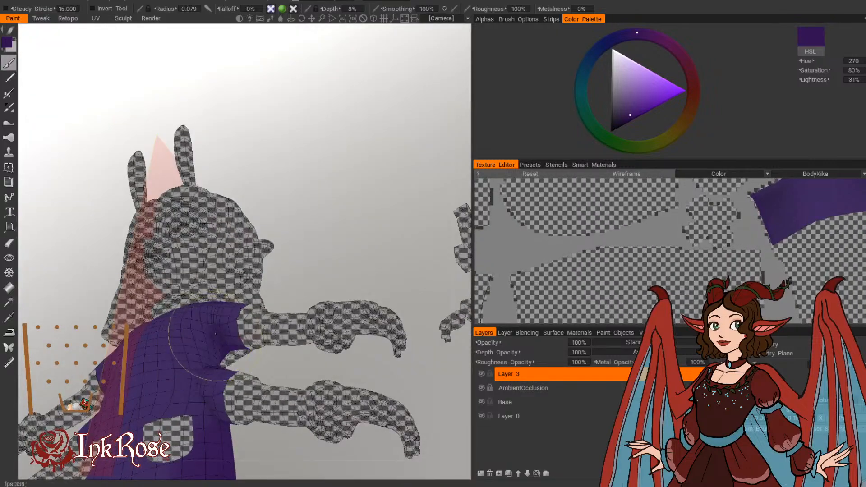
mouse_move(271, 299)
left_mouse_down("alt")
mouse_move(231, 346)
mouse_move(249, 356)
mouse_move(270, 342)
mouse_move(139, 333)
mouse_move(203, 367)
left_mouse_up("alt")
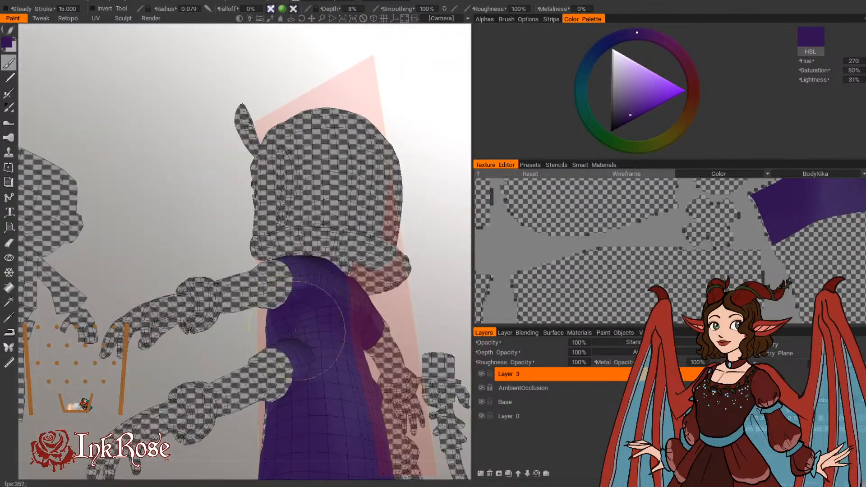
left_click_drag(296, 331, 237, 352, "alt")
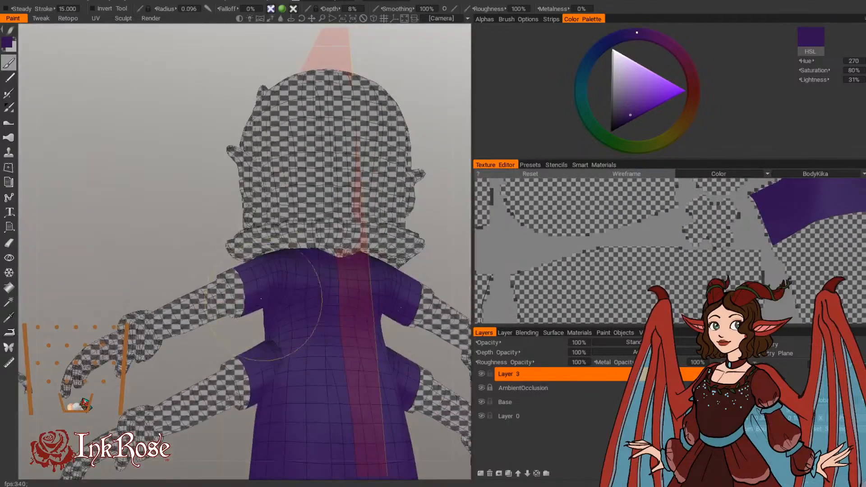
left_click_drag(243, 322, 290, 313, "alt")
right_click_drag(271, 393, 155, 383)
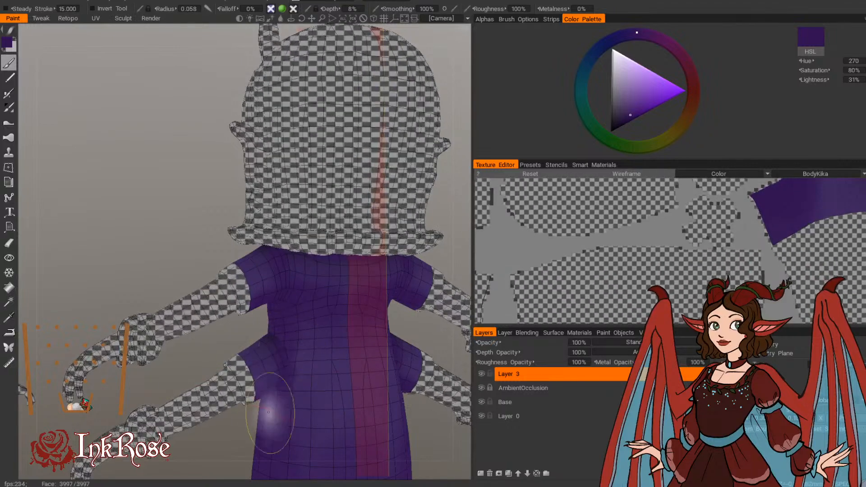
Step: Deepen the shadows around the lower sleeve's joint and across the upper back, with a brush radius of about 0.07 to 0.1
scroll(271, 399, "up", 3)
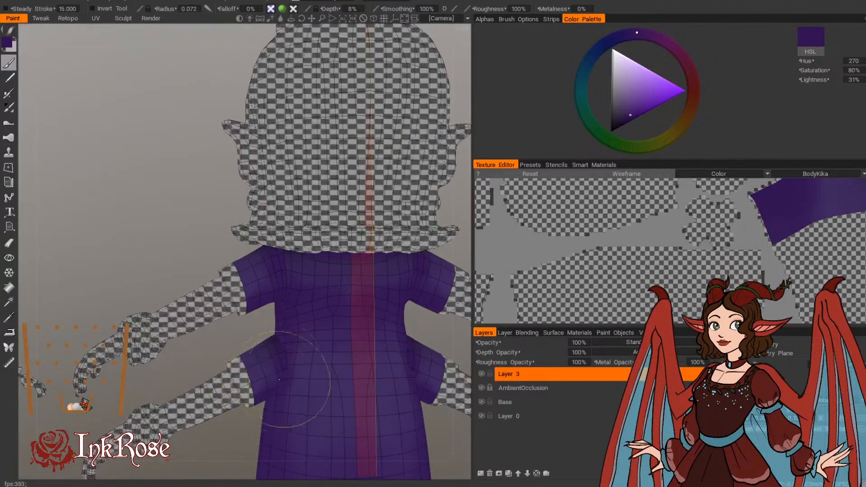
left_click_drag(178, 377, 199, 375)
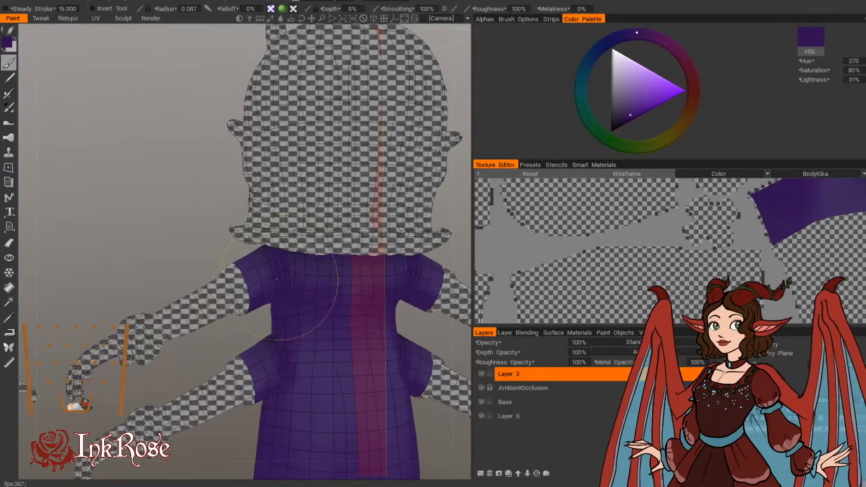
right_click_drag(290, 294, 345, 296)
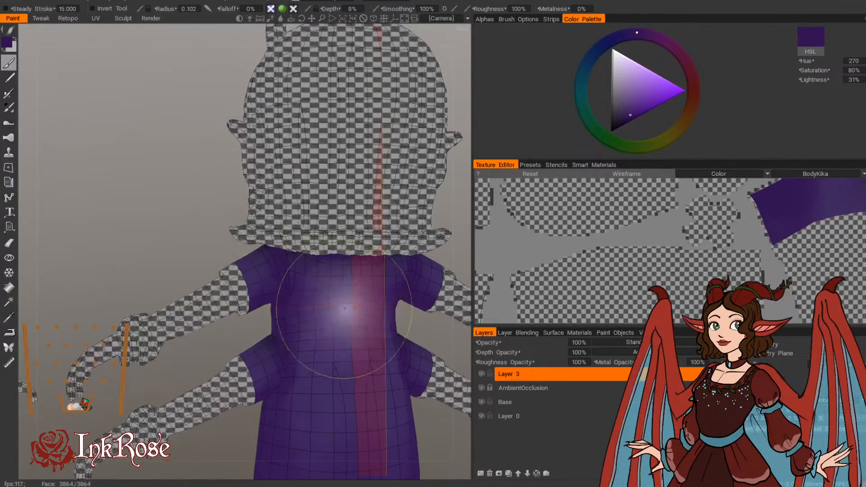
mouse_move(312, 232)
right_mouse_down()
mouse_move(279, 232)
mouse_move(286, 252)
right_mouse_up()
left_click_drag(189, 240, 254, 244)
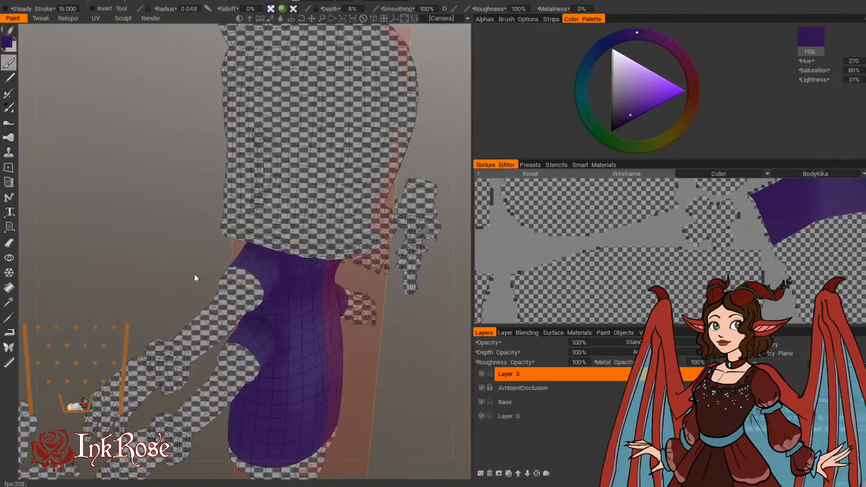
left_click_drag(194, 277, 358, 246)
Step: Hide the HairKika surface material to expose the dress's neckline, and return to the layer list
left_click(567, 332)
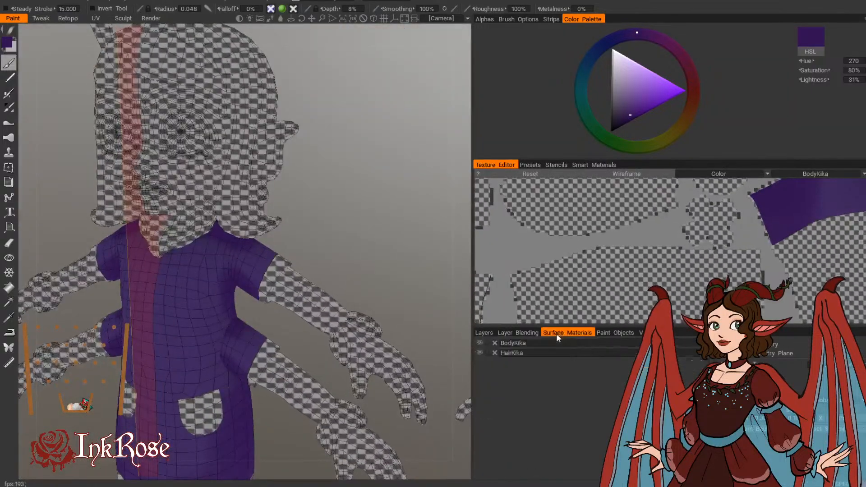
left_click(480, 352)
left_click(484, 333)
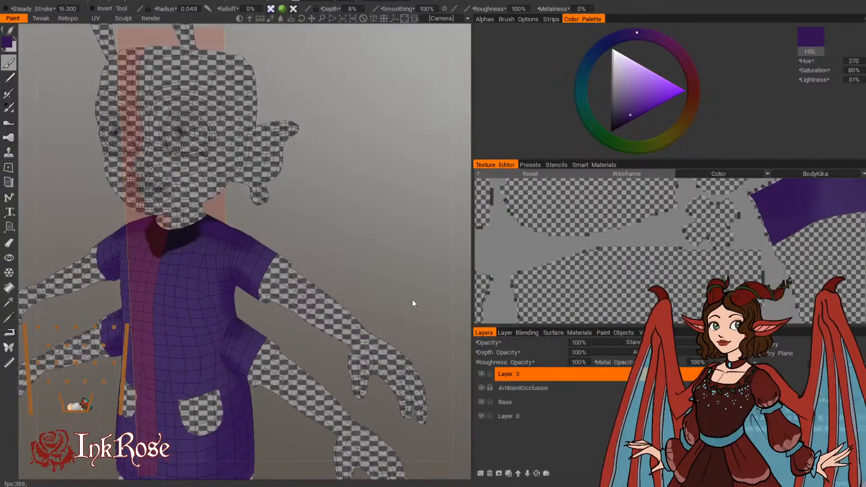
Step: Shade the exposed shoulders and upper back around the neckline in dark purple, enlarging the brush radius from 0.06 to about 0.12
left_click_drag(413, 300, 271, 221)
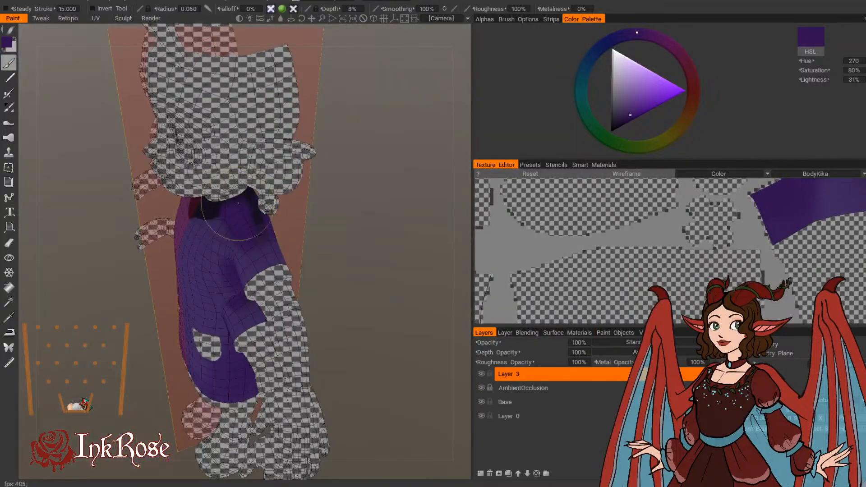
left_click_drag(270, 221, 297, 207, "alt")
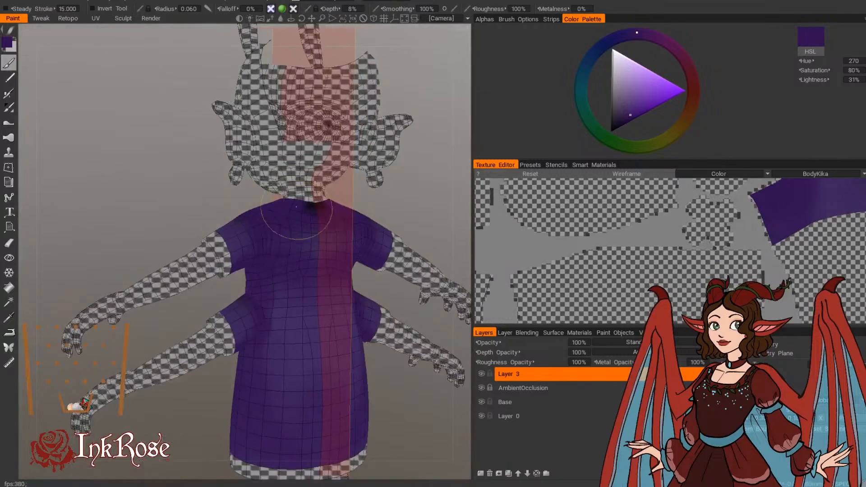
left_click_drag(217, 202, 323, 250)
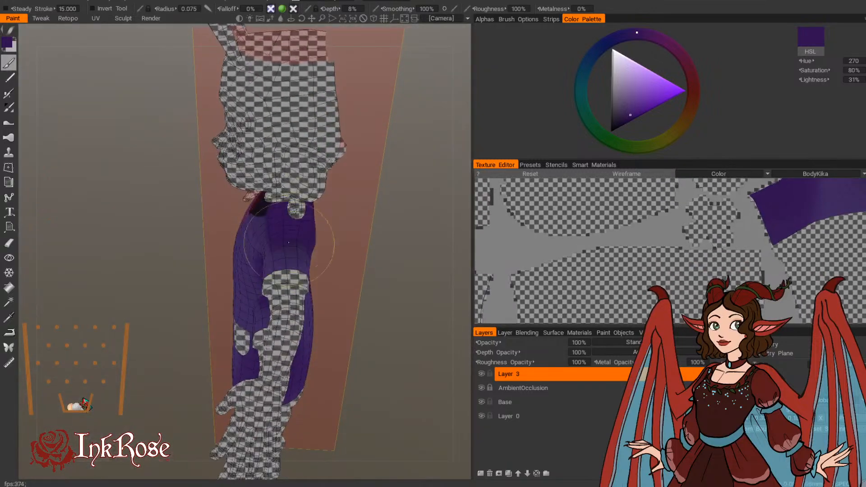
left_click_drag(292, 223, 371, 244, "alt")
mouse_move(295, 244)
left_mouse_down("alt")
mouse_move(289, 256)
mouse_move(267, 217)
mouse_move(323, 251)
left_mouse_up("alt")
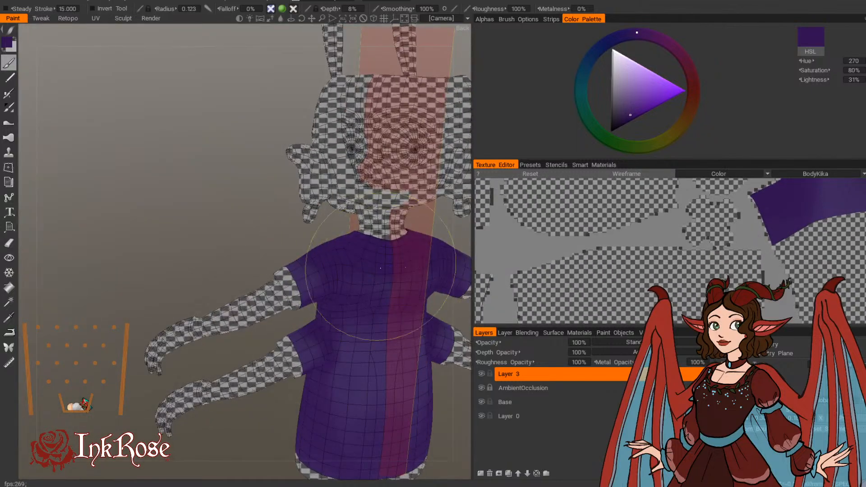
Step: Shade the dress's back and sides in dark purple, enlarging the brush radius from about 0.12 to 0.16
left_click_drag(357, 279, 290, 213, "alt")
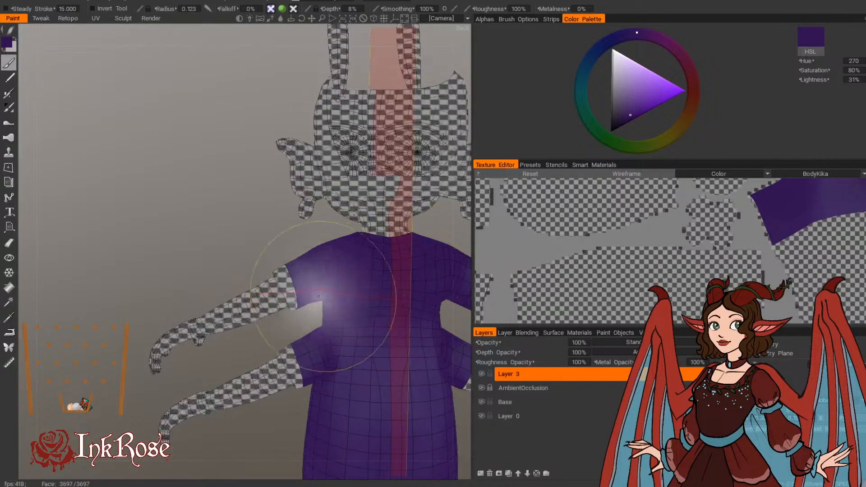
left_click_drag(272, 312, 252, 456, "alt")
mouse_move(253, 456)
middle_mouse_down("alt")
mouse_move(224, 374)
mouse_move(203, 362)
middle_mouse_up("alt")
mouse_move(203, 363)
left_mouse_down("alt")
mouse_move(198, 370)
mouse_move(400, 441)
left_mouse_up("alt")
key("bracketright")
key("bracketright")
key("bracketright")
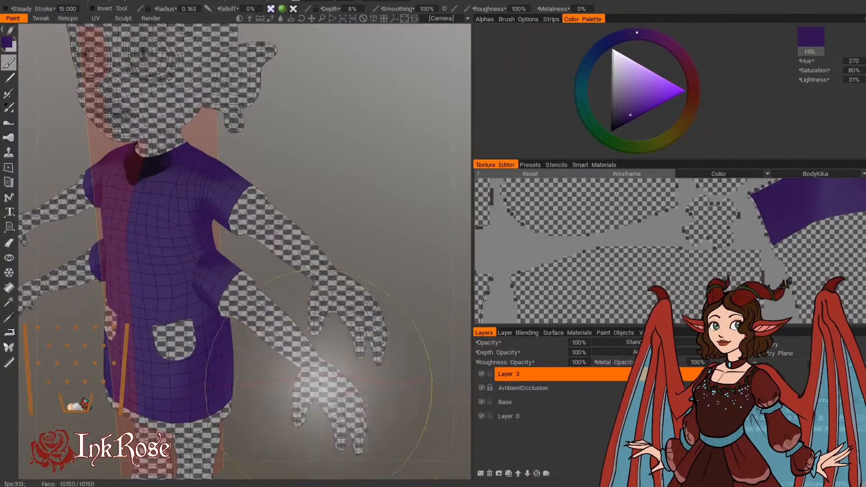
middle_click_drag(235, 394, 321, 302, "alt")
left_click_drag(322, 301, 388, 307, "alt")
mouse_move(388, 307)
middle_mouse_down("alt")
mouse_move(365, 335)
mouse_move(364, 370)
middle_mouse_up("alt")
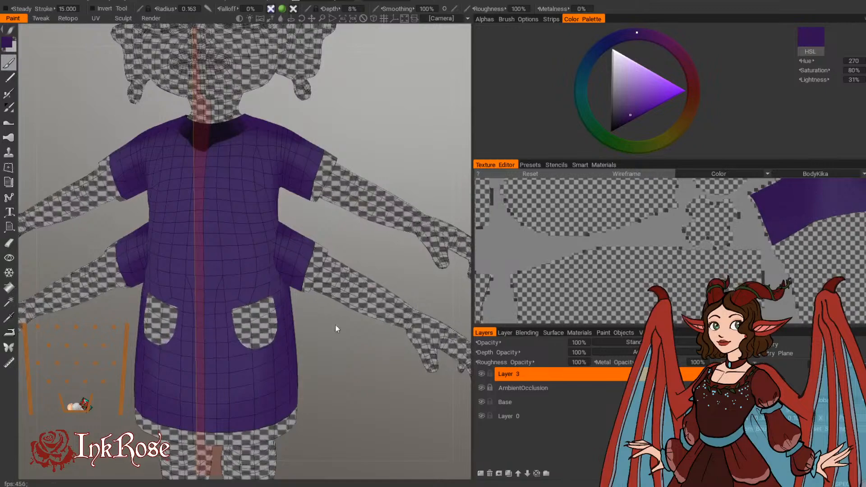
Step: Paint a narrow dark shadow along the front crease where the upper sleeve joins the shoulder, reducing the brush radius to 0.01
key("bracketleft")
key("bracketleft")
key("bracketleft")
key("bracketleft")
key("bracketleft")
key("bracketleft")
key("bracketleft")
key("bracketleft")
key("bracketleft")
key("bracketleft")
key("bracketleft")
key("bracketleft")
key("bracketleft")
key("bracketleft")
key("bracketleft")
key("bracketleft")
key("bracketleft")
key("bracketleft")
key("bracketleft")
key("bracketleft")
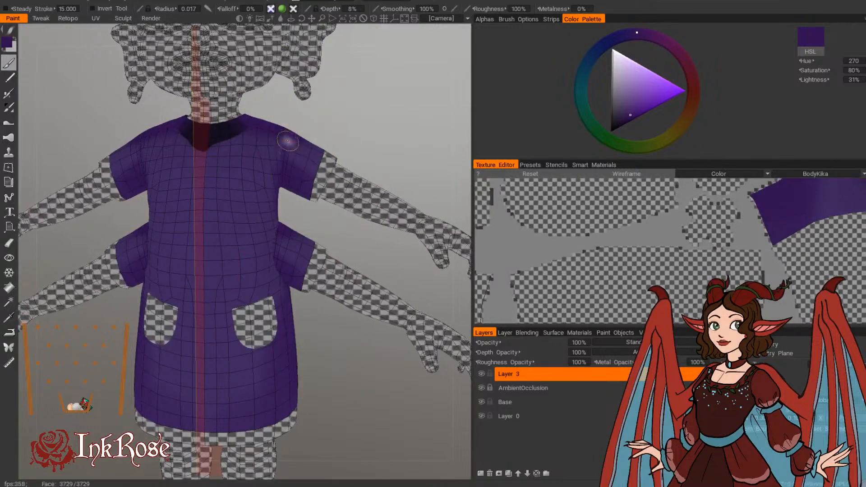
key("bracketleft")
key("bracketleft")
key("bracketleft")
key("bracketleft")
mouse_move(286, 139)
left_mouse_down("alt")
mouse_move(292, 124)
mouse_move(369, 166)
left_mouse_up("alt")
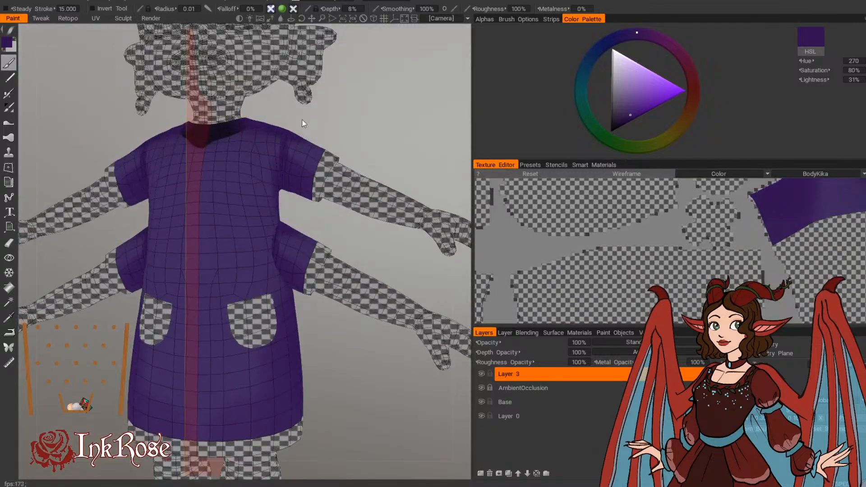
middle_click_drag(304, 123, 294, 216, "alt")
left_click_drag(294, 215, 354, 229, "alt")
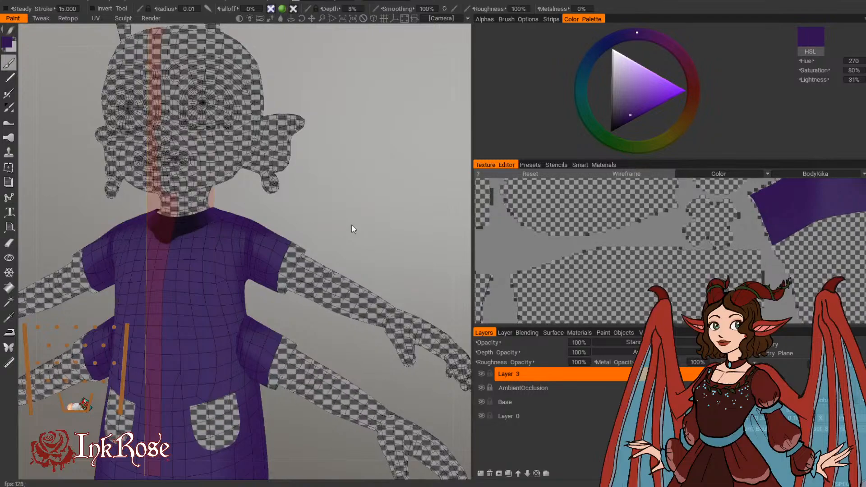
Step: Deepen the creases where the upper and lower sleeves meet the dress's front
left_click_drag(352, 226, 250, 234, "alt")
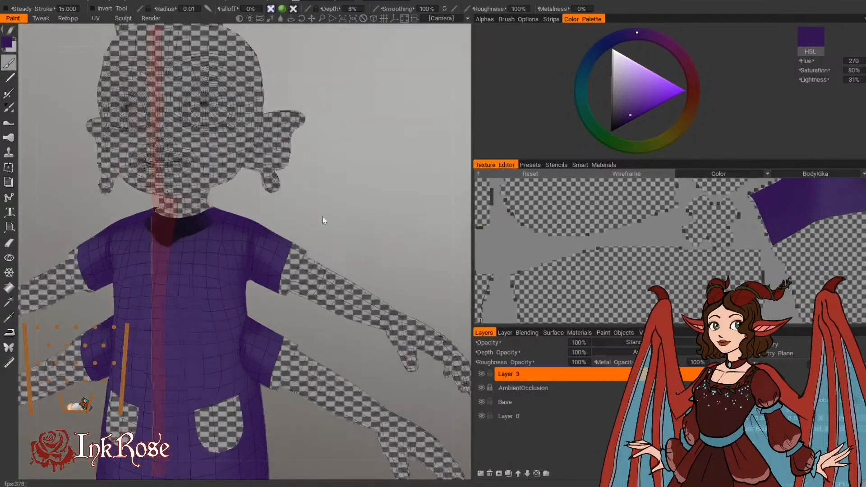
left_click_drag(323, 218, 72, 241, "alt")
left_click_drag(276, 251, 419, 179, "alt")
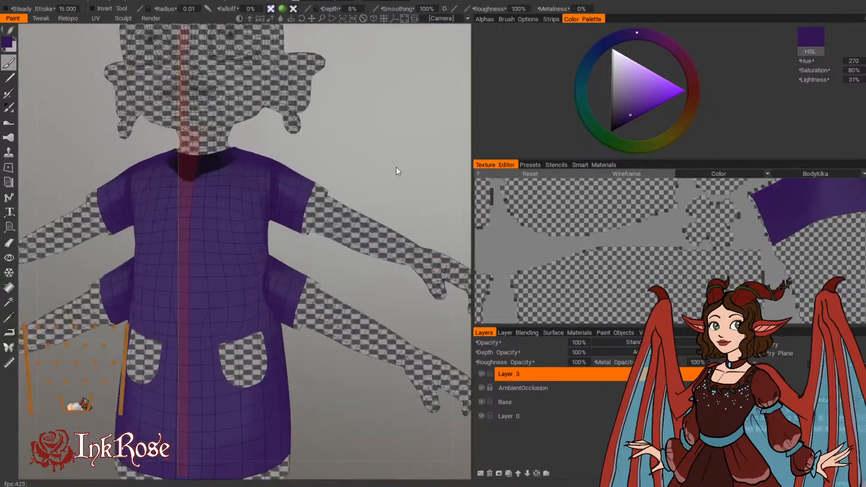
left_click_drag(306, 259, 261, 267, "alt")
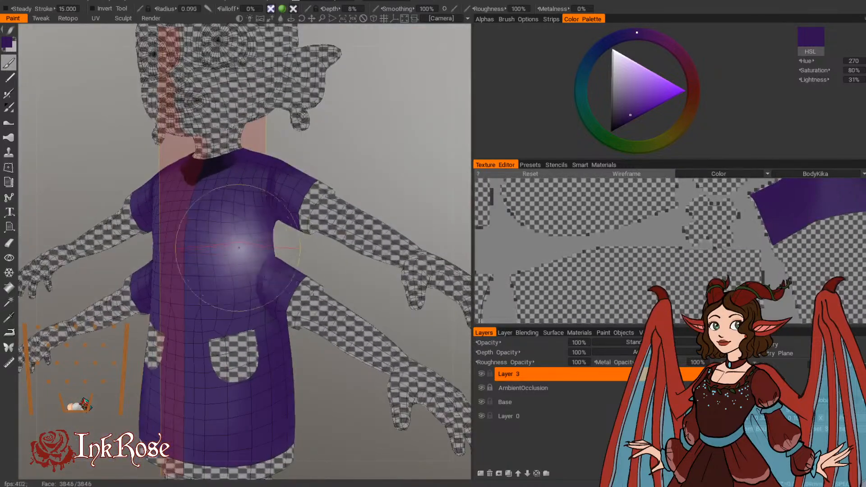
Step: Shade the side of the dress's front from the underarm to the skirt, enlarging the brush radius from 0.09 to about 0.16
right_click_drag(246, 239, 285, 210)
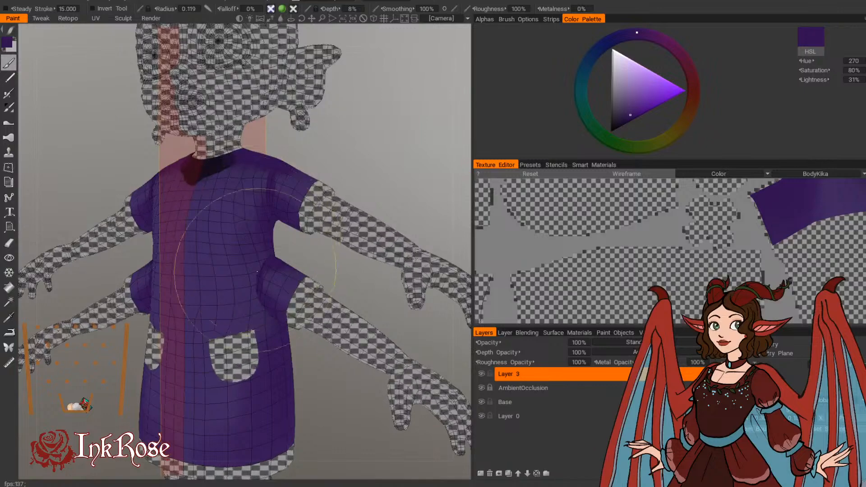
left_click_drag(323, 284, 345, 283, "alt")
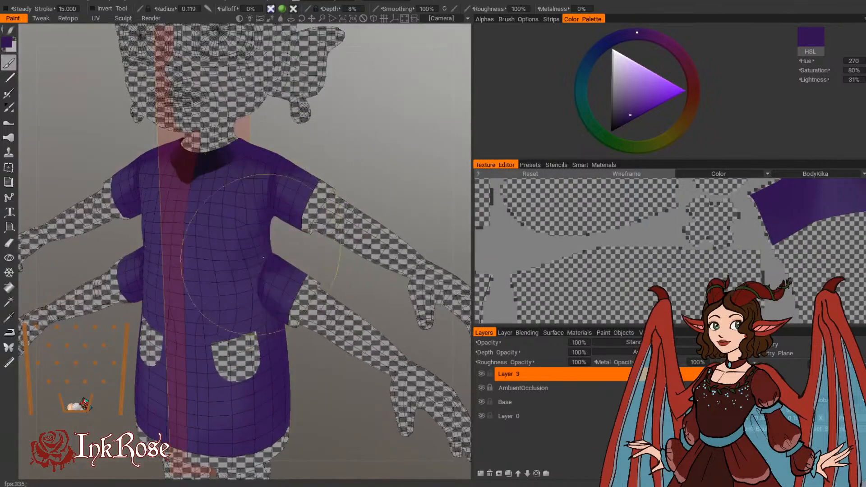
mouse_move(263, 258)
left_mouse_down("alt")
mouse_move(259, 251)
mouse_move(253, 260)
left_mouse_up("alt")
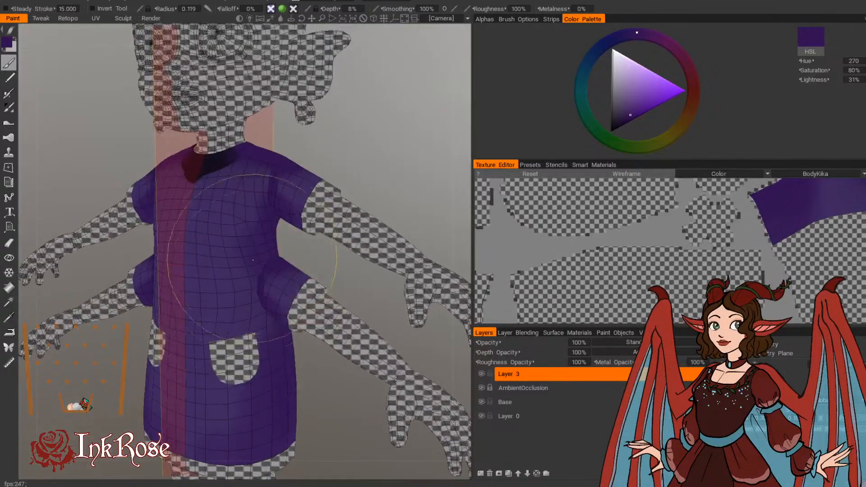
mouse_move(304, 395)
left_mouse_down("alt")
mouse_move(303, 413)
mouse_move(303, 393)
mouse_move(326, 398)
mouse_move(275, 383)
left_mouse_up("alt")
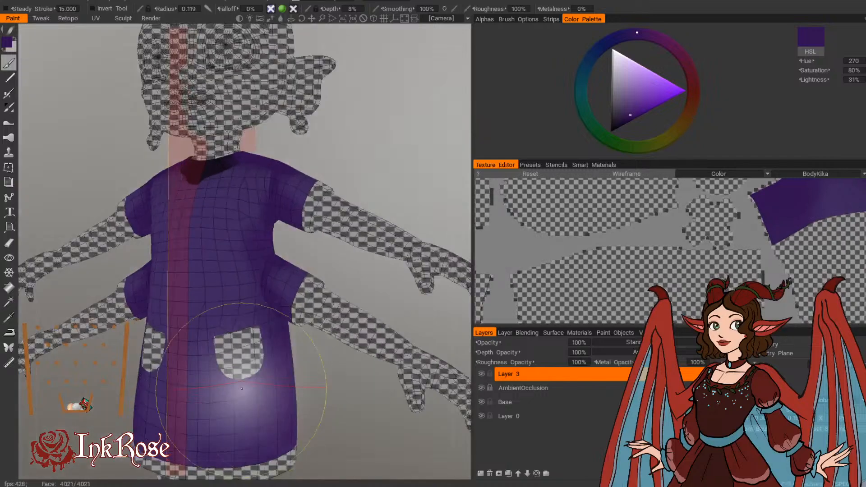
key("bracketright")
key("bracketright")
key("bracketright")
key("bracketright")
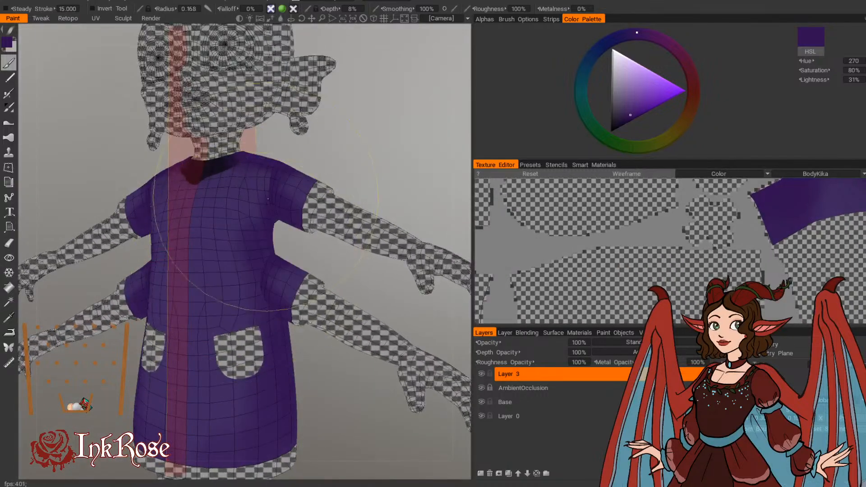
left_click_drag(311, 397, 333, 396, "alt")
Step: Outline the front pocket's curved lower edge with a thin dark purple shadow, using a much smaller brush radius
key("bracketleft")
key("bracketleft")
key("bracketleft")
key("bracketleft")
key("bracketleft")
key("bracketleft")
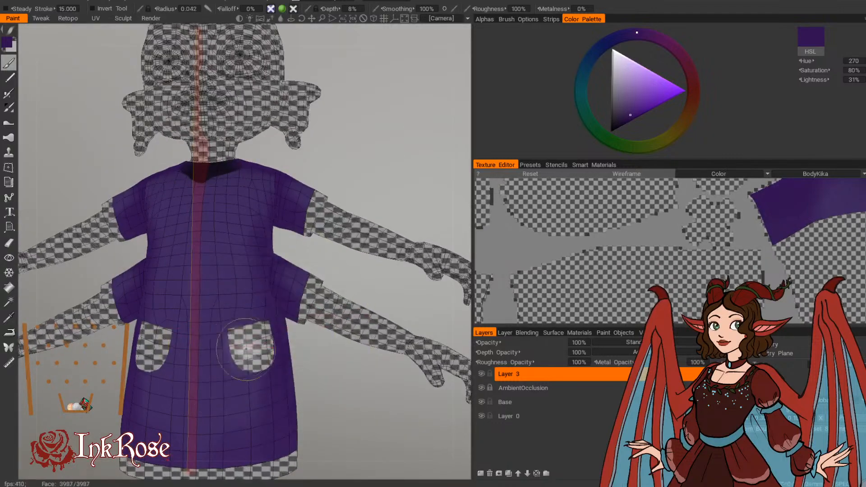
right_click_drag(338, 379, 362, 393, "alt")
middle_click_drag(362, 393, 367, 310, "alt")
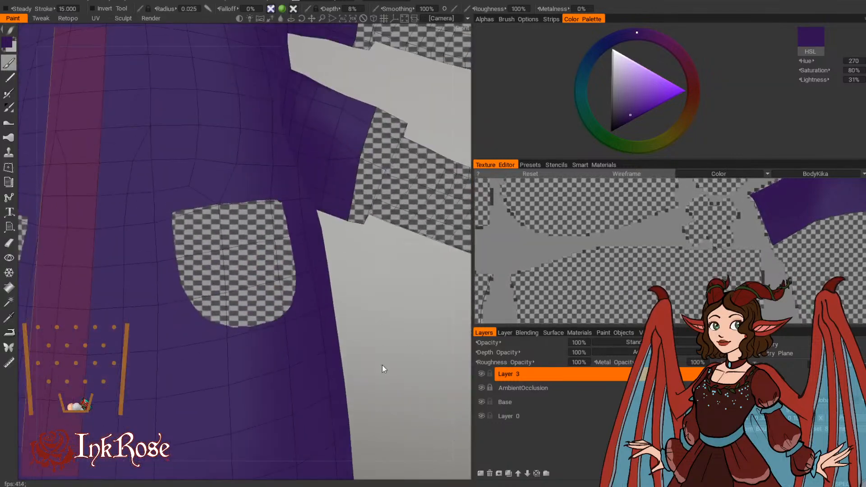
key("bracketleft")
key("bracketleft")
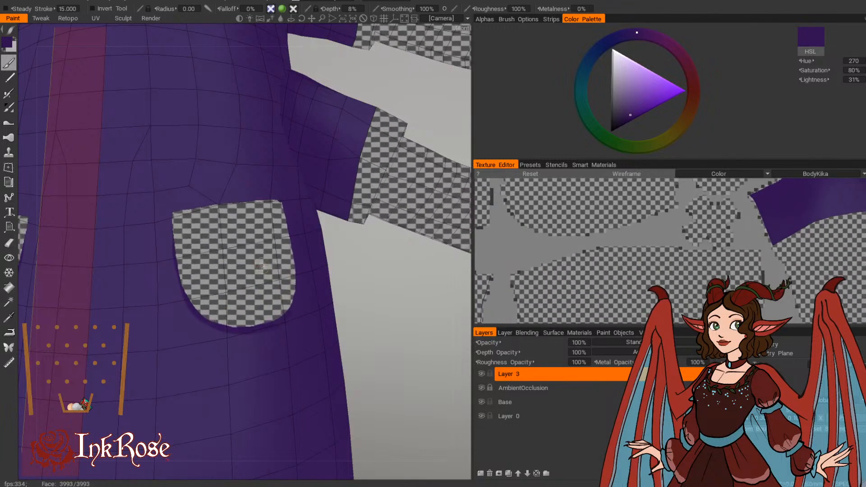
Step: Continue the thin dark outline along the front pocket's sides and top edge
left_click_drag(261, 265, 342, 314, "alt")
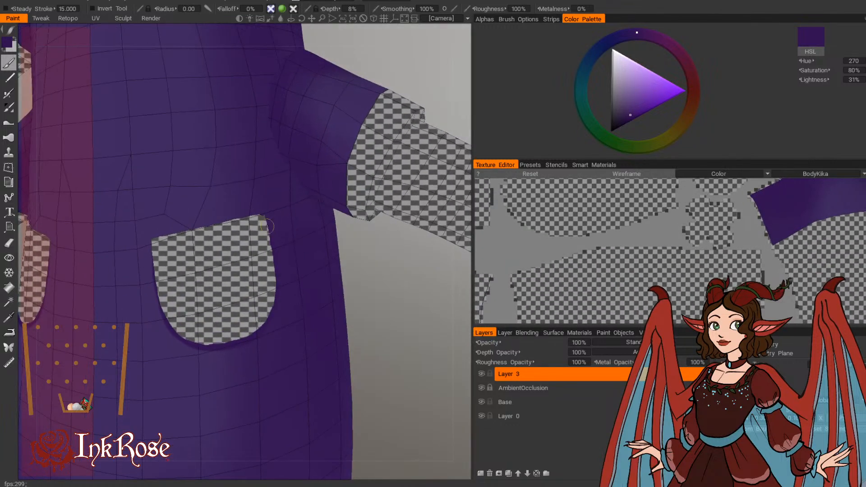
left_click_drag(277, 311, 295, 279, "alt")
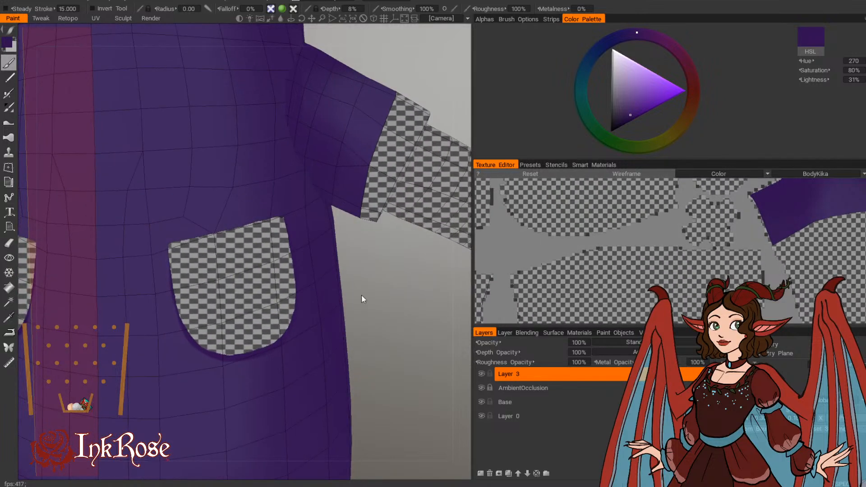
left_click_drag(362, 300, 233, 246, "alt")
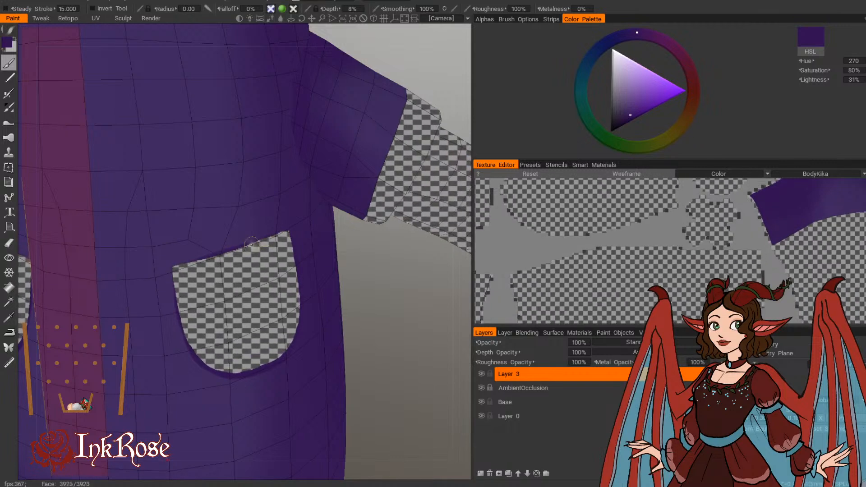
left_click_drag(288, 206, 241, 268, "alt")
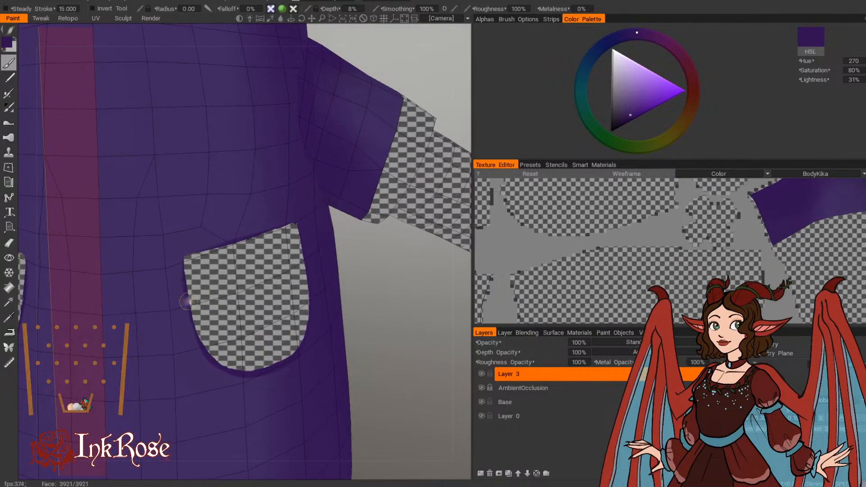
Step: Paint a thin dark purple line along the lower sleeve's hem, around both its front and back
mouse_move(461, 412)
right_mouse_down()
mouse_move(369, 349)
mouse_move(378, 368)
mouse_move(437, 375)
mouse_move(421, 312)
right_mouse_up()
middle_click_drag(421, 312, 256, 399)
right_click_drag(255, 400, 275, 380)
middle_click_drag(275, 380, 263, 460)
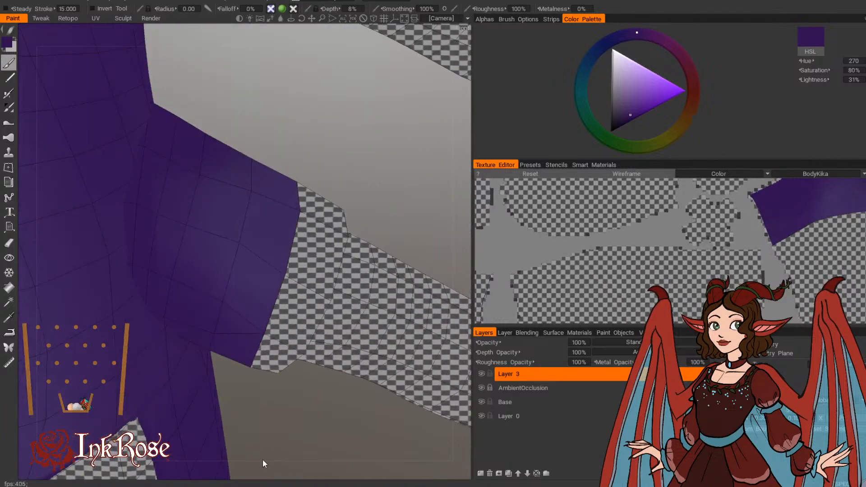
mouse_move(266, 424)
left_mouse_down()
mouse_move(302, 394)
mouse_move(288, 395)
left_mouse_up()
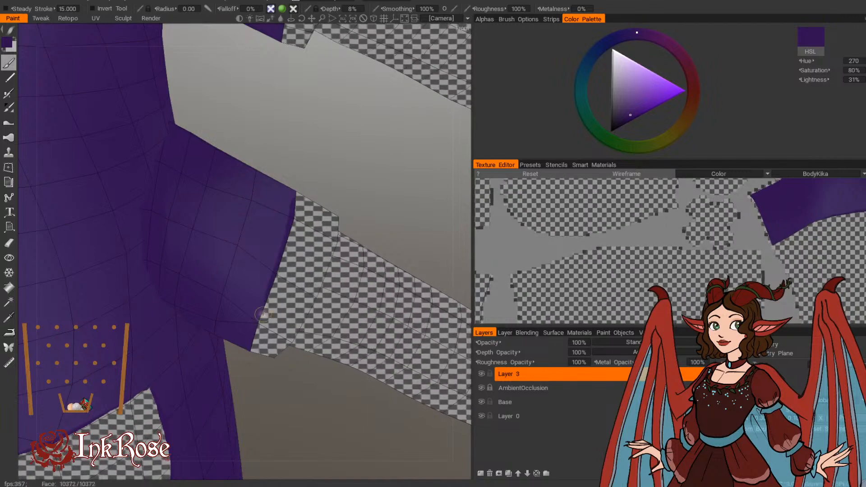
left_click_drag(255, 334, 289, 311)
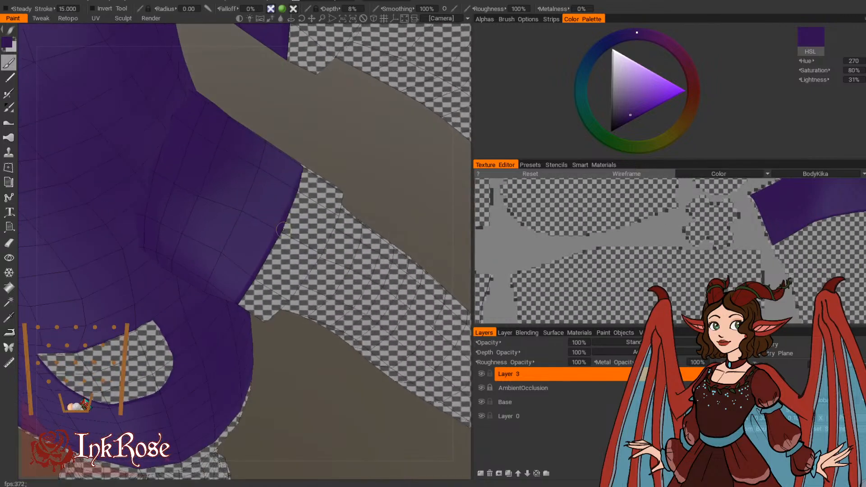
mouse_move(334, 149)
left_mouse_down()
mouse_move(280, 129)
mouse_move(137, 153)
mouse_move(151, 183)
mouse_move(131, 262)
mouse_move(139, 260)
left_mouse_up()
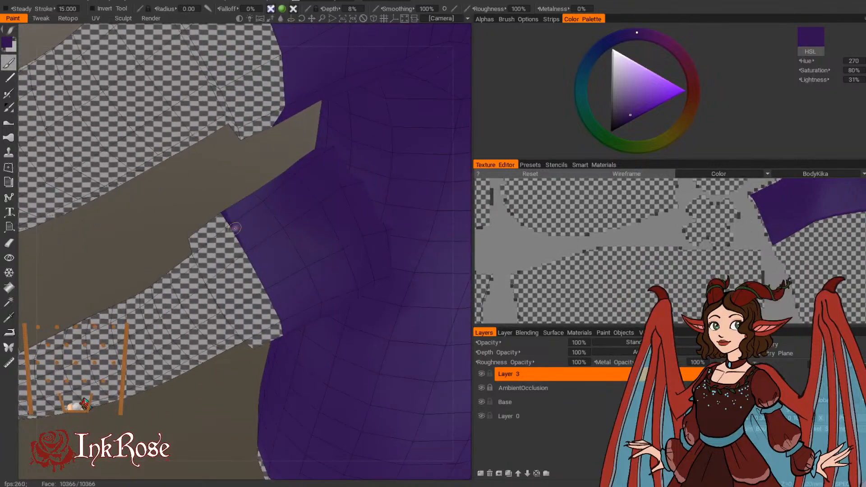
left_click_drag(198, 203, 187, 153)
Step: Paint a thin dark purple line along the upper sleeve's hem, around both its front and back
left_click_drag(210, 407, 353, 344)
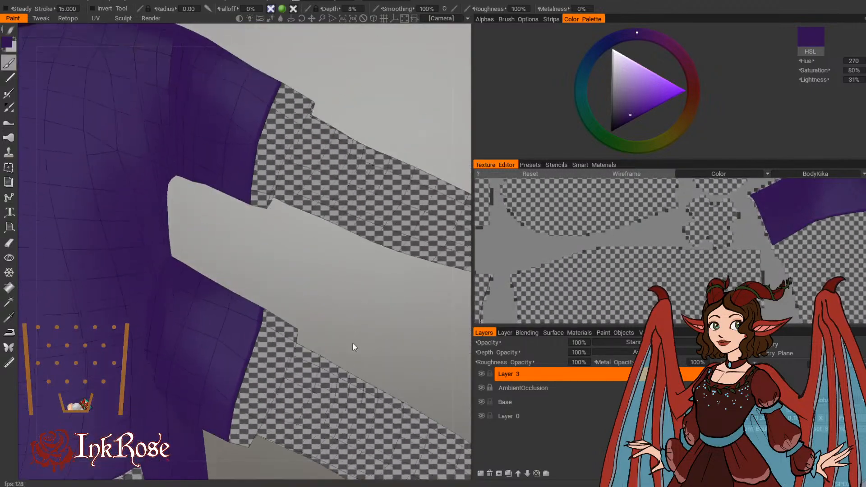
left_click_drag(286, 259, 384, 337)
middle_click_drag(413, 195, 326, 352)
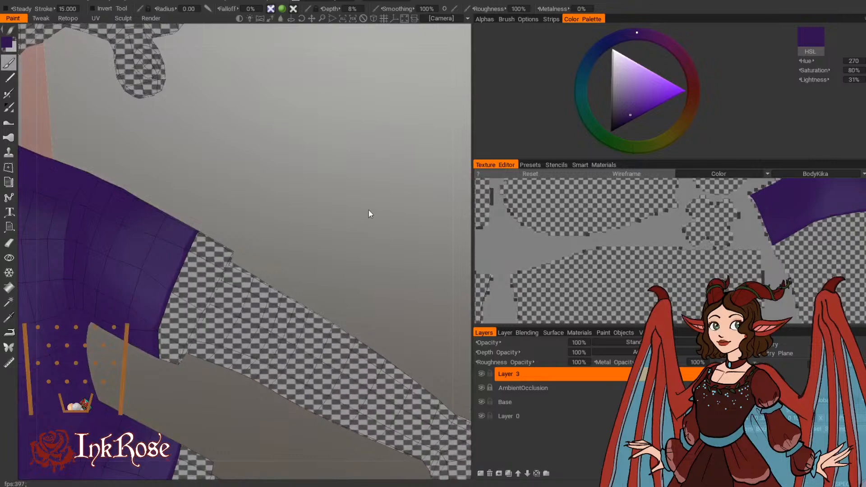
mouse_move(369, 214)
left_mouse_down()
mouse_move(368, 149)
mouse_move(405, 140)
mouse_move(414, 126)
mouse_move(294, 184)
mouse_move(259, 164)
left_mouse_up()
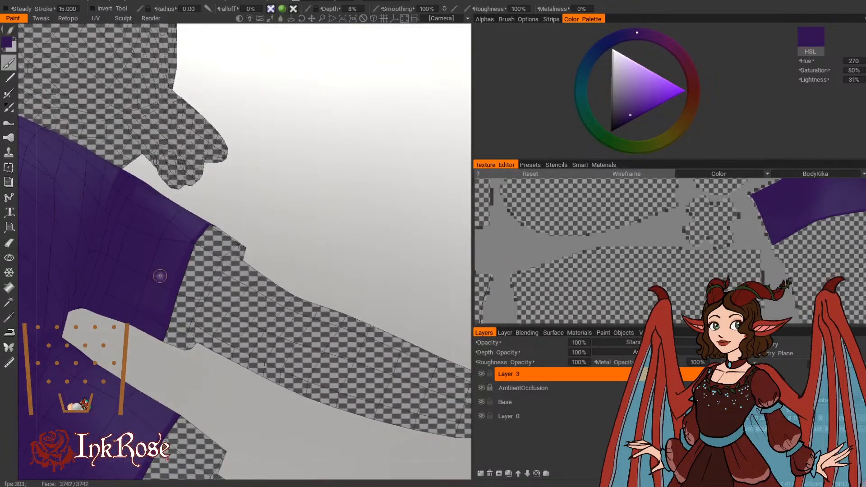
scroll(331, 230, "down", 5)
mouse_move(319, 201)
left_mouse_down()
mouse_move(310, 261)
mouse_move(275, 265)
mouse_move(307, 211)
left_mouse_up()
scroll(339, 237, "up", 3)
middle_click_drag(340, 240, 348, 291)
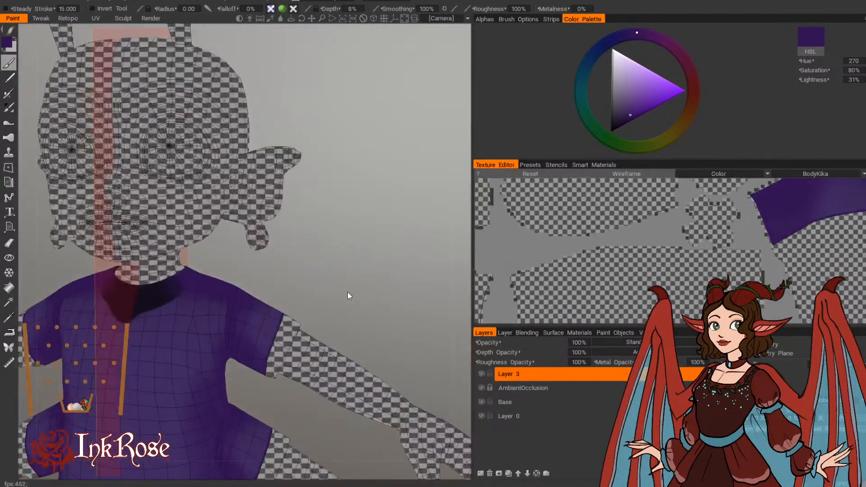
Step: Paint over the black area at the front neckline with a dark purple collar shade, using a brush radius of 0.013
left_click_drag(347, 296, 298, 280)
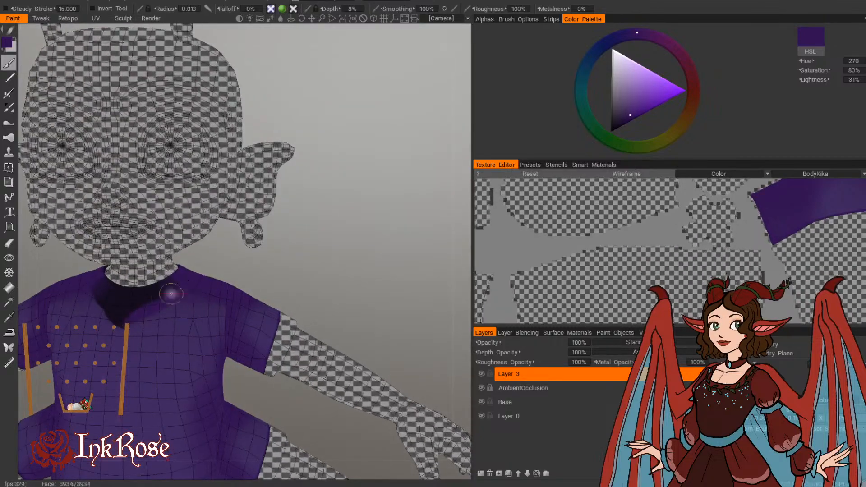
left_click_drag(264, 264, 277, 277)
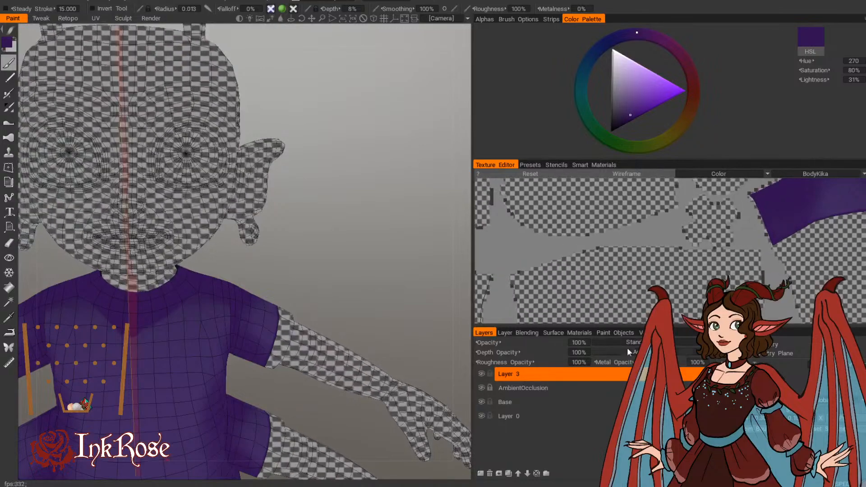
middle_click_drag(332, 278, 331, 238)
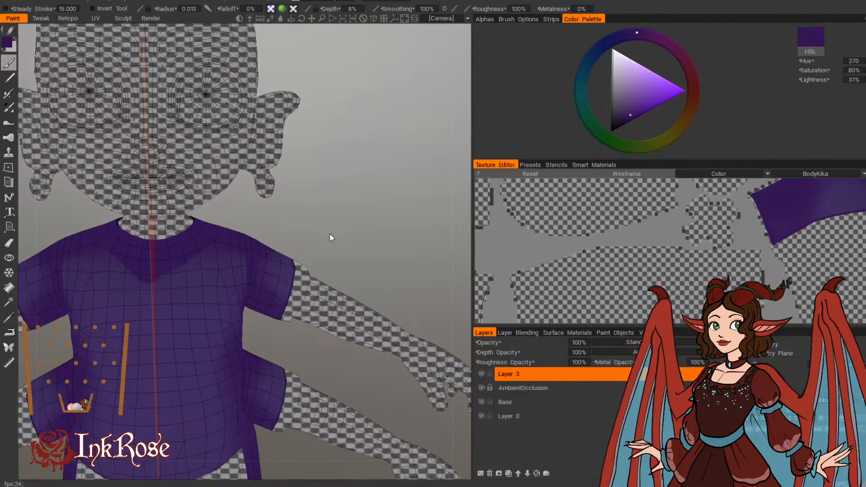
Step: Widen the viewport and set the brush colour to a darker purple with hue 270, saturation 100% and lightness 20%
left_click_drag(473, 234, 496, 233)
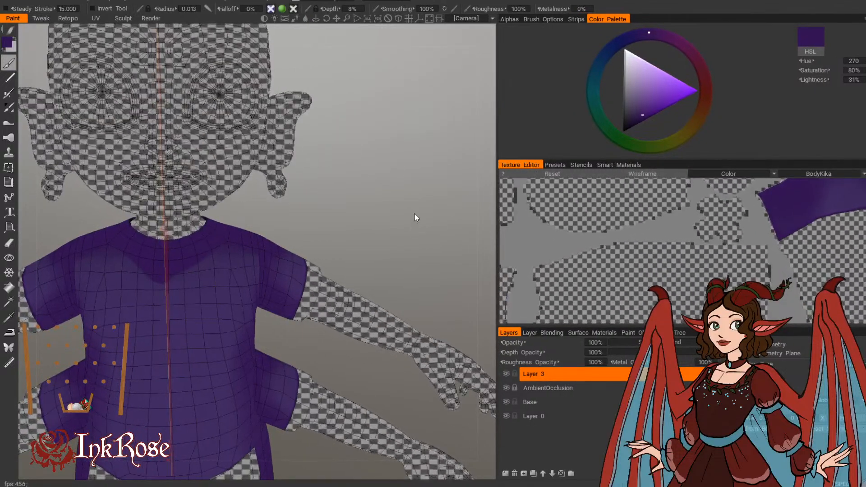
left_click_drag(415, 218, 422, 164)
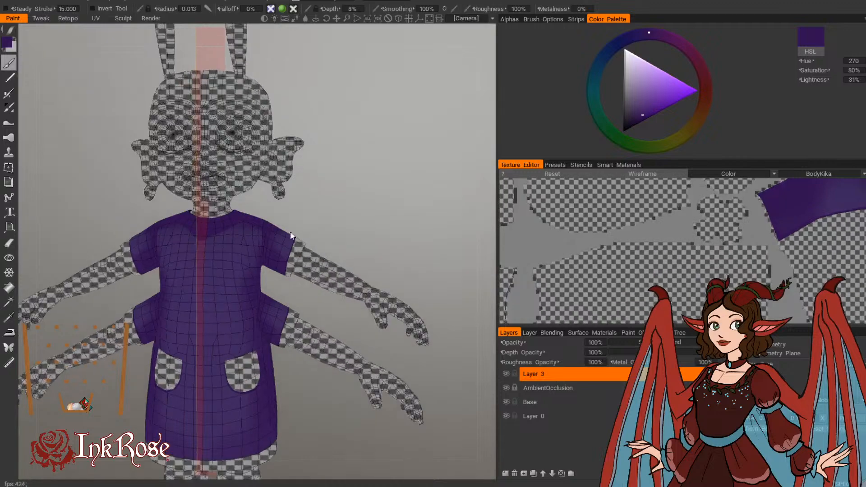
left_click(8, 42)
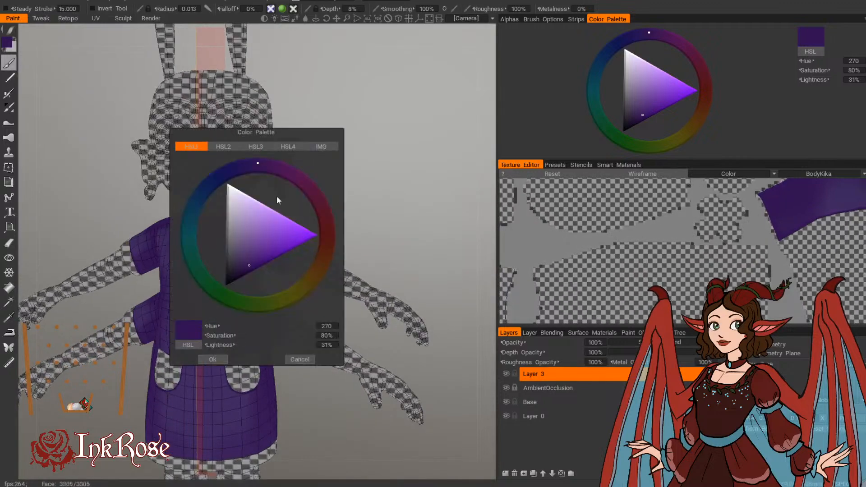
left_click(245, 274)
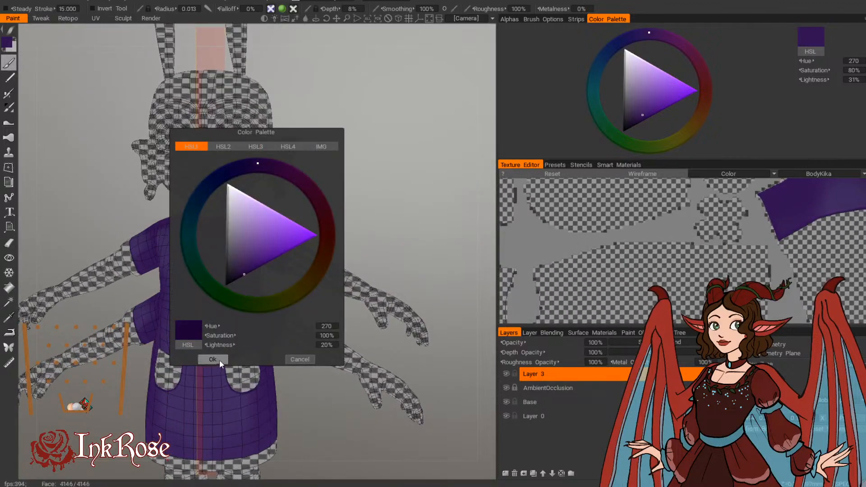
left_click(212, 360)
Step: Paint thin dark seam lines with a smaller brush where the fronts of the upper and lower sleeves meet the torso
scroll(388, 277, "up", 5)
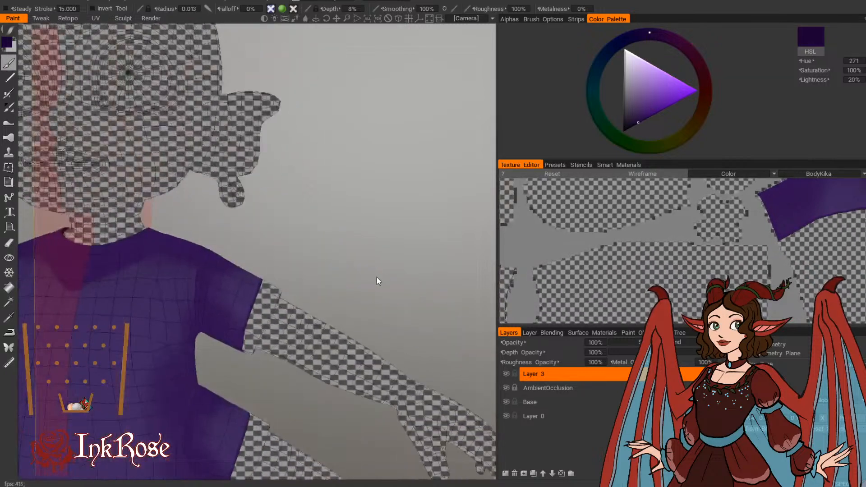
scroll(384, 277, "up", 2)
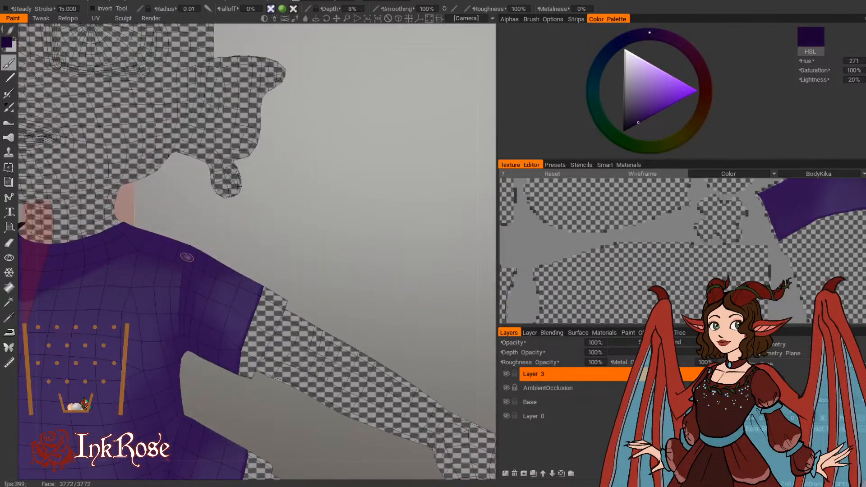
left_click_drag(244, 227, 263, 212)
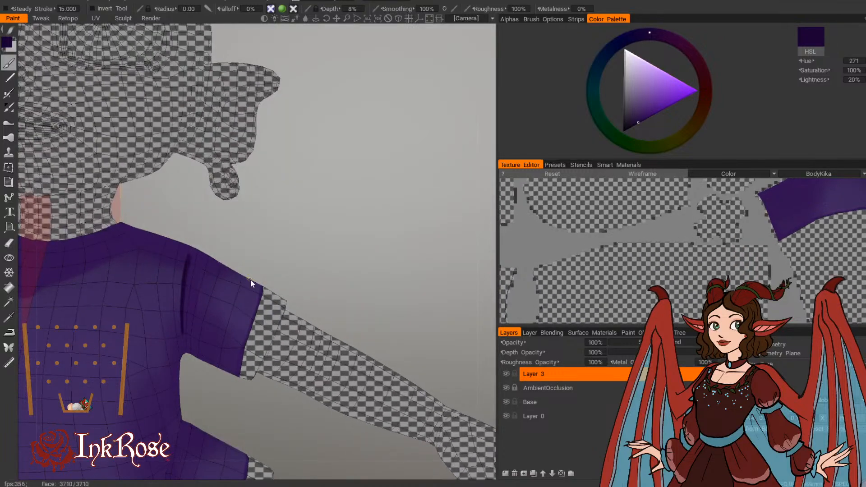
middle_click_drag(252, 284, 282, 181)
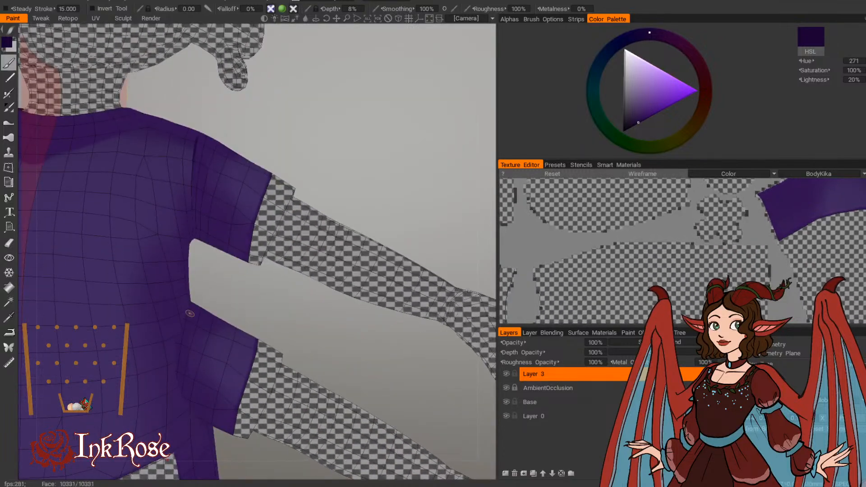
left_click_drag(189, 312, 182, 333)
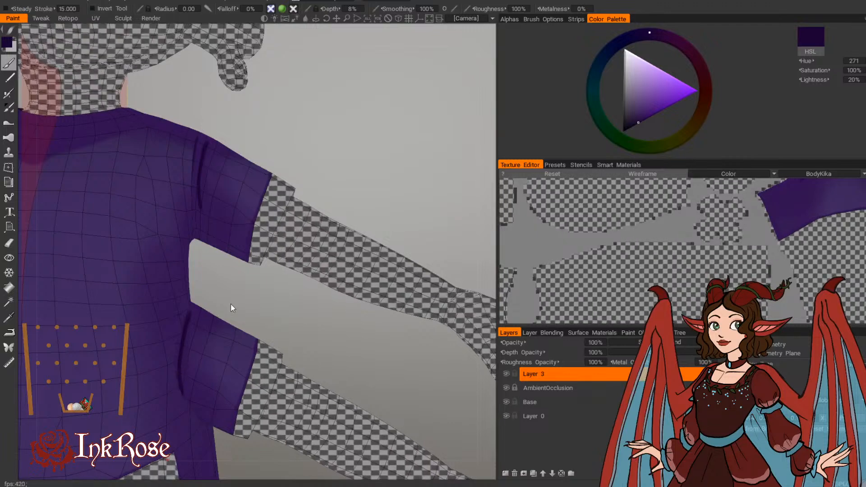
Step: Extend both front sleeve seams up to the tops of the sleeves and down toward the armpits
left_click_drag(233, 308, 239, 318)
left_click_drag(194, 335, 227, 307)
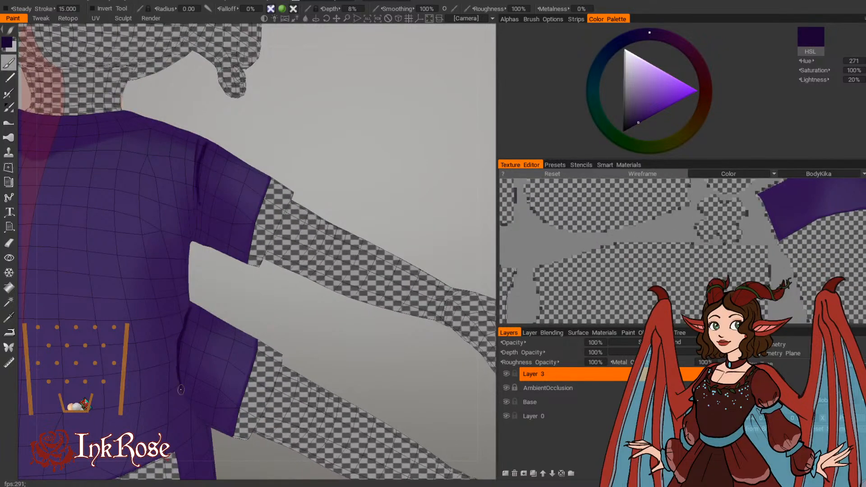
left_click_drag(190, 364, 252, 300)
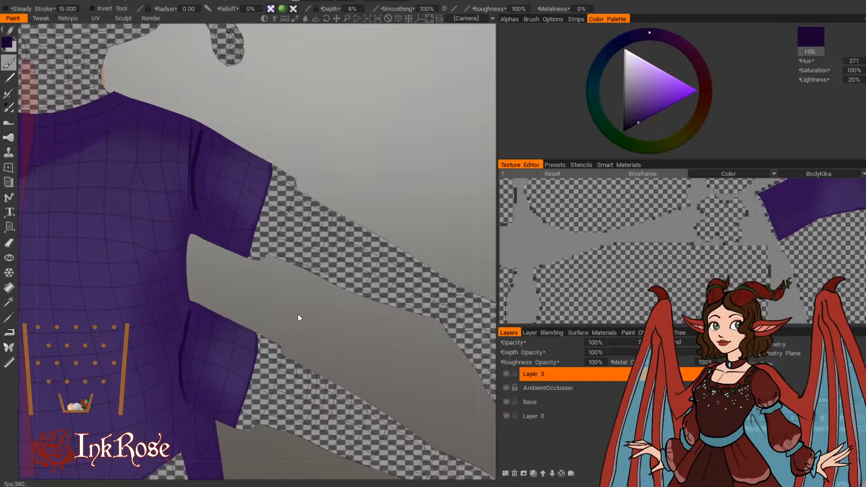
left_click_drag(311, 255, 327, 310)
left_click_drag(308, 179, 268, 172)
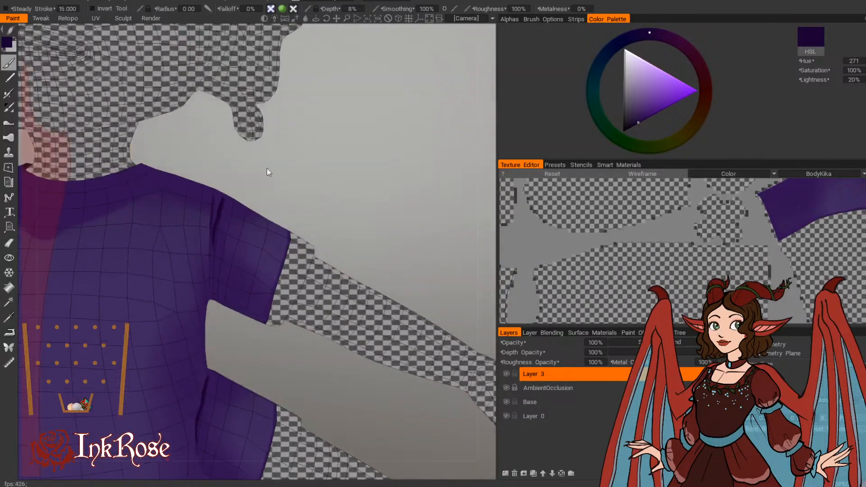
left_click_drag(214, 231, 238, 236)
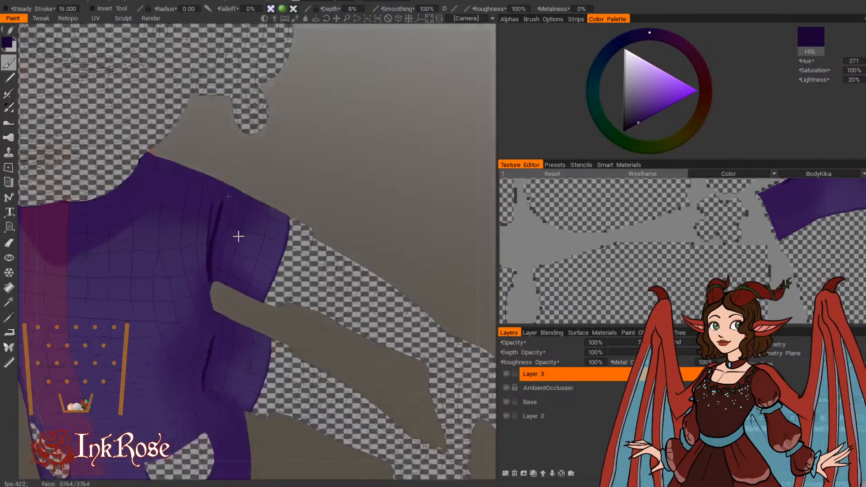
Step: Continue the dark seam lines down the back of the upper and lower sleeves where they join the torso
left_click_drag(287, 190, 76, 168)
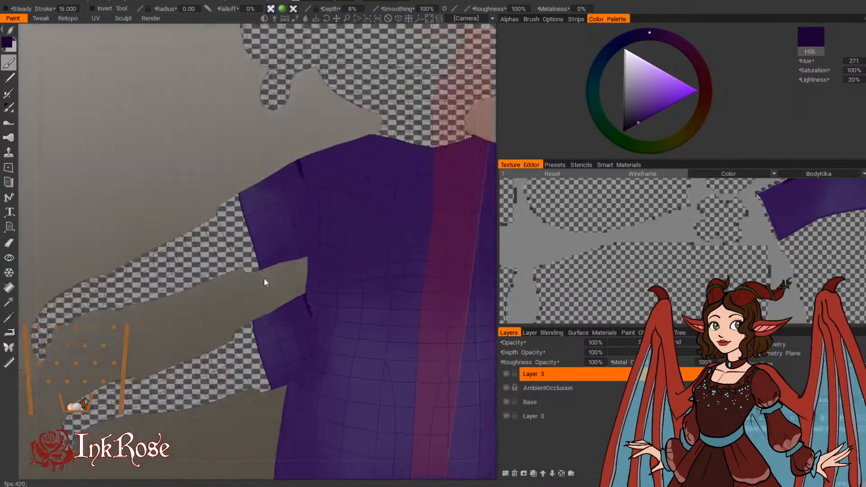
left_click_drag(265, 282, 260, 281)
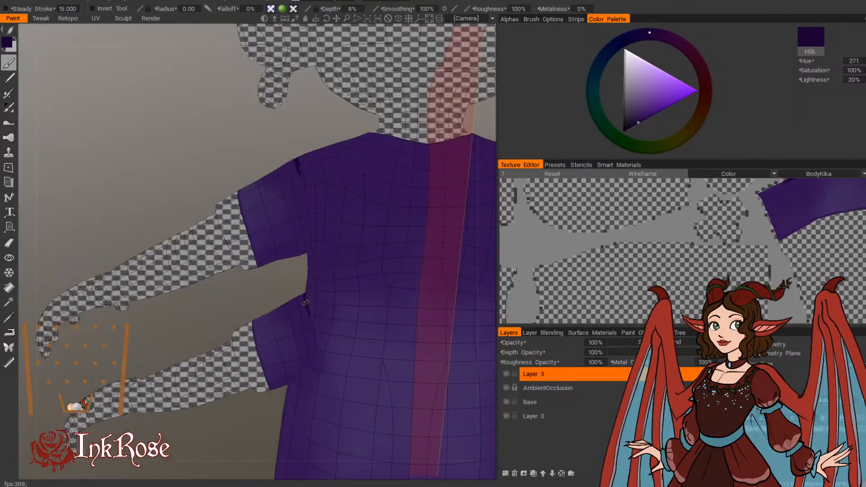
left_click_drag(306, 297, 314, 343)
left_click_drag(297, 160, 306, 228)
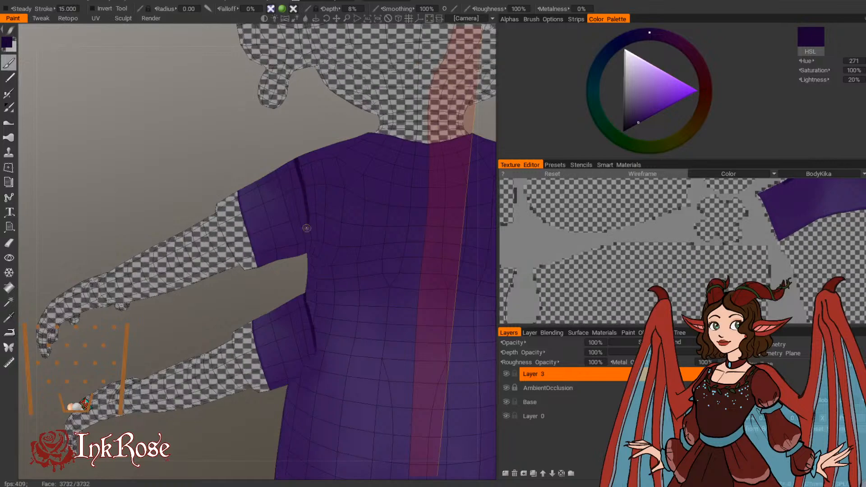
left_click_drag(306, 264, 286, 260)
left_click_drag(296, 170, 308, 253)
mouse_move(302, 292)
left_mouse_down()
mouse_move(293, 257)
mouse_move(303, 243)
mouse_move(313, 289)
mouse_move(487, 317)
mouse_move(364, 289)
left_mouse_up()
Step: Thicken and smooth the upper sleeve's seam along its front, from the shoulder down to the armpit
left_click_drag(295, 204, 301, 235)
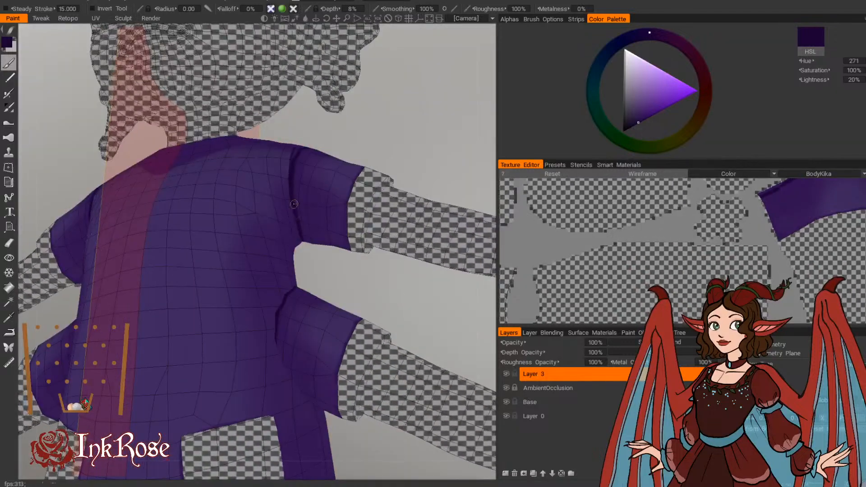
left_click_drag(311, 266, 326, 294)
left_click_drag(293, 216, 292, 197)
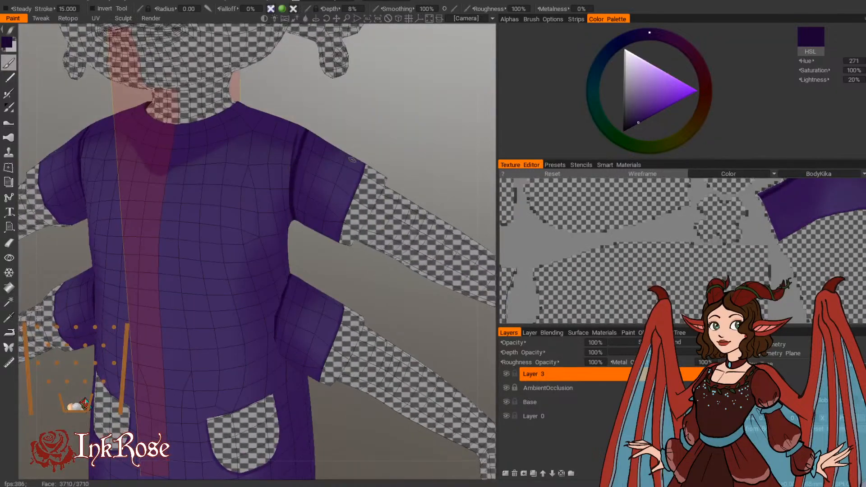
middle_click_drag(334, 173, 283, 234)
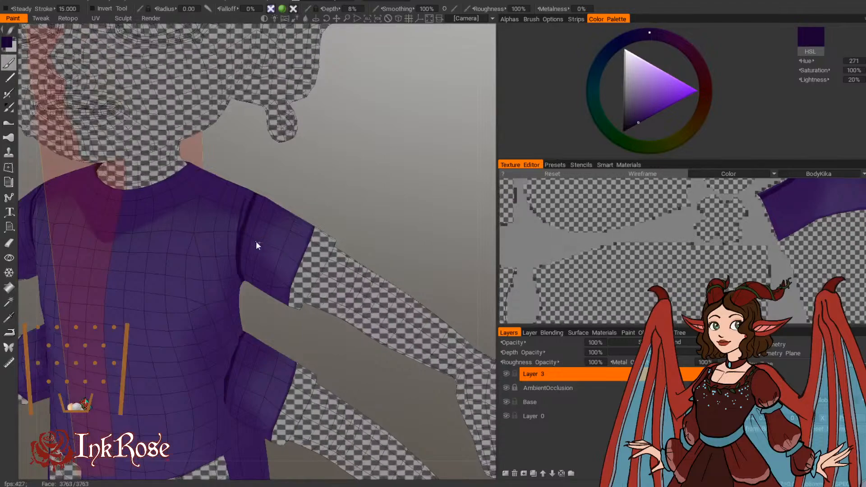
middle_click_drag(366, 215, 357, 263)
left_click_drag(357, 263, 344, 334)
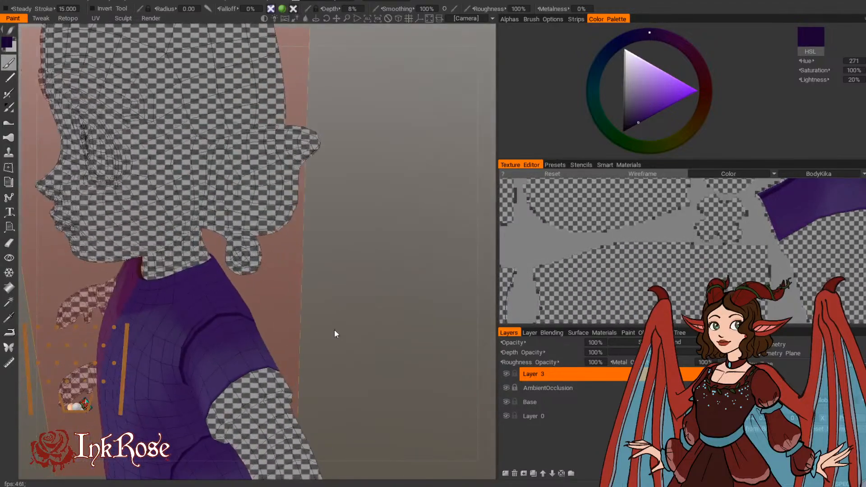
Step: Paint a dark shoulder seam from the neck to the upper sleeve, and another seam along that sleeve's underside
left_click_drag(247, 367, 285, 343)
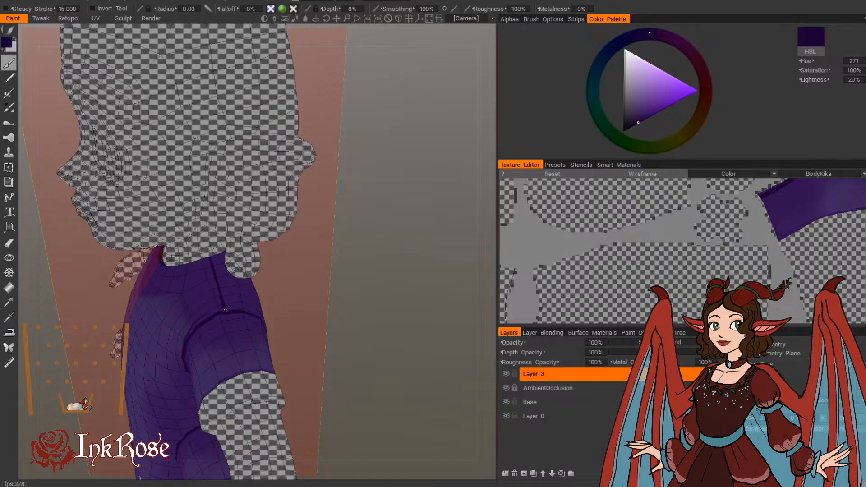
left_click_drag(244, 259, 353, 237, "alt")
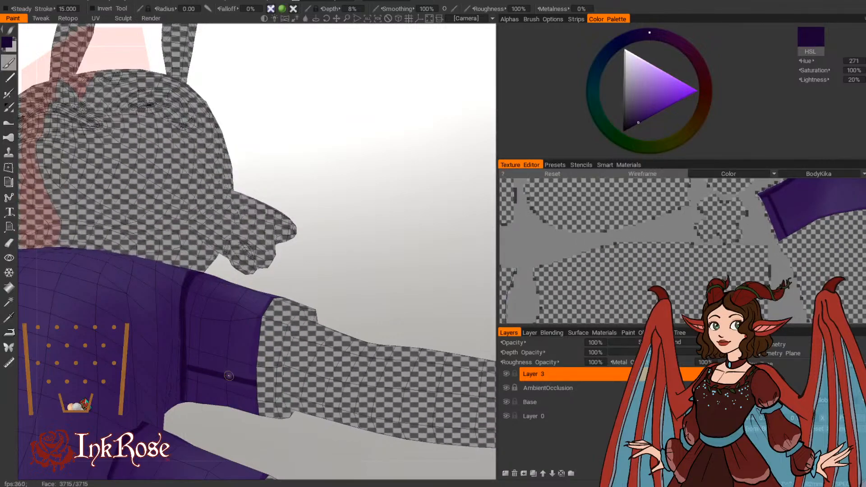
left_click_drag(320, 268, 323, 311, "alt")
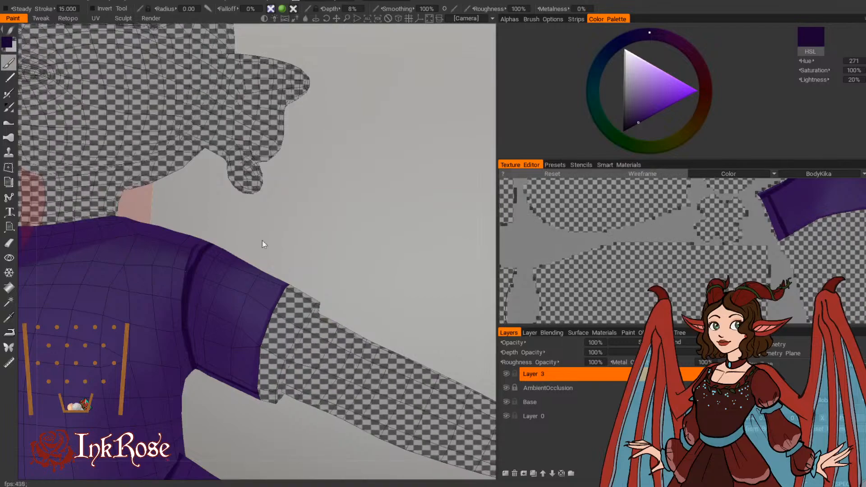
Step: Paint a dark side seam down the dress from the lower armpit to the hem, and across the gap between the two sleeves
scroll(263, 241, "down", 5)
left_click_drag(263, 241, 288, 222, "alt")
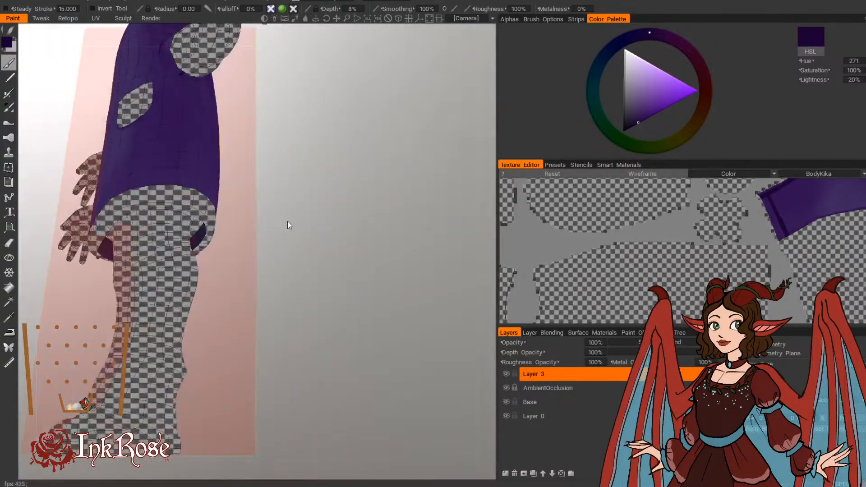
left_click_drag(354, 314, 353, 287, "alt")
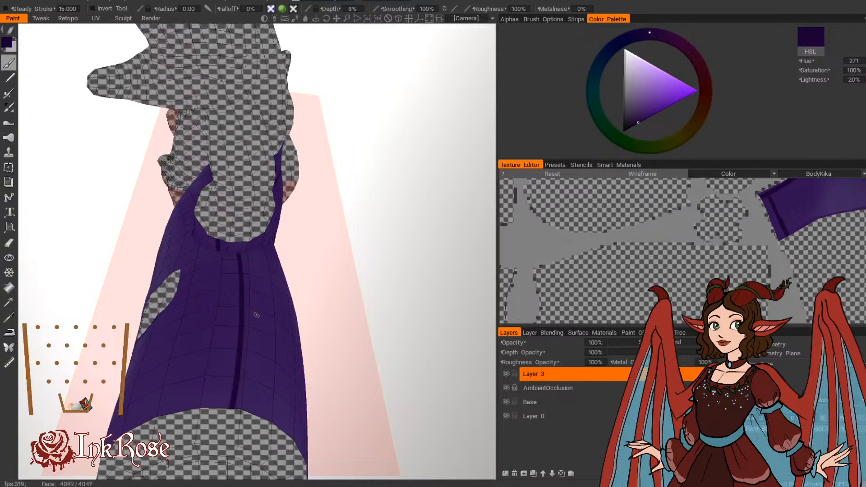
left_click_drag(292, 330, 321, 346, "alt")
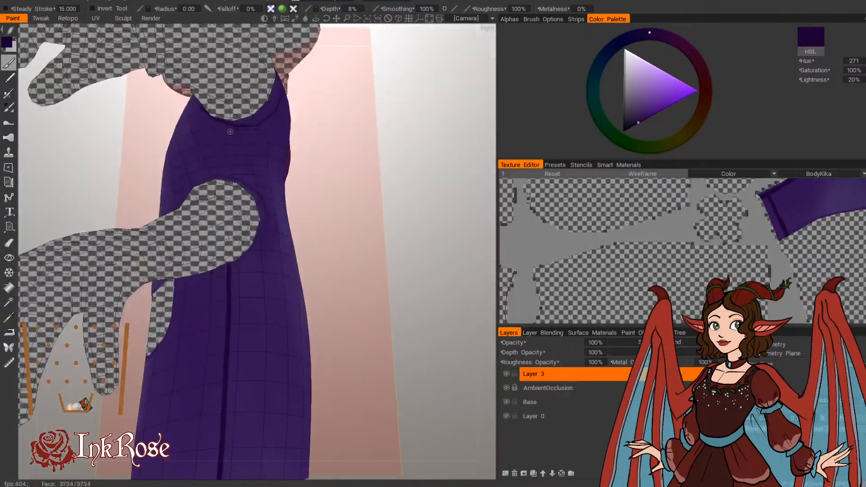
left_click_drag(329, 206, 353, 285, "alt")
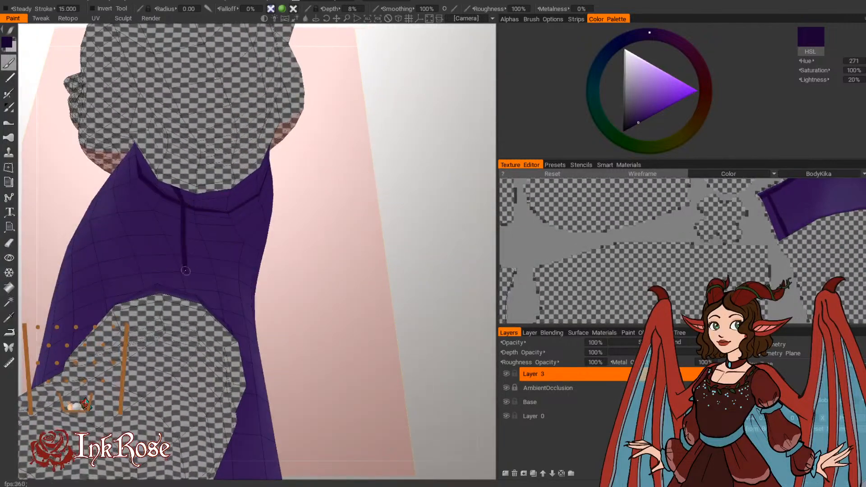
left_click_drag(201, 248, 278, 247, "alt")
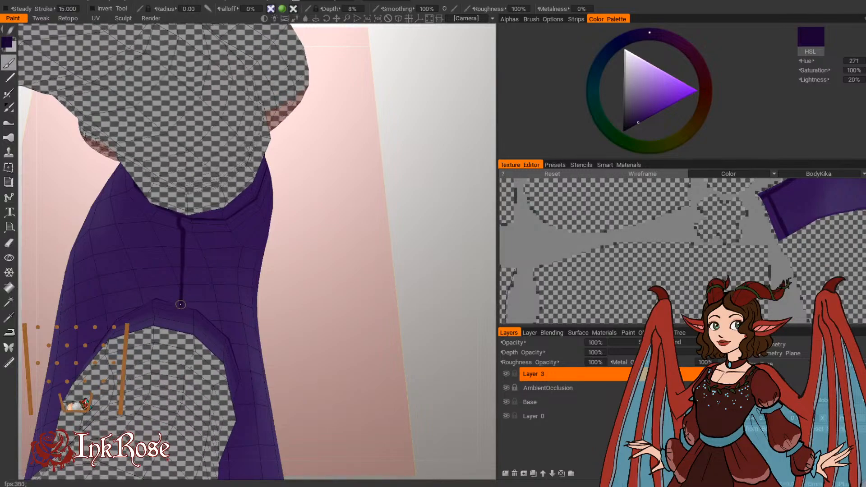
right_click_drag(354, 300, 332, 285)
left_click_drag(332, 285, 465, 292)
scroll(456, 294, "up", 5)
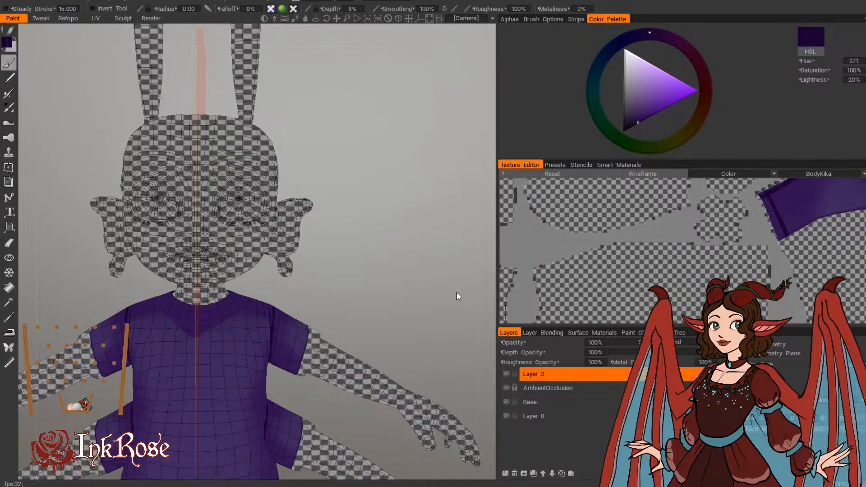
Step: Outline the dress's neckline with a dark purple line around the neck opening
left_click_drag(457, 292, 364, 313)
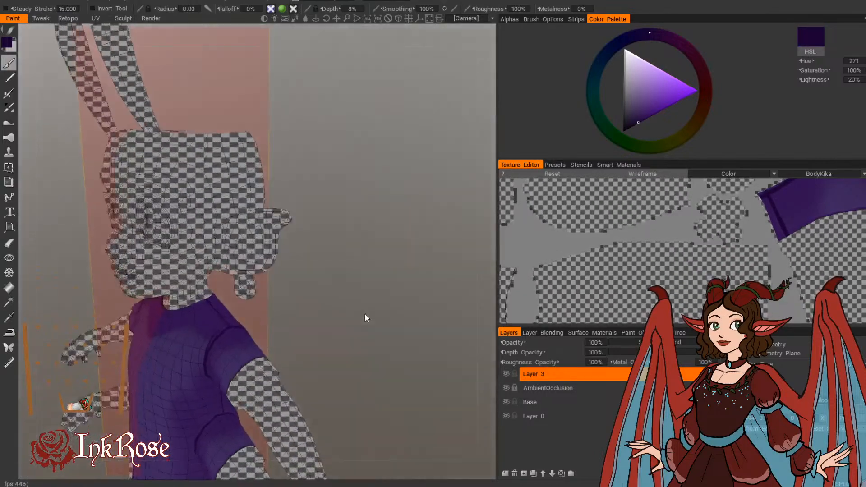
right_click_drag(364, 313, 394, 325)
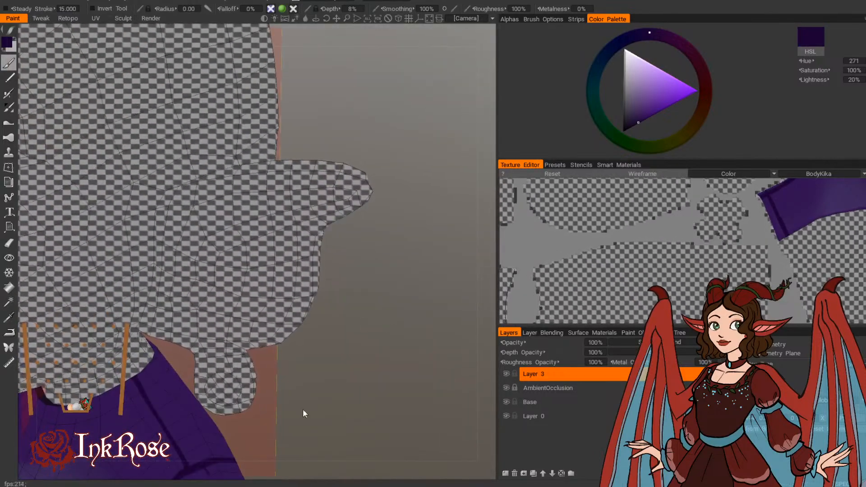
left_click_drag(302, 409, 342, 386)
middle_click_drag(342, 386, 434, 302)
left_click_drag(434, 302, 252, 328)
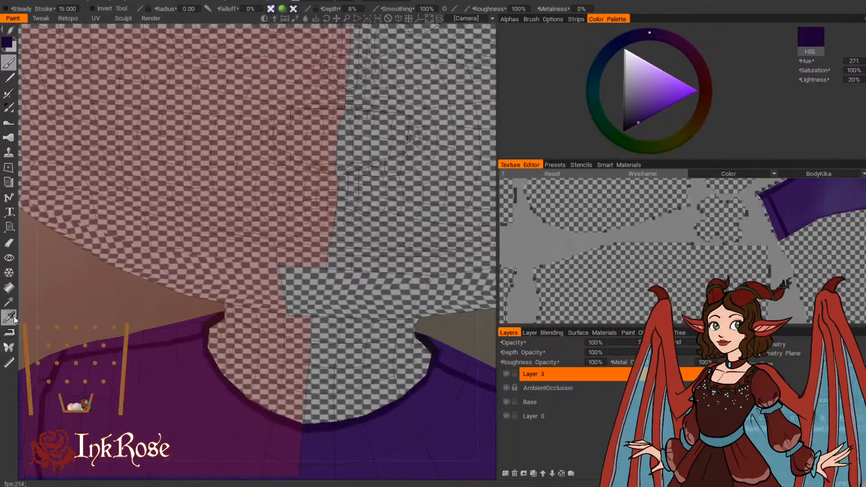
scroll(88, 302, "down", 5)
left_click_drag(88, 302, 310, 300)
left_click_drag(268, 317, 324, 316)
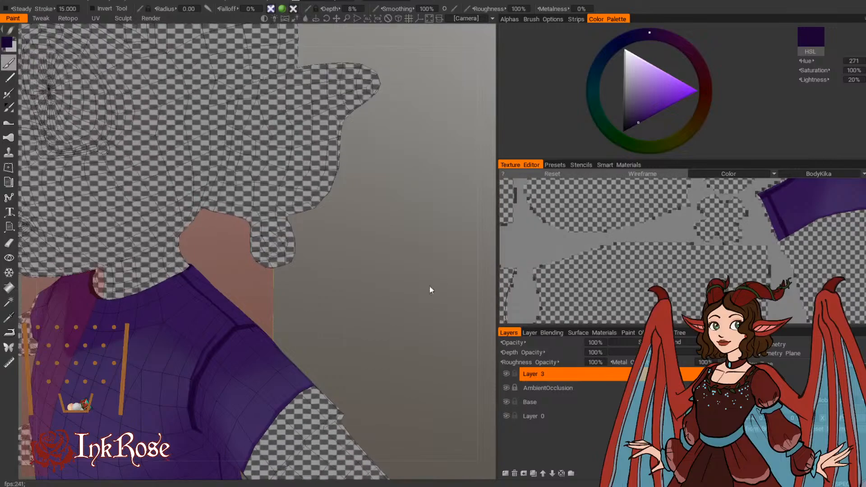
Step: Paint a dark shoulder seam around the top, front and back of the lower sleeve where it joins the dress
middle_click_drag(404, 395, 410, 254)
scroll(410, 253, "down", 4)
mouse_move(410, 253)
left_mouse_down()
mouse_move(445, 235)
mouse_move(392, 191)
mouse_move(361, 199)
mouse_move(304, 189)
mouse_move(270, 253)
mouse_move(147, 313)
left_mouse_up()
scroll(421, 186, "up", 4)
scroll(188, 307, "up", 3)
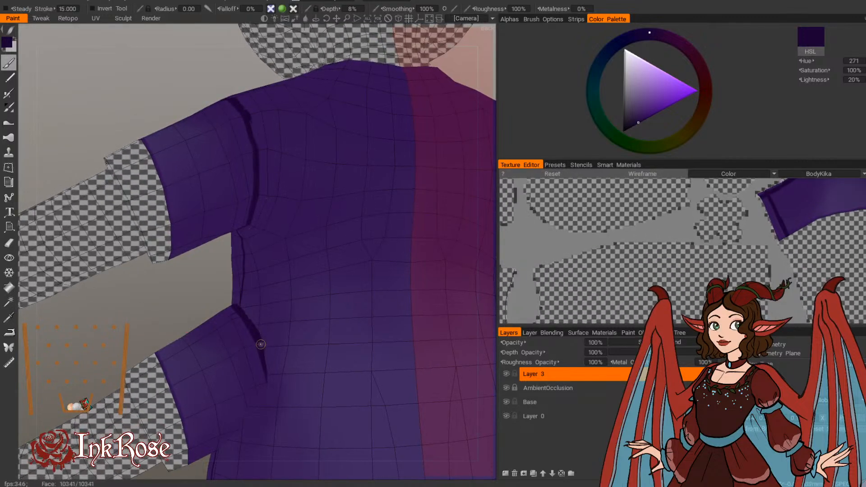
left_click_drag(146, 312, 370, 309)
left_click_drag(188, 339, 202, 319)
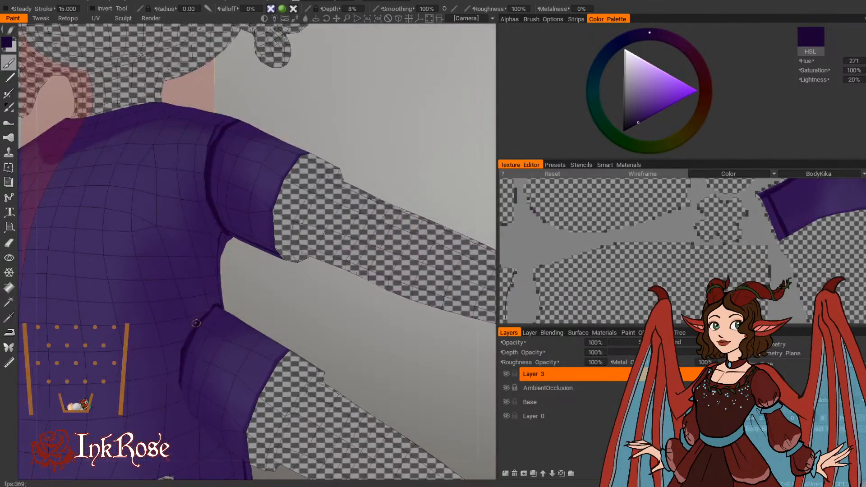
mouse_move(262, 303)
left_mouse_down()
mouse_move(209, 307)
mouse_move(179, 329)
mouse_move(296, 287)
left_mouse_up()
mouse_move(203, 354)
left_mouse_down()
mouse_move(196, 389)
mouse_move(208, 408)
left_mouse_up()
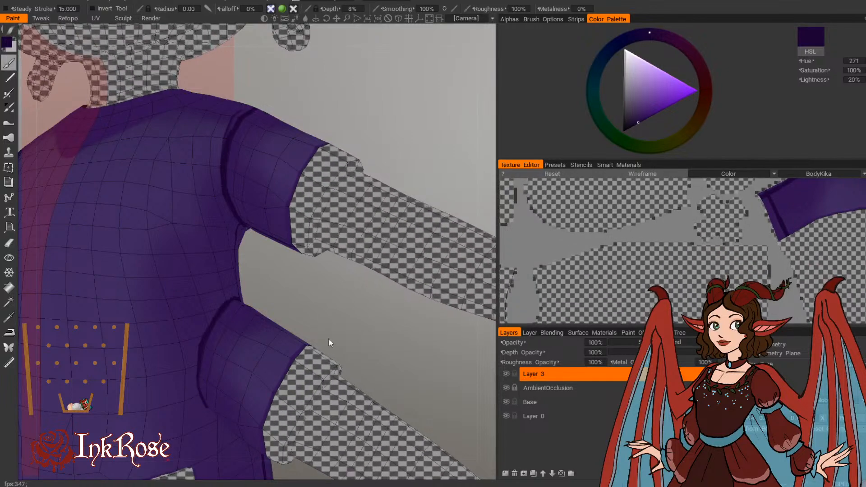
Step: Outline the dress pocket's sides and rounded lower edge with a dark purple line
scroll(346, 342, "down", 6)
left_click_drag(320, 300, 346, 284)
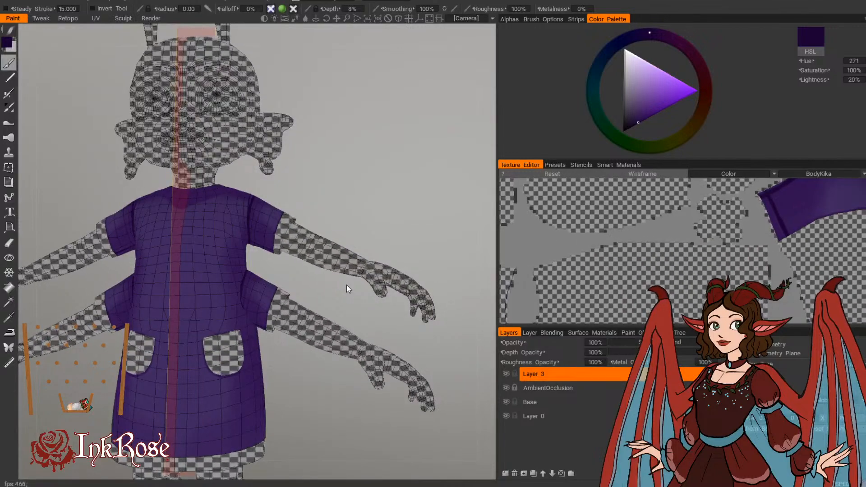
left_click_drag(347, 285, 345, 275)
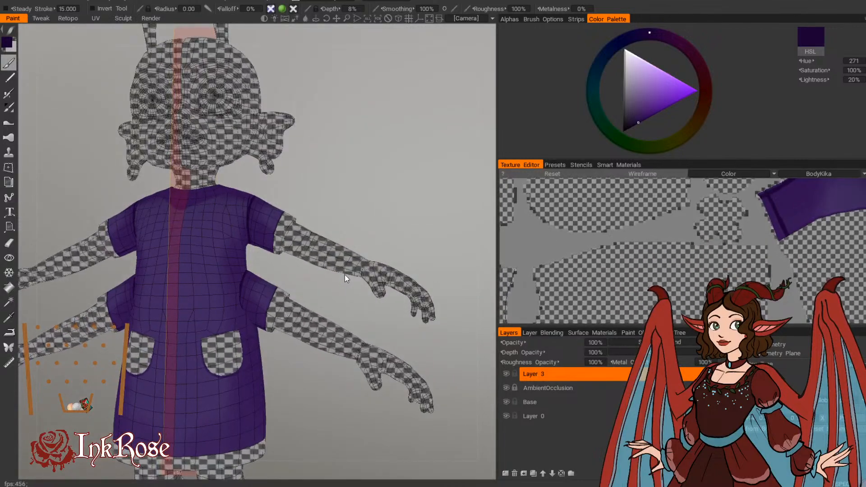
left_click_drag(320, 213, 318, 376)
right_click_drag(318, 372, 364, 362)
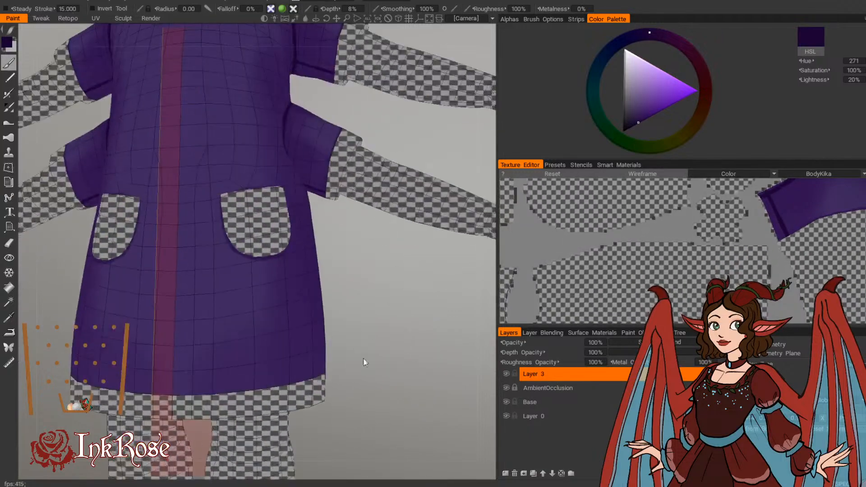
left_click_drag(363, 361, 288, 323)
middle_click_drag(368, 420, 302, 388)
right_click_drag(303, 387, 355, 371)
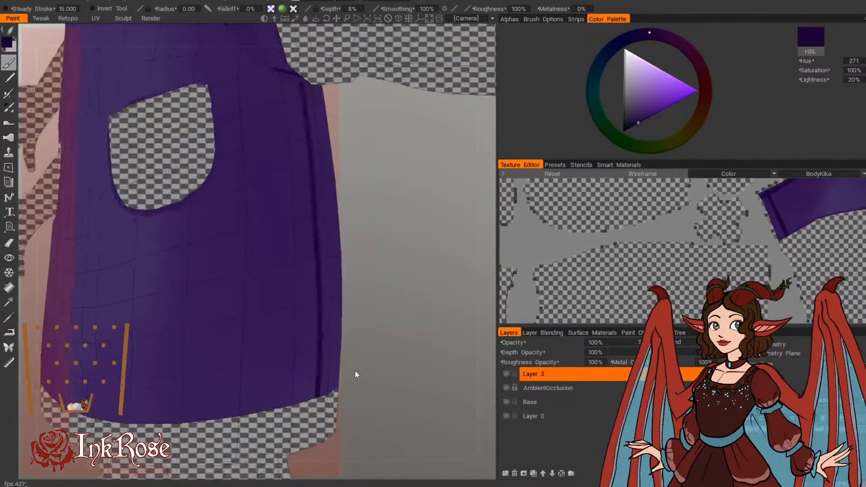
left_click_drag(355, 371, 393, 315)
middle_click_drag(393, 316, 376, 388)
left_click_drag(152, 242, 175, 307)
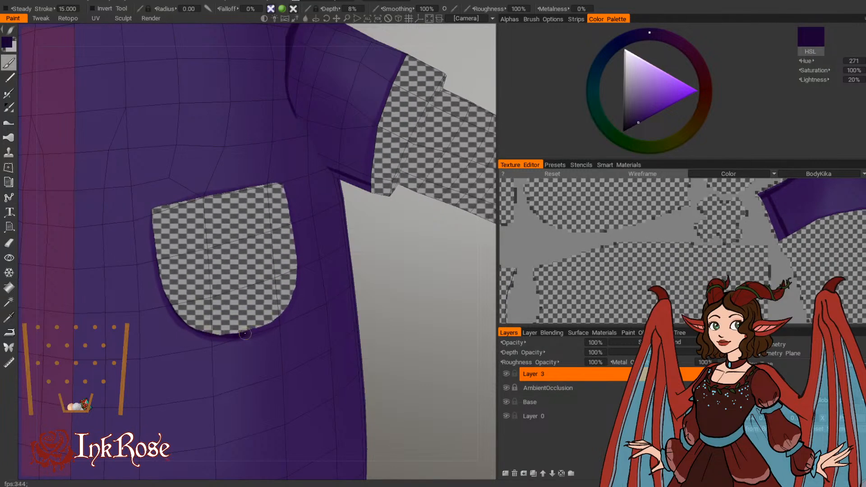
left_click_drag(367, 315, 324, 274)
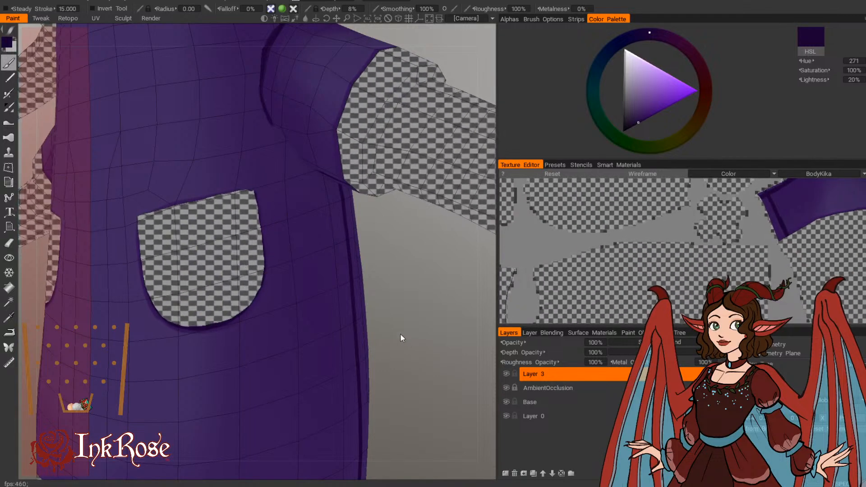
Step: Paint a dark outline along the dress's hem, around the front, side and back
scroll(402, 341, "down", 5)
scroll(370, 286, "up", 6)
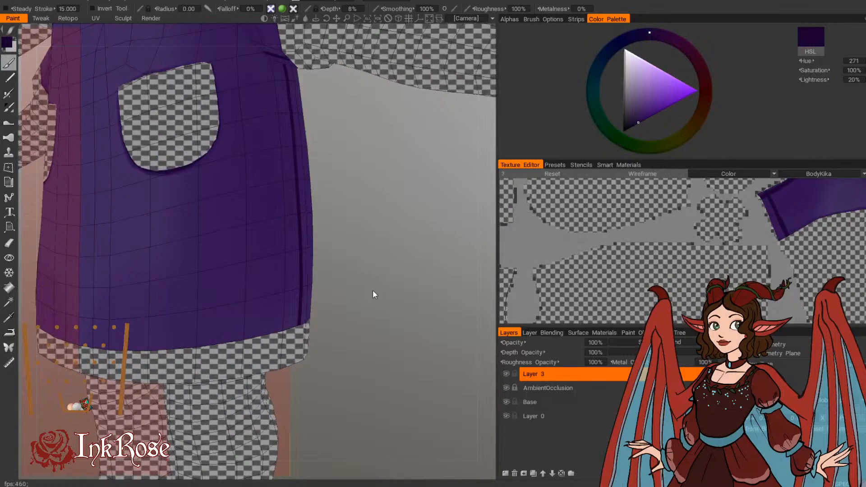
left_click_drag(373, 296, 408, 294)
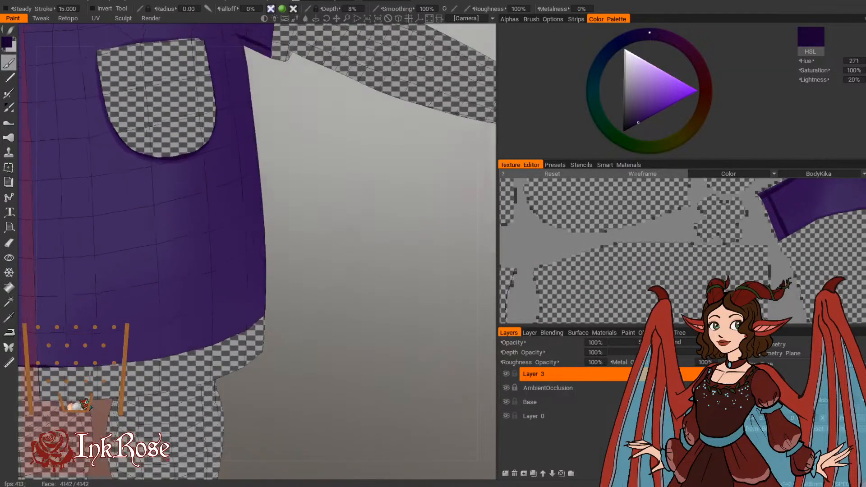
left_click_drag(294, 396, 252, 399)
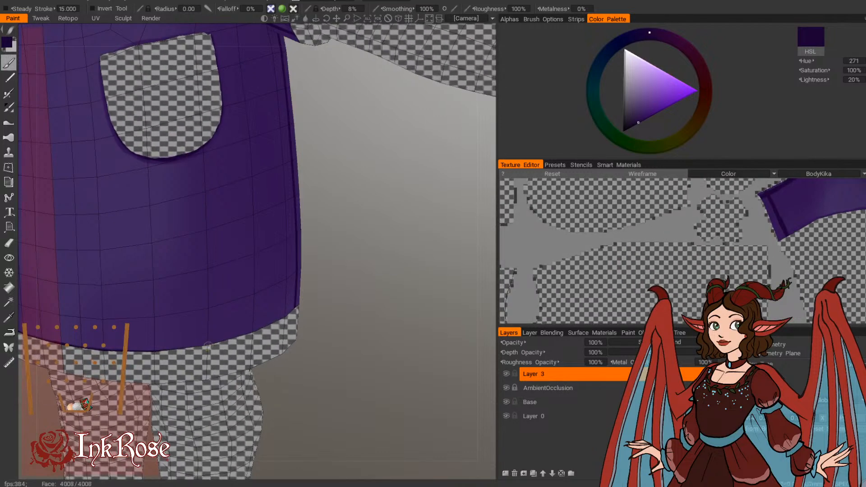
left_click_drag(243, 342, 327, 401)
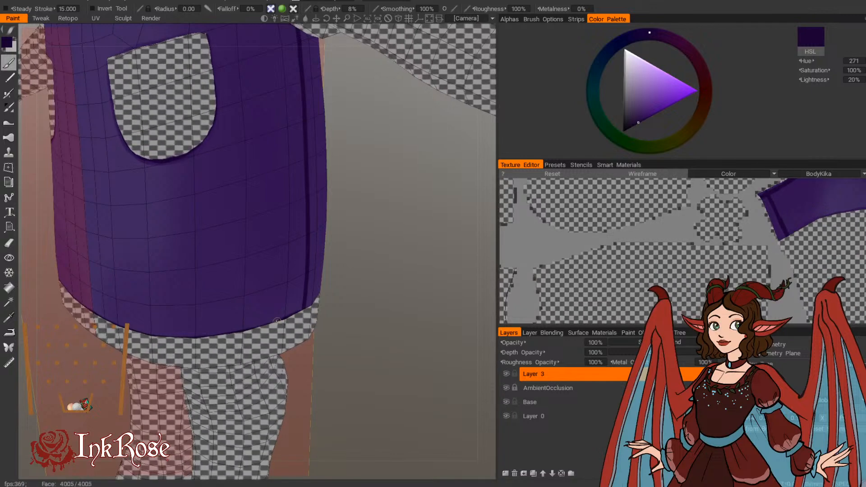
left_click_drag(351, 323, 207, 286)
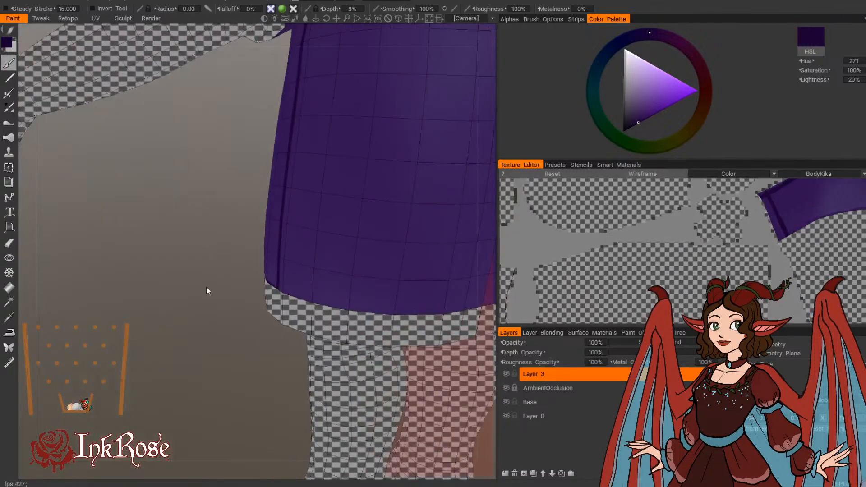
mouse_move(287, 294)
left_mouse_down()
mouse_move(318, 305)
mouse_move(229, 375)
mouse_move(181, 382)
left_mouse_up()
left_click_drag(84, 412, 77, 412, "alt")
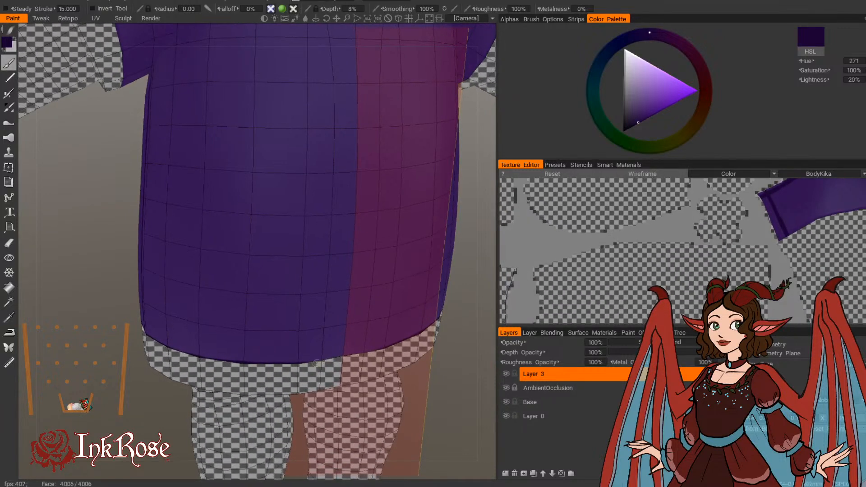
left_click_drag(196, 382, 372, 362, "alt")
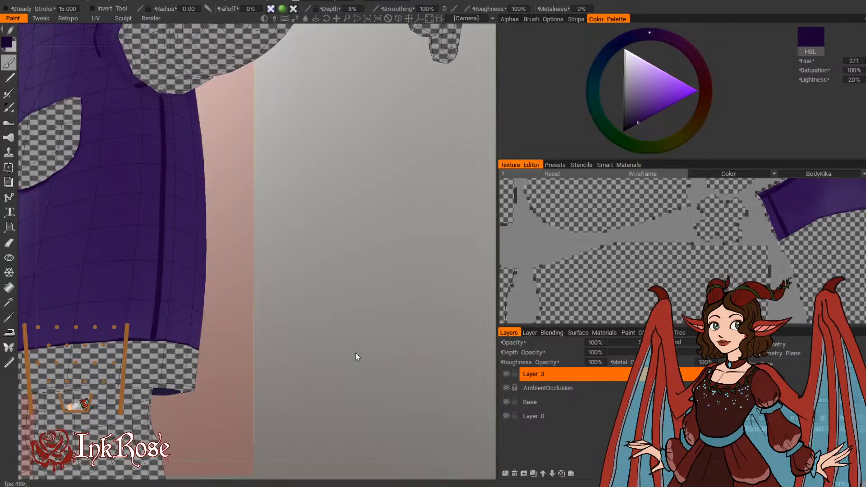
Step: Extend the lower sleeve's dark shoulder seam from the front and back down toward the sleeve's underside
scroll(325, 341, "down", 5)
left_click_drag(295, 330, 354, 363, "alt")
scroll(354, 363, "up", 3)
middle_click_drag(293, 180, 343, 397)
scroll(299, 323, "up", 2)
left_click_drag(357, 300, 345, 247, "alt")
scroll(414, 264, "down", 5)
scroll(372, 254, "up", 4)
middle_click_drag(372, 254, 342, 164)
scroll(342, 164, "up", 2)
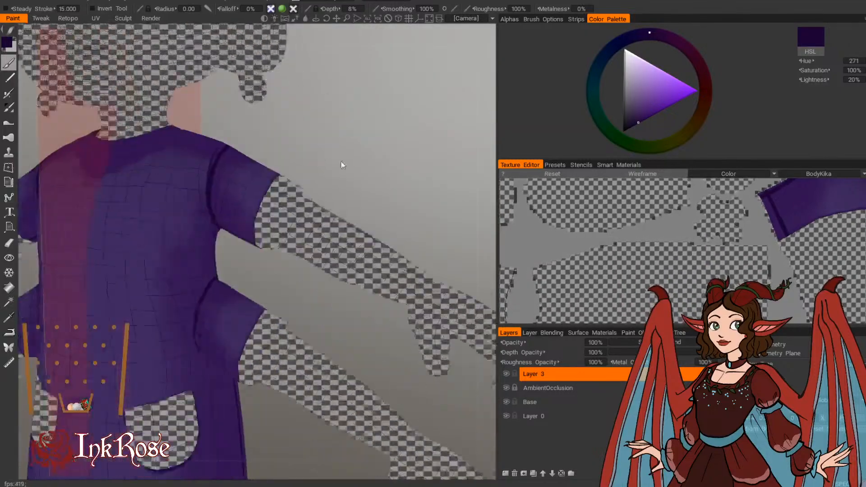
mouse_move(342, 288)
left_mouse_down("alt")
mouse_move(335, 307)
mouse_move(353, 256)
left_mouse_up("alt")
scroll(343, 287, "up", 3)
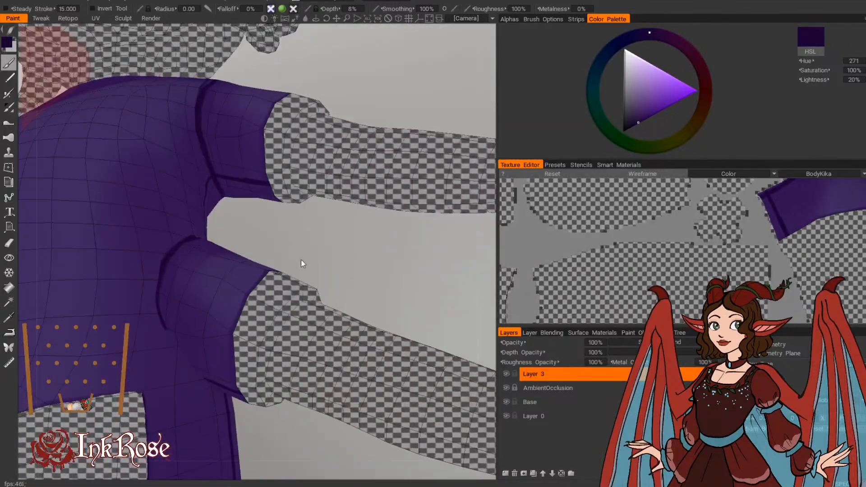
left_click_drag(301, 260, 293, 282, "alt")
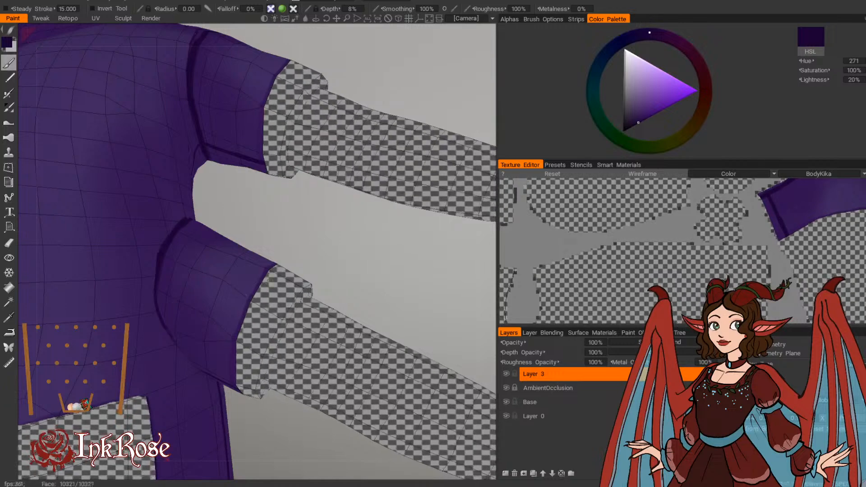
left_click_drag(343, 235, 88, 296, "alt")
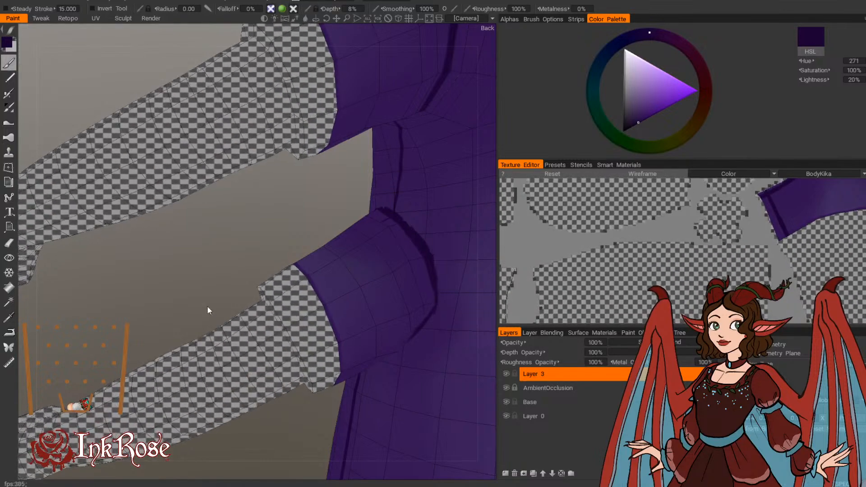
Step: Sample the dress's purple and lighten it to hue 271, saturation 53% and lightness 49% for a larger brush
scroll(167, 276, "down", 8)
left_click_drag(166, 276, 412, 213)
scroll(412, 213, "up", 2)
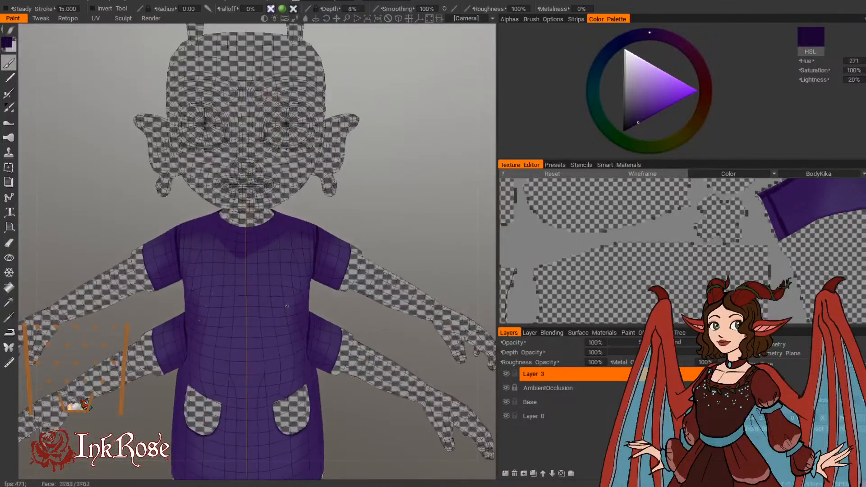
key("v")
left_click(10, 44)
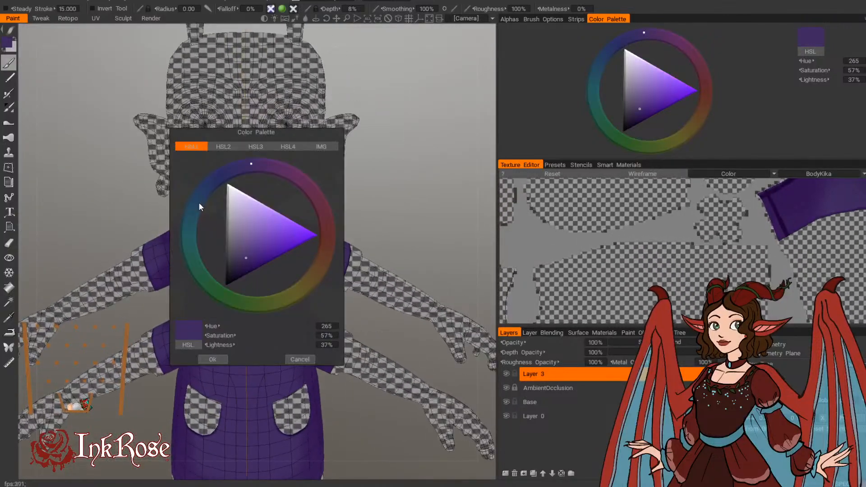
left_click_drag(246, 258, 250, 248)
left_click(258, 164)
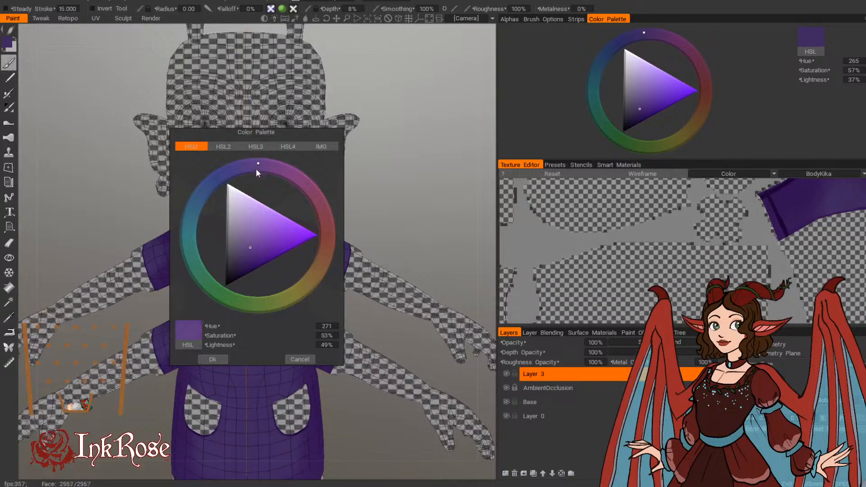
left_click(213, 360)
key("bracketright")
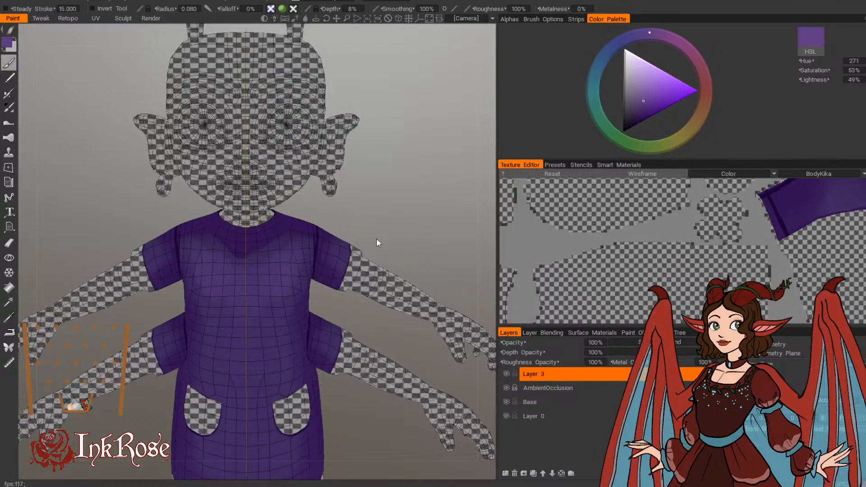
Step: Try a soft, lighter purple highlight on the front of the dress with a brush radius of 0.169
scroll(390, 253, "down", 1)
middle_click_drag(394, 244, 383, 211)
left_click_drag(383, 211, 412, 199)
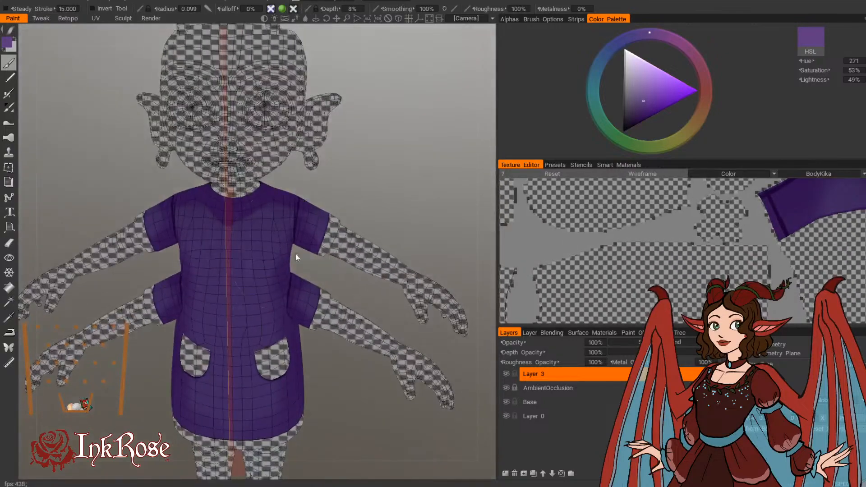
key("bracketright")
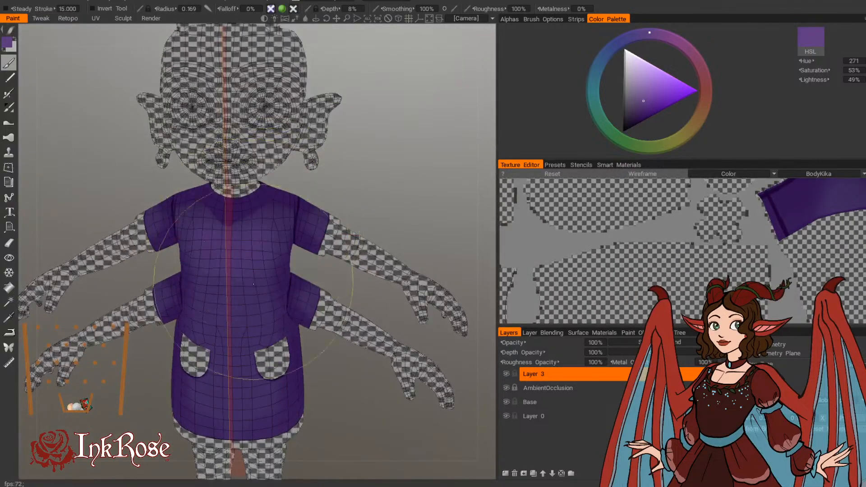
mouse_move(334, 182)
left_mouse_down()
mouse_move(333, 160)
mouse_move(373, 152)
mouse_move(407, 162)
mouse_move(411, 174)
left_mouse_up()
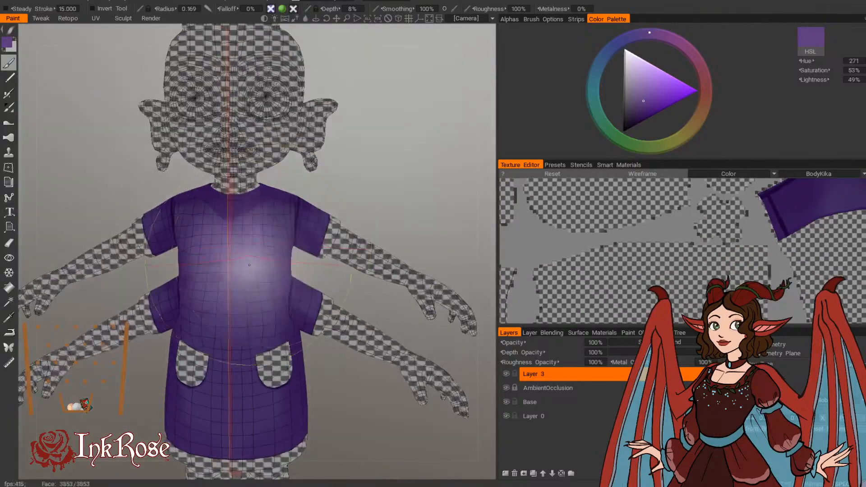
Step: Resample the dress's purple and set the paint colour to hue 267, saturation 50% and lightness 46%
key("v")
left_click(9, 44)
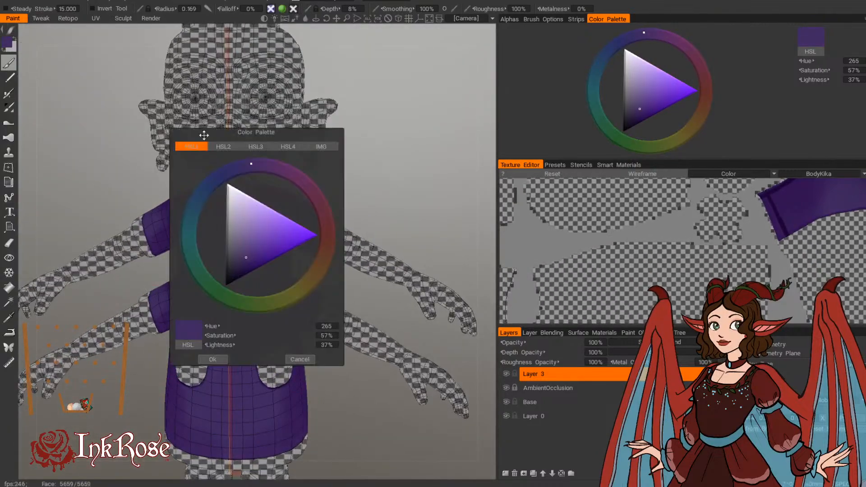
left_click_drag(247, 260, 247, 249)
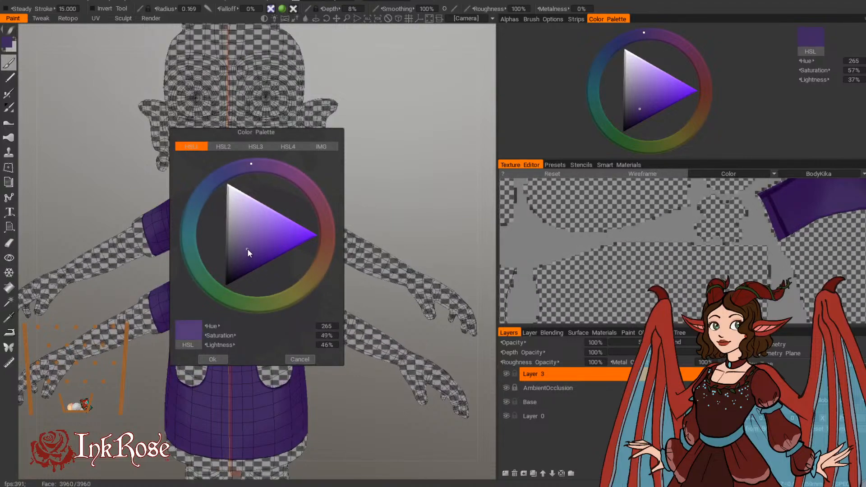
left_click(255, 164)
left_click(213, 360)
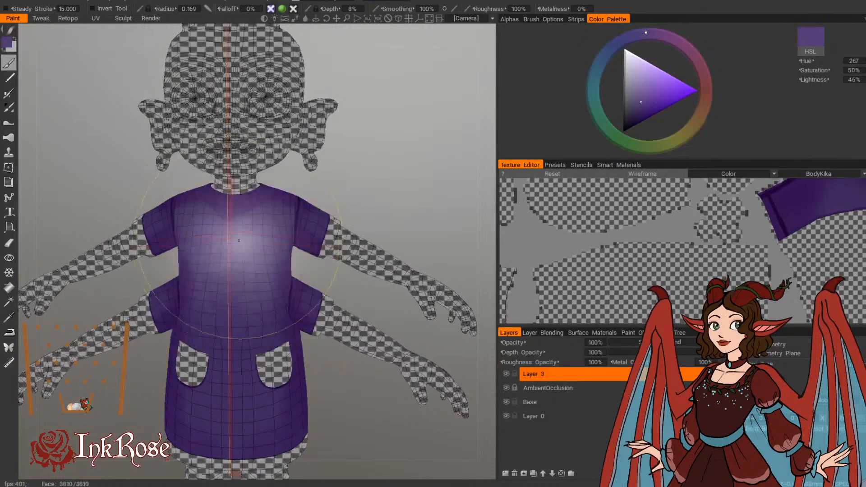
Step: Brush a soft, lighter purple highlight over the front of the dress, using radius 0.169 on the torso and 0.246 on the skirt
mouse_move(385, 186)
left_mouse_down()
mouse_move(364, 177)
mouse_move(258, 250)
left_mouse_up()
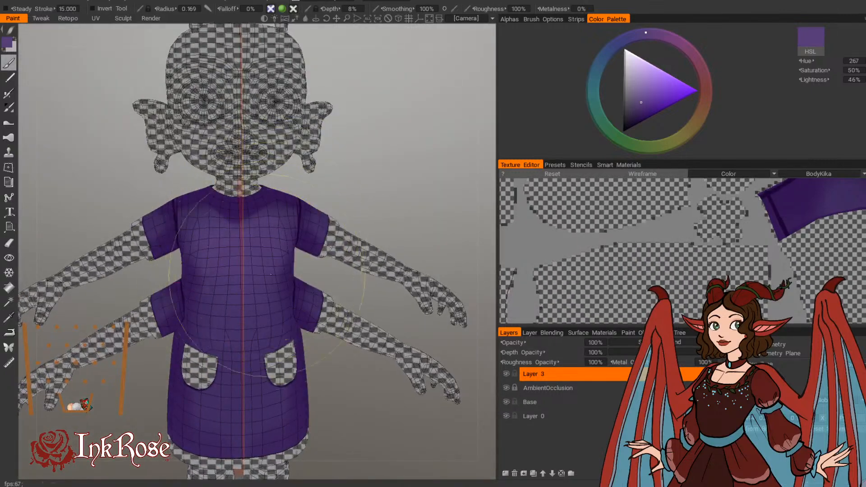
left_click_drag(385, 181, 358, 163)
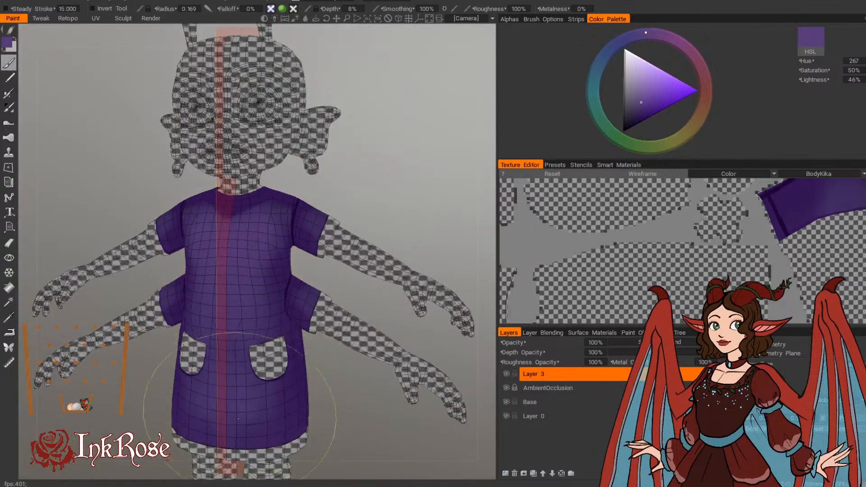
left_click_drag(386, 200, 397, 198)
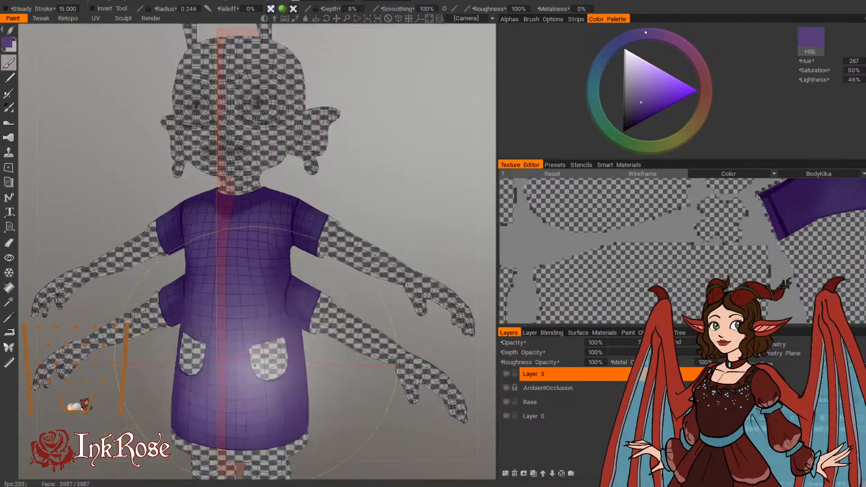
mouse_move(412, 202)
left_mouse_down()
mouse_move(452, 176)
mouse_move(404, 209)
left_mouse_up()
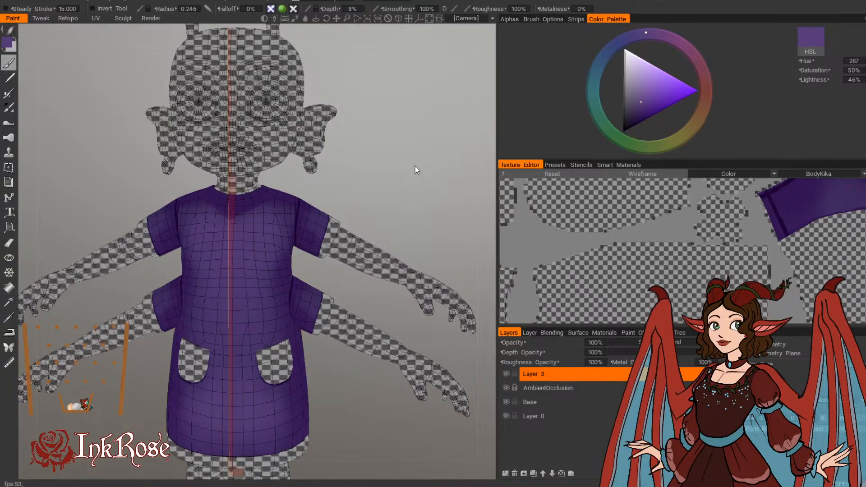
Step: Brush the same soft purple highlight over the lower back of the dress with a radius of 0.246
left_click_drag(415, 212, 107, 240)
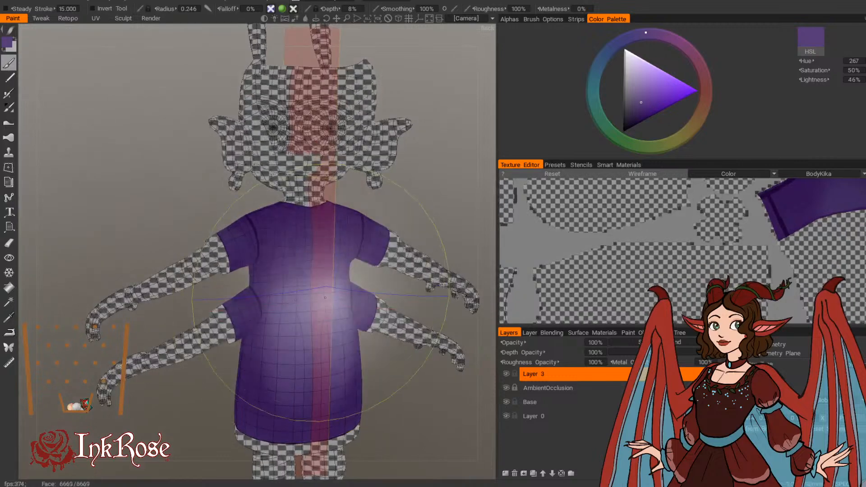
mouse_move(172, 409)
left_mouse_down()
mouse_move(223, 425)
mouse_move(321, 432)
mouse_move(367, 344)
left_mouse_up()
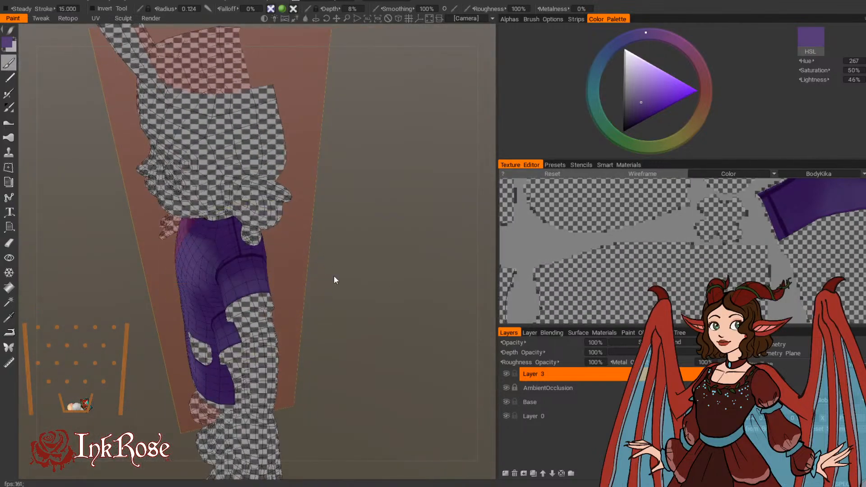
Step: Add soft lighter purple highlights to the front and back of both sleeves with a brush radius of 0.106
left_click_drag(335, 276, 401, 315)
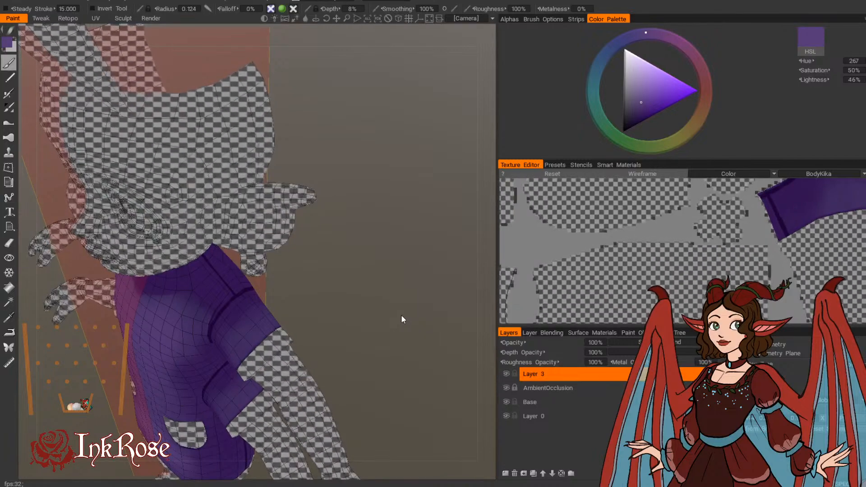
mouse_move(277, 311)
left_mouse_down()
mouse_move(356, 307)
mouse_move(267, 305)
left_mouse_up()
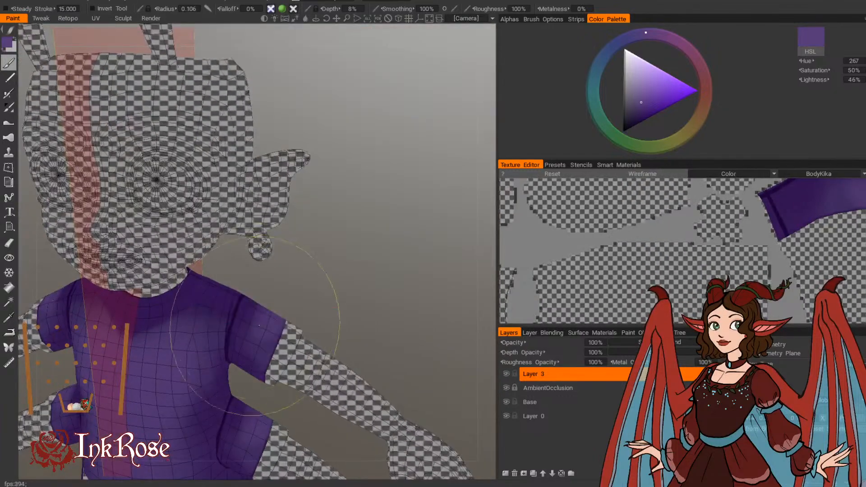
left_click_drag(357, 332, 118, 308)
mouse_move(284, 280)
left_mouse_down()
mouse_move(239, 246)
mouse_move(211, 249)
left_mouse_up()
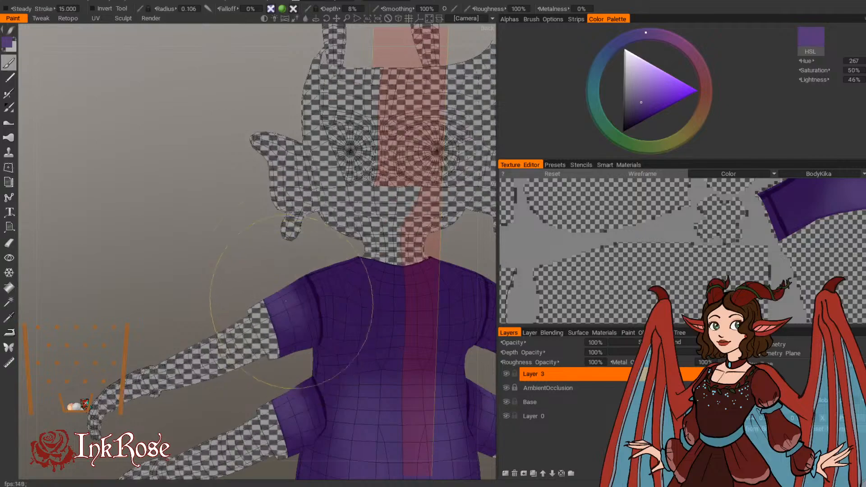
mouse_move(253, 275)
left_mouse_down()
mouse_move(307, 280)
mouse_move(271, 277)
mouse_move(273, 265)
left_mouse_up()
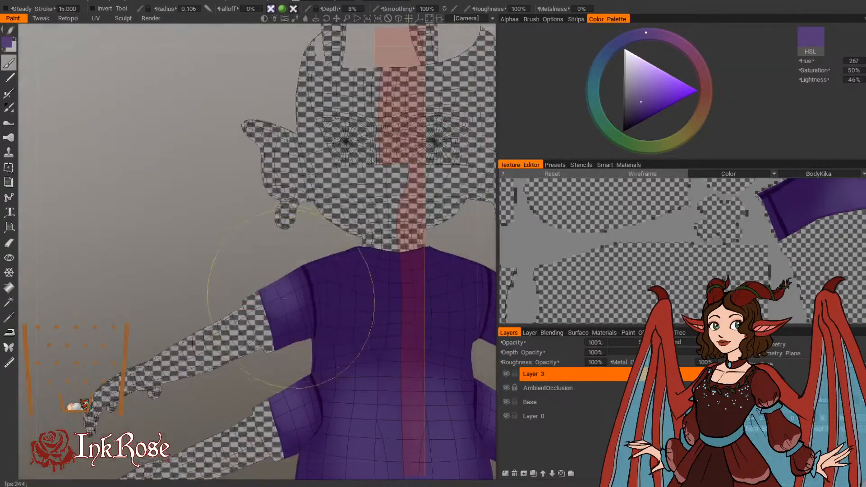
mouse_move(285, 298)
left_mouse_down()
mouse_move(293, 271)
mouse_move(494, 274)
mouse_move(329, 286)
mouse_move(251, 274)
mouse_move(305, 269)
mouse_move(344, 199)
mouse_move(286, 275)
left_mouse_up()
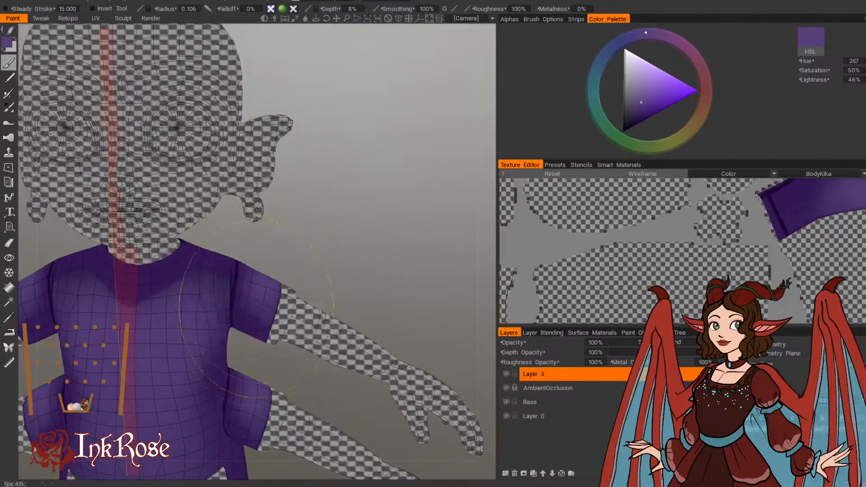
Step: Paint a thin light purple edge beside the dark seams along the upper sleeve's underside and front shoulder using a very small brush
mouse_move(262, 307)
left_mouse_down()
mouse_move(345, 213)
mouse_move(425, 408)
mouse_move(391, 308)
mouse_move(359, 296)
mouse_move(327, 220)
mouse_move(352, 191)
left_mouse_up()
scroll(361, 290, "up", 3)
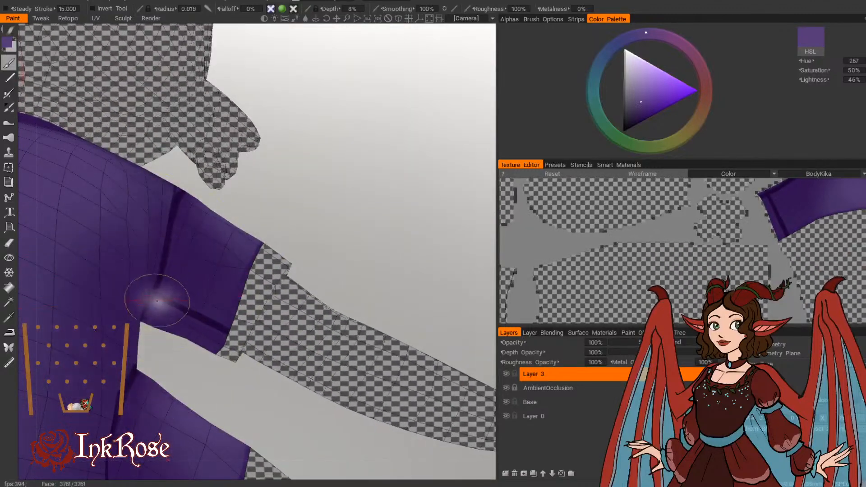
right_click_drag(157, 301, 131, 301)
left_click_drag(161, 302, 229, 336)
mouse_move(184, 195)
left_mouse_down()
mouse_move(165, 297)
mouse_move(216, 319)
left_mouse_up()
left_click_drag(167, 297, 228, 325)
mouse_move(294, 246)
left_mouse_down()
mouse_move(275, 203)
mouse_move(219, 201)
mouse_move(214, 217)
left_mouse_up()
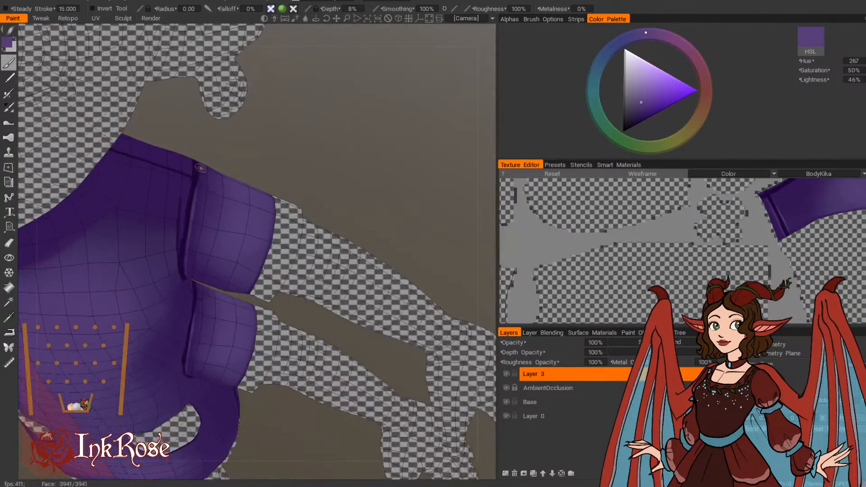
Step: Continue the thin light edge down the back of the upper sleeve's shoulder seam toward the underarm
left_click_drag(285, 168, 86, 153)
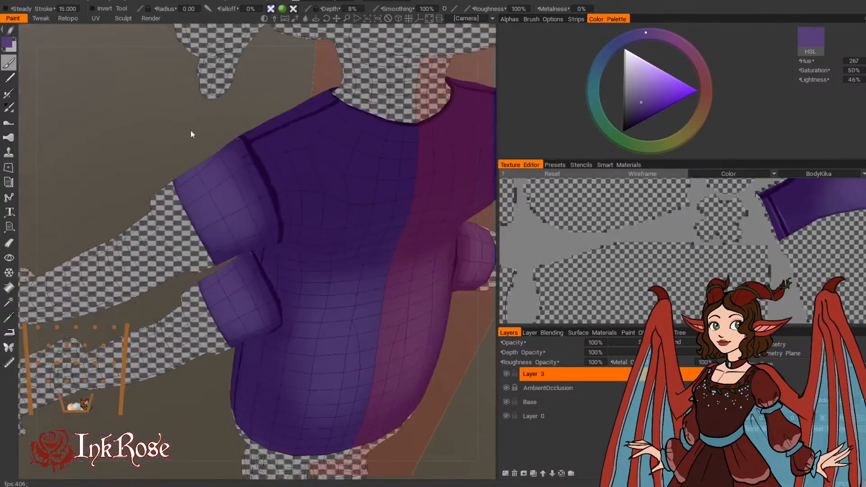
mouse_move(239, 138)
left_mouse_down()
mouse_move(246, 151)
mouse_move(243, 100)
left_mouse_up()
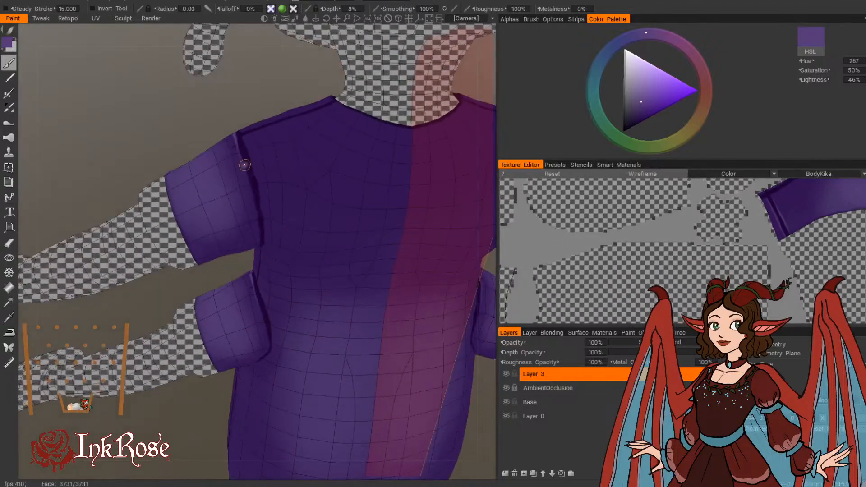
left_click_drag(245, 165, 243, 174)
left_click_drag(248, 114, 248, 93)
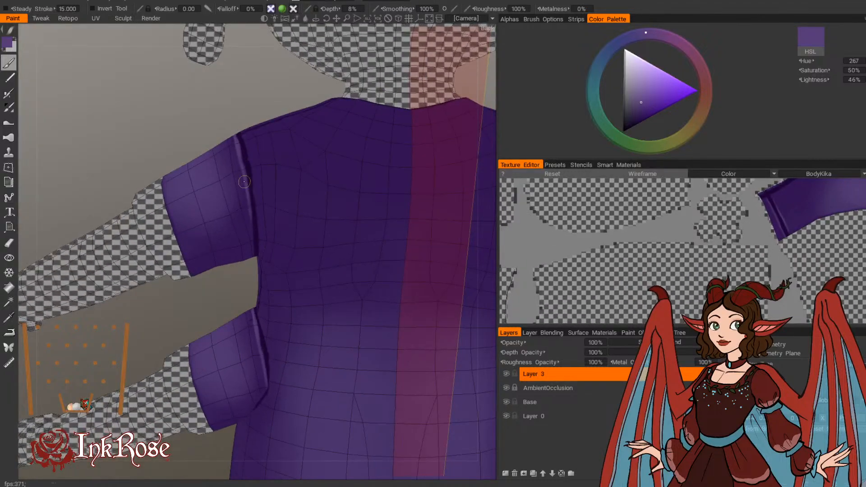
left_click_drag(244, 182, 259, 231)
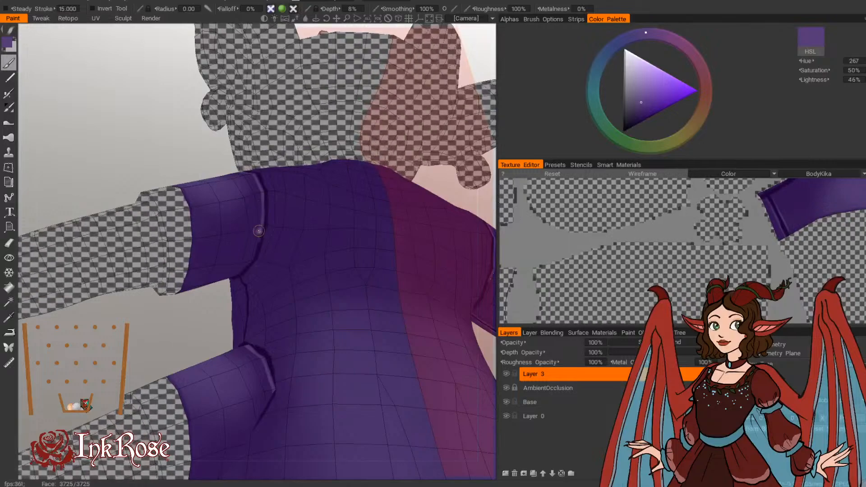
Step: Paint a thin light purple line beside the dark side seam of the dress, from the lower armhole to the hem
left_click_drag(173, 332, 406, 380)
right_click_drag(405, 380, 380, 349)
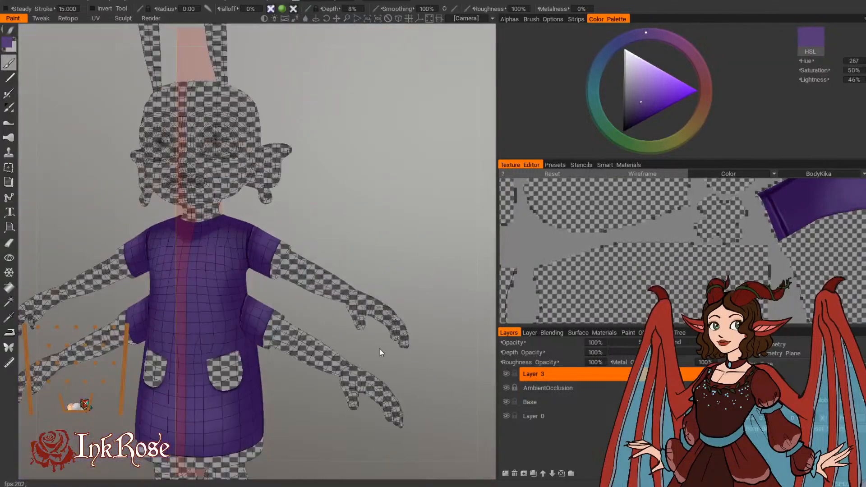
left_click_drag(380, 349, 329, 413)
right_click_drag(329, 413, 346, 354)
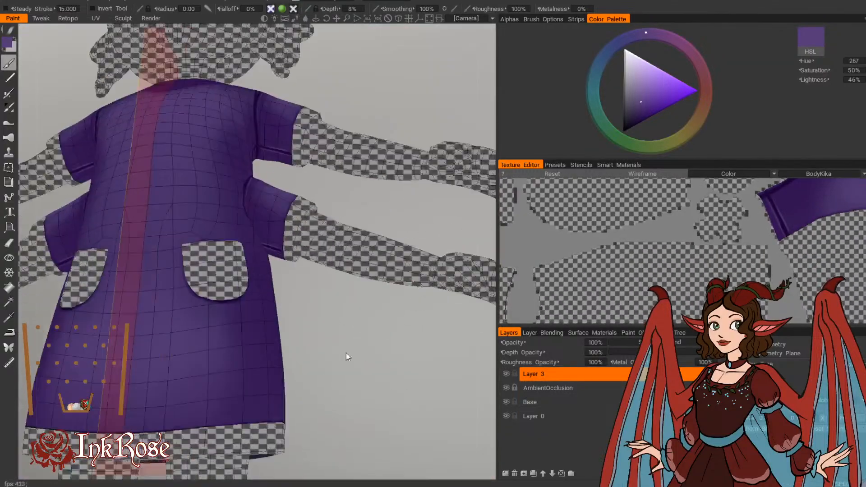
left_click_drag(346, 354, 347, 317)
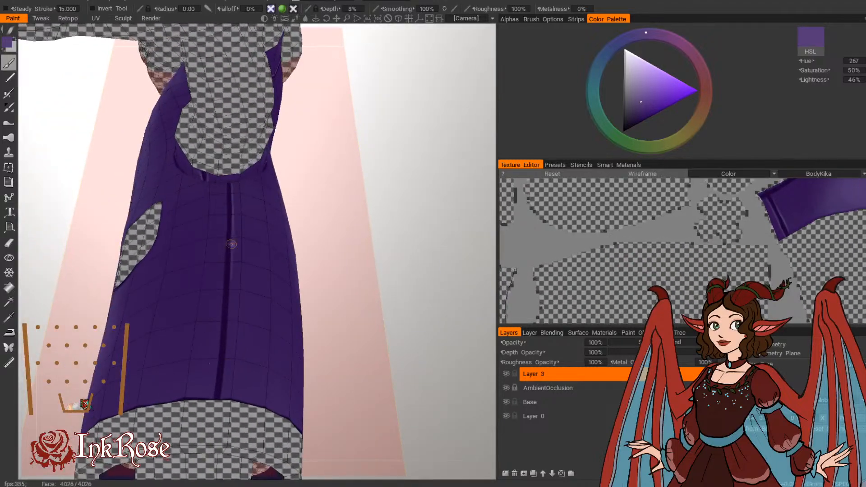
left_click_drag(234, 357, 266, 192)
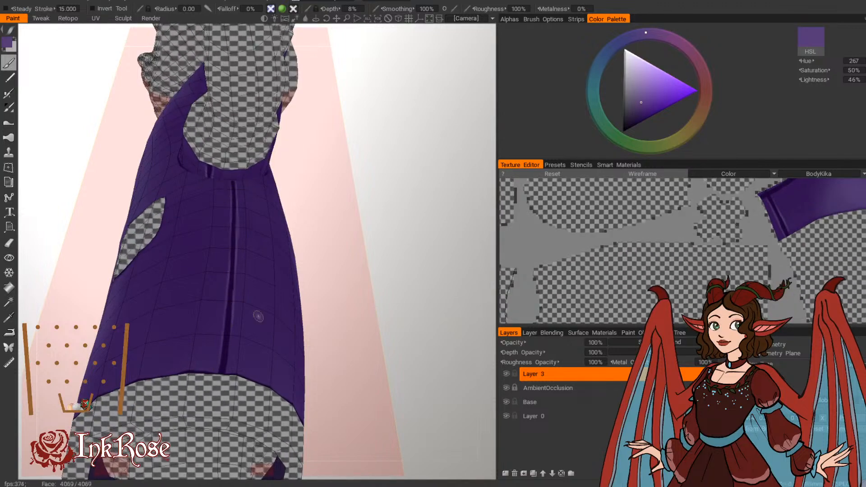
Step: Add a thin light line beside the short side seam between the upper and lower armholes
left_click_drag(258, 317, 288, 271)
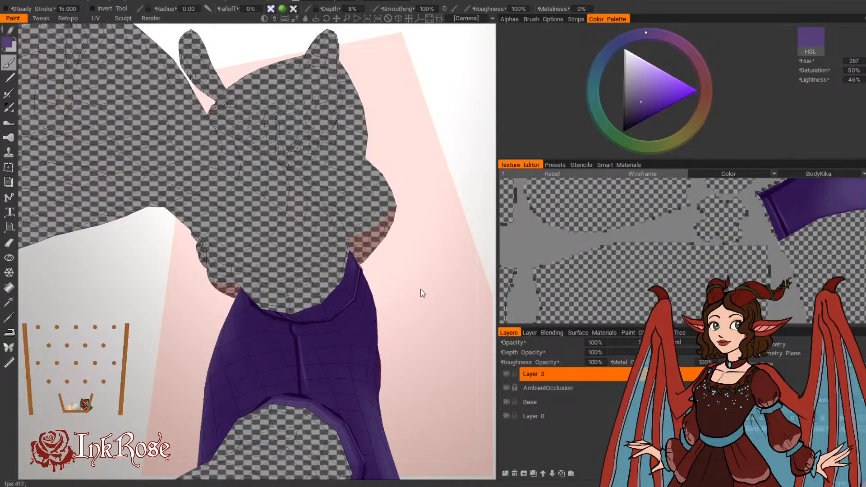
left_click_drag(423, 294, 288, 352)
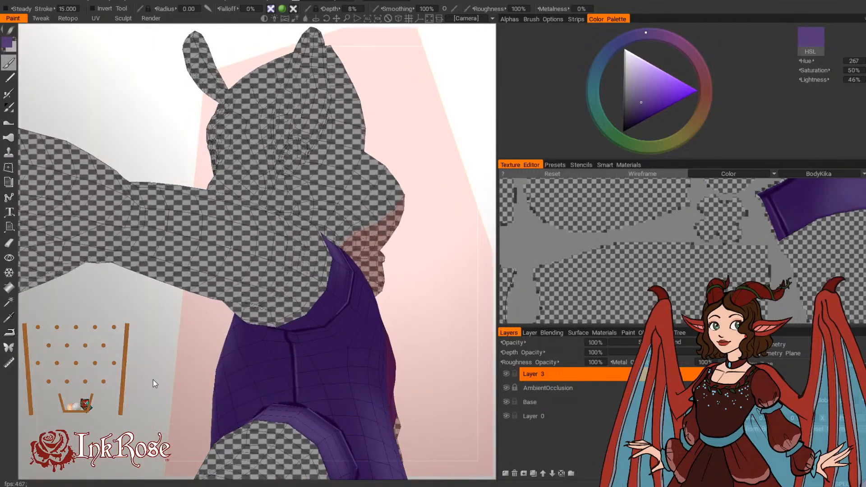
left_click_drag(412, 309, 363, 319)
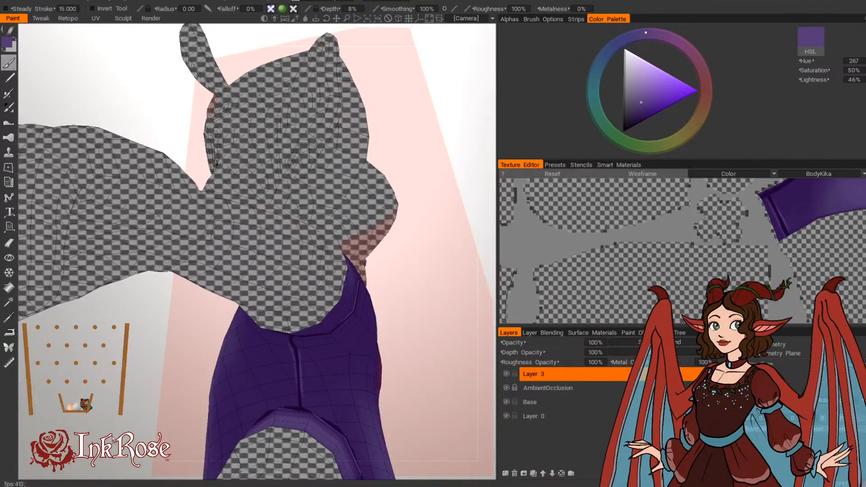
Step: Add a thin light line beside the seam running over the top of the shoulder from neckline to sleeve
left_click_drag(105, 433, 296, 448)
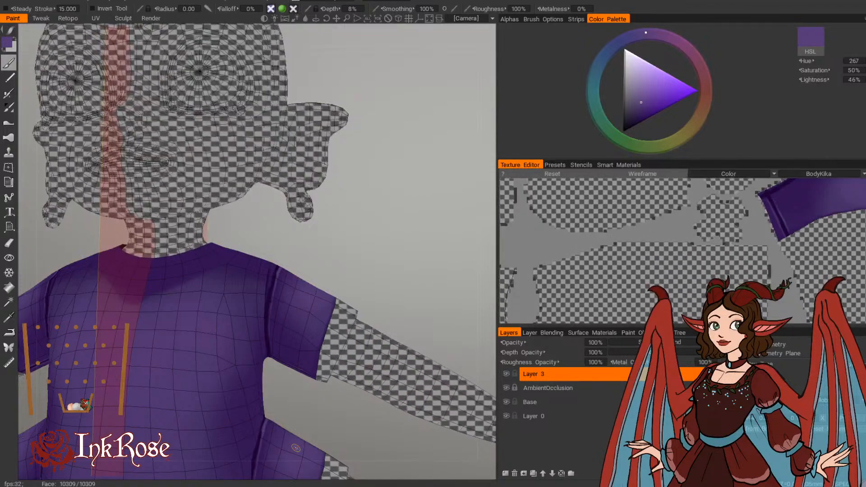
mouse_move(376, 221)
left_mouse_down()
mouse_move(341, 277)
mouse_move(361, 283)
mouse_move(260, 289)
mouse_move(263, 298)
left_mouse_up()
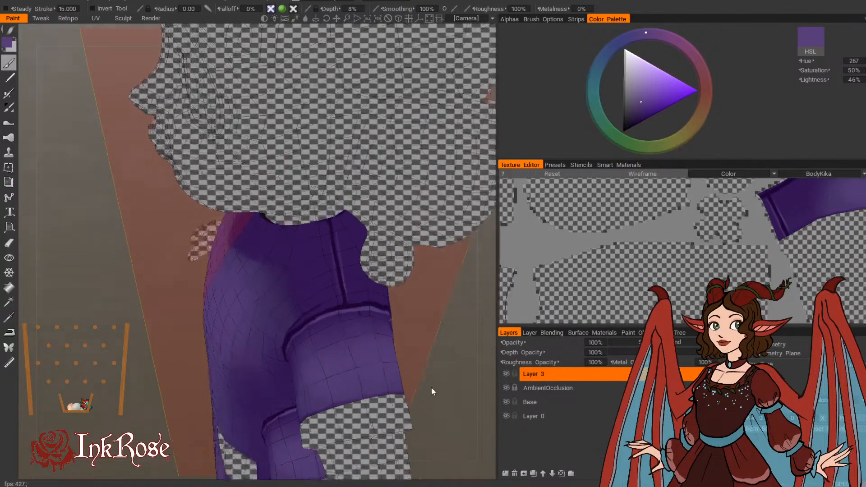
mouse_move(431, 388)
left_mouse_down()
mouse_move(476, 340)
mouse_move(476, 256)
mouse_move(441, 290)
mouse_move(434, 241)
mouse_move(448, 268)
left_mouse_up()
Step: Sample the dress's darker shadow purple, giving hue 270, saturation 77% and lightness 32%
scroll(475, 338, "down", 5)
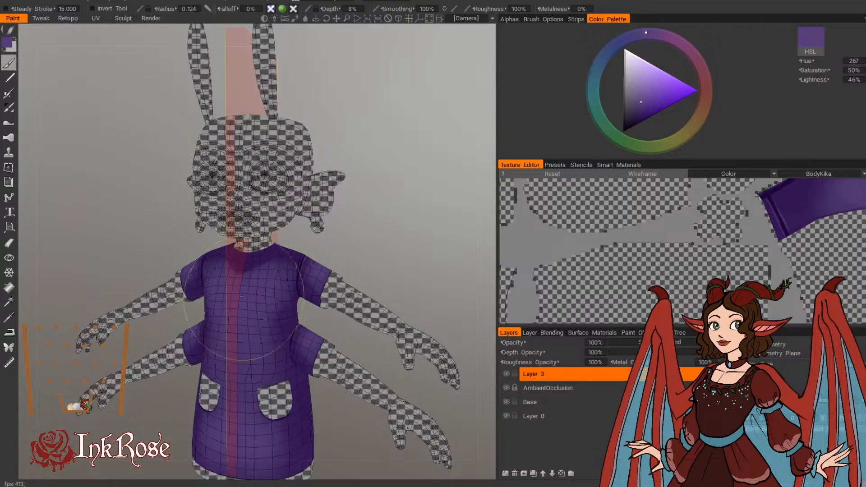
left_click_drag(352, 250, 313, 261)
key("v")
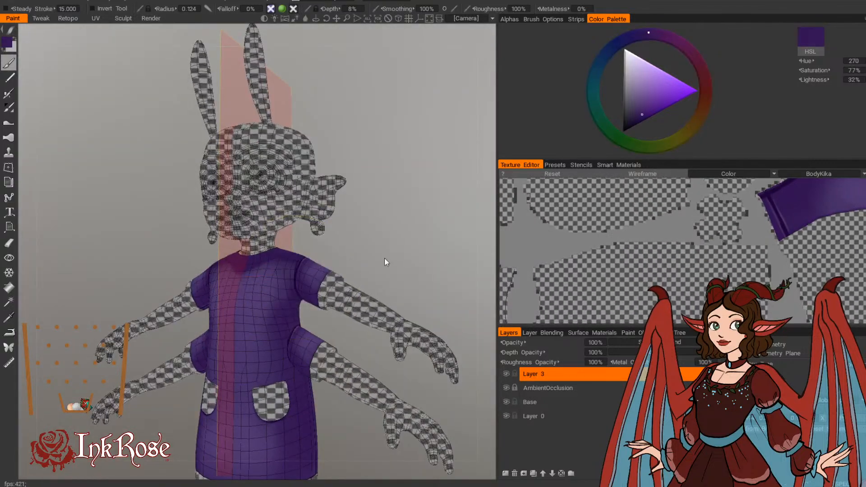
mouse_move(385, 258)
middle_mouse_down()
mouse_move(404, 232)
mouse_move(360, 135)
middle_mouse_up()
right_click_drag(309, 322, 313, 382)
middle_click_drag(313, 382, 344, 338)
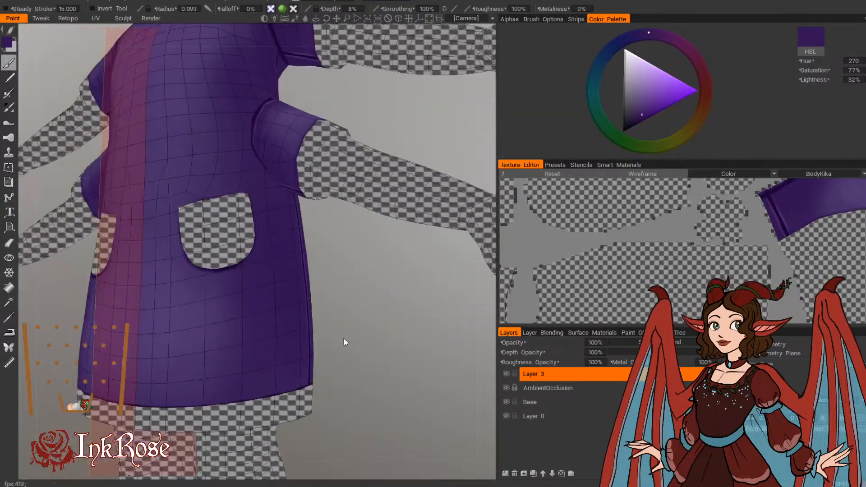
Step: Shade along the dress's bottom hem on the front and back with the dark purple at a brush radius of 0.015
mouse_move(344, 342)
right_mouse_down()
mouse_move(330, 359)
mouse_move(198, 394)
right_mouse_up()
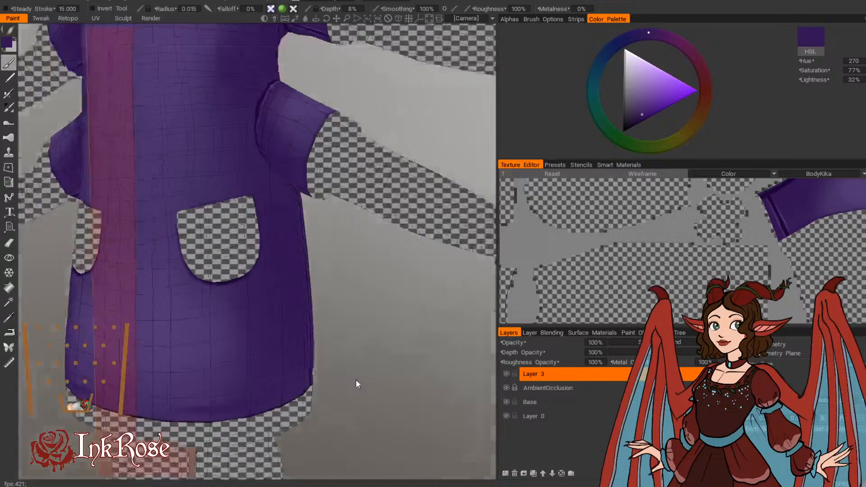
left_click_drag(357, 384, 263, 359)
left_click_drag(390, 382, 309, 363)
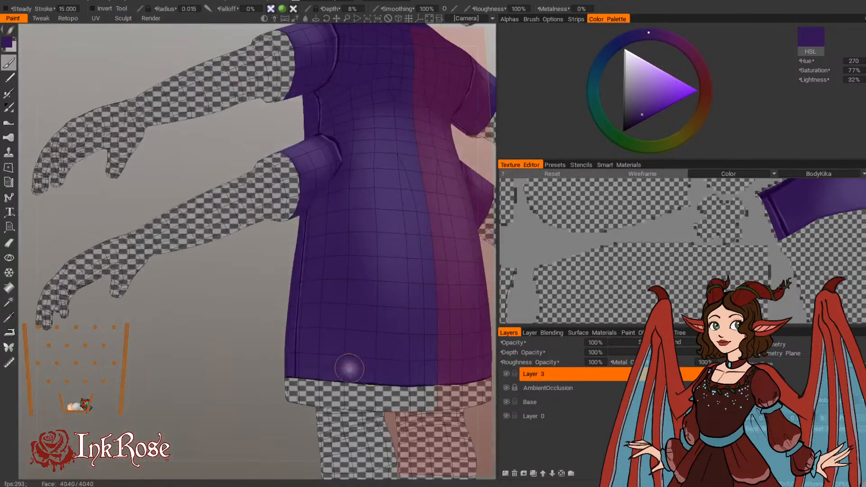
left_click_drag(260, 408, 310, 363)
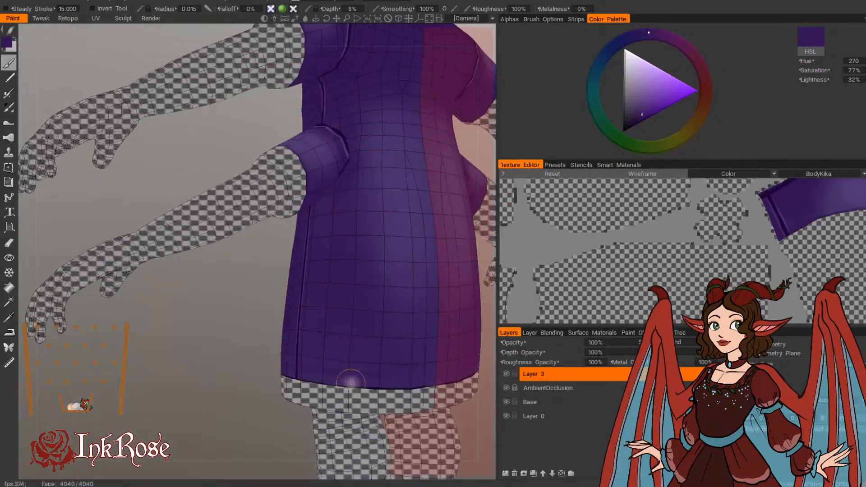
left_click_drag(350, 382, 411, 424)
Step: Shade the dress's side between the lower sleeve and the pocket with the dark purple at a brush radius of about 0.020
left_click_drag(396, 389, 399, 426)
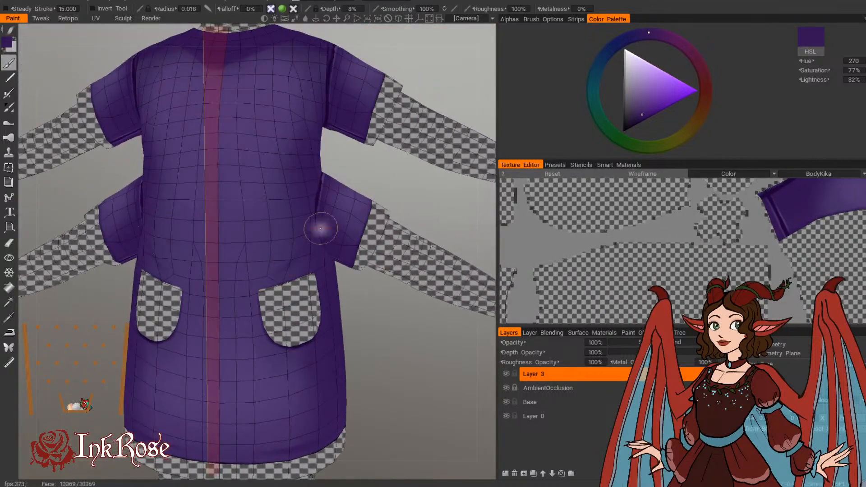
left_click_drag(362, 293, 357, 303)
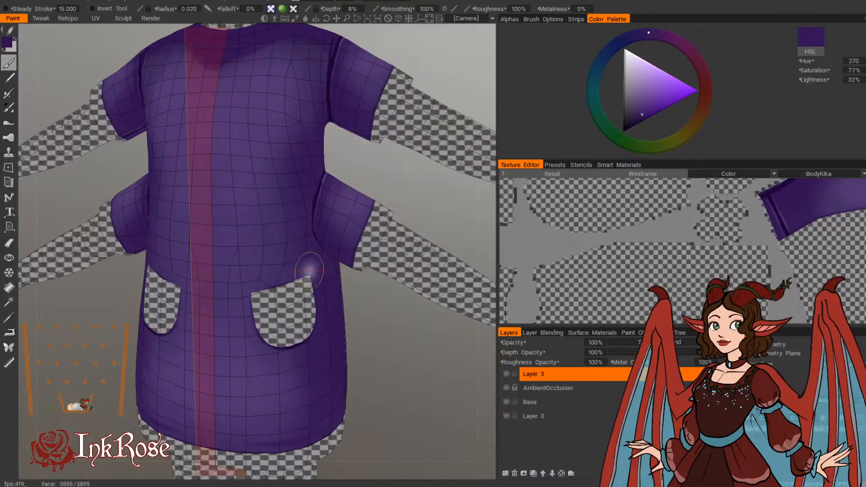
left_click_drag(304, 243, 352, 306)
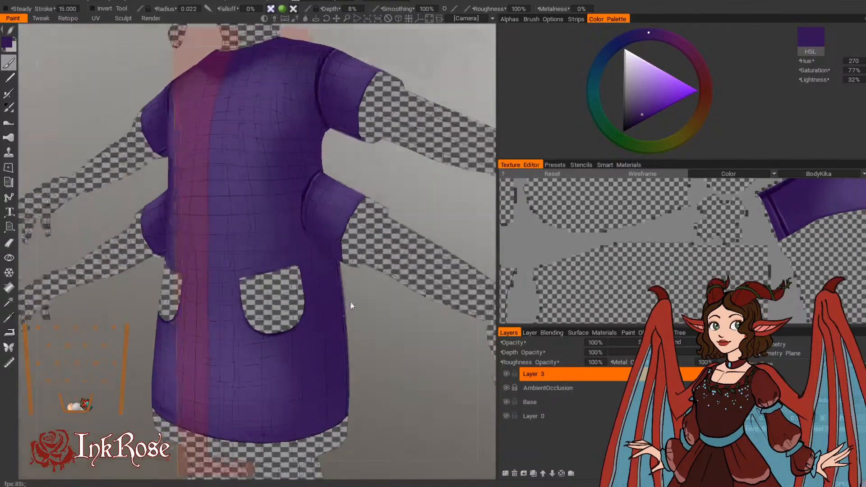
mouse_move(365, 341)
left_mouse_down()
mouse_move(385, 329)
mouse_move(342, 325)
left_mouse_up()
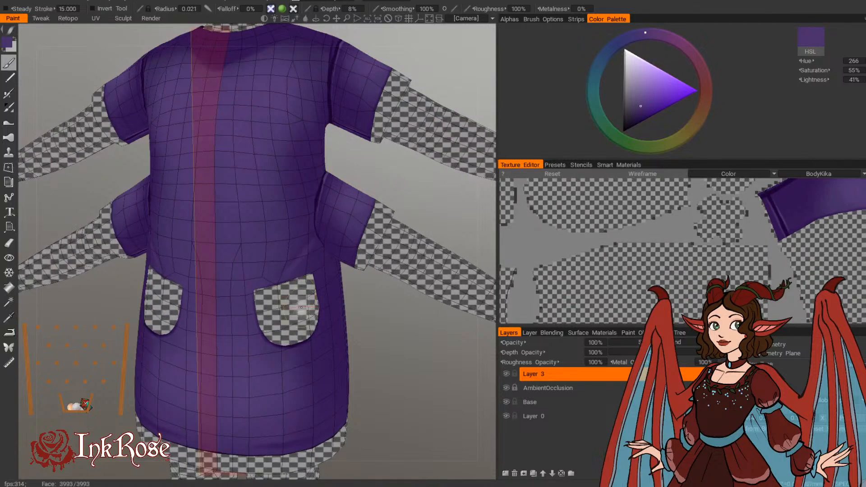
Step: Soften the shading along the dress's hem with a purple of hue 266, saturation 55% and lightness 41%
left_click_drag(360, 336, 358, 316)
left_click_drag(343, 425, 258, 434)
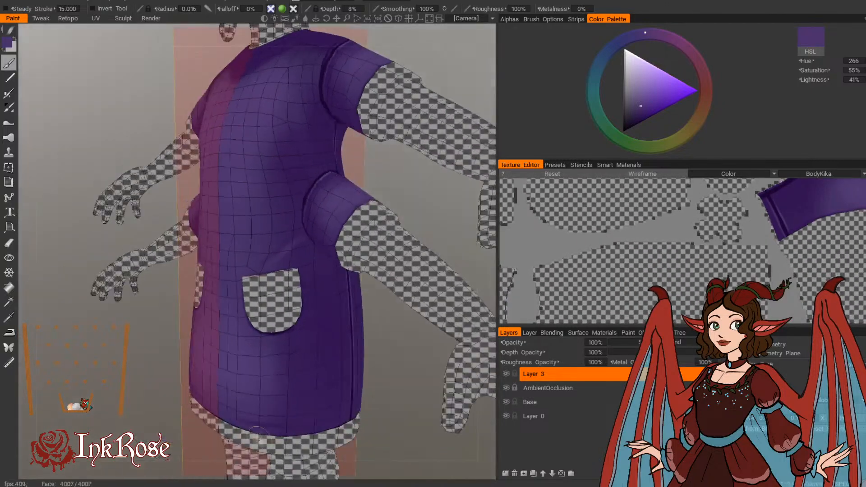
left_click_drag(354, 416, 181, 402)
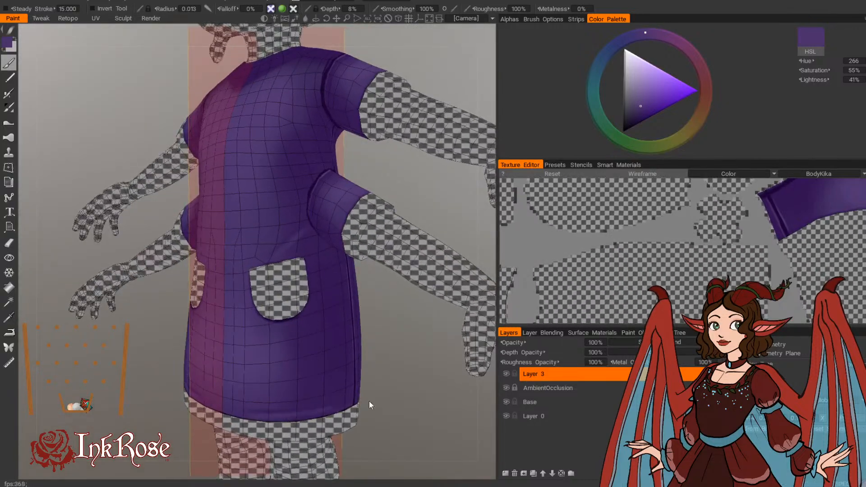
left_click_drag(369, 401, 388, 391)
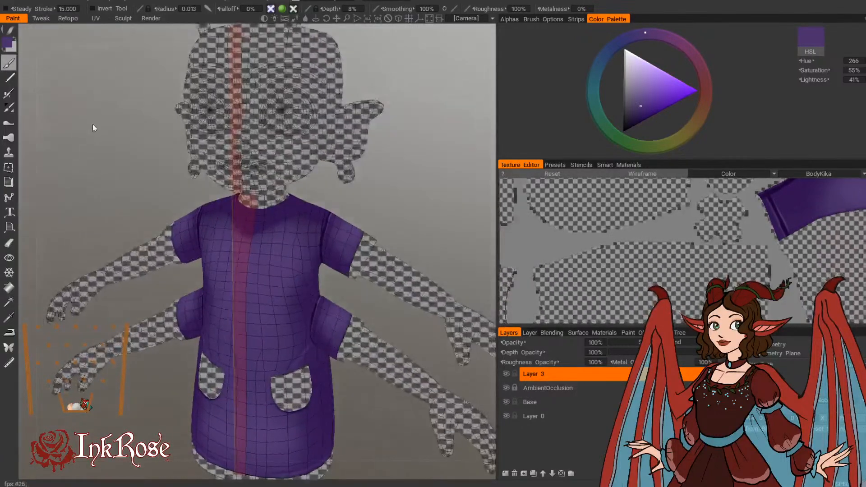
Step: Unfreeze all frozen areas of the model
left_click(64, 1)
mouse_move(107, 10)
mouse_move(155, 2)
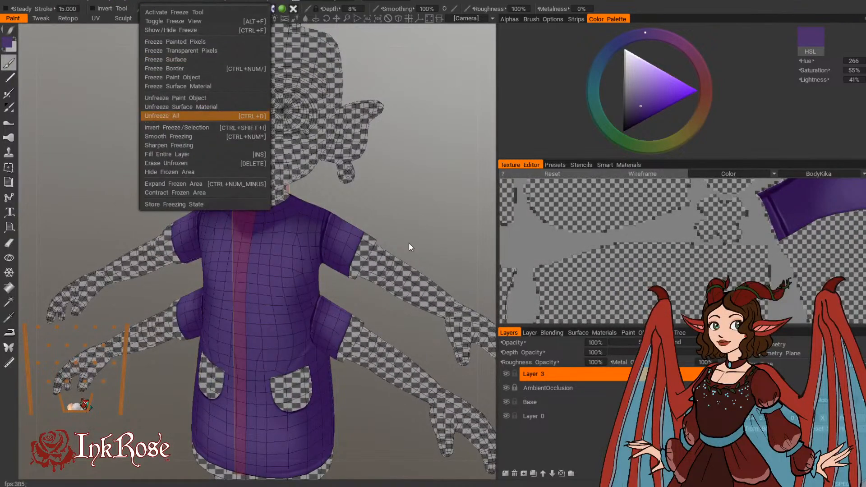
key("ctrl+d")
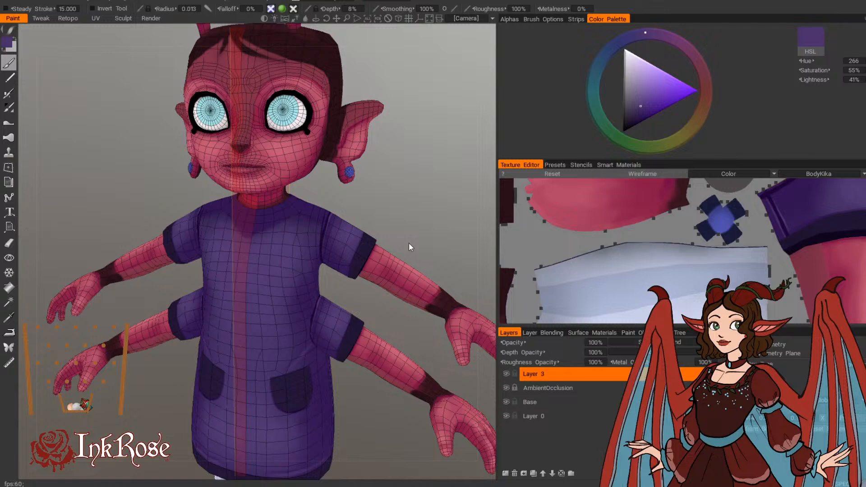
Step: Examine the shaded dress on the whole character from the front and at an angle
scroll(409, 243, "up", 3)
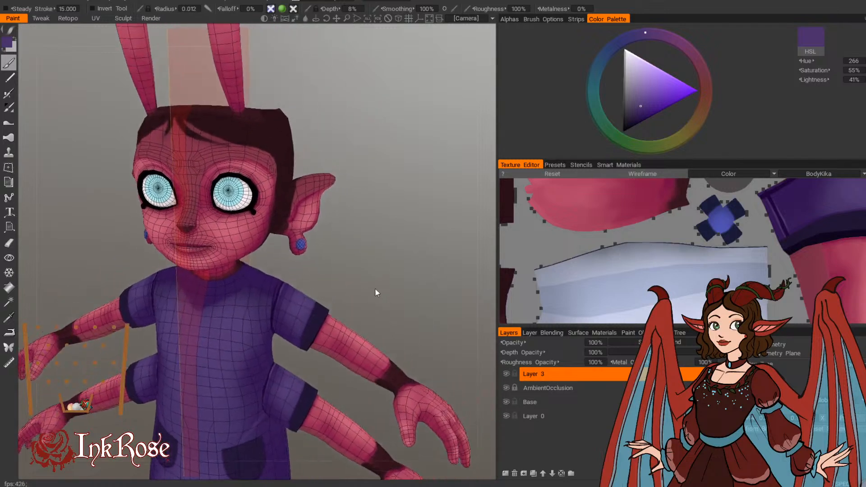
left_click_drag(383, 286, 432, 261)
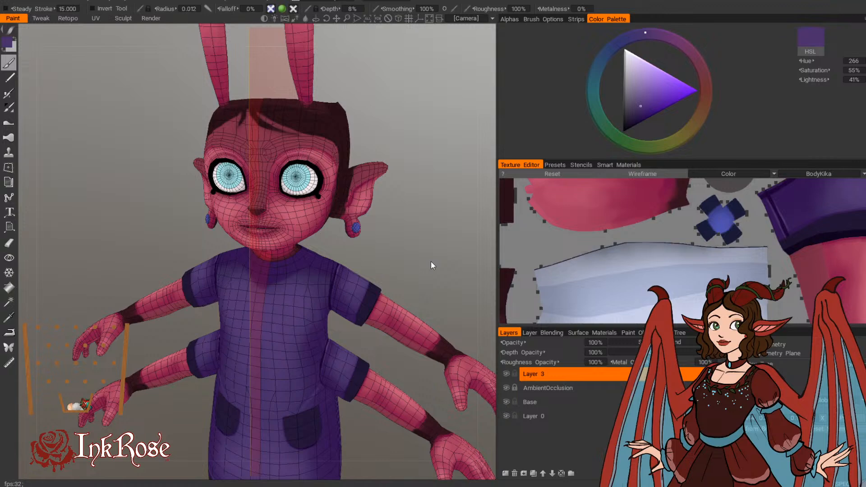
scroll(431, 261, "down", 5)
left_click_drag(405, 228, 421, 220)
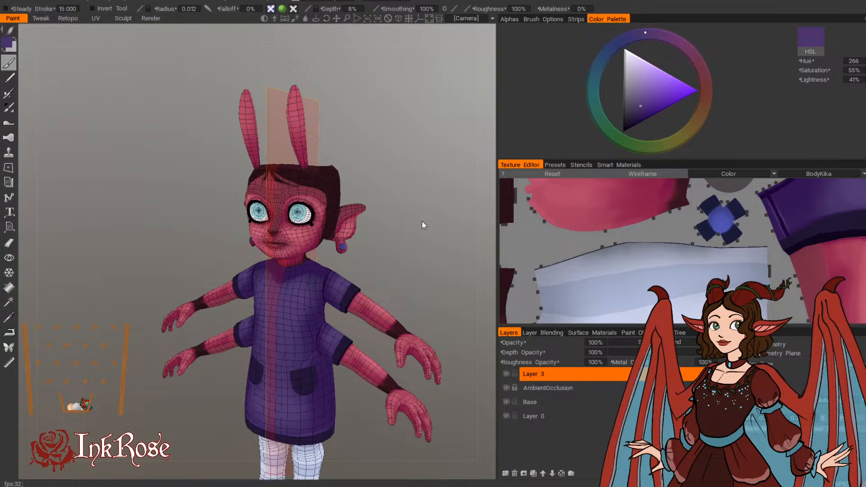
middle_click_drag(412, 249, 421, 187)
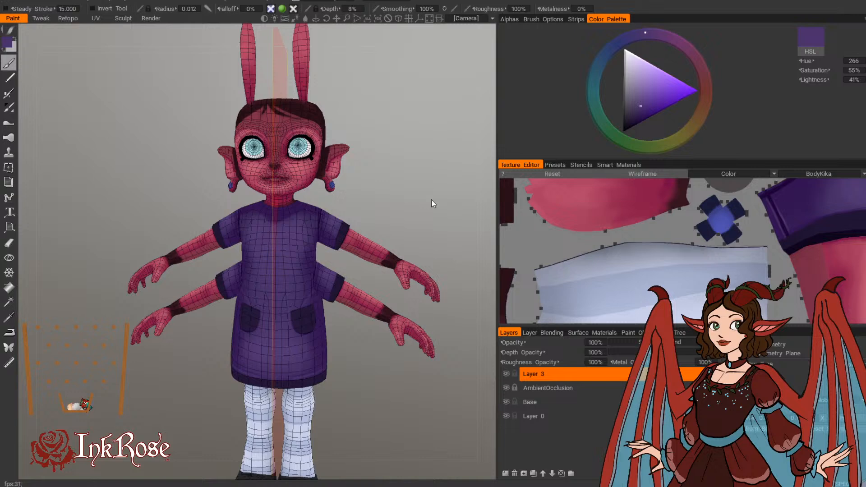
left_click_drag(431, 199, 376, 210)
scroll(379, 208, "up", 3)
middle_click_drag(385, 202, 362, 299)
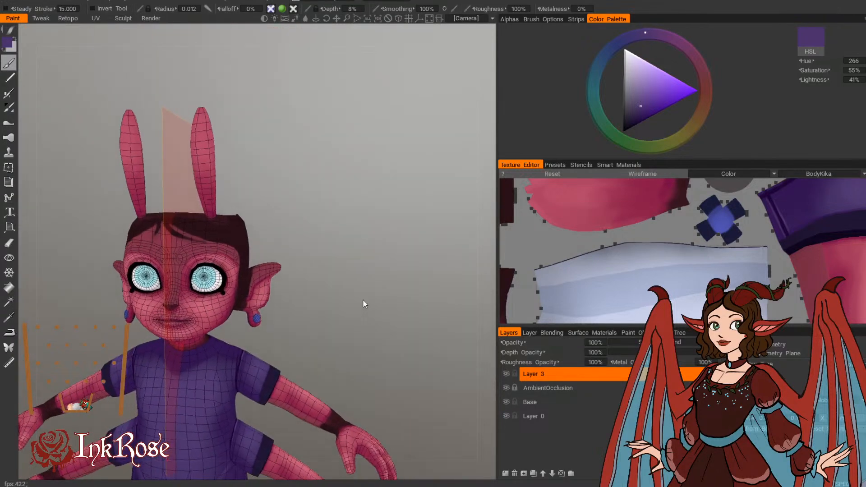
Step: Sample the iris's light cyan and darken it to hue 190, saturation 57% and lightness 40%
left_click_drag(363, 299, 383, 313)
scroll(383, 313, "up", 5)
middle_click_drag(354, 271, 429, 224)
left_click_drag(430, 224, 452, 216)
scroll(419, 271, "up", 2)
scroll(420, 192, "up", 5)
scroll(432, 180, "down", 2)
scroll(453, 229, "down", 2)
scroll(457, 221, "up", 3)
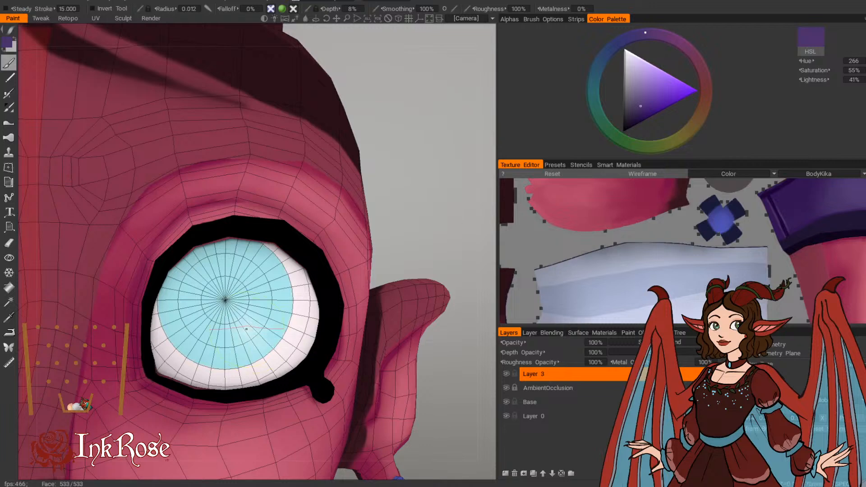
key("v")
left_click(8, 42)
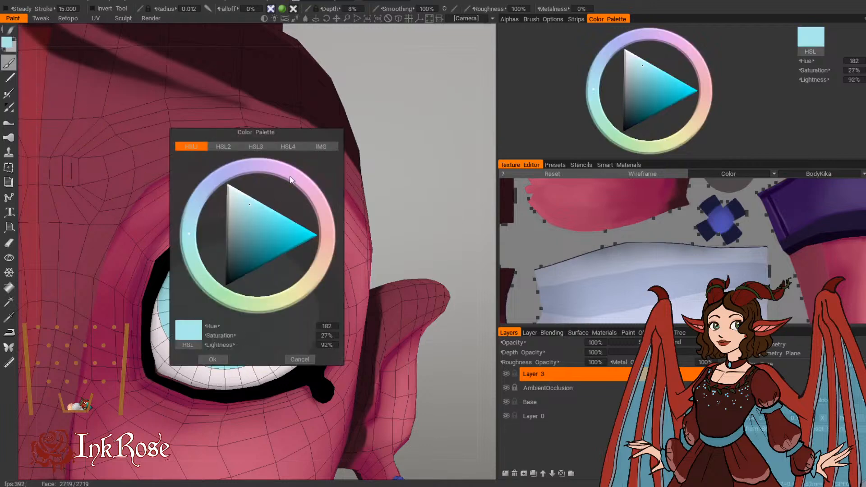
left_click_drag(251, 206, 247, 255)
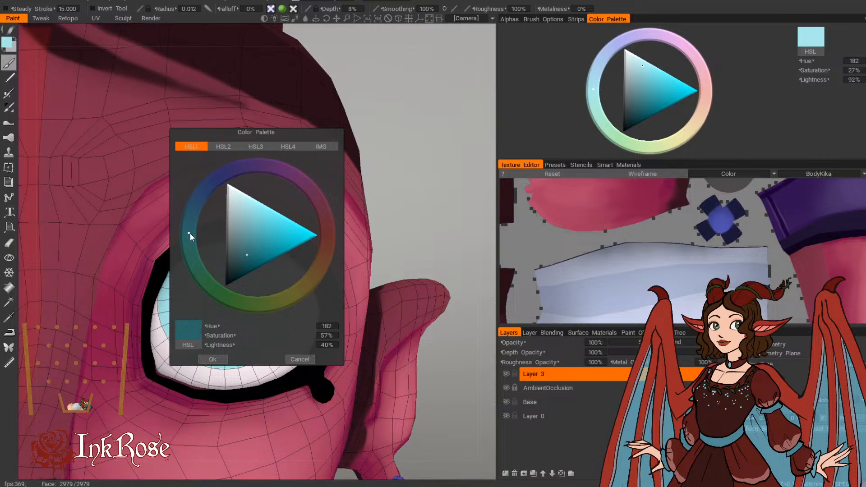
left_click_drag(191, 234, 191, 224)
left_click(213, 359)
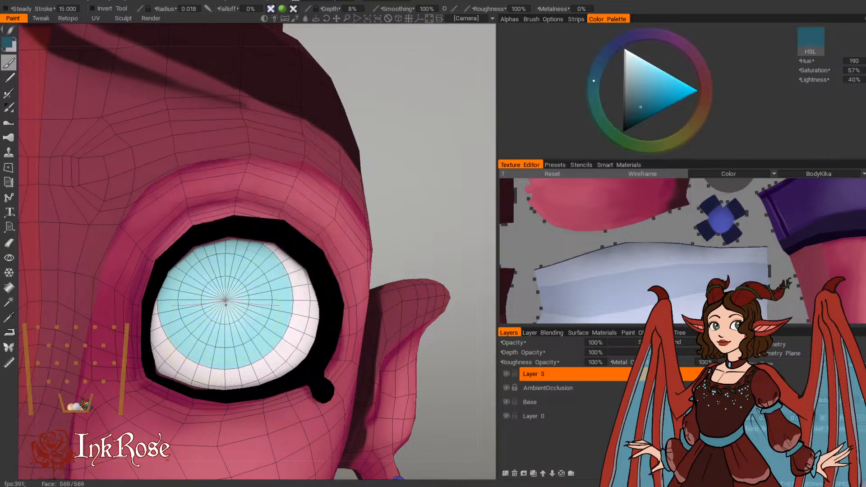
Step: Paint the entire iris with the dark teal, enlarging the brush radius from 0.018 to 0.023
left_click_drag(226, 305, 230, 298)
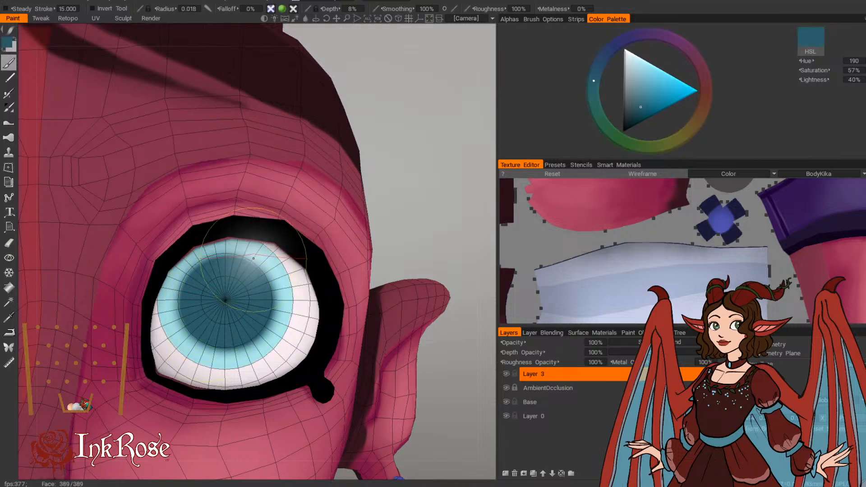
left_click(509, 20)
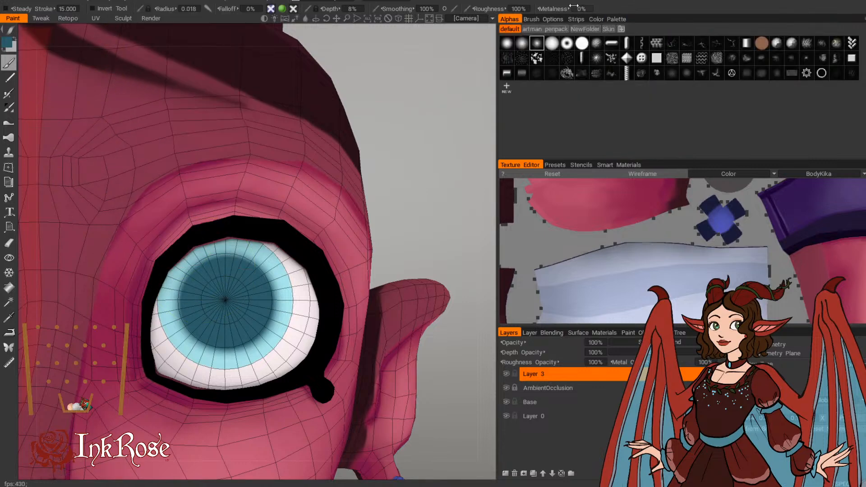
left_click(607, 19)
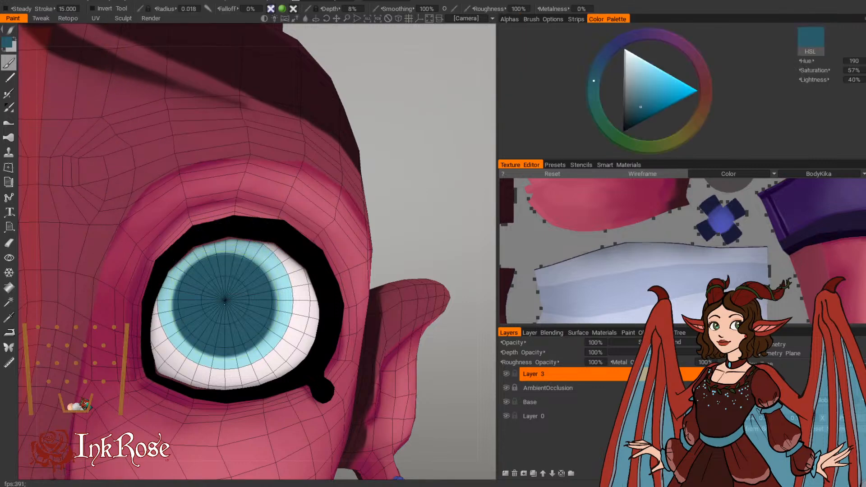
scroll(227, 295, "up", 3)
left_click_drag(225, 299, 225, 299)
left_click_drag(440, 177, 444, 144)
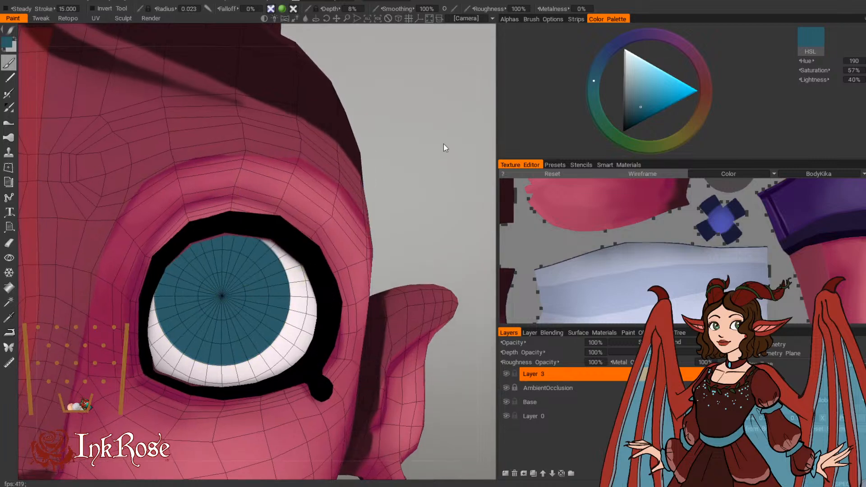
Step: Brighten the paint colour to hue 190, saturation 67% and lightness 57%, keeping the current soft brush alpha
left_click(8, 44)
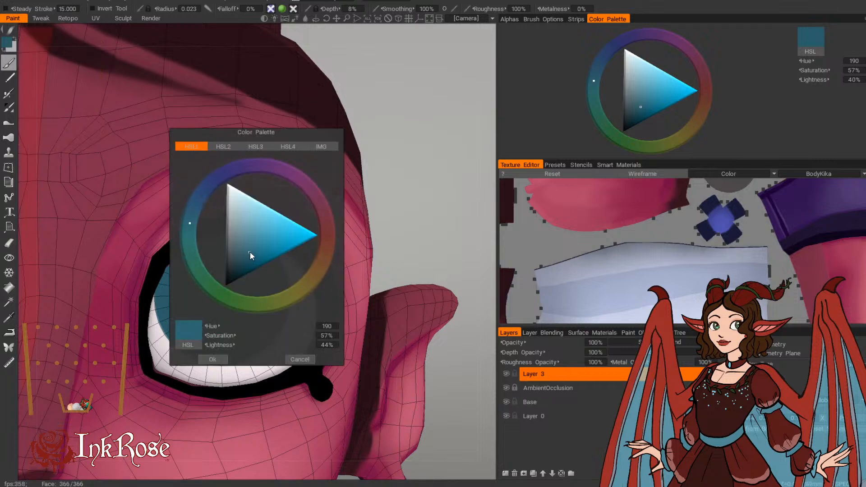
left_click_drag(251, 254, 261, 245)
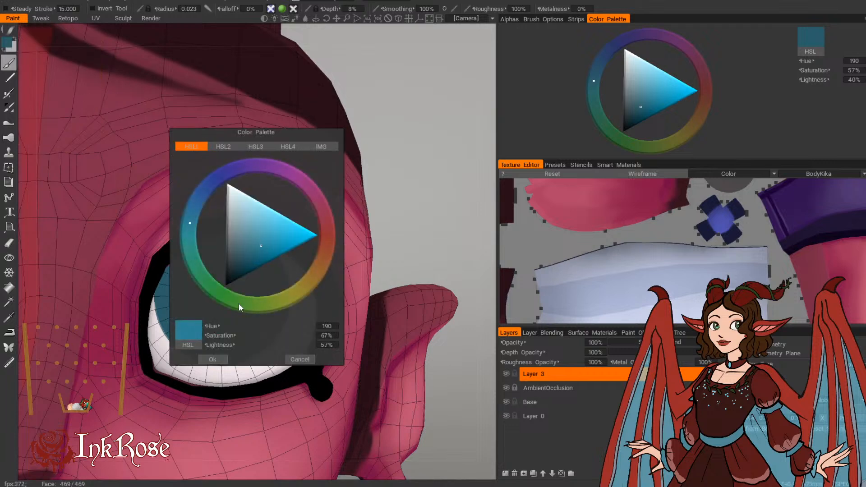
left_click(214, 360)
left_click(512, 20)
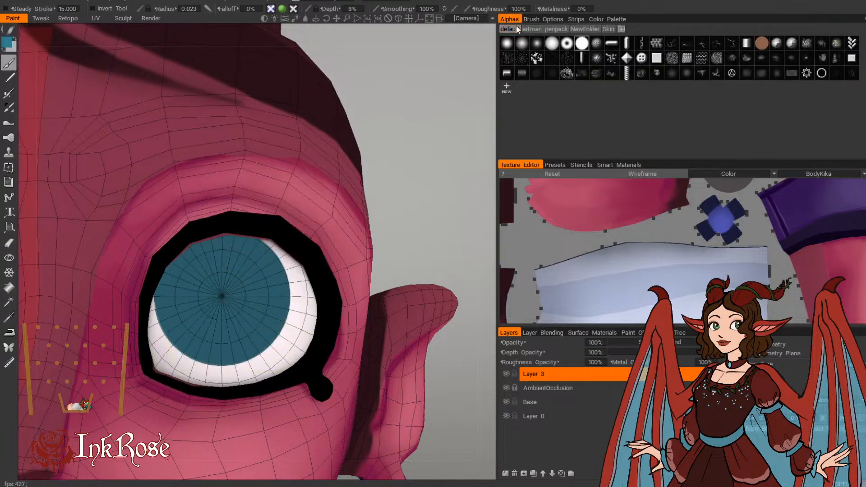
left_click(599, 20)
Step: Blend the brighter teal over the lower half and sides of the iris with a brush radius of 0.016 to 0.018
scroll(217, 313, "down", 3)
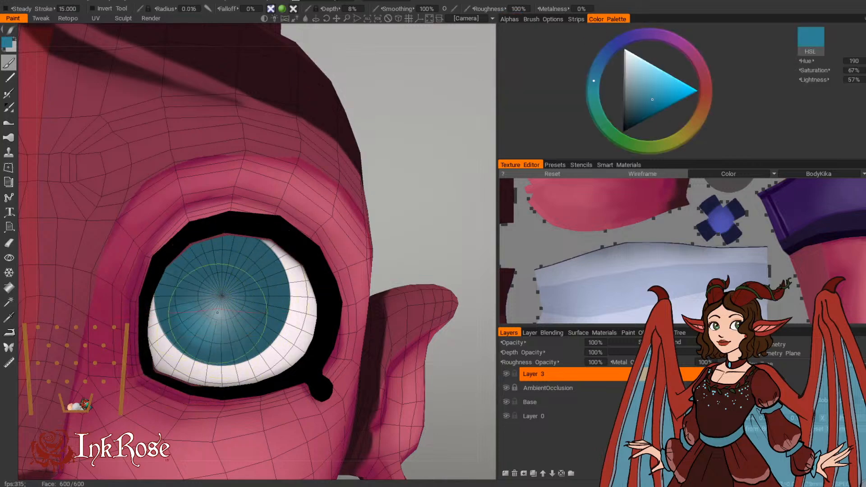
left_click_drag(224, 331, 185, 310)
scroll(228, 305, "up", 1)
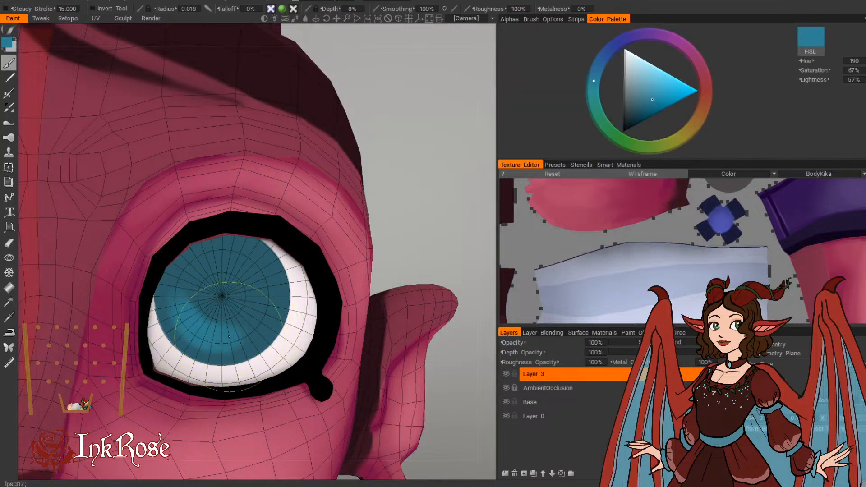
left_click_drag(229, 337, 211, 313)
left_click_drag(267, 266, 205, 301)
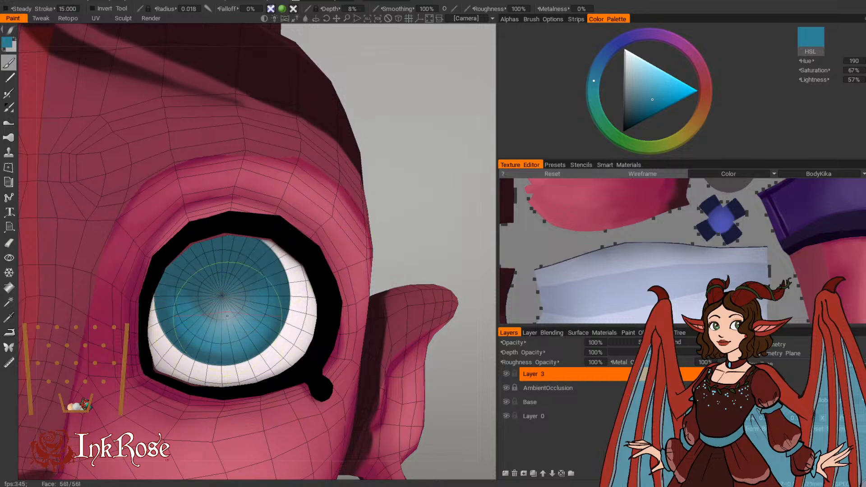
mouse_move(262, 300)
left_mouse_down()
mouse_move(182, 302)
mouse_move(184, 324)
left_mouse_up()
left_click_drag(186, 291, 191, 327)
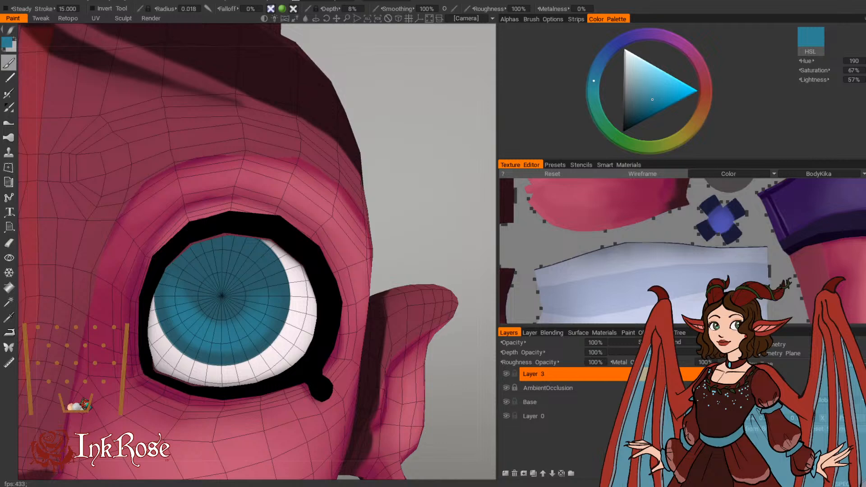
left_click_drag(435, 175, 424, 180)
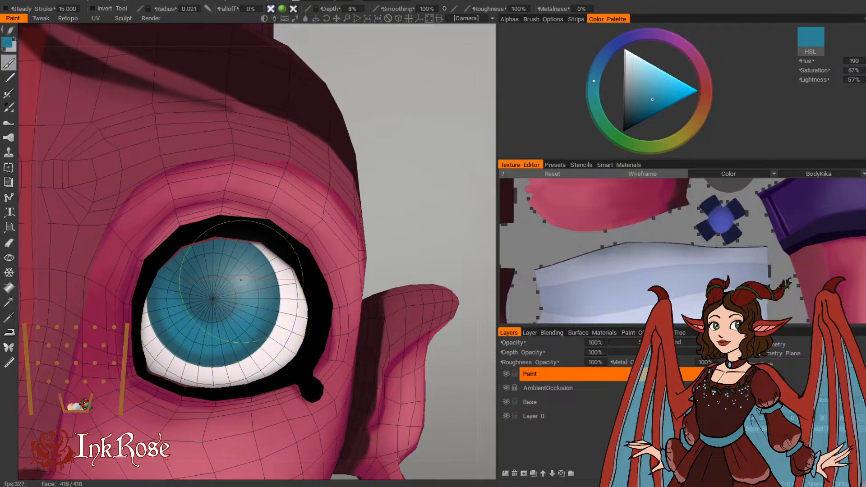
Step: Lighten the paint colour to a light blue of hue 191, saturation 47% and lightness 83%
left_click(8, 43)
left_click_drag(262, 243, 263, 220)
left_click(213, 360)
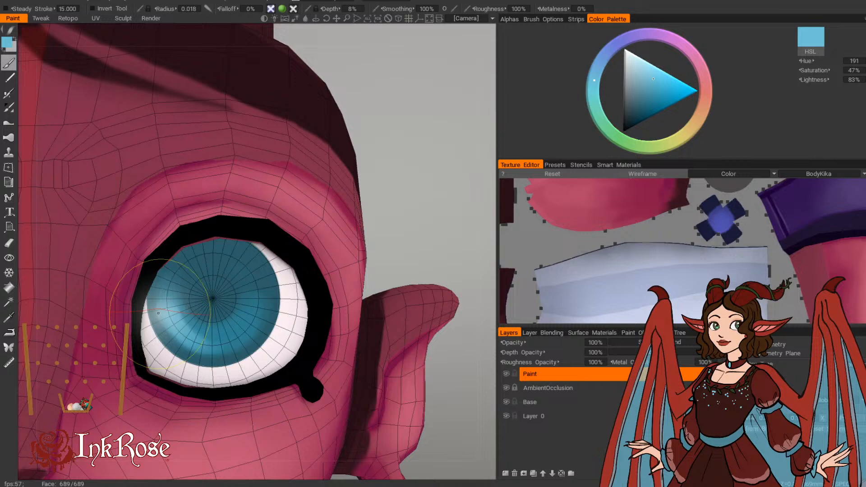
Step: Add soft light blue highlights along the lower iris and its sides, varying the brush radius between 0.012 and 0.023
key("bracketleft")
key("bracketleft")
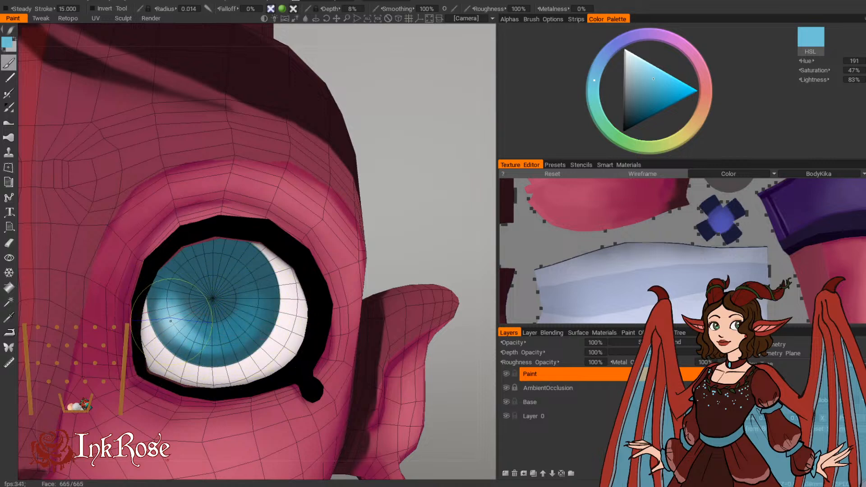
key("bracketleft")
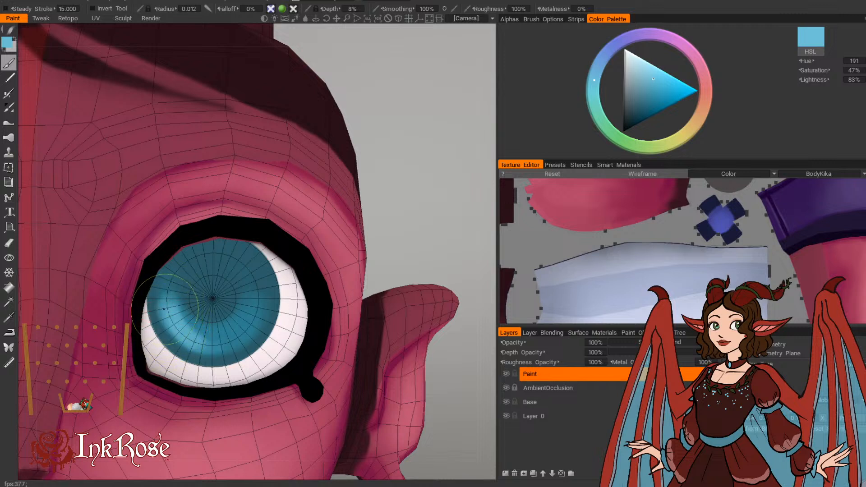
key("bracketright")
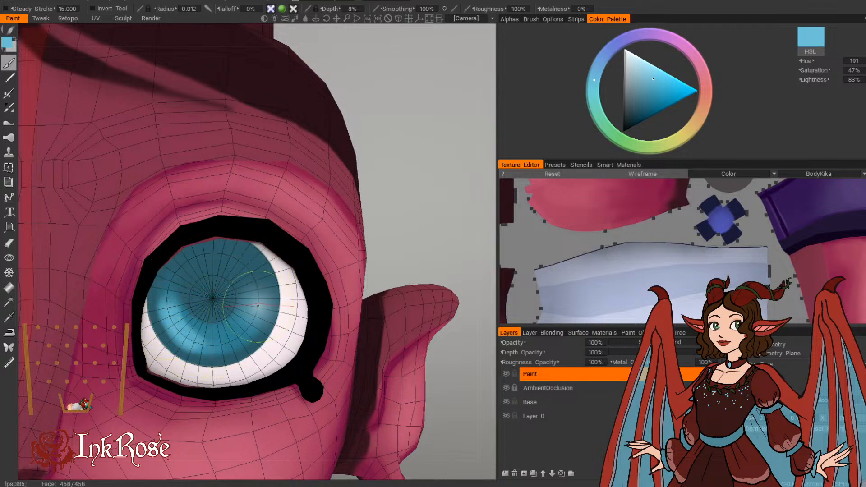
key("bracketright")
key("bracketright")
key("bracketright")
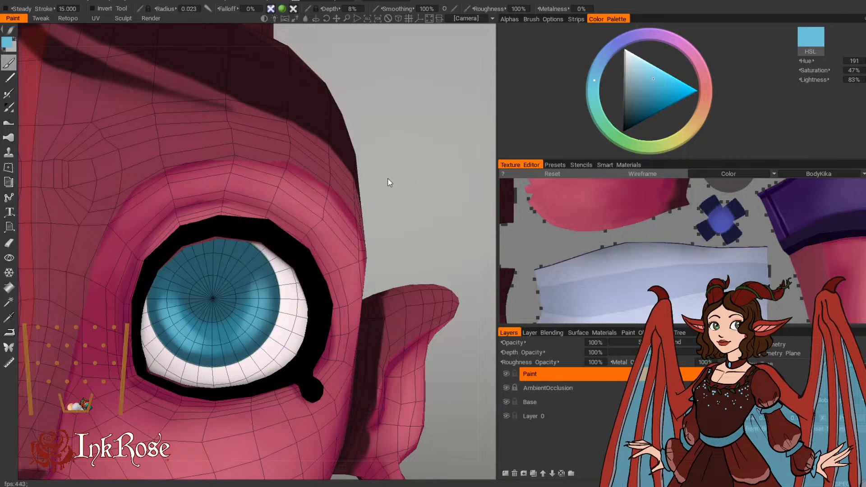
Step: Sample the iris teal of hue 190, saturation 67% and lightness 56%, and softly blend it across the iris and its inner side
left_click_drag(400, 209, 405, 217)
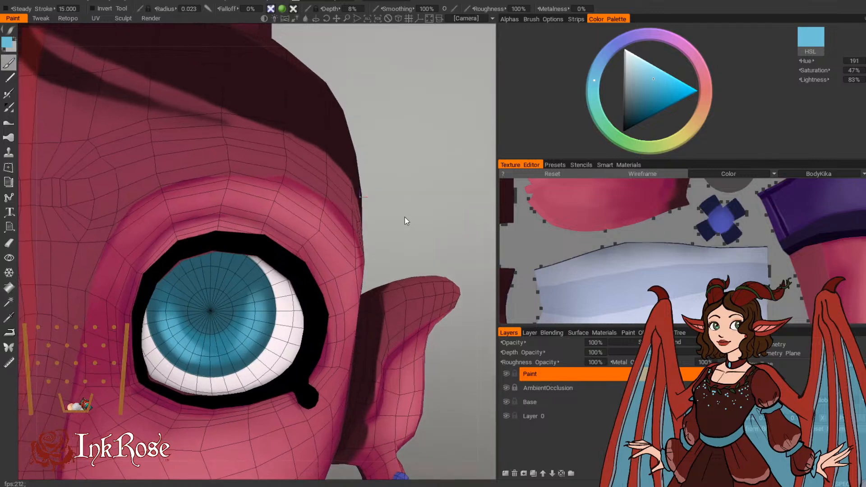
key("v")
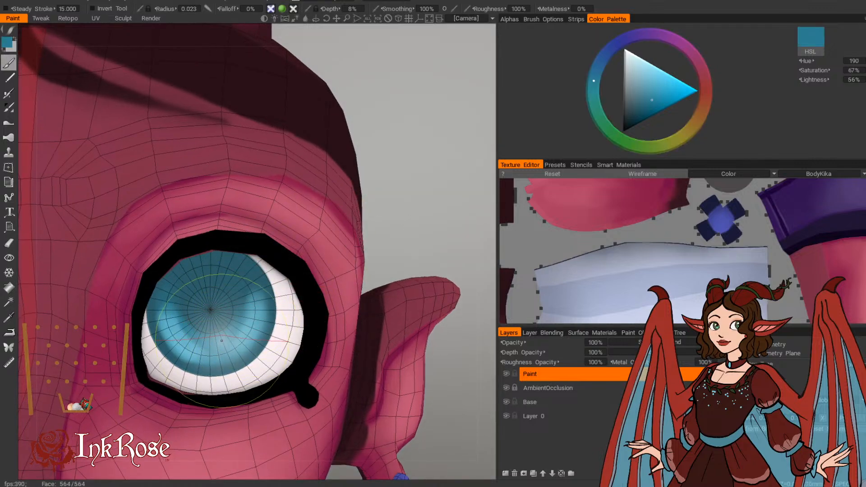
mouse_move(242, 329)
left_mouse_down()
mouse_move(258, 312)
mouse_move(233, 278)
mouse_move(208, 307)
mouse_move(189, 282)
mouse_move(212, 270)
mouse_move(181, 304)
mouse_move(192, 322)
mouse_move(169, 293)
left_mouse_up()
key("bracketright")
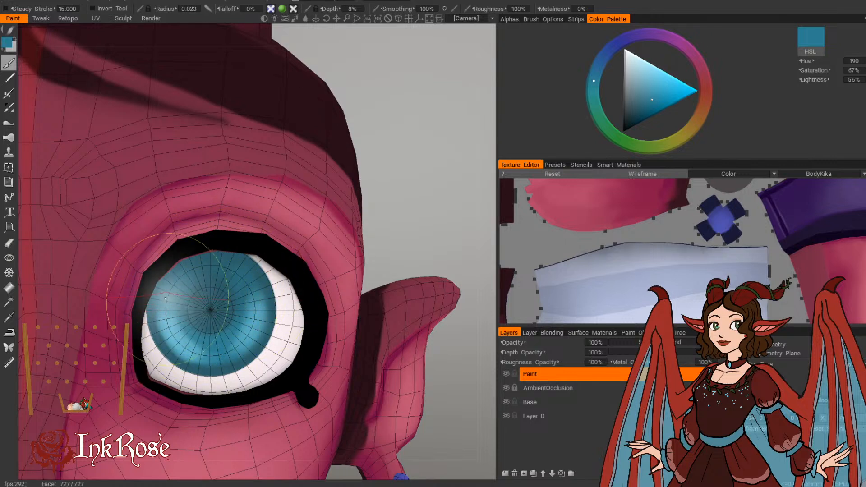
key("bracketleft")
key("bracketleft")
left_click_drag(157, 328, 163, 321)
Step: Reduce the brush radius to 0.010 and set the paint colour to pure black
key("bracketleft")
key("bracketleft")
key("bracketleft")
key("bracketleft")
key("bracketleft")
key("bracketleft")
key("bracketleft")
key("bracketleft")
key("bracketleft")
key("bracketleft")
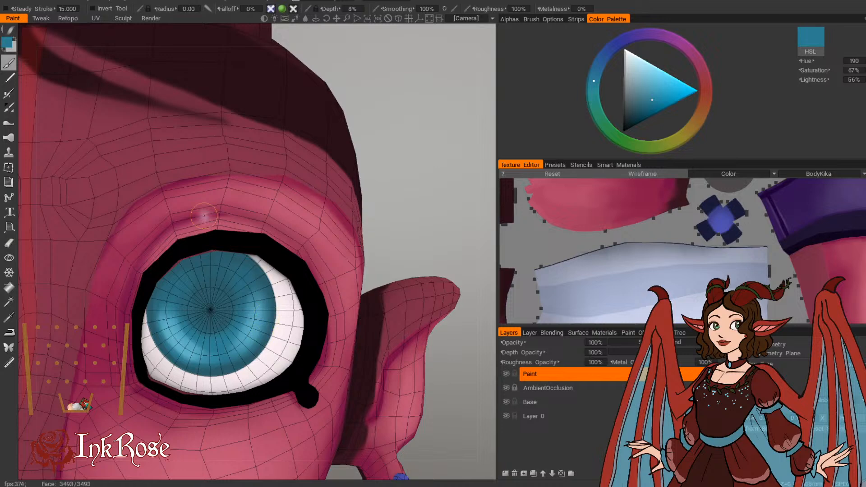
left_click(8, 43)
left_click(232, 278)
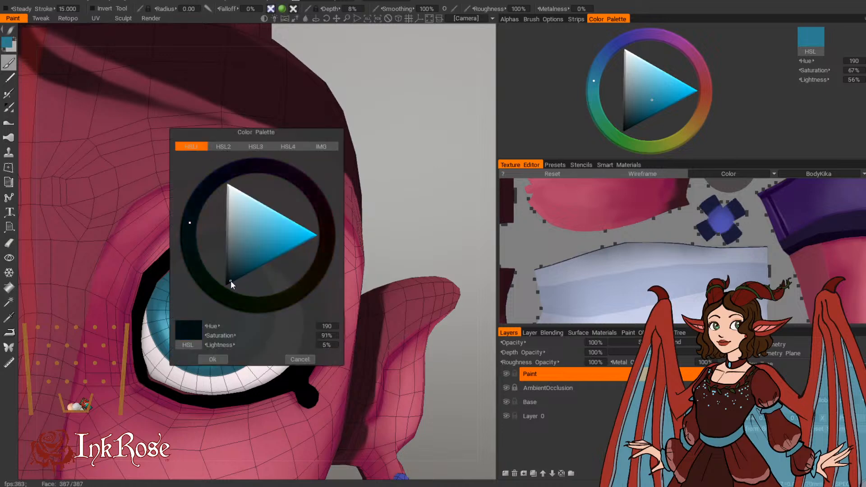
left_click(213, 359)
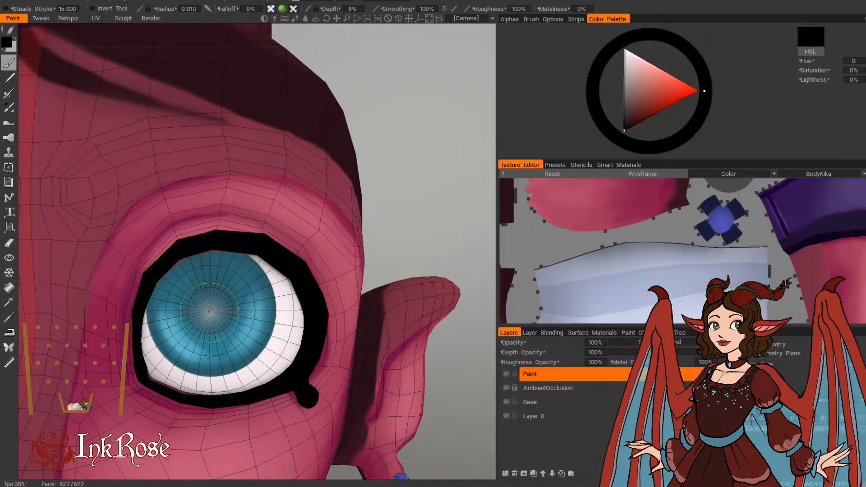
Step: Dab a round black pupil at the centre of the iris, using a brush radius of 0.010 to 0.013
left_click(211, 311)
left_click(211, 311)
left_click(211, 311)
left_click(210, 311)
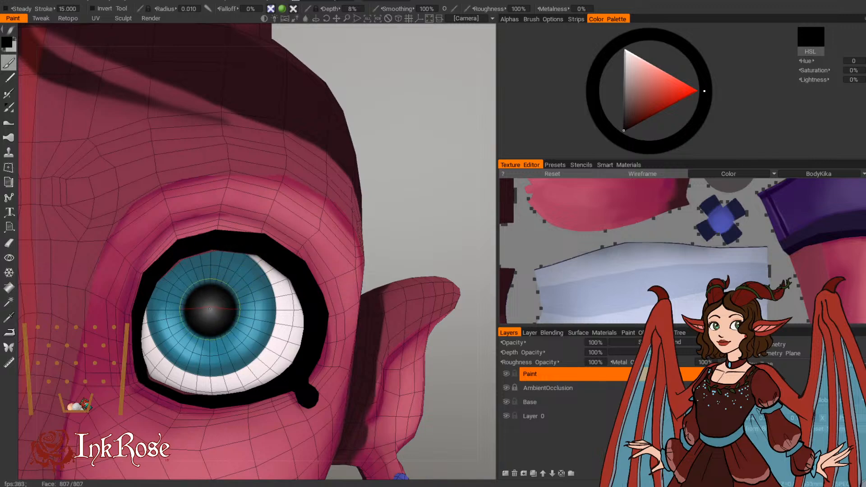
key("bracketright")
key("bracketright")
left_click(211, 311)
left_click(210, 311)
left_click(211, 310)
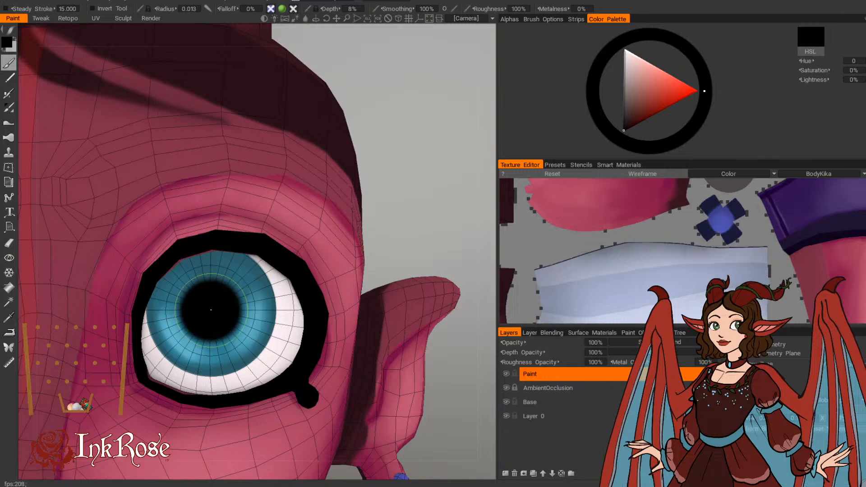
Step: Undo the last pupil dabs and rework the black pupil at the iris centre with a brush radius of 0.013
mouse_move(383, 191)
left_mouse_down()
mouse_move(414, 188)
mouse_move(390, 199)
mouse_move(416, 184)
left_mouse_up()
key("ctrl+z")
left_click(227, 299)
left_click(230, 308)
left_click(229, 307)
left_click(230, 307)
key("ctrl+z")
left_click(230, 307)
key("ctrl+z")
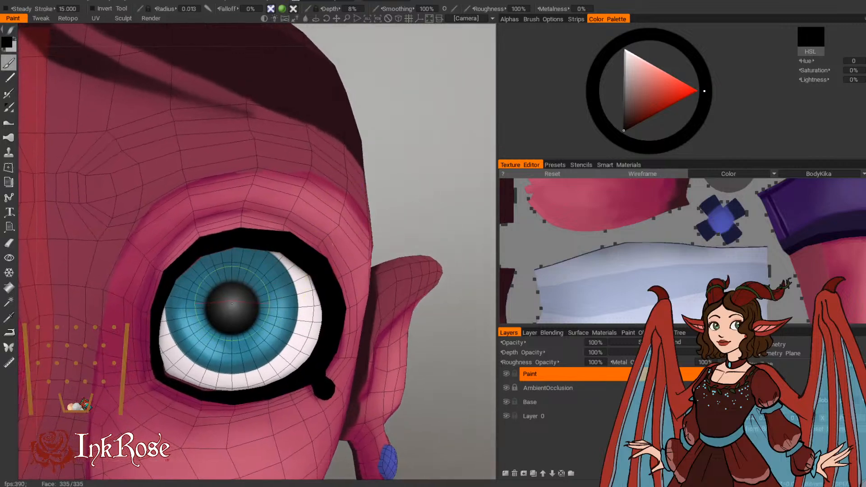
left_click(231, 306)
key("ctrl+z")
left_click(233, 309)
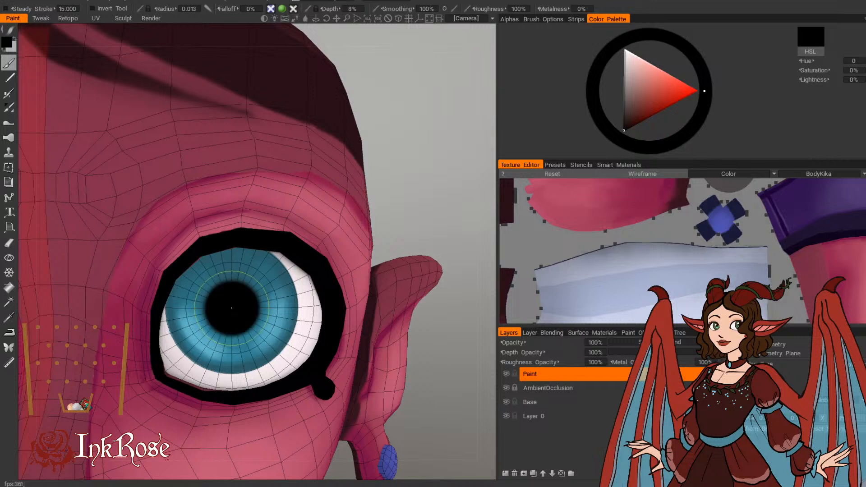
Step: Change the paint colour to a dark magenta of hue 327, saturation 81% and lightness 29%
left_click(7, 43)
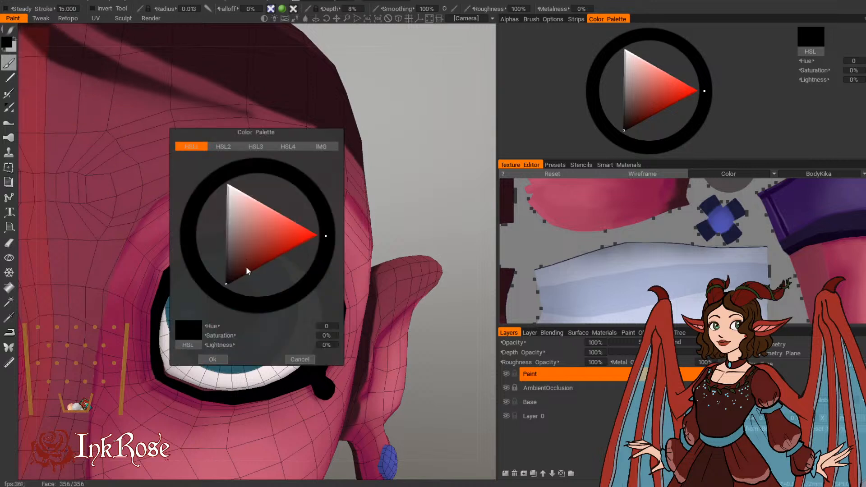
left_click(248, 267)
left_click(315, 198)
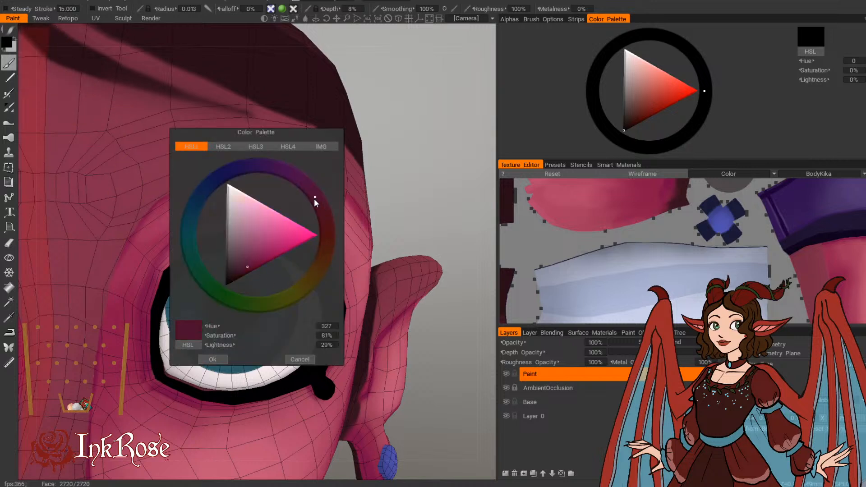
left_click(213, 359)
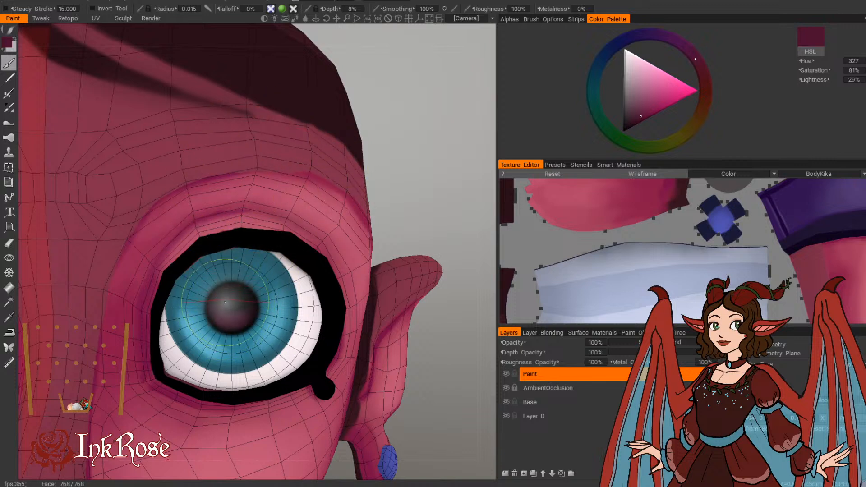
Step: Tint the lower pupil with the dark magenta, and darken its centre with sampled black at a brush radius of 0.012
key("bracketleft")
key("bracketleft")
key("v")
left_click(232, 307)
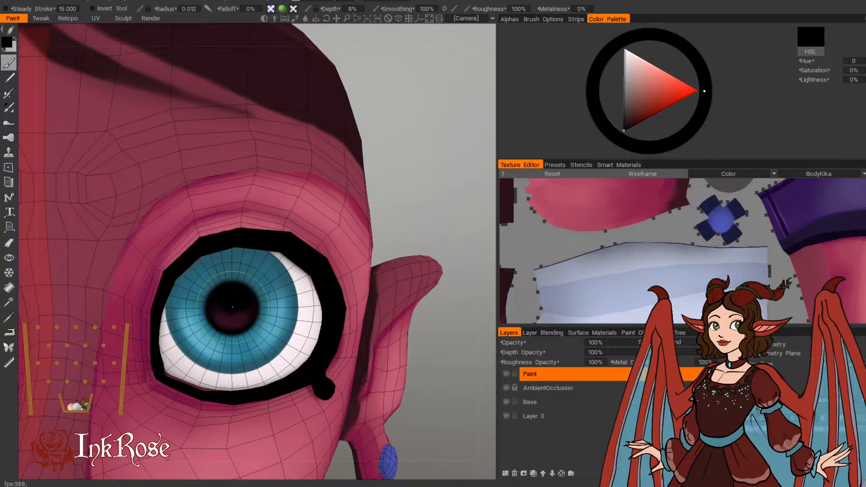
Step: Switch the paint colour to white and add a round highlight on the pupil's upper edge with a small white dot below it
left_click(6, 42)
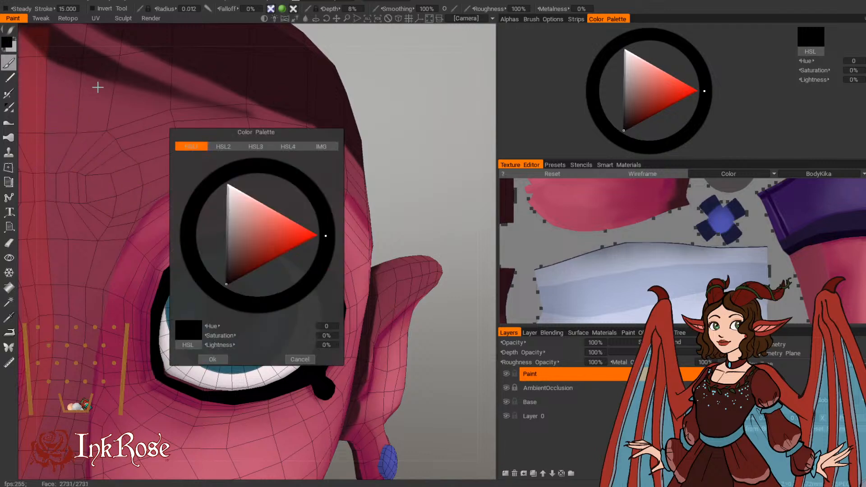
left_click(228, 187)
left_click(213, 360)
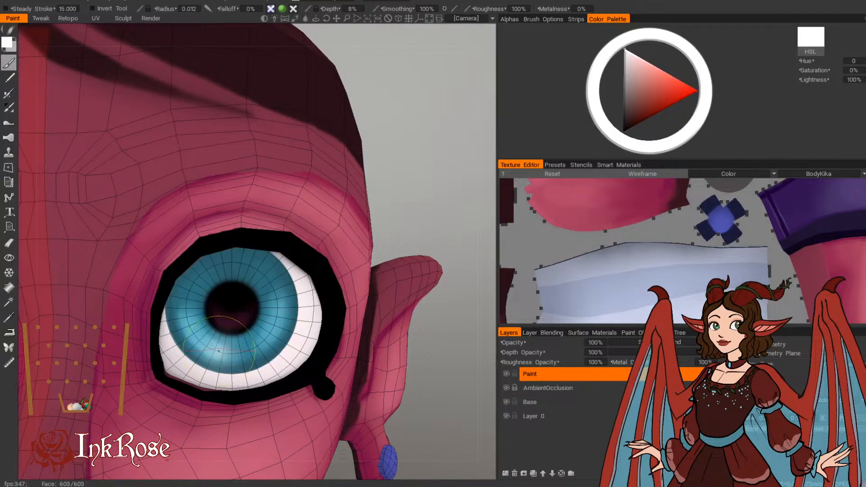
key("bracketleft")
left_click_drag(237, 277, 234, 277)
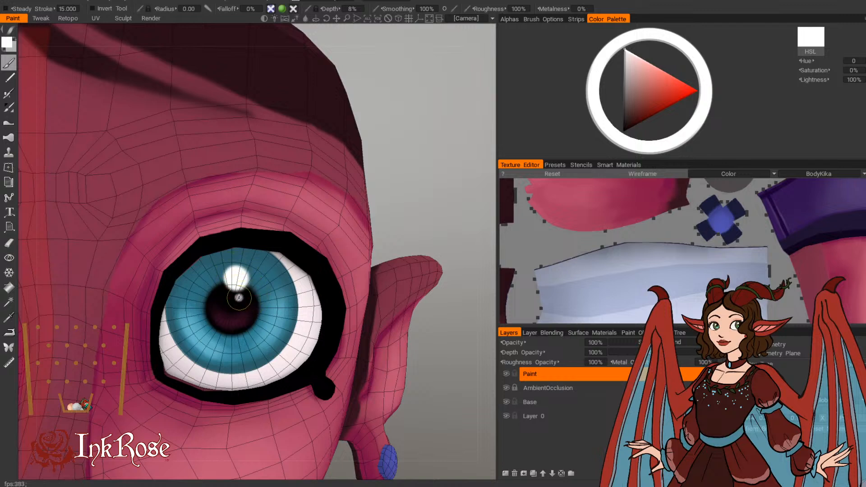
Step: Examine the painted eyes on the whole character and face from several angles and distances
right_click_drag(424, 212, 392, 174)
left_click_drag(391, 174, 346, 157)
right_click_drag(351, 188, 351, 179)
left_click_drag(350, 179, 313, 220)
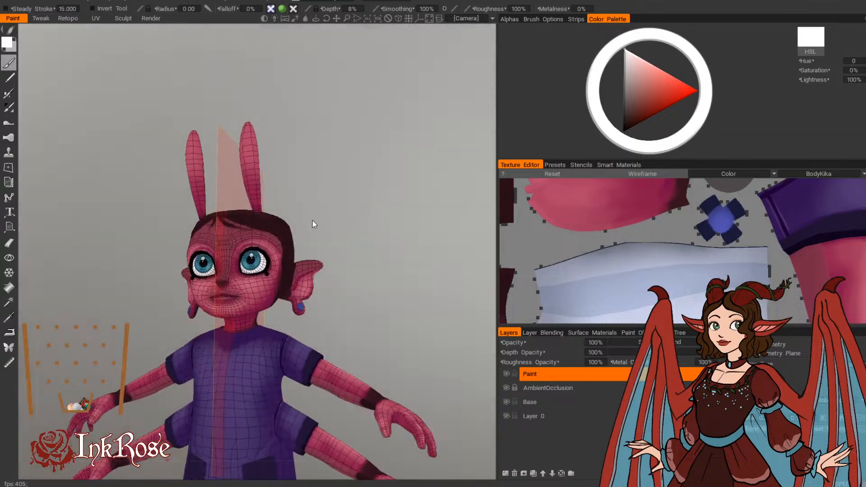
right_click_drag(313, 221, 360, 217)
middle_click_drag(360, 217, 341, 250)
right_click_drag(342, 250, 361, 250)
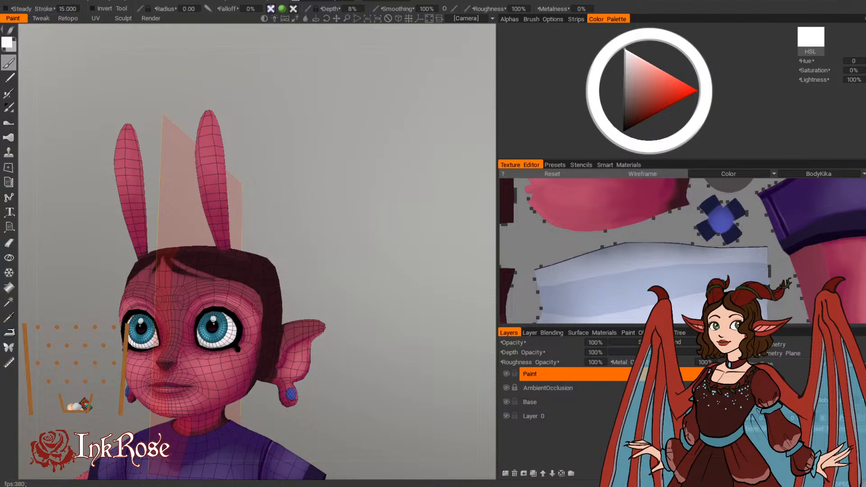
left_click_drag(354, 192, 427, 236)
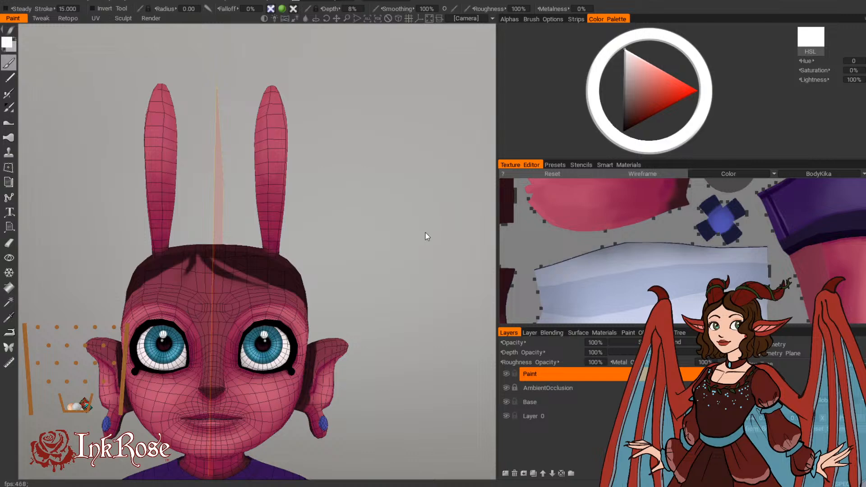
scroll(416, 242, "up", 5)
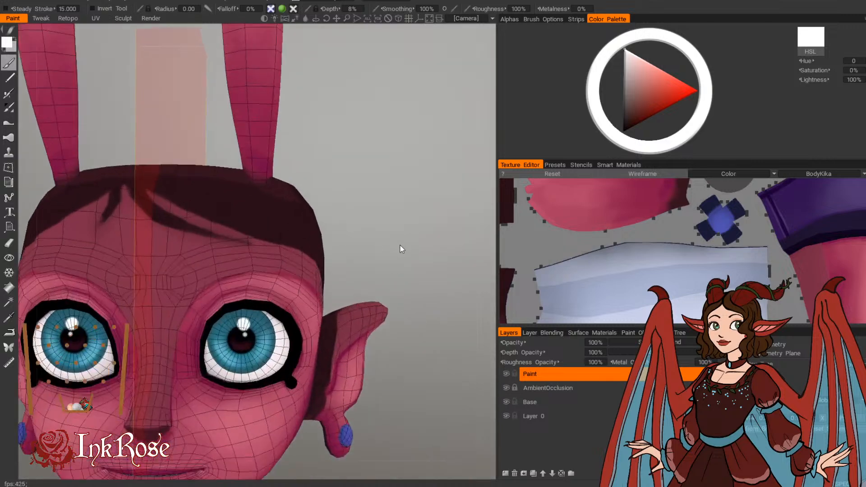
scroll(408, 248, "down", 2)
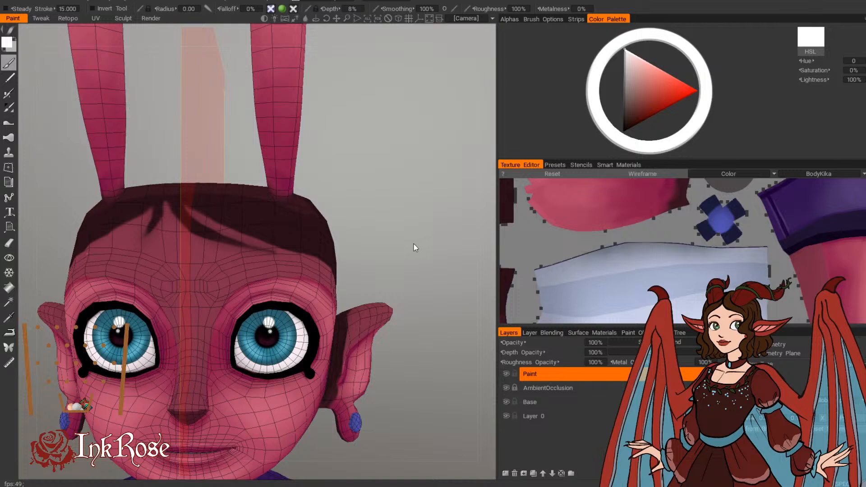
scroll(455, 240, "up", 5)
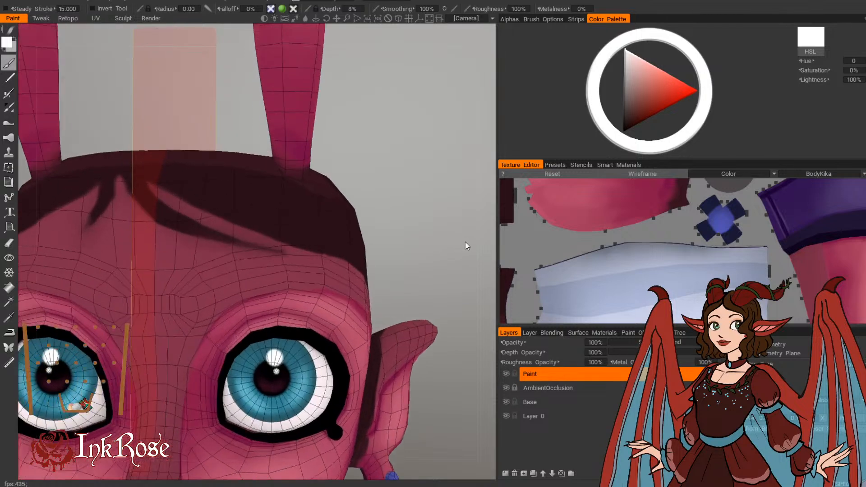
Step: Sample a light teal of hue 191, saturation 55% and lightness 69%, and brush it along the iris's inner side at radius 0.012
key("v")
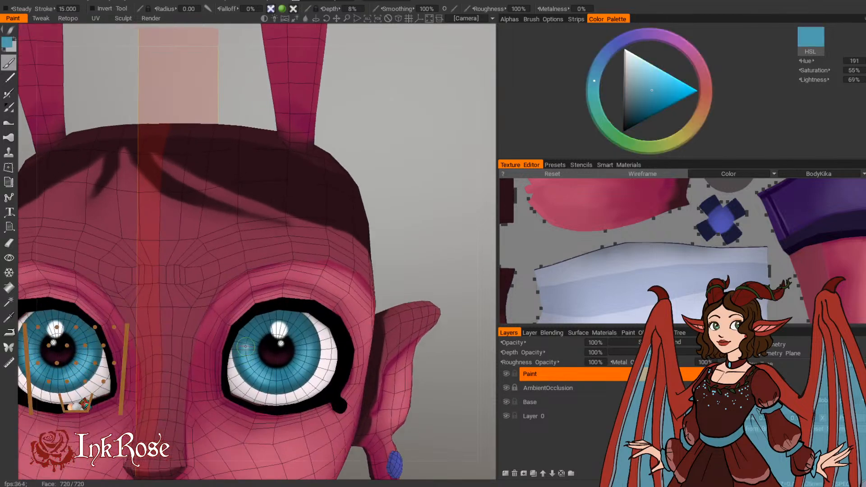
key("]")
key("]")
key("]")
key("]")
key("]")
left_click_drag(246, 341, 248, 334)
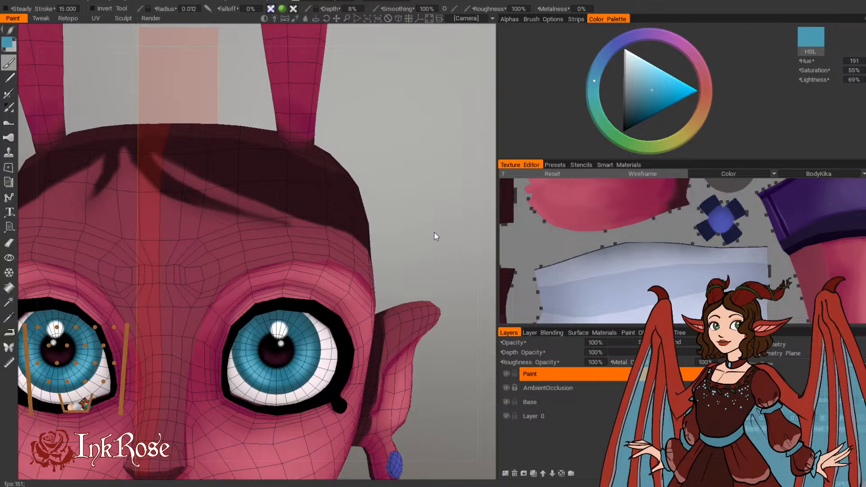
Step: Sample a darker iris teal and deepen the paint colour to hue 191, saturation 71% and lightness 29%
middle_click_drag(435, 233, 398, 197)
scroll(399, 197, "up", 3)
left_click_drag(419, 199, 400, 191)
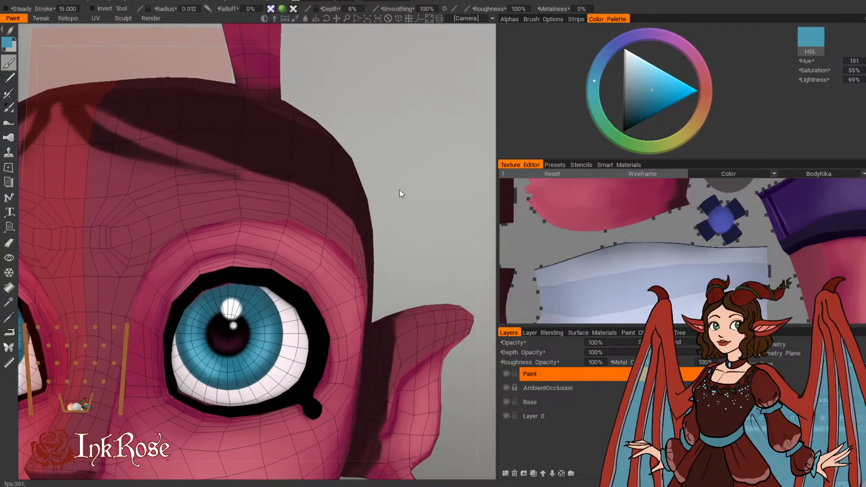
mouse_move(425, 180)
middle_mouse_down()
mouse_move(414, 162)
mouse_move(421, 166)
middle_mouse_up()
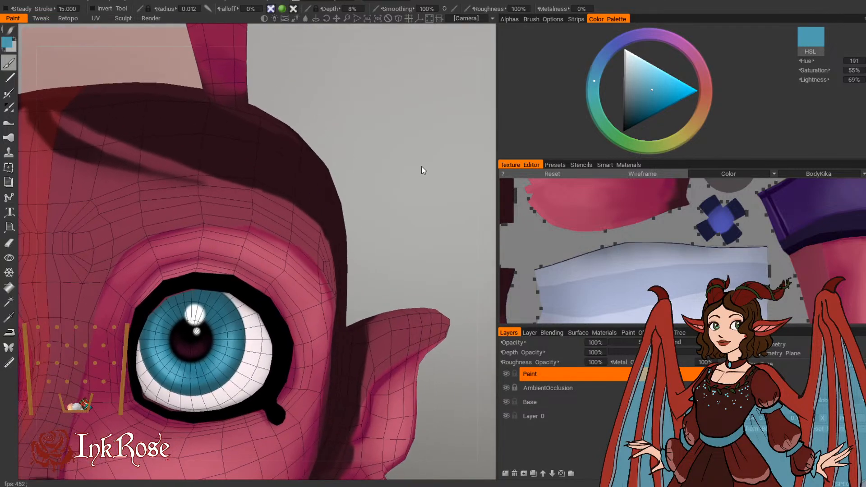
left_click_drag(375, 172, 368, 166)
key("v")
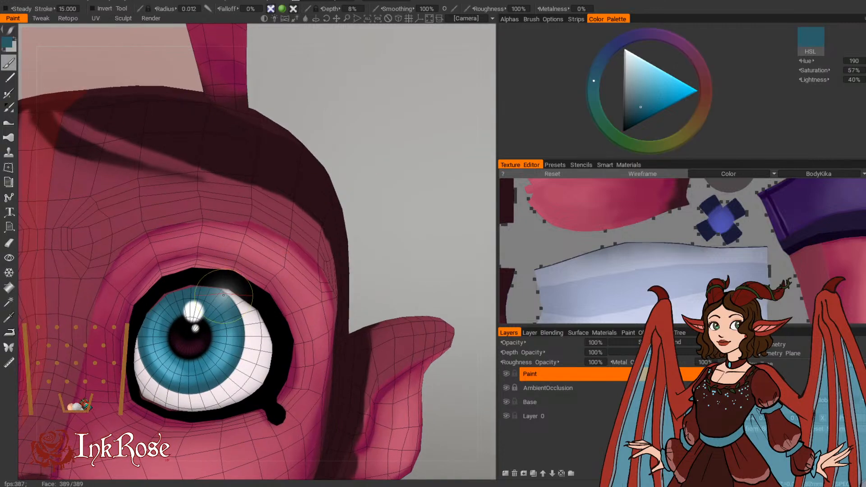
left_click(7, 46)
left_click(245, 264)
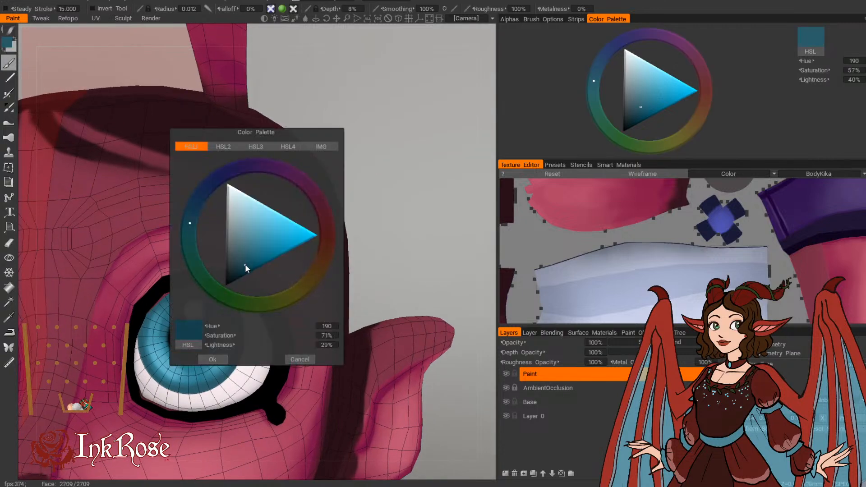
left_click(212, 359)
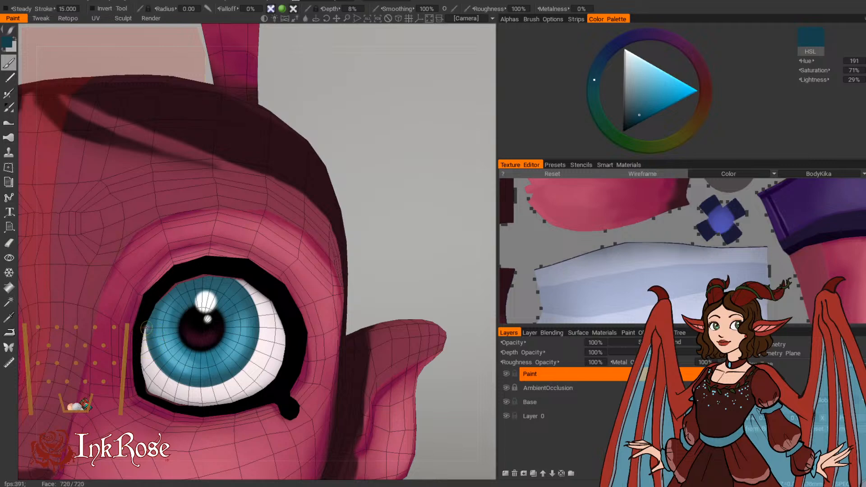
Step: Define the outer rim of the iris with thin dark teal strokes, using a small brush
left_click_drag(242, 244, 275, 241, "alt")
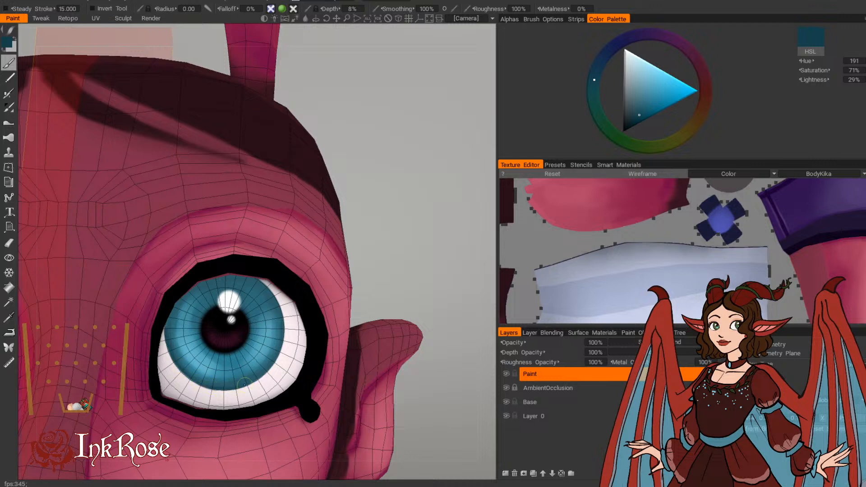
left_click_drag(410, 199, 419, 182)
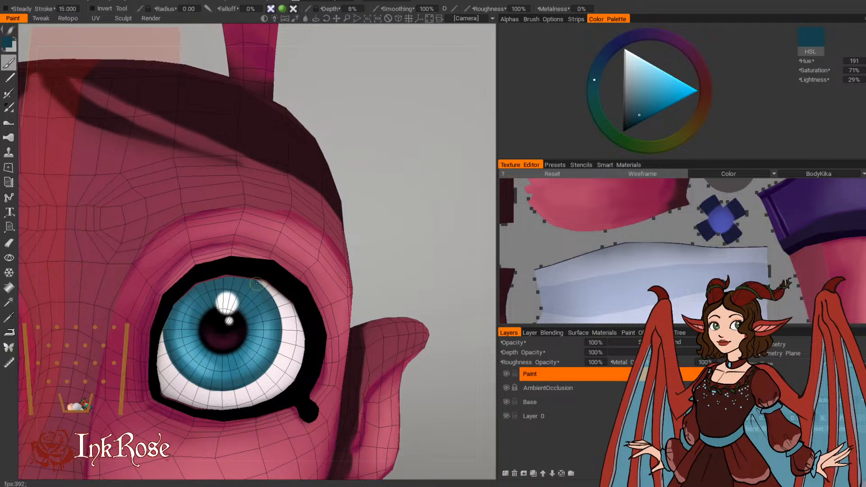
left_click_drag(369, 231, 374, 208)
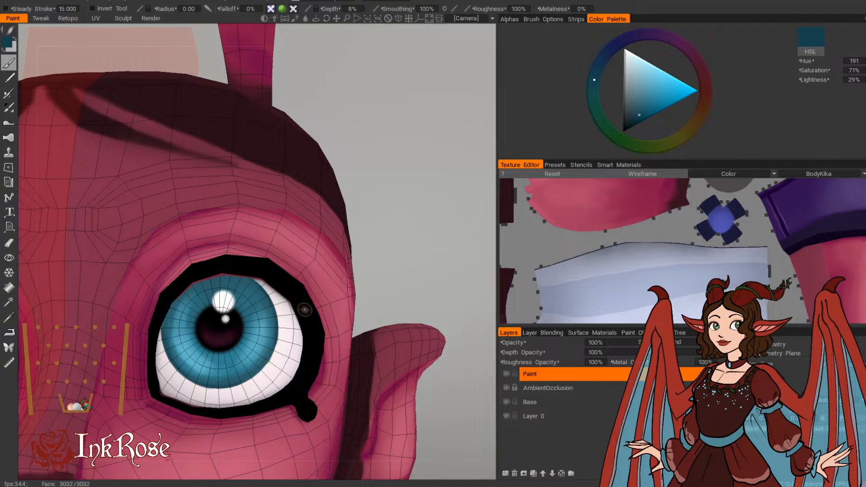
left_click_drag(399, 262, 378, 235)
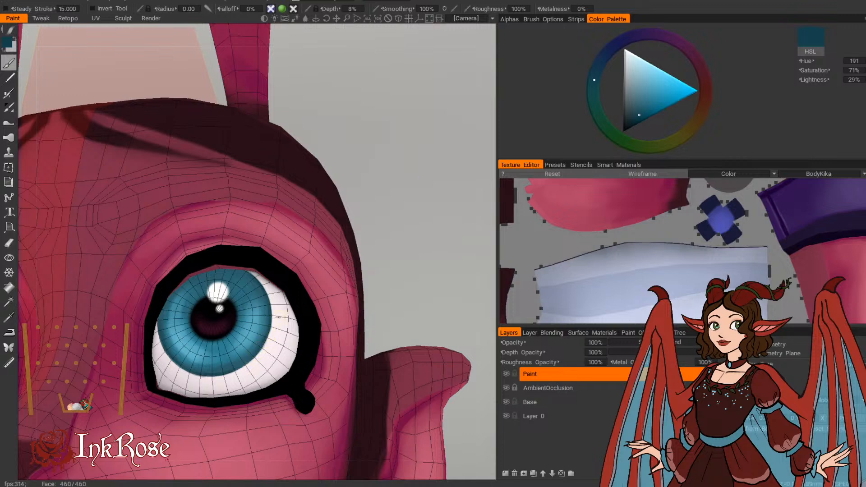
left_click_drag(375, 257, 362, 213)
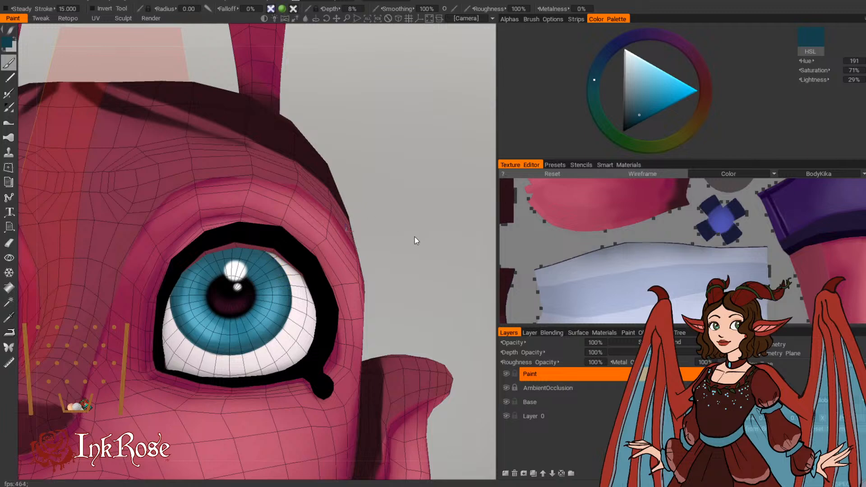
Step: Examine the dark-rimmed irises from the front and three-quarter view, up close and at full-character distance
scroll(416, 237, "down", 8)
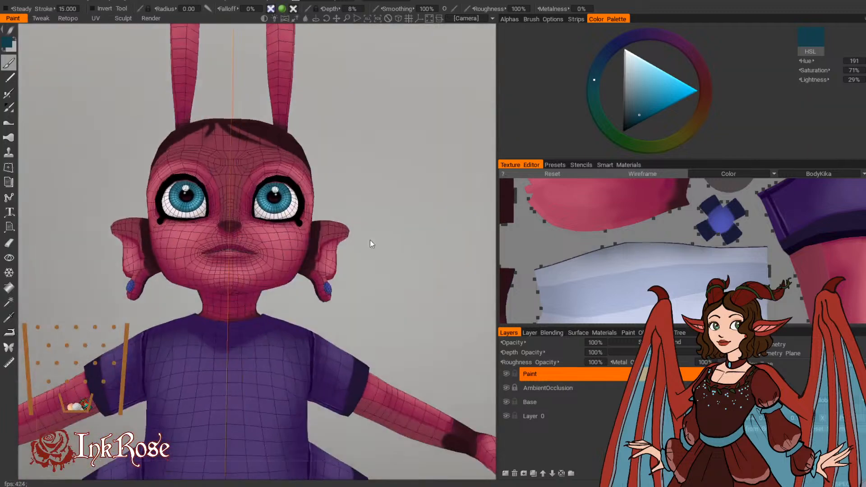
right_click_drag(443, 238, 417, 264)
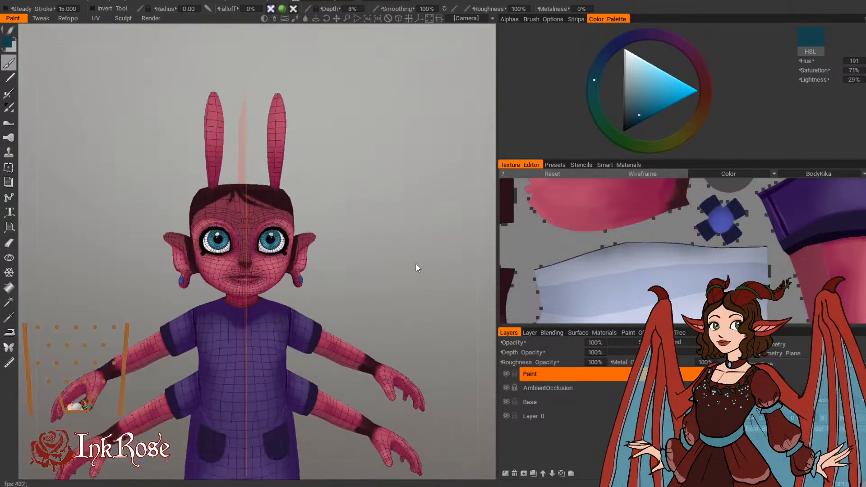
left_click_drag(416, 264, 378, 240)
right_click_drag(378, 239, 399, 158)
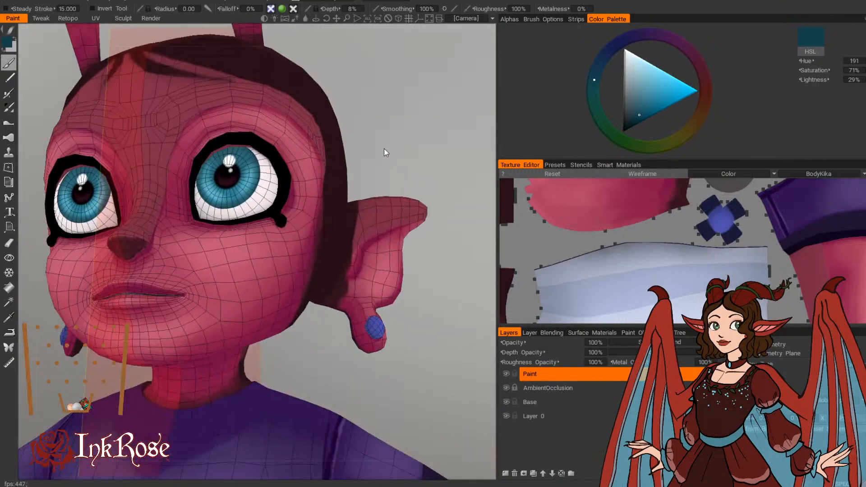
scroll(387, 143, "down", 6)
left_click_drag(387, 133, 389, 121)
scroll(358, 140, "down", 2)
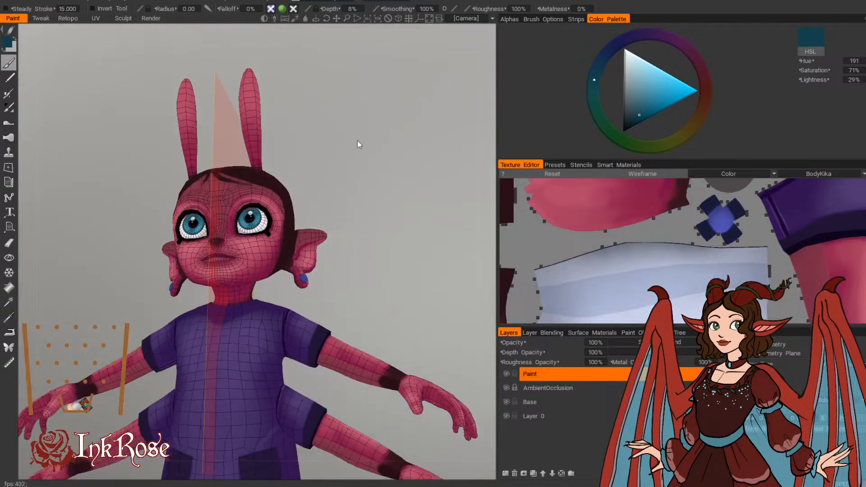
scroll(359, 144, "down", 3)
Step: Make the hidden hair, fur cuffs and collar visible again together with the neighbouring characters
left_click(551, 334)
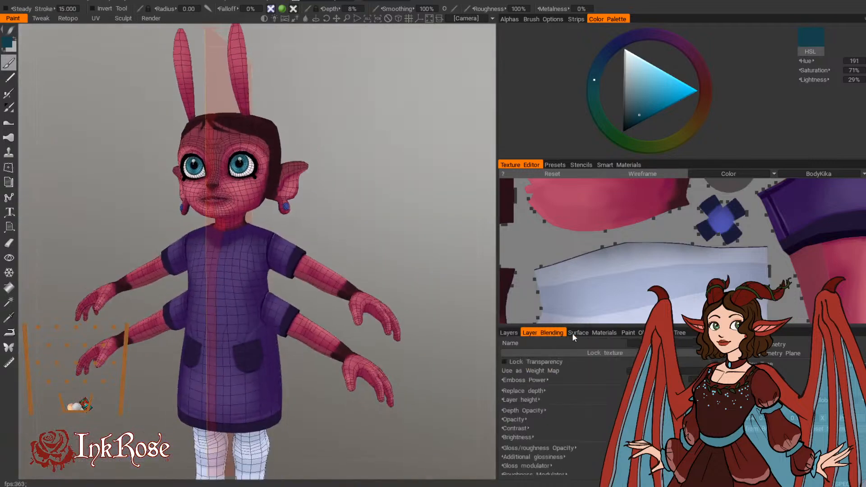
left_click(572, 333)
left_click(504, 353)
left_click(509, 332)
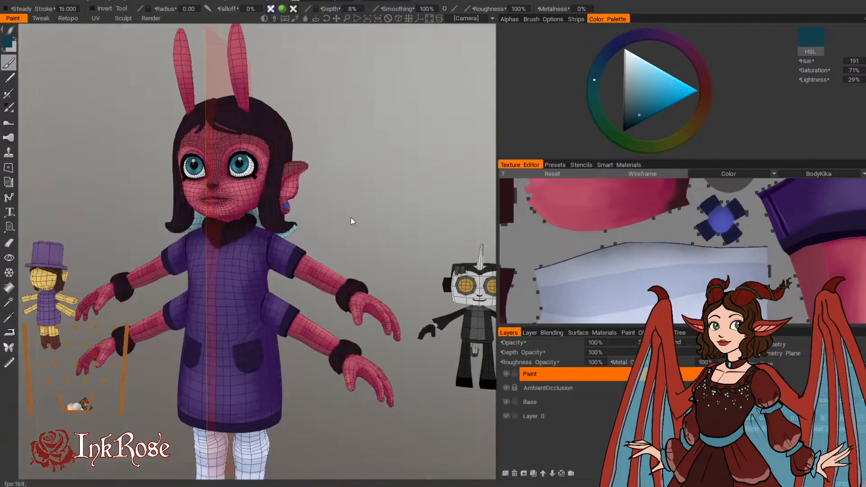
Step: Examine the character with her hair from the front, the side and behind
scroll(352, 212, "up", 4)
left_click_drag(352, 265, 343, 229)
scroll(371, 281, "down", 3)
middle_click_drag(343, 229, 361, 273)
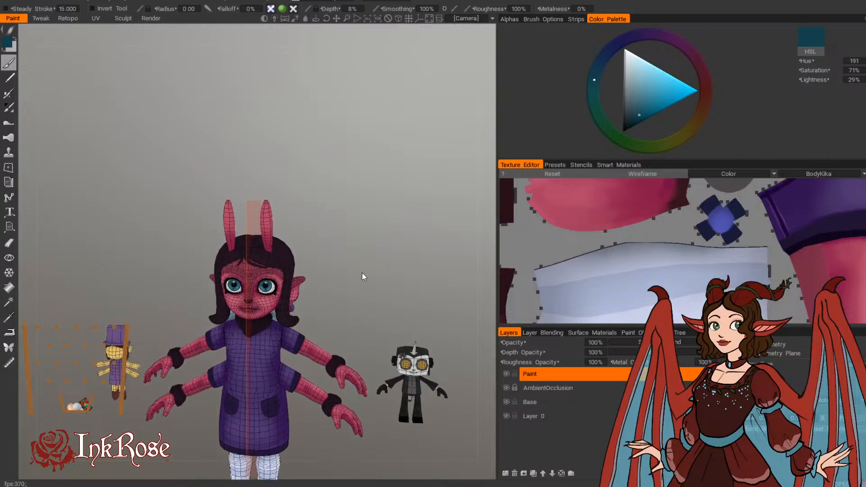
right_click_drag(362, 272, 422, 345)
left_click_drag(422, 345, 382, 327)
middle_click_drag(385, 329, 378, 360)
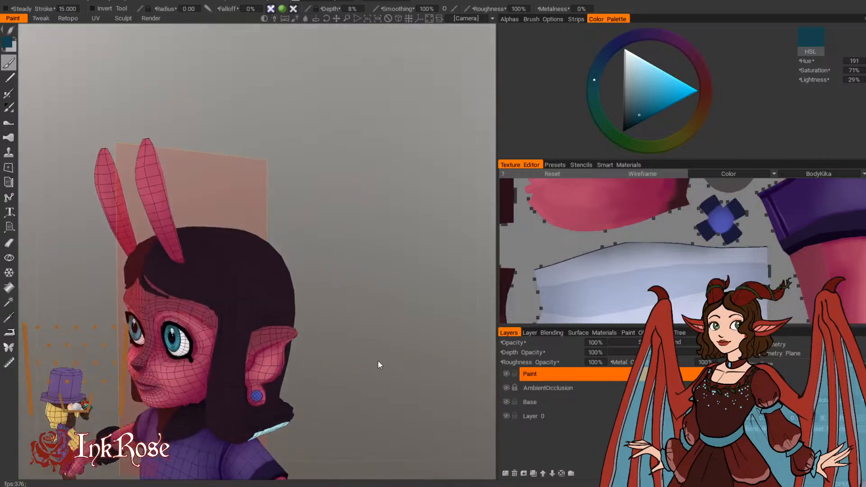
right_click_drag(377, 360, 338, 294)
mouse_move(341, 298)
left_mouse_down()
mouse_move(361, 283)
mouse_move(337, 297)
left_mouse_up()
middle_click_drag(337, 297, 397, 386)
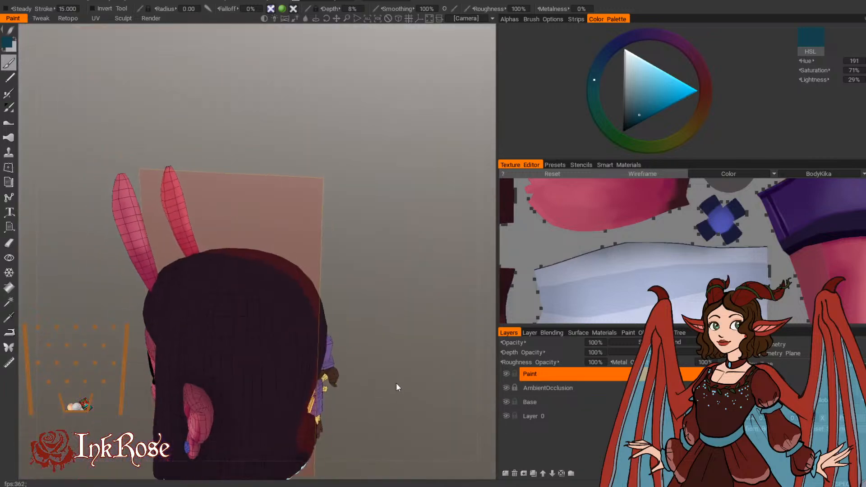
Step: Sample the dark hair colour at the back of the head and lighten it to hue 311, saturation 43% and lightness 21%
left_click_drag(397, 386, 373, 213)
middle_click_drag(373, 212, 381, 252)
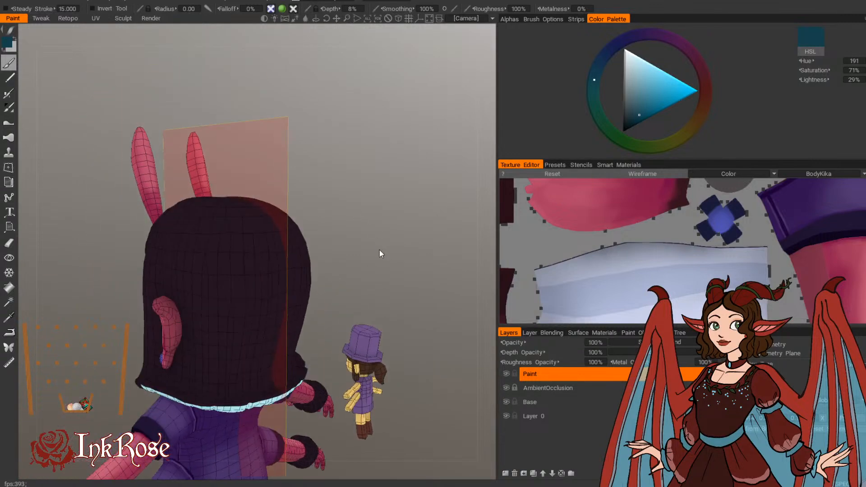
left_click_drag(361, 210, 365, 197)
key("v")
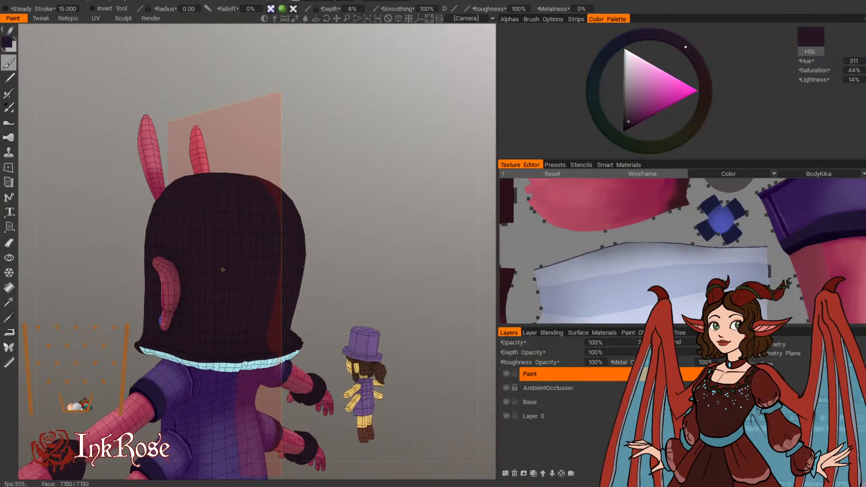
left_click(6, 45)
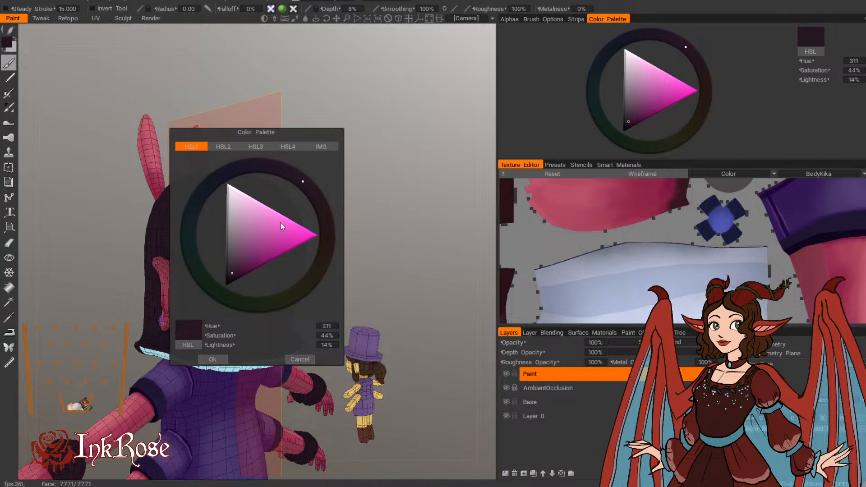
left_click_drag(233, 272, 234, 267)
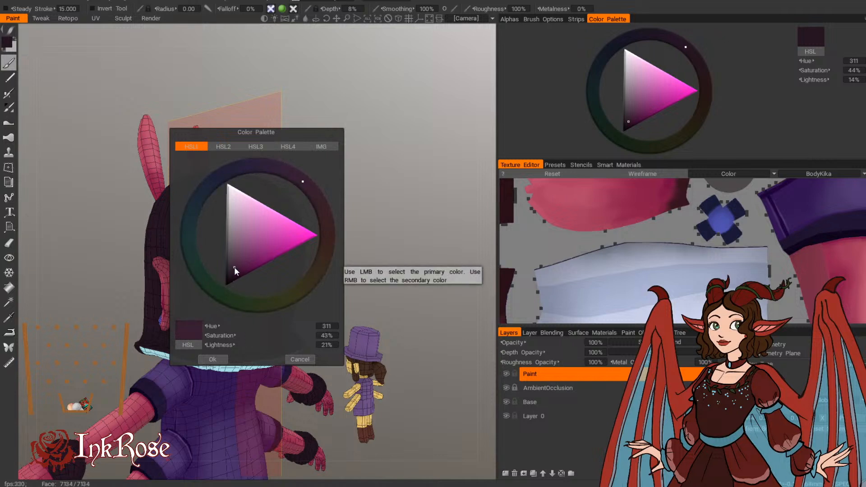
left_click(213, 360)
Step: Brush the first lighter vertical strands down the back of the hair behind the ear, at radius 0.043
key("bracketright")
left_click_drag(219, 223, 220, 335)
mouse_move(352, 189)
left_mouse_down()
mouse_move(322, 195)
mouse_move(359, 245)
mouse_move(366, 285)
mouse_move(340, 290)
left_mouse_up()
key("bracketright")
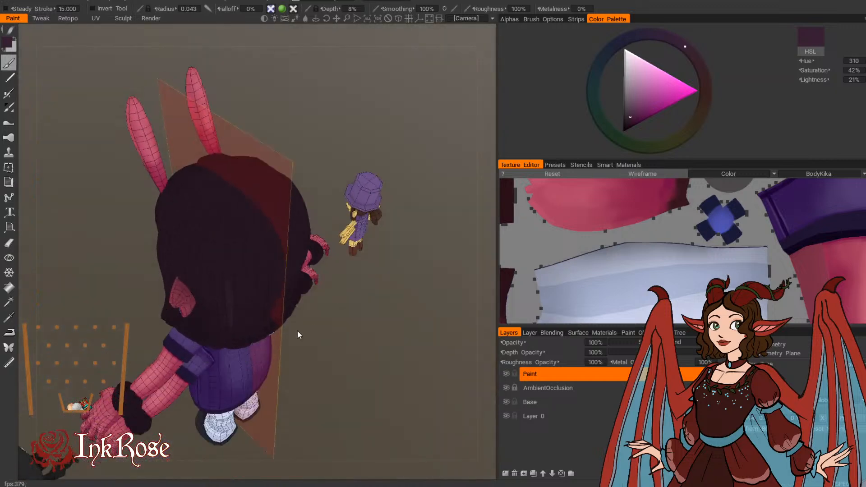
left_click_drag(234, 331, 236, 283)
mouse_move(279, 366)
left_mouse_down()
mouse_move(349, 368)
mouse_move(320, 379)
mouse_move(314, 390)
mouse_move(319, 363)
left_mouse_up()
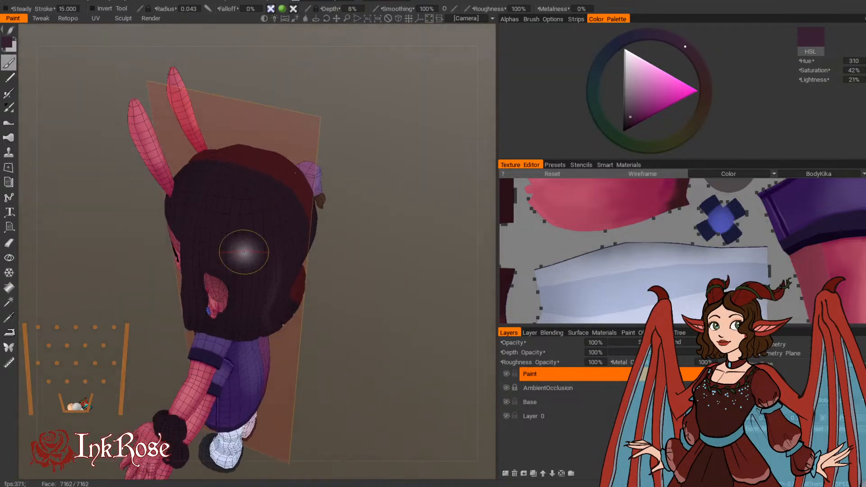
mouse_move(243, 252)
left_mouse_down()
mouse_move(242, 266)
mouse_move(245, 203)
mouse_move(244, 271)
left_mouse_up()
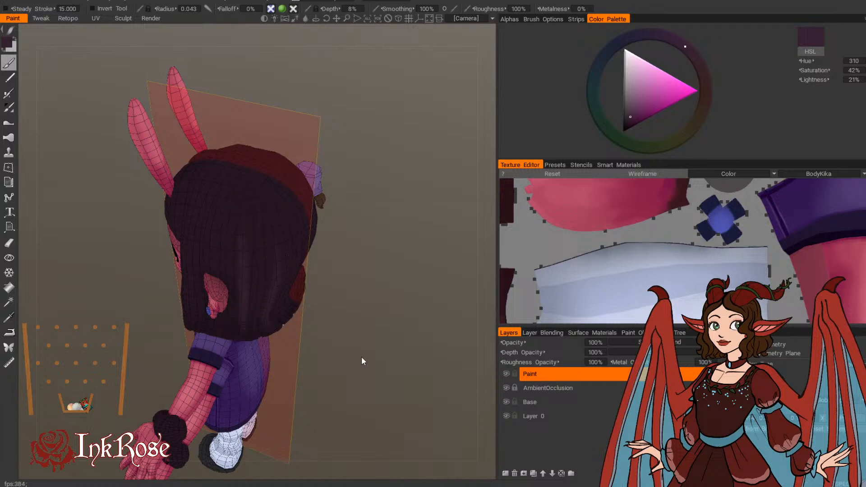
Step: Extend the light strands from the crown down the back of the hair with a wider brush of radius 0.056
left_click_drag(362, 357, 360, 386)
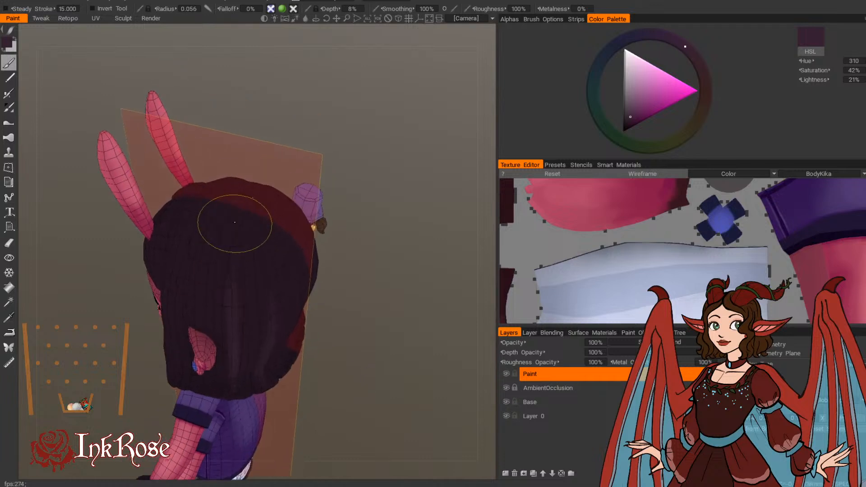
left_click_drag(234, 222, 232, 301)
left_click_drag(234, 246, 239, 360)
left_click_drag(319, 351, 319, 381)
Step: Paint light strands near the symmetry line at the back of the hair, at radius 0.058 and then 0.040
key("bracketleft")
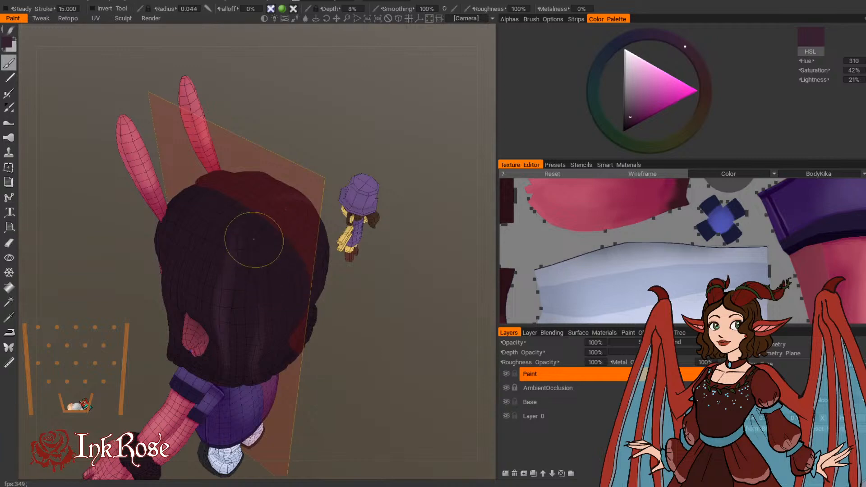
mouse_move(366, 398)
left_mouse_down()
mouse_move(396, 377)
mouse_move(374, 383)
mouse_move(343, 369)
left_mouse_up()
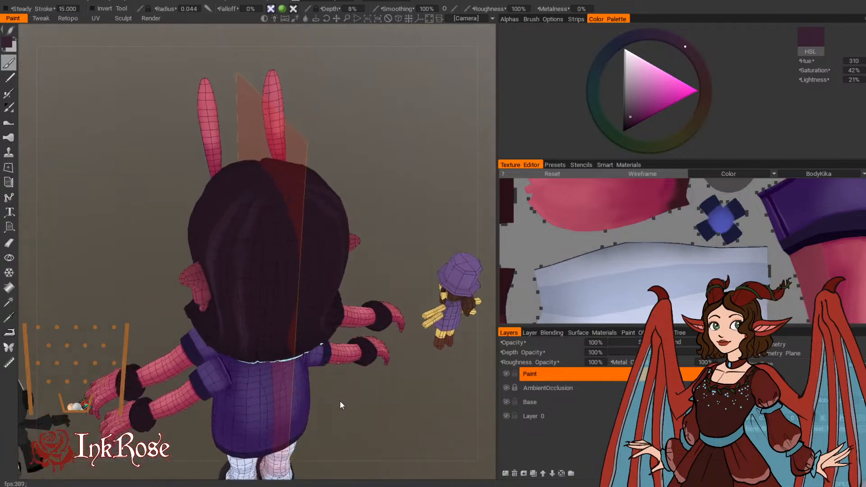
left_click_drag(340, 400, 328, 399)
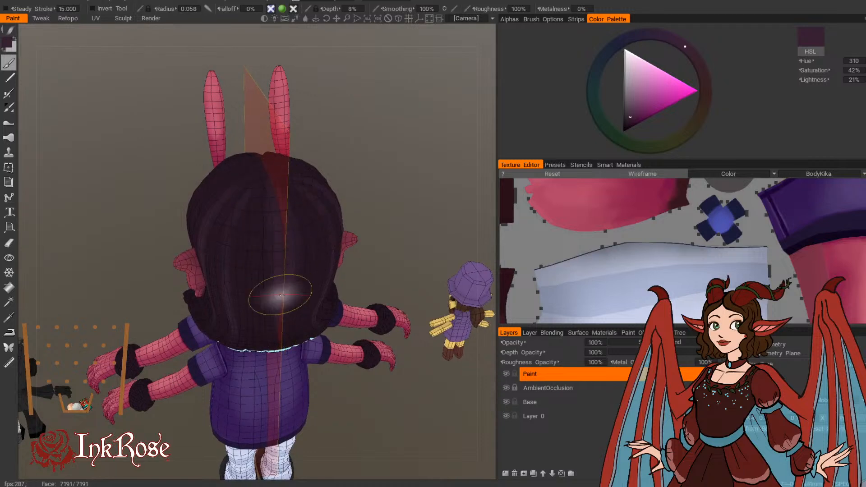
left_click_drag(281, 296, 280, 332)
key("bracketleft")
key("bracketleft")
key("bracketleft")
key("bracketleft")
left_click_drag(258, 284, 256, 333)
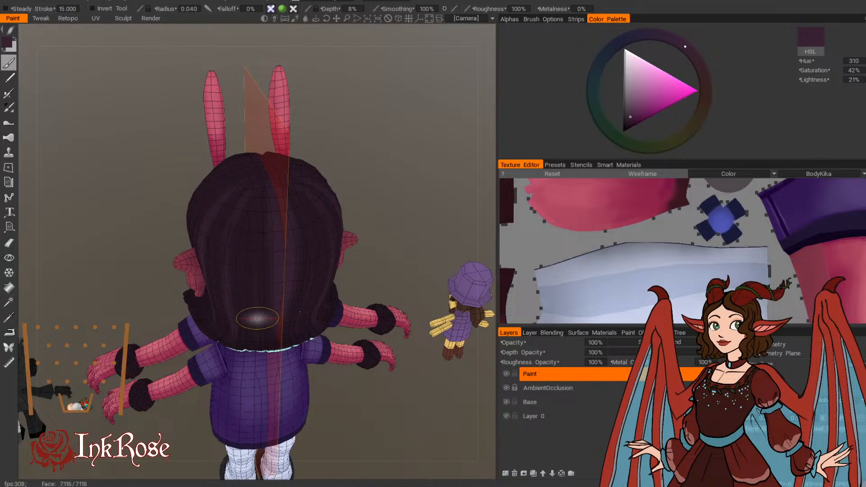
left_click_drag(260, 209, 253, 239)
Step: Blend a soft lighter tone down from the crown between the back strands, using a brush radius of 0.068
left_click_drag(380, 106, 398, 146)
key("bracketright")
key("bracketright")
key("bracketright")
key("bracketright")
key("bracketright")
left_click_drag(267, 190, 267, 231)
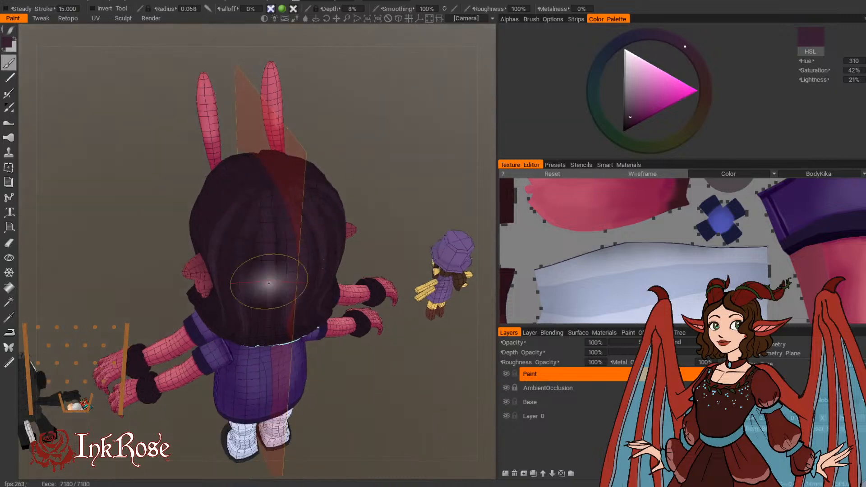
left_click_drag(387, 145, 430, 153)
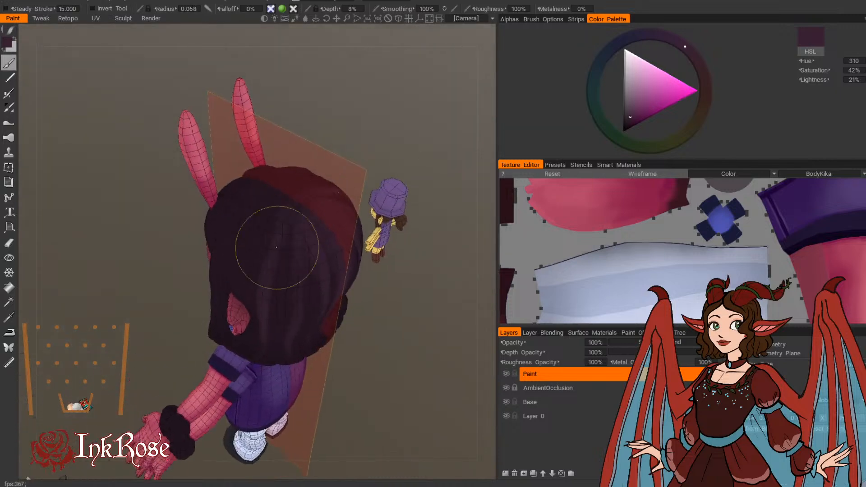
left_click_drag(290, 218, 290, 291)
Step: Brush a long light strand down the back of the hair at radius 0.048, and brighten its upper part at radius 0.060
left_click_drag(362, 409, 366, 352)
key("bracketleft")
key("bracketleft")
key("bracketleft")
key("bracketleft")
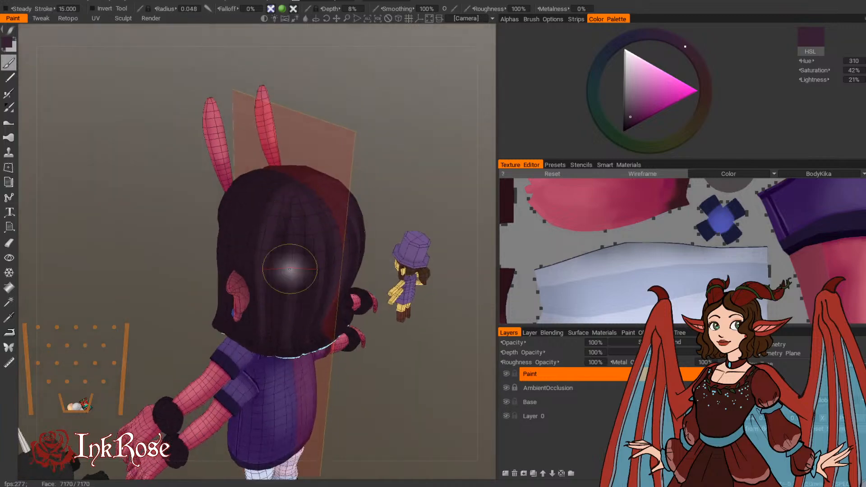
left_click_drag(289, 194, 290, 324)
key("bracketright")
key("bracketright")
left_click_drag(293, 246, 297, 206)
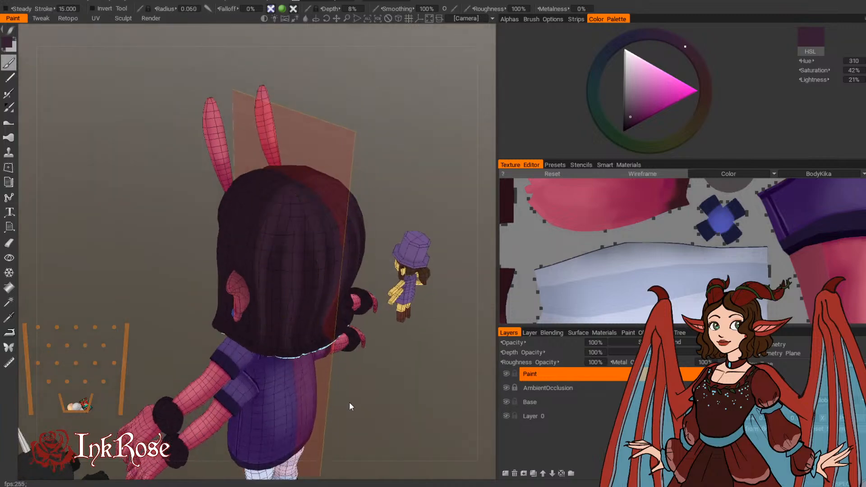
Step: Define narrower light strands from the crown toward the hem at the back of the hair, at radius 0.047
left_click_drag(349, 403, 336, 391)
key("bracketleft")
key("bracketleft")
left_click_drag(285, 184, 293, 324)
mouse_move(336, 401)
left_mouse_down()
mouse_move(350, 425)
mouse_move(335, 391)
left_mouse_up()
left_click_drag(267, 174, 268, 257)
left_click_drag(269, 214, 278, 317)
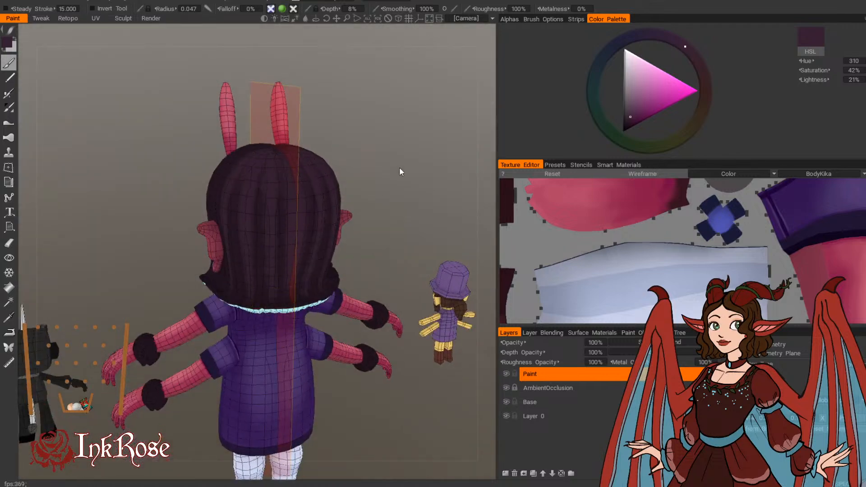
Step: Carry the lighter strands round to the side of the hair above the ear, using a brush radius of 0.048
left_click_drag(399, 171, 460, 186)
key("bracketleft")
key("bracketleft")
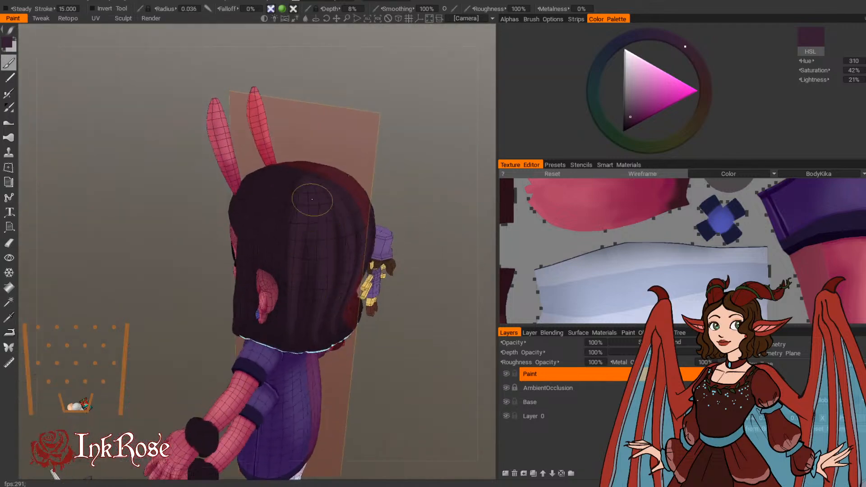
key("bracketleft")
key("bracketleft")
key("bracketleft")
left_click_drag(407, 141, 428, 150)
key("bracketright")
key("bracketright")
key("bracketright")
key("bracketright")
key("bracketright")
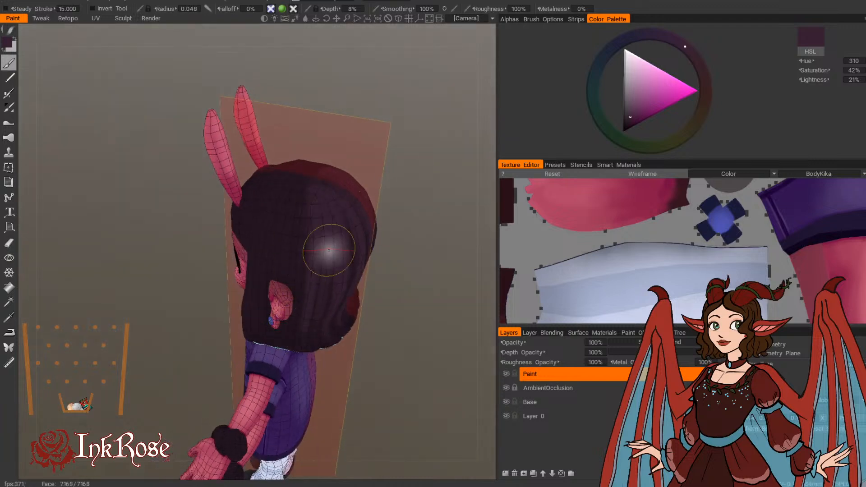
left_click_drag(361, 246, 435, 230)
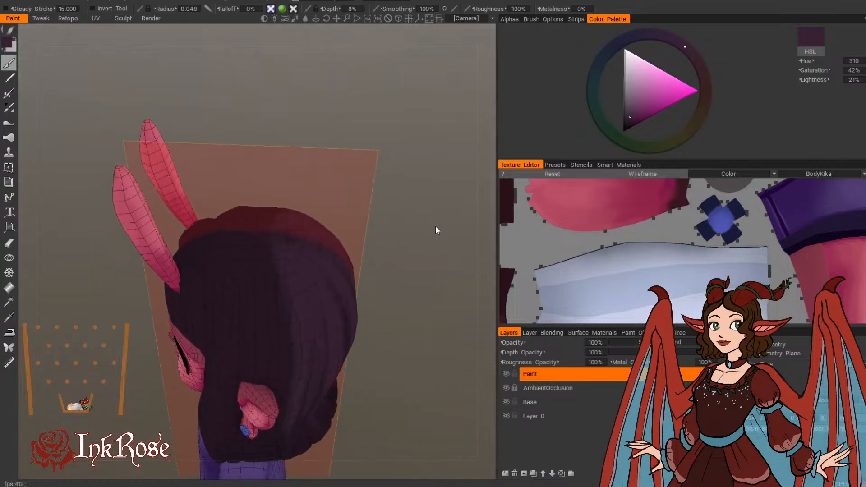
left_click_drag(257, 270, 255, 340)
Step: Add thinner light strands above and behind the ear, reducing the brush radius to 0.028 and then 0.024
left_click_drag(410, 280, 400, 265)
key("[")
key("[")
left_click_drag(270, 246, 283, 355)
key("[")
key("[")
key("[")
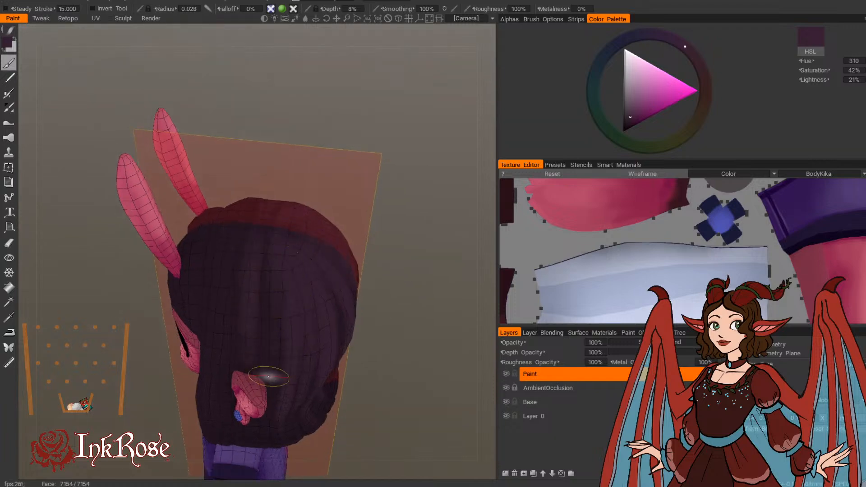
left_click_drag(276, 302, 267, 348)
left_click_drag(271, 256, 274, 289)
key("[")
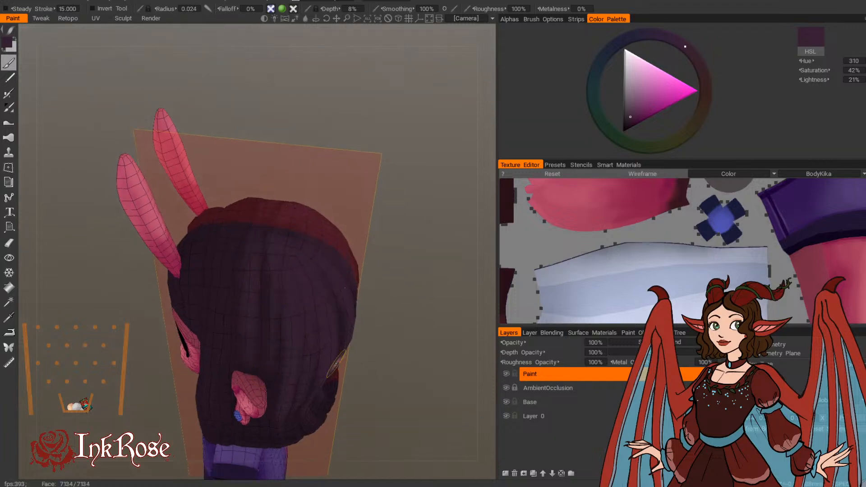
Step: Examine the highlighted hair strands from the front and the side of the head
left_click_drag(335, 364, 451, 361, "alt")
middle_click_drag(343, 354, 447, 149, "alt")
left_click_drag(433, 181, 452, 158, "alt")
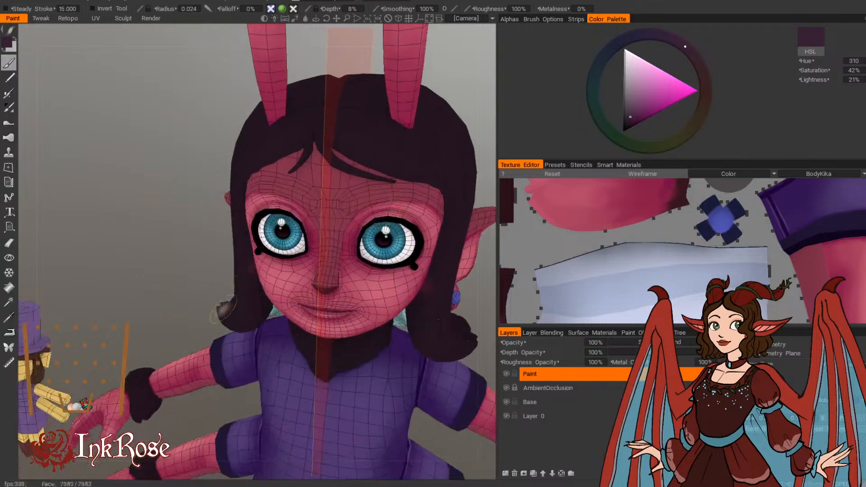
middle_click_drag(222, 309, 245, 198, "alt")
scroll(253, 194, "down", 3)
left_click_drag(260, 192, 368, 270, "alt")
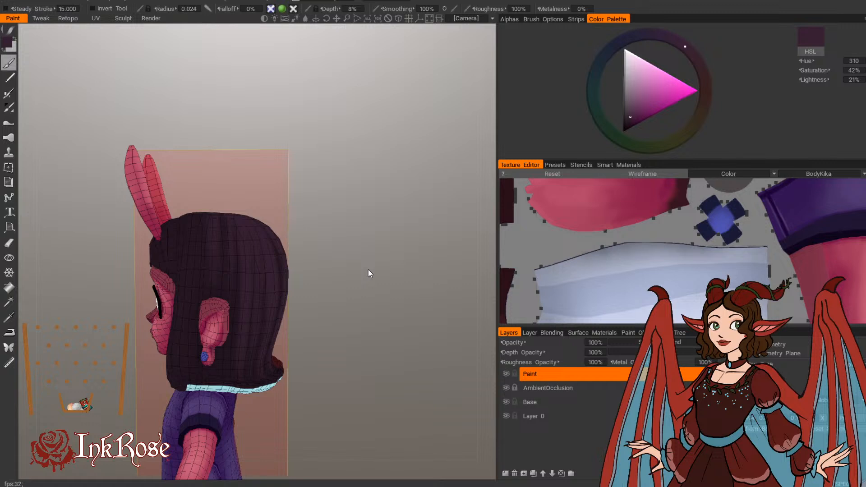
Step: Paint a broad light strand from the crown to the hem in front of the ear, at brush radius 0.045
left_click_drag(368, 270, 414, 331)
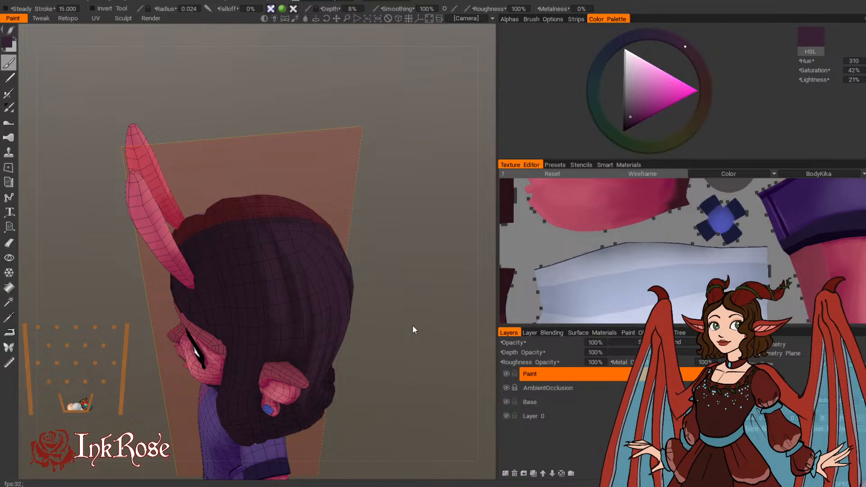
left_click_drag(412, 329, 388, 257)
key("bracketright")
left_click_drag(230, 217, 237, 397)
left_click_drag(415, 284, 424, 229)
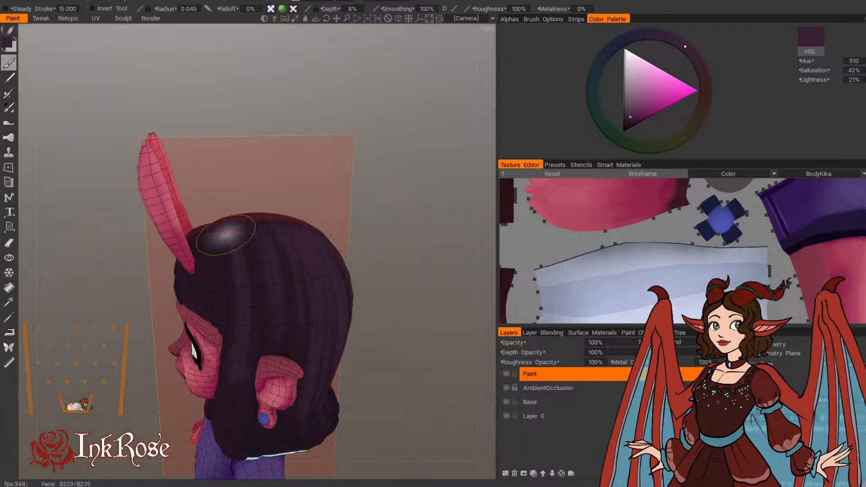
mouse_move(228, 234)
left_mouse_down()
mouse_move(243, 287)
mouse_move(233, 423)
left_mouse_up()
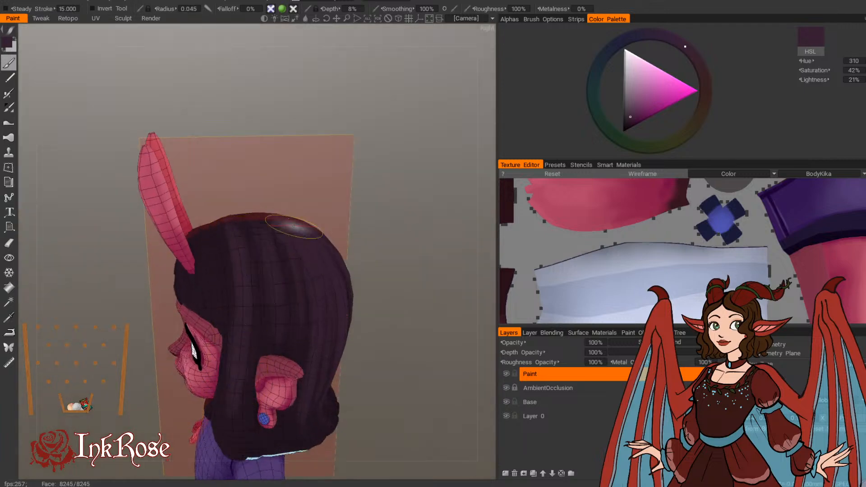
Step: Add narrower light strands on the side of the hair above the ear, reducing the brush radius to 0.036 and then 0.028
left_click_drag(420, 197, 410, 231)
key("bracketleft")
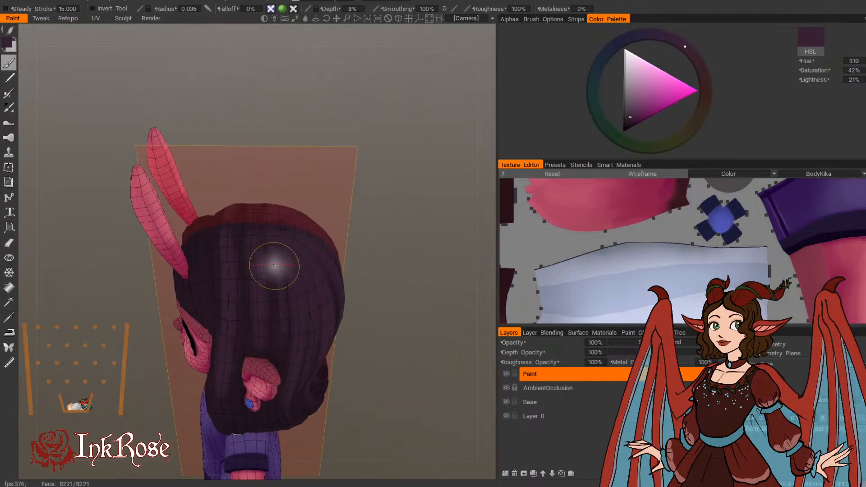
left_click_drag(274, 269, 279, 297)
left_click_drag(382, 250, 387, 226)
key("bracketleft")
key("bracketleft")
left_click_drag(272, 333, 273, 308)
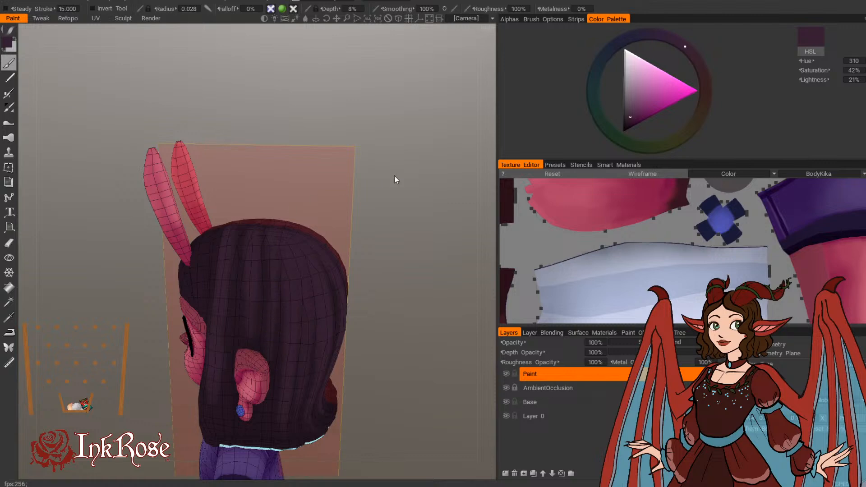
Step: Paint thin light strands down the lock between the cheek and the ear, reducing the brush radius to 0.025
left_click_drag(394, 180, 393, 259)
middle_click_drag(398, 309, 386, 270)
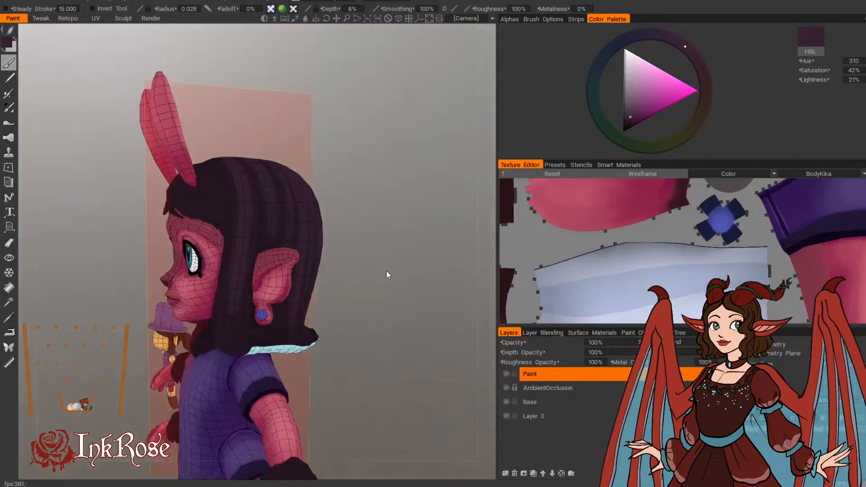
right_click_drag(386, 270, 413, 280)
middle_click_drag(413, 280, 391, 266)
mouse_move(201, 279)
left_mouse_down()
mouse_move(208, 349)
mouse_move(196, 328)
mouse_move(213, 349)
left_mouse_up()
key("bracketleft")
left_click_drag(378, 322, 357, 334)
key("bracketright")
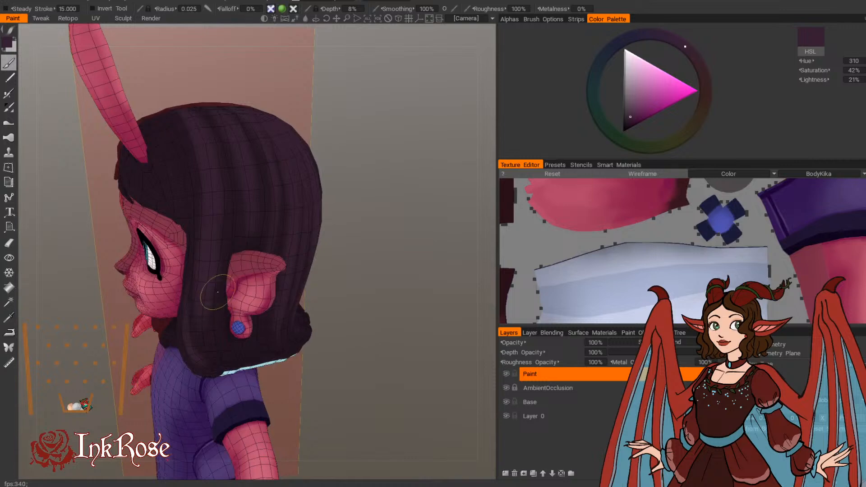
mouse_move(218, 292)
left_mouse_down()
mouse_move(227, 359)
mouse_move(221, 317)
left_mouse_up()
mouse_move(219, 270)
left_mouse_down()
mouse_move(223, 360)
mouse_move(231, 360)
left_mouse_up()
Step: Extend the light strands through the hair tips below the earring, using brush radii of 0.033 and 0.029
left_click_drag(338, 421, 276, 402)
key("bracketright")
key("bracketright")
mouse_move(246, 347)
left_mouse_down("alt")
mouse_move(362, 429)
mouse_move(321, 347)
mouse_move(223, 301)
left_mouse_up("alt")
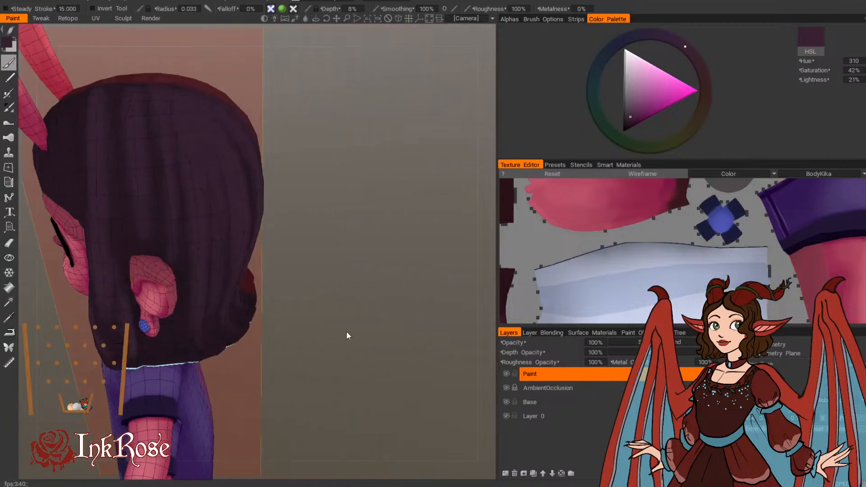
mouse_move(346, 332)
left_mouse_down()
mouse_move(382, 320)
mouse_move(400, 332)
left_mouse_up()
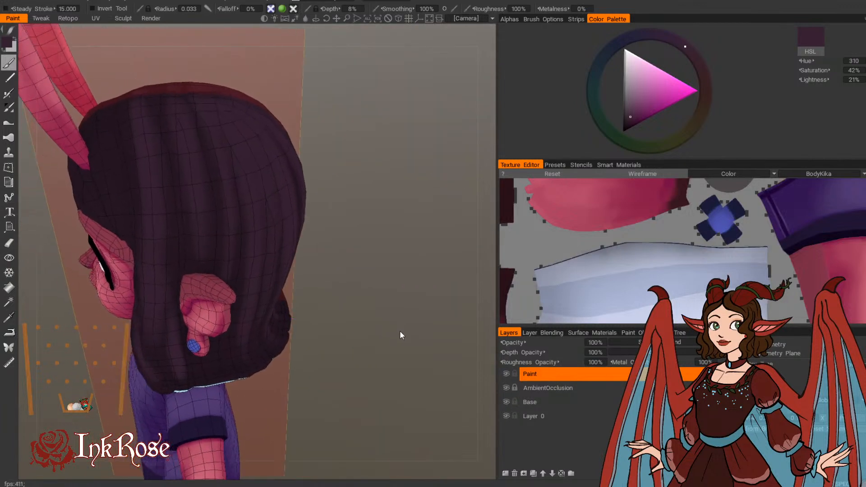
left_click_drag(356, 202, 352, 192)
mouse_move(200, 373)
right_mouse_down()
mouse_move(222, 372)
mouse_move(181, 374)
right_mouse_up()
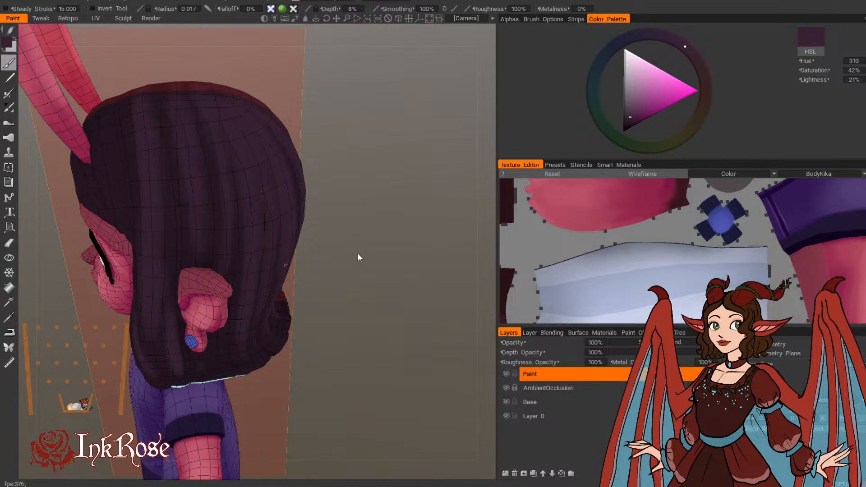
left_click_drag(358, 254, 357, 269)
right_click_drag(203, 368, 225, 368)
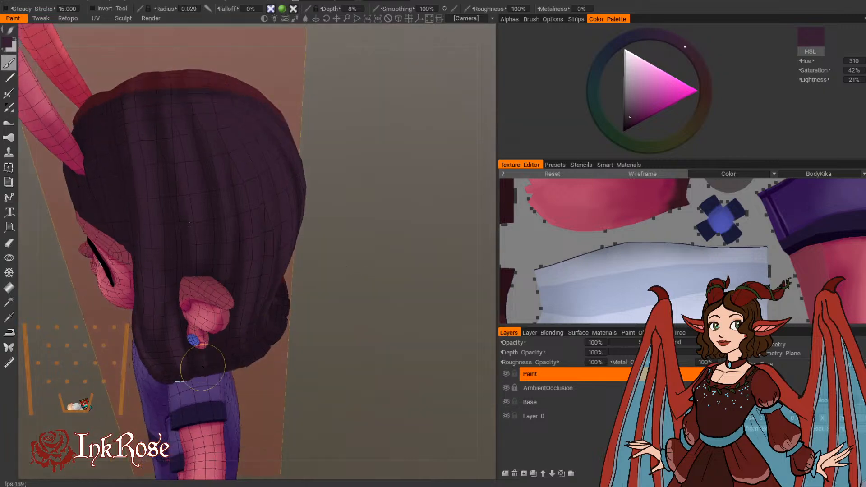
Step: Carry the light strands down to the hem behind the ear and across the back, at brush radius 0.029
left_click_drag(280, 379, 293, 361)
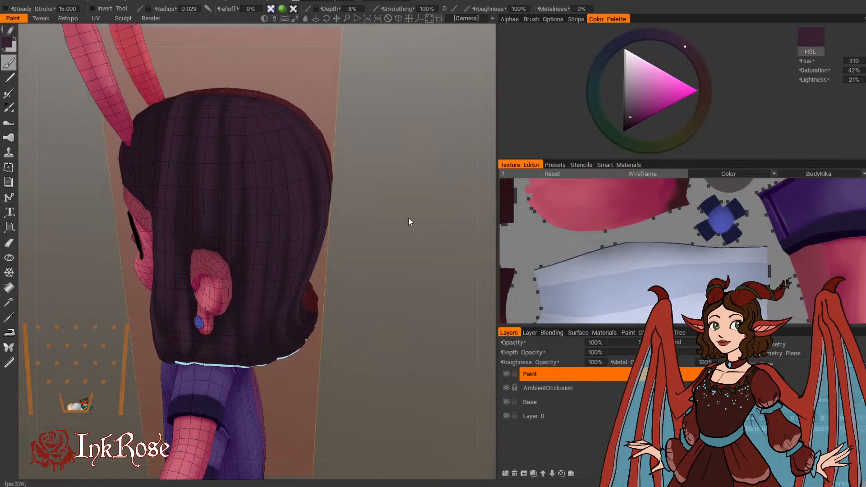
mouse_move(408, 217)
left_mouse_down()
mouse_move(397, 189)
mouse_move(411, 221)
left_mouse_up()
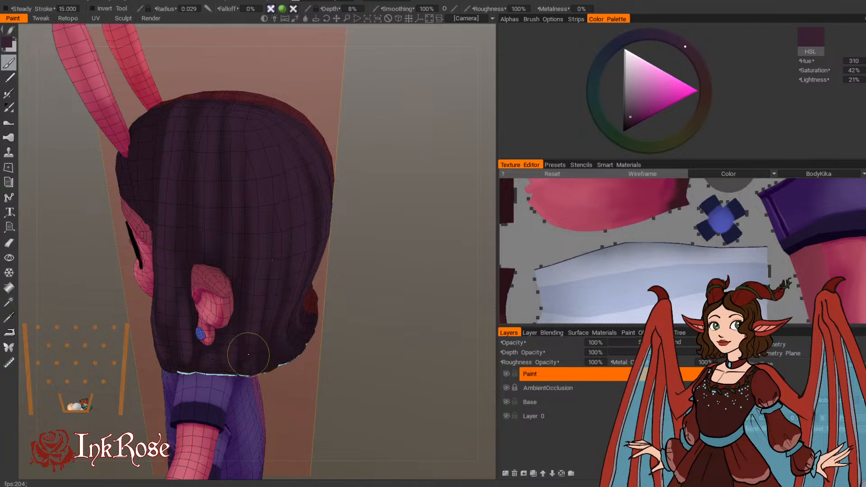
left_click_drag(313, 387, 296, 417)
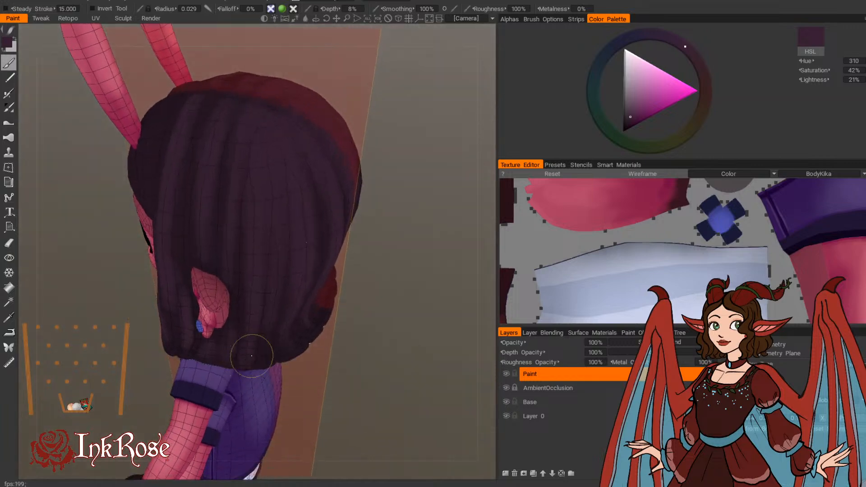
mouse_move(332, 392)
left_mouse_down()
mouse_move(290, 358)
mouse_move(300, 344)
left_mouse_up()
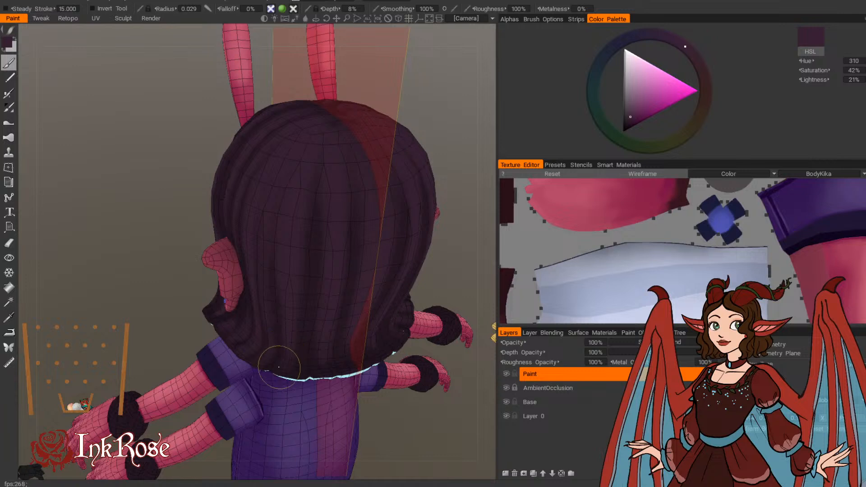
left_click_drag(280, 315, 308, 283, "alt")
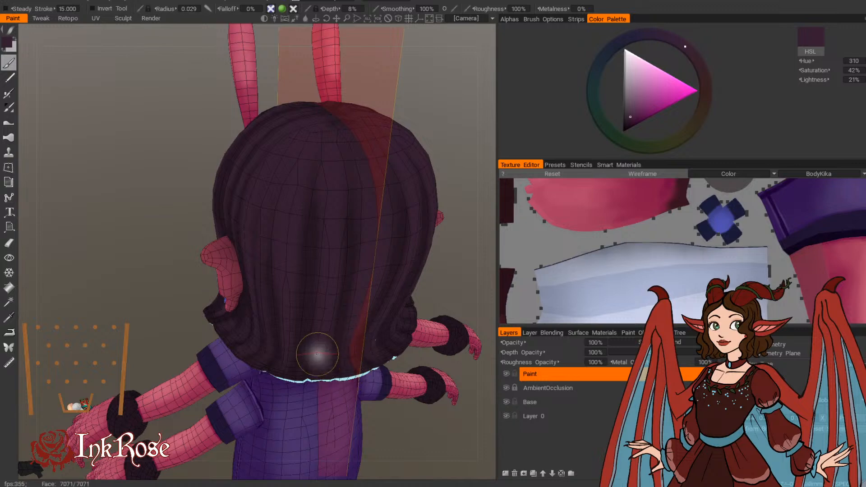
Step: Start lighter purple strands on the outer side of the dark fur cuff at the wrist, using a smaller brush
mouse_move(152, 372)
left_mouse_down("alt")
mouse_move(145, 402)
mouse_move(267, 371)
mouse_move(278, 343)
mouse_move(275, 289)
mouse_move(353, 311)
left_mouse_up("alt")
scroll(353, 308, "up", 3)
middle_click_drag(358, 316, 365, 333, "alt")
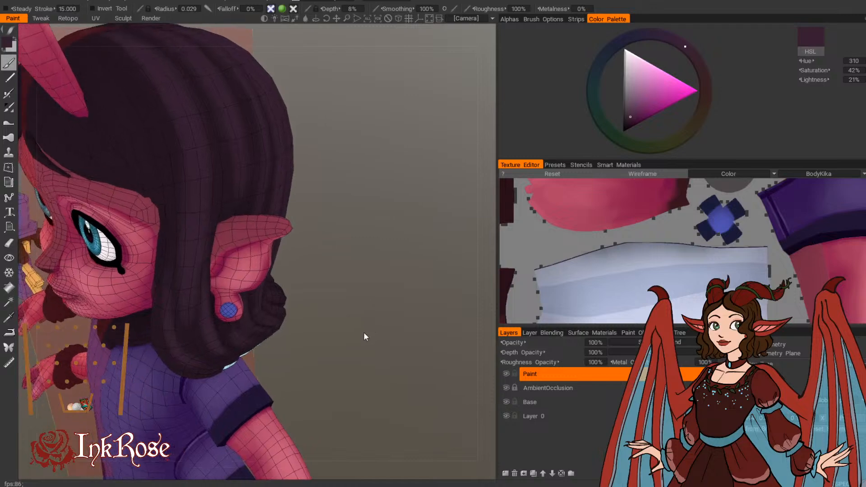
mouse_move(365, 336)
left_mouse_down("alt")
mouse_move(340, 272)
mouse_move(257, 361)
left_mouse_up("alt")
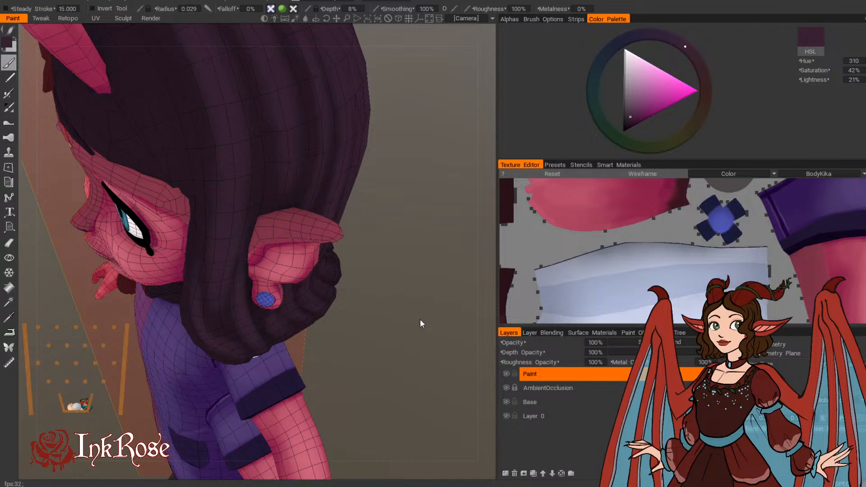
mouse_move(418, 320)
left_mouse_down()
mouse_move(393, 222)
mouse_move(384, 311)
mouse_move(191, 310)
mouse_move(160, 266)
mouse_move(370, 296)
mouse_move(444, 258)
mouse_move(365, 272)
mouse_move(421, 286)
mouse_move(311, 240)
mouse_move(315, 306)
mouse_move(329, 329)
mouse_move(316, 259)
mouse_move(304, 262)
left_mouse_up()
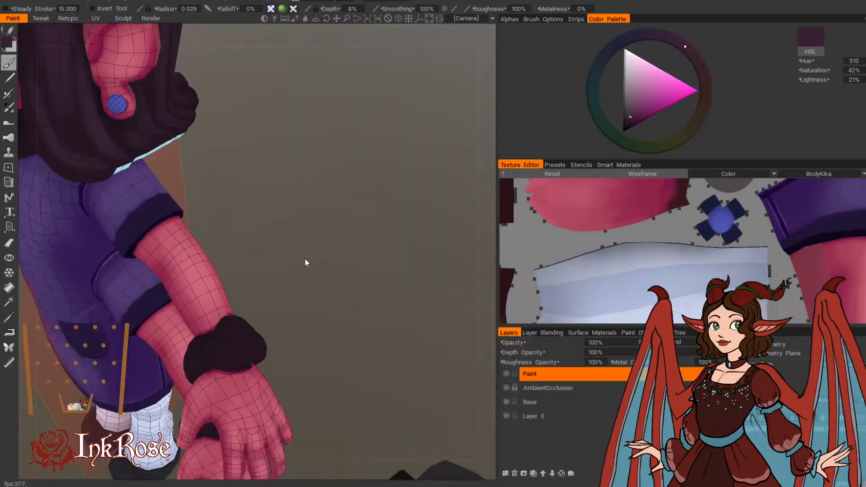
key("bracketleft")
key("bracketleft")
key("bracketleft")
key("bracketleft")
key("bracketleft")
left_click_drag(274, 339, 253, 354)
key("bracketright")
key("bracketright")
key("bracketright")
mouse_move(239, 320)
left_mouse_down()
mouse_move(228, 323)
mouse_move(249, 350)
left_mouse_up()
Step: Paint light strands across the back of the upper wrist's fur cuff, at a brush radius of about 0.019
mouse_move(291, 327)
left_mouse_down()
mouse_move(303, 322)
mouse_move(215, 250)
left_mouse_up()
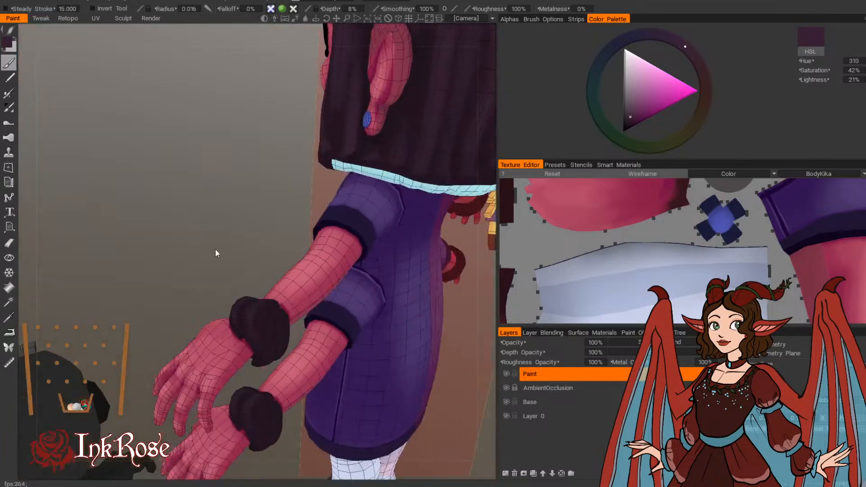
mouse_move(267, 319)
left_mouse_down()
mouse_move(267, 311)
mouse_move(267, 332)
mouse_move(245, 221)
mouse_move(264, 247)
left_mouse_up()
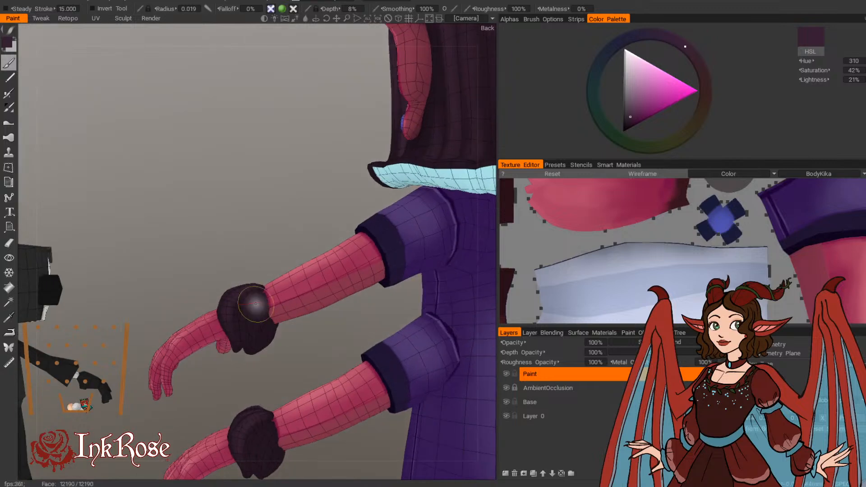
left_click_drag(253, 304, 249, 330)
left_click_drag(247, 253, 256, 240)
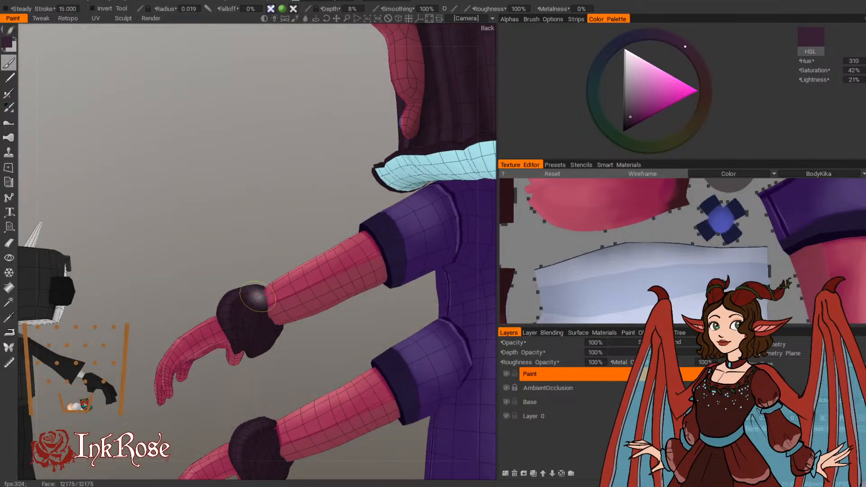
left_click_drag(255, 296, 253, 329)
left_click_drag(253, 240, 232, 227)
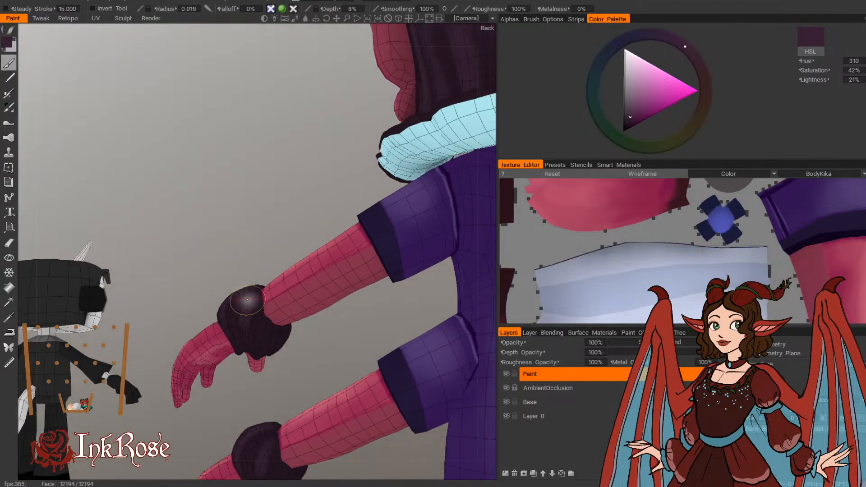
left_click_drag(251, 302, 245, 338)
Step: Add finer light strands between the broader ones on the wrist cuff, with brush radii of 0.011 and 0.01
left_click_drag(262, 274, 240, 232)
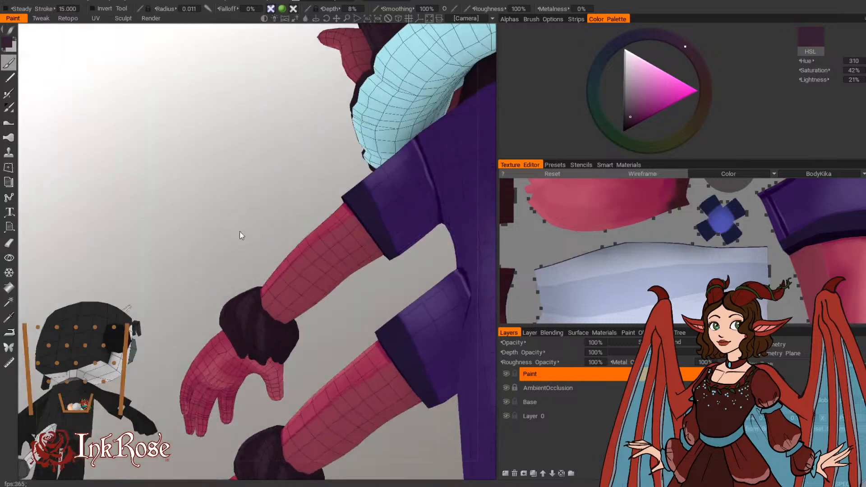
left_click_drag(264, 317, 270, 342)
mouse_move(251, 258)
left_mouse_down()
mouse_move(266, 295)
mouse_move(288, 259)
left_mouse_up()
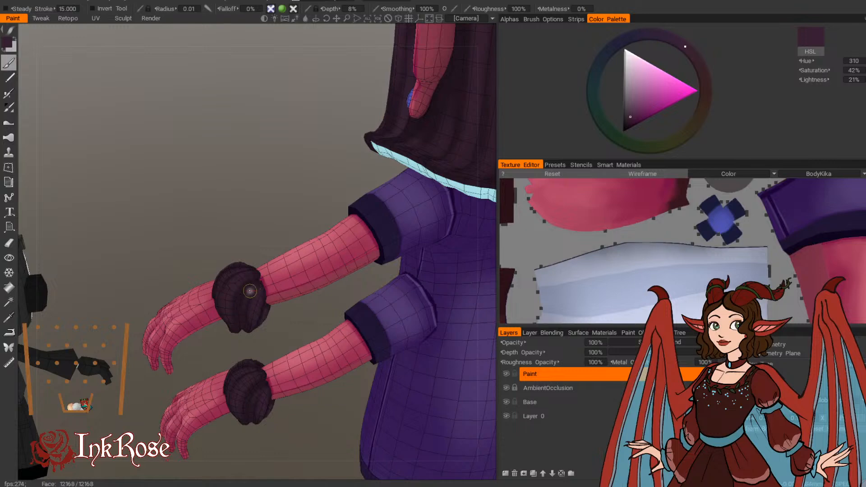
mouse_move(250, 291)
left_mouse_down()
mouse_move(252, 238)
mouse_move(412, 252)
mouse_move(432, 199)
mouse_move(256, 273)
mouse_move(311, 162)
mouse_move(296, 136)
mouse_move(260, 260)
mouse_move(329, 207)
mouse_move(250, 283)
left_mouse_up()
Step: Continue the light strands around the front and palm side of the wrist cuff, at brush radius 0.012
key("bracketright")
key("bracketleft")
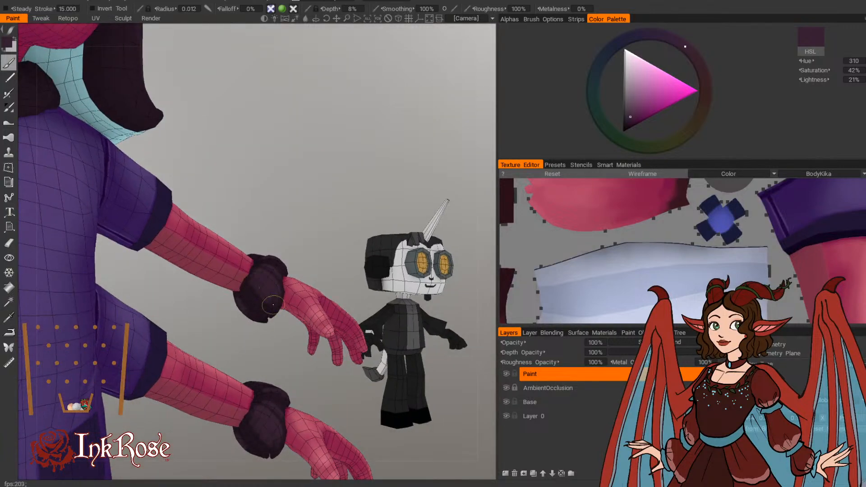
left_click_drag(307, 208, 253, 273)
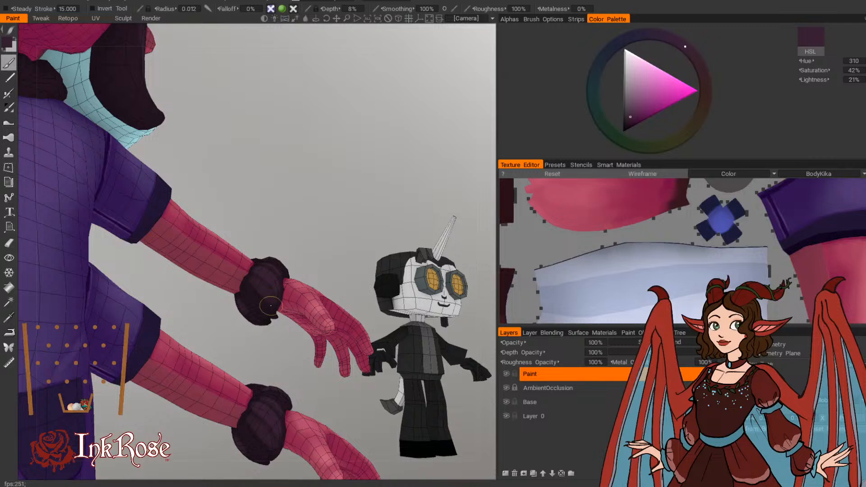
left_click_drag(270, 306, 256, 262)
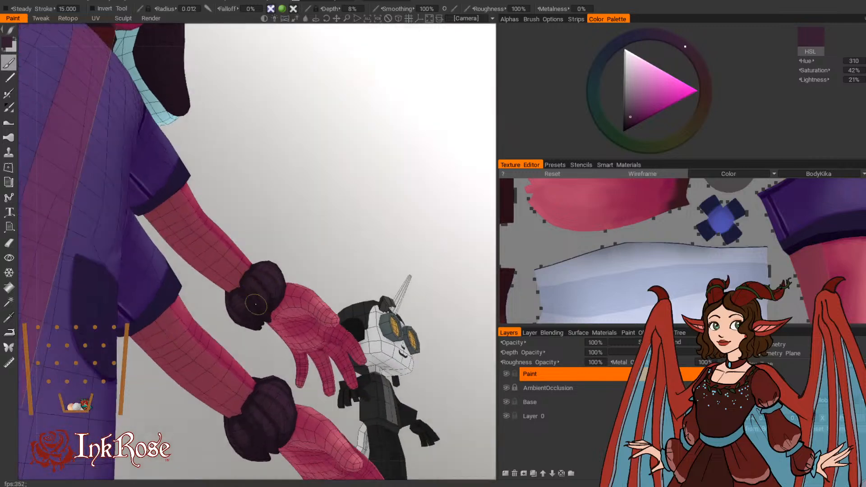
mouse_move(255, 305)
left_mouse_down()
mouse_move(224, 292)
mouse_move(289, 260)
mouse_move(277, 258)
mouse_move(291, 277)
mouse_move(274, 259)
mouse_move(260, 213)
left_mouse_up()
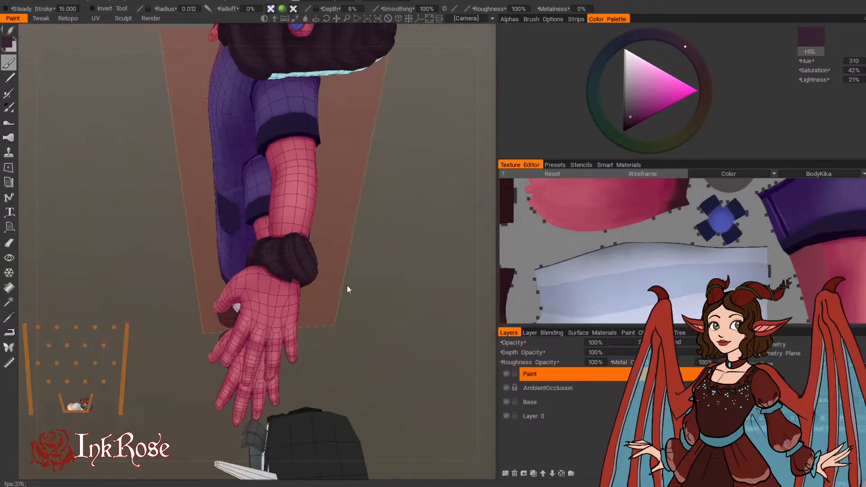
Step: Paint light strands down the centre of the dark fur collar under the chin, starting with a brush radius of 0.019
left_click_drag(347, 285, 468, 233)
middle_click_drag(221, 381, 323, 324)
mouse_move(368, 235)
left_mouse_down()
mouse_move(332, 221)
mouse_move(370, 230)
left_mouse_up()
middle_click_drag(372, 231, 424, 277)
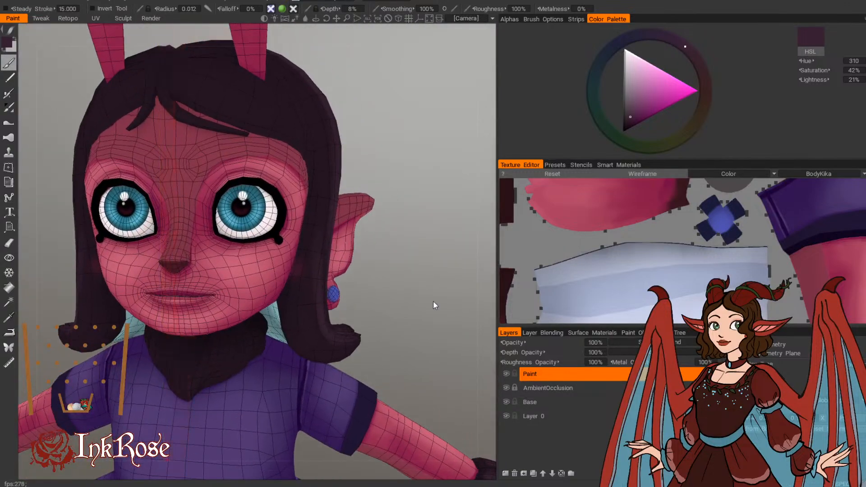
left_click_drag(433, 301, 387, 259)
left_click_drag(193, 351, 187, 381)
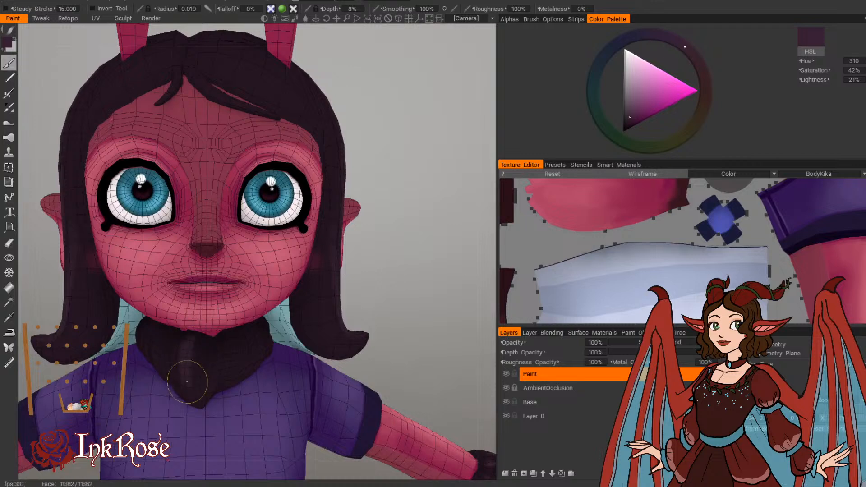
key("bracketleft")
key("bracketleft")
mouse_move(184, 352)
left_mouse_down()
mouse_move(187, 390)
mouse_move(209, 392)
left_mouse_up()
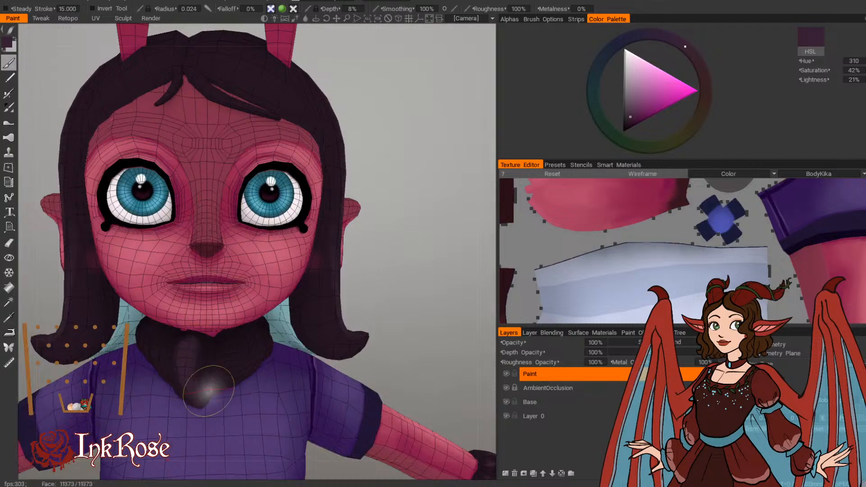
left_click_drag(215, 362, 211, 379)
Step: Add narrower light strands along the side of the fur collar, reducing the brush radius to 0.017 and then about 0.013
left_click_drag(417, 257, 375, 228)
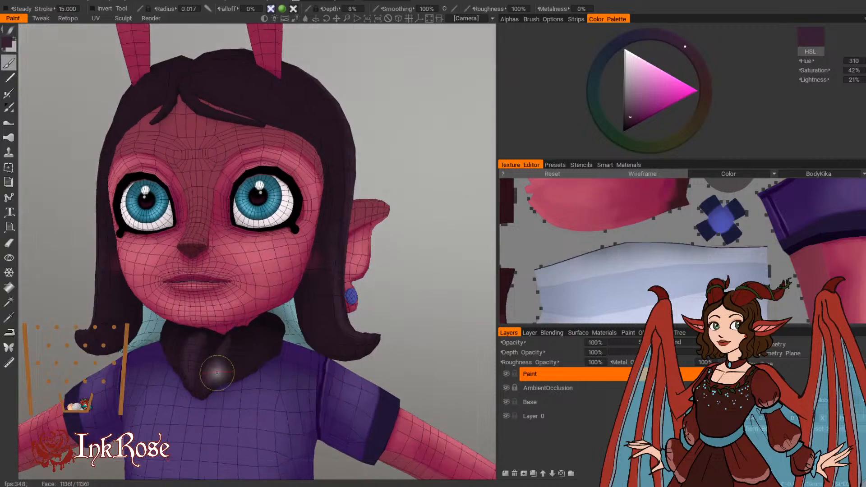
key("bracketleft")
key("bracketleft")
key("bracketleft")
key("bracketleft")
left_click_drag(391, 264, 334, 281)
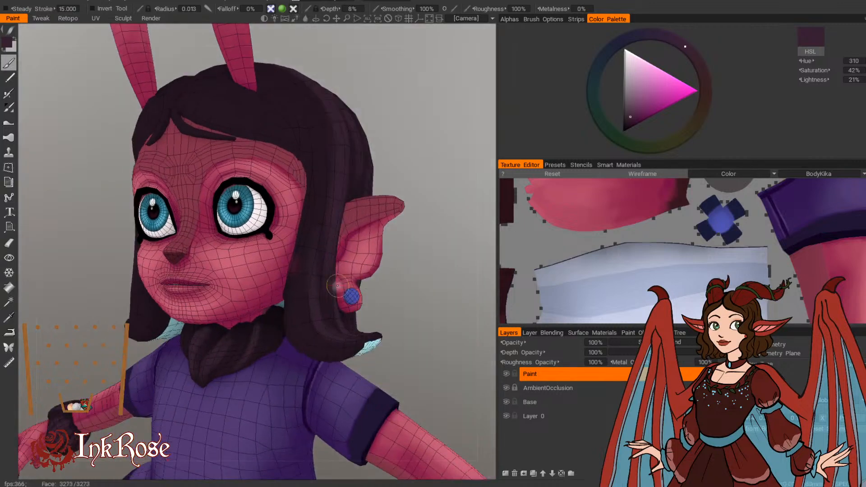
key("bracketright")
key("bracketright")
left_click_drag(257, 319, 250, 355)
Step: Refine the fur collar's light strands near its front point with a brush radius of about 0.011
left_click_drag(366, 288, 481, 244)
mouse_move(249, 359)
left_mouse_down()
mouse_move(240, 384)
mouse_move(245, 363)
left_mouse_up()
left_click_drag(392, 282, 368, 275)
left_click_drag(211, 356, 211, 365)
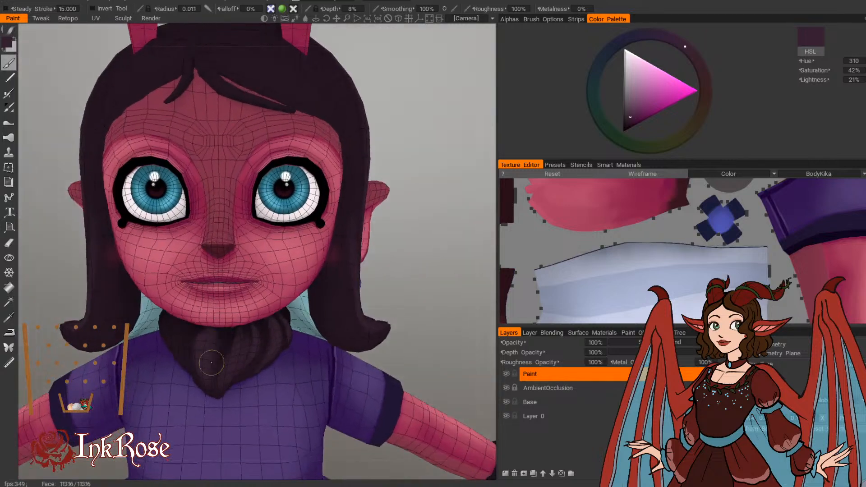
Step: Paint more light strands on the side of the fur collar with a brush radius of about 0.017
left_click_drag(413, 253, 476, 255)
key("bracketright")
mouse_move(179, 333)
left_mouse_down()
mouse_move(177, 361)
mouse_move(189, 373)
left_mouse_up()
left_click_drag(429, 241, 463, 252)
key("bracketright")
key("bracketright")
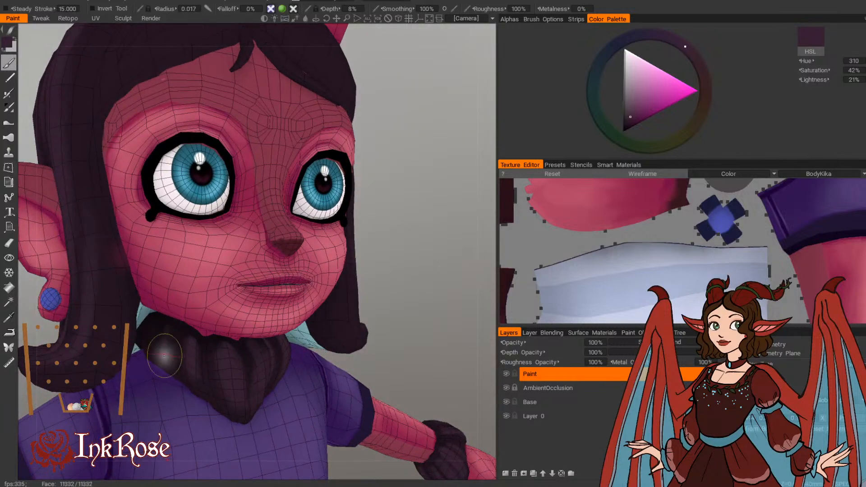
key("bracketright")
mouse_move(163, 327)
left_mouse_down()
mouse_move(168, 355)
mouse_move(160, 347)
left_mouse_up()
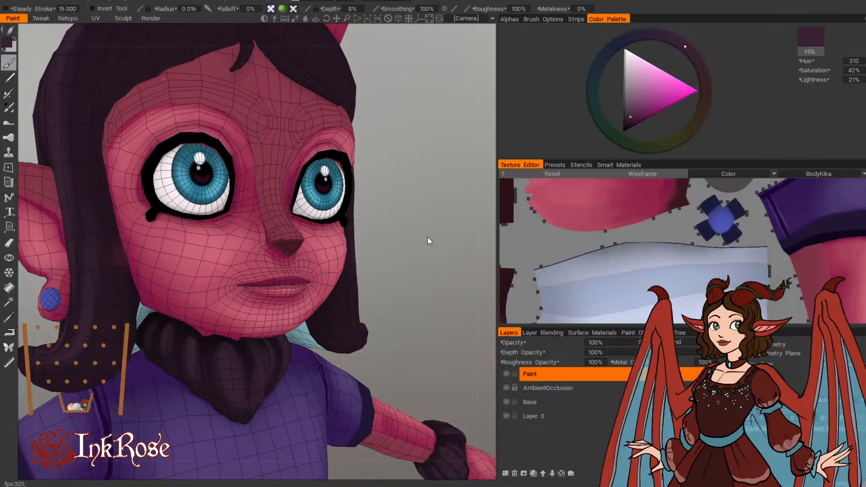
Step: Refine the narrow light strands on the front of the fur collar down to its point at brush radius 0.01
left_click_drag(427, 237, 382, 236)
key("bracketleft")
key("bracketleft")
key("bracketleft")
key("bracketleft")
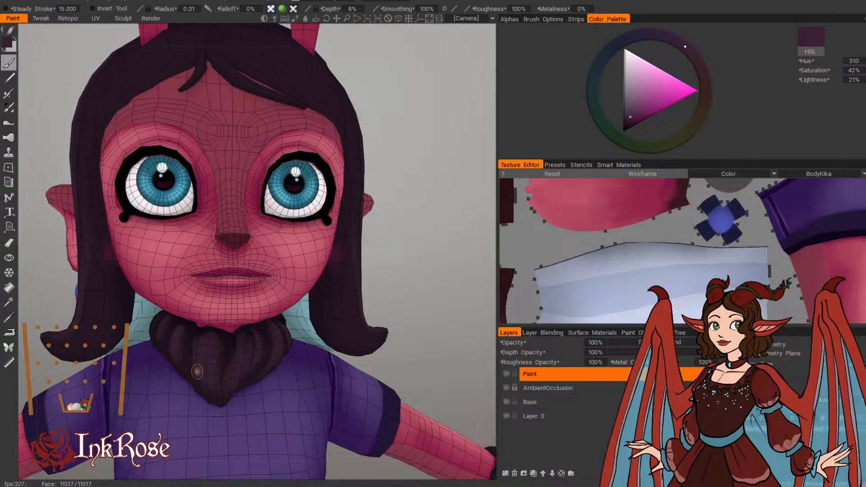
left_click_drag(402, 279, 422, 282)
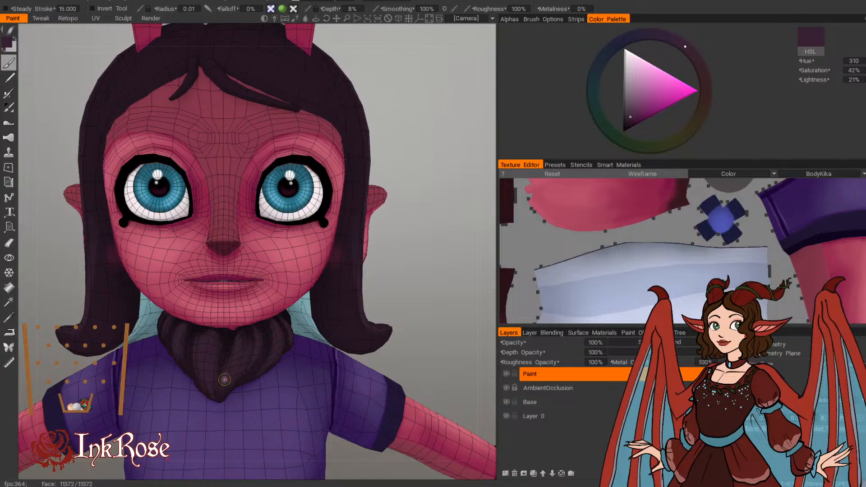
left_click_drag(346, 298, 279, 332)
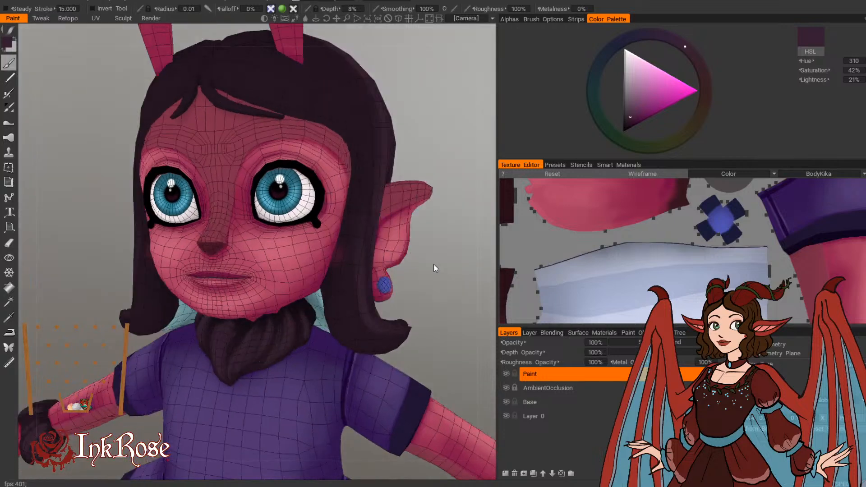
Step: Examine the collar from the front at a distance, plus the antennae and fringe from slightly above
scroll(435, 264, "down", 4)
left_click_drag(449, 272, 462, 272)
middle_click_drag(463, 271, 415, 251)
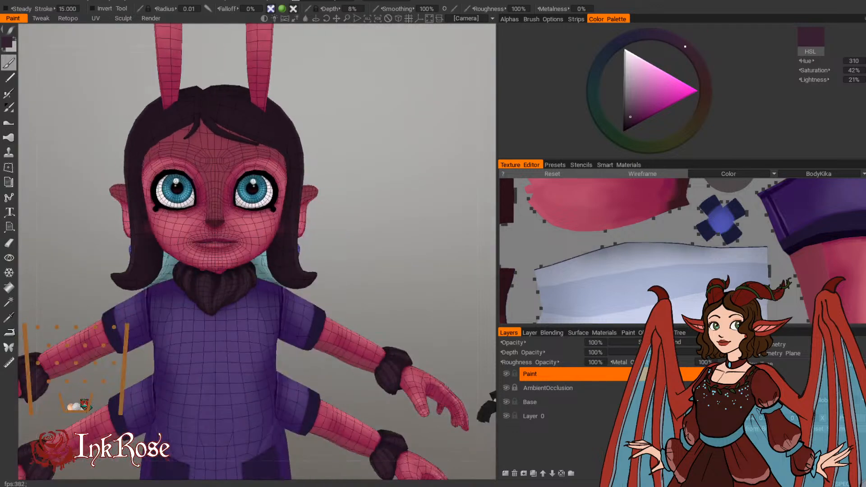
middle_click_drag(327, 168, 367, 259)
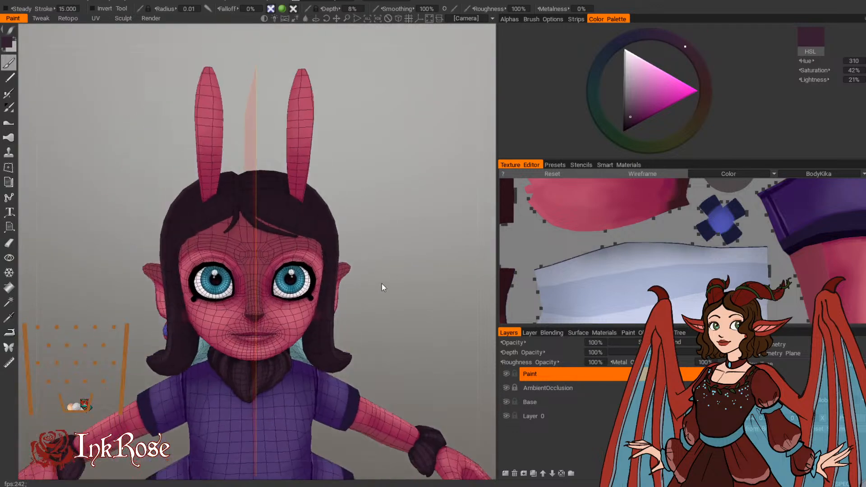
scroll(428, 236, "up", 2)
middle_click_drag(463, 236, 465, 258)
scroll(465, 258, "up", 2)
left_click_drag(465, 260, 455, 277)
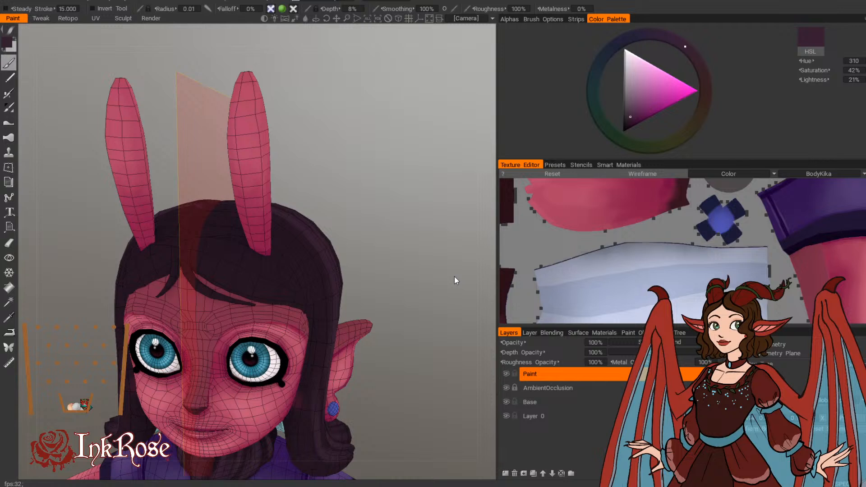
Step: Paint broad light strands across the fringe and crown around the antennae, enlarging the brush radius to about 0.029
left_click_drag(404, 238, 399, 249)
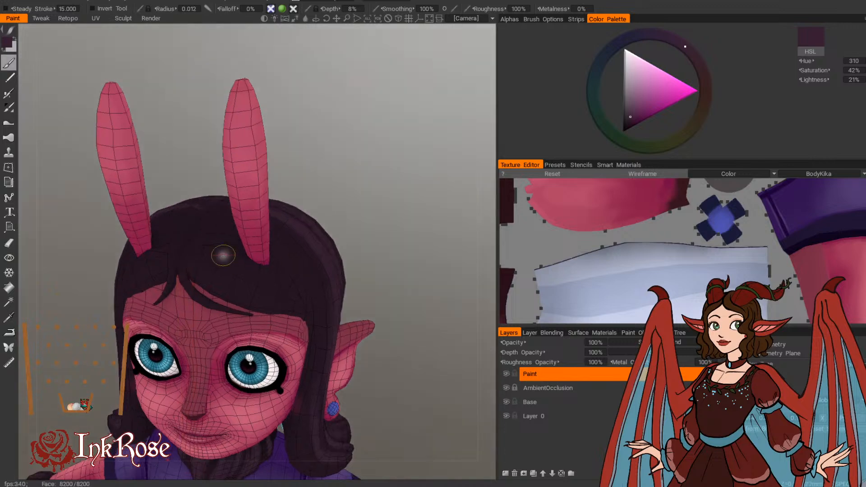
key("bracketright")
key("bracketright")
key("bracketright")
key("bracketright")
key("bracketright")
key("bracketright")
left_click_drag(203, 269, 276, 300)
left_click_drag(276, 300, 193, 252)
left_click_drag(194, 252, 292, 307)
Step: Add thin light strands down the side of the hair above the ear at brush radius 0.012
mouse_move(395, 185)
left_mouse_down()
mouse_move(340, 175)
mouse_move(314, 203)
mouse_move(309, 300)
mouse_move(389, 276)
mouse_move(410, 284)
mouse_move(333, 286)
mouse_move(304, 194)
mouse_move(277, 269)
left_mouse_up()
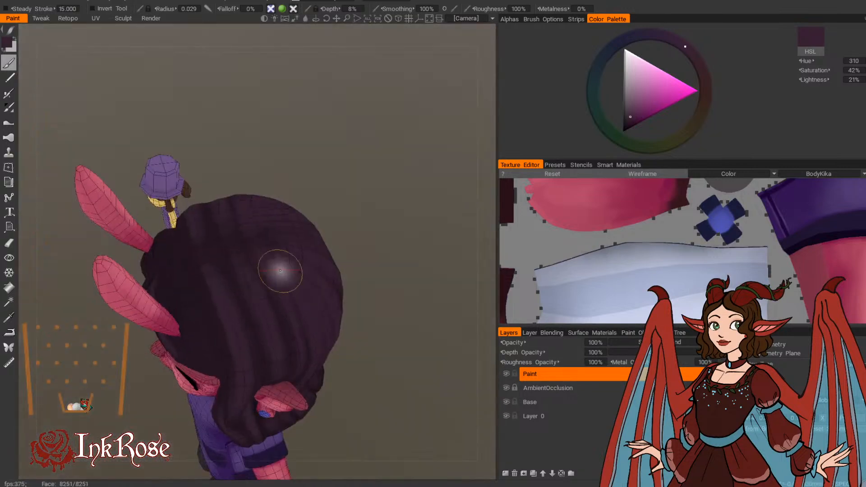
key("bracketleft")
key("bracketleft")
key("bracketleft")
key("bracketleft")
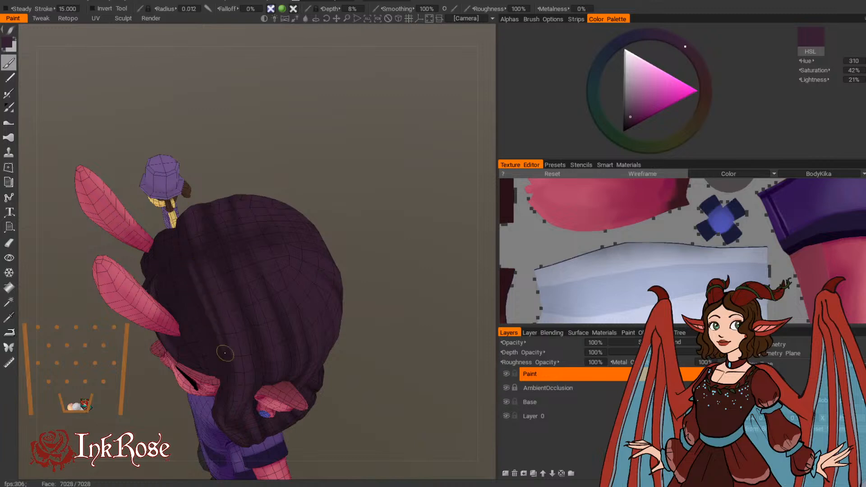
mouse_move(252, 307)
left_mouse_down()
mouse_move(222, 267)
mouse_move(200, 338)
left_mouse_up()
Step: Broaden the light strands between the antenna and the ear with a brush radius of 0.028
key("bracketright")
key("bracketright")
key("bracketright")
key("bracketright")
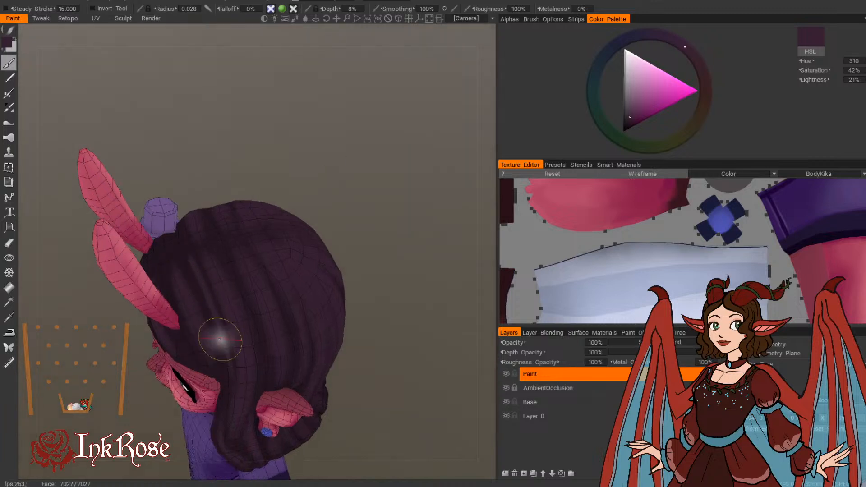
mouse_move(334, 131)
left_mouse_down()
mouse_move(361, 202)
mouse_move(193, 310)
left_mouse_up()
Step: Refine the strands on top of the head behind the antenna at brush radius 0.01 to 0.012
key("bracketleft")
key("bracketleft")
key("bracketleft")
key("bracketleft")
key("bracketleft")
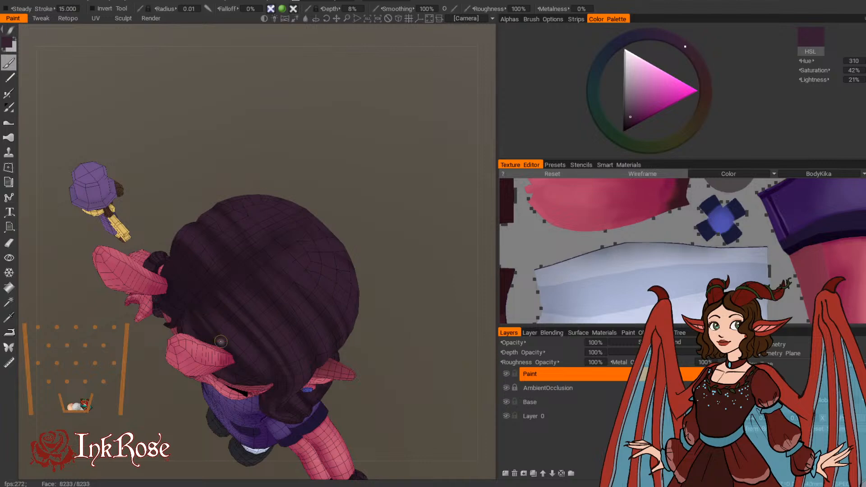
key("bracketright")
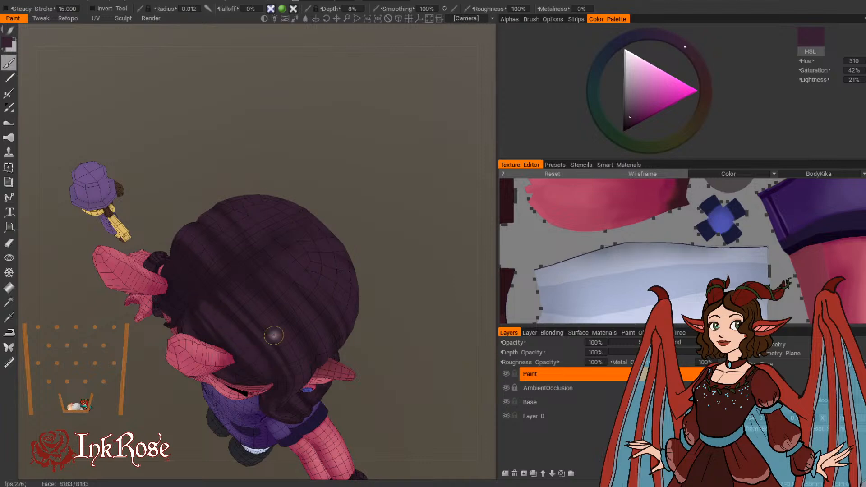
Step: Lighten the two swept sections of the fringe below the antennae, enlarging the brush radius from 0.012 to 0.025
left_click_drag(372, 230, 329, 131)
left_click_drag(122, 311, 255, 256)
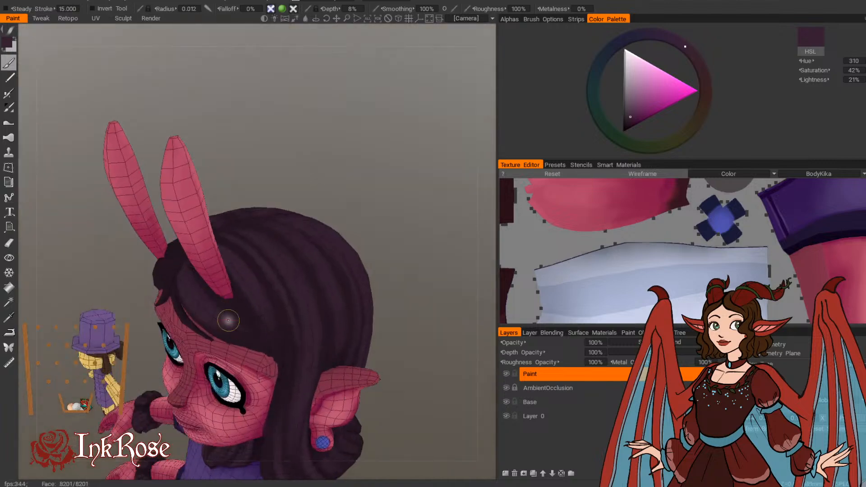
mouse_move(383, 230)
left_mouse_down()
mouse_move(291, 197)
mouse_move(445, 199)
left_mouse_up()
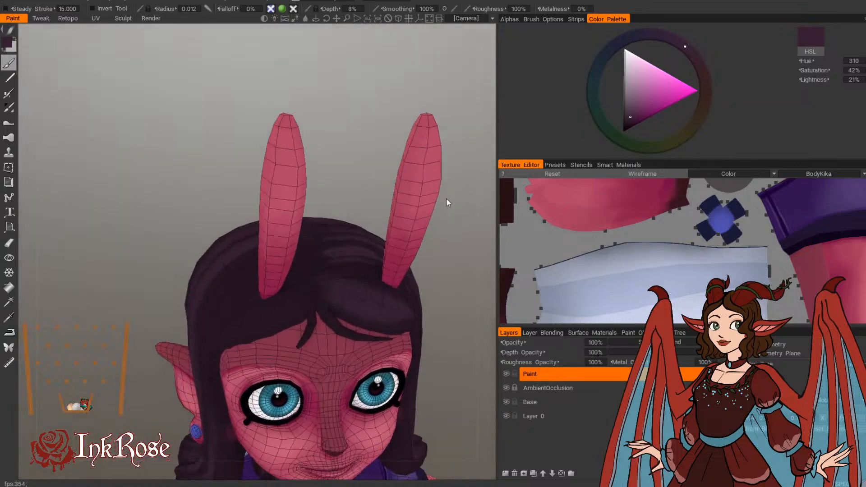
key("bracketright")
key("bracketright")
key("bracketright")
key("bracketright")
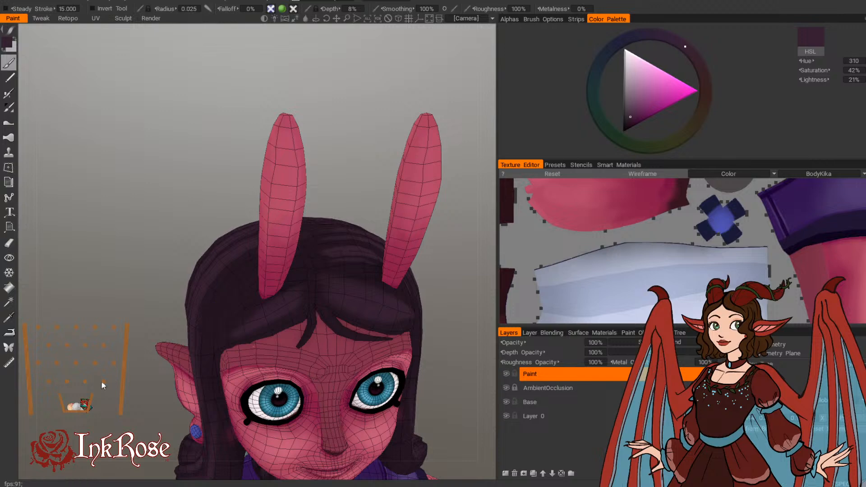
Step: Paint light strands on the opposite side of the hair behind the antenna, at brush radius 0.025 and then 0.01
left_click_drag(102, 383, 211, 454)
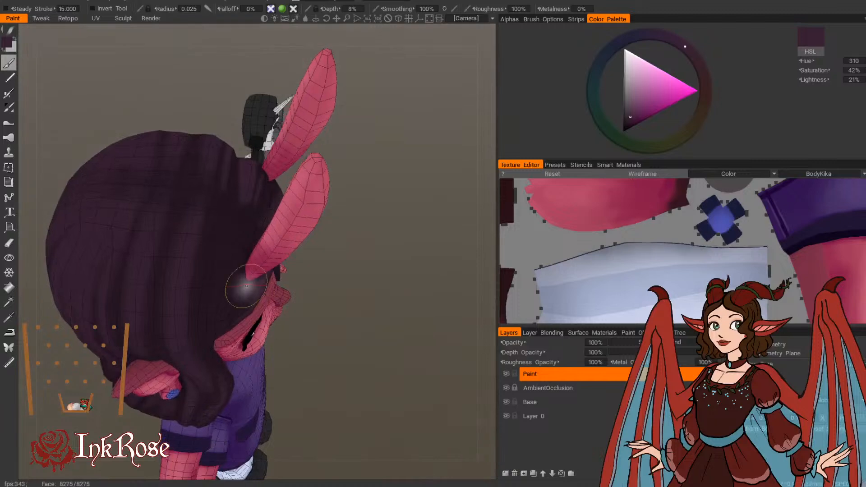
mouse_move(240, 222)
left_mouse_down()
mouse_move(220, 296)
mouse_move(221, 282)
left_mouse_up()
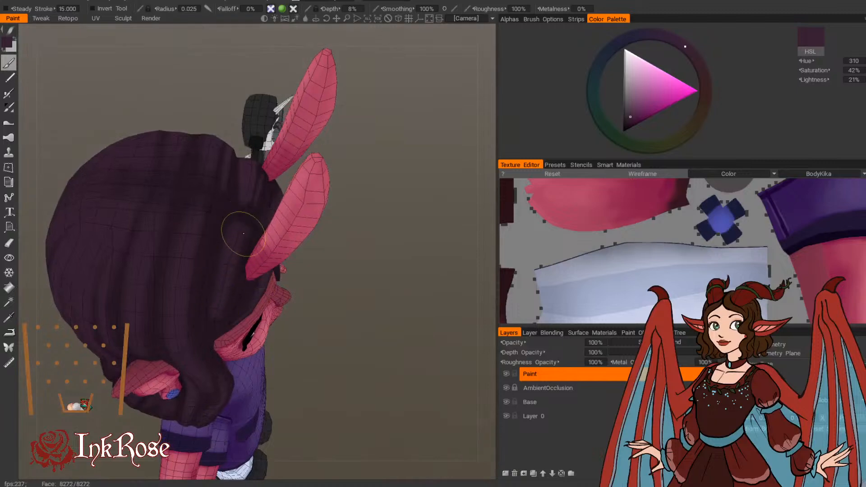
mouse_move(326, 361)
left_mouse_down()
mouse_move(310, 335)
mouse_move(282, 322)
mouse_move(372, 348)
mouse_move(360, 372)
left_mouse_up()
right_click_drag(253, 259, 250, 258)
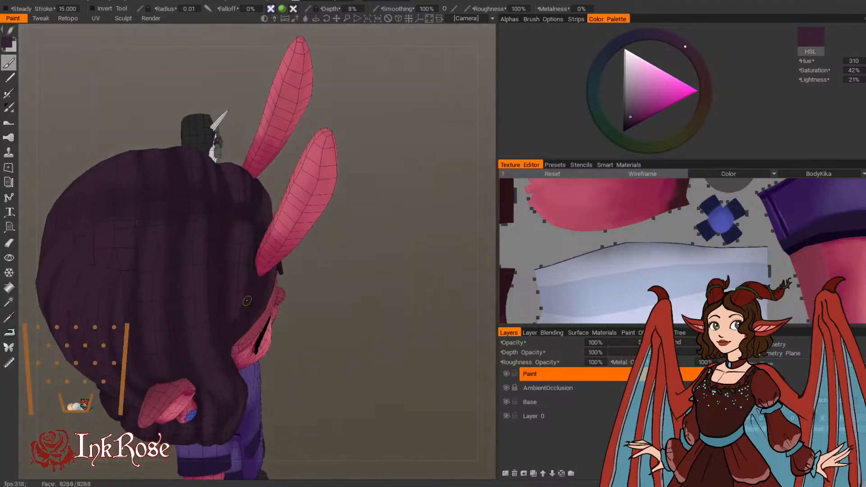
left_click_drag(253, 248, 238, 328)
left_click_drag(335, 355, 233, 227)
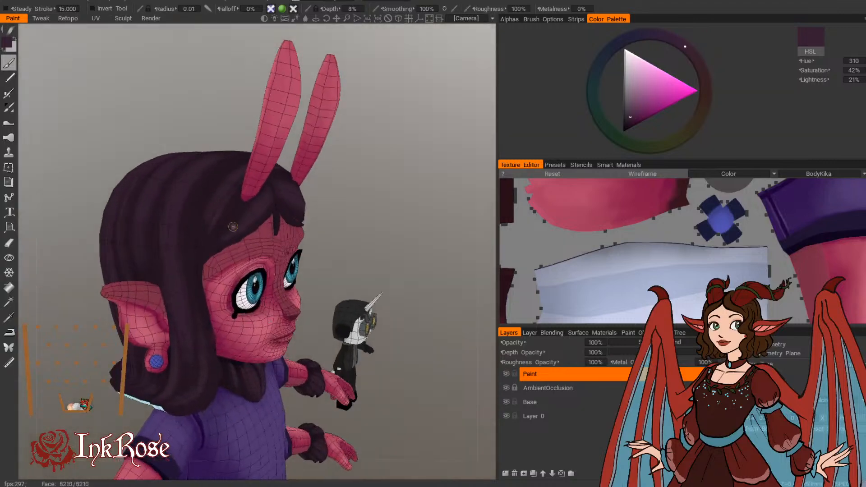
Step: Paint fine highlights along the thin loose locks of the fringe over the forehead with a very small brush
left_click_drag(320, 183, 407, 260)
right_click_drag(407, 259, 425, 173)
left_click_drag(425, 174, 453, 155)
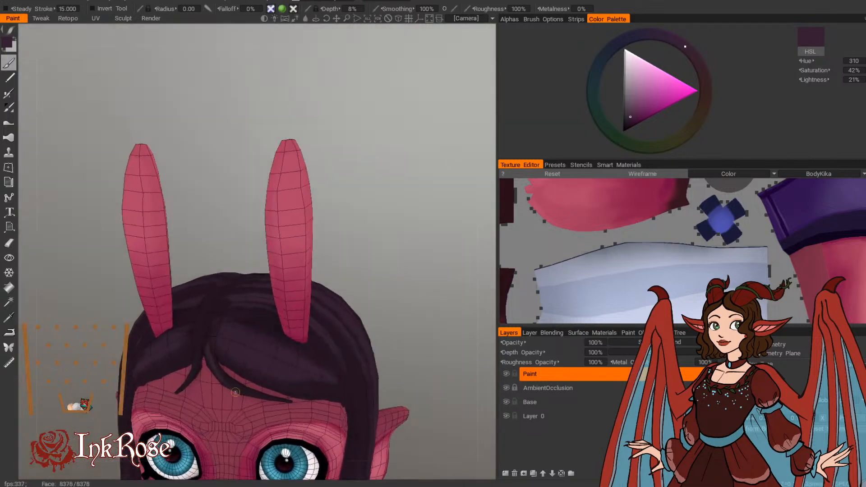
left_click_drag(246, 391, 221, 374)
left_click_drag(209, 322, 199, 314, "alt")
left_click_drag(211, 363, 238, 381)
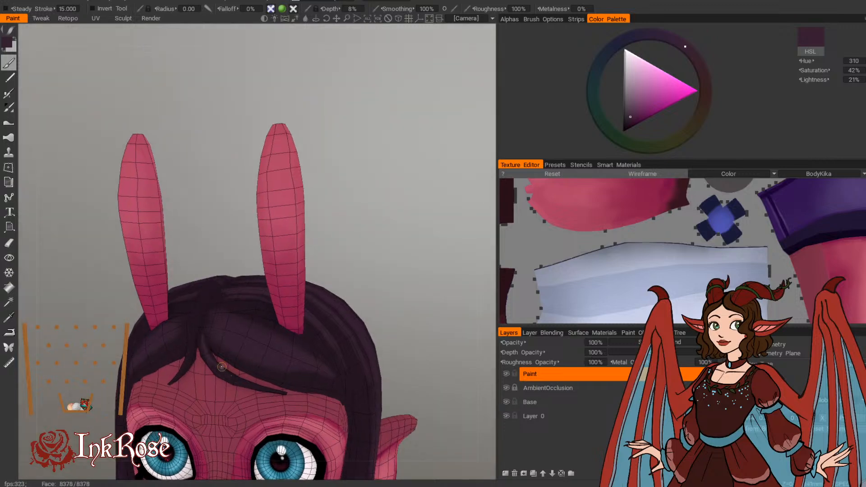
left_click_drag(203, 233, 226, 303)
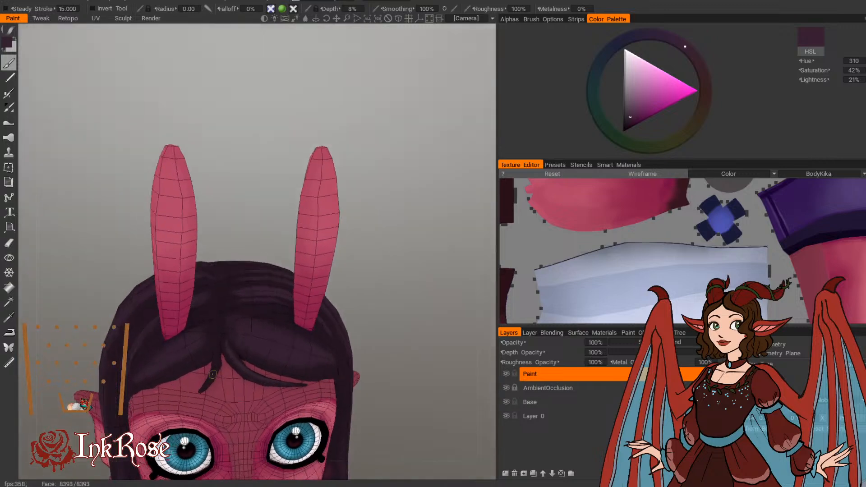
Step: Refine the light strands over the crown of the head at brush radius 0.012 and then 0.01
left_click_drag(410, 266, 314, 314)
left_click_drag(364, 133, 358, 271)
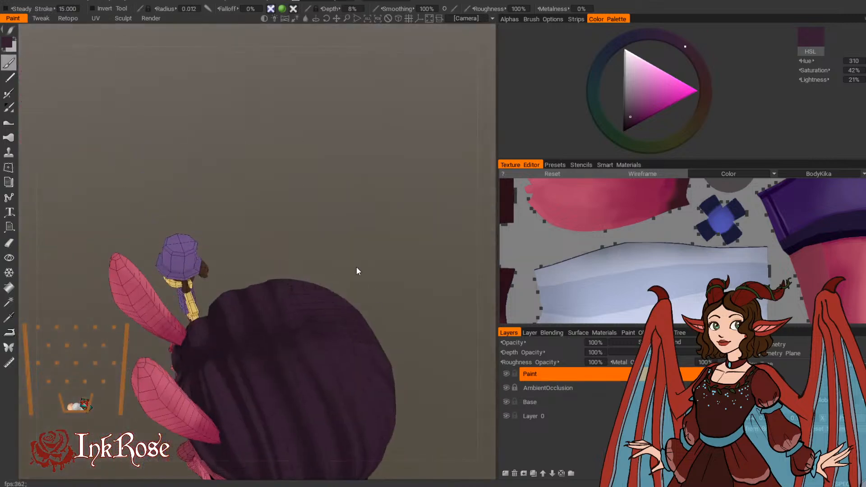
left_click_drag(341, 213, 331, 280)
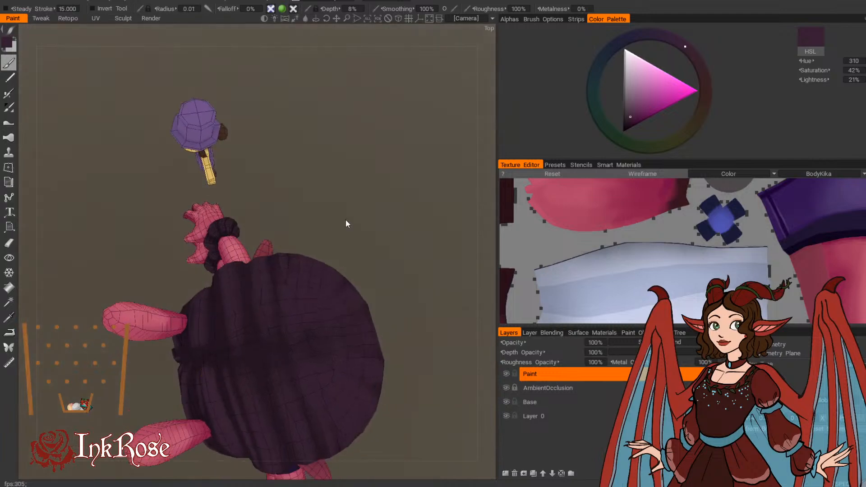
left_click_drag(346, 220, 393, 226)
left_click_drag(311, 235, 472, 164)
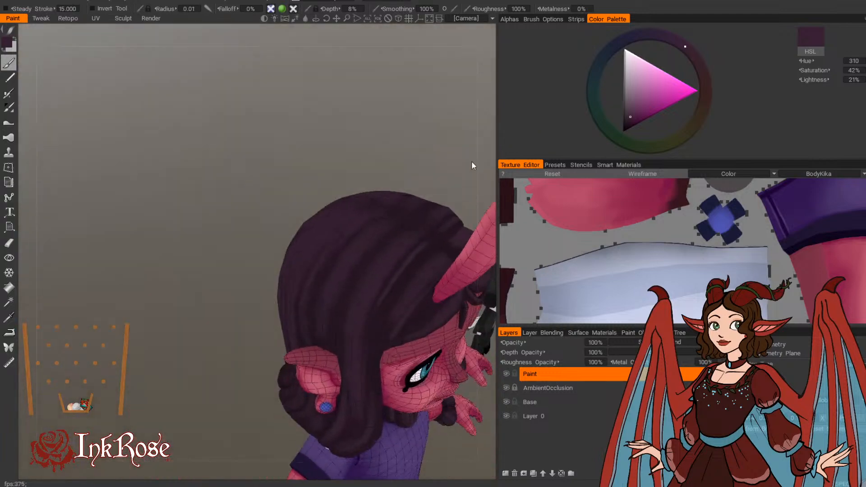
Step: Examine the whole character from the side, back and front to judge the painted hair strands
mouse_move(292, 313)
left_mouse_down()
mouse_move(299, 396)
mouse_move(382, 345)
mouse_move(389, 321)
left_mouse_up()
right_click_drag(386, 326, 364, 222)
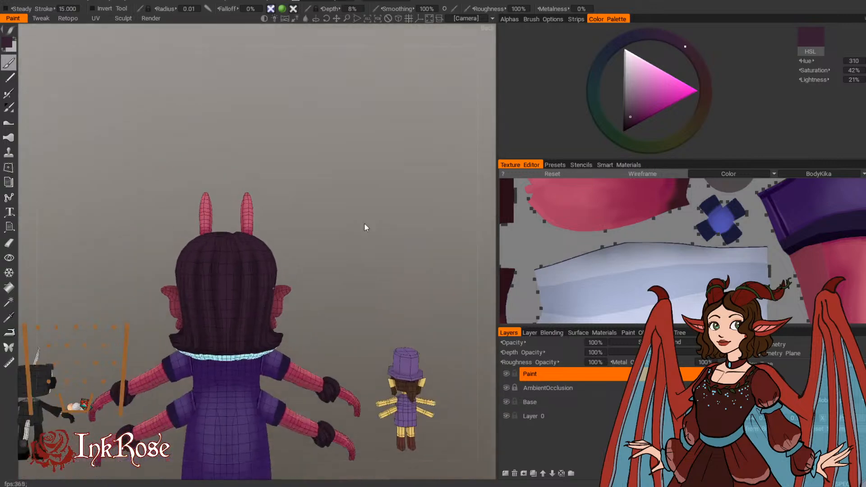
left_click_drag(364, 223, 402, 257)
middle_click_drag(402, 257, 367, 125)
left_click_drag(290, 306, 391, 185)
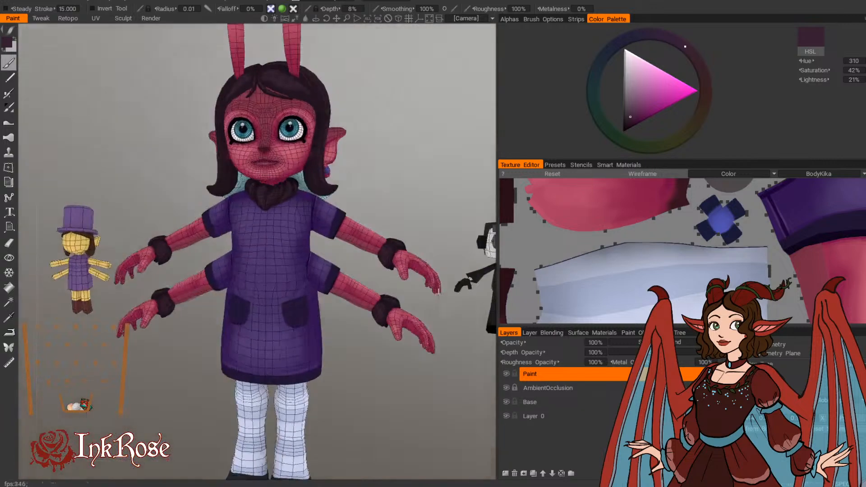
middle_click_drag(391, 184, 389, 234)
right_click_drag(389, 235, 370, 208)
mouse_move(370, 207)
middle_mouse_down()
mouse_move(395, 212)
mouse_move(357, 210)
middle_mouse_up()
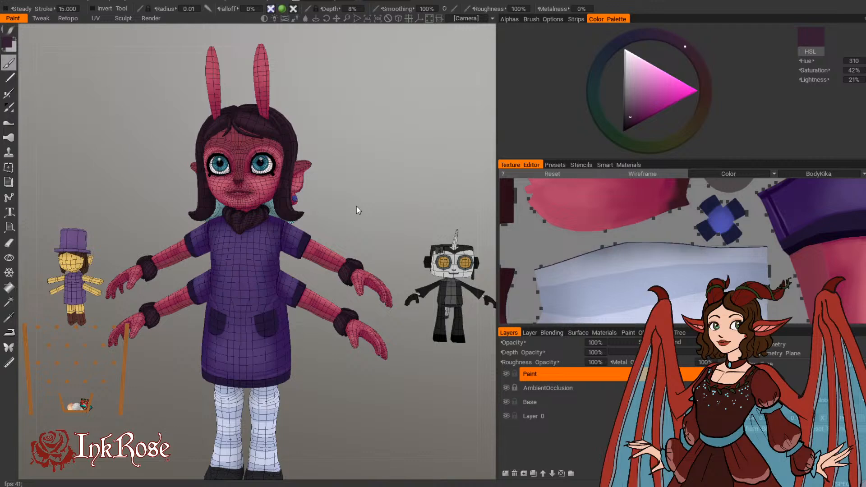
Step: Examine the hair up close from the front, around the ear and from behind for missing strand detail
left_click_drag(339, 195, 350, 215)
scroll(350, 216, "up", 6)
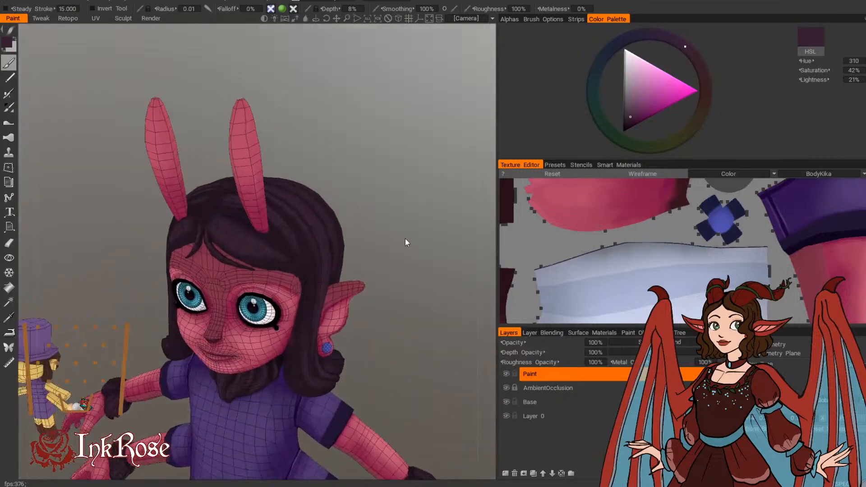
middle_click_drag(405, 239, 376, 272)
left_click_drag(381, 236, 362, 188)
middle_click_drag(362, 188, 334, 165)
right_click_drag(334, 165, 378, 234)
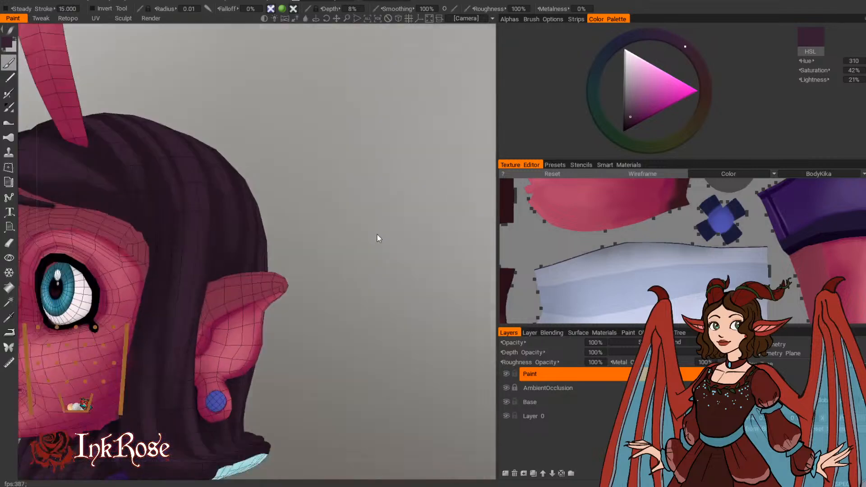
left_click_drag(378, 234, 311, 370)
right_click_drag(311, 369, 353, 325)
middle_click_drag(353, 326, 380, 297)
left_click_drag(380, 298, 428, 308)
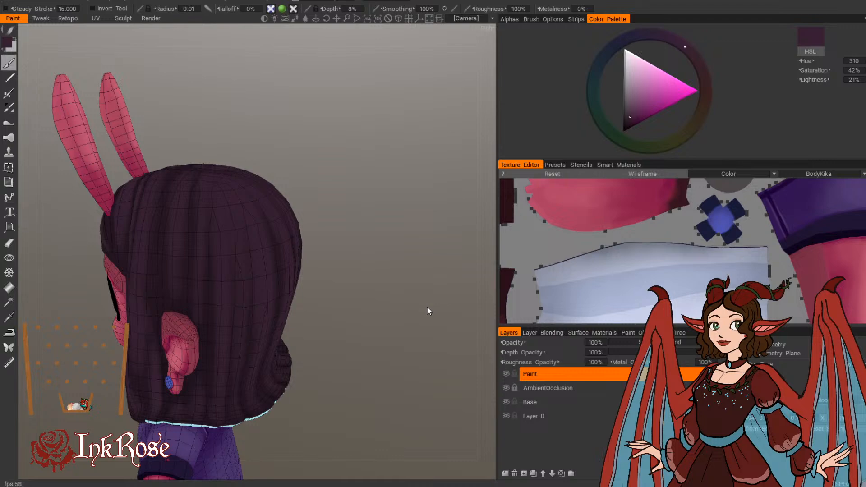
Step: Set the paint colour to a darker purple with hue 312, saturation 75% and lightness 7%, and start darkening the hair strands below the ear
mouse_move(427, 307)
left_mouse_down()
mouse_move(364, 218)
mouse_move(364, 193)
mouse_move(324, 201)
mouse_move(301, 260)
left_mouse_up()
key("v")
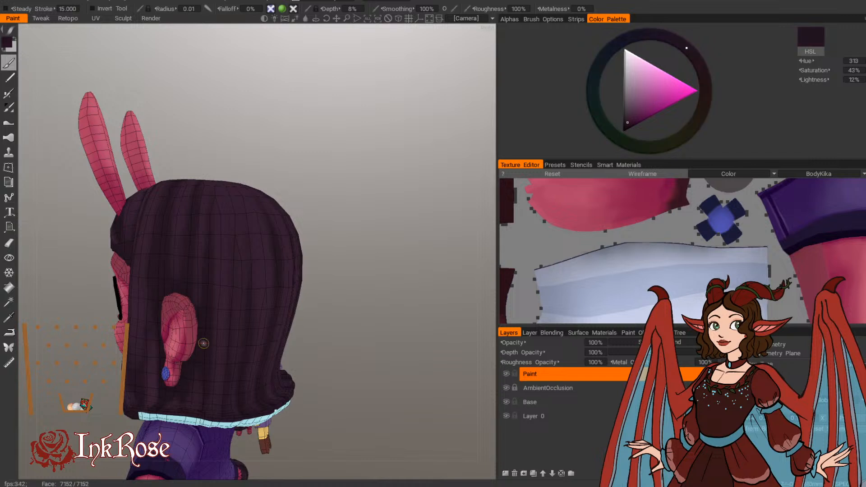
left_click(10, 42)
left_click_drag(231, 276, 231, 278)
left_click(212, 360)
left_click_drag(342, 288, 197, 405)
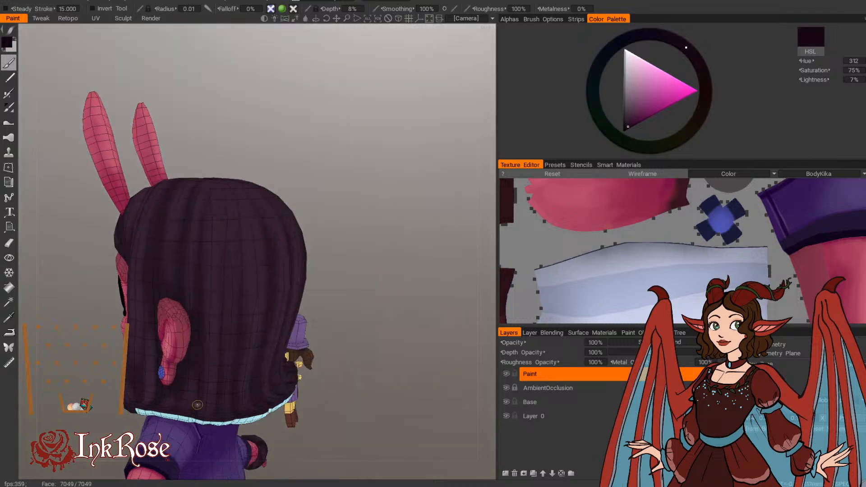
Step: Paint dark strands down the back of the hair to its lower edge with a brush radius of about 0.01
left_click_drag(370, 232, 325, 234)
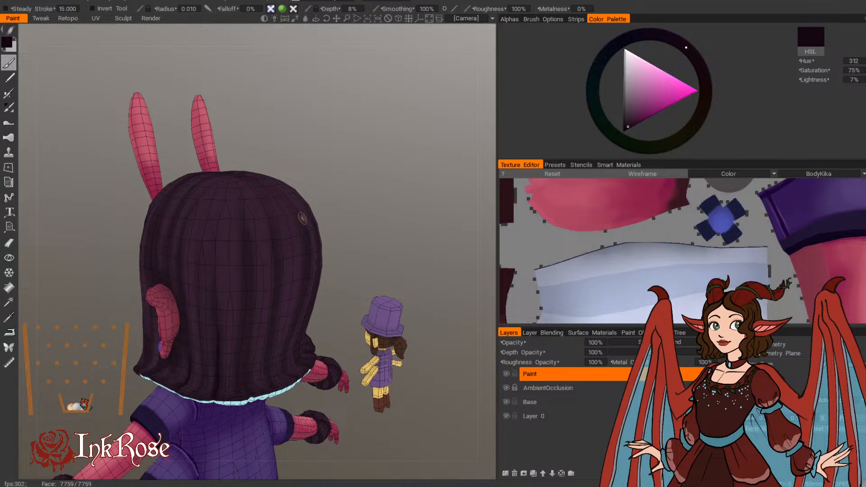
mouse_move(303, 218)
left_mouse_down()
mouse_move(335, 217)
mouse_move(333, 227)
left_mouse_up()
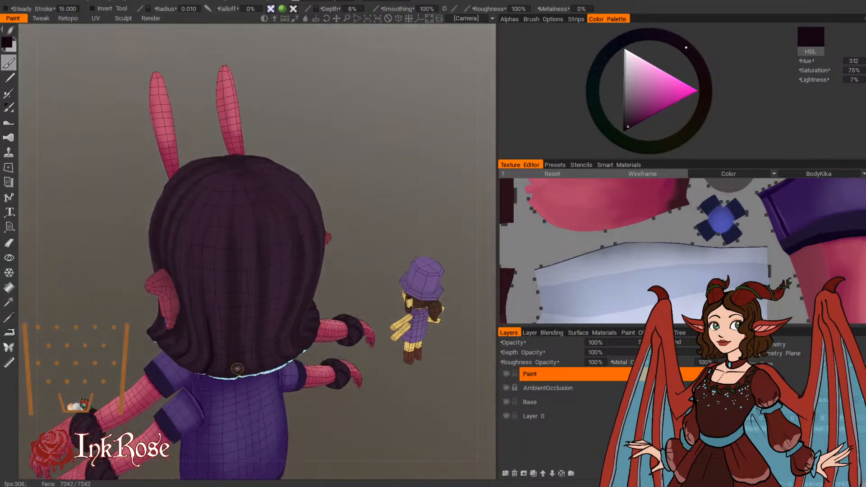
mouse_move(342, 238)
left_mouse_down()
mouse_move(356, 206)
mouse_move(331, 226)
left_mouse_up()
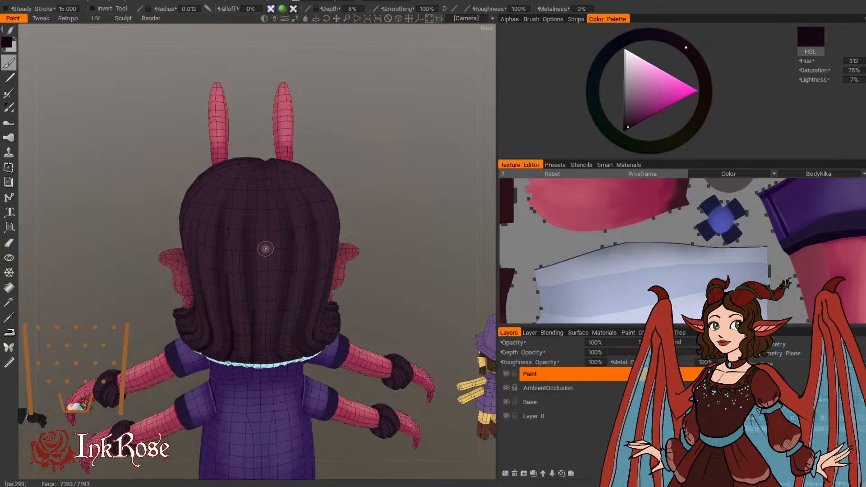
Step: Turn on symmetry across the character's centre and shade the lower back hair darker at brush radius 0.028 and 0.035
left_click(727, 345)
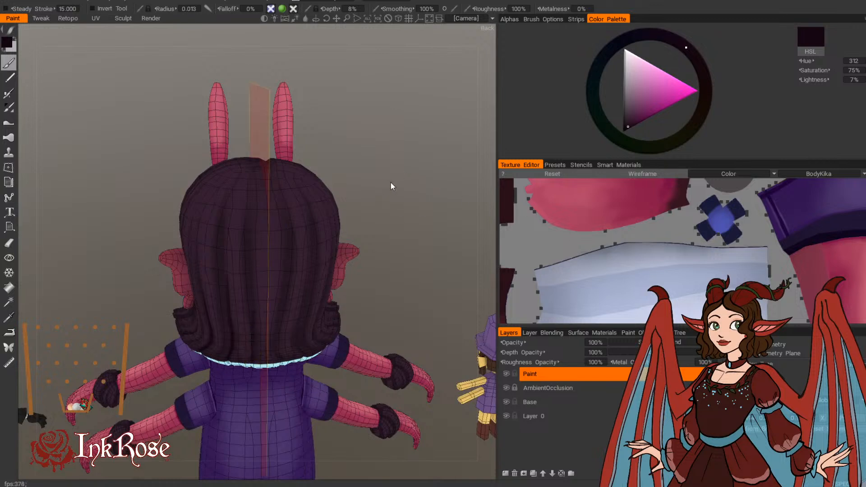
left_click_drag(391, 182, 382, 185)
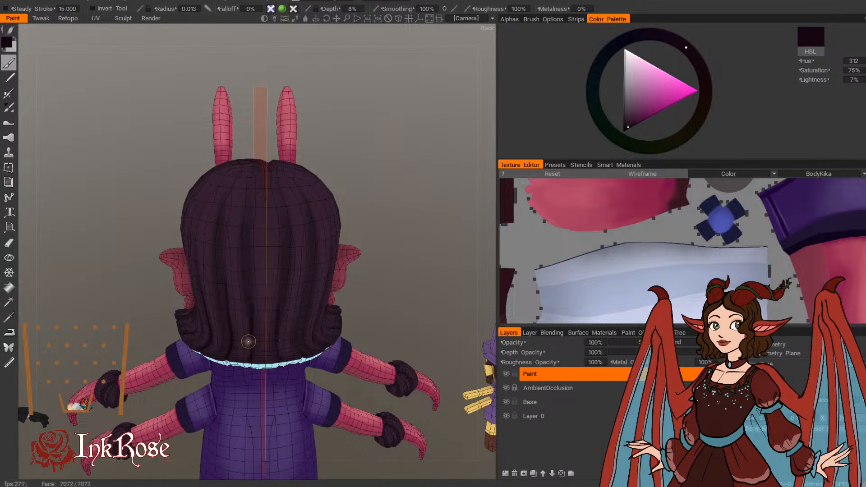
left_click_drag(385, 186, 367, 183)
key("bracketright")
key("bracketright")
key("bracketright")
key("bracketright")
key("bracketright")
key("bracketright")
key("bracketright")
key("bracketright")
key("bracketright")
key("bracketright")
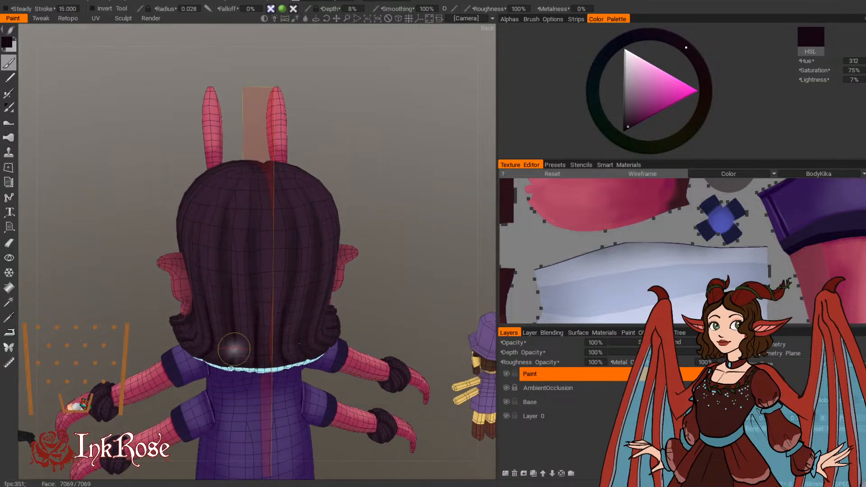
key("bracketleft")
key("bracketleft")
key("bracketleft")
key("bracketleft")
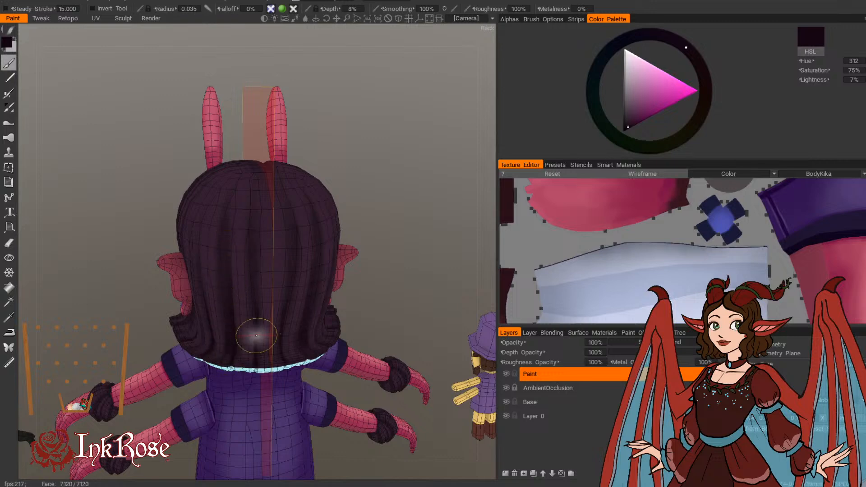
Step: Darken the hair behind and below the ear with soft strokes at brush radius 0.038 and 0.023
left_click_drag(372, 206, 461, 190)
key("bracketright")
key("bracketright")
key("bracketright")
key("bracketright")
key("bracketright")
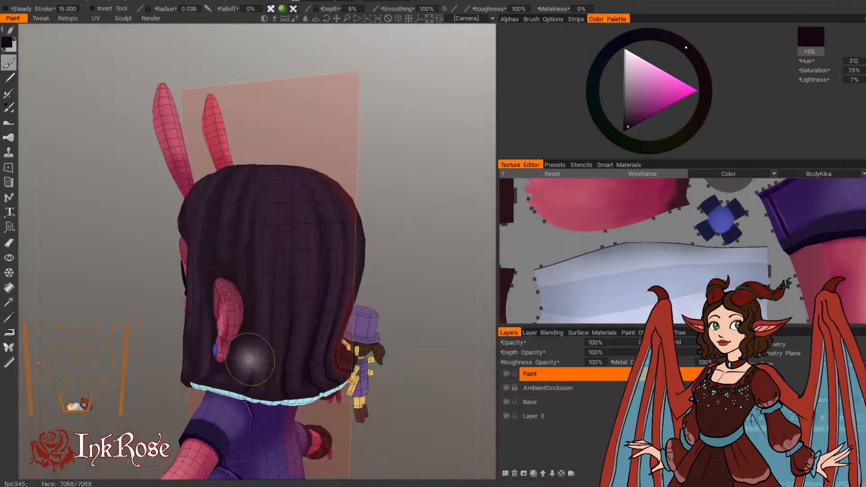
key("bracketleft")
key("bracketleft")
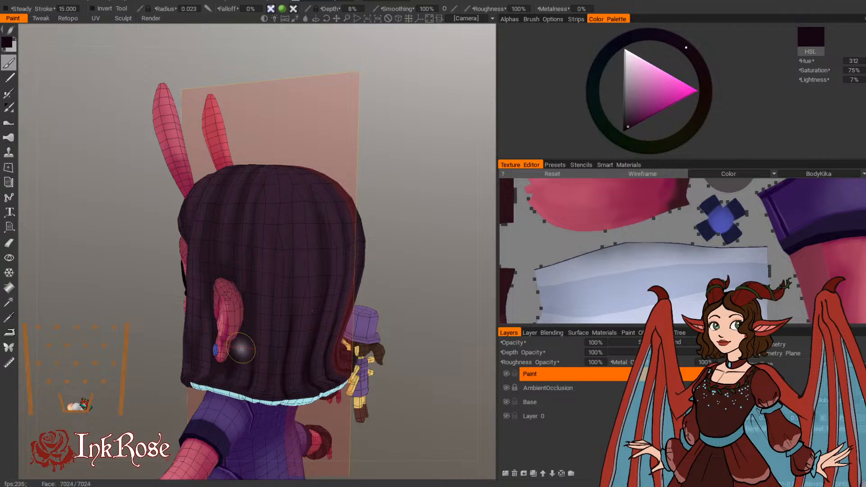
Step: Paint thin dark strands from behind the ear across the back of the hair at brush radius 0.01
key("bracketleft")
key("bracketleft")
key("bracketleft")
key("bracketleft")
key("bracketleft")
key("bracketleft")
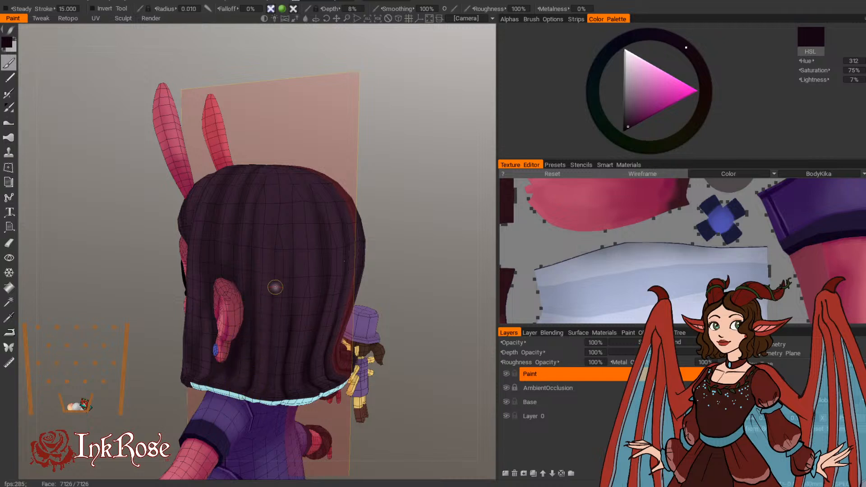
left_click_drag(412, 183, 415, 213)
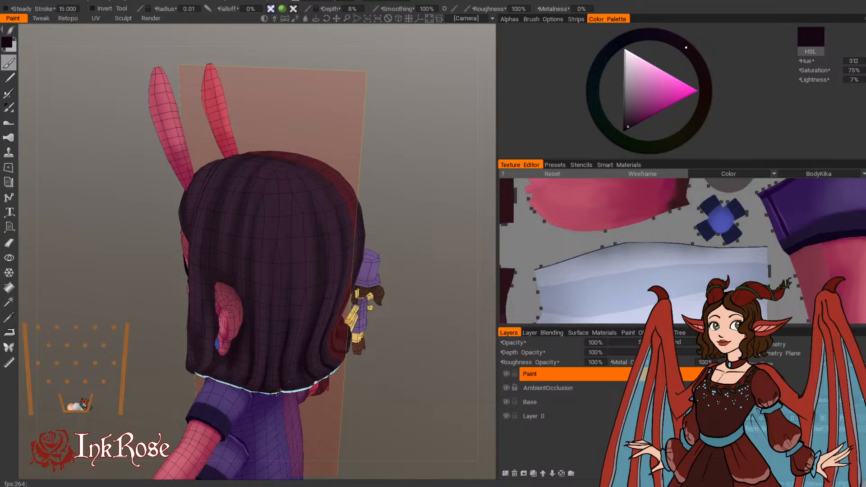
left_click_drag(397, 197, 359, 204)
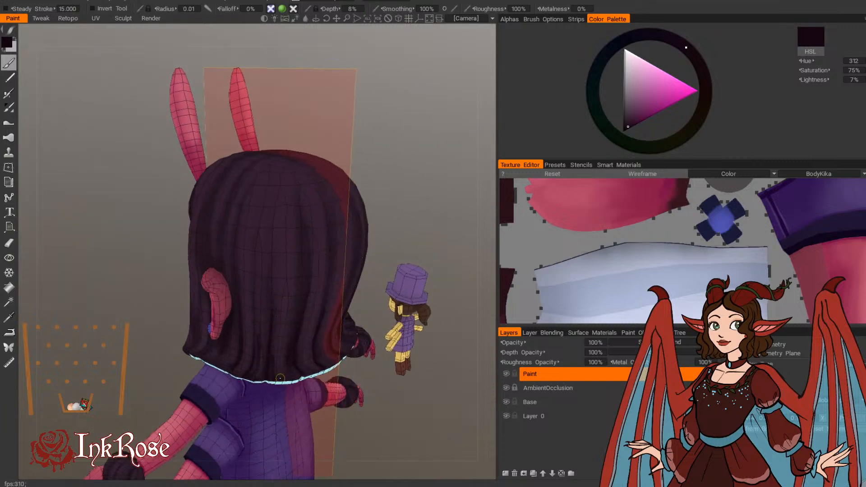
left_click_drag(421, 201, 398, 188)
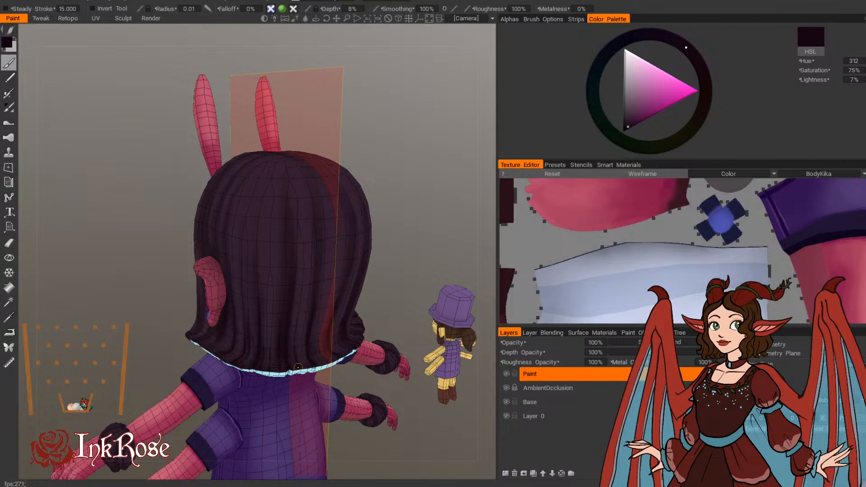
Step: Paint a thin dark parting line from the crown down the side of the head to the ear at brush radius 0.01
left_click_drag(409, 208, 348, 278)
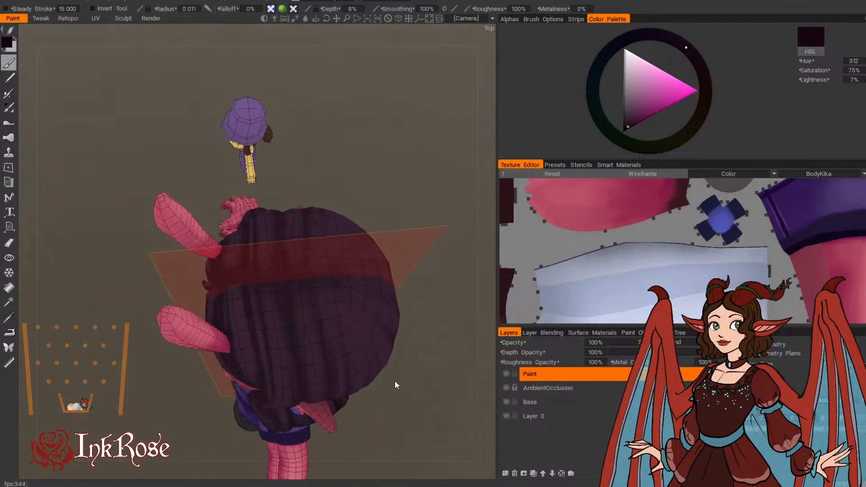
mouse_move(395, 382)
left_mouse_down()
mouse_move(342, 299)
mouse_move(295, 366)
left_mouse_up()
key("[")
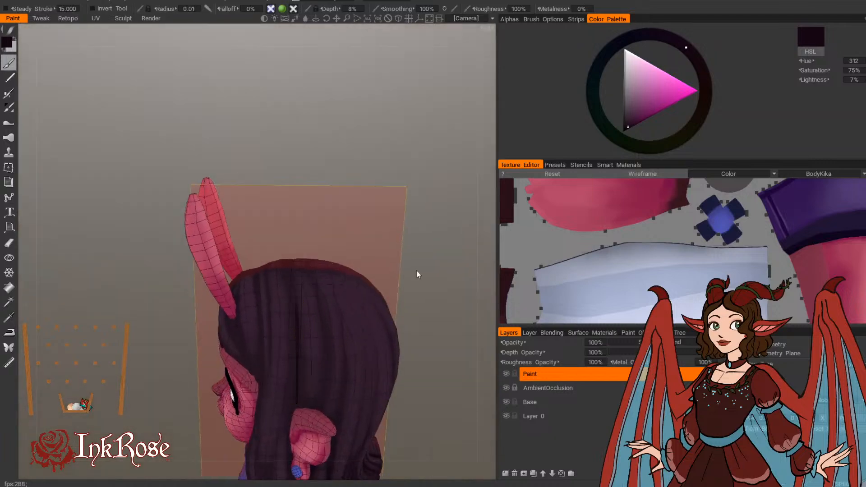
left_click_drag(417, 270, 384, 237)
left_click_drag(425, 270, 420, 253)
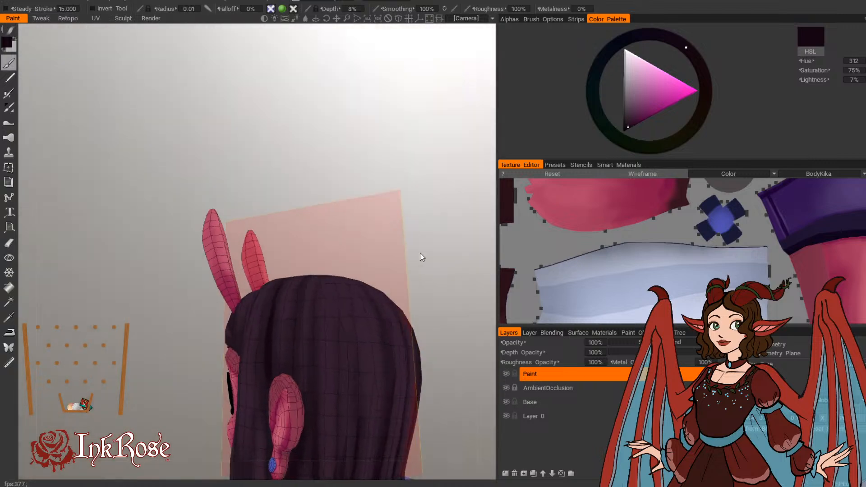
left_click_drag(440, 364, 452, 275)
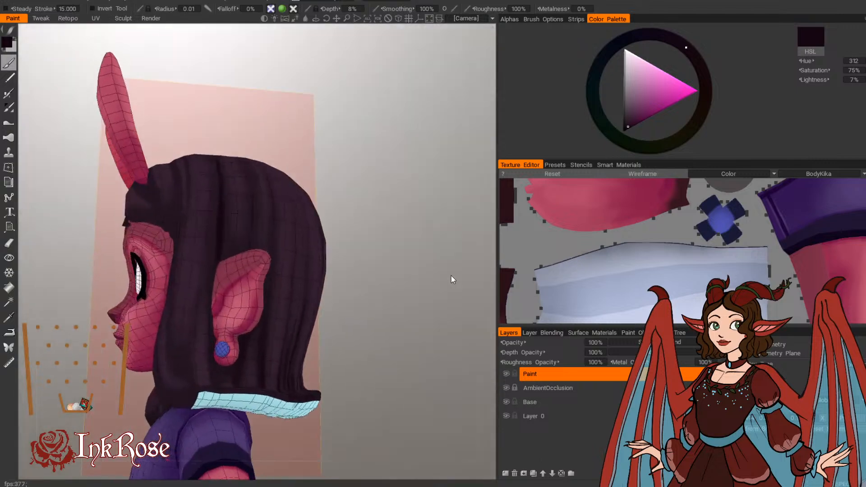
Step: Paint dark strands around the ear and down to the lower tips of the side hair at brush radius 0.01
left_click_drag(370, 249, 364, 304)
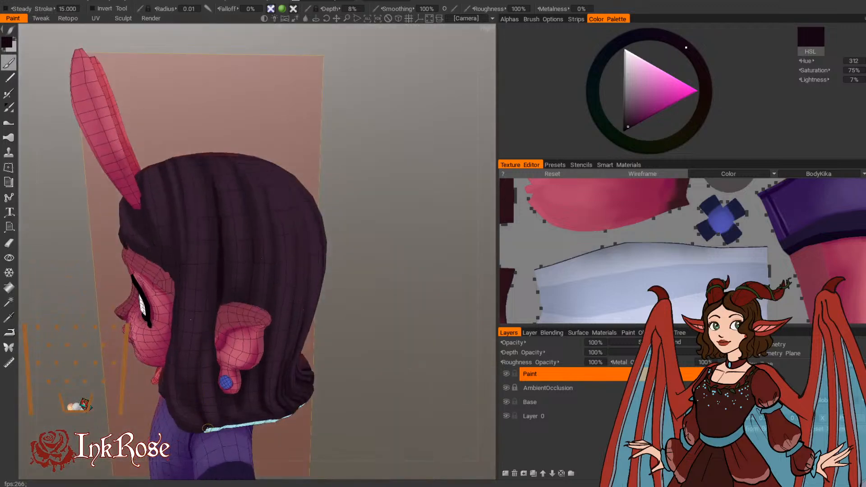
left_click_drag(384, 202, 394, 204)
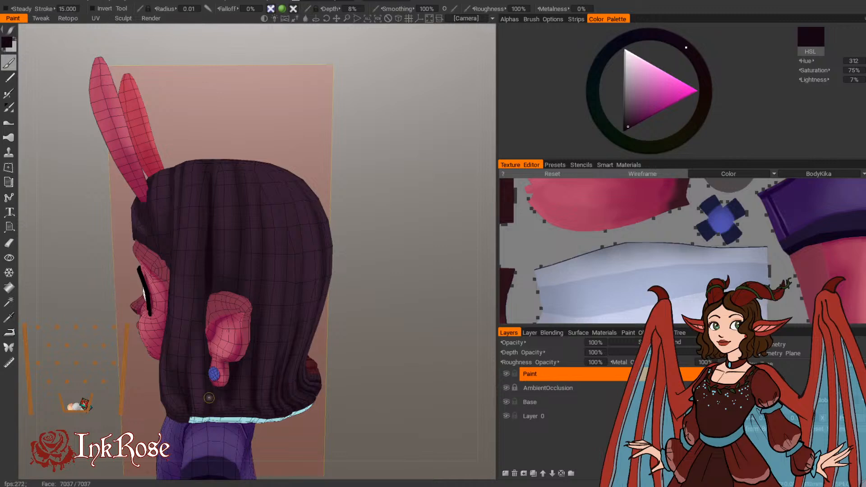
left_click_drag(357, 225, 358, 188)
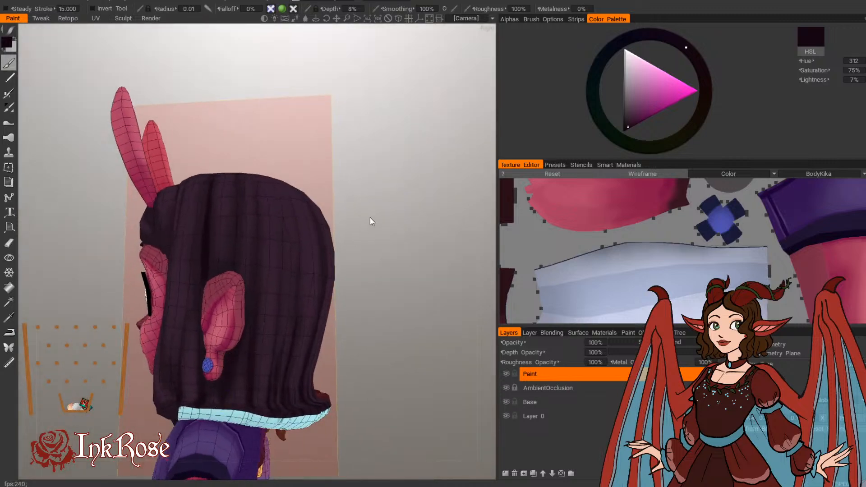
left_click_drag(370, 221, 245, 314)
left_click_drag(325, 247, 281, 296)
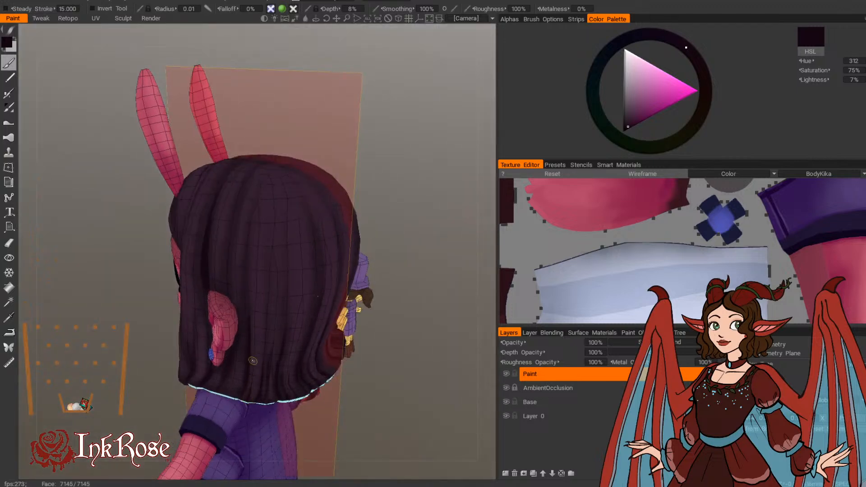
Step: Deepen the shadow along the bottom of the side and back hair, enlarging the brush from radius 0.013 through 0.068 to 0.123
mouse_move(435, 197)
left_mouse_down()
mouse_move(395, 185)
mouse_move(424, 192)
left_mouse_up()
scroll(225, 378, "up", 12)
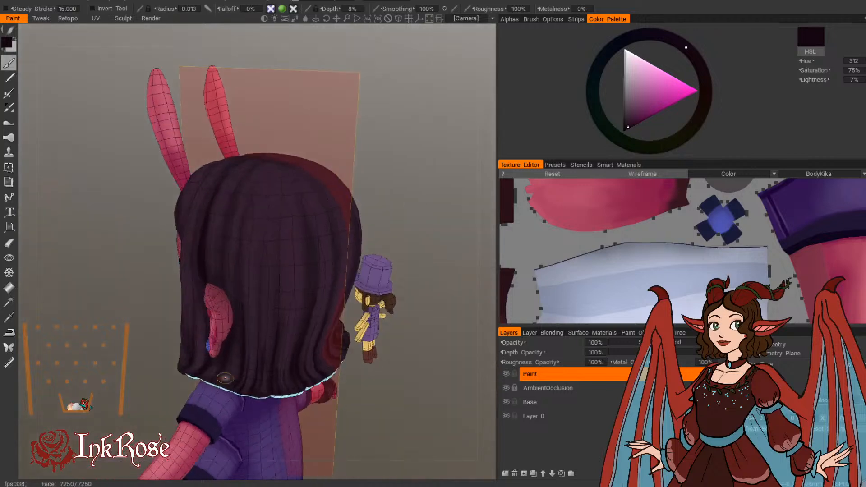
scroll(229, 368, "up", 5)
mouse_move(228, 368)
left_mouse_down()
mouse_move(238, 359)
mouse_move(255, 378)
mouse_move(268, 377)
left_mouse_up()
scroll(207, 356, "up", 3)
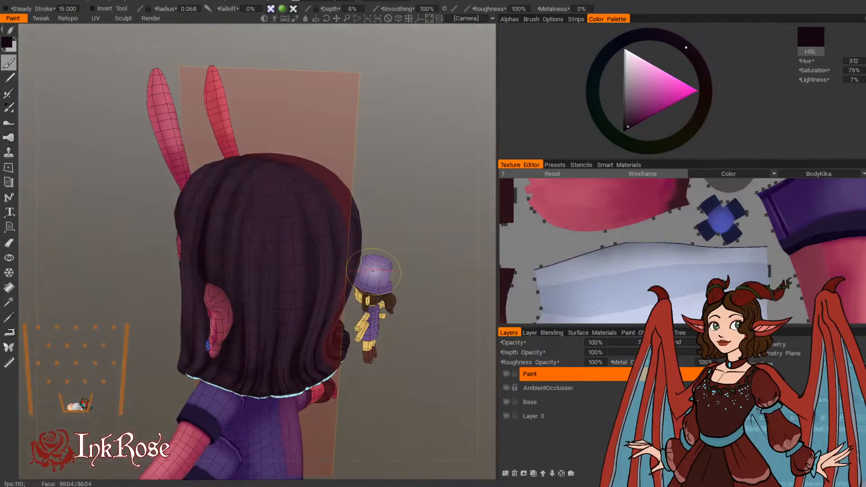
left_click_drag(402, 211, 393, 182)
scroll(257, 251, "up", 4)
left_click_drag(203, 266, 221, 260)
mouse_move(383, 182)
left_mouse_down()
mouse_move(366, 192)
mouse_move(424, 174)
left_mouse_up()
scroll(250, 288, "up", 2)
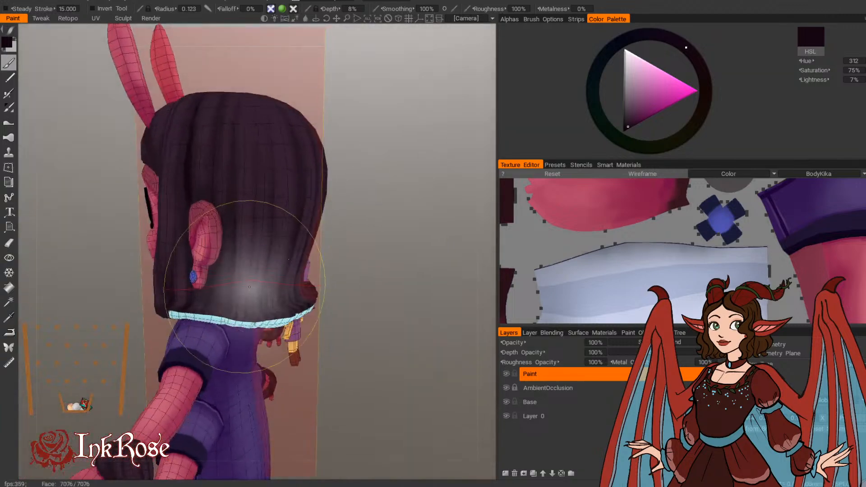
Step: Darken the hair in front of the ear at brush radius 0.033, and refine its strands at radius 0.01
left_click_drag(392, 210, 413, 262)
scroll(206, 311, "down", 12)
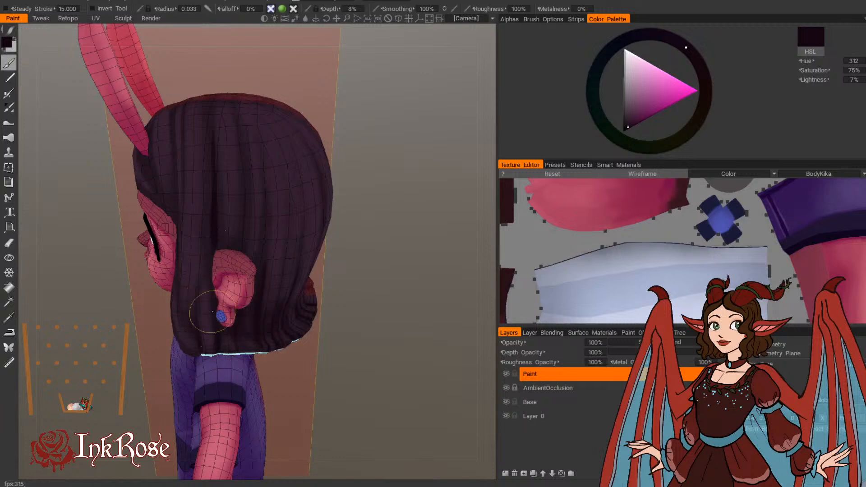
left_click_drag(410, 171, 404, 181)
scroll(199, 325, "down", 10)
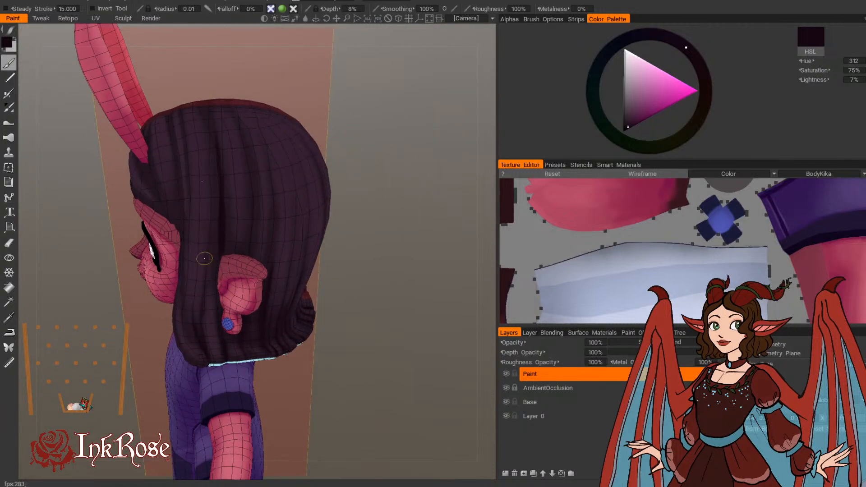
left_click_drag(365, 248, 385, 310)
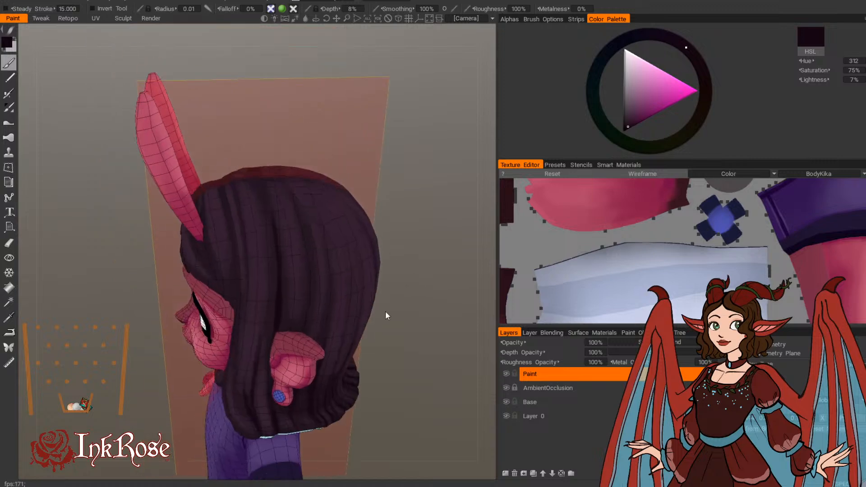
Step: Shade the inner edge of the long front lock beside the cheek with dark strokes at 0% depth and radius 0.01
mouse_move(413, 192)
left_mouse_down()
mouse_move(452, 199)
mouse_move(426, 225)
mouse_move(435, 206)
left_mouse_up()
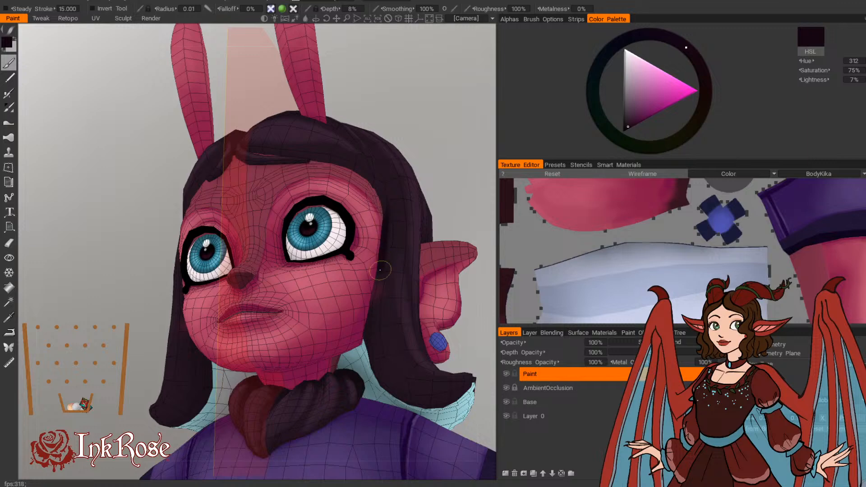
middle_click_drag(395, 309, 219, 310)
left_click_drag(218, 310, 386, 280, "alt")
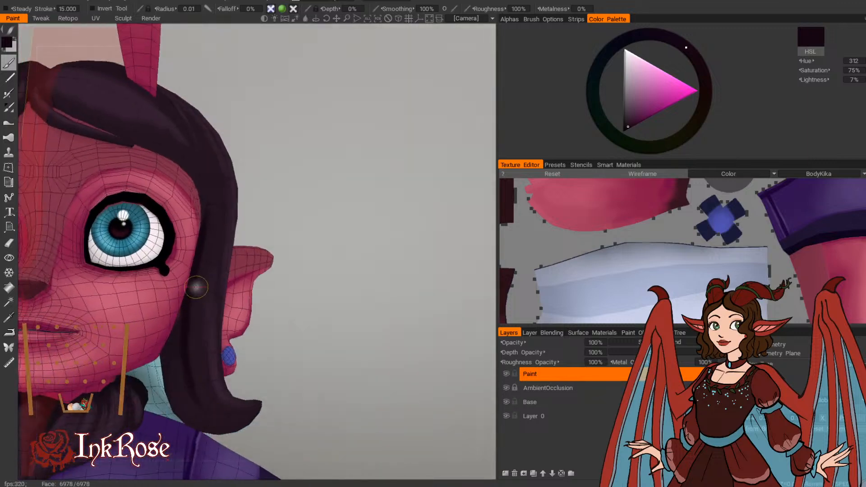
left_click_drag(318, 211, 280, 226)
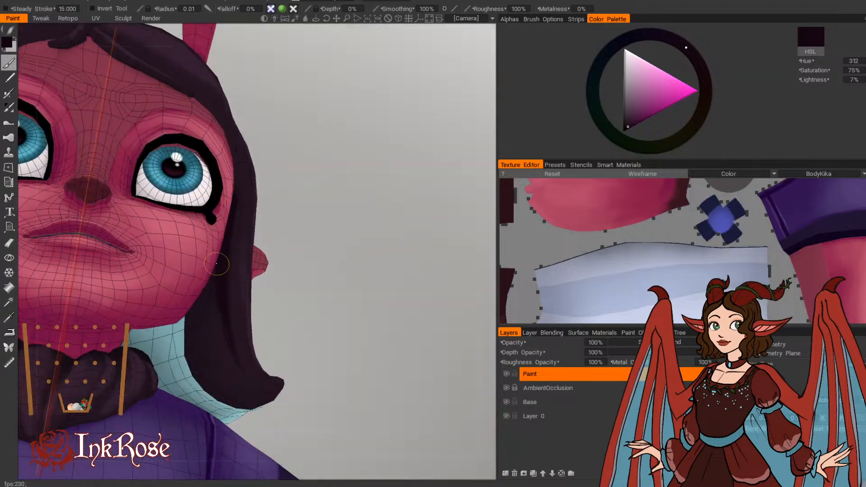
mouse_move(217, 264)
left_mouse_down()
mouse_move(205, 348)
mouse_move(251, 393)
left_mouse_up()
mouse_move(210, 351)
left_mouse_down()
mouse_move(253, 389)
mouse_move(360, 310)
mouse_move(194, 352)
left_mouse_up()
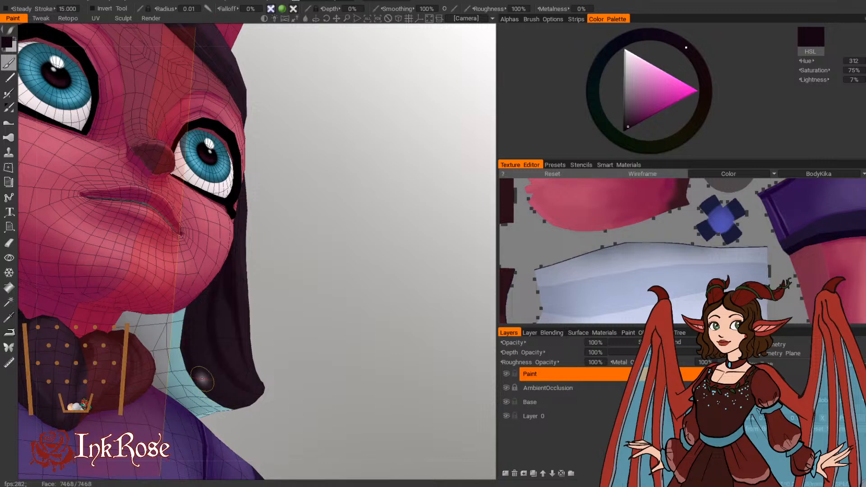
Step: Continue the dark strands around the front lock onto the side hair in front of the earring
left_click_drag(324, 372, 226, 384, "alt")
left_click_drag(277, 377, 299, 339)
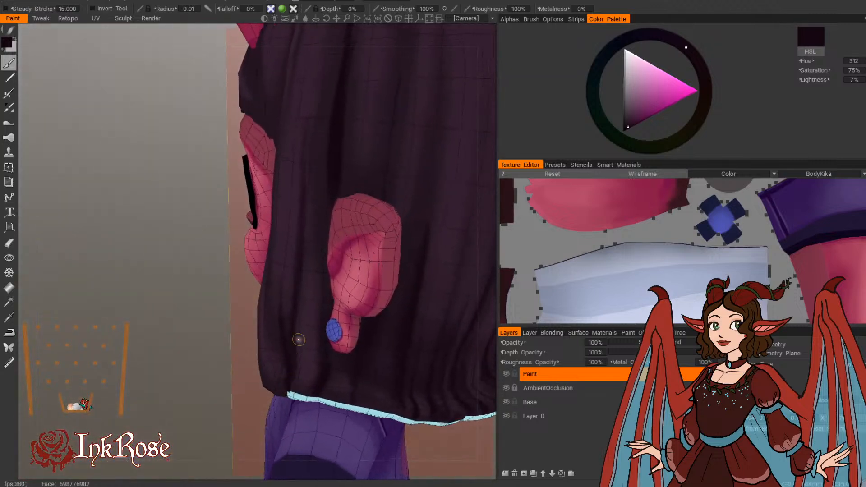
scroll(184, 382, "down", 4)
left_click_drag(184, 383, 127, 302)
middle_click_drag(127, 302, 52, 377)
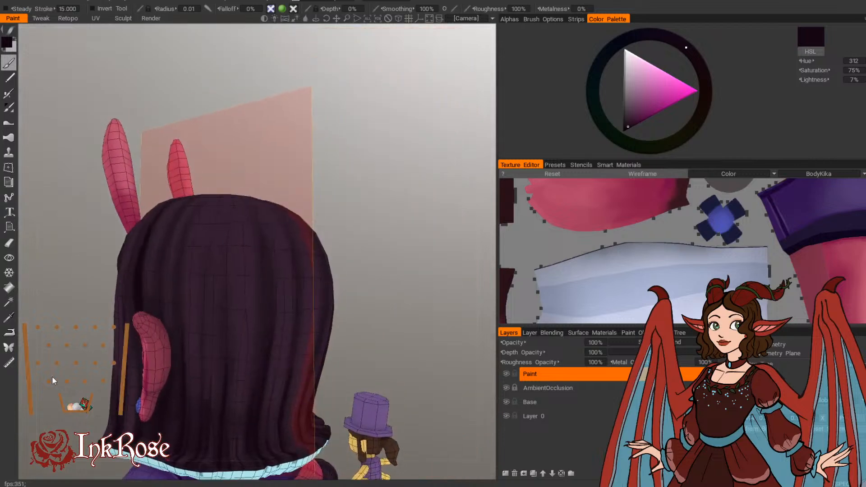
Step: Turn off symmetry and paint dark strands over the side and crown of the hair at brush radius 0.01
left_click_drag(53, 376, 422, 269)
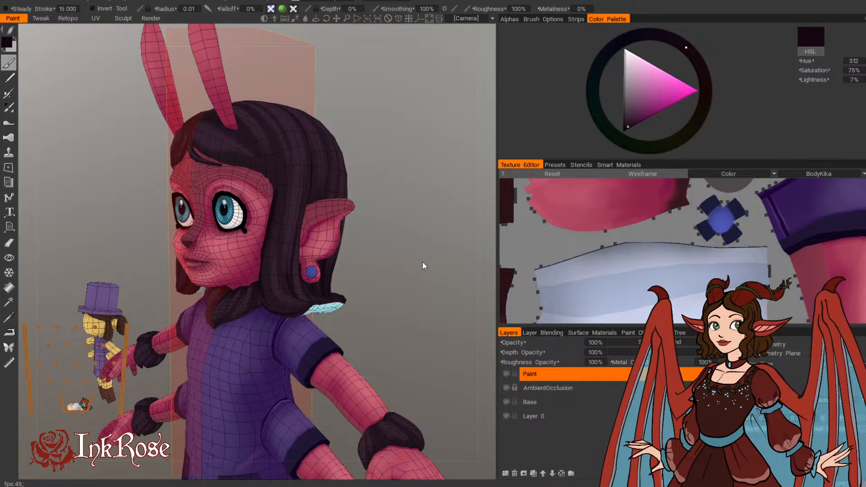
middle_click_drag(381, 222, 448, 285)
left_click_drag(448, 285, 412, 255)
right_click_drag(412, 256, 425, 253)
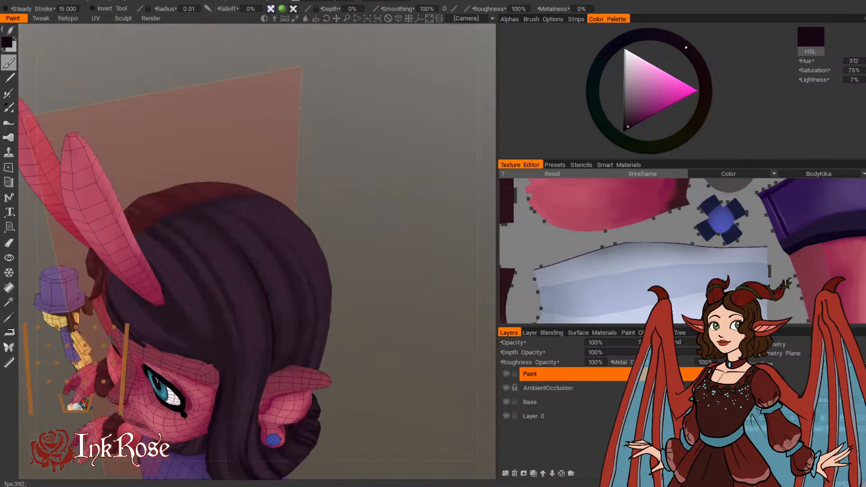
left_click_drag(385, 238, 185, 303)
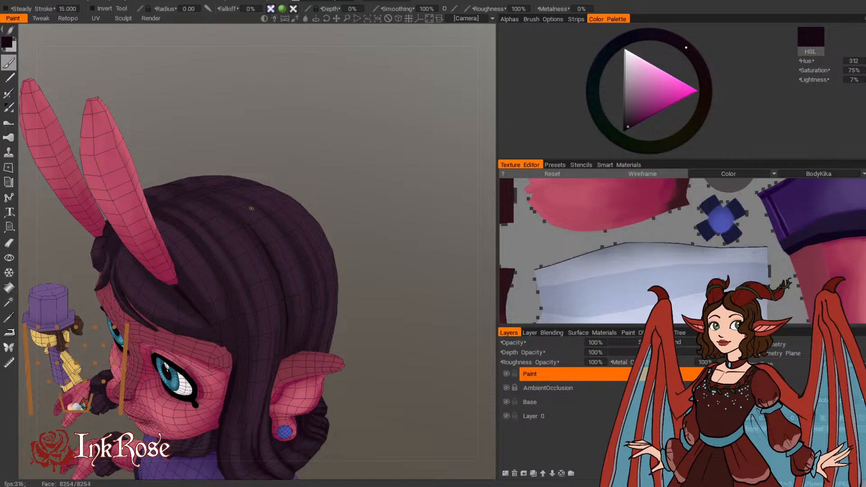
mouse_move(251, 209)
left_mouse_down("alt")
mouse_move(183, 219)
mouse_move(214, 331)
left_mouse_up("alt")
left_click_drag(216, 311, 266, 125, "alt")
mouse_move(217, 282)
left_mouse_down()
mouse_move(217, 305)
mouse_move(277, 155)
left_mouse_up()
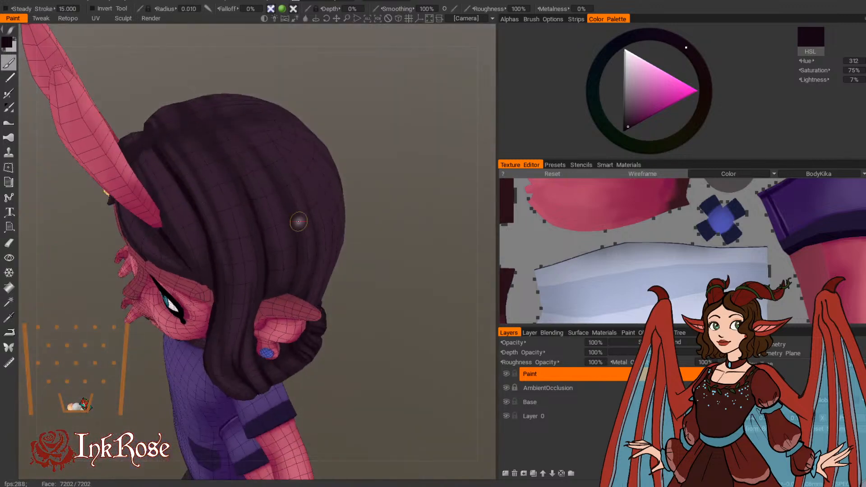
Step: Paint a dark centre parting along the top of the head toward the fringe, using brush radii up to 0.021
left_click_drag(298, 221, 395, 205, "alt")
left_click_drag(169, 239, 203, 265)
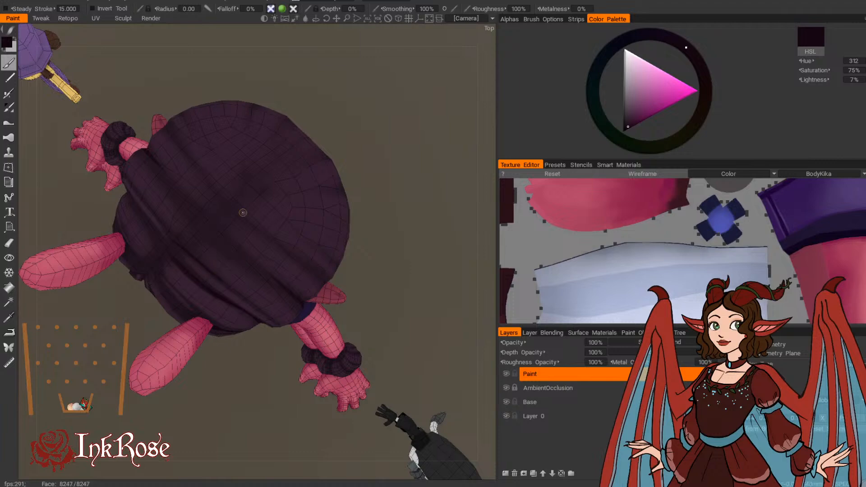
mouse_move(243, 212)
left_mouse_down("alt")
mouse_move(432, 109)
mouse_move(287, 239)
left_mouse_up("alt")
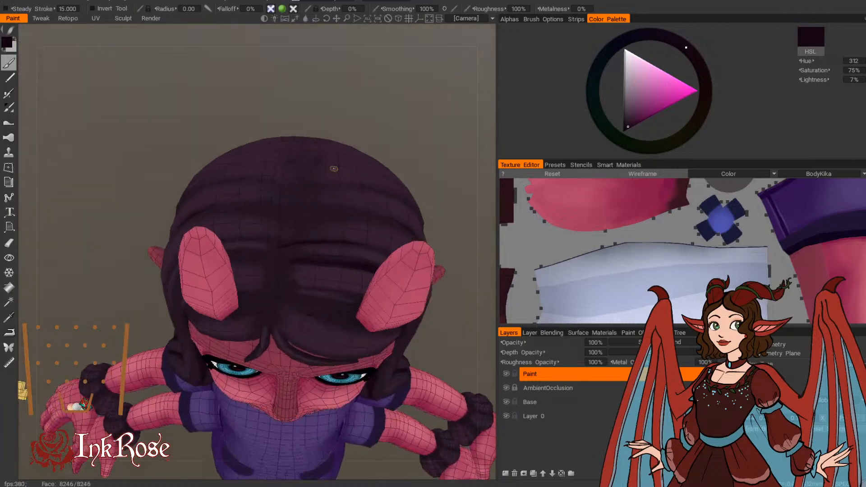
mouse_move(334, 168)
left_mouse_down("alt")
mouse_move(395, 116)
mouse_move(269, 244)
left_mouse_up("alt")
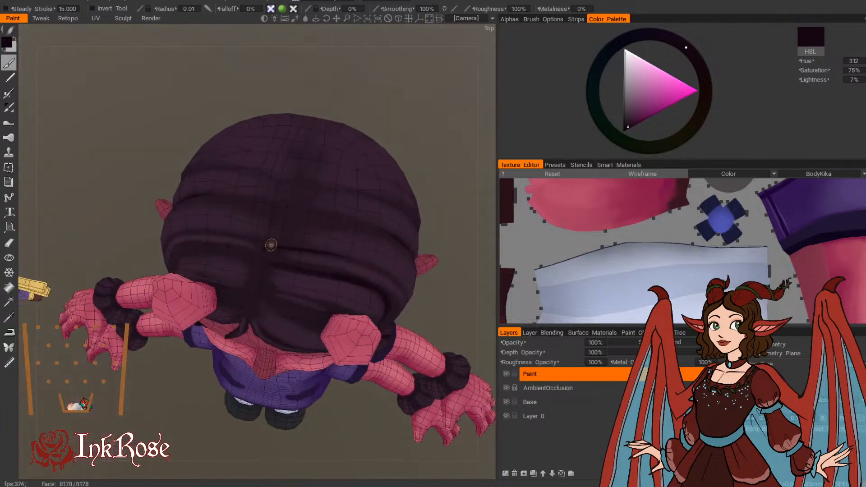
right_click_drag(265, 258, 241, 254)
mouse_move(256, 259)
left_mouse_down()
mouse_move(265, 239)
mouse_move(259, 215)
mouse_move(277, 175)
left_mouse_up()
mouse_move(271, 225)
left_mouse_down("alt")
mouse_move(364, 47)
mouse_move(271, 208)
left_mouse_up("alt")
left_click_drag(264, 247, 271, 197)
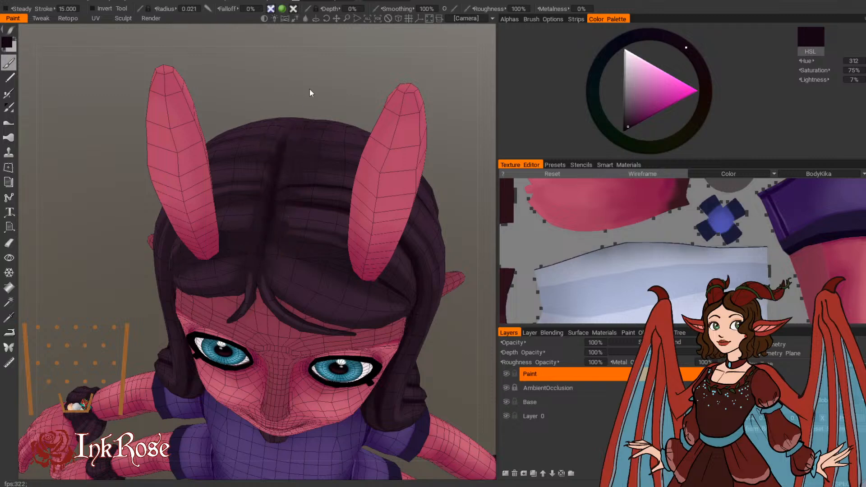
left_click_drag(309, 89, 244, 172, "alt")
right_click_drag(210, 264, 203, 267)
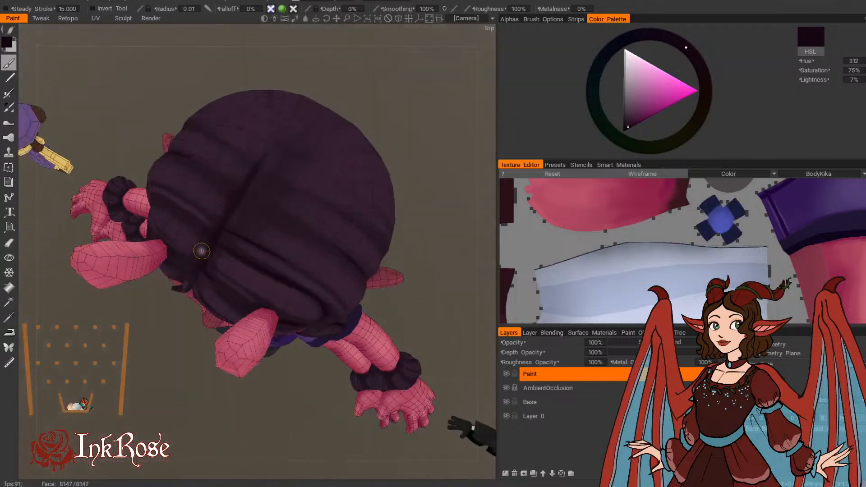
Step: Extend the parting toward the back of the head and add a dark strand branching off it, using brush radii 0.012 and 0.015
mouse_move(228, 178)
left_mouse_down("alt")
mouse_move(310, 194)
mouse_move(365, 140)
left_mouse_up("alt")
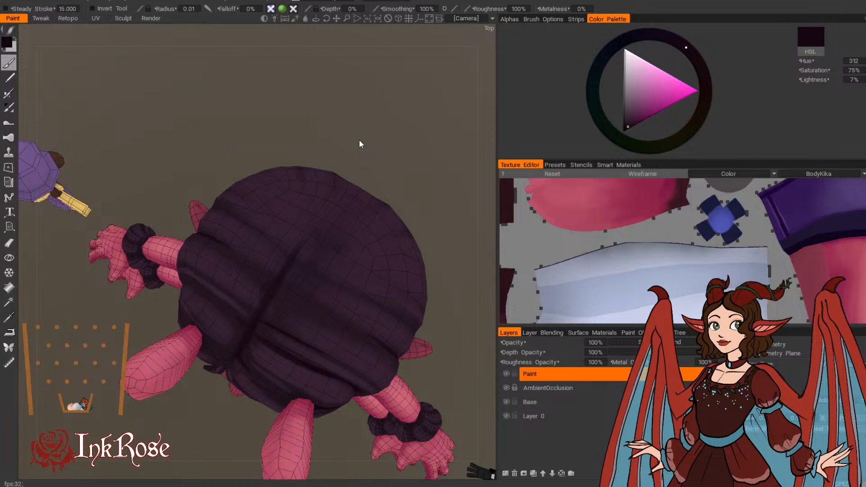
left_click_drag(359, 141, 367, 145, "alt")
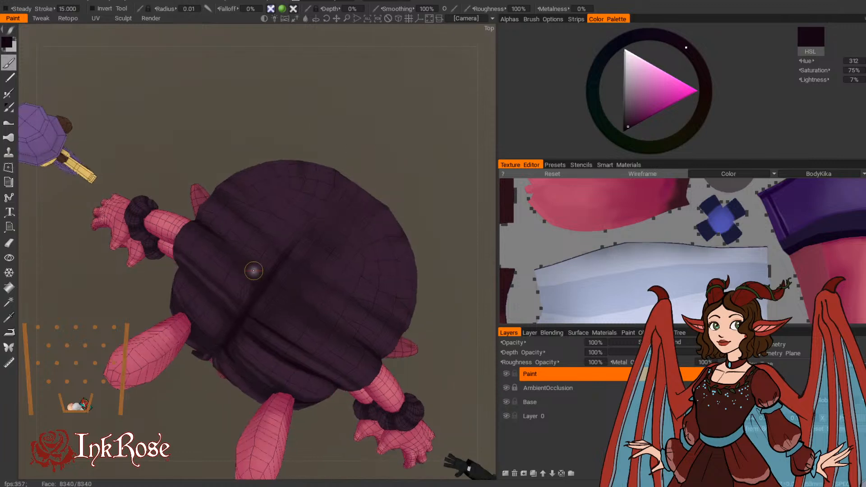
right_click_drag(253, 278, 267, 286)
mouse_move(269, 291)
left_mouse_down()
mouse_move(226, 242)
mouse_move(259, 280)
left_mouse_up()
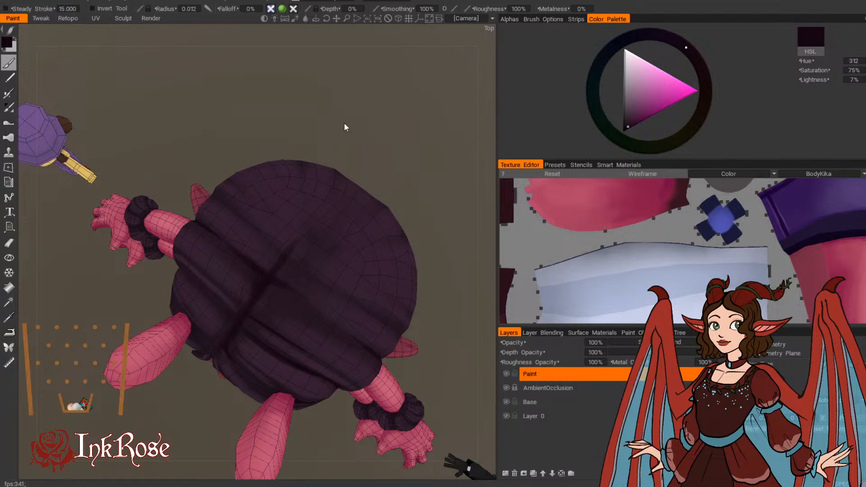
left_click_drag(346, 128, 318, 141)
left_click_drag(257, 262, 239, 236)
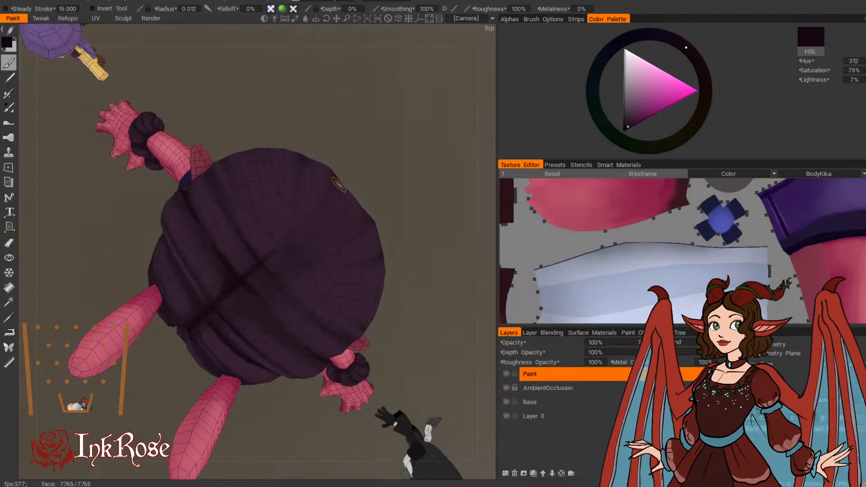
mouse_move(375, 152)
left_mouse_down()
mouse_move(417, 112)
mouse_move(310, 242)
left_mouse_up()
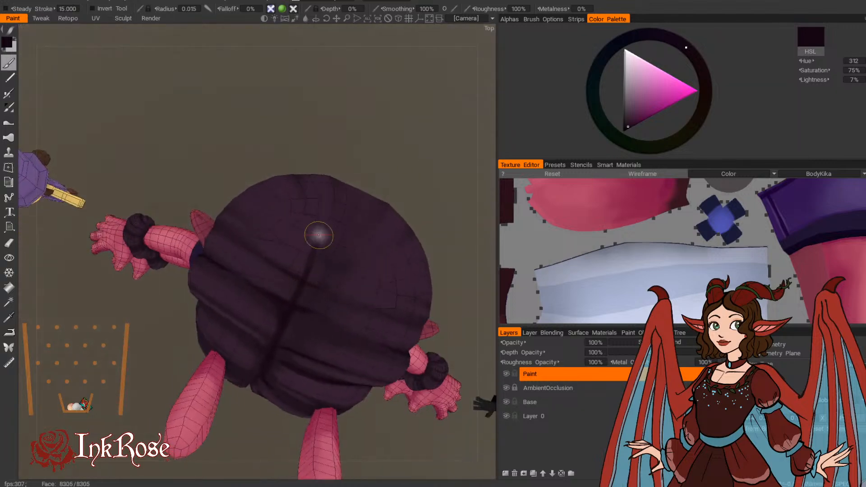
left_click_drag(345, 167, 310, 150)
mouse_move(394, 160)
left_mouse_down()
mouse_move(443, 128)
mouse_move(431, 112)
left_mouse_up()
Step: Darken the front end of the parting at brush radius 0.011, and deepen the gap between fringe and side hair beneath the antenna
key("bracketleft")
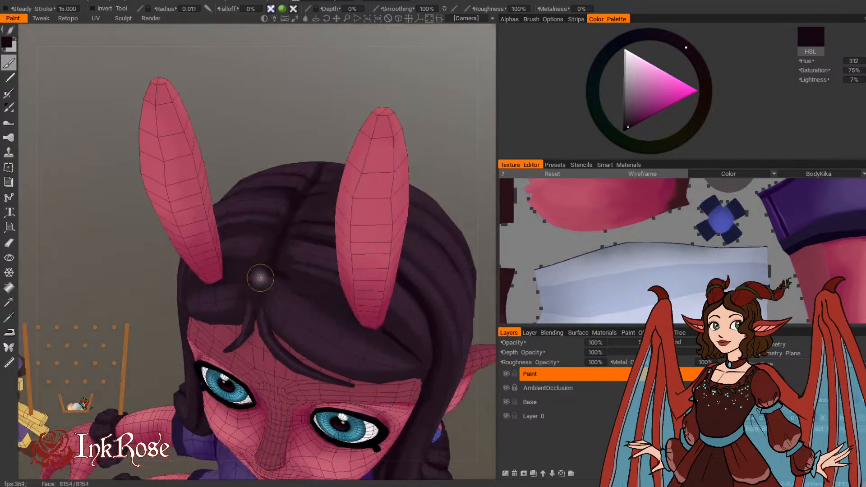
left_click_drag(246, 280, 263, 282)
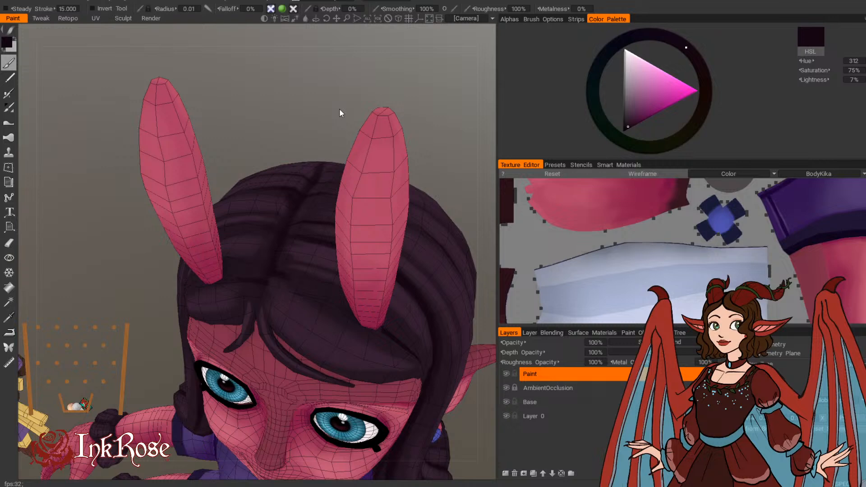
left_click_drag(340, 108, 426, 183)
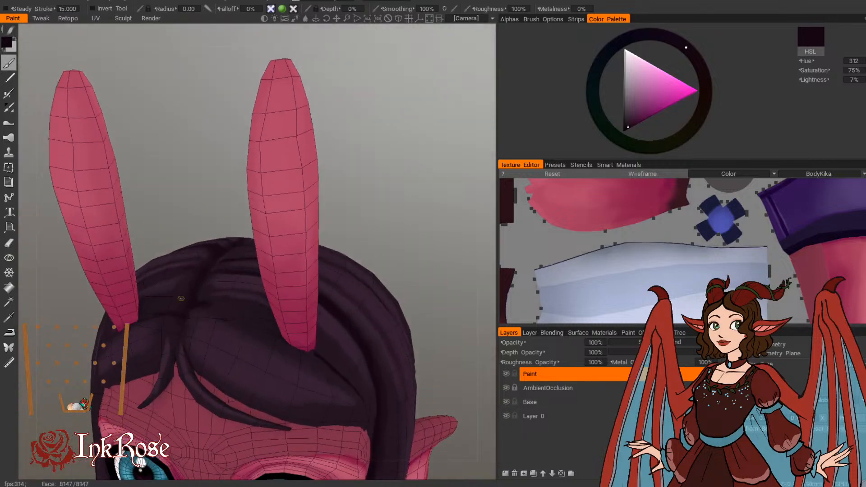
left_click_drag(179, 351, 183, 194, "alt")
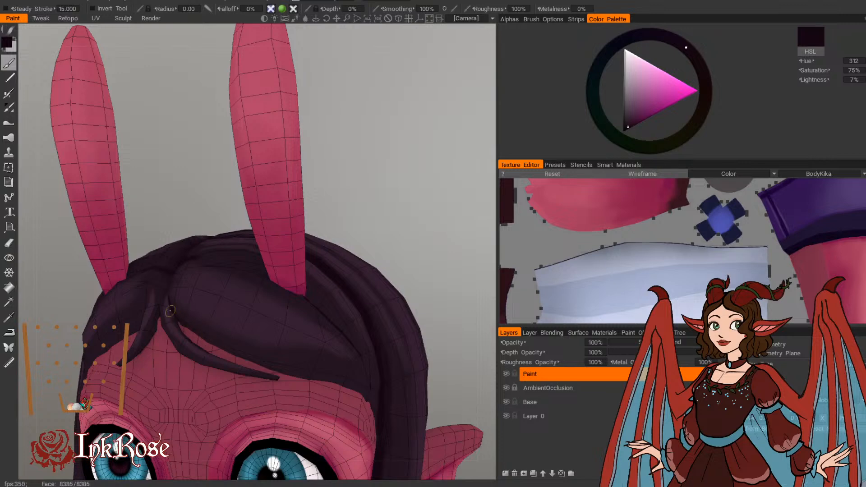
left_click_drag(191, 199, 340, 302)
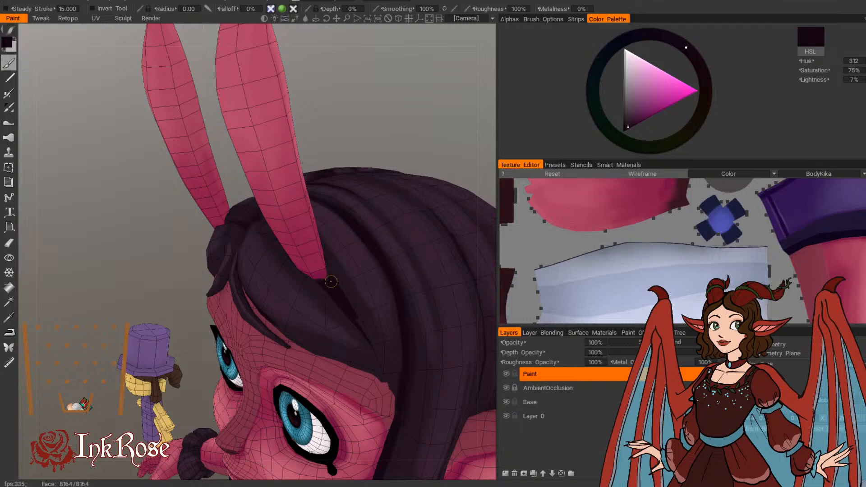
mouse_move(384, 109)
left_mouse_down()
mouse_move(400, 207)
mouse_move(429, 143)
mouse_move(423, 115)
mouse_move(391, 131)
mouse_move(285, 342)
mouse_move(440, 318)
mouse_move(340, 313)
mouse_move(312, 368)
left_mouse_up()
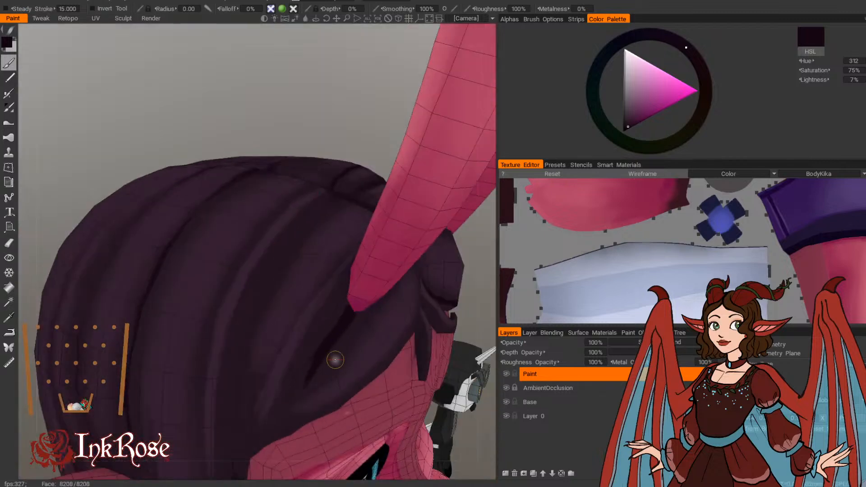
left_click_drag(376, 347, 391, 296)
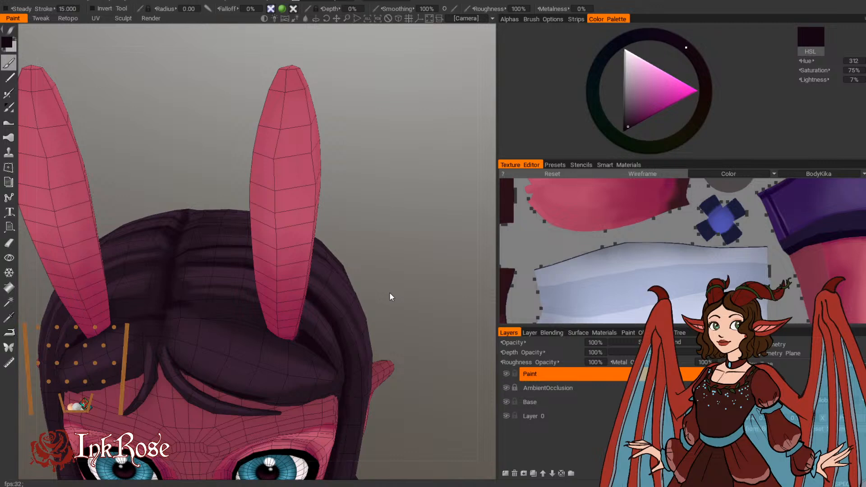
Step: Fan thin dark strands out from the back end of the parting onto the rear crown
mouse_move(430, 234)
left_mouse_down()
mouse_move(380, 199)
mouse_move(359, 130)
mouse_move(301, 215)
mouse_move(325, 228)
mouse_move(433, 209)
mouse_move(353, 250)
left_mouse_up()
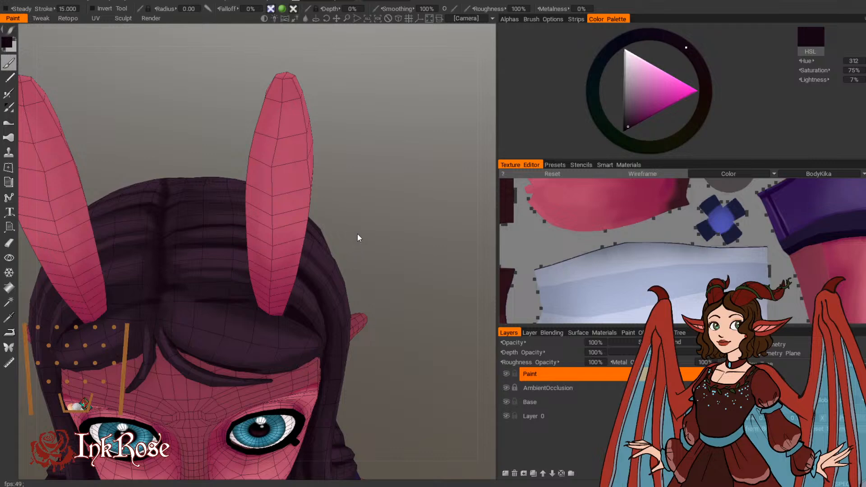
left_click_drag(379, 212, 387, 137)
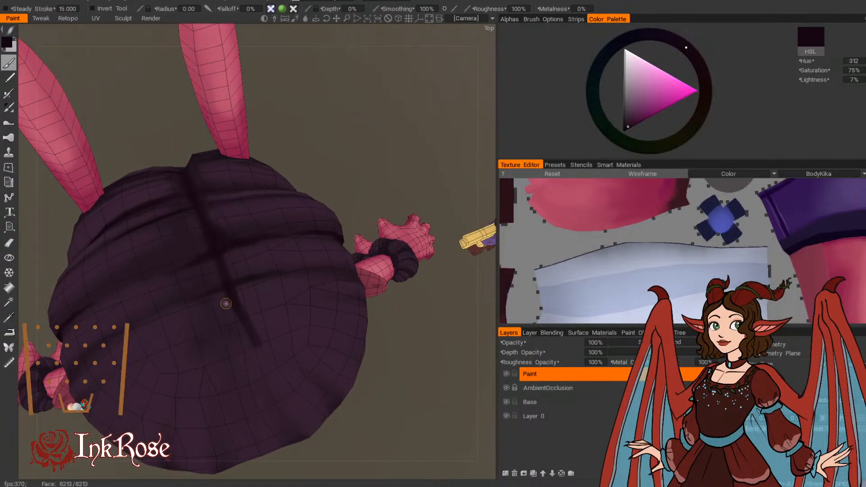
left_click_drag(227, 304, 225, 376)
left_click_drag(231, 302, 241, 351)
left_click_drag(304, 182, 300, 145)
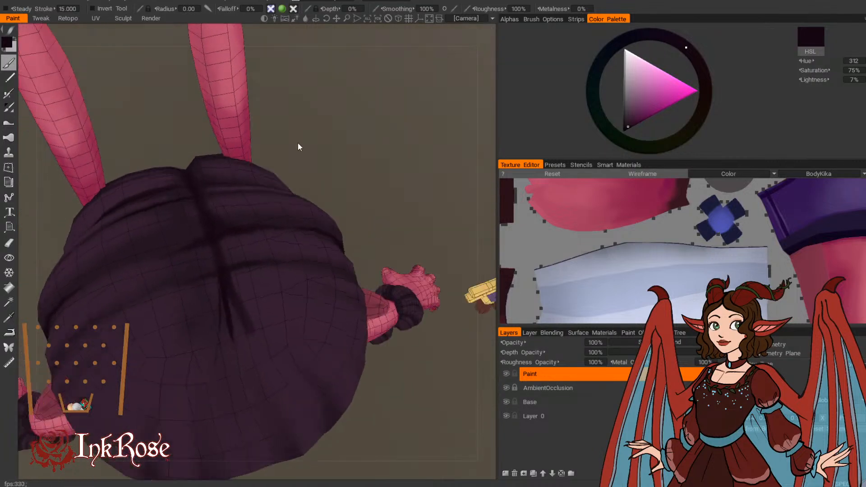
left_click_drag(227, 311, 255, 358)
left_click_drag(228, 284, 267, 386)
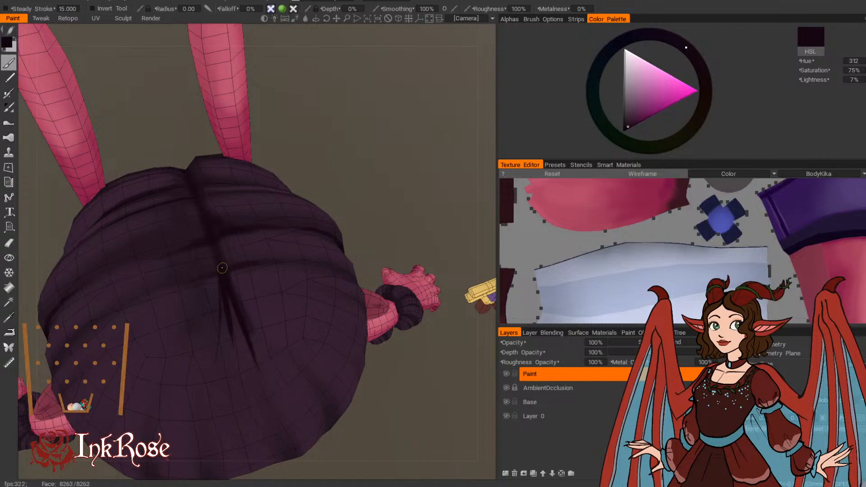
Step: Paint long dark strands from the parting down one side of the head, undoing and redrawing a stray stroke
left_click_drag(338, 151, 427, 170)
left_click_drag(303, 285, 248, 401)
left_click_drag(416, 203, 469, 145)
key("ctrl+z")
left_click_drag(318, 286, 300, 364)
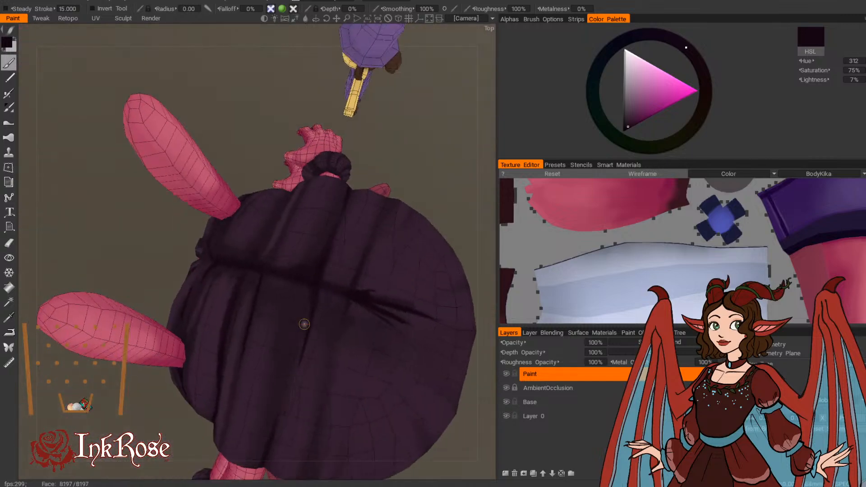
left_click_drag(304, 325, 290, 388)
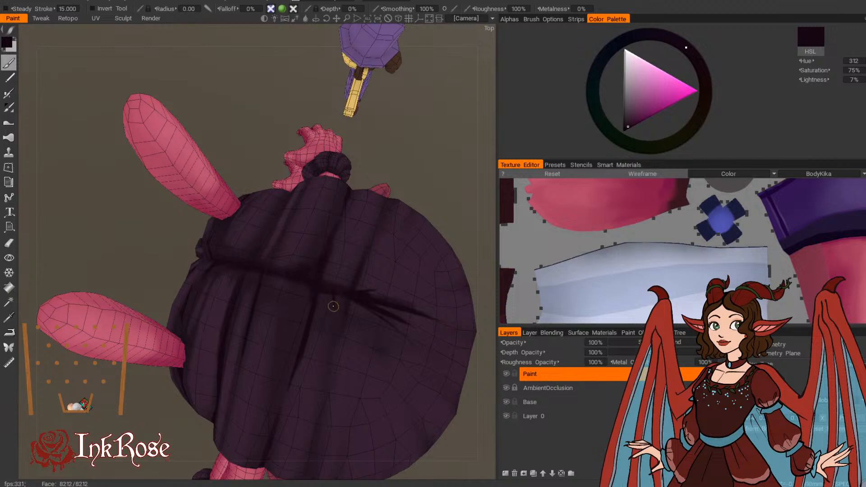
left_click_drag(420, 156, 445, 134)
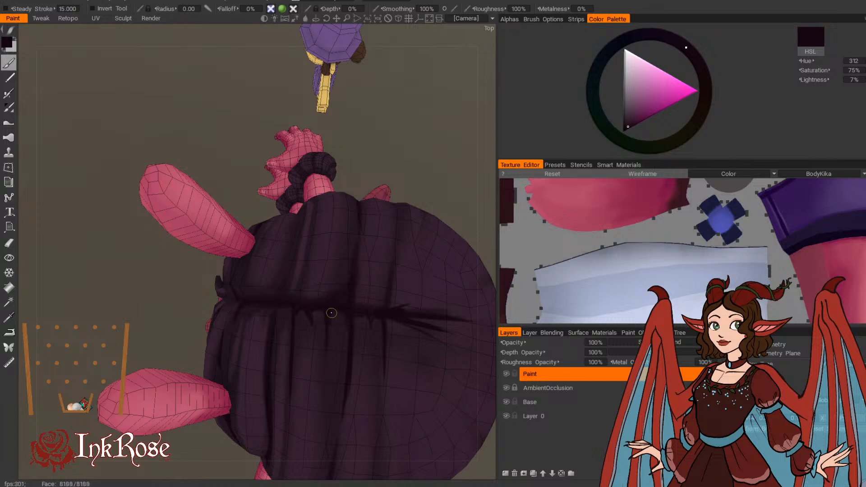
Step: Add short tapered dark strands on the opposite side of the parting
left_click_drag(388, 151, 399, 169)
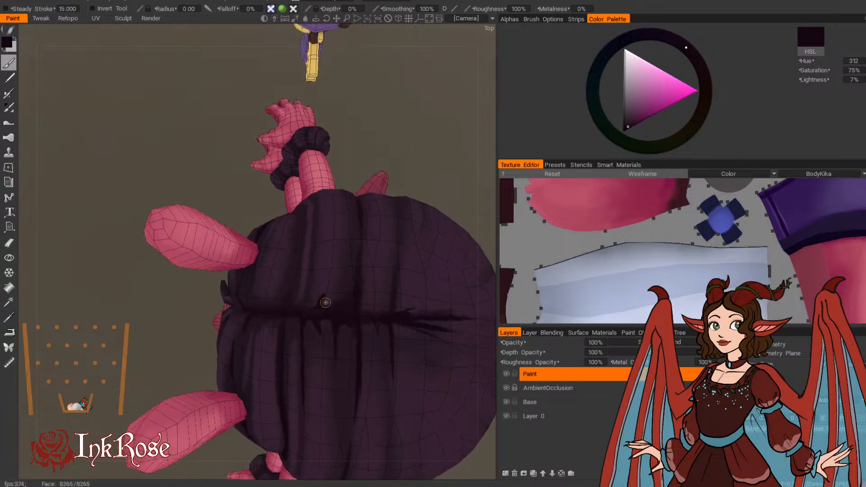
left_click_drag(324, 267, 321, 311)
left_click_drag(368, 158, 383, 183)
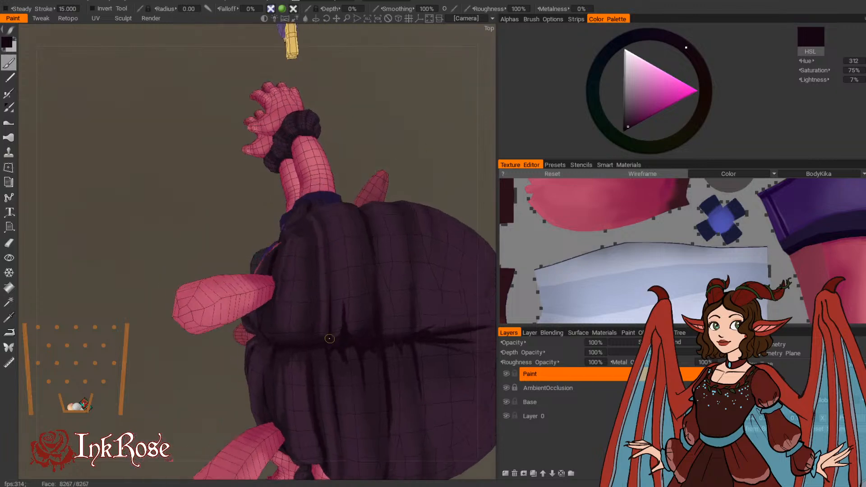
mouse_move(337, 301)
left_mouse_down()
mouse_move(445, 107)
mouse_move(447, 161)
left_mouse_up()
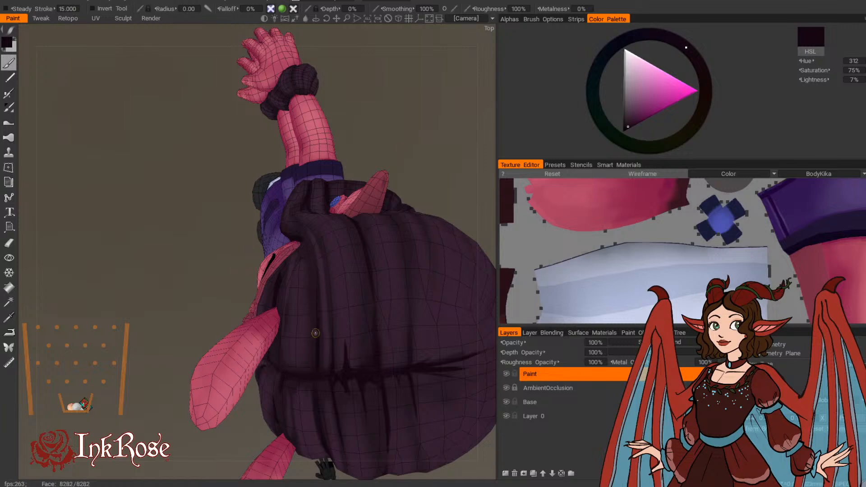
Step: Examine the painted hair from the front, side and back of the head
mouse_move(145, 343)
left_mouse_down()
mouse_move(296, 204)
mouse_move(421, 274)
mouse_move(364, 215)
mouse_move(362, 195)
mouse_move(340, 239)
left_mouse_up()
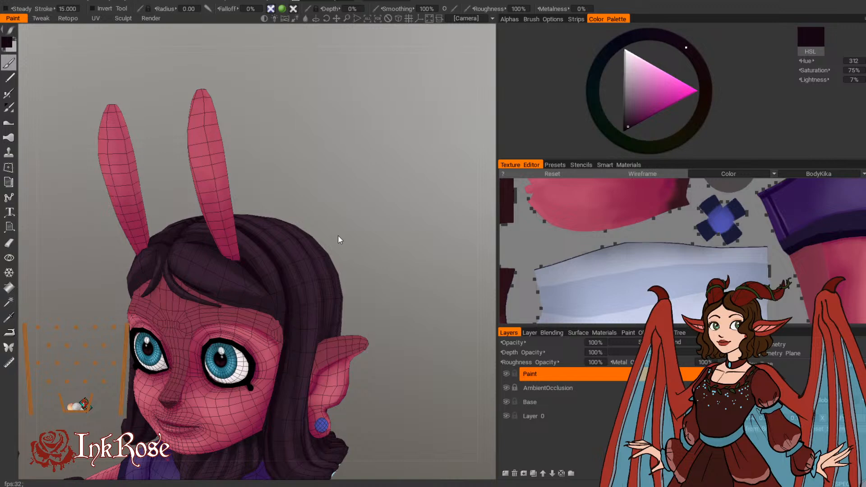
mouse_move(337, 235)
left_mouse_down()
mouse_move(386, 248)
mouse_move(372, 225)
mouse_move(304, 245)
left_mouse_up()
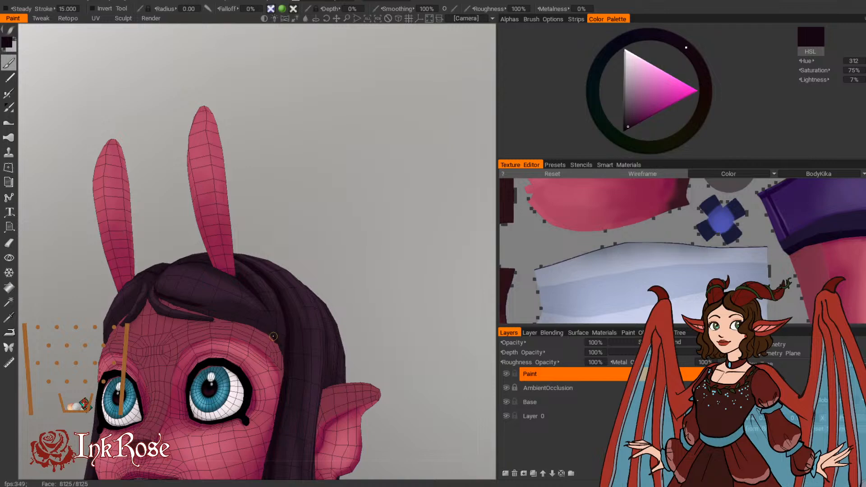
left_click_drag(342, 229, 296, 259)
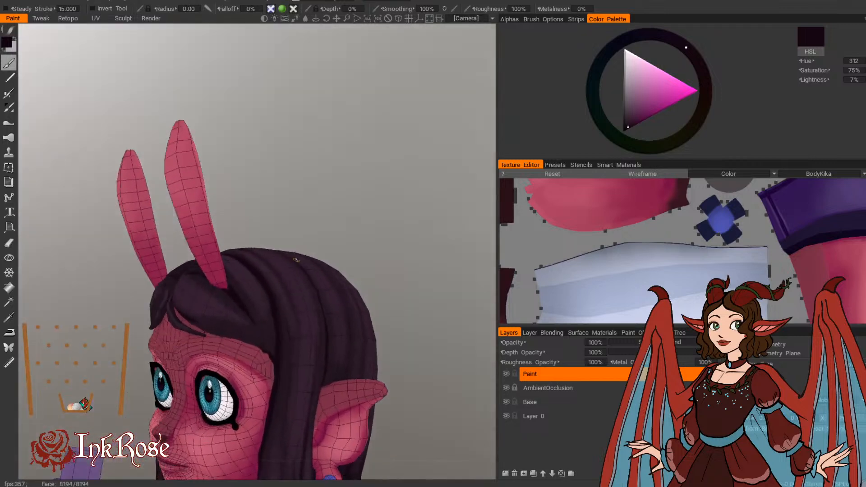
middle_click_drag(387, 250, 283, 184)
mouse_move(283, 184)
left_mouse_down()
mouse_move(278, 207)
mouse_move(345, 196)
mouse_move(251, 235)
mouse_move(270, 274)
mouse_move(333, 188)
mouse_move(406, 194)
left_mouse_up()
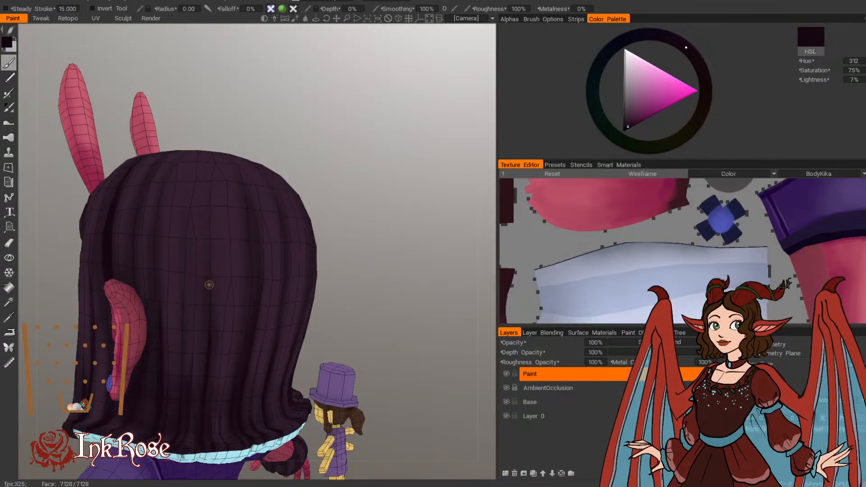
Step: Check the dark strands across the back of the hair and around both ears from several angles
left_click_drag(324, 216, 180, 163)
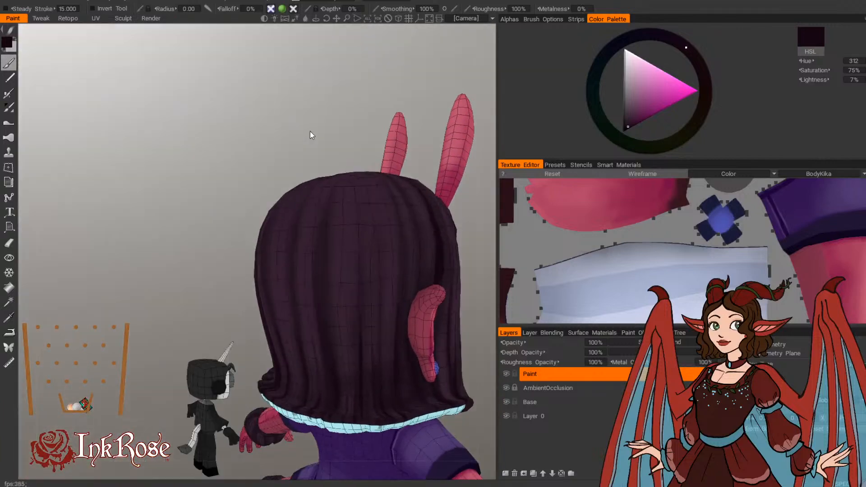
left_click_drag(291, 137, 310, 132)
middle_click_drag(310, 132, 186, 153)
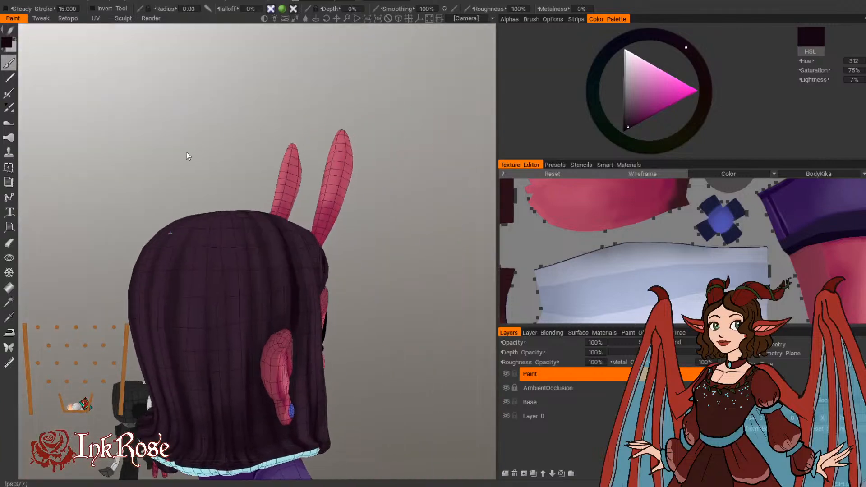
left_click_drag(418, 204, 422, 213)
middle_click_drag(423, 213, 416, 163)
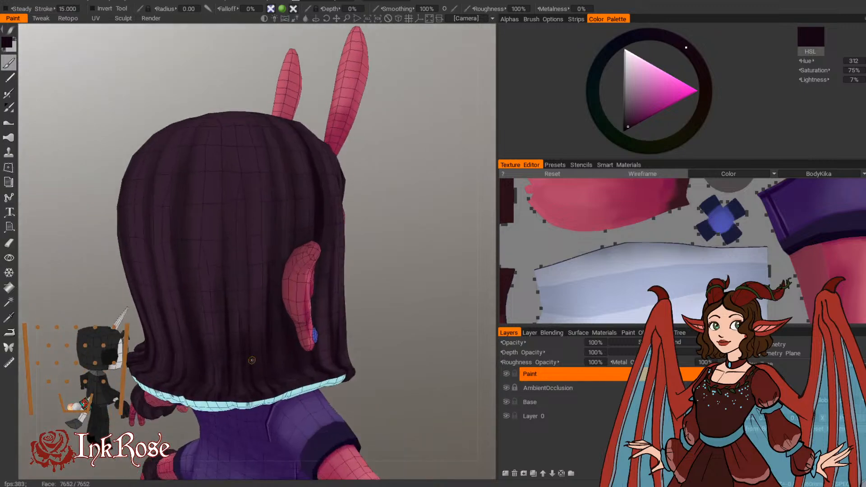
mouse_move(416, 167)
left_mouse_down()
mouse_move(440, 282)
mouse_move(480, 289)
mouse_move(433, 293)
left_mouse_up()
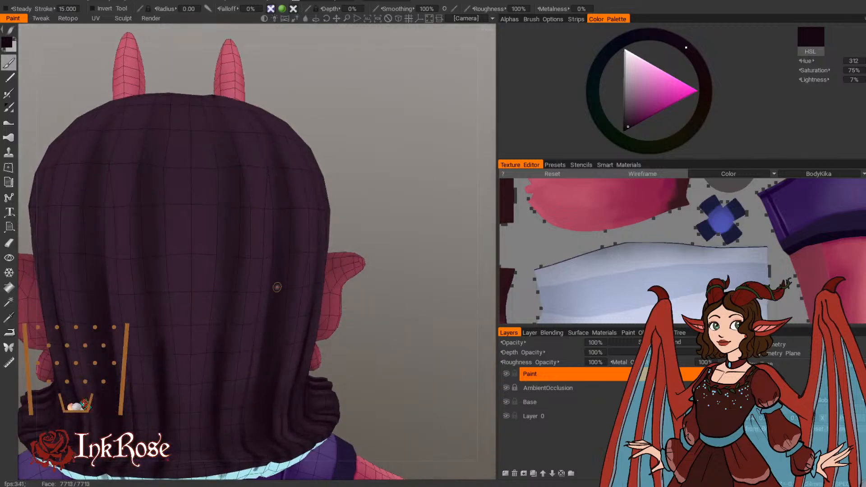
mouse_move(356, 352)
left_mouse_down()
mouse_move(379, 374)
mouse_move(358, 329)
mouse_move(429, 296)
left_mouse_up()
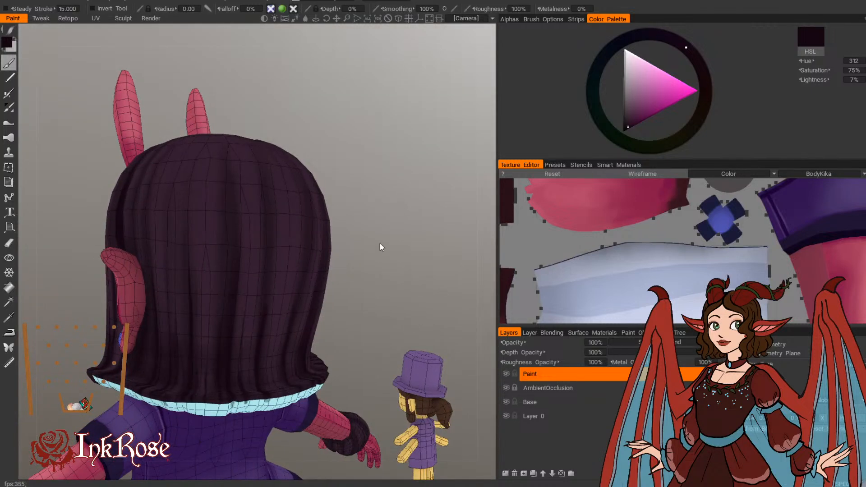
mouse_move(380, 247)
left_mouse_down()
mouse_move(445, 251)
mouse_move(389, 257)
mouse_move(425, 256)
mouse_move(386, 222)
mouse_move(371, 220)
left_mouse_up()
mouse_move(350, 293)
left_mouse_down()
mouse_move(377, 265)
mouse_move(398, 261)
left_mouse_up()
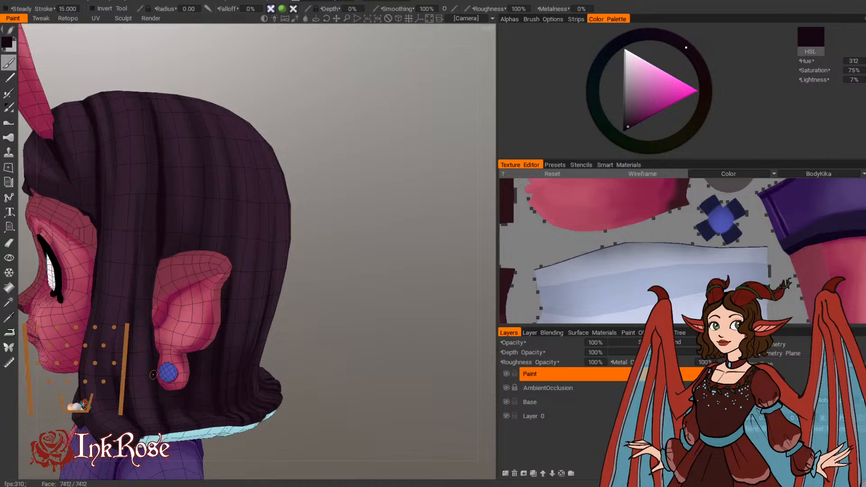
left_click_drag(333, 352, 398, 371)
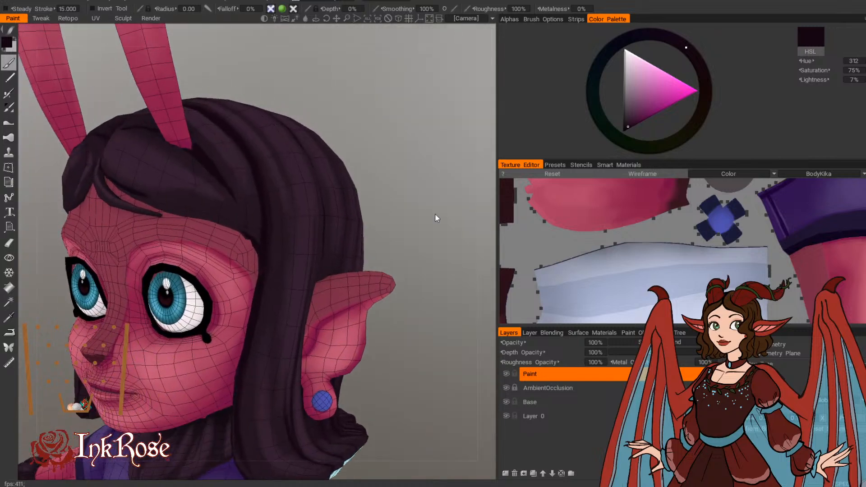
Step: Turn off the wireframe overlay and view the whole painted character from the front
left_click(61, 2)
mouse_move(45, 2)
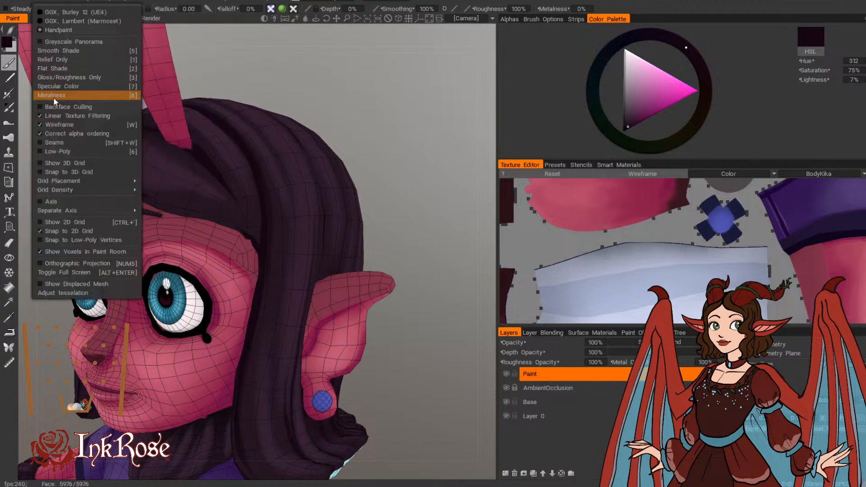
left_click(57, 125)
scroll(439, 215, "down", 3)
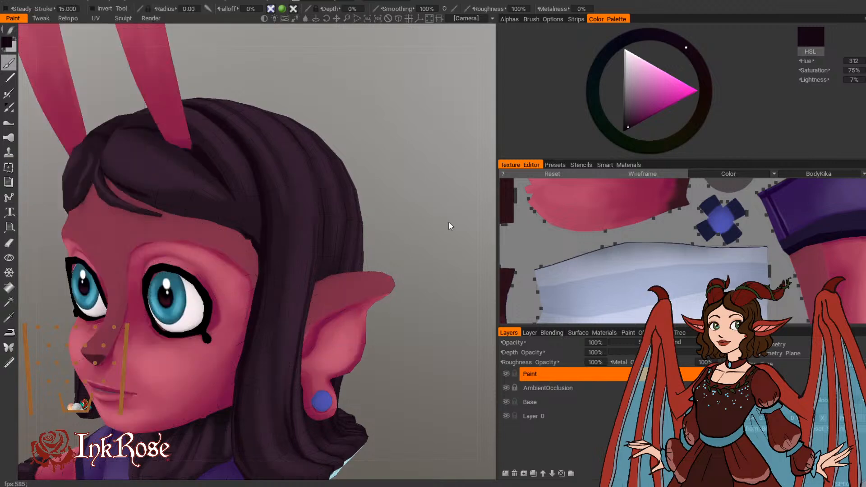
scroll(449, 221, "down", 3)
scroll(421, 220, "down", 2)
middle_click_drag(421, 219, 396, 179)
left_click_drag(396, 179, 402, 188)
scroll(402, 188, "down", 1)
middle_click_drag(402, 188, 386, 150)
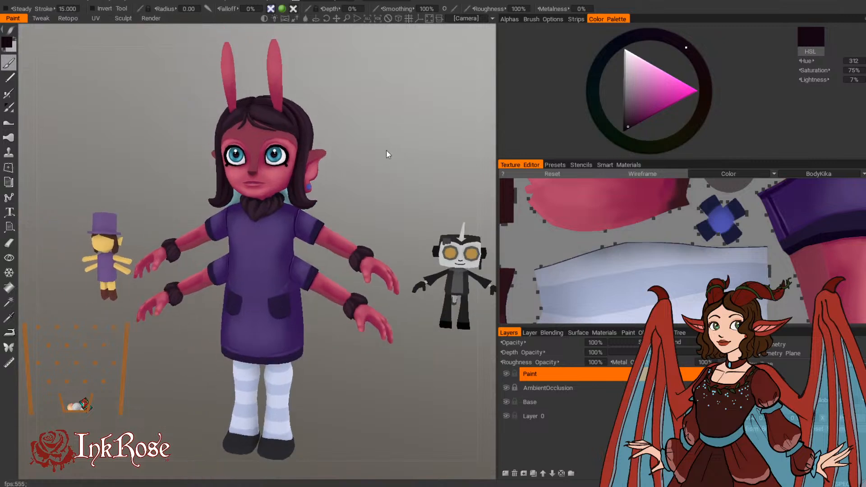
scroll(381, 152, "up", 1)
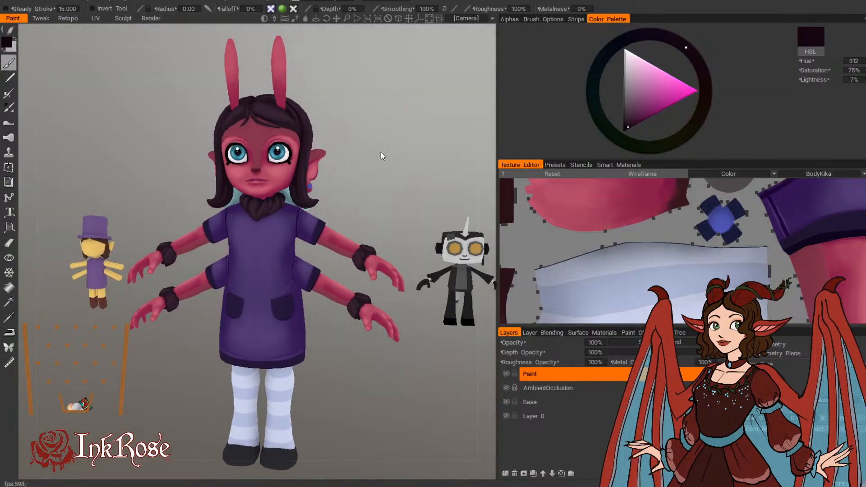